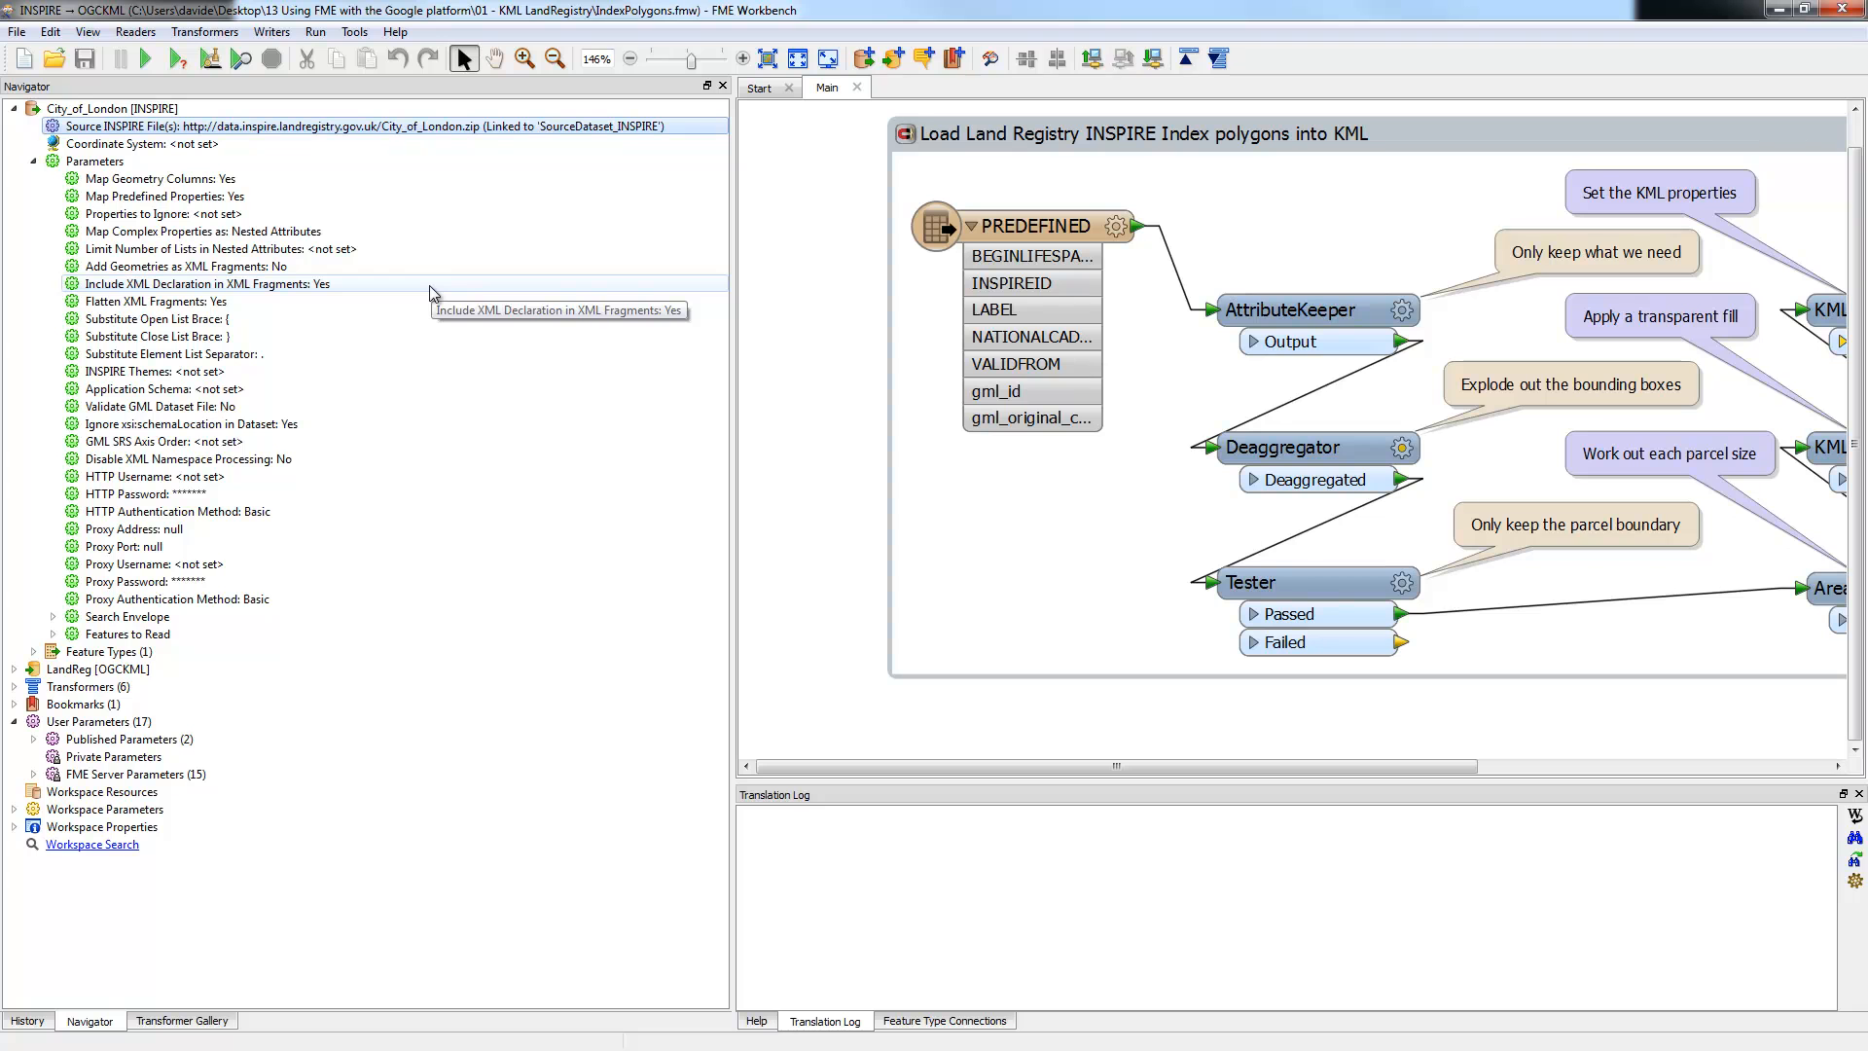
Step: Open the Source INSPIRE File(s) parameter editor and bring the data.gov.uk browser window over Workbench
double_click(220, 127)
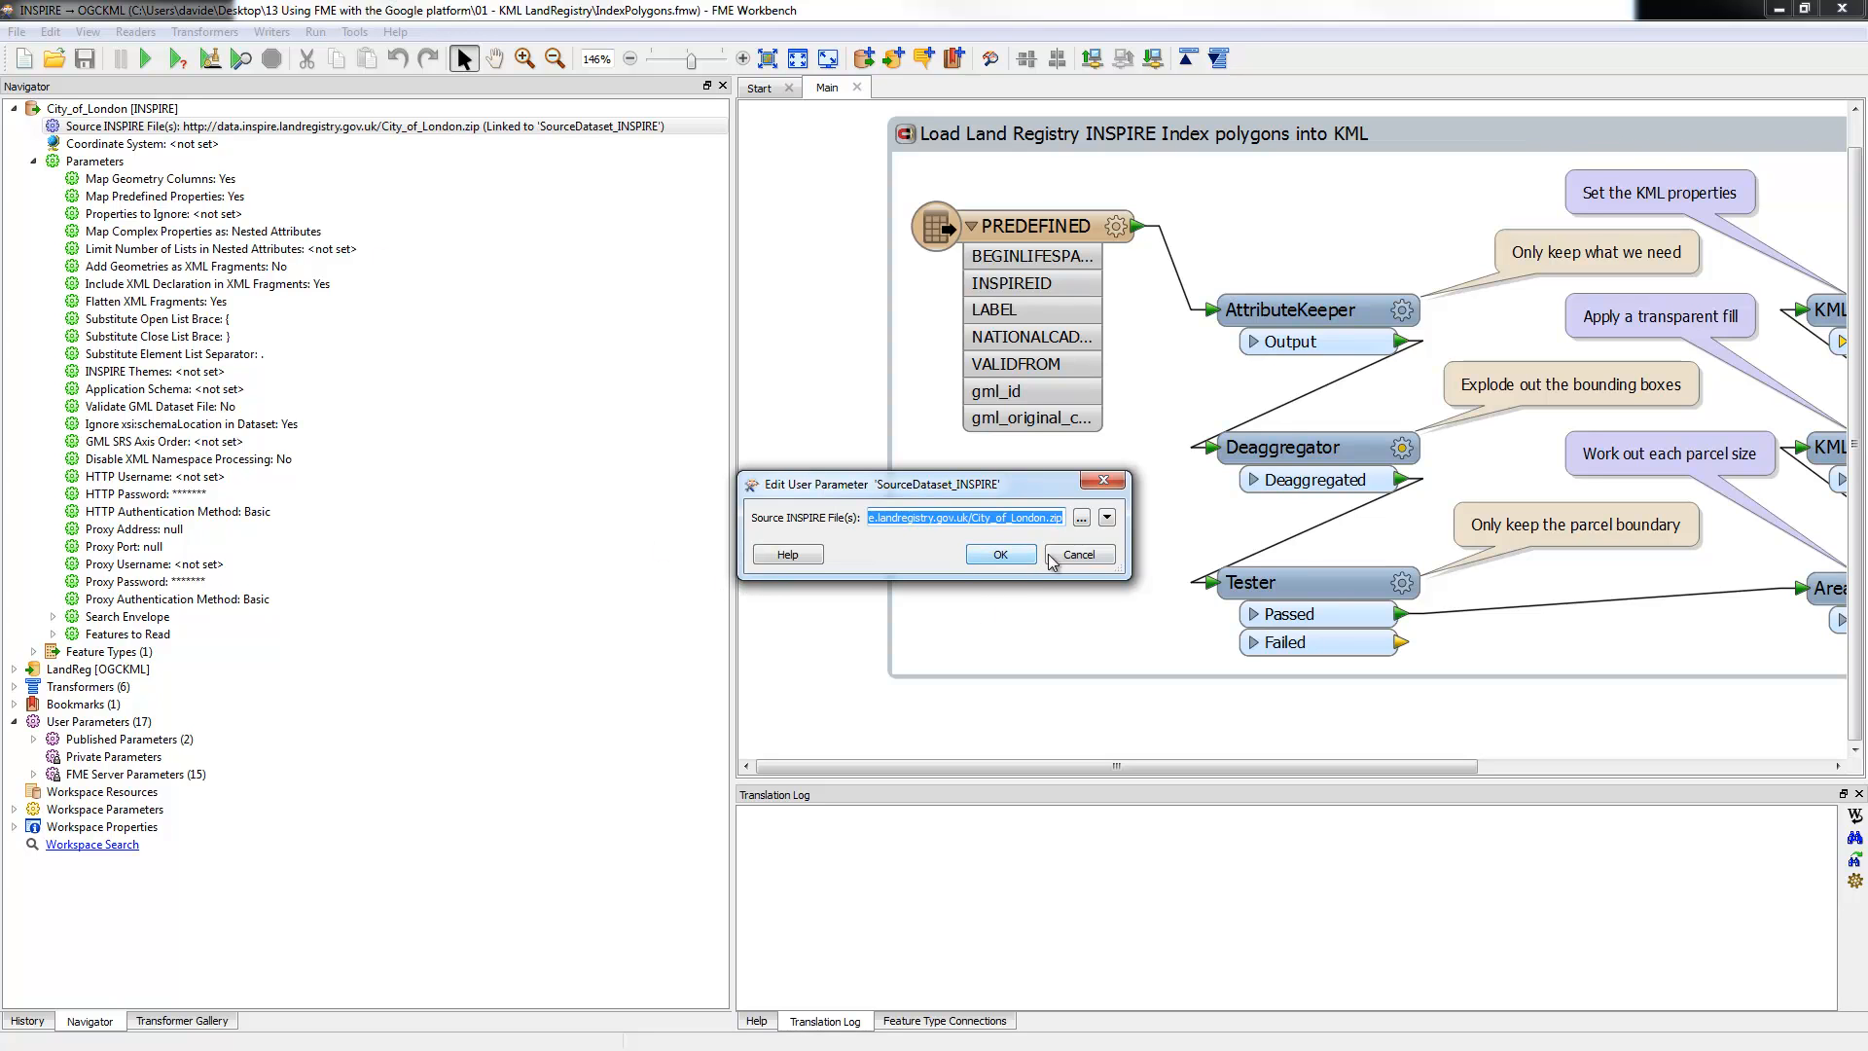
left_click(999, 517)
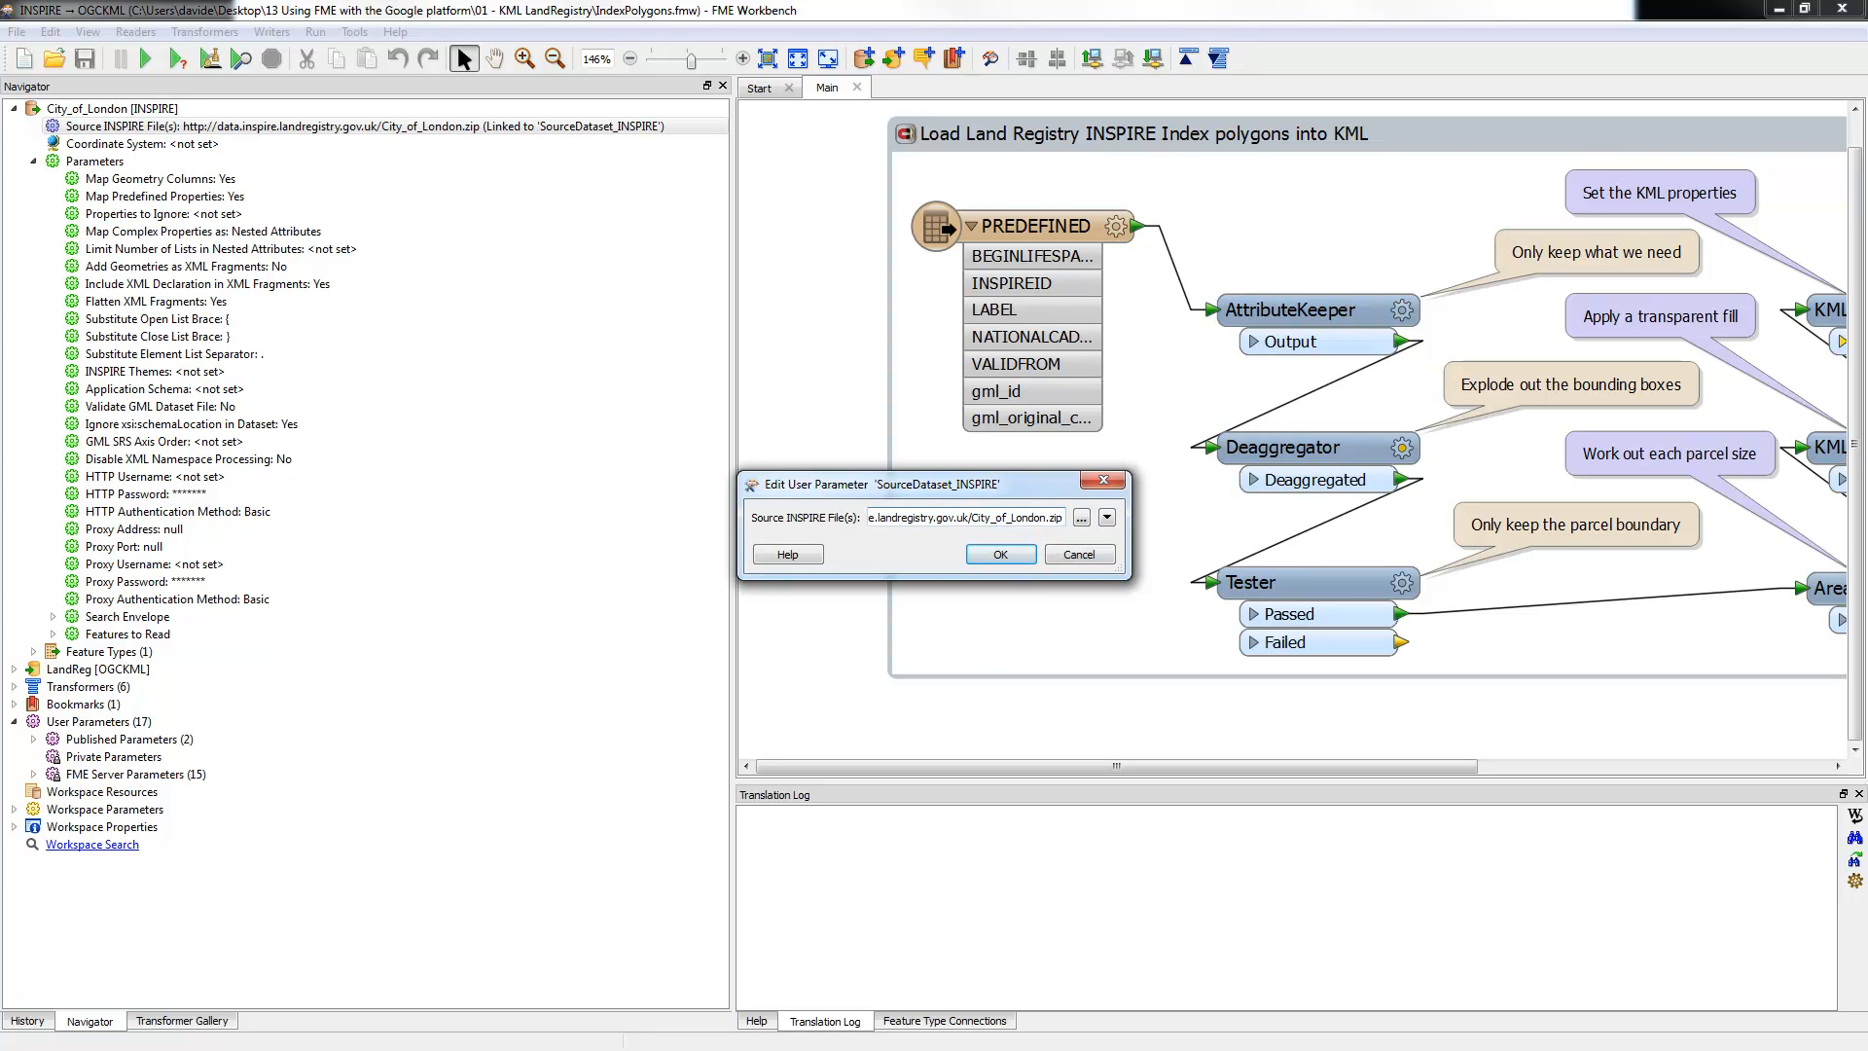
key("alt+Tab")
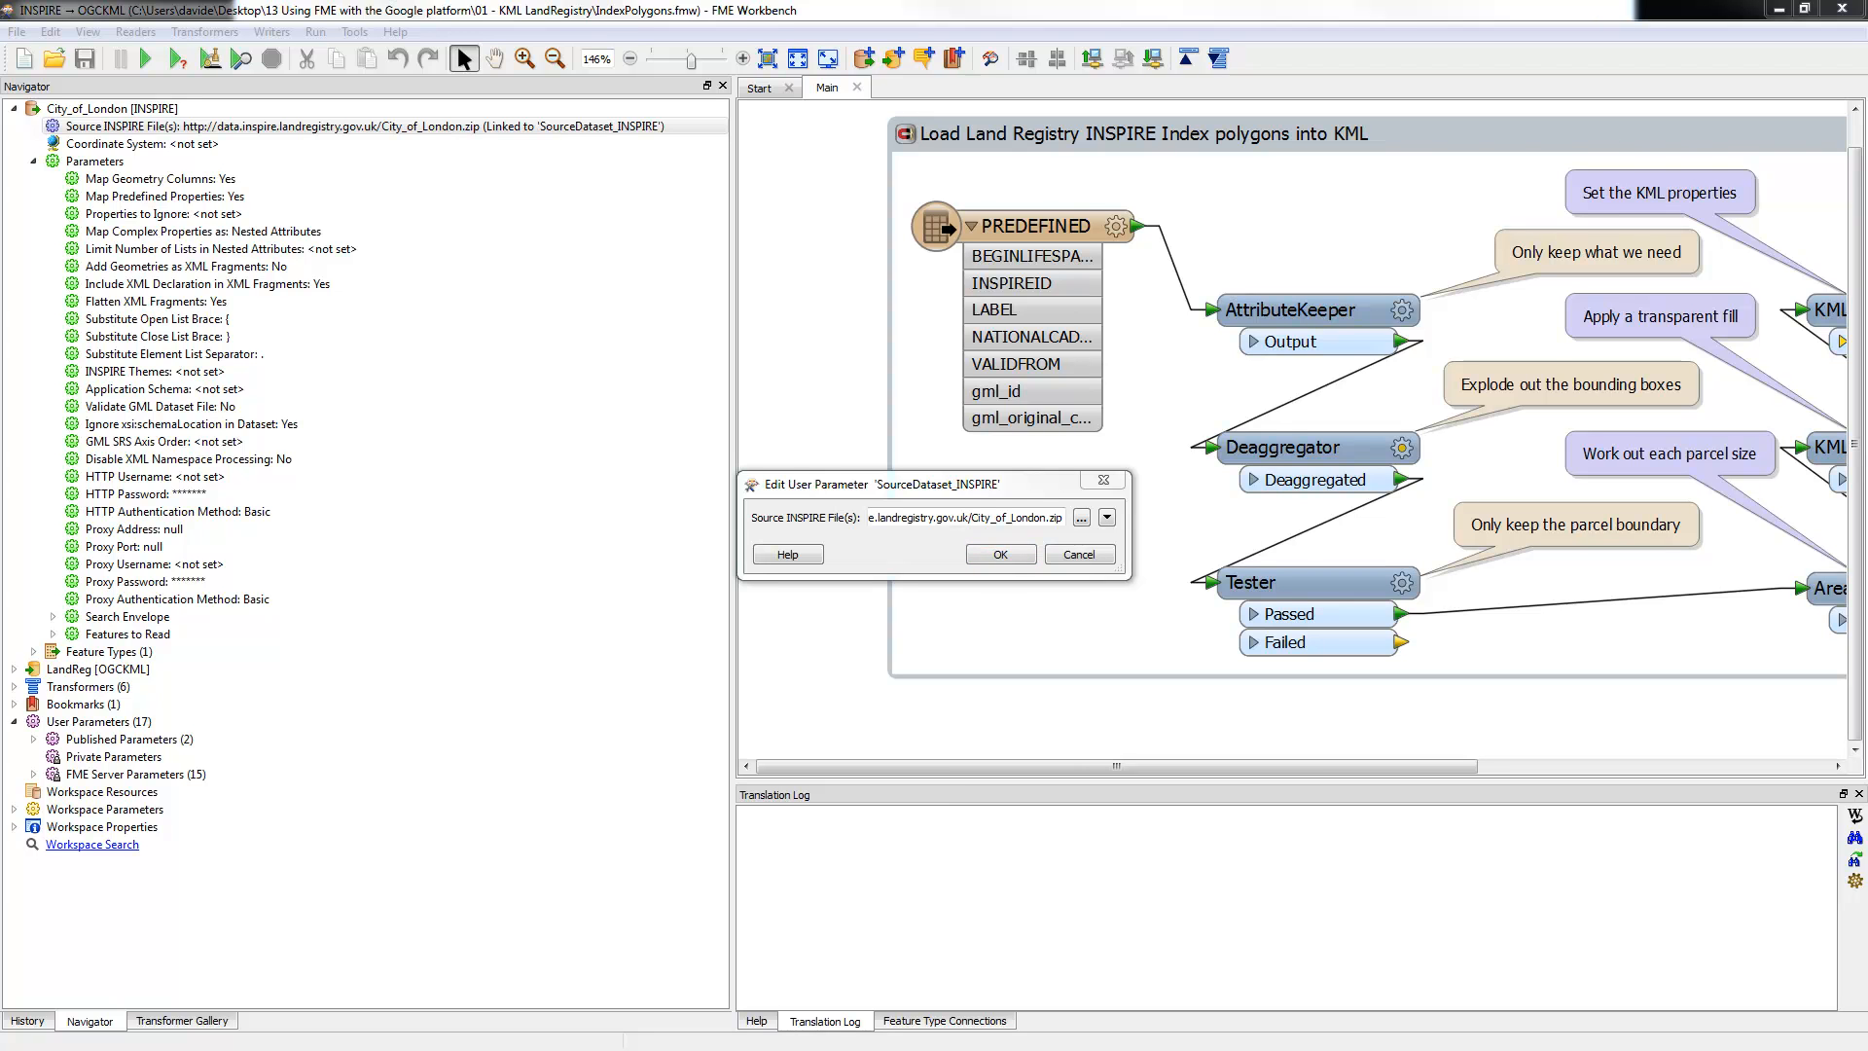
left_click_drag(0, 545, 948, 195)
left_click(950, 308)
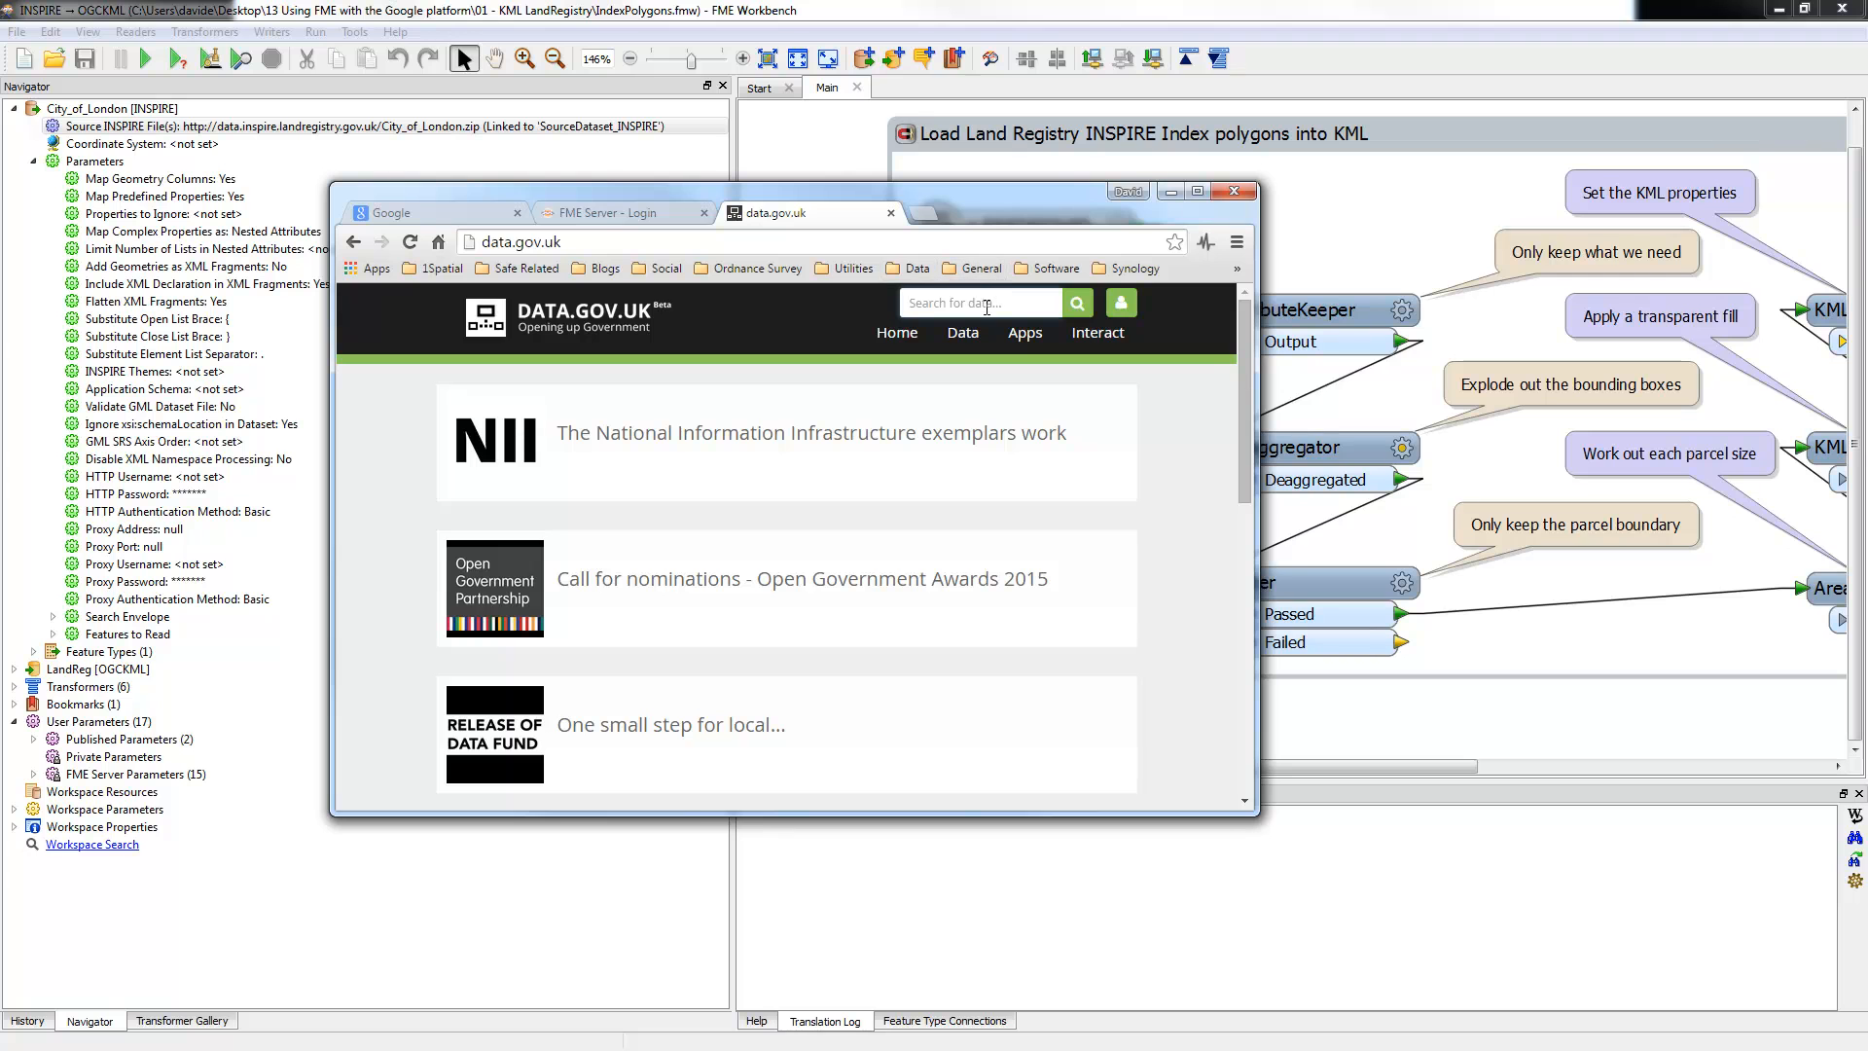
Step: Search 'inspire index polygons' and open the gov.uk INSPIRE Index Polygons download page
left_click(969, 245)
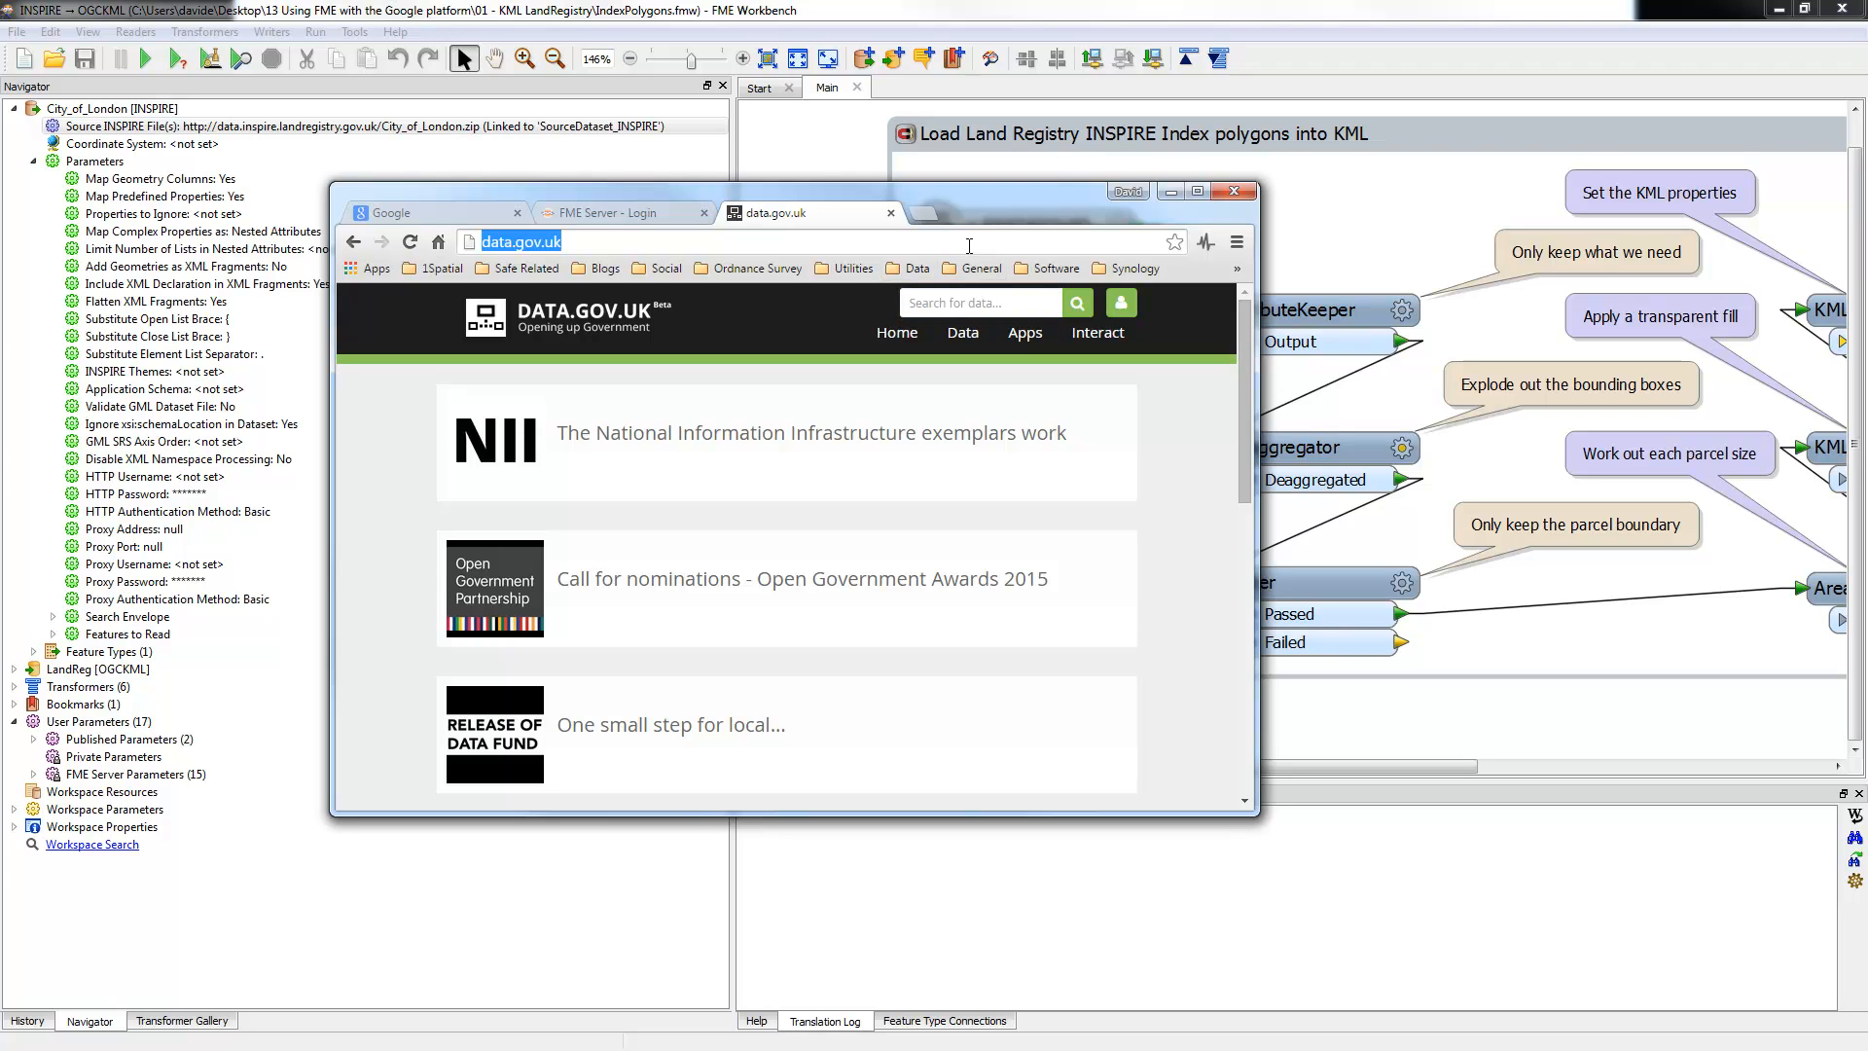
type("inspire")
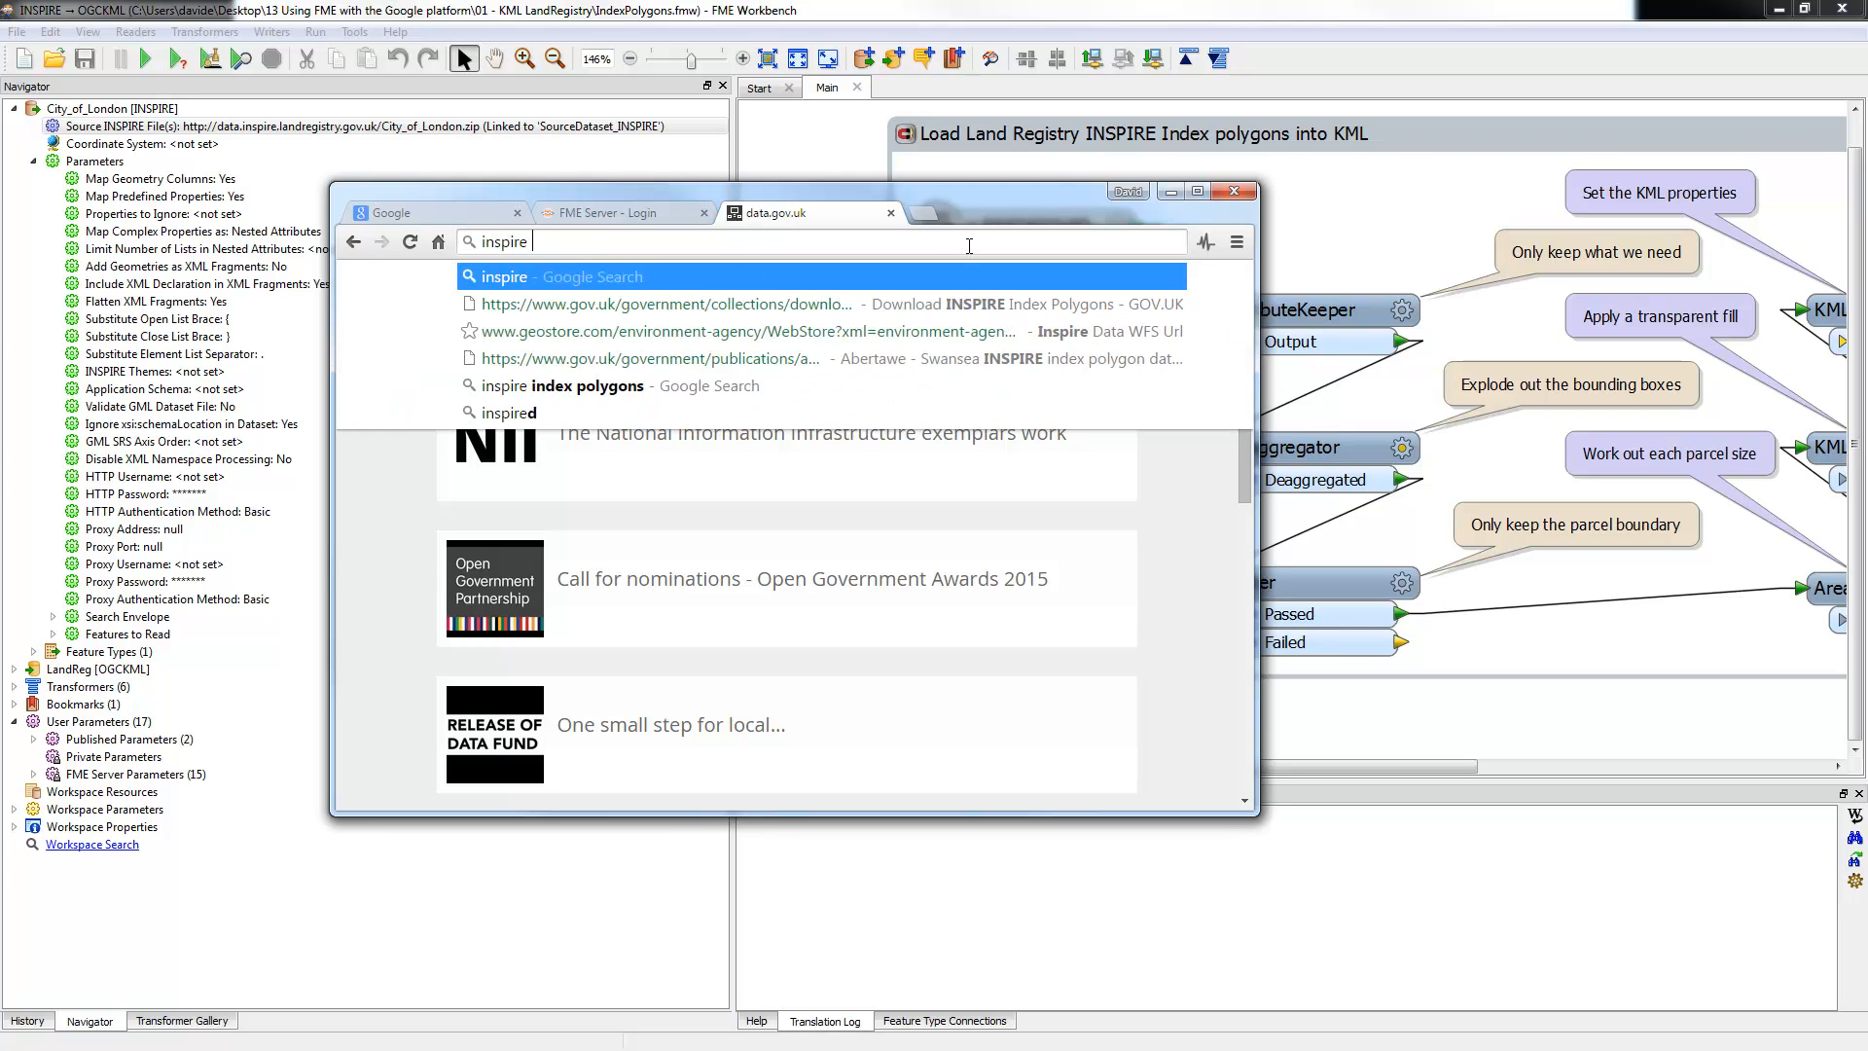
key("Return")
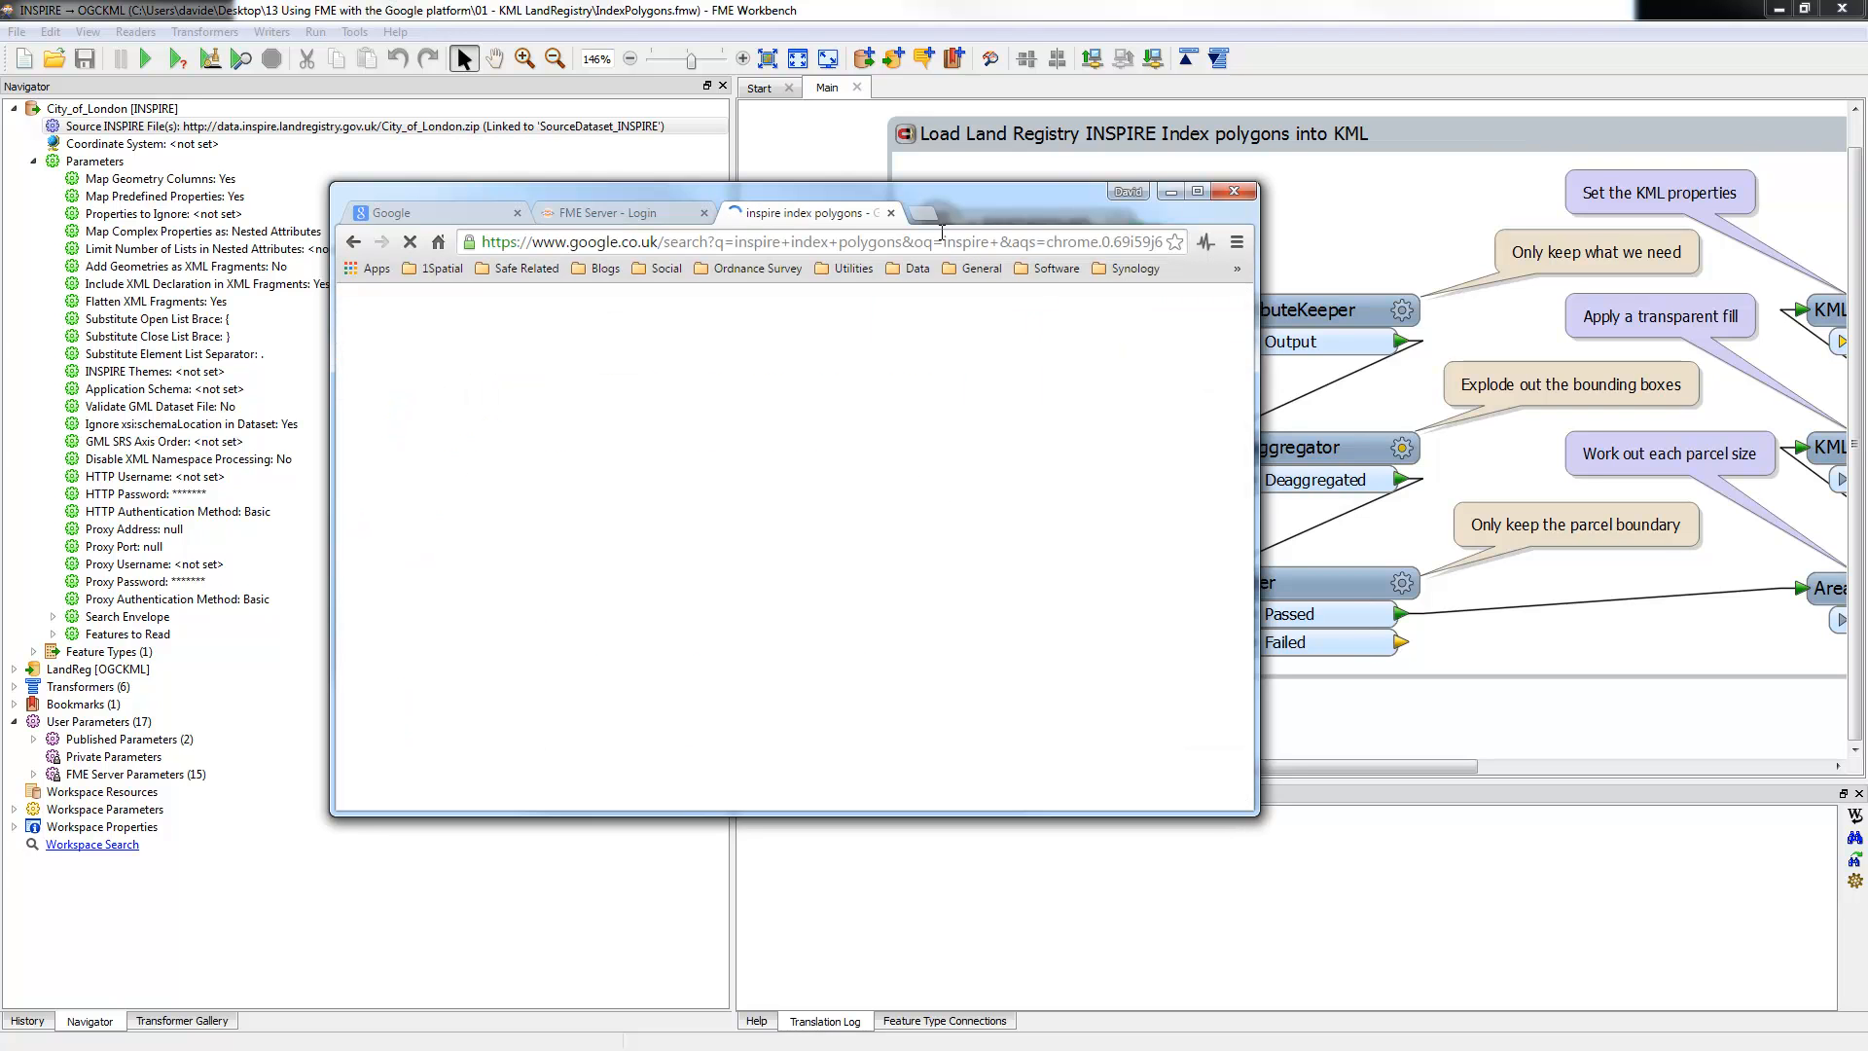
left_click(750, 464)
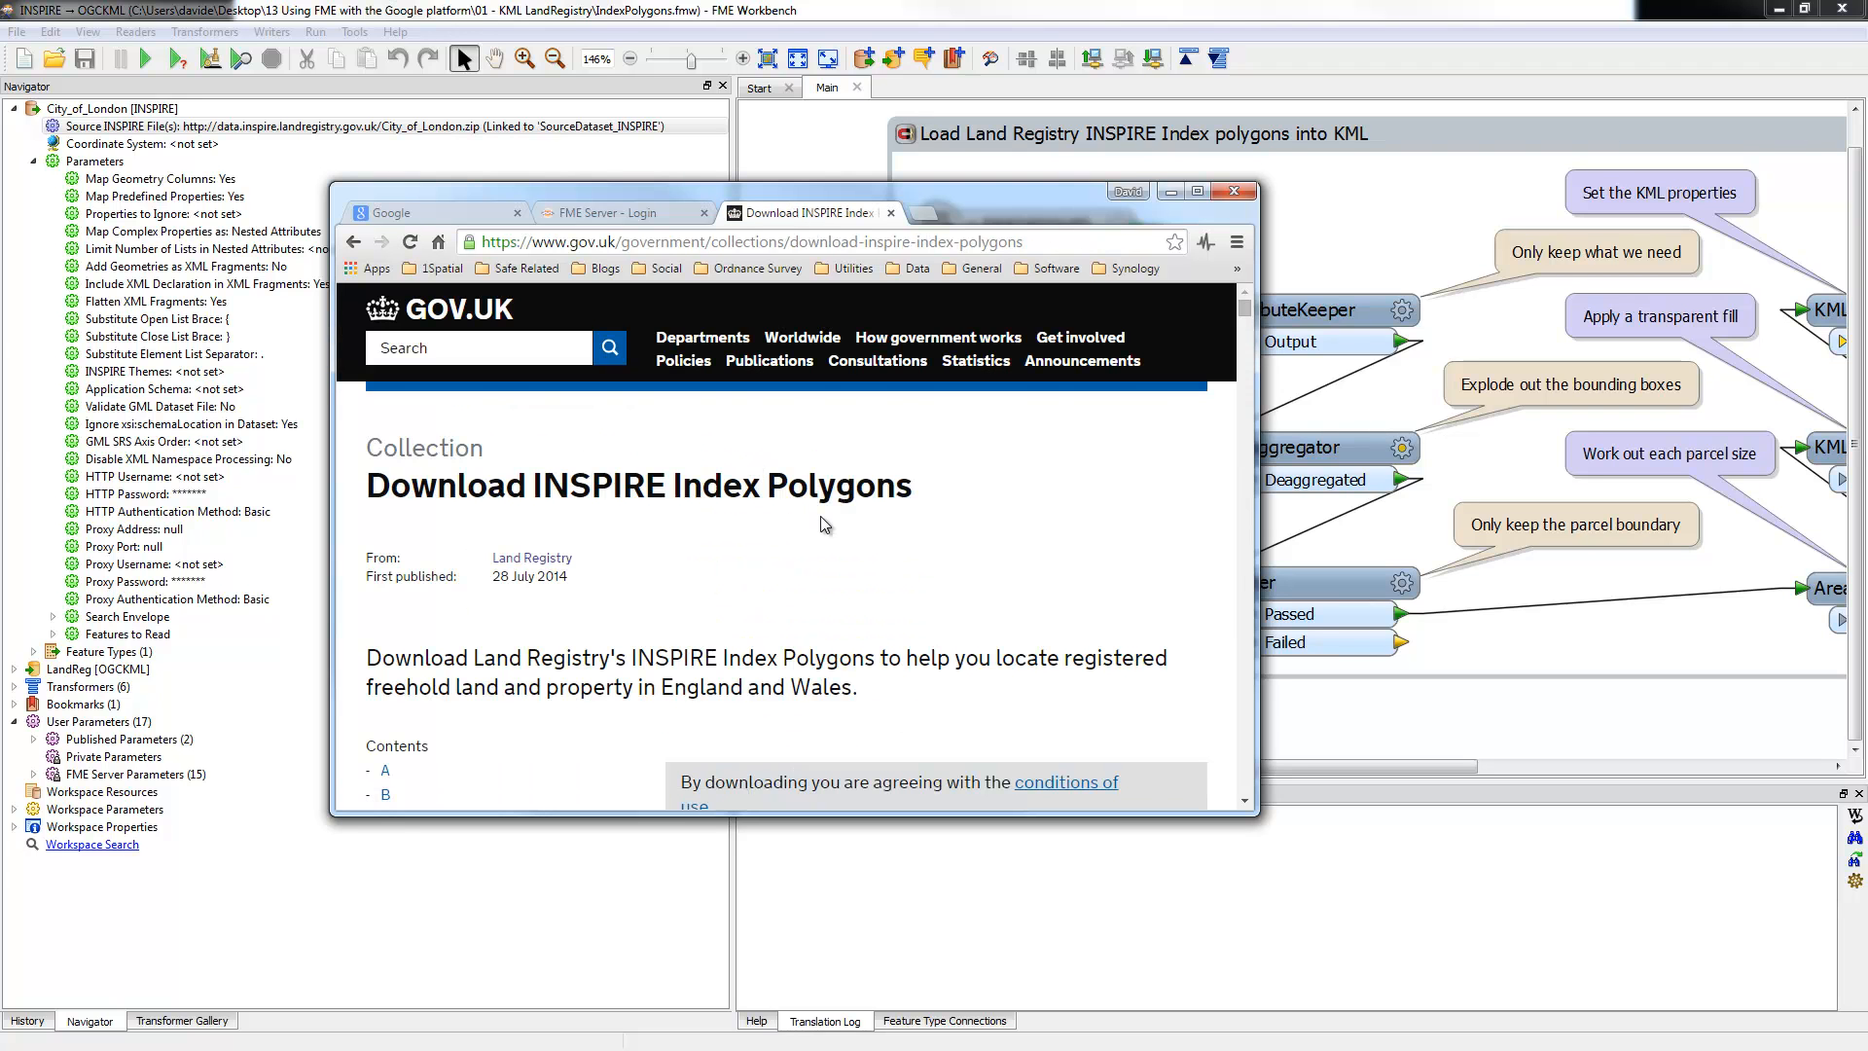
scroll(820, 519, "down", 3)
scroll(820, 520, "down", 2)
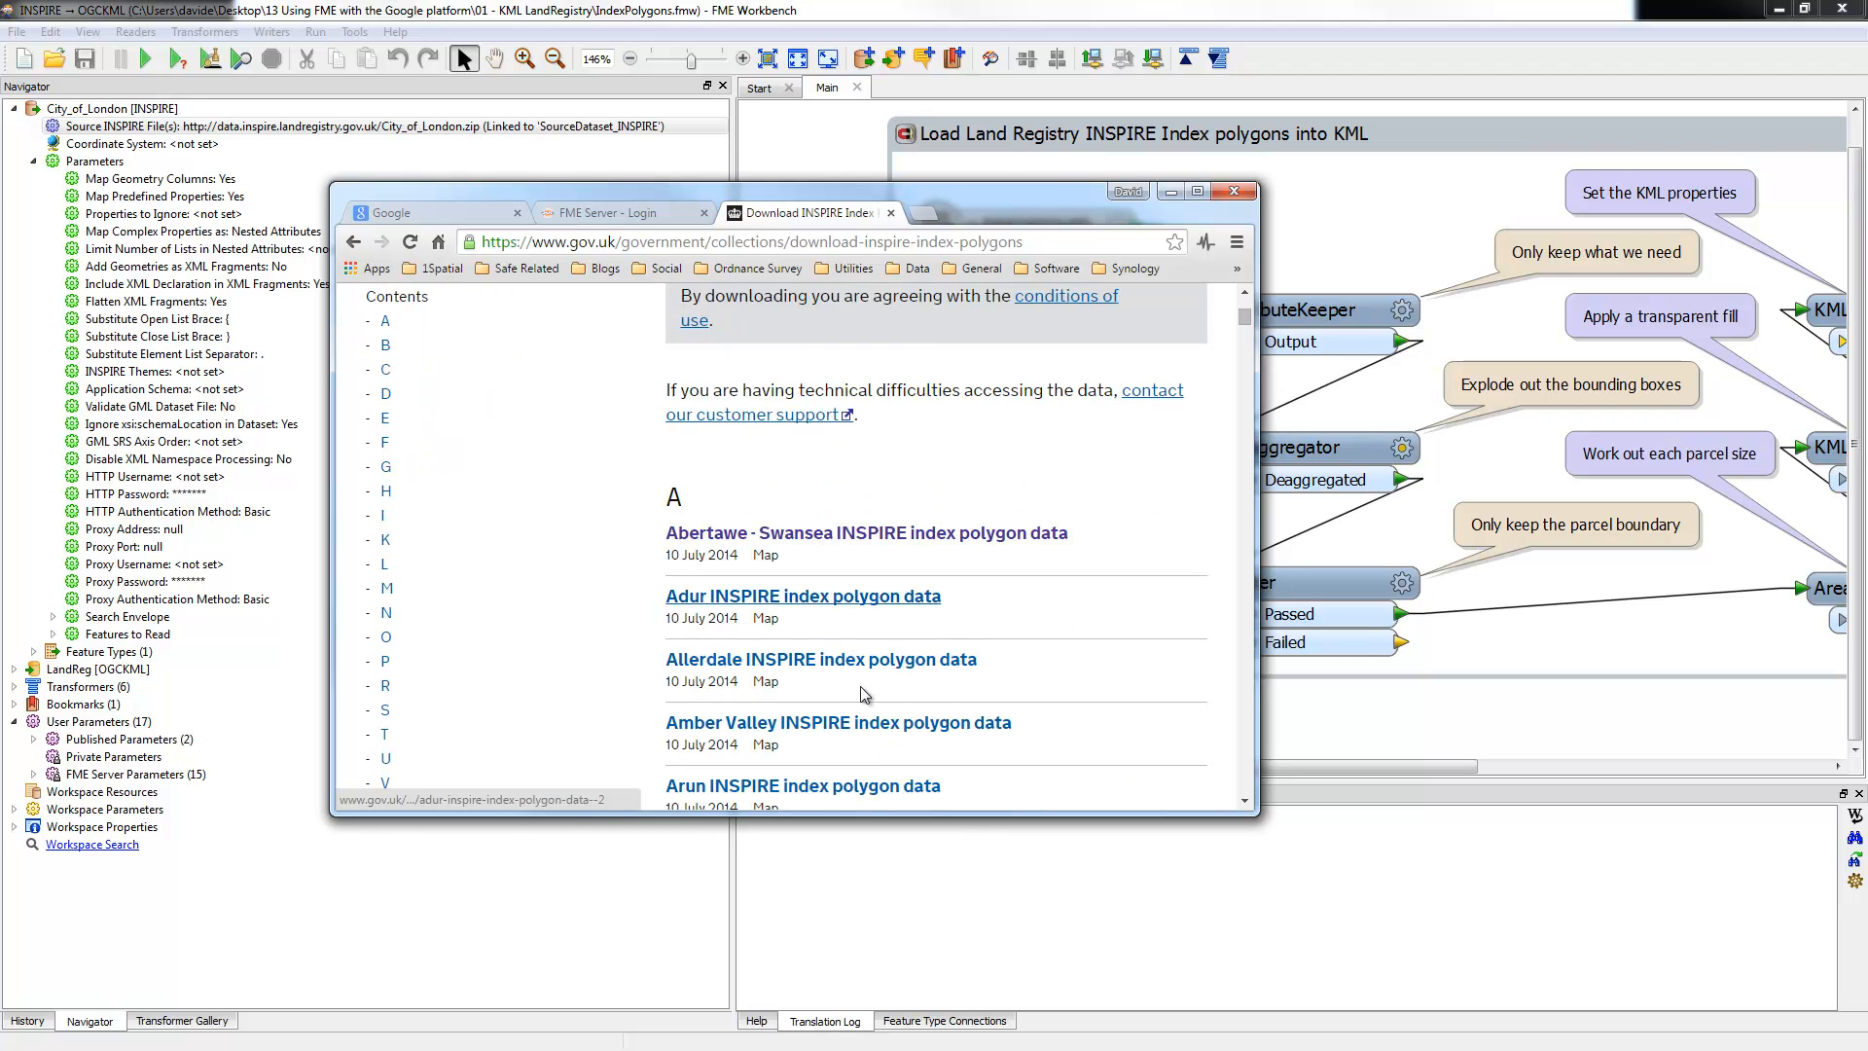
scroll(979, 657, "down", 3)
scroll(983, 660, "up", 1)
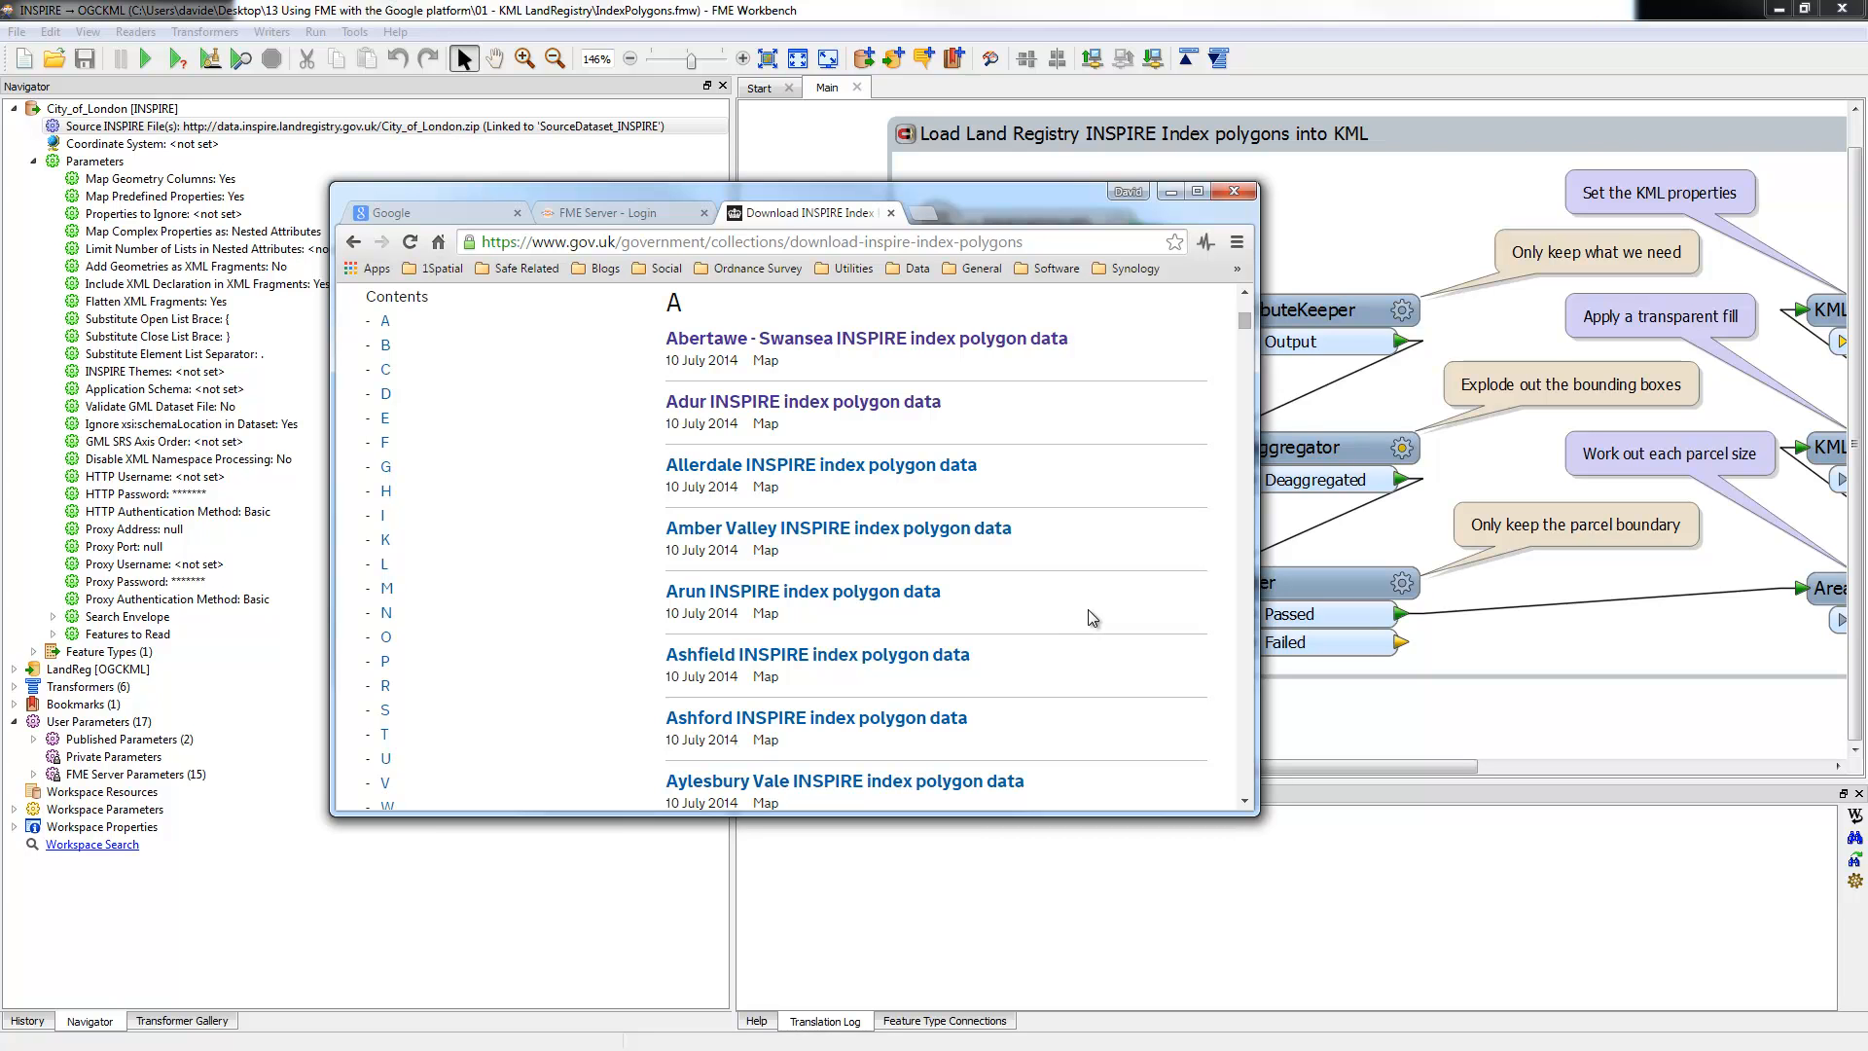
Step: Download the Abertawe - Swansea INSPIRE zip, then minimize Chrome
left_click(832, 340)
scroll(1023, 544, "down", 2)
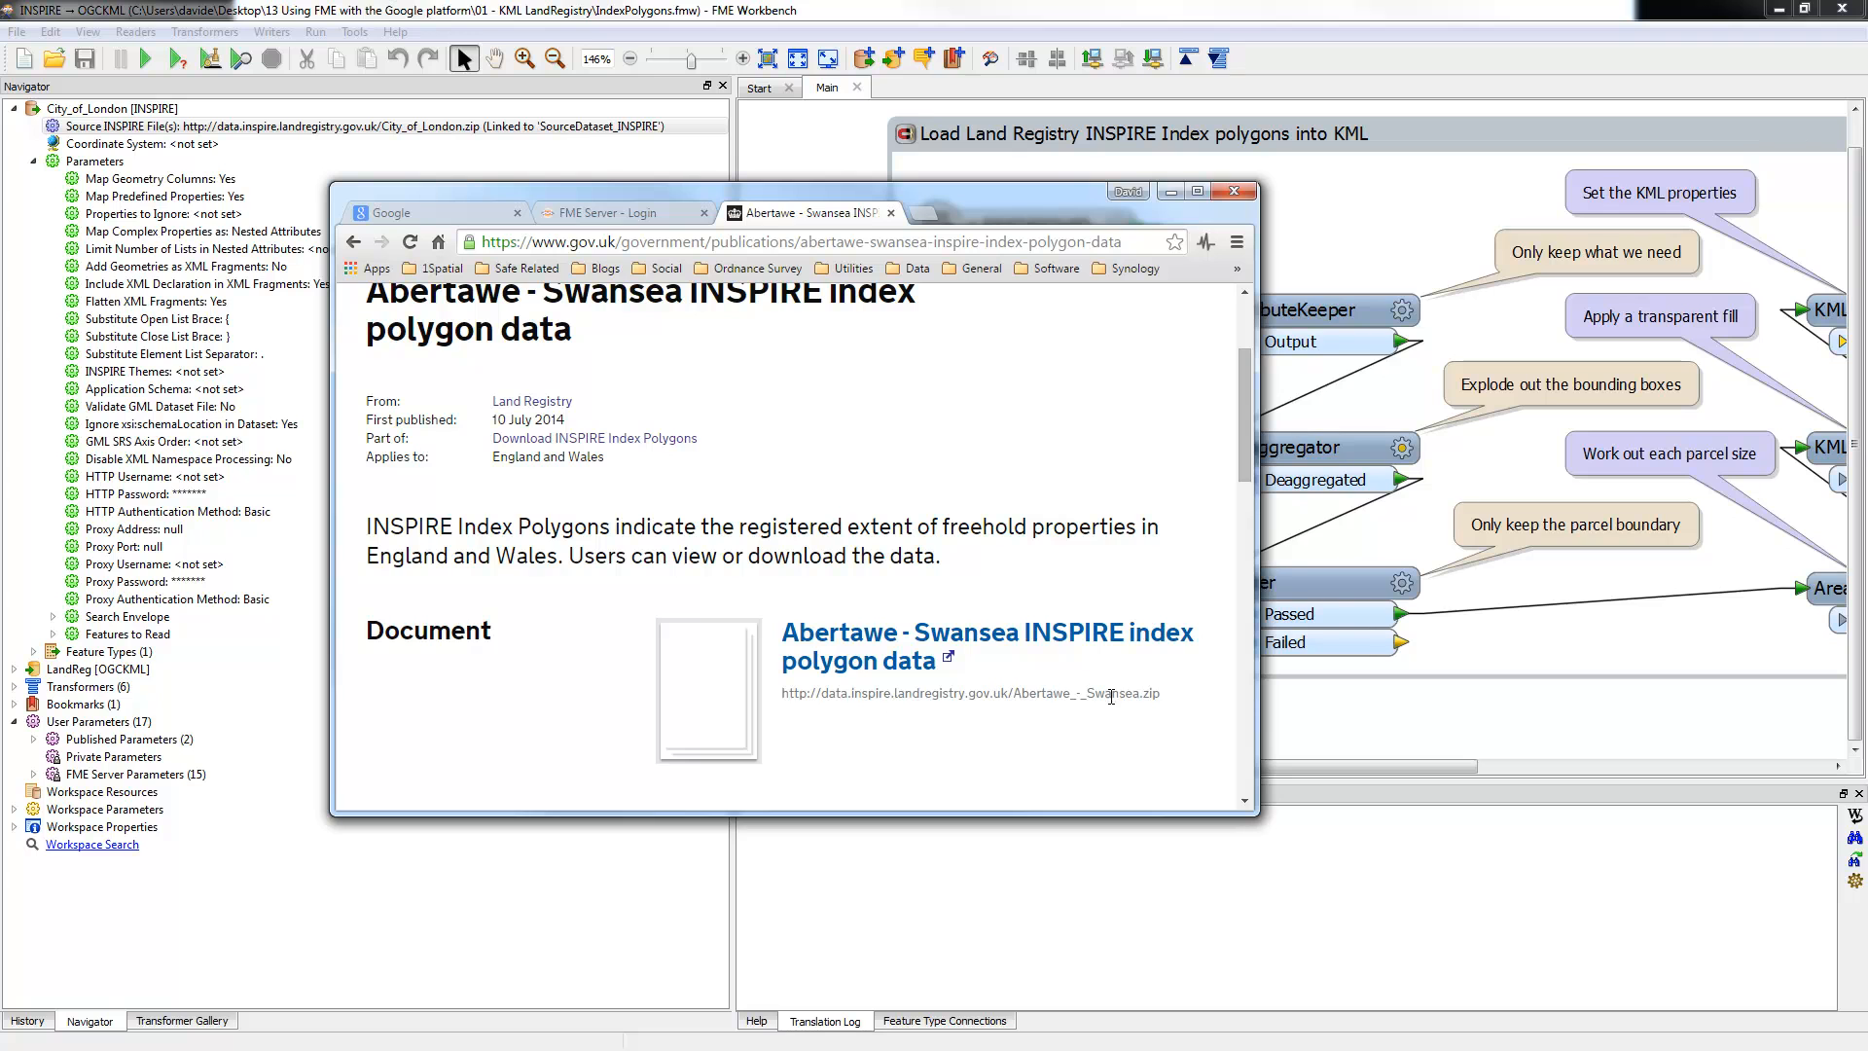
left_click_drag(1160, 697, 782, 694)
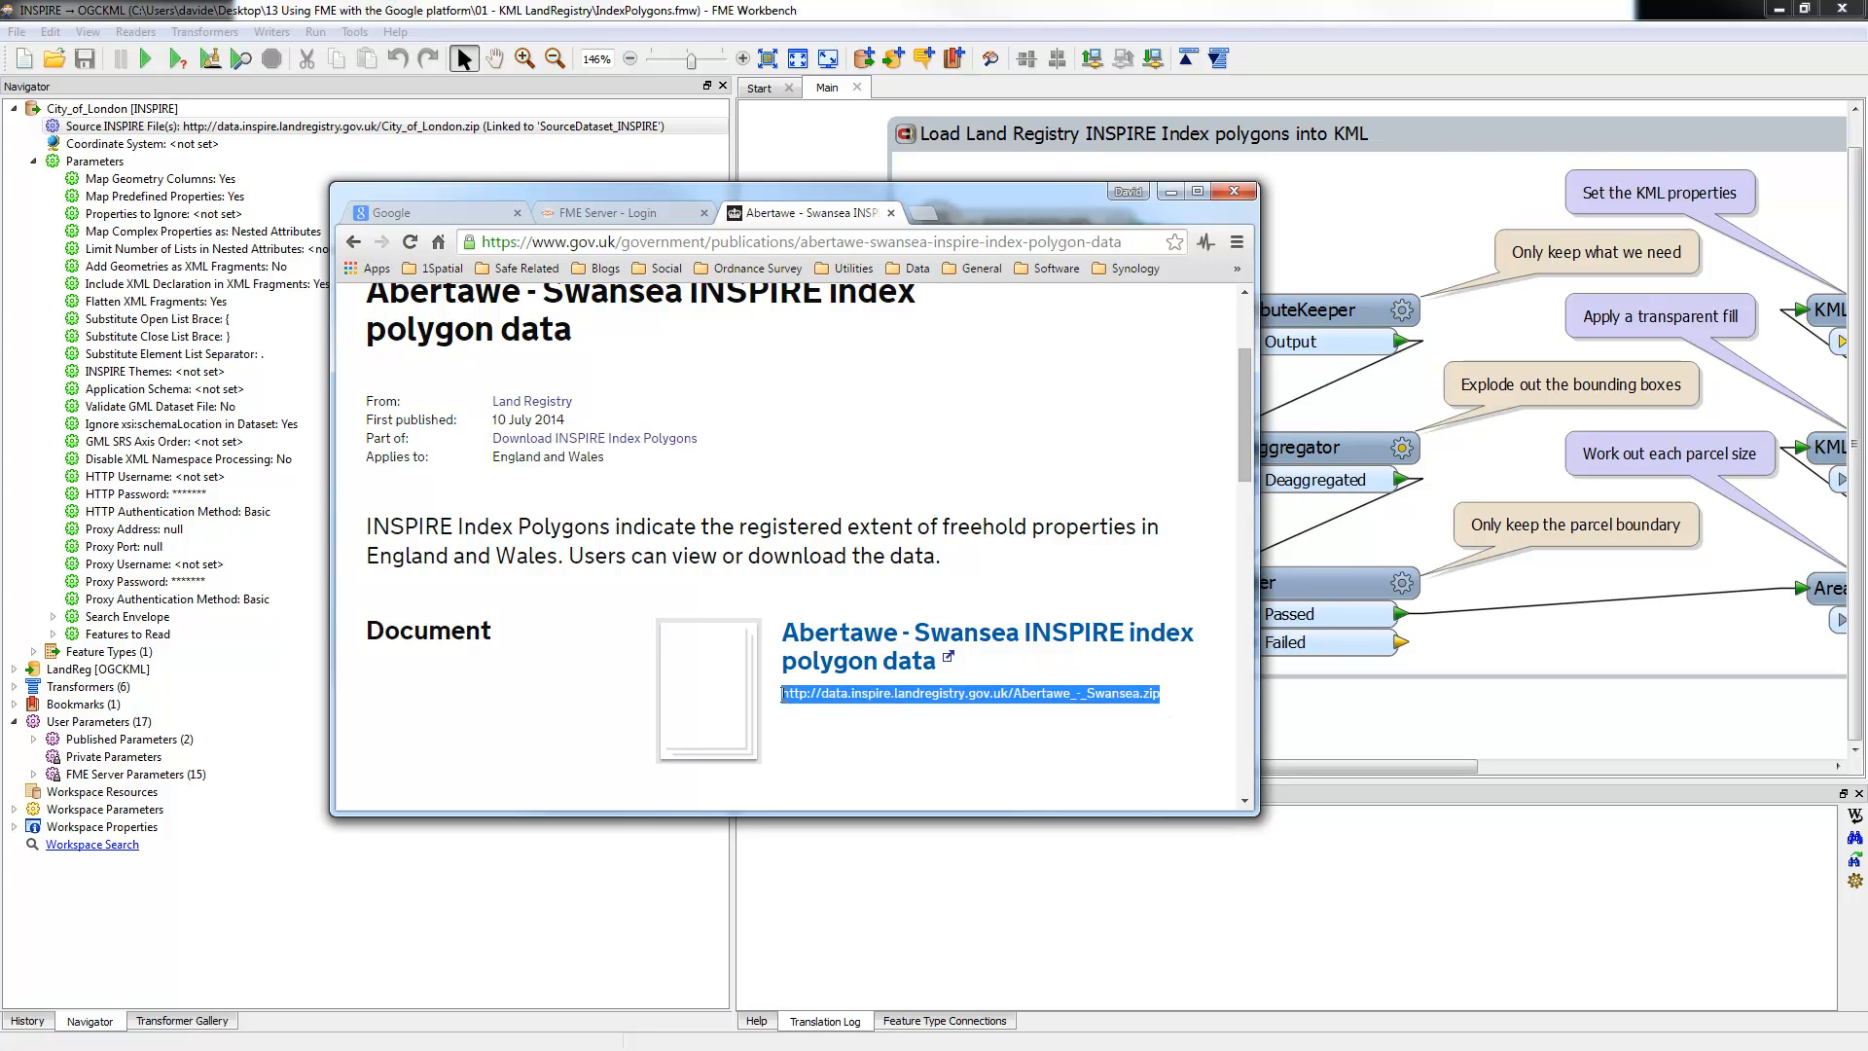
left_click(875, 663)
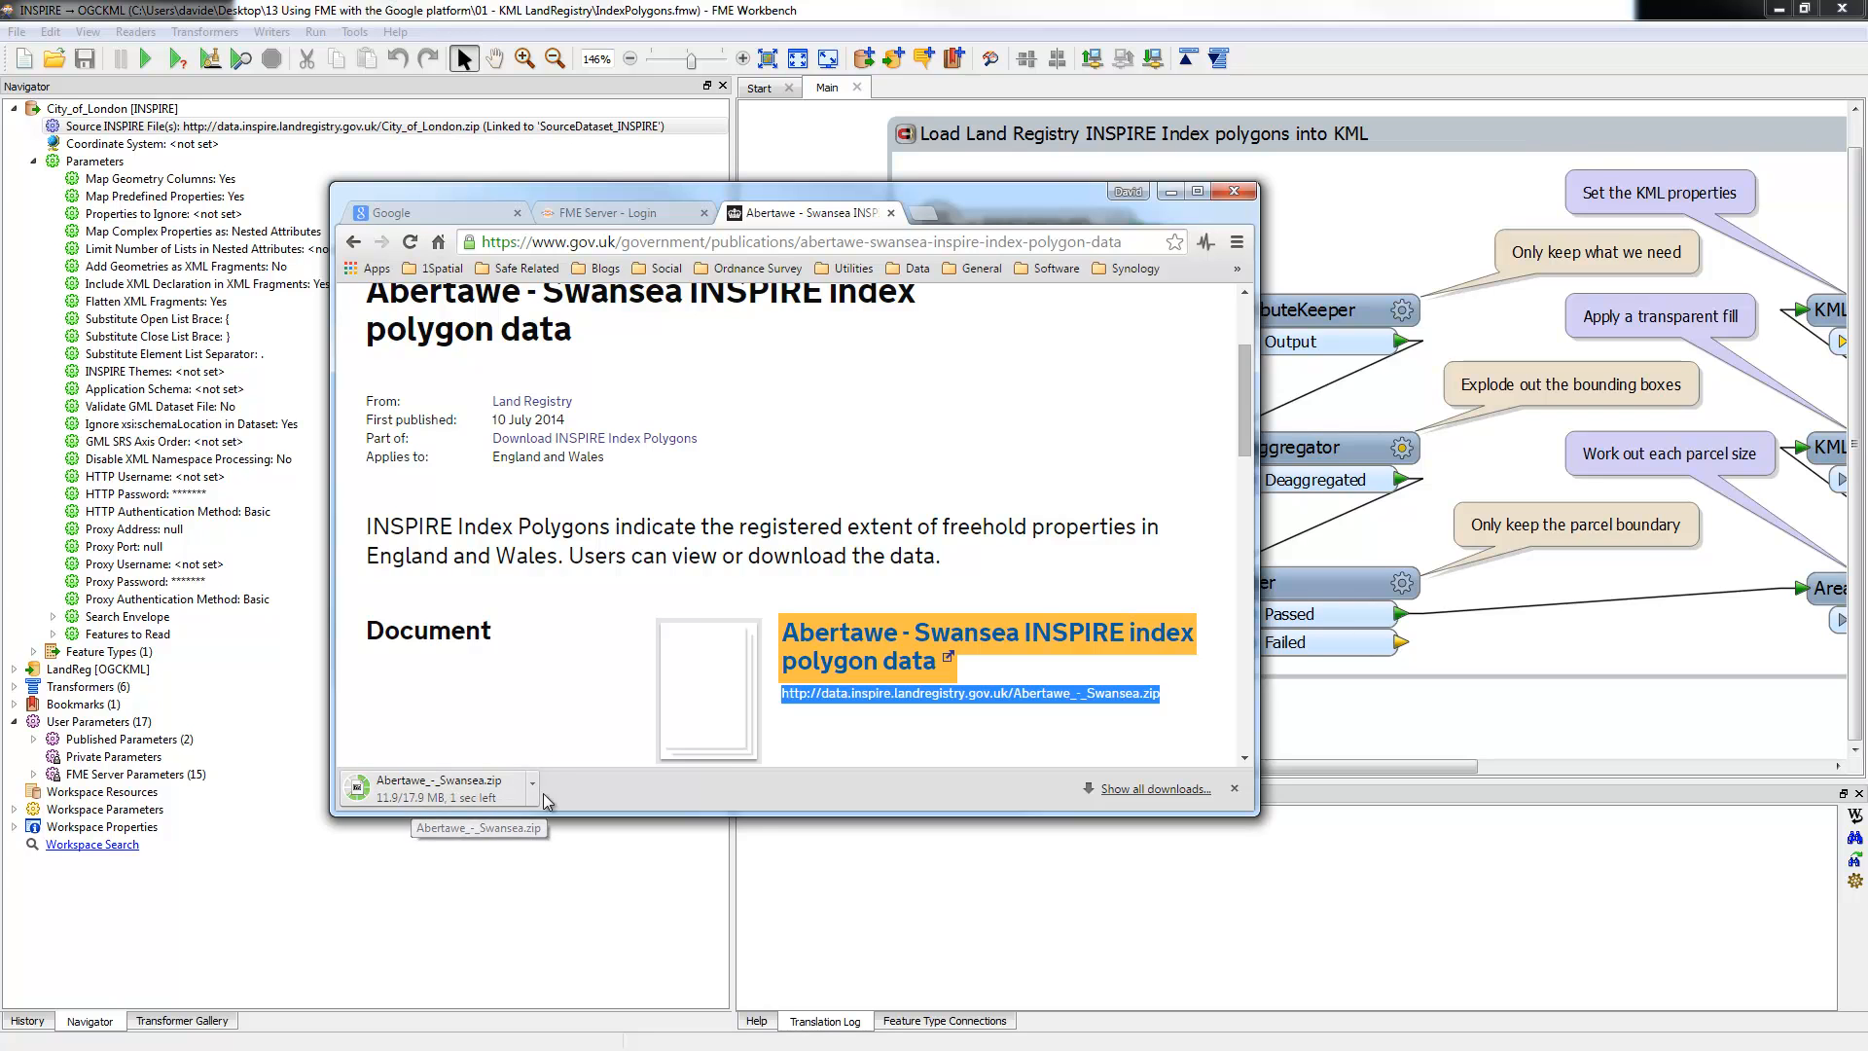
left_click(1170, 192)
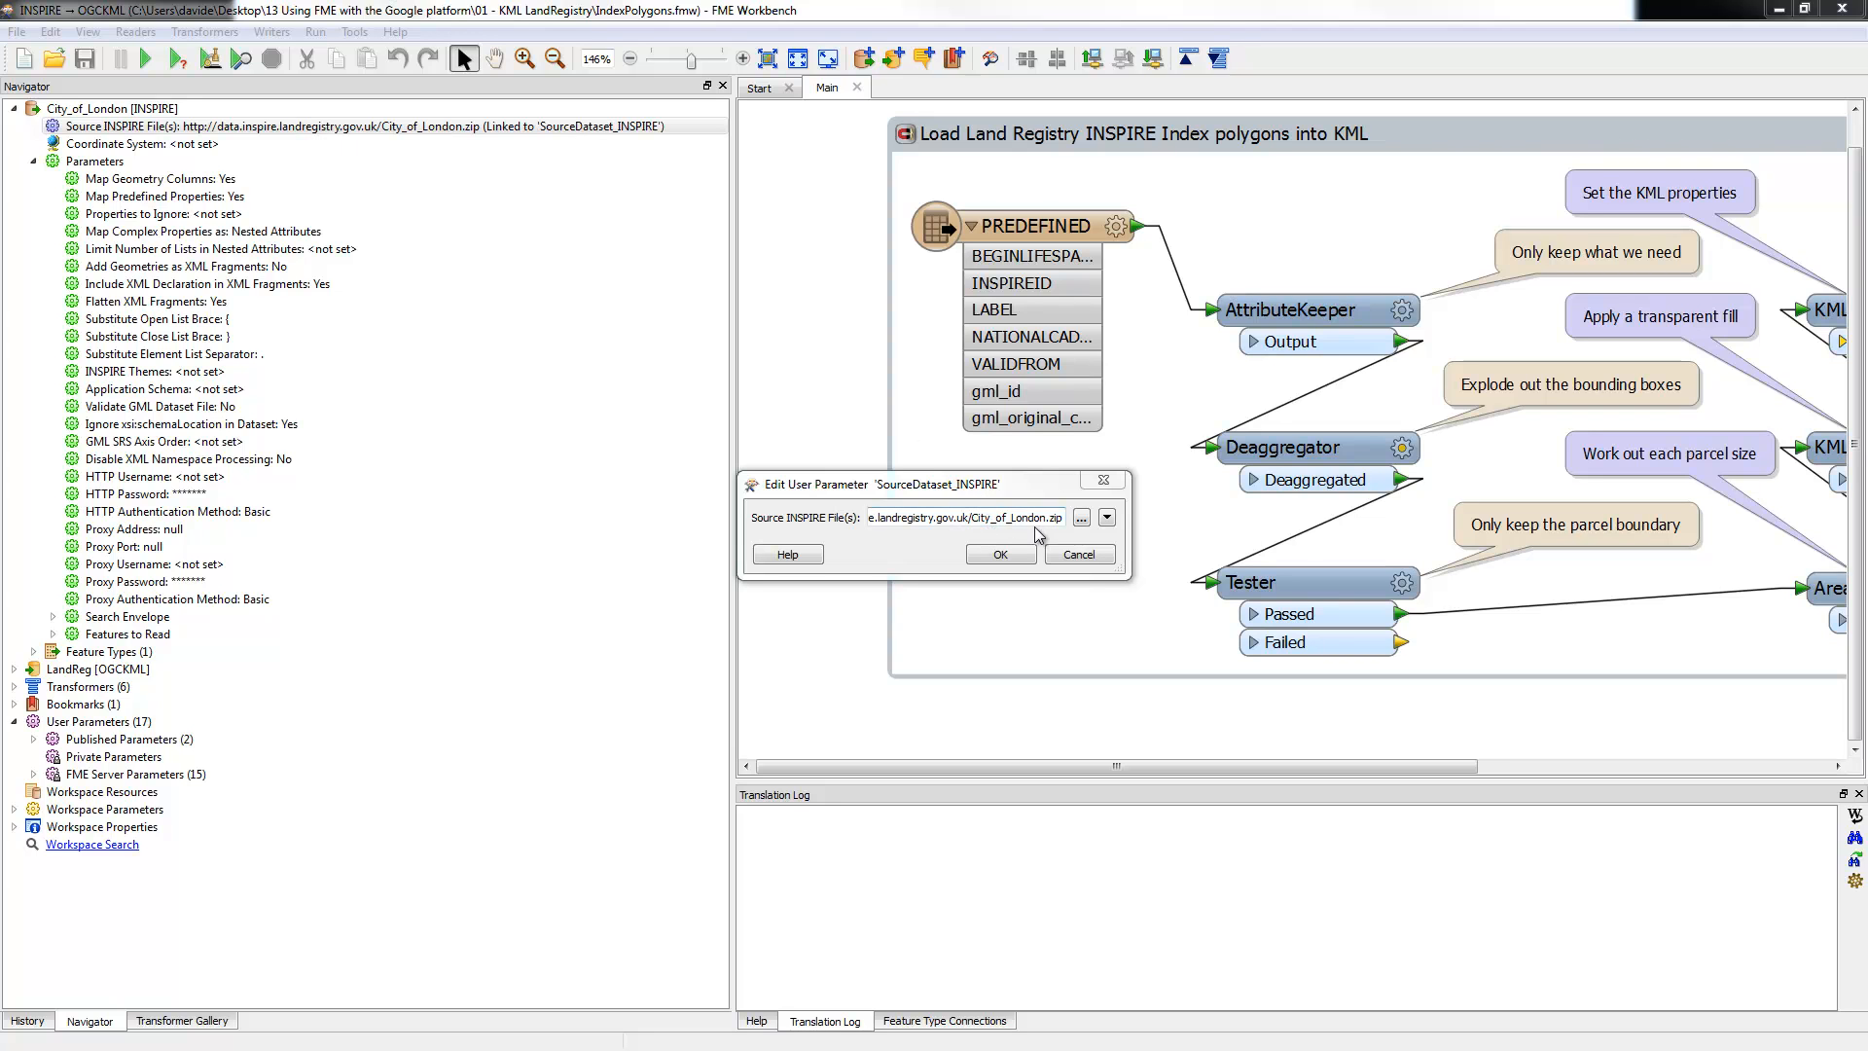
Step: Close the source dataset editor unchanged and widen the canvas to reveal the LandReg writer
left_click(1071, 554)
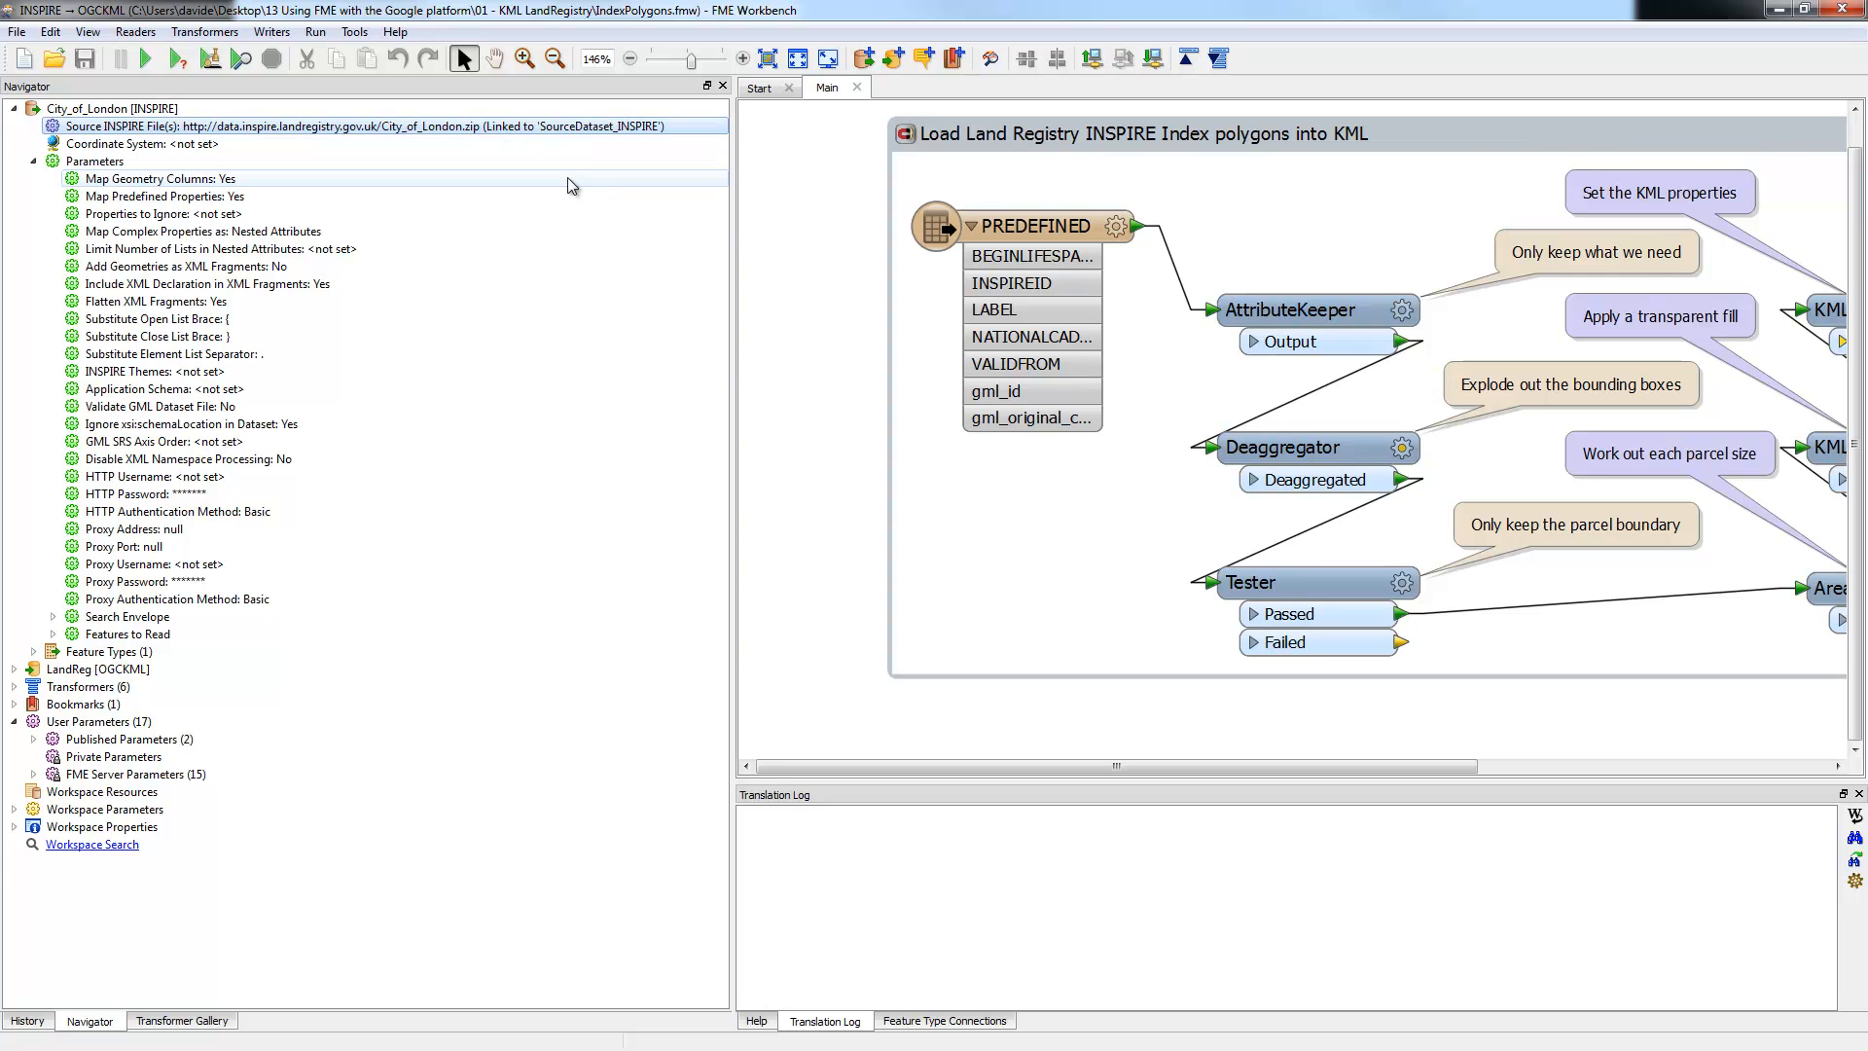
left_click_drag(732, 206, 628, 283)
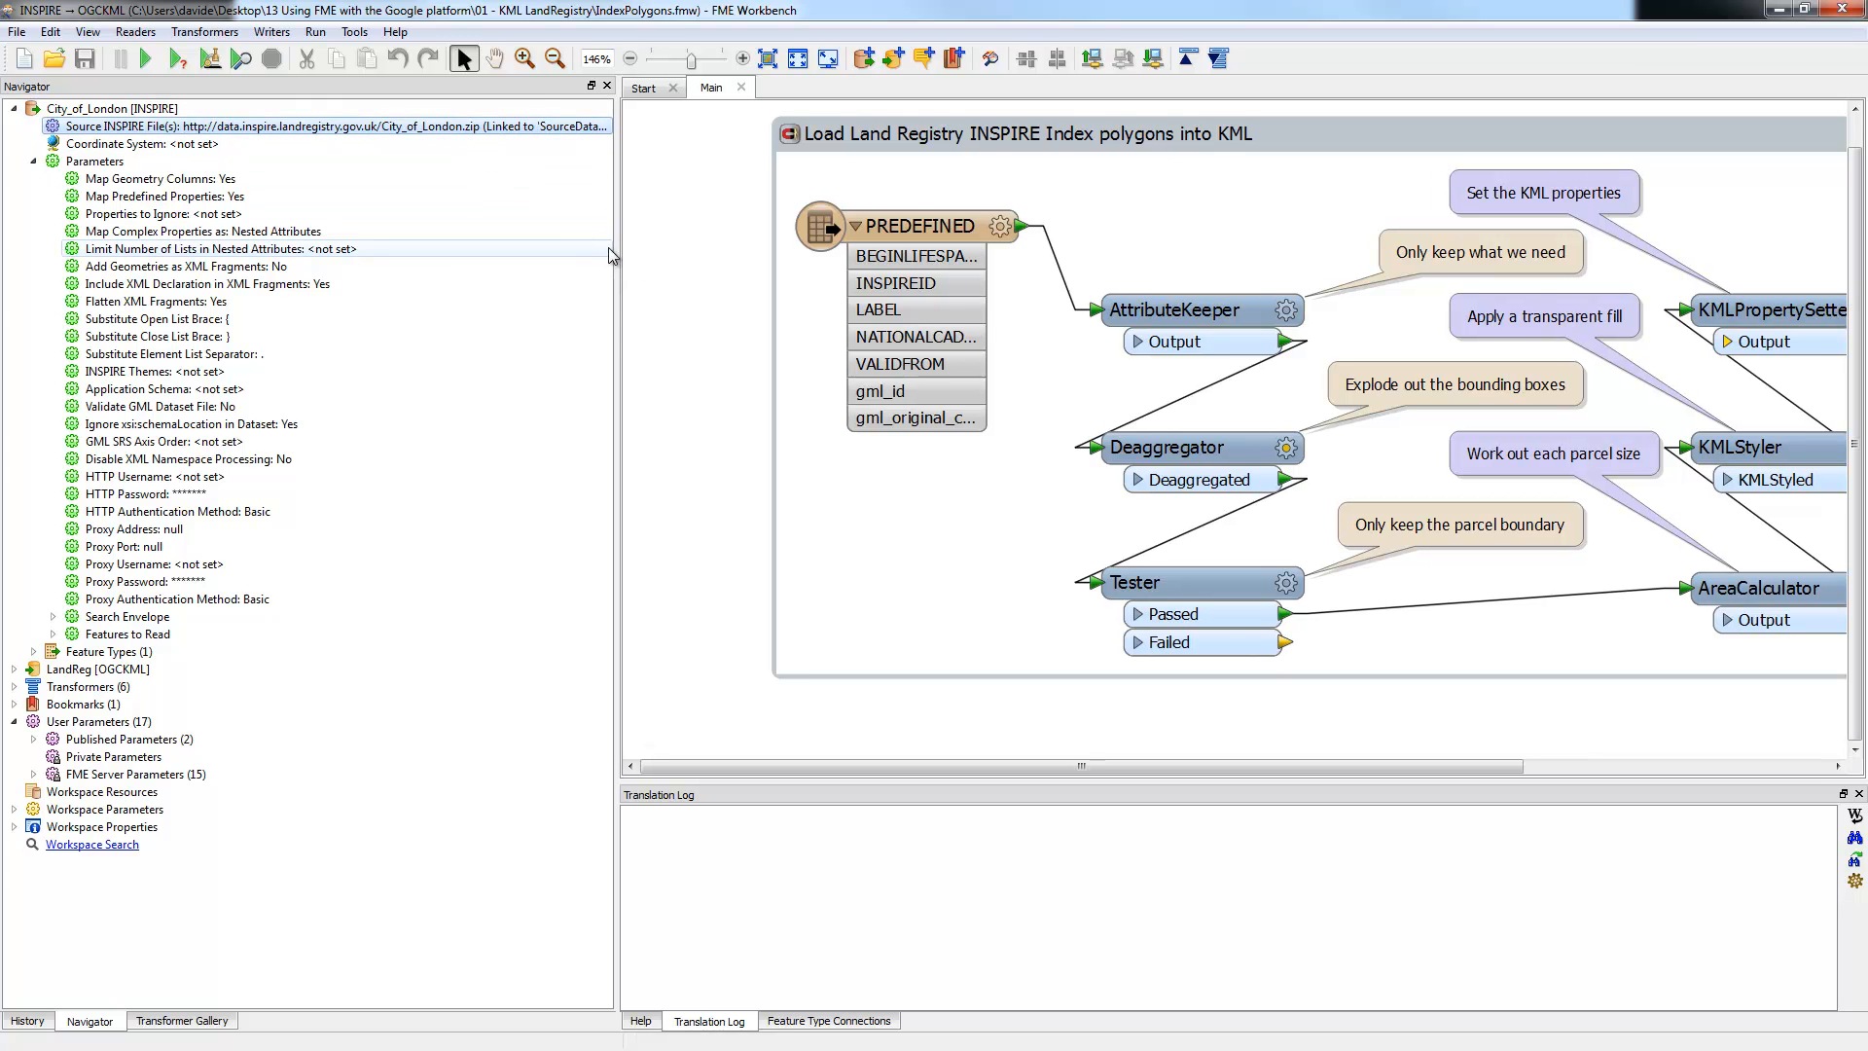
left_click_drag(617, 249, 401, 269)
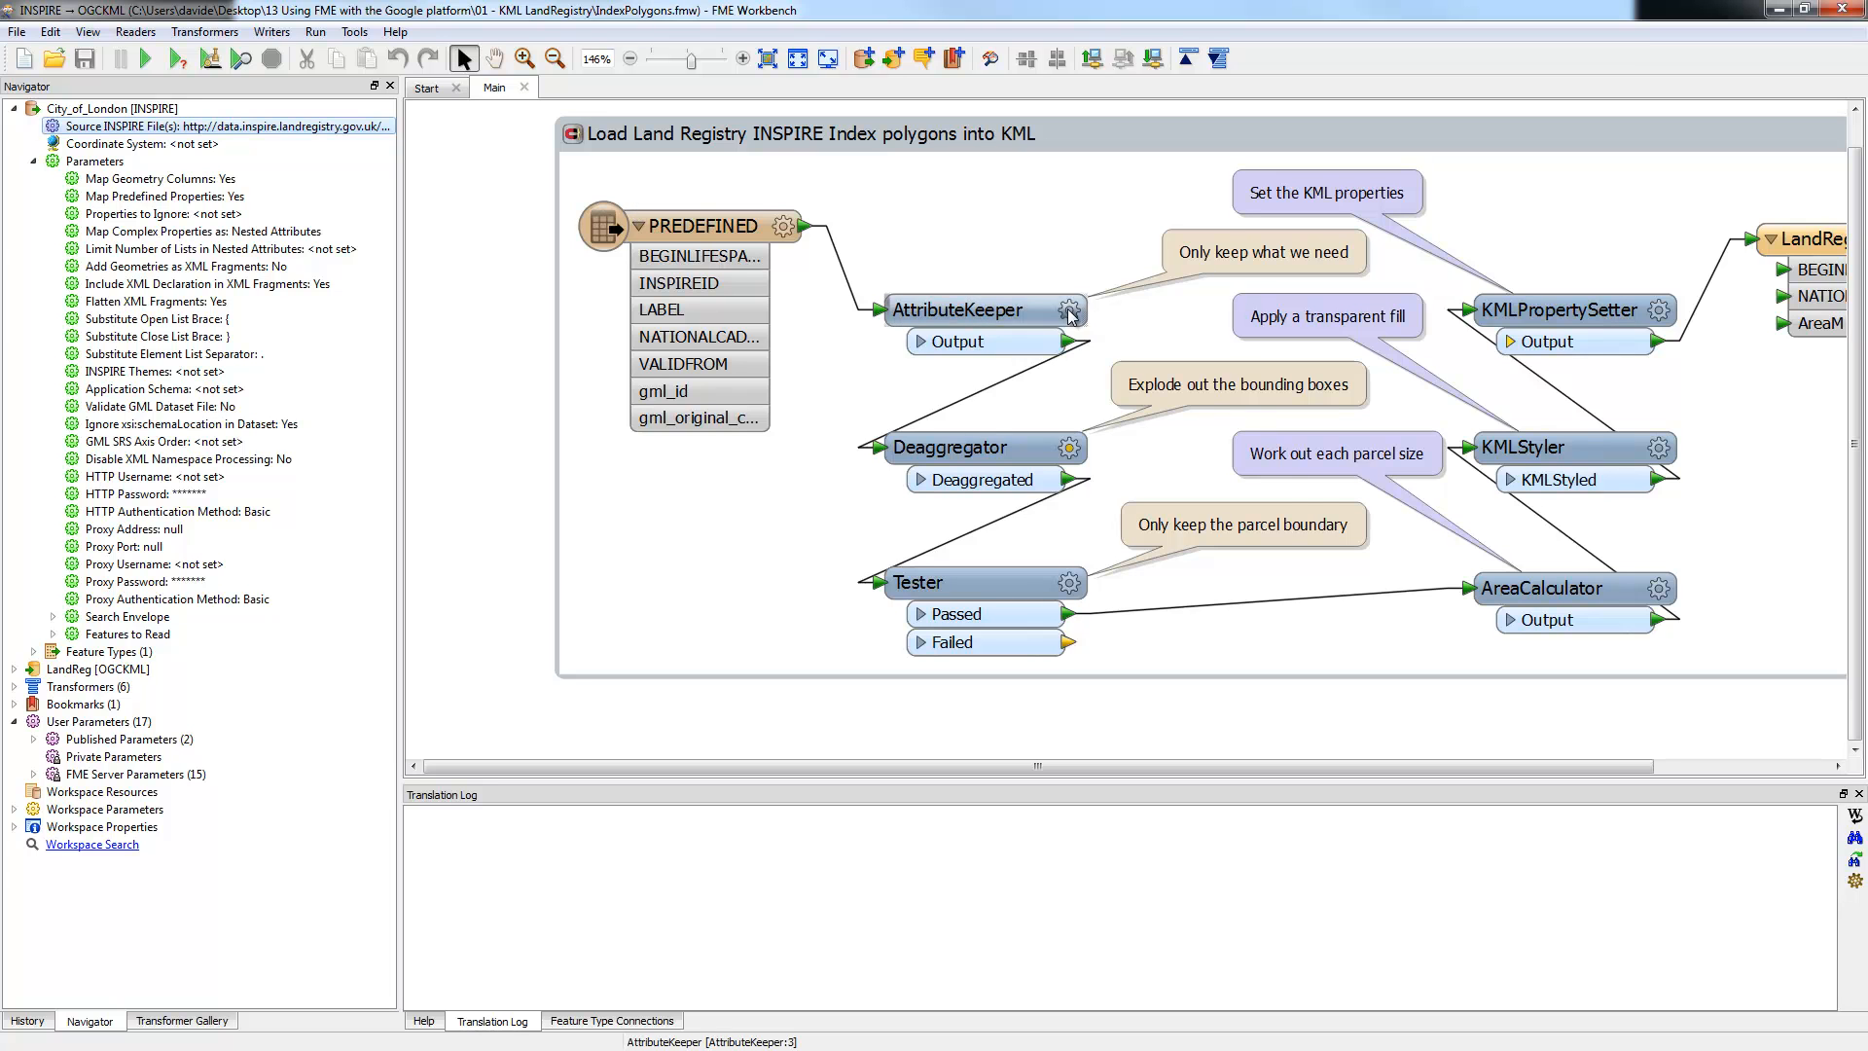
Step: Open the Tester's parameters showing the _geometry_name != boundedBy test
mouse_move(1074, 461)
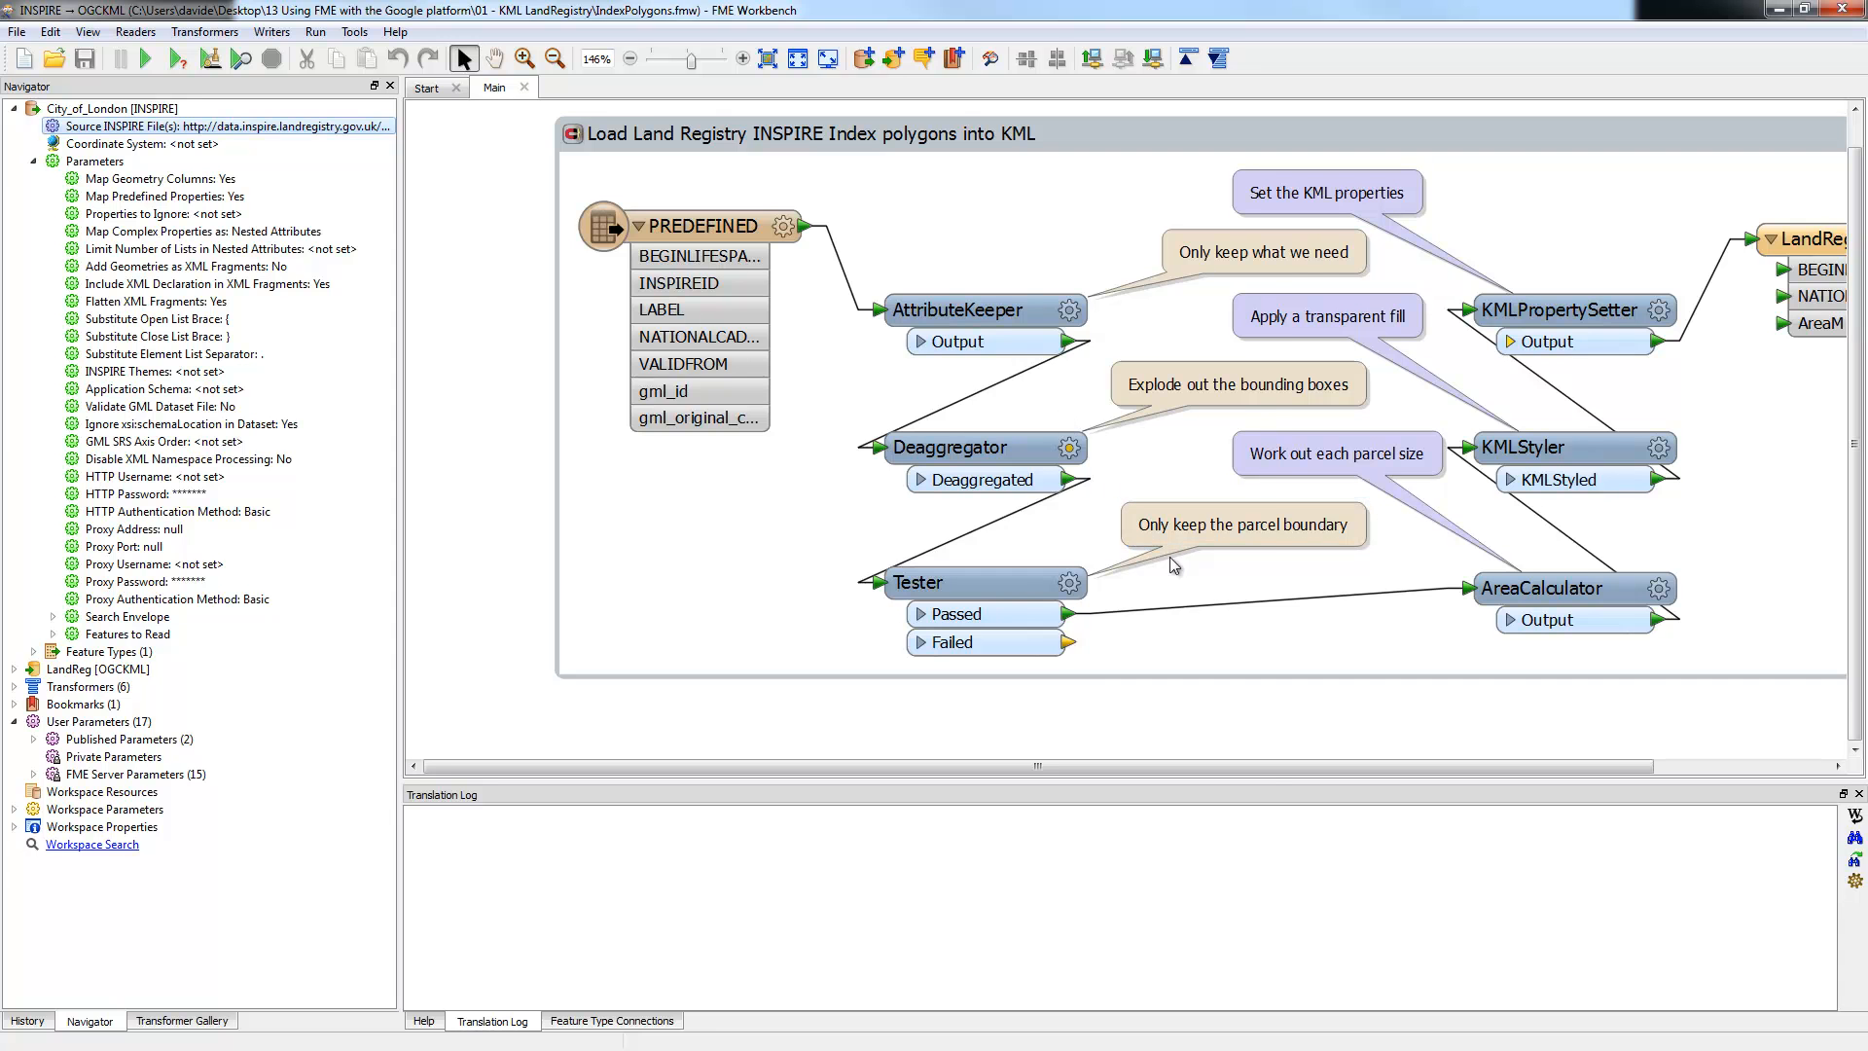
left_click(1075, 589)
left_click(1072, 586)
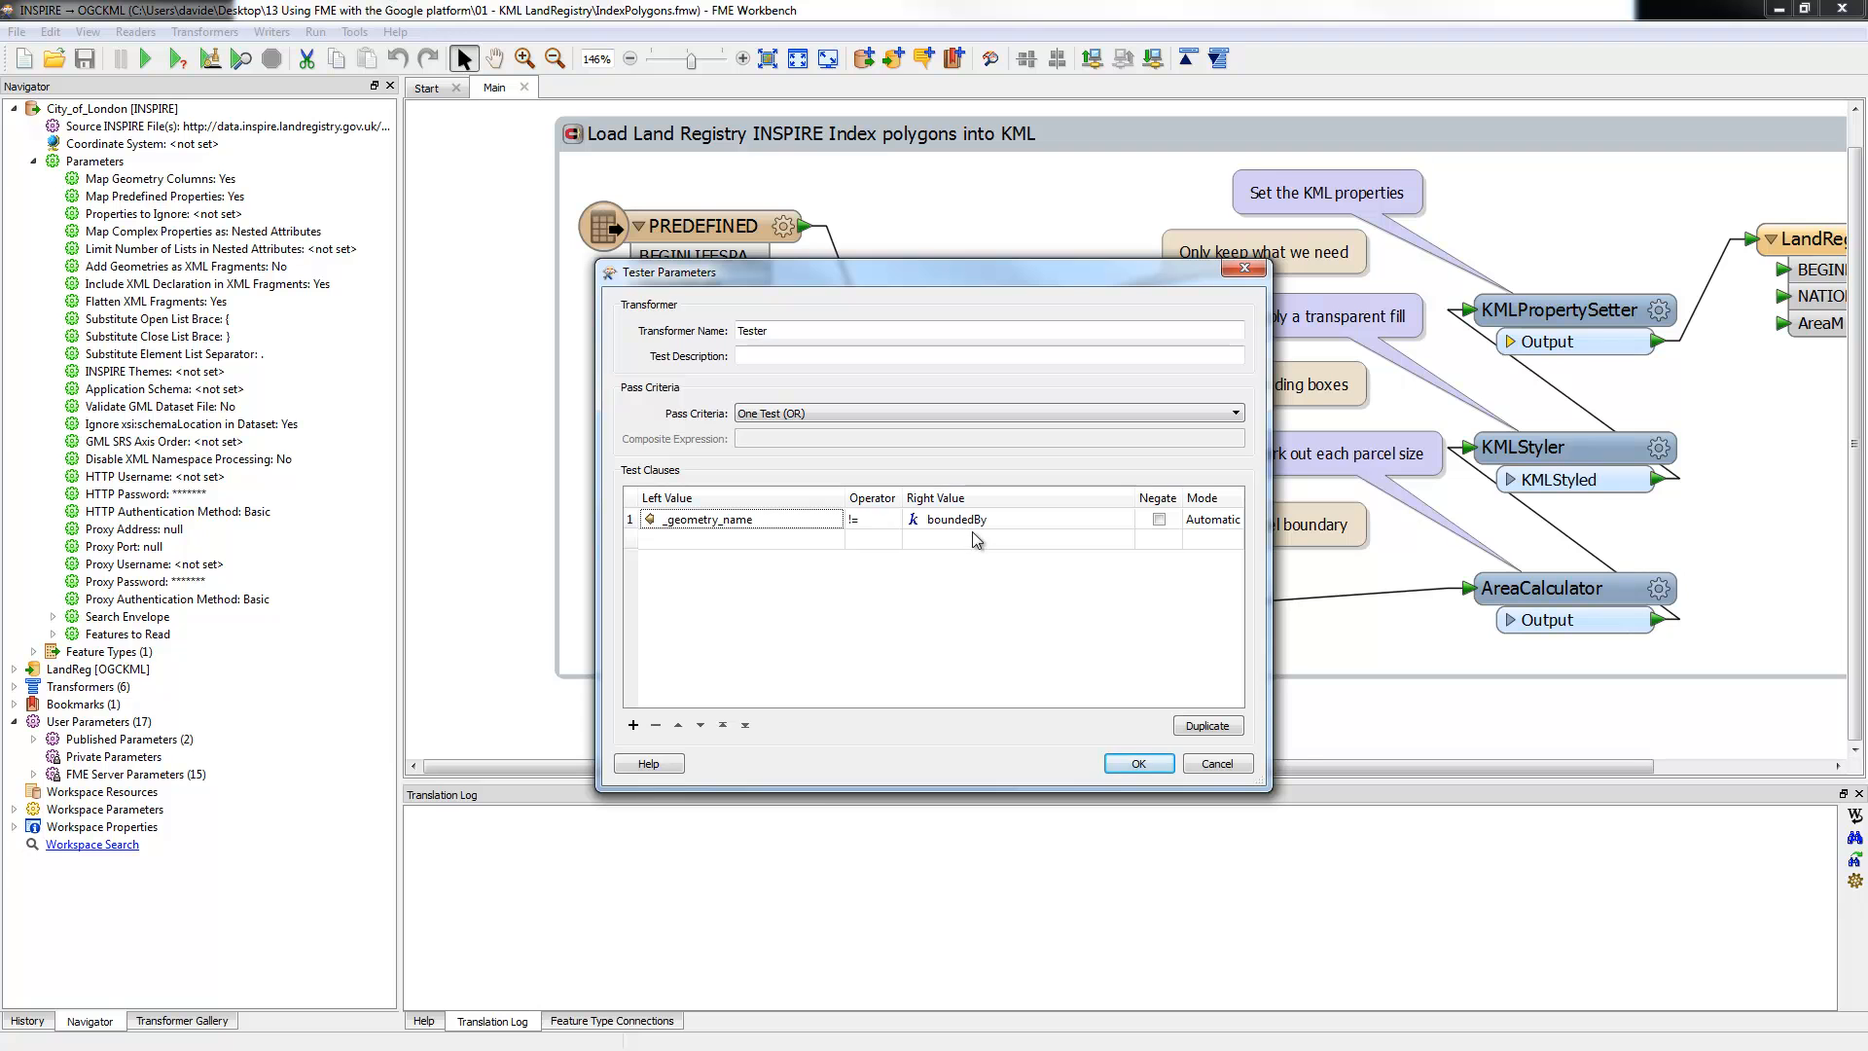
Step: Confirm the Tester, AreaCalculator, KMLStyler and KMLPropertySetter settings unchanged, then run the translation to LandReg.kmz
left_click(1138, 766)
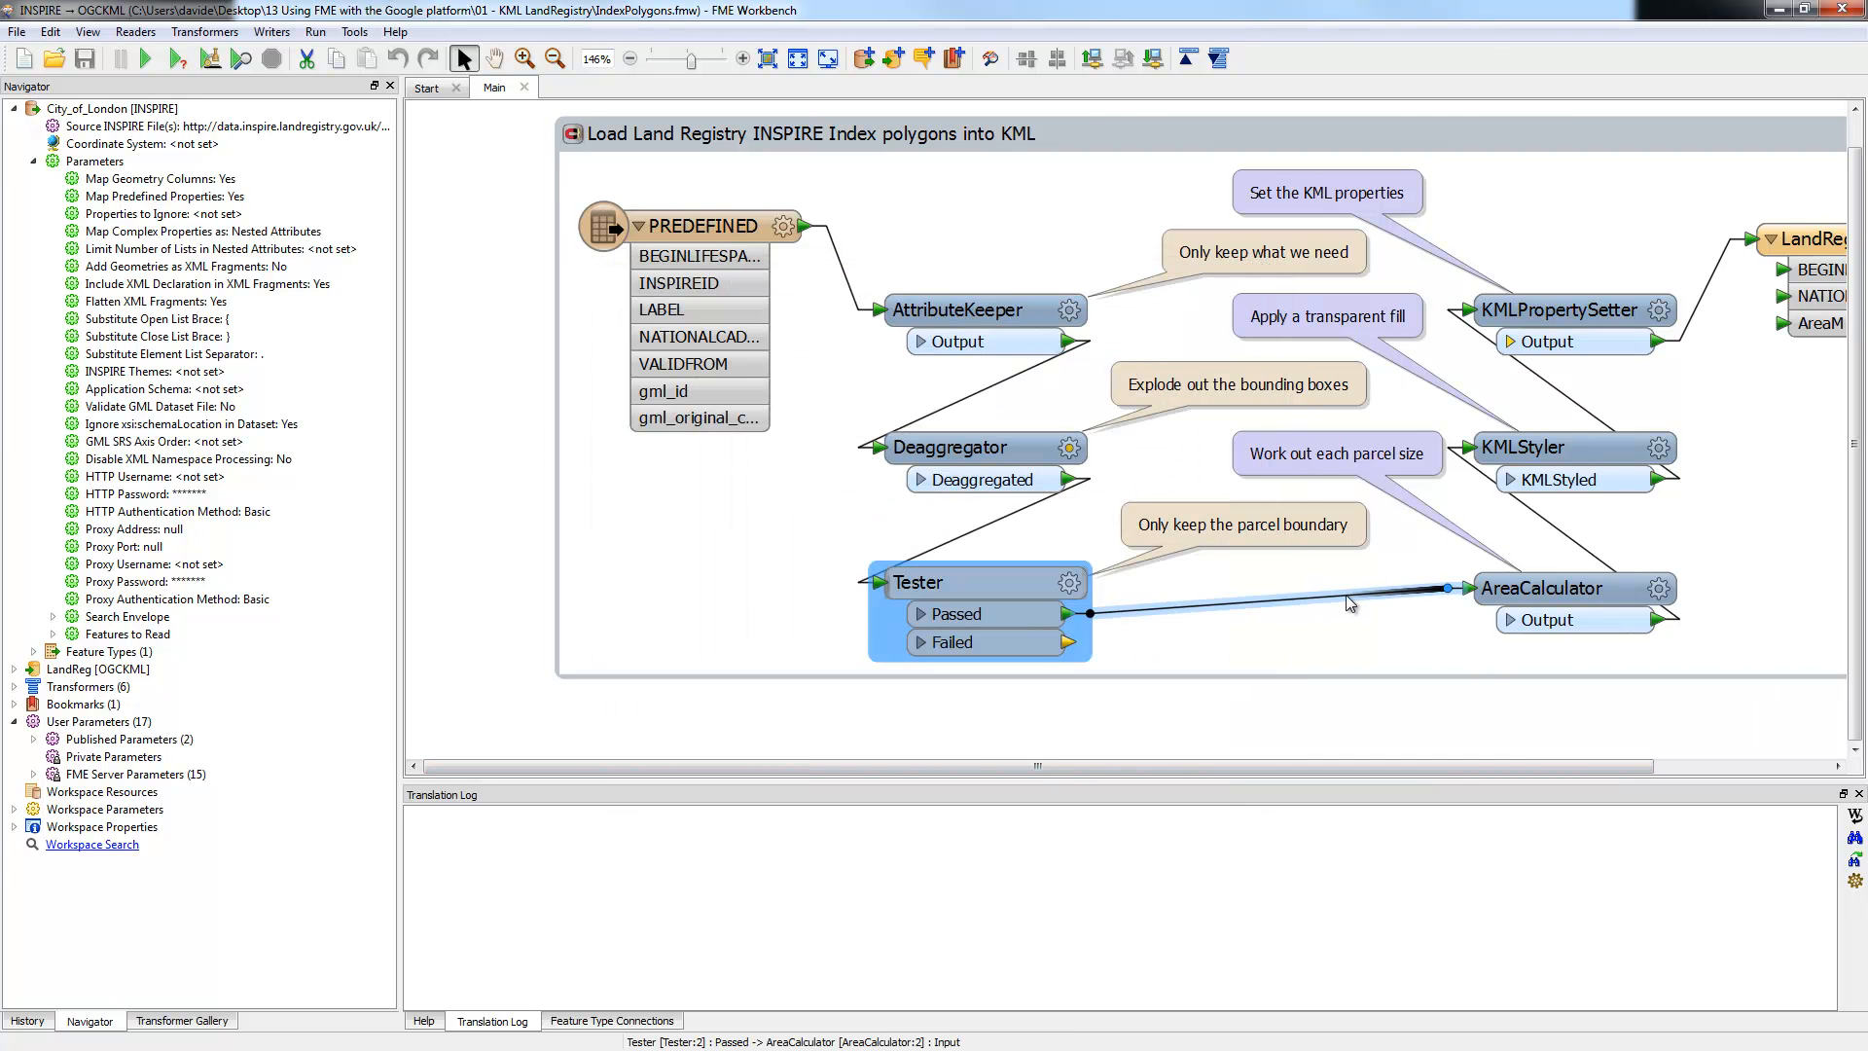
left_click(1657, 589)
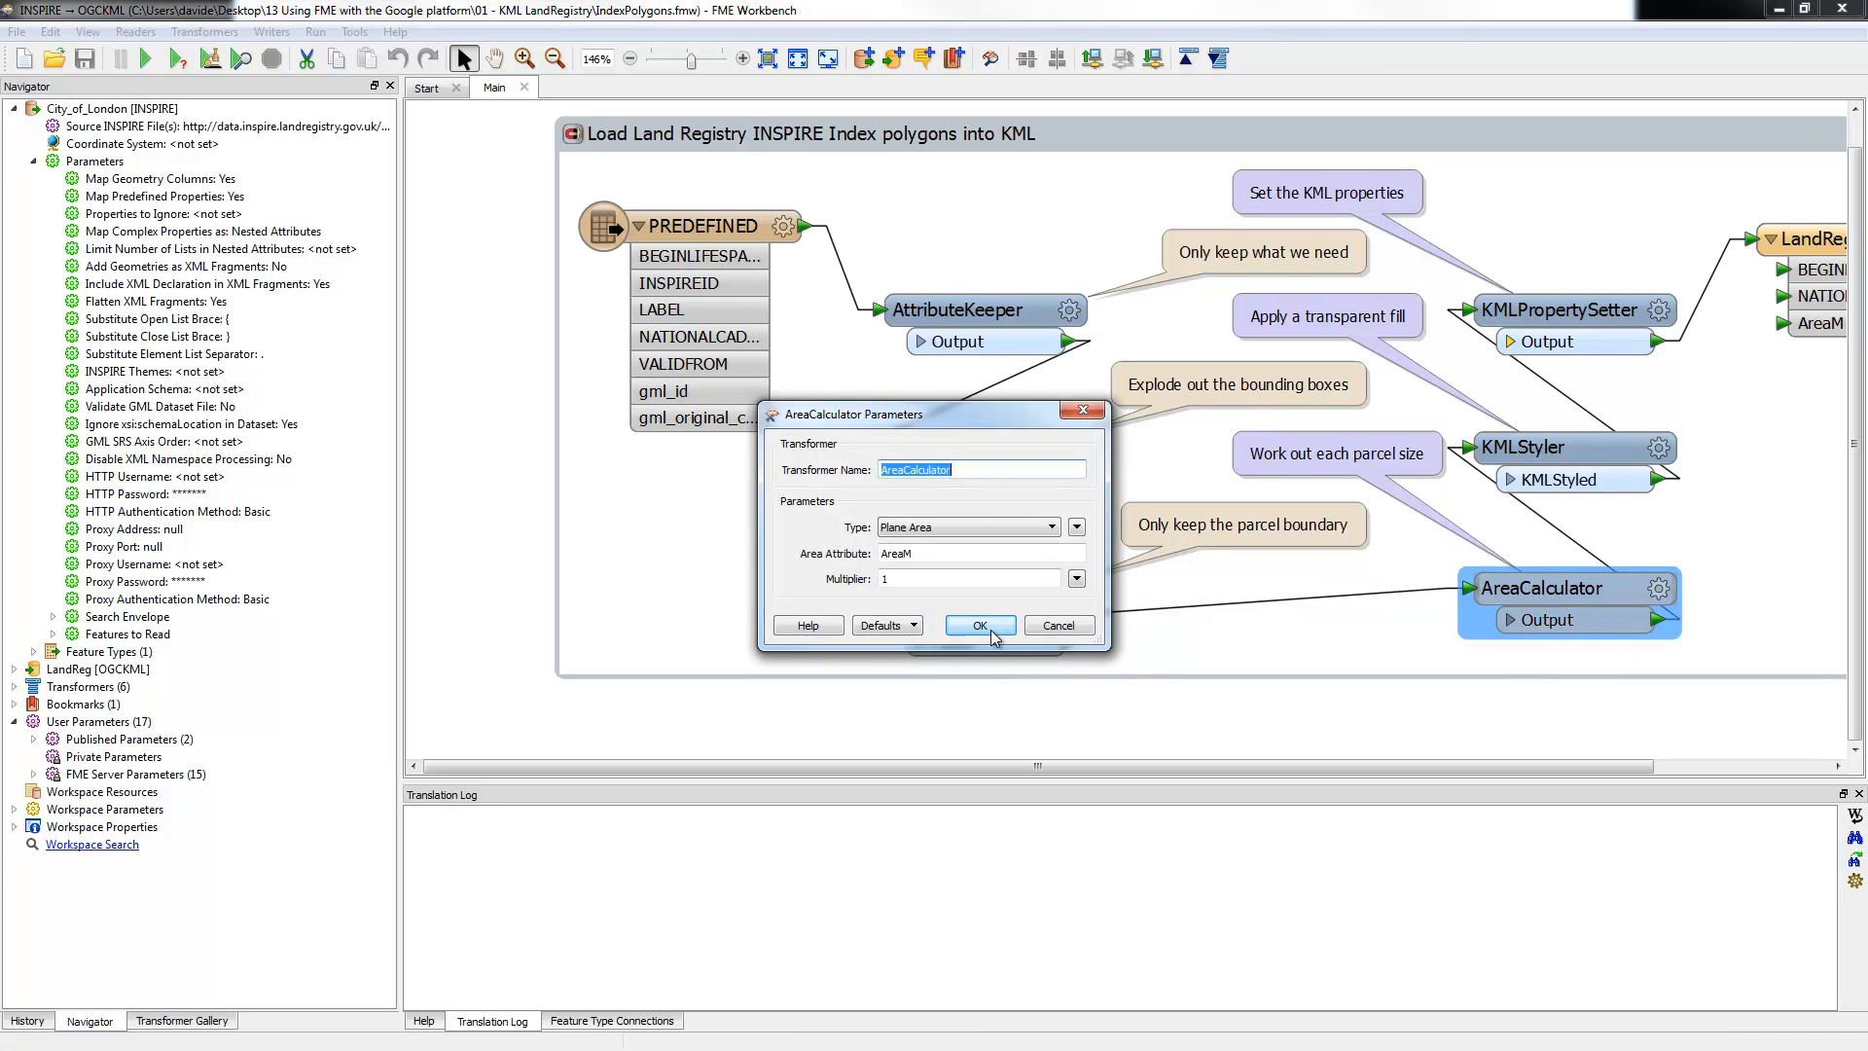
left_click(979, 626)
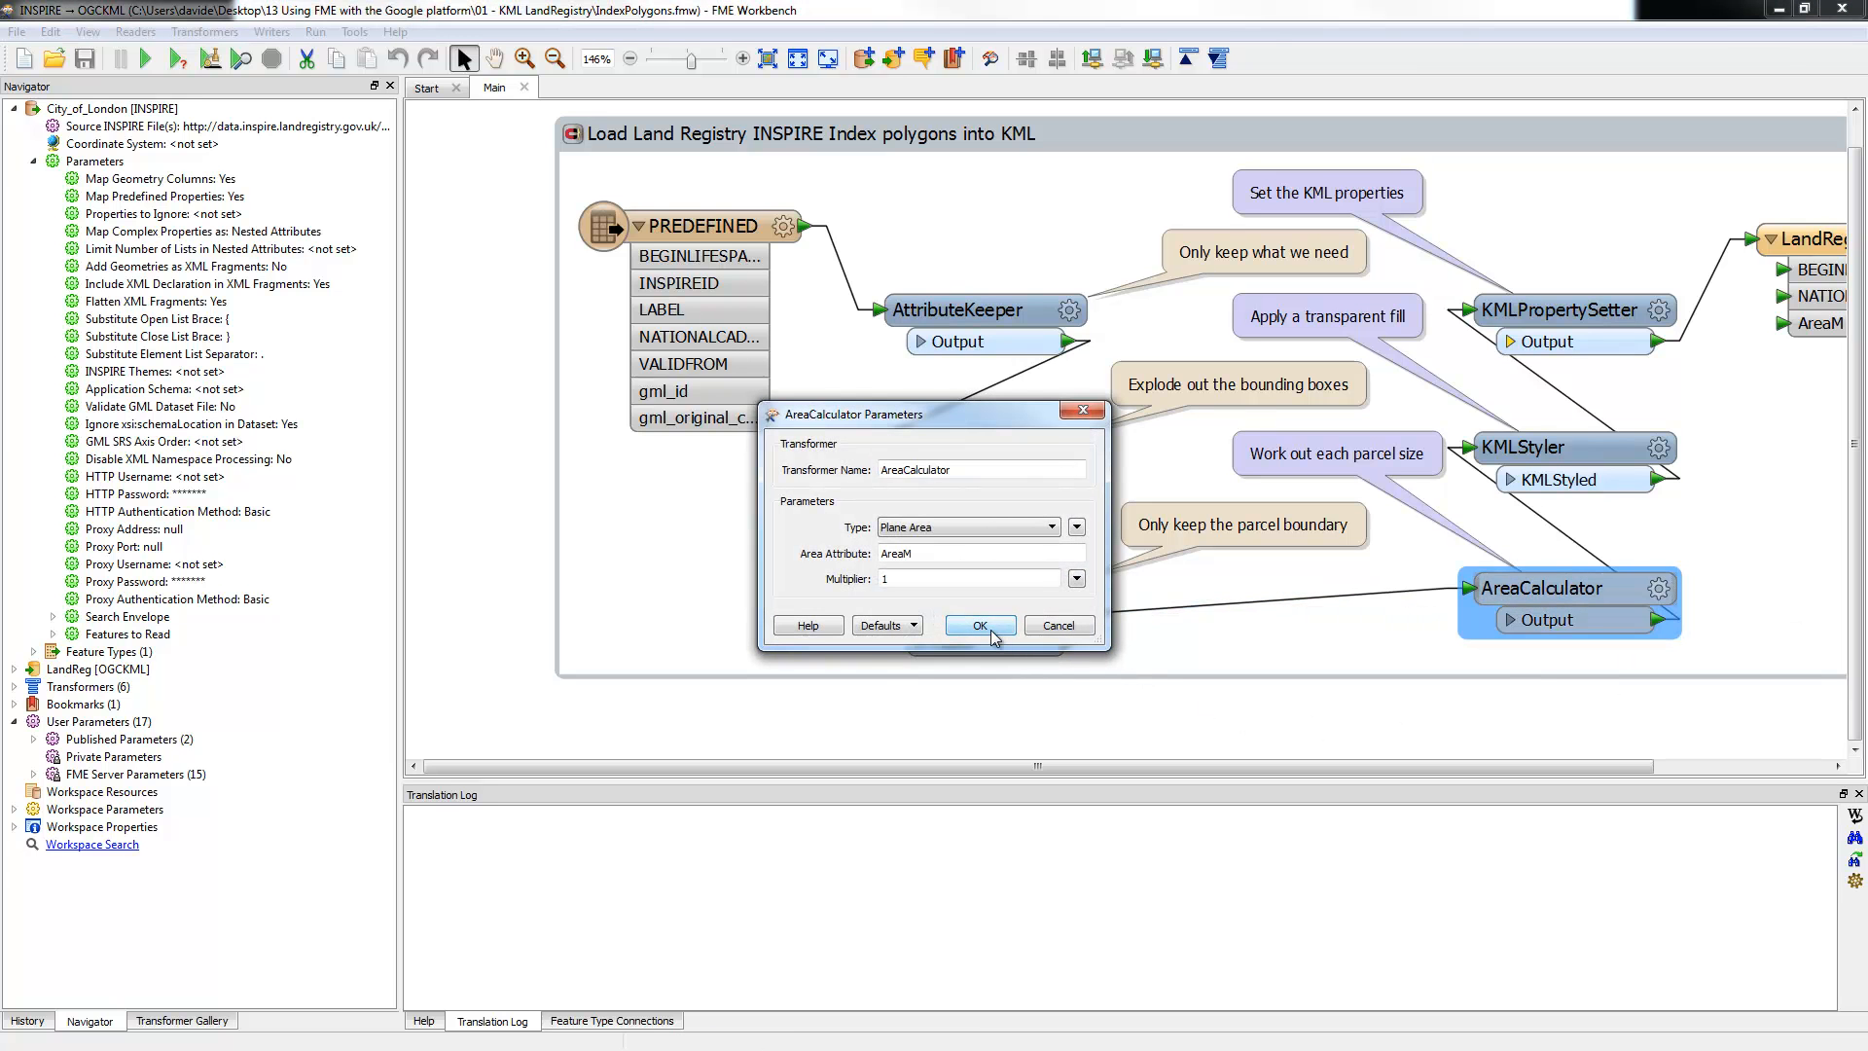
left_click(1658, 447)
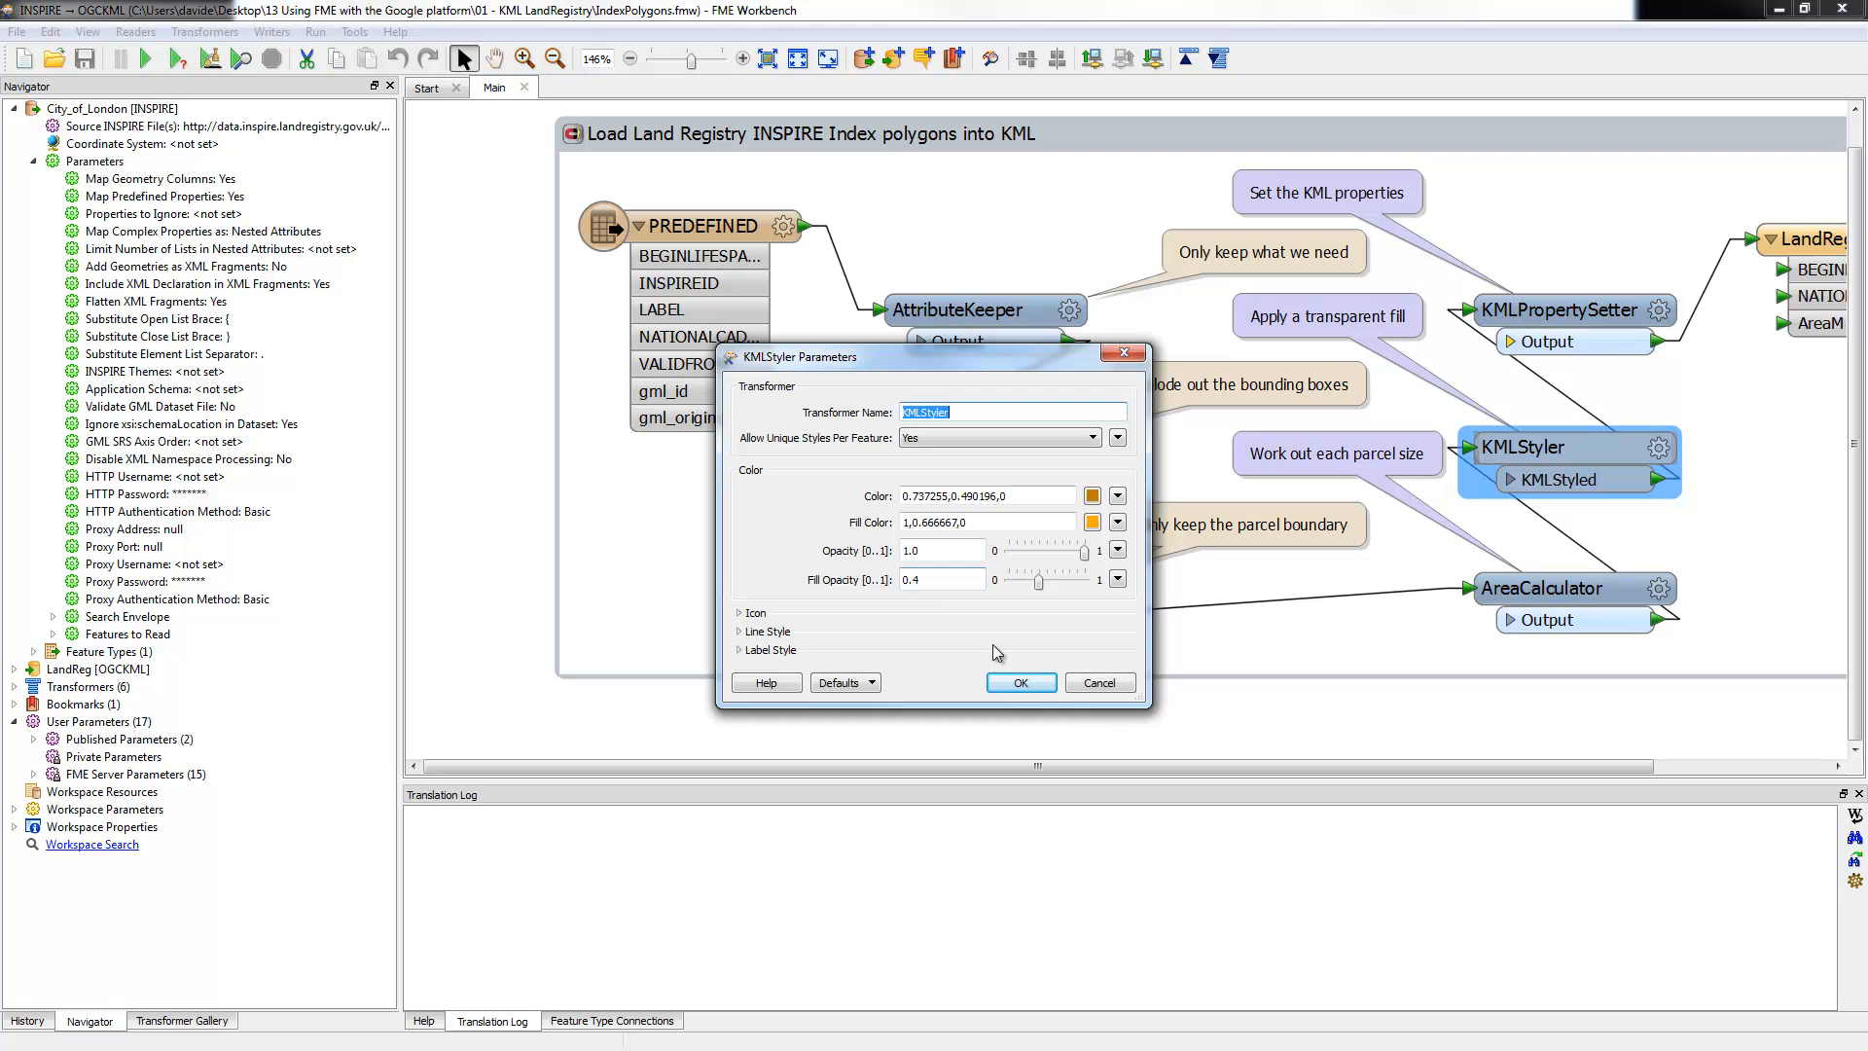
left_click(1021, 682)
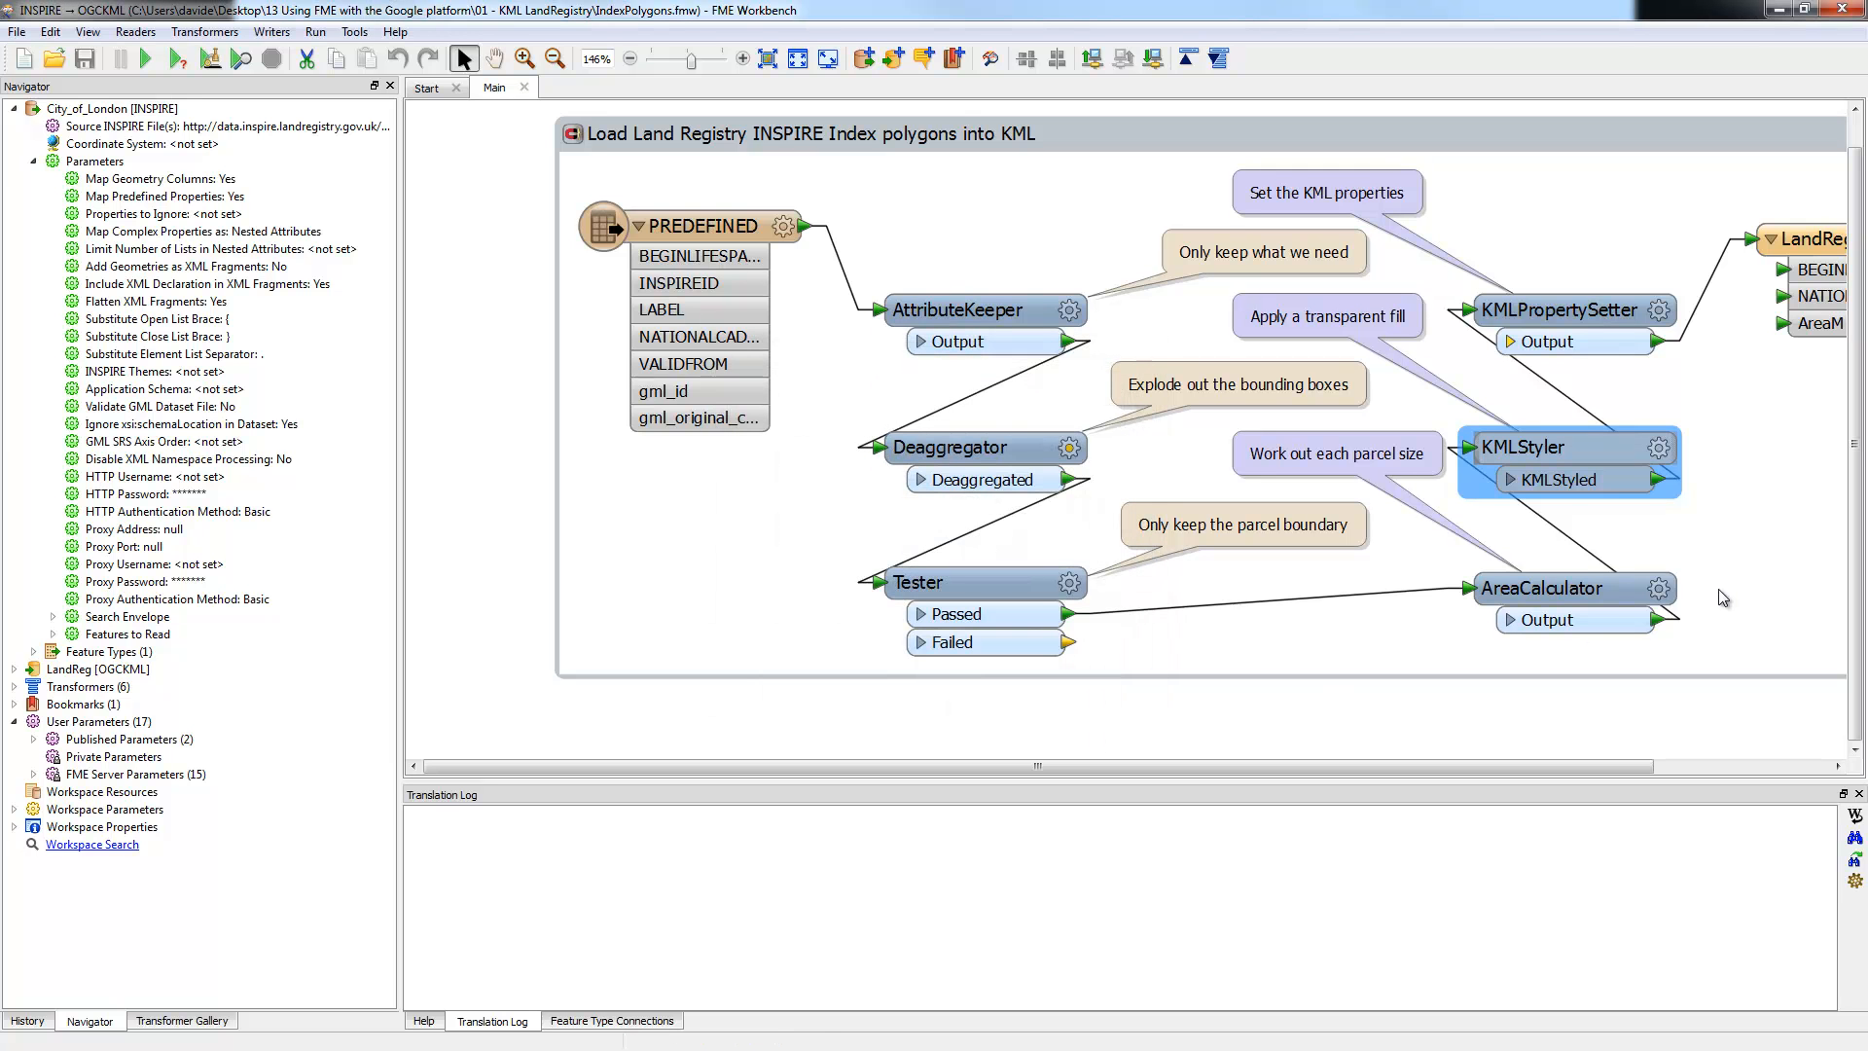
left_click(1660, 311)
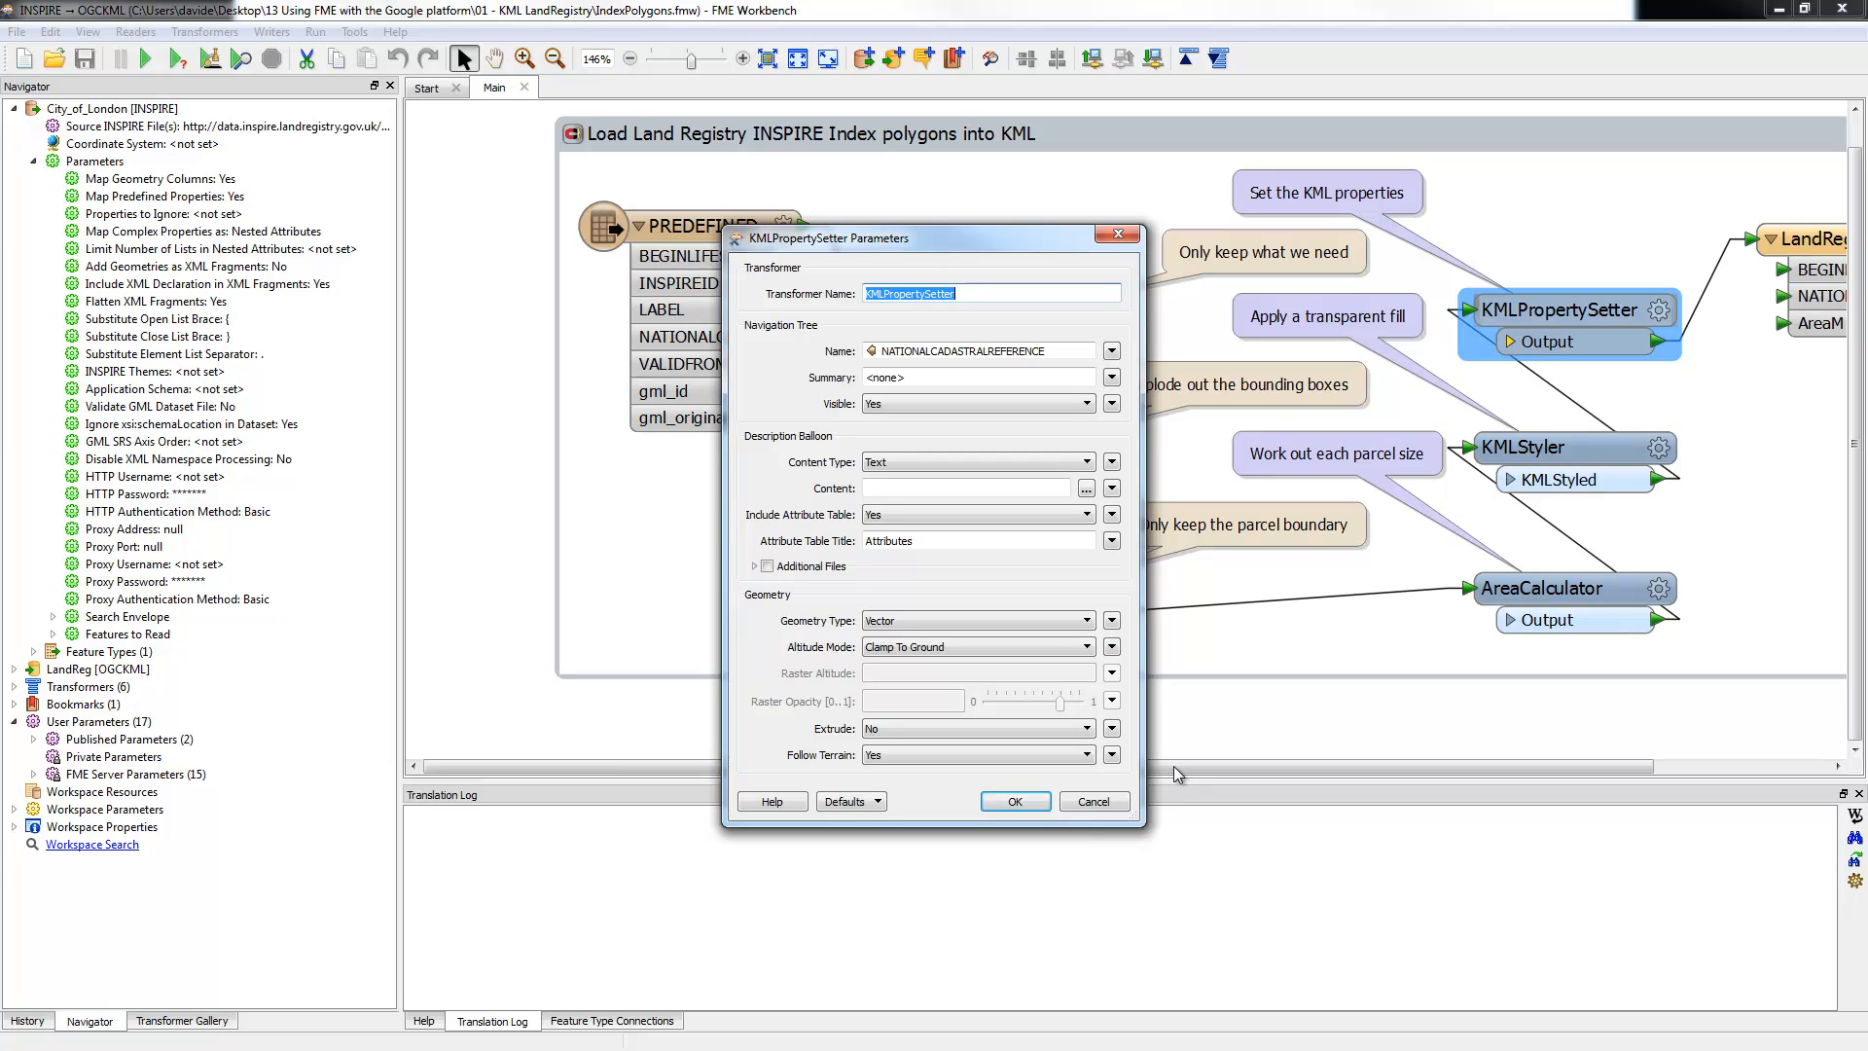
left_click(1017, 802)
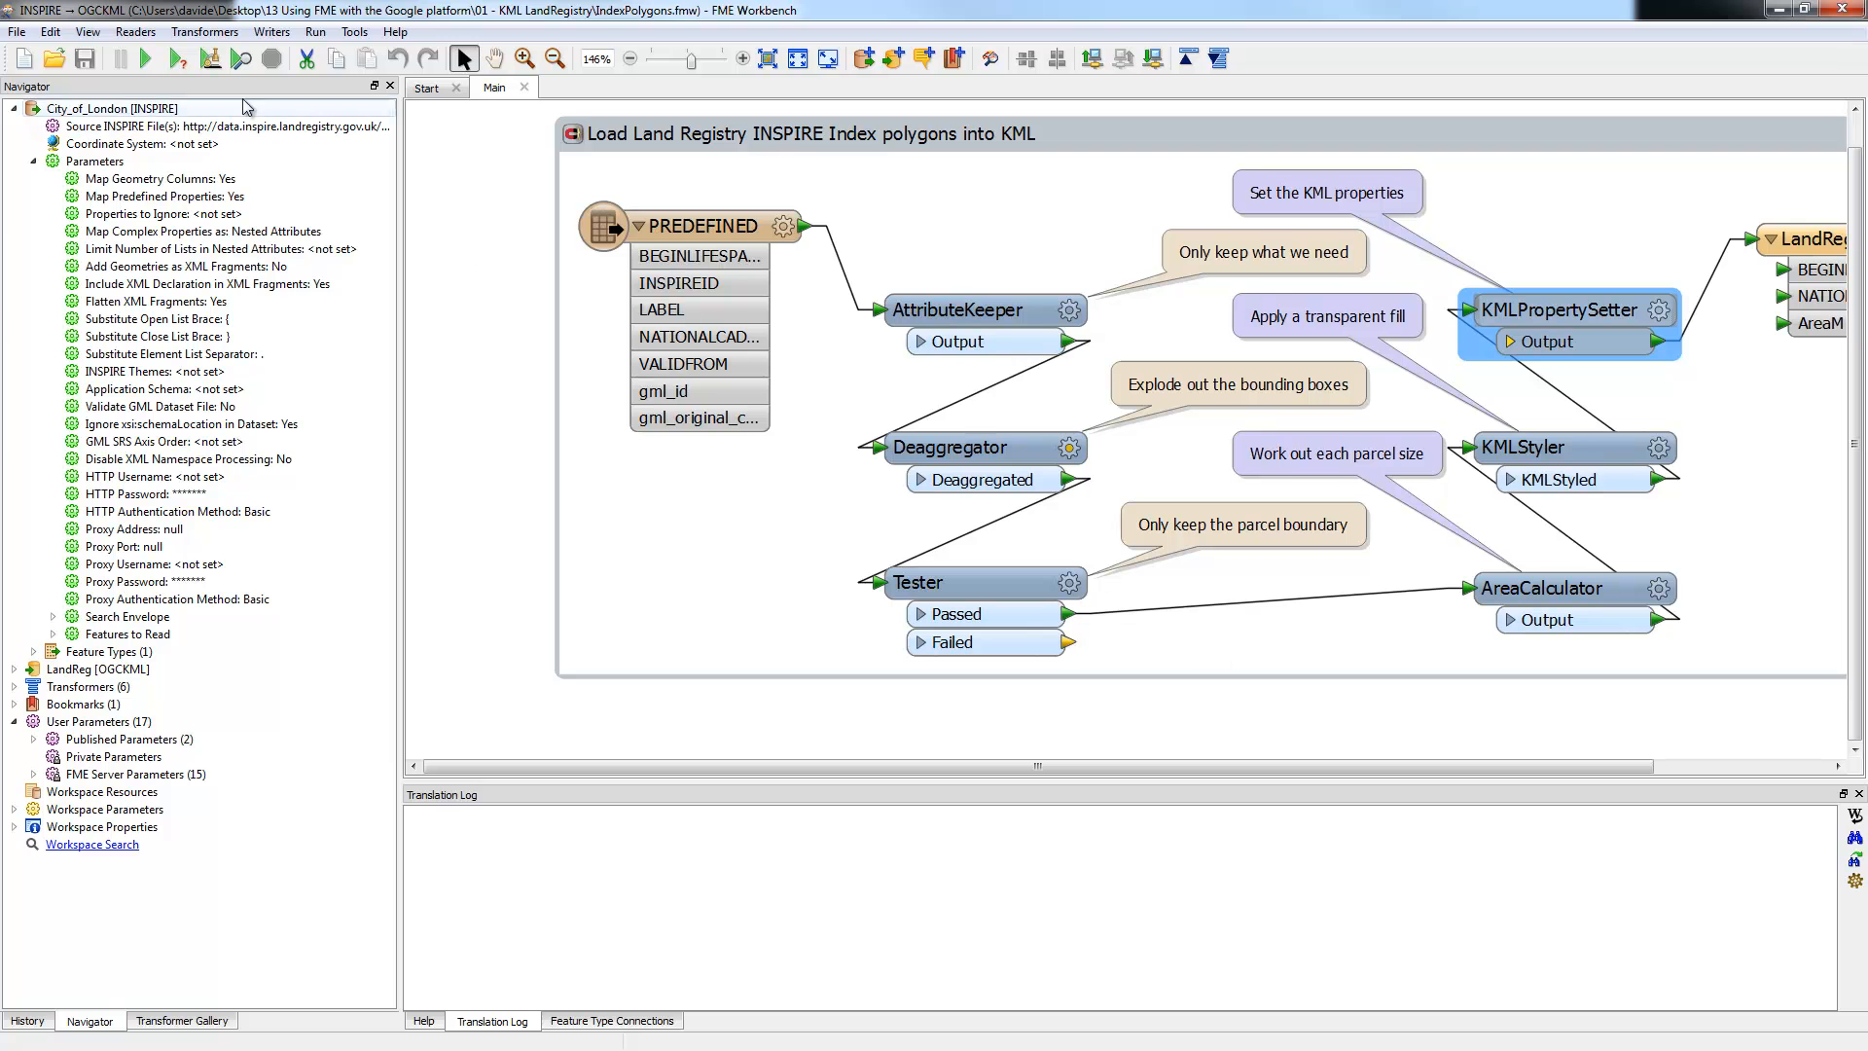
left_click(145, 58)
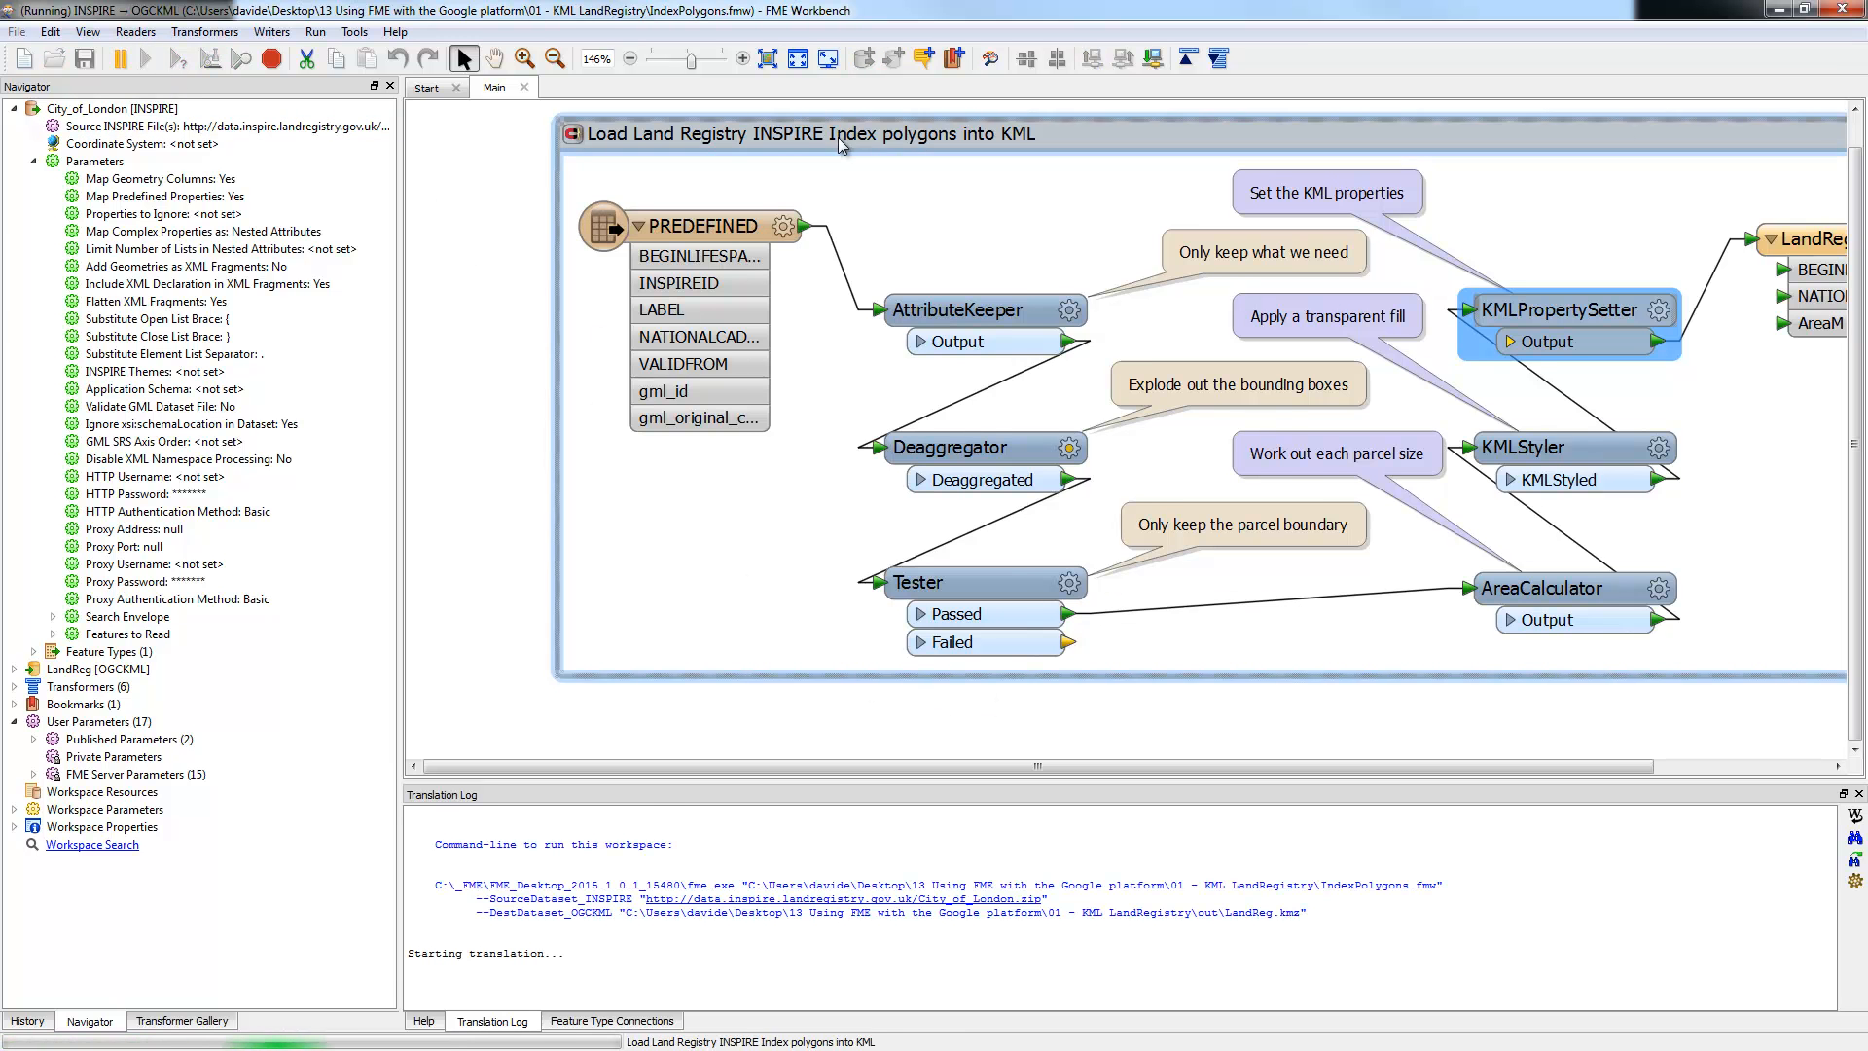
Step: Reframe the canvas and open the LandReg writer's containing folder showing LandReg.kmz
left_click(768, 59)
left_click_drag(1141, 249, 999, 167)
scroll(953, 410, "up", 1)
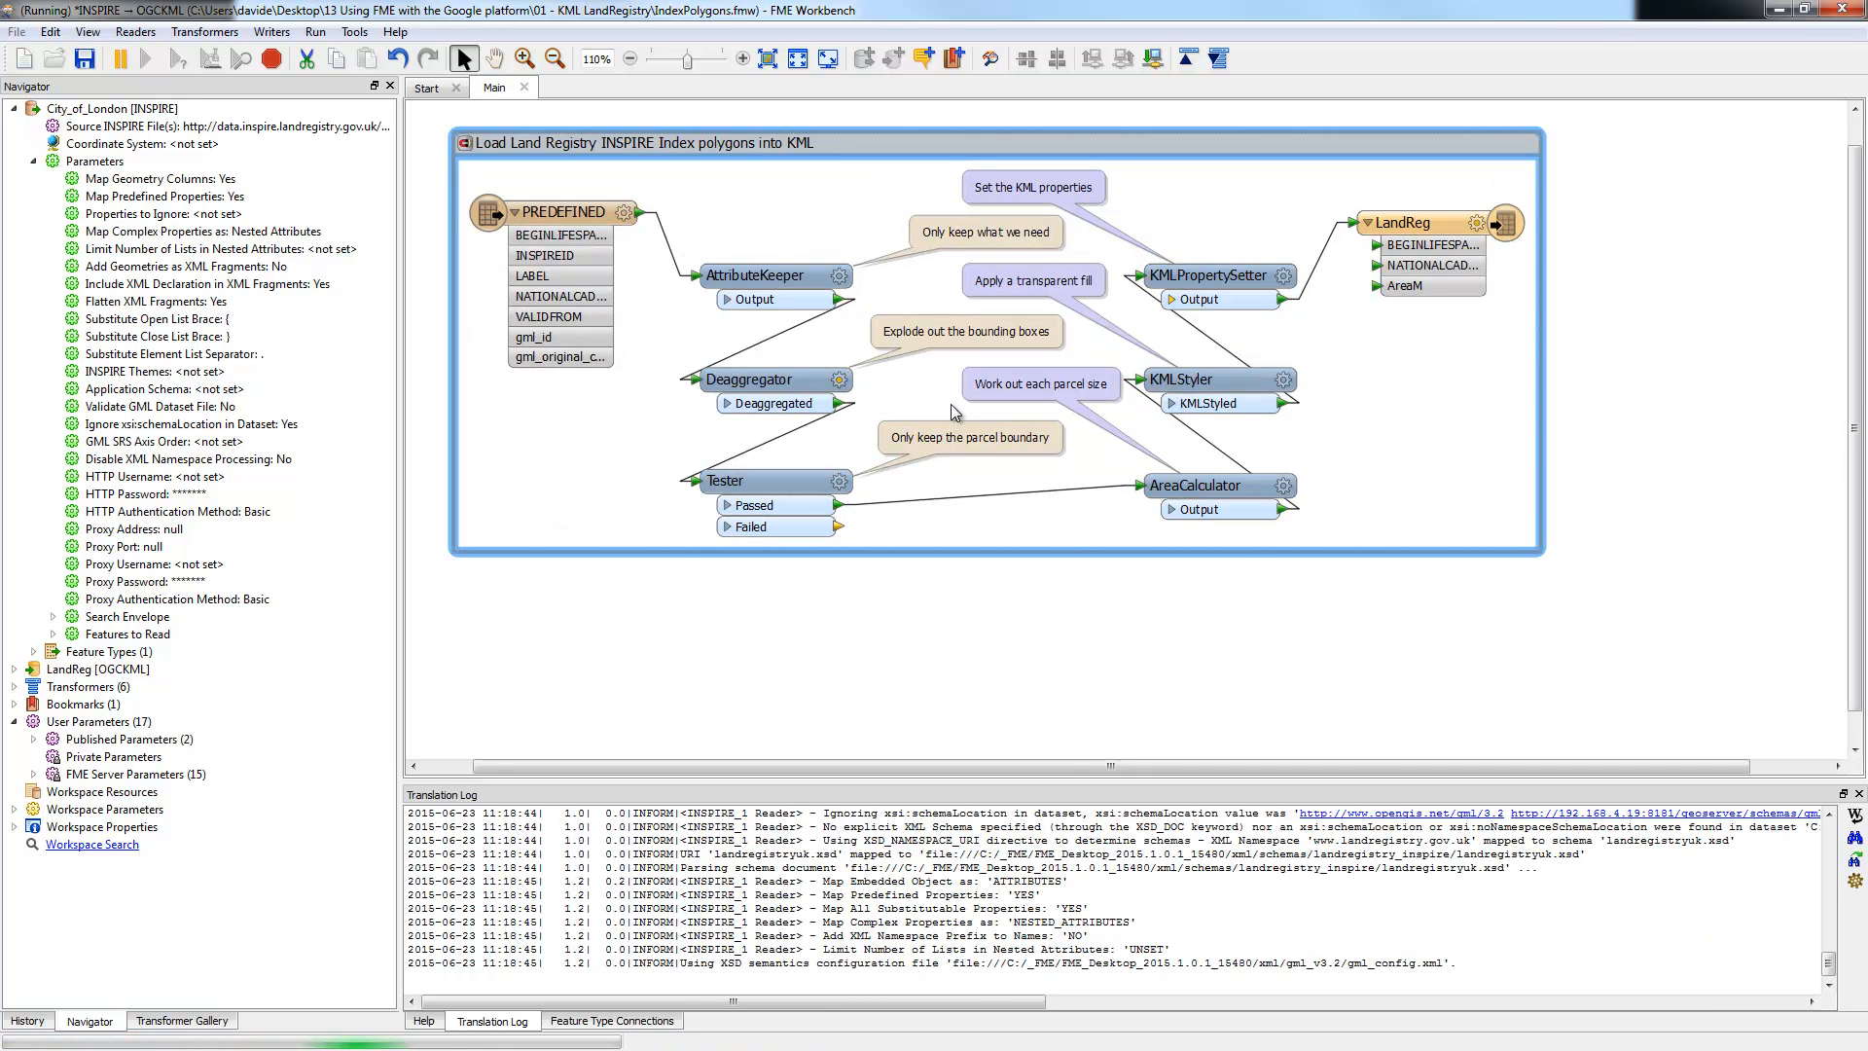
scroll(694, 343, "up", 1)
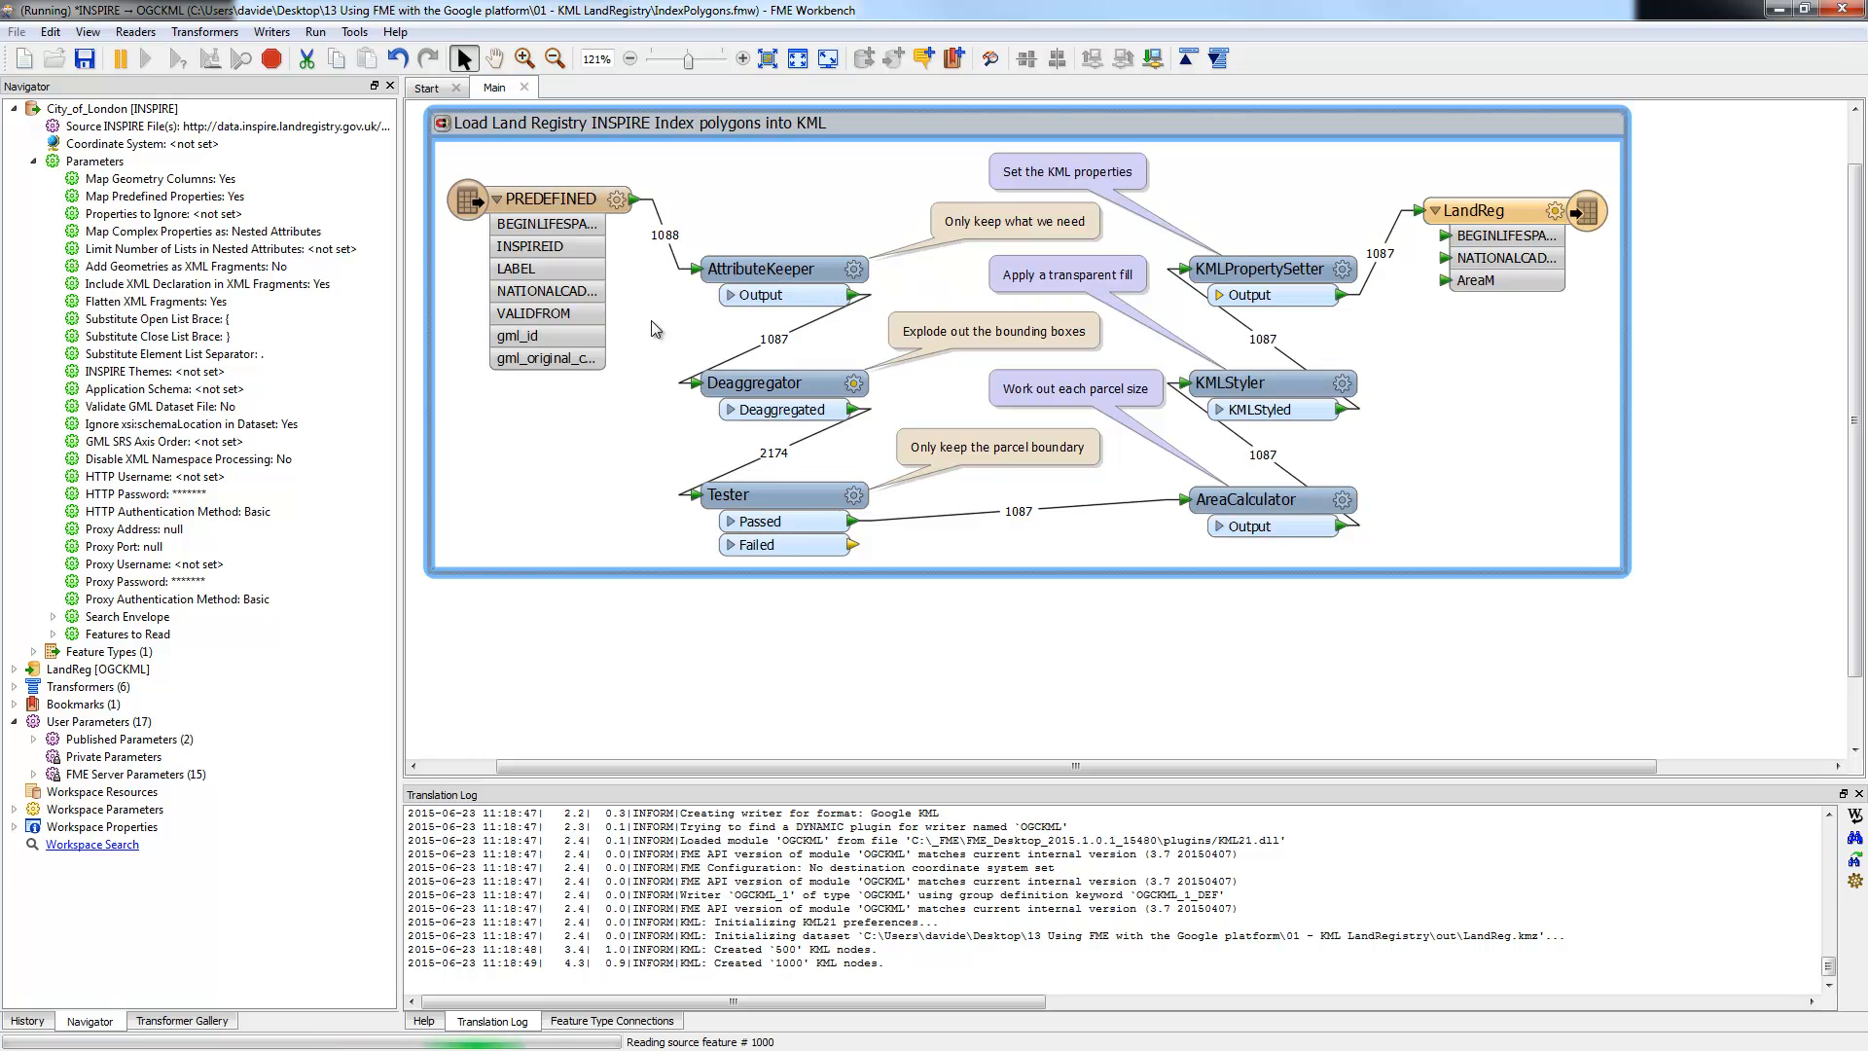
mouse_move(756, 394)
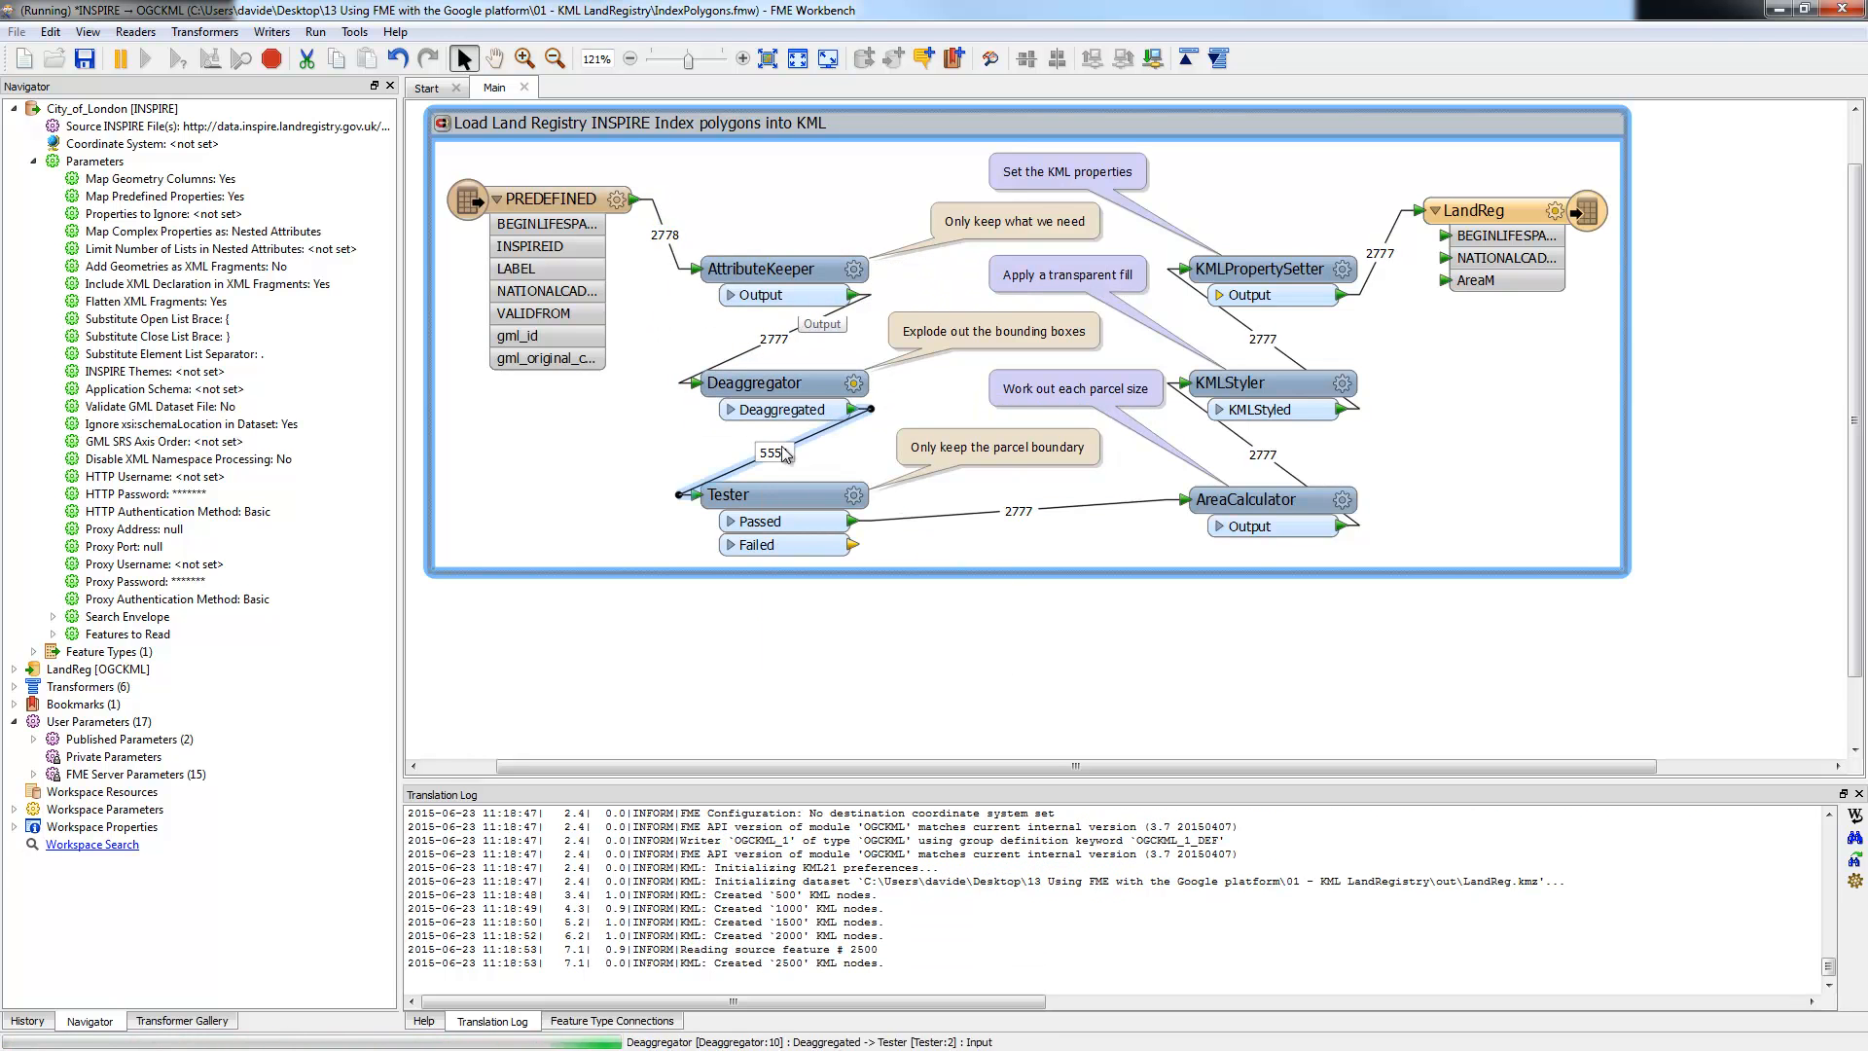
right_click(1501, 215)
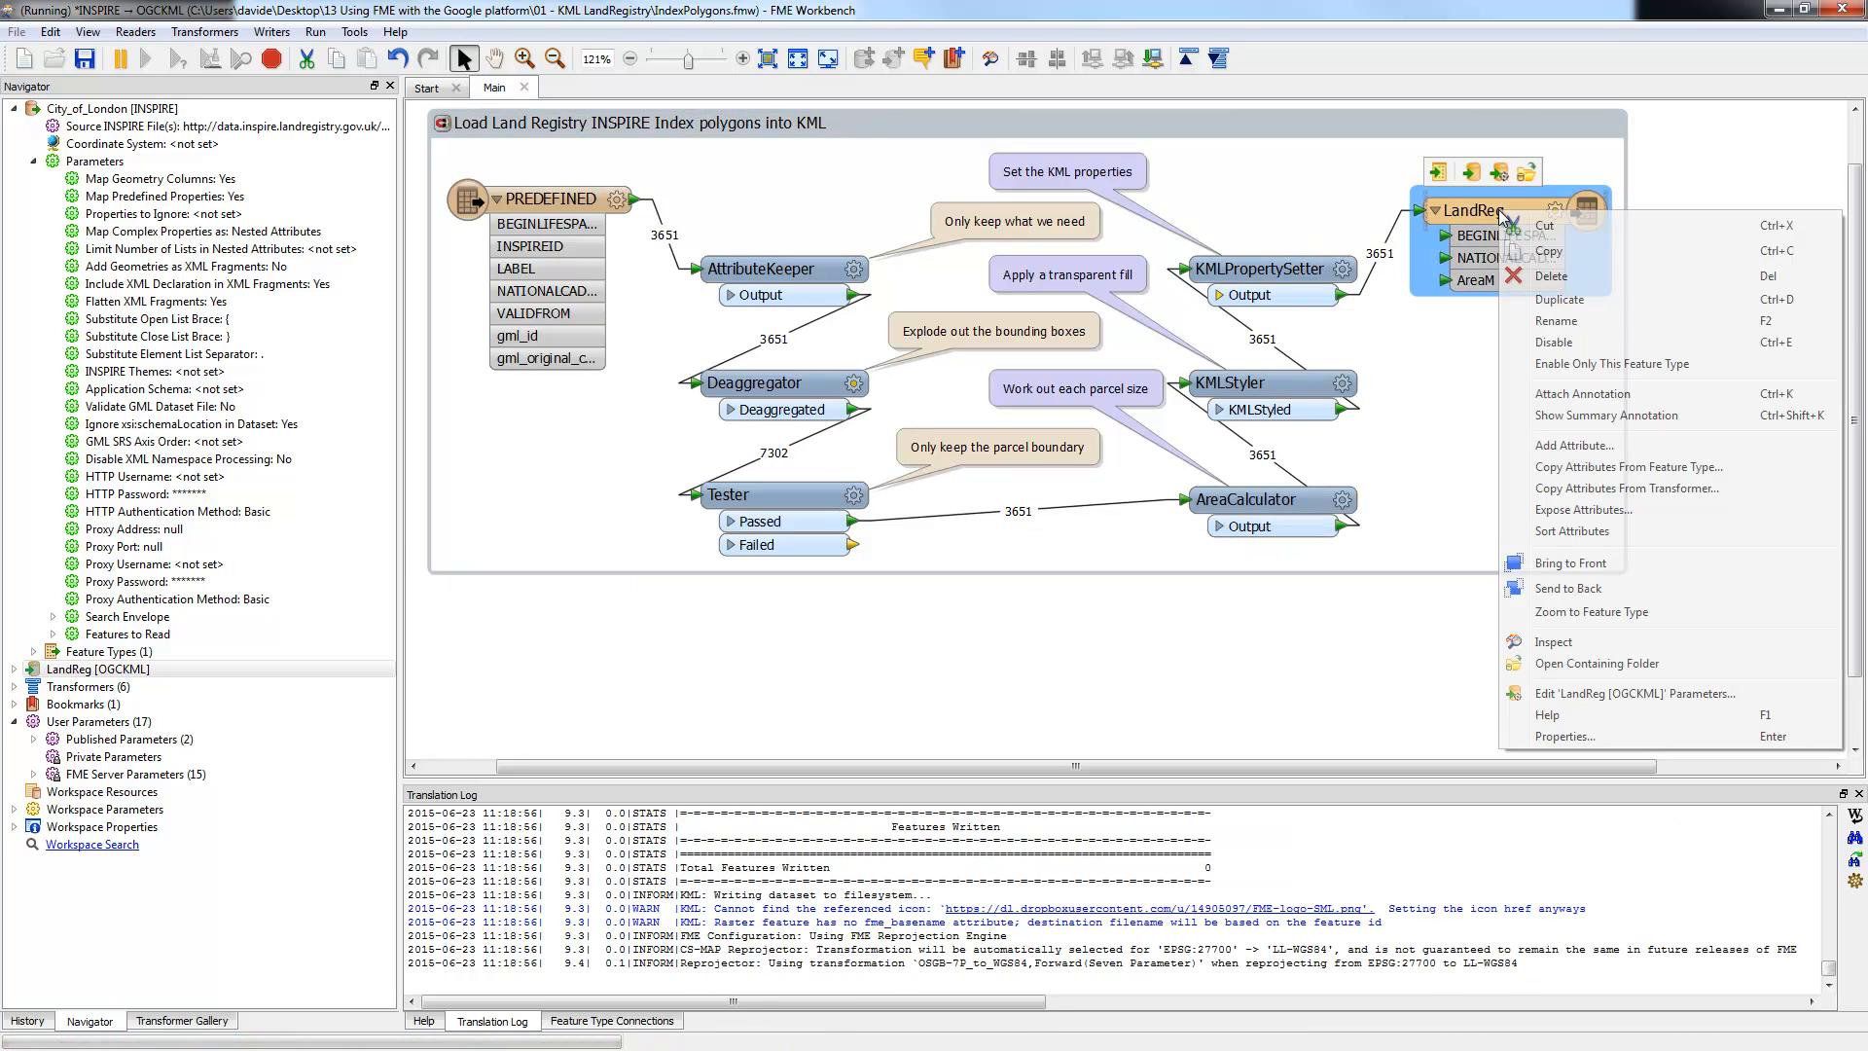
left_click(1563, 661)
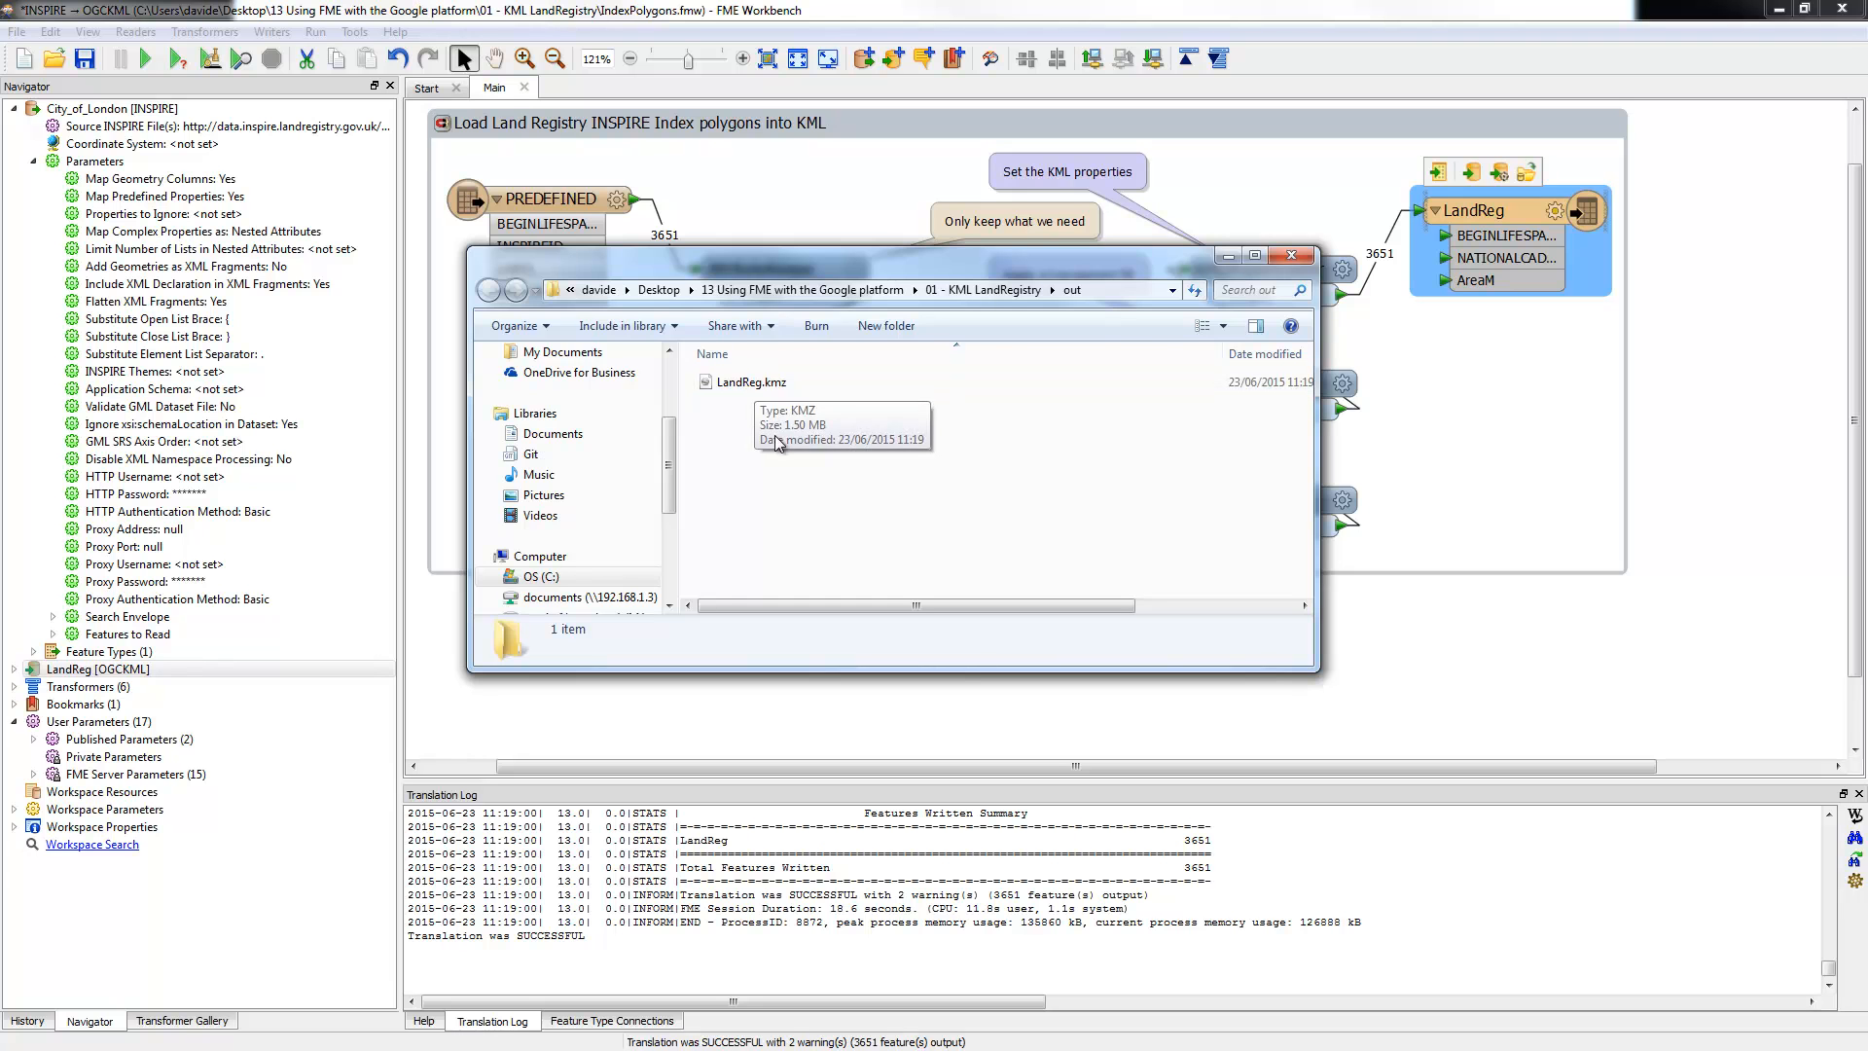
Step: Check the LandReg writer's Destination Google KML File path, keeping it unchanged
left_click(13, 109)
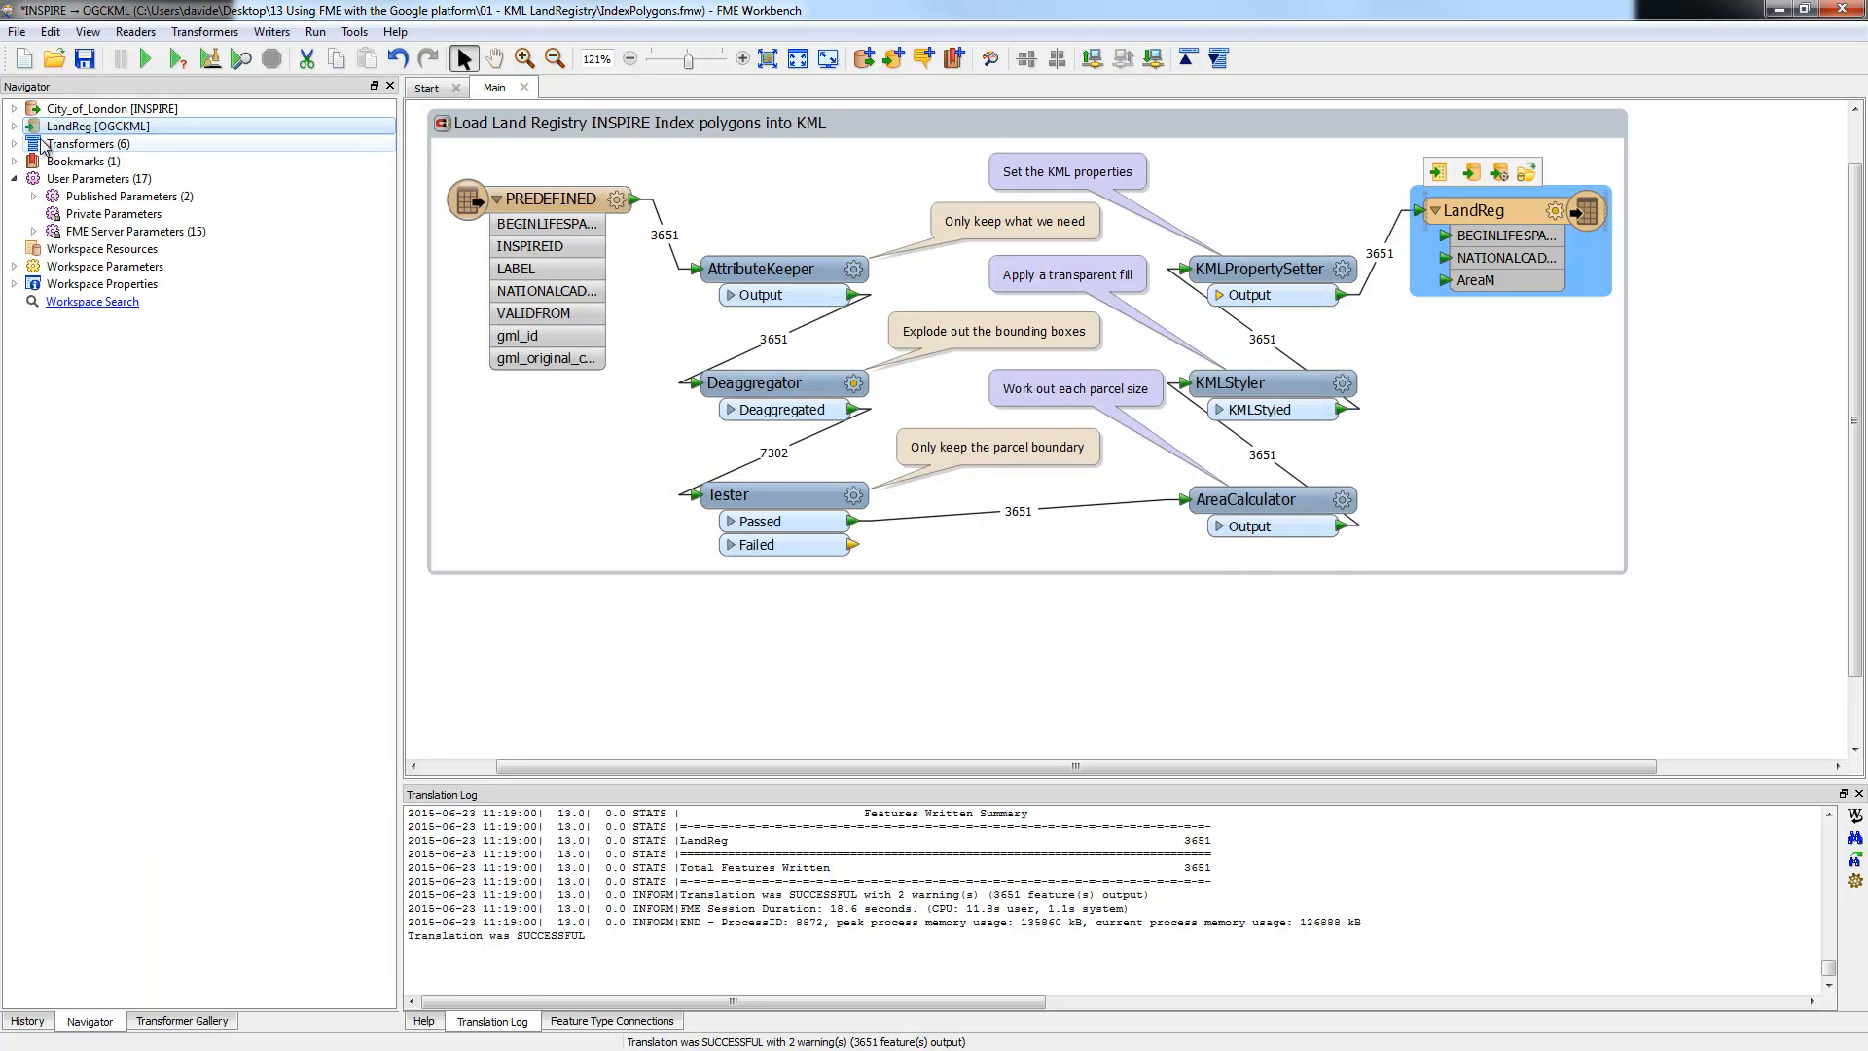
left_click(14, 127)
double_click(146, 143)
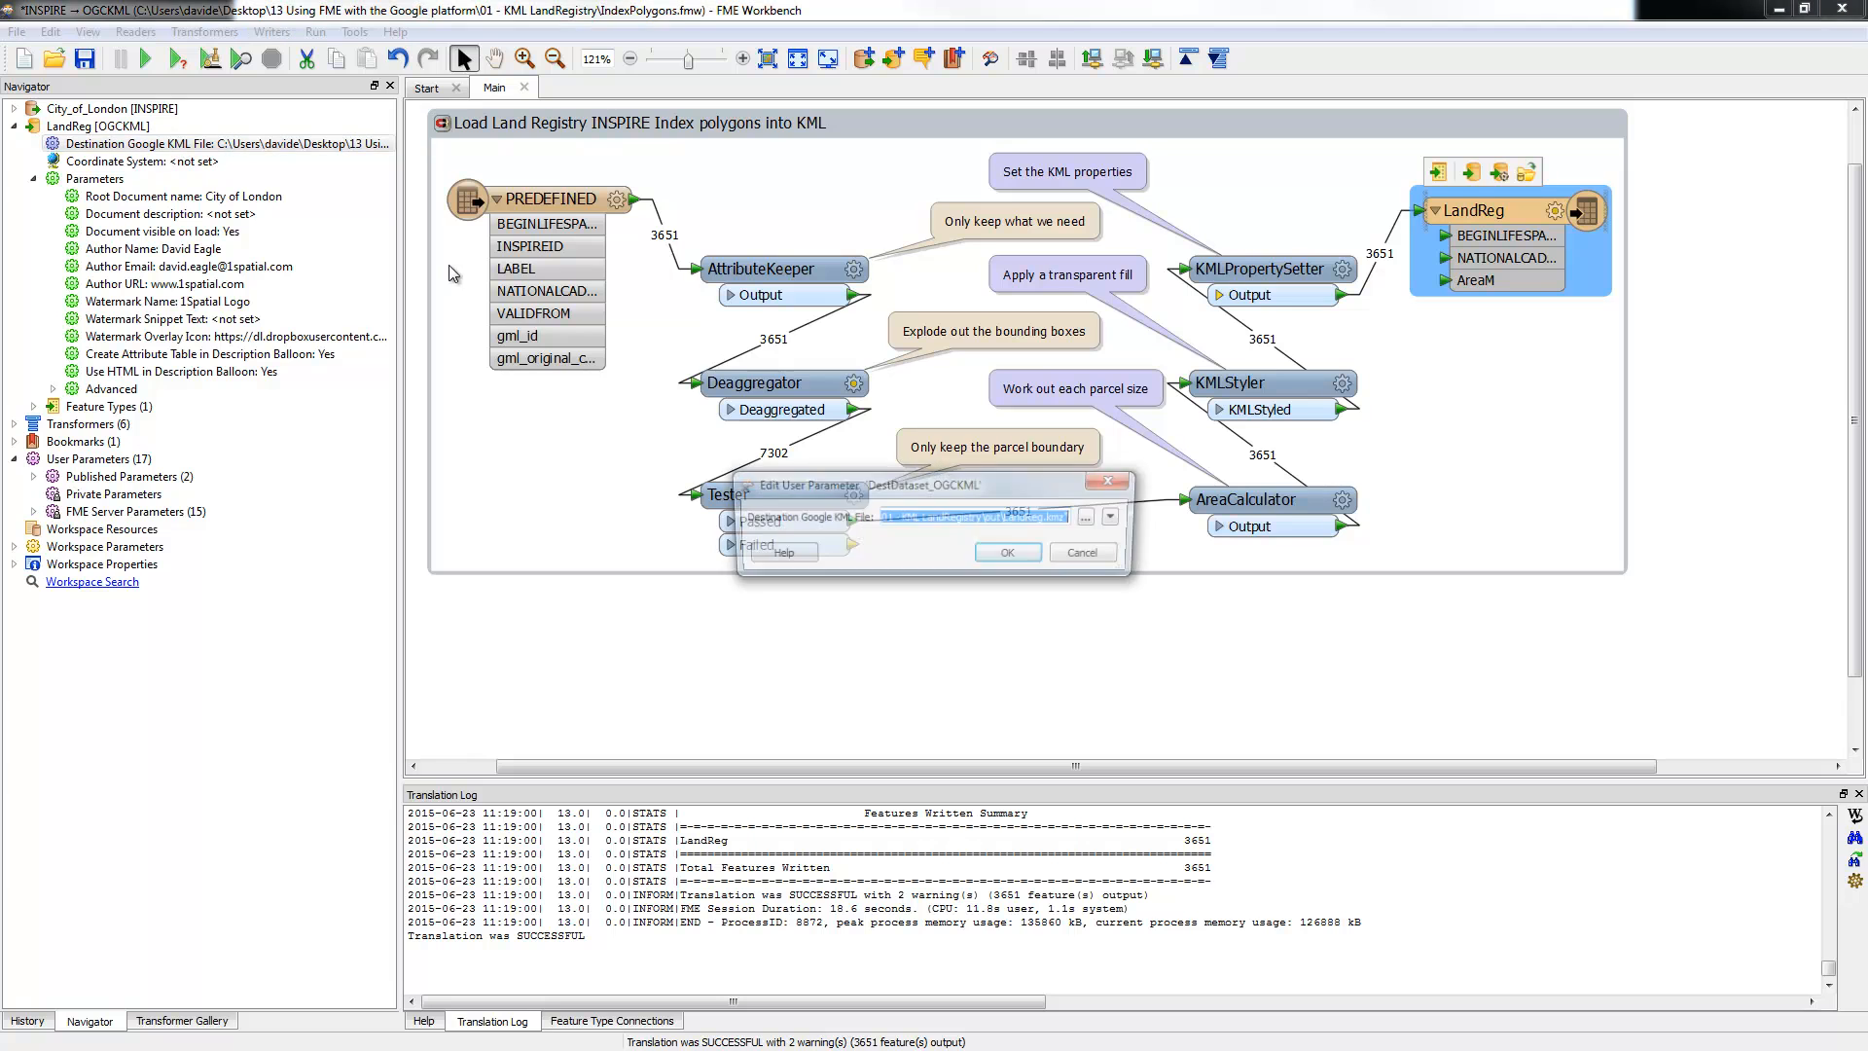
left_click(1067, 518)
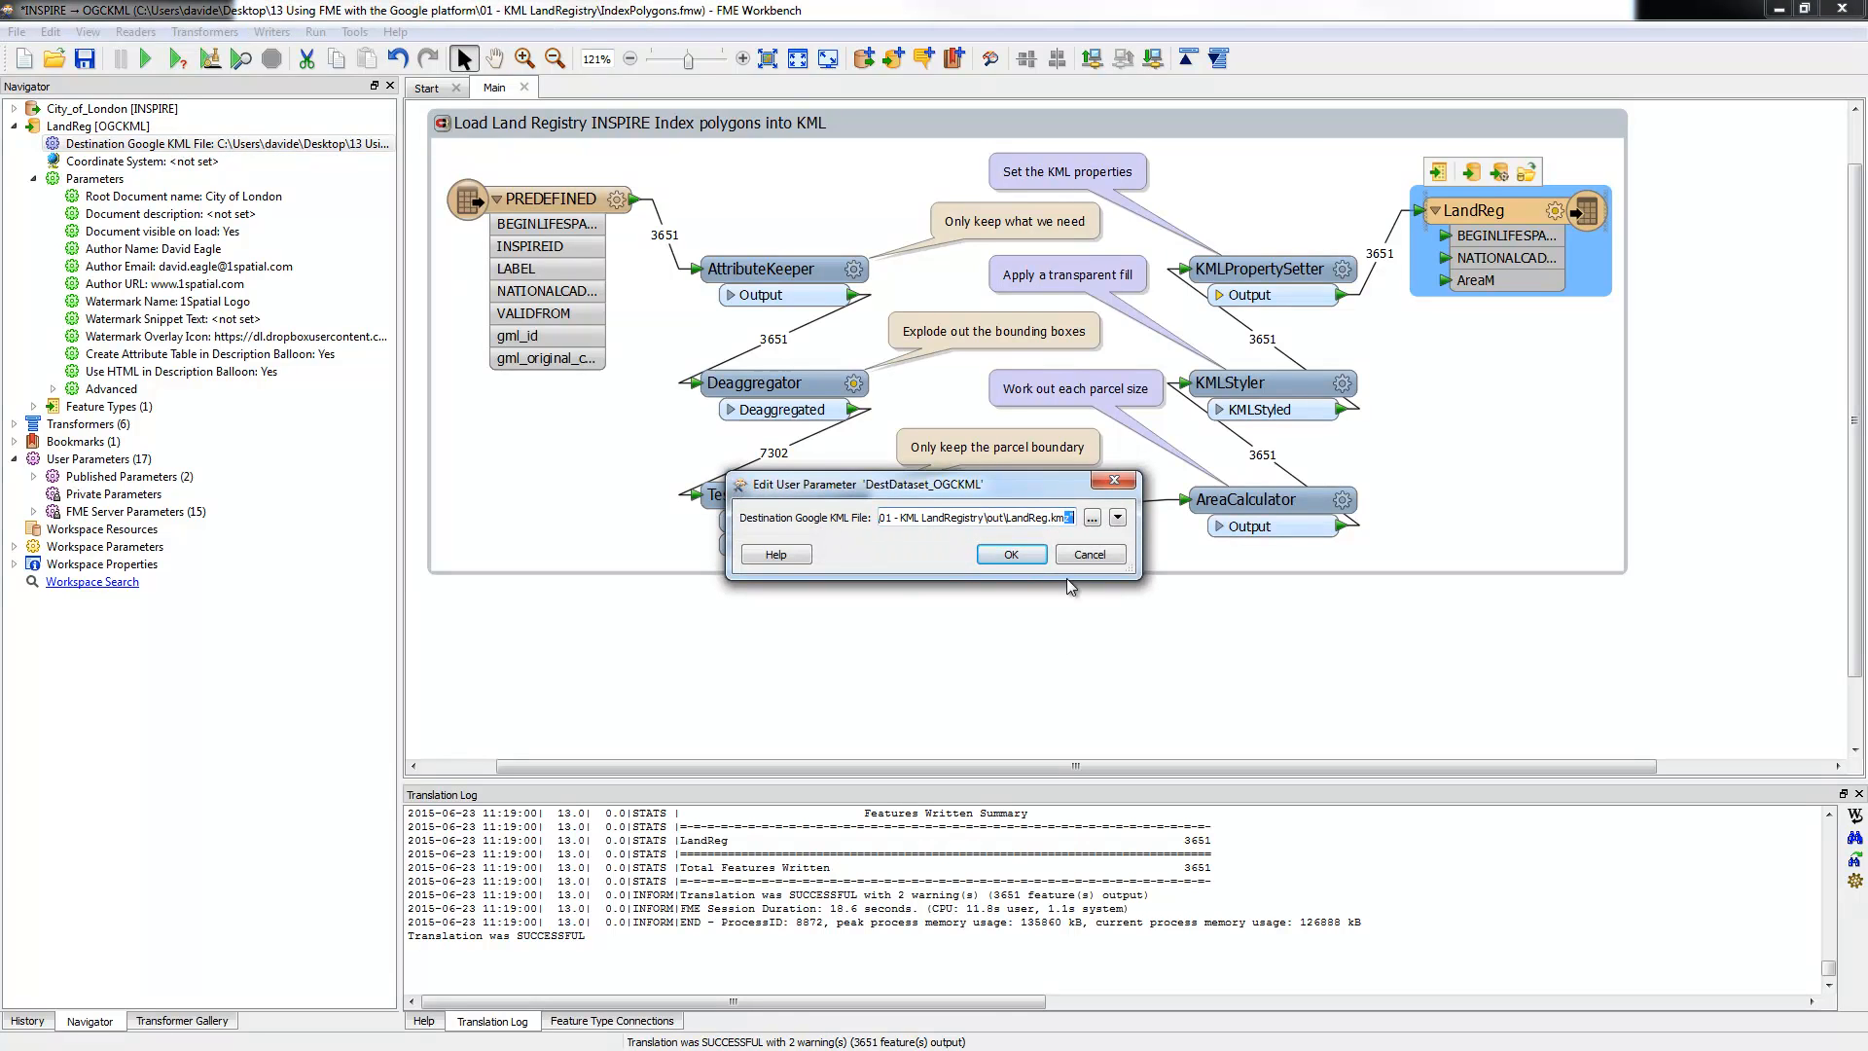
left_click(1088, 554)
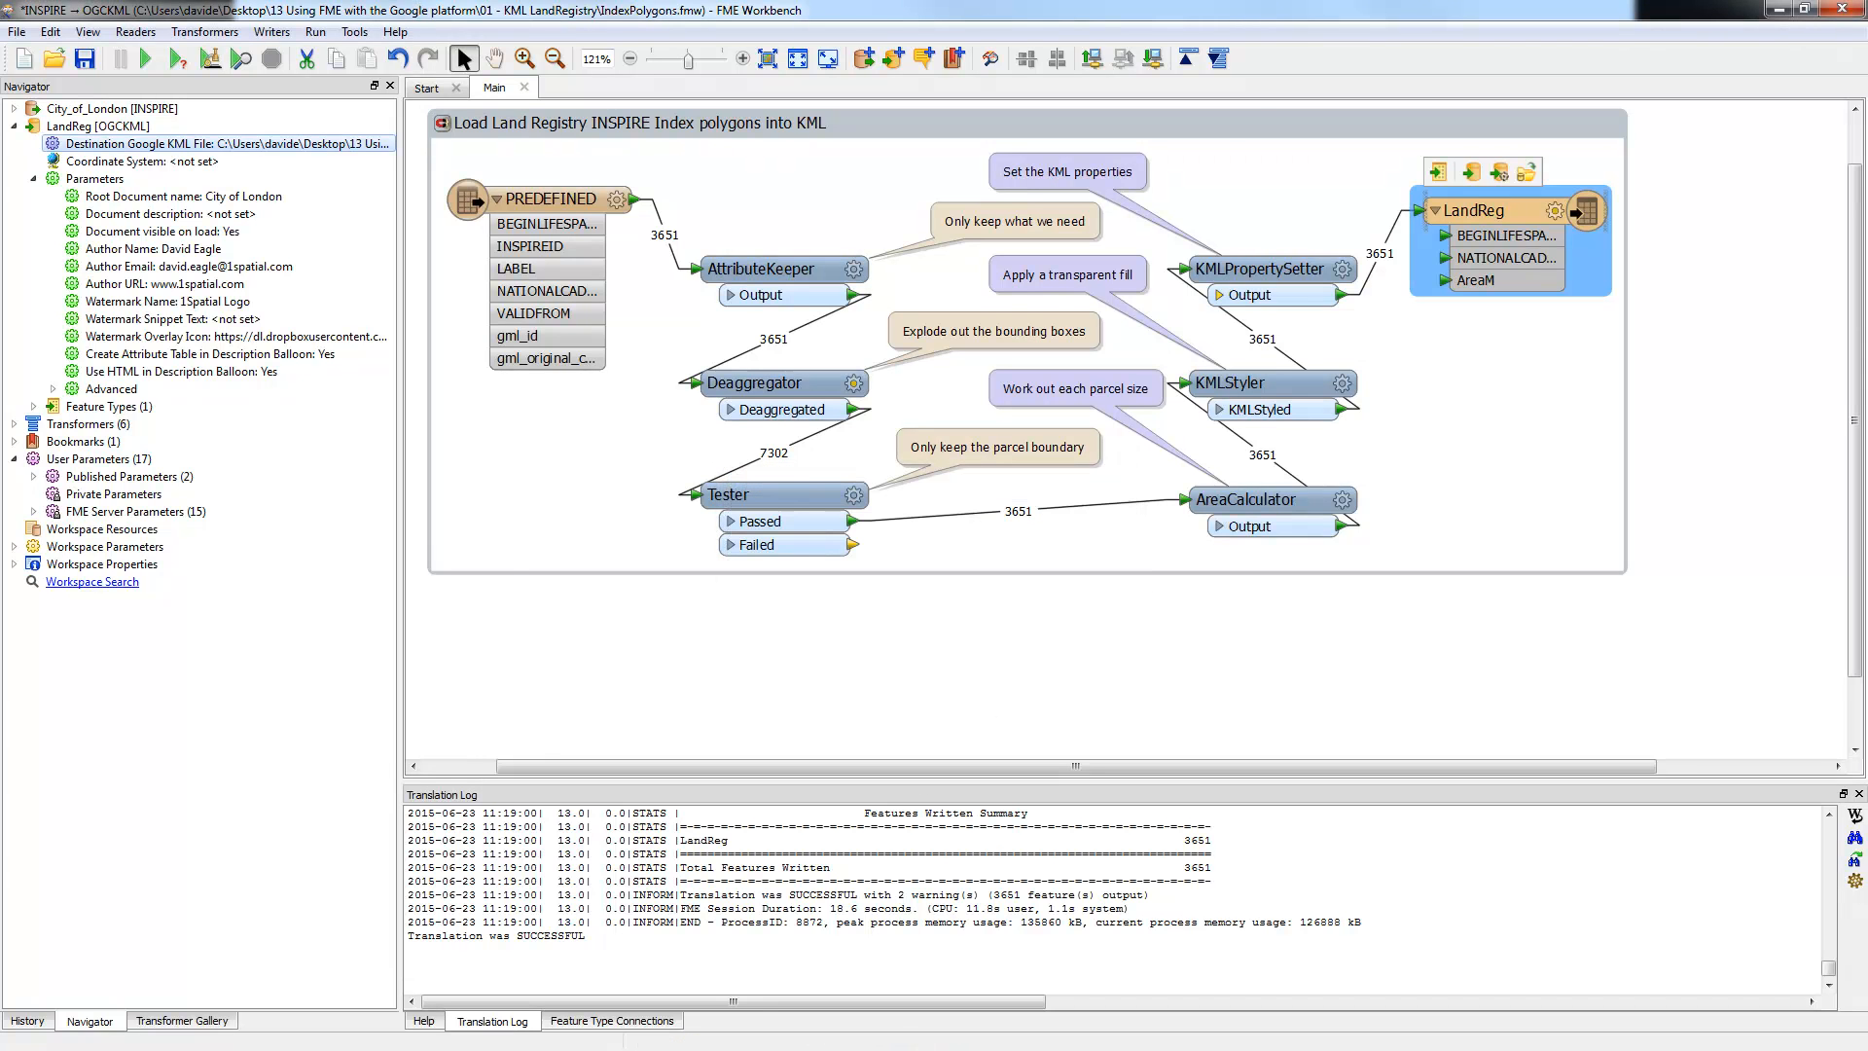
Step: Open LandReg.kmz from the out folder in Google Earth Pro
key("alt+Tab")
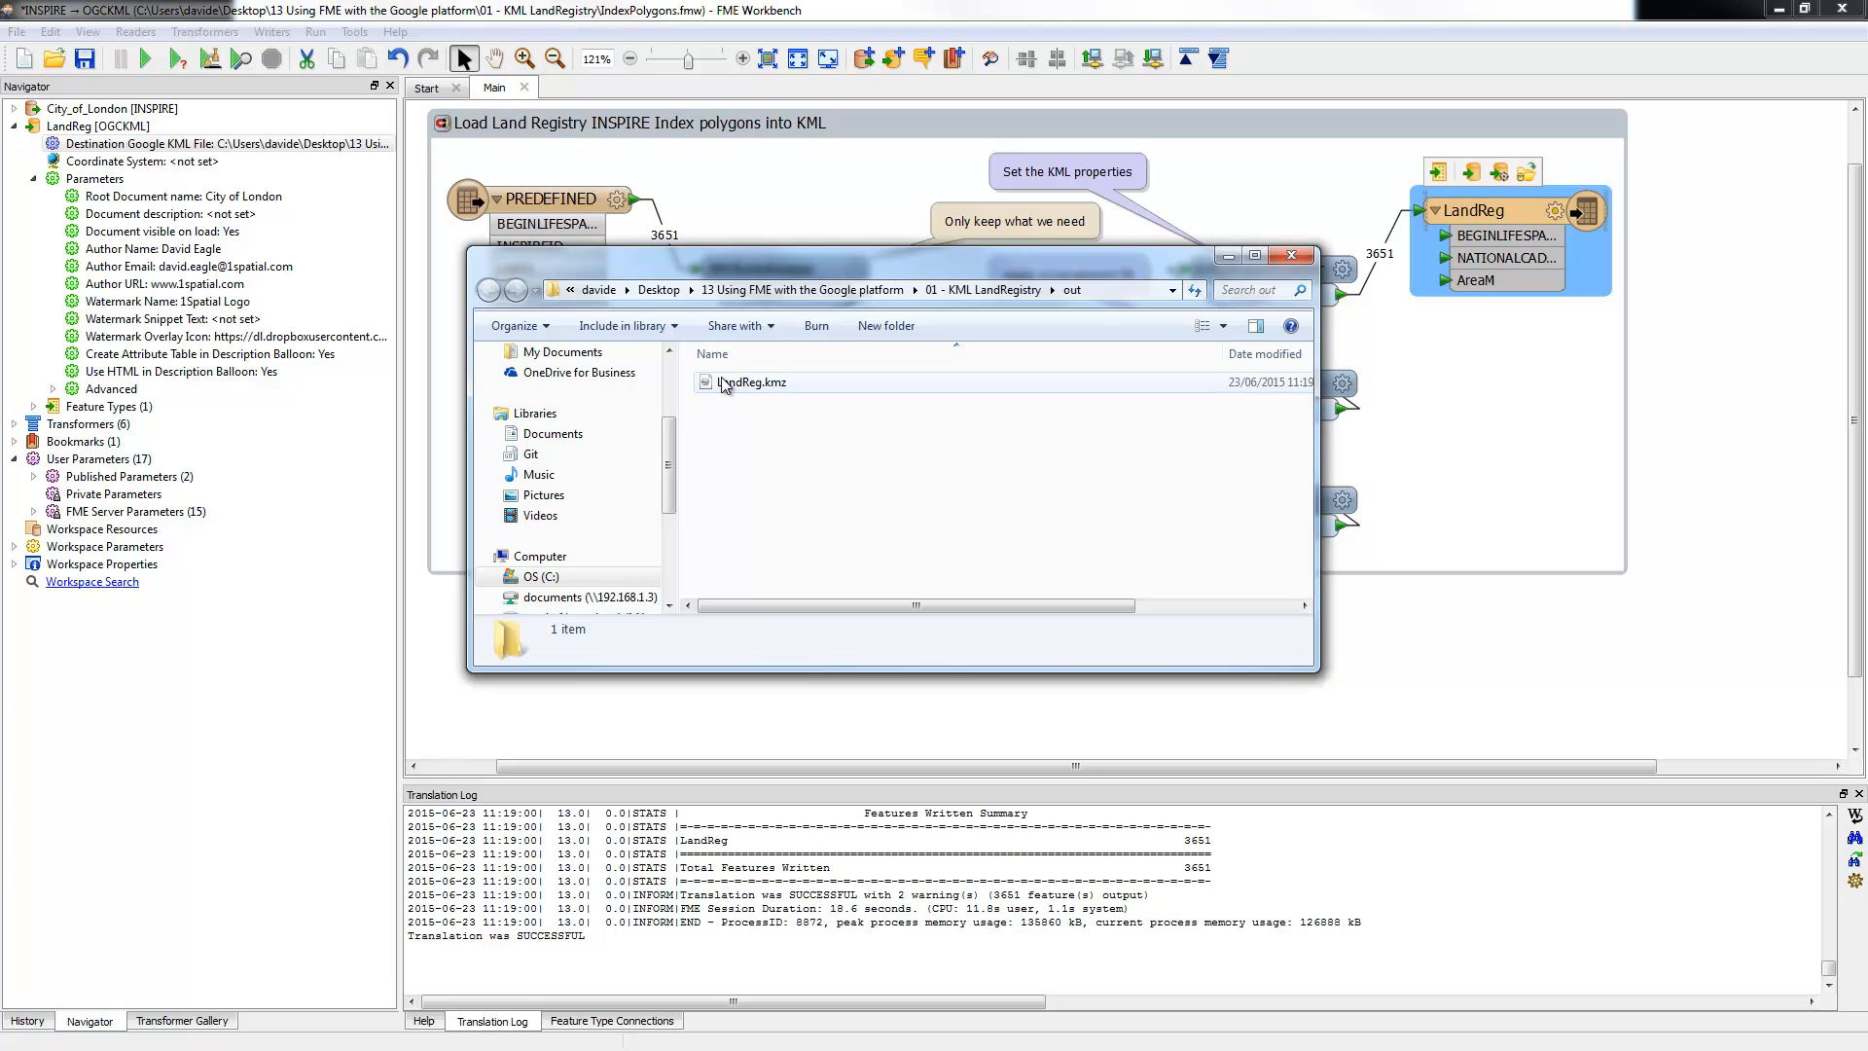
left_click(724, 383)
double_click(722, 383)
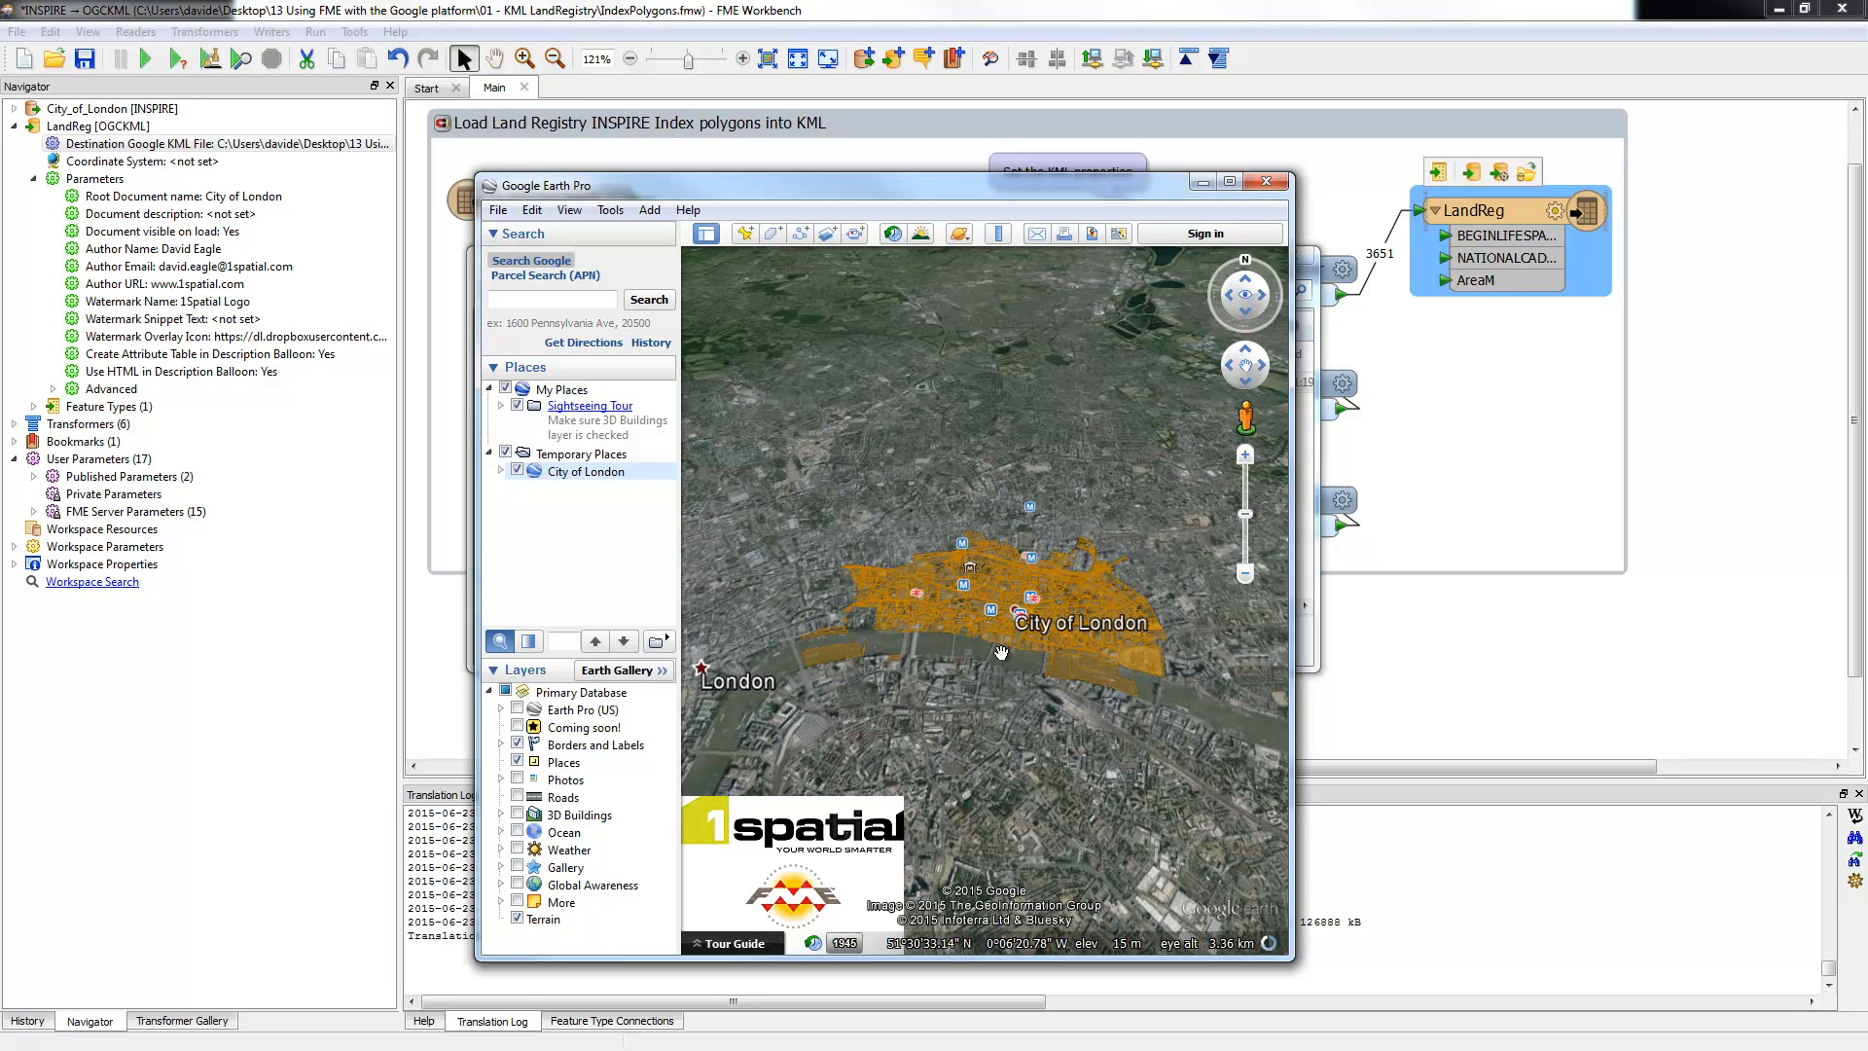
Step: Zoom into the City of London parcels and open parcel 53568467's attribute balloon (area 3621.69 m²)
scroll(1010, 595, "up", 2)
scroll(1002, 601, "up", 5)
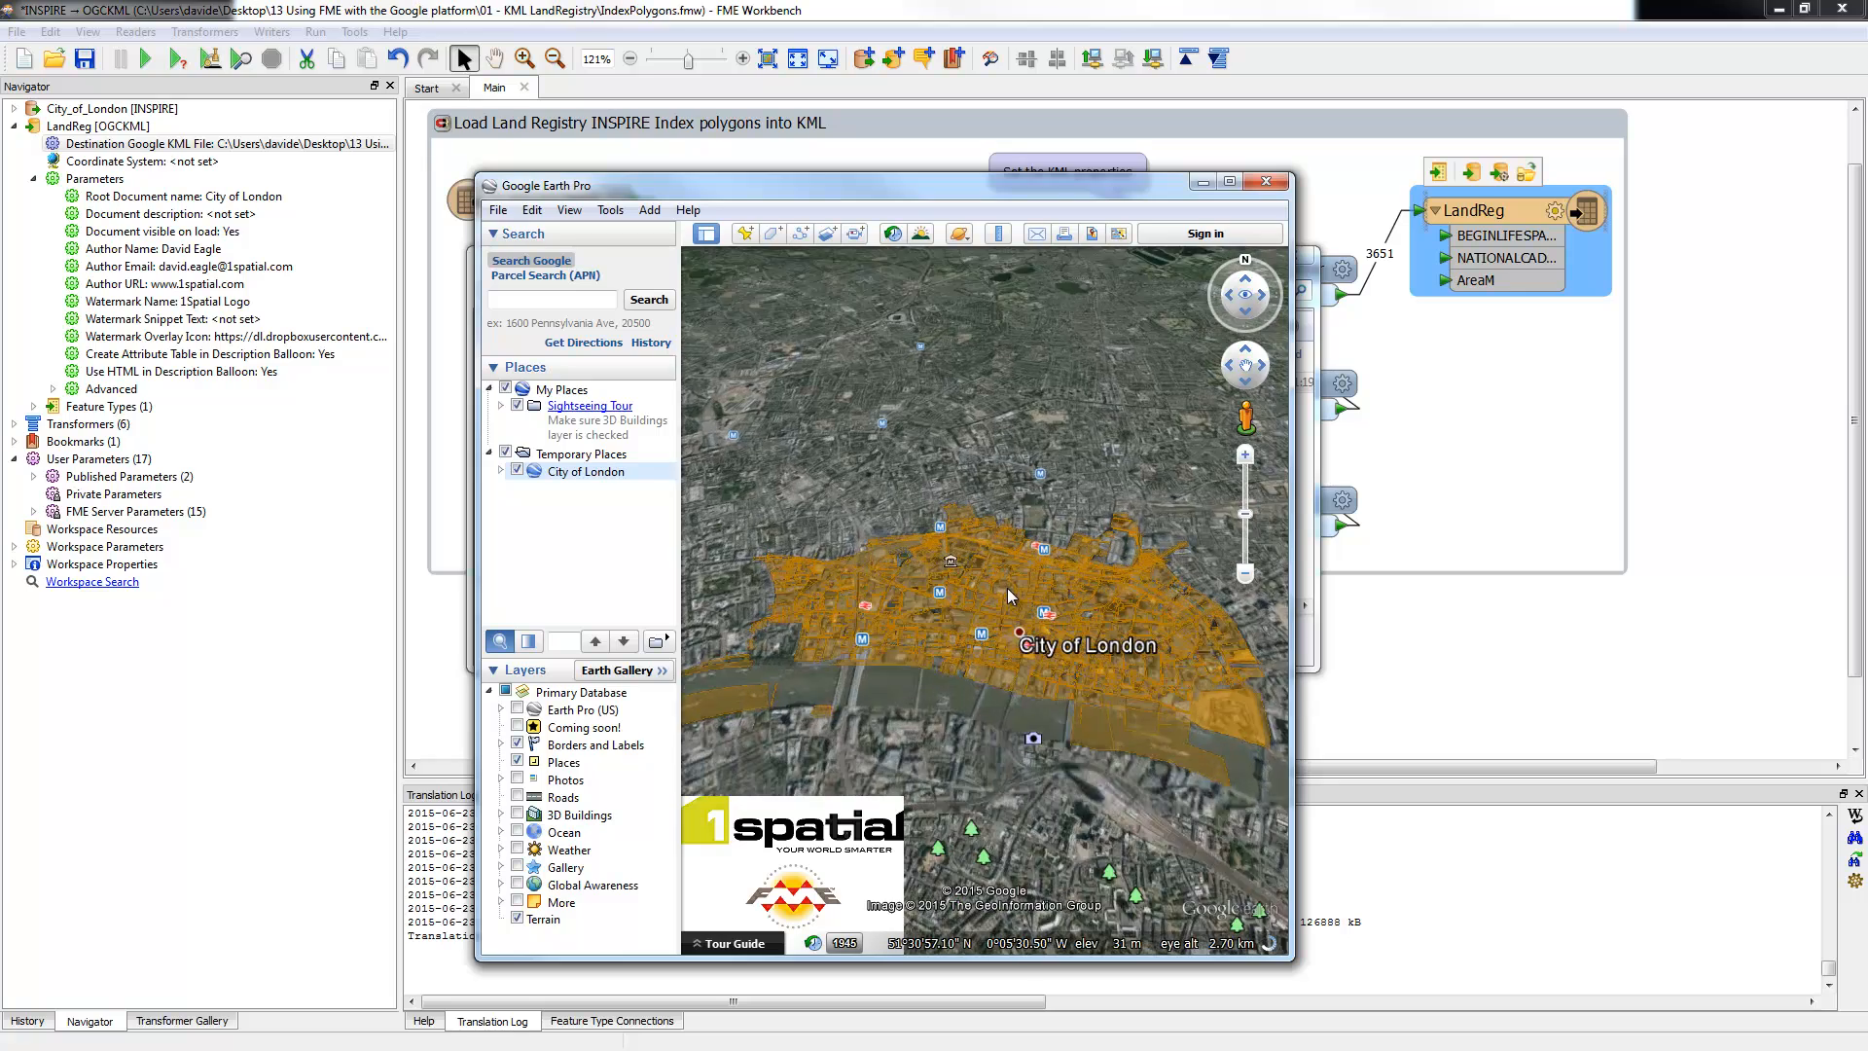
scroll(977, 619, "up", 4)
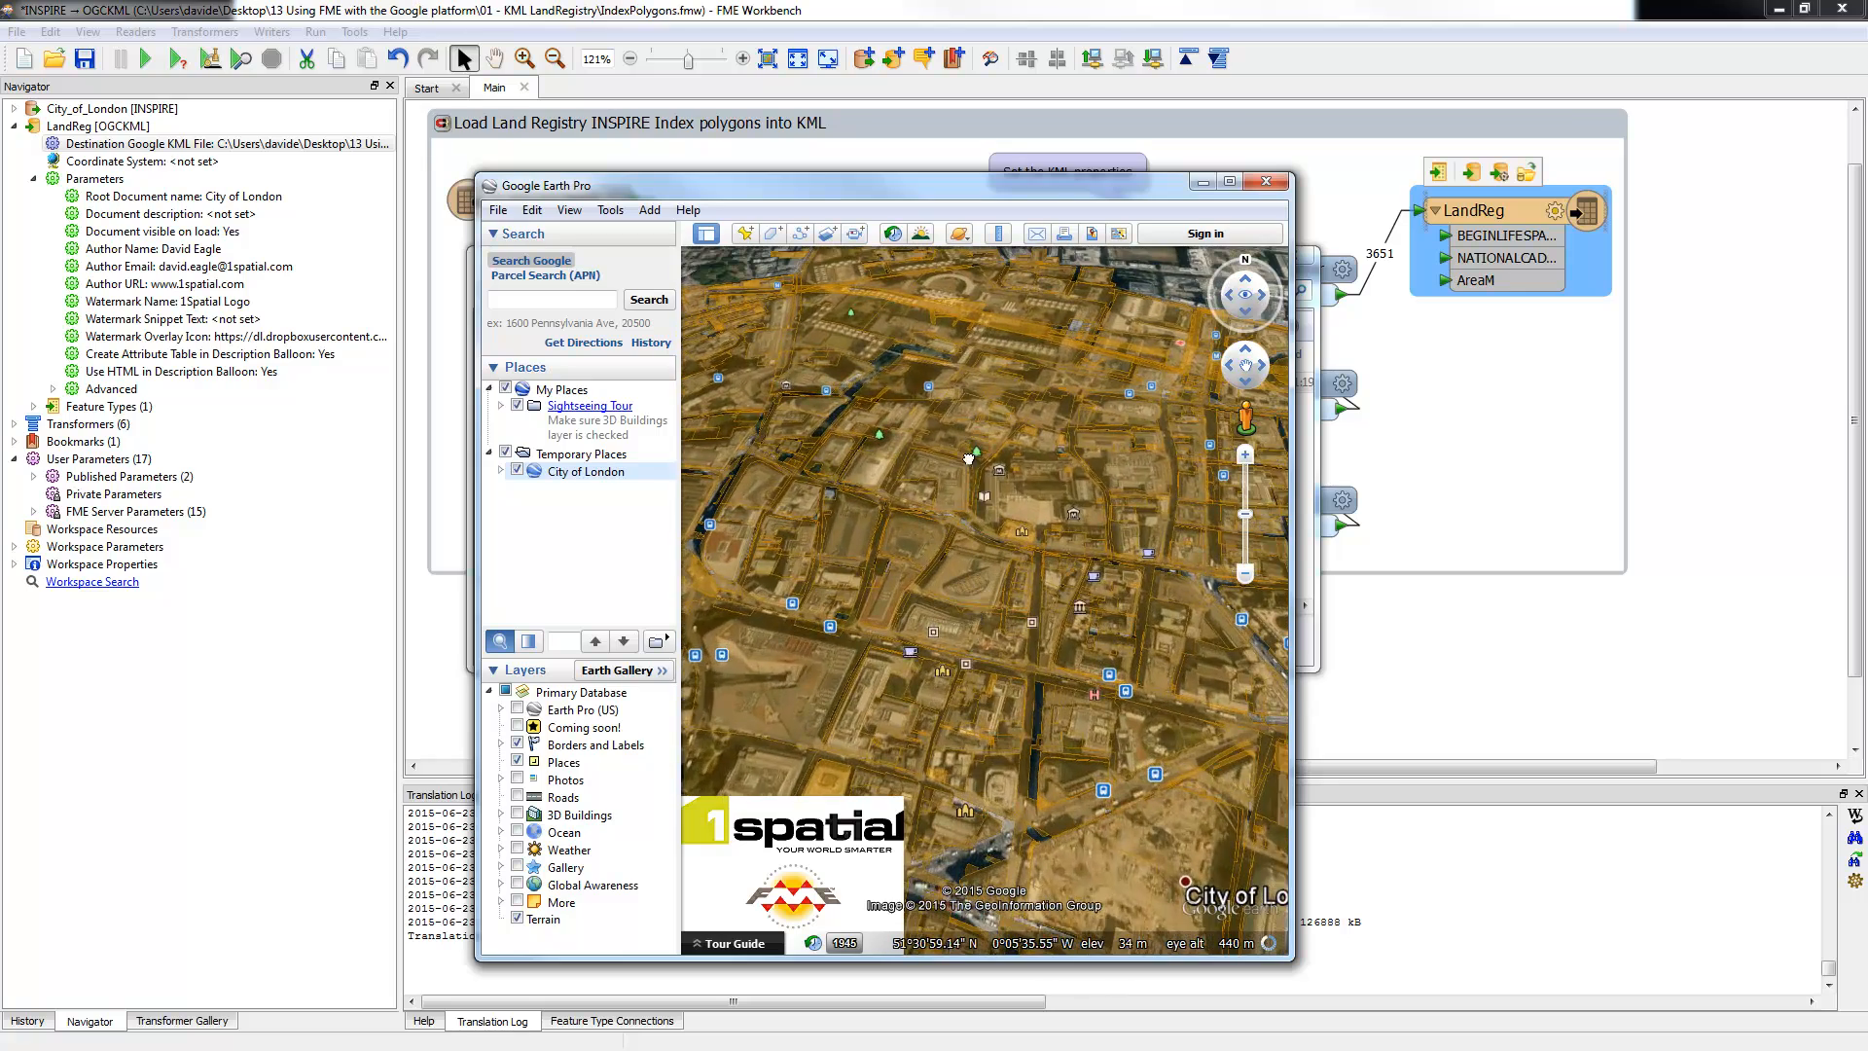
scroll(978, 619, "up", 3)
scroll(998, 564, "up", 3)
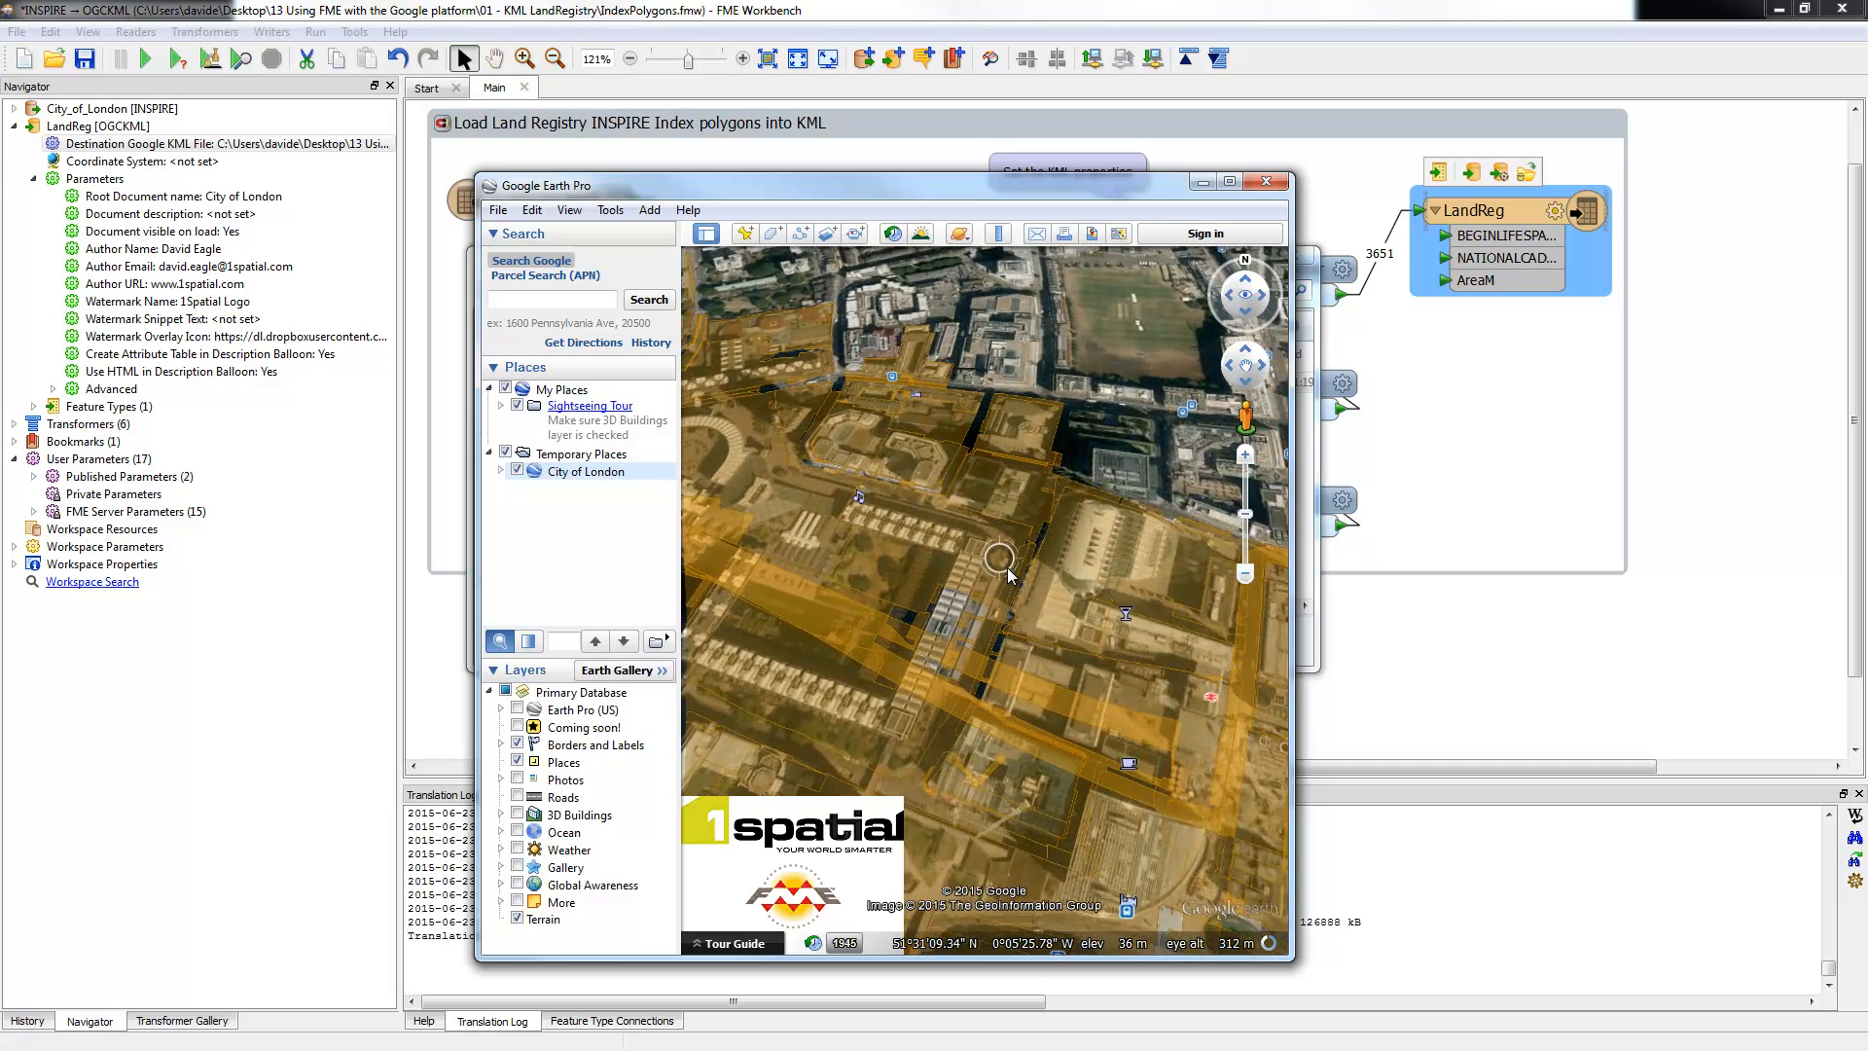
scroll(917, 662, "up", 2)
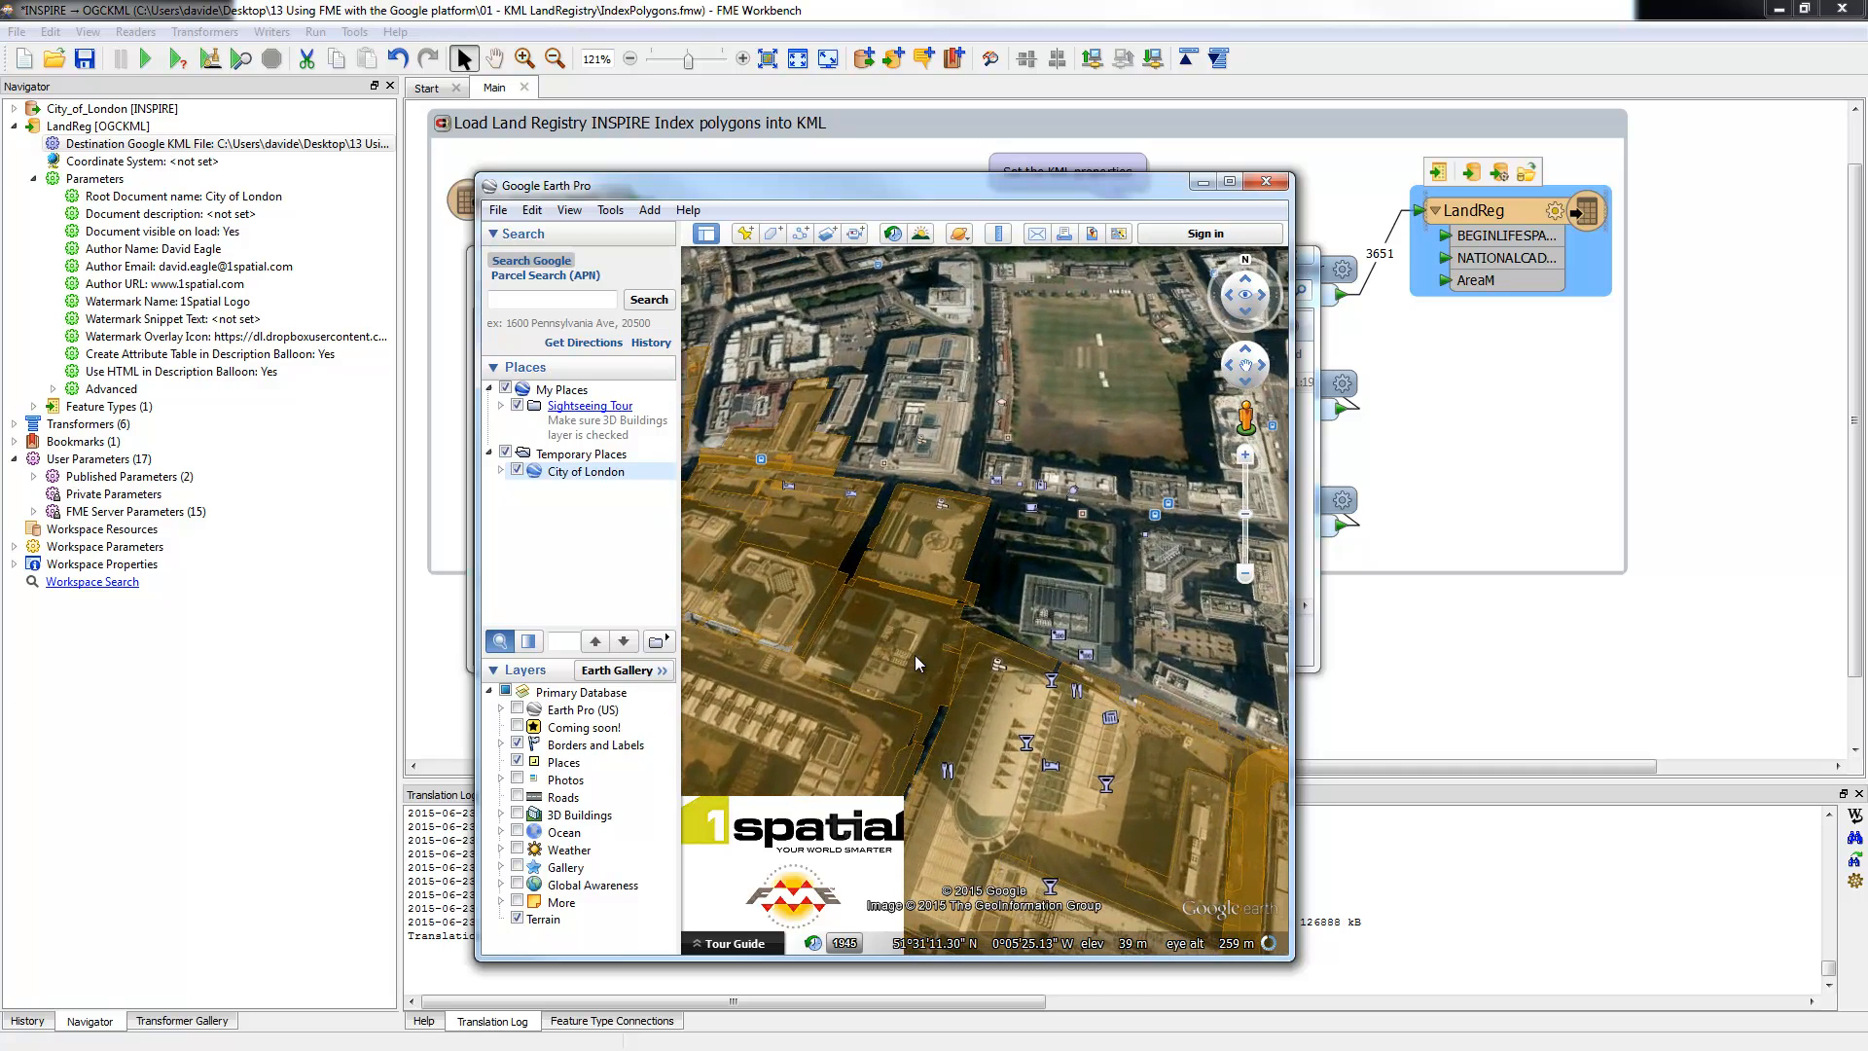
left_click(954, 547)
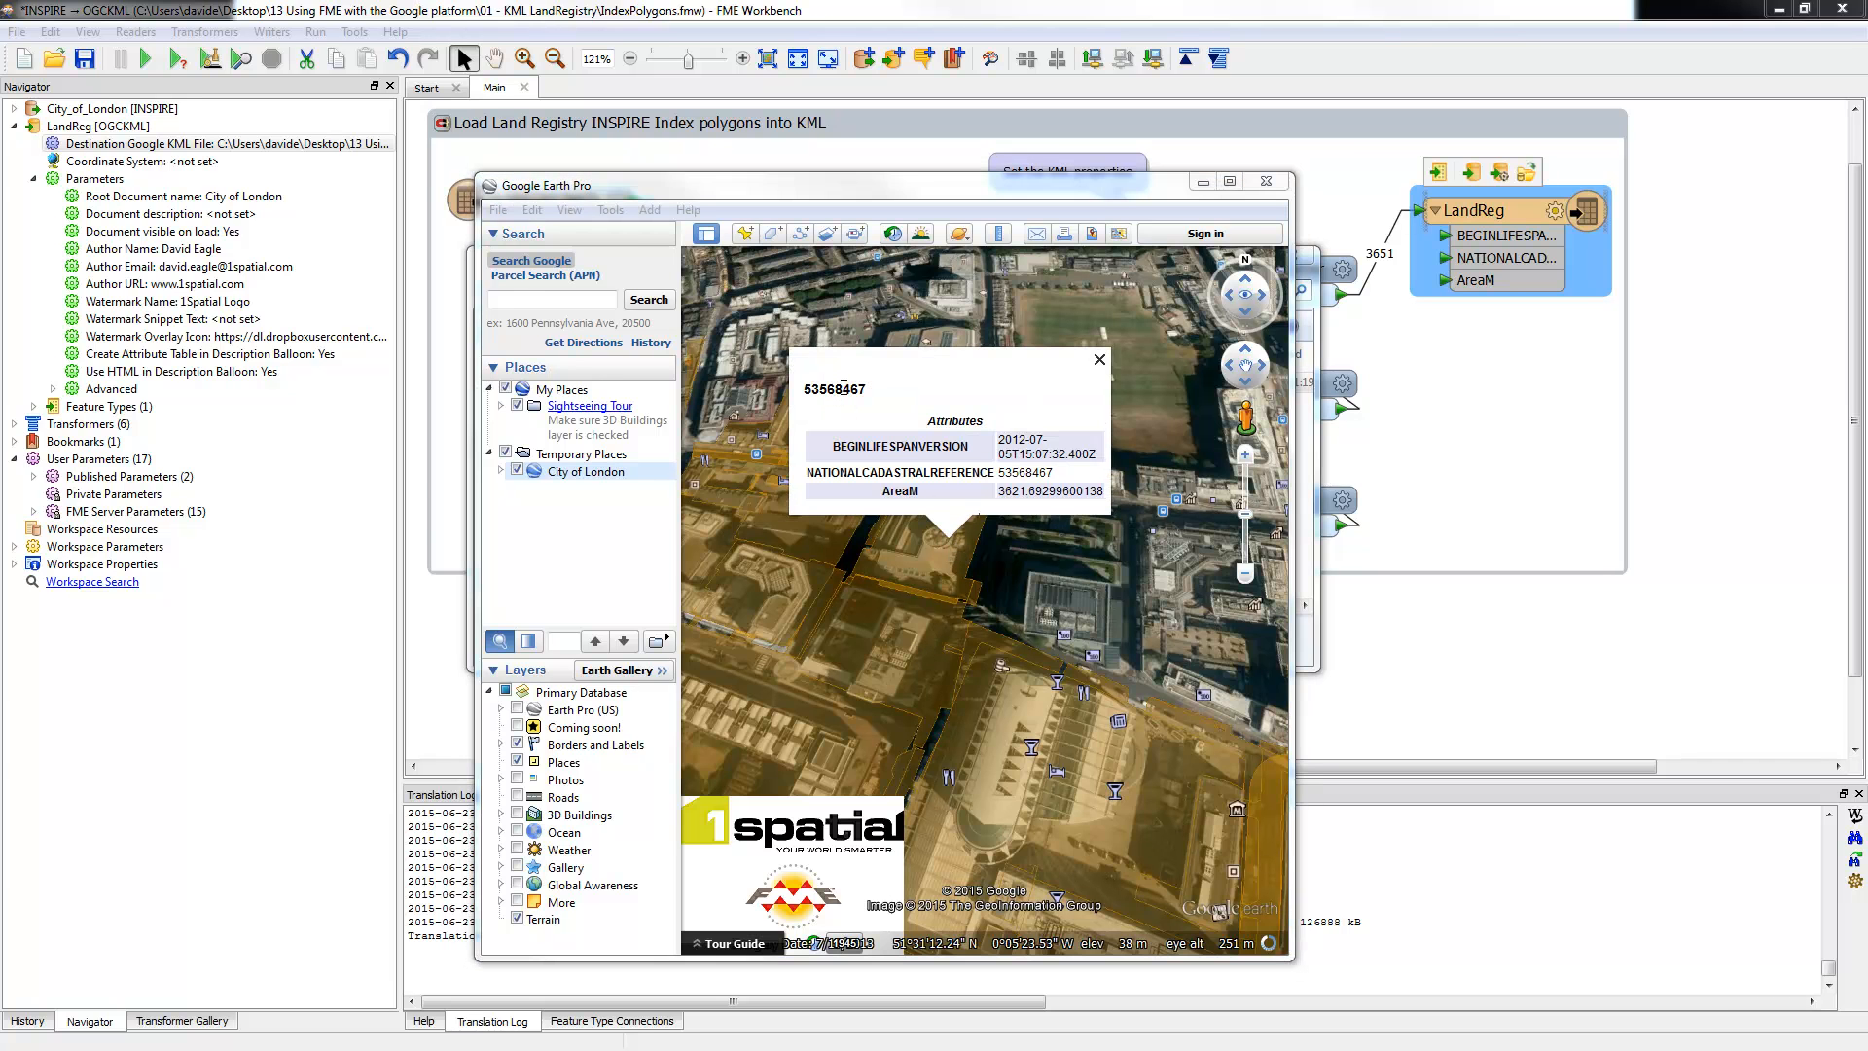
Step: Inspect the parcel number and AreaM value in the balloon, then close it
double_click(843, 389)
left_click_drag(1012, 492, 1051, 493)
left_click(1001, 491)
left_click(1100, 359)
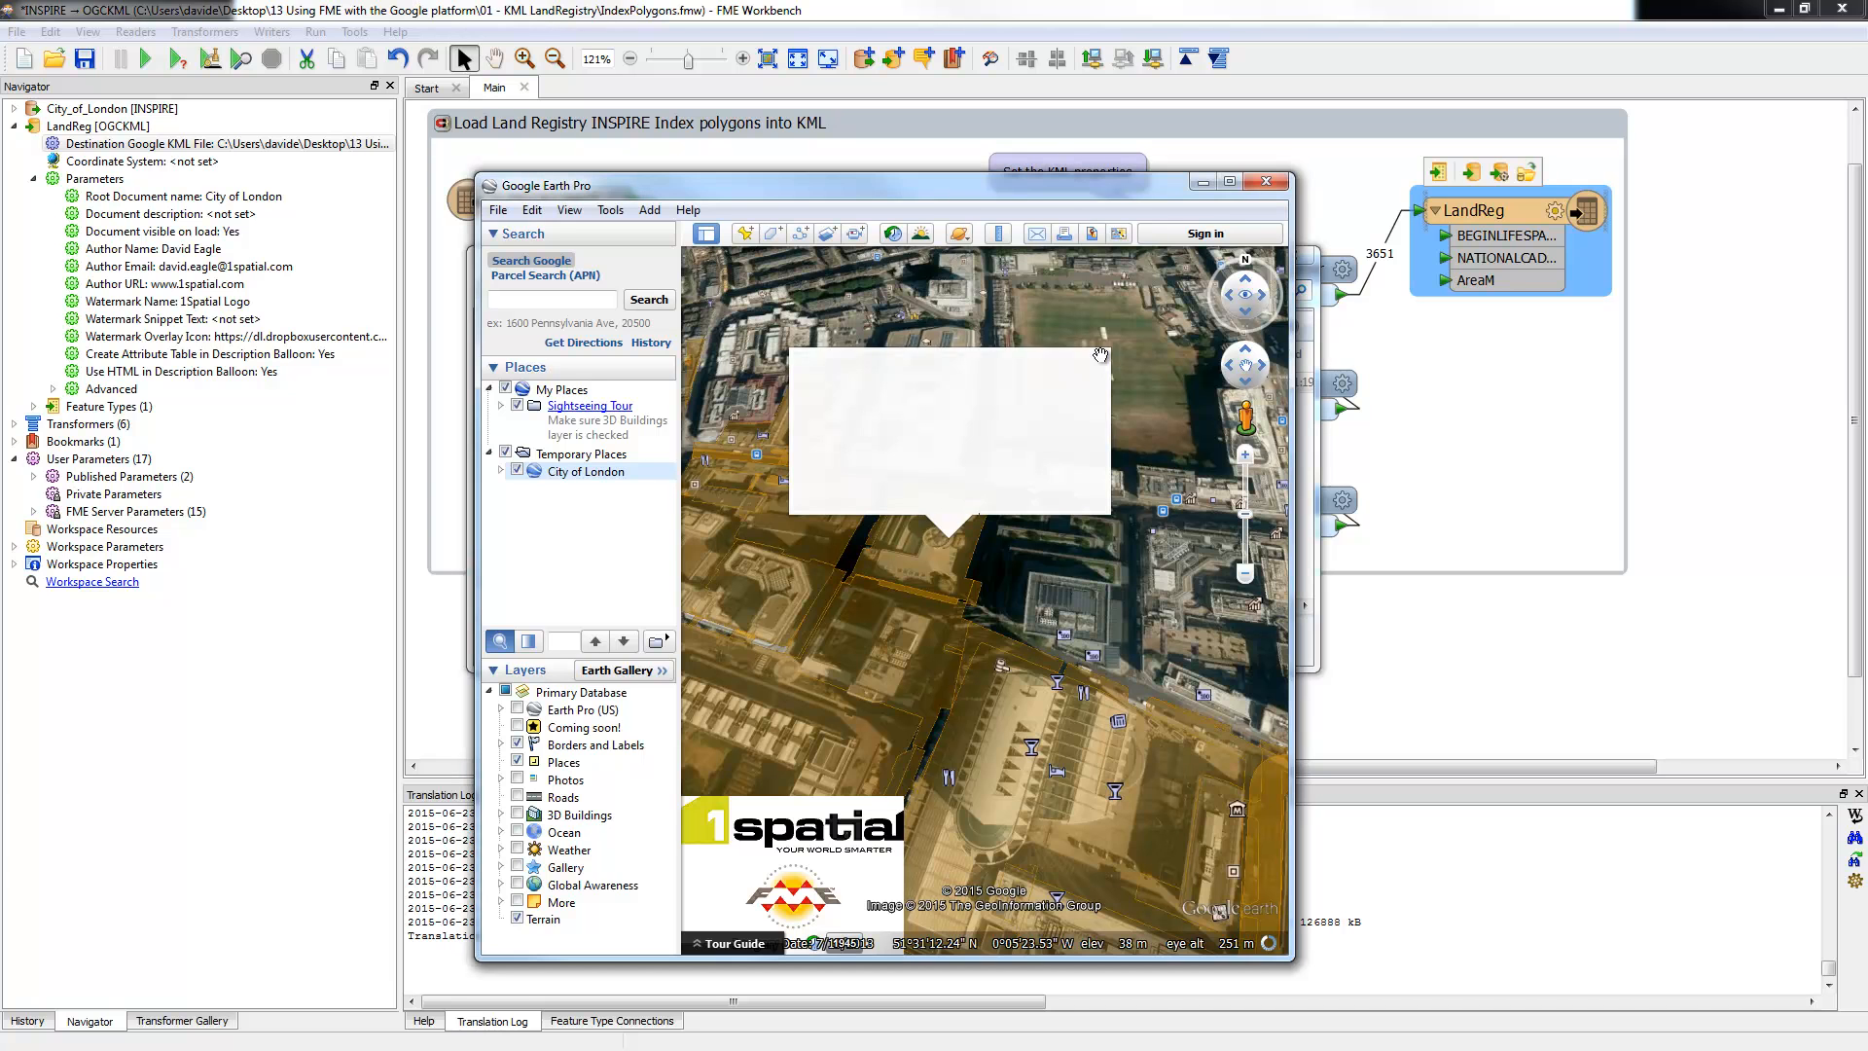
Step: Expand City of London in Places and toggle the 1Spatial logo overlay off and on
left_click(501, 471)
left_click(528, 489)
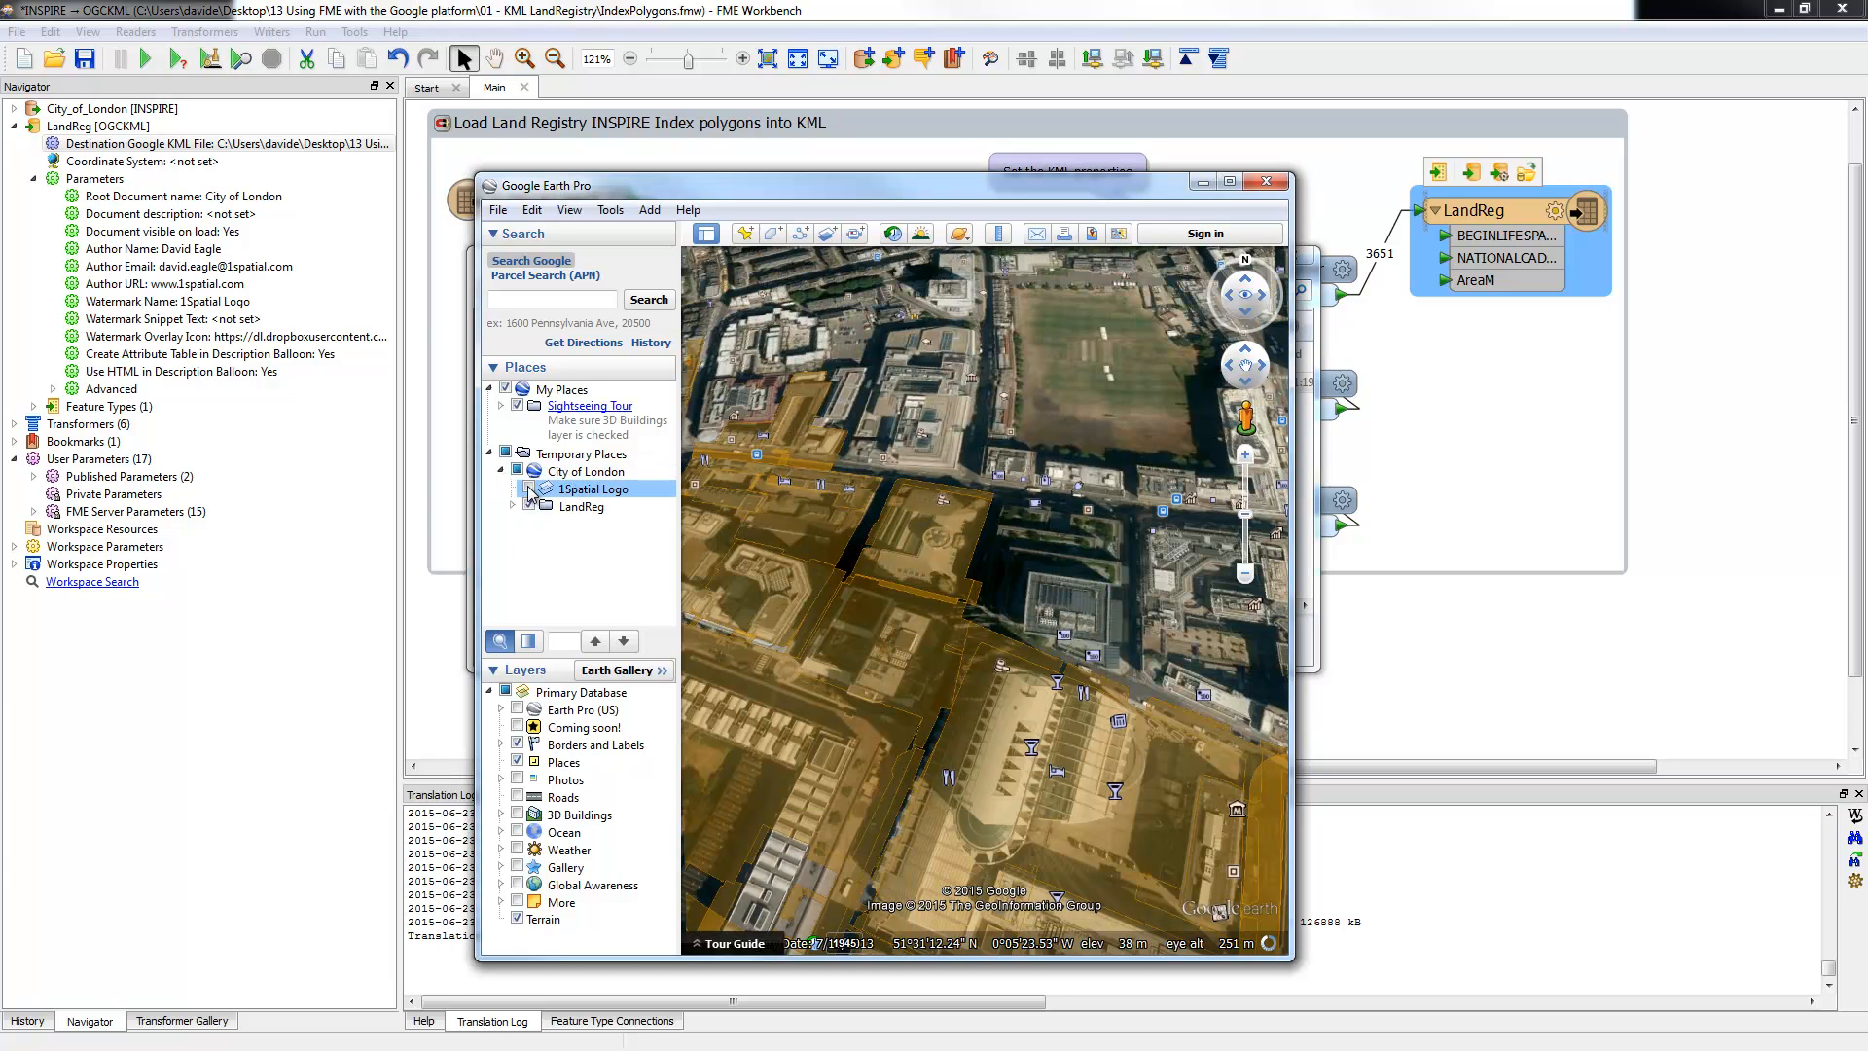
left_click(528, 489)
left_click(529, 489)
left_click(528, 489)
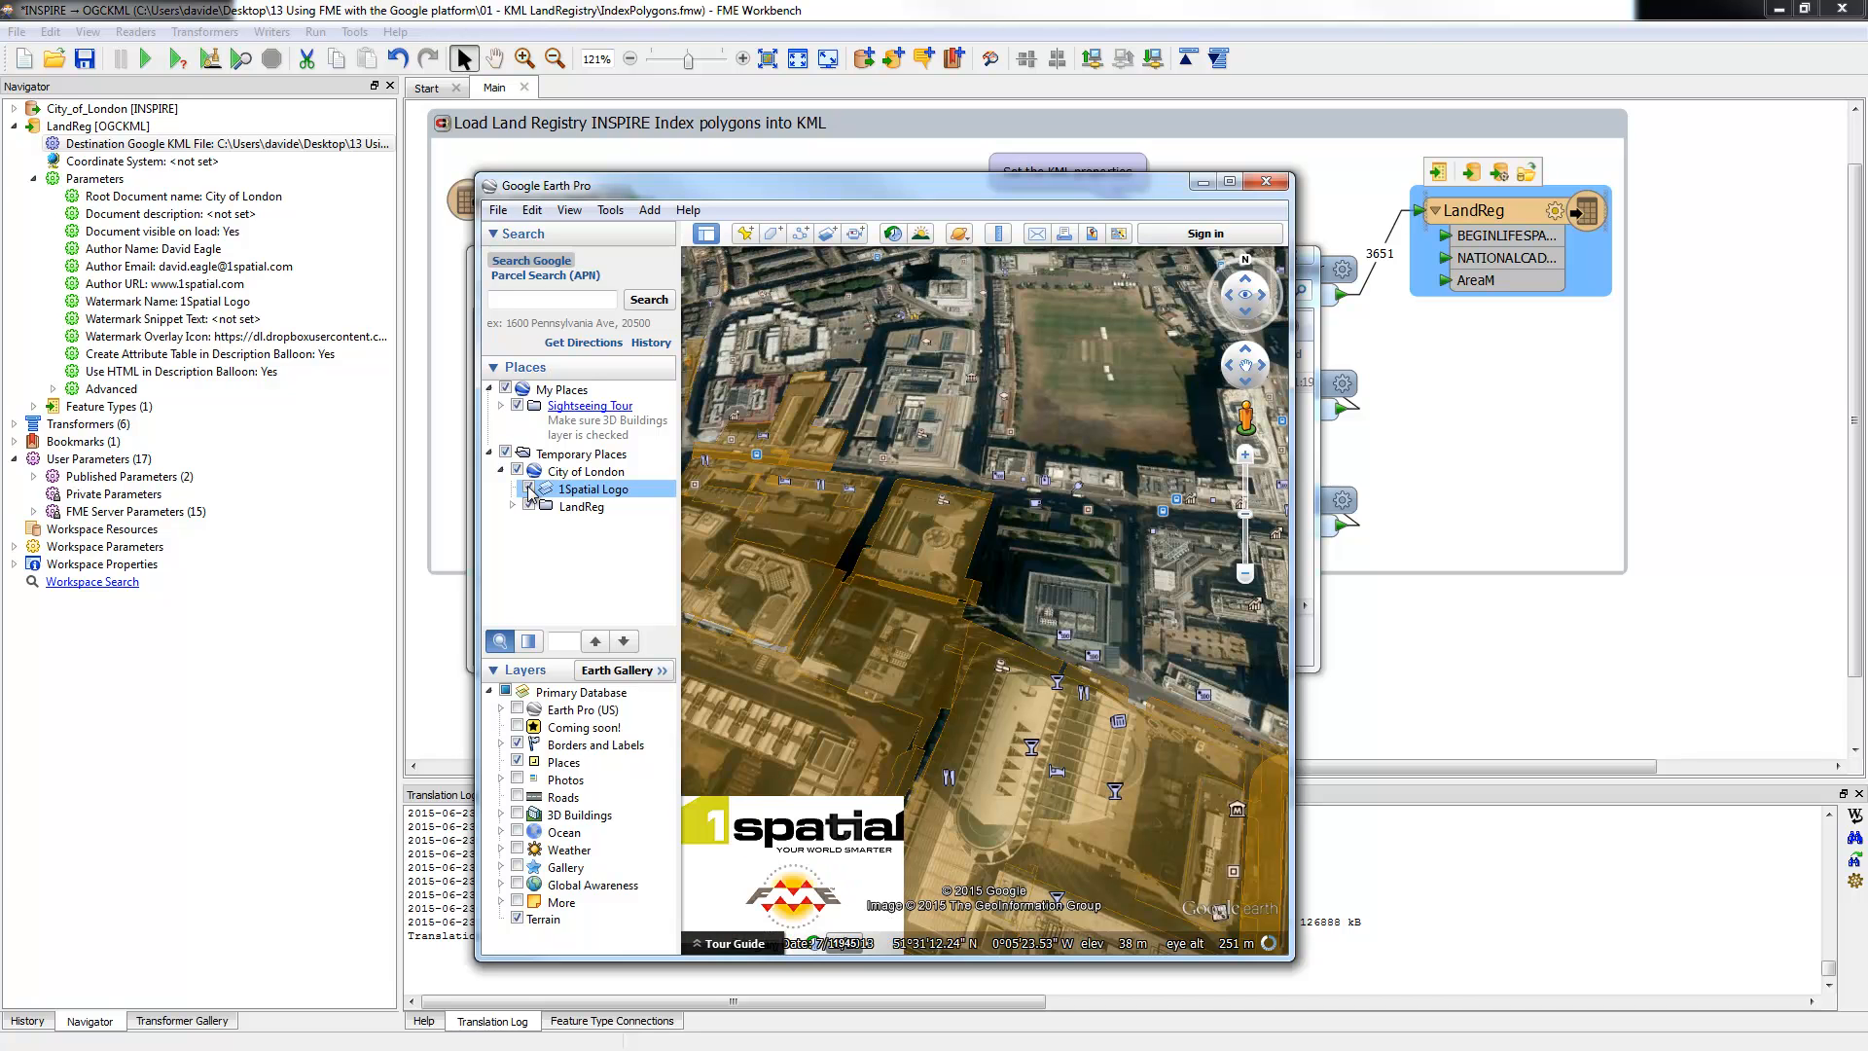
Step: Show parcel 48849798's attributes (about 386.24 m²) from the LandReg list, then close Google Earth Pro
left_click(512, 506)
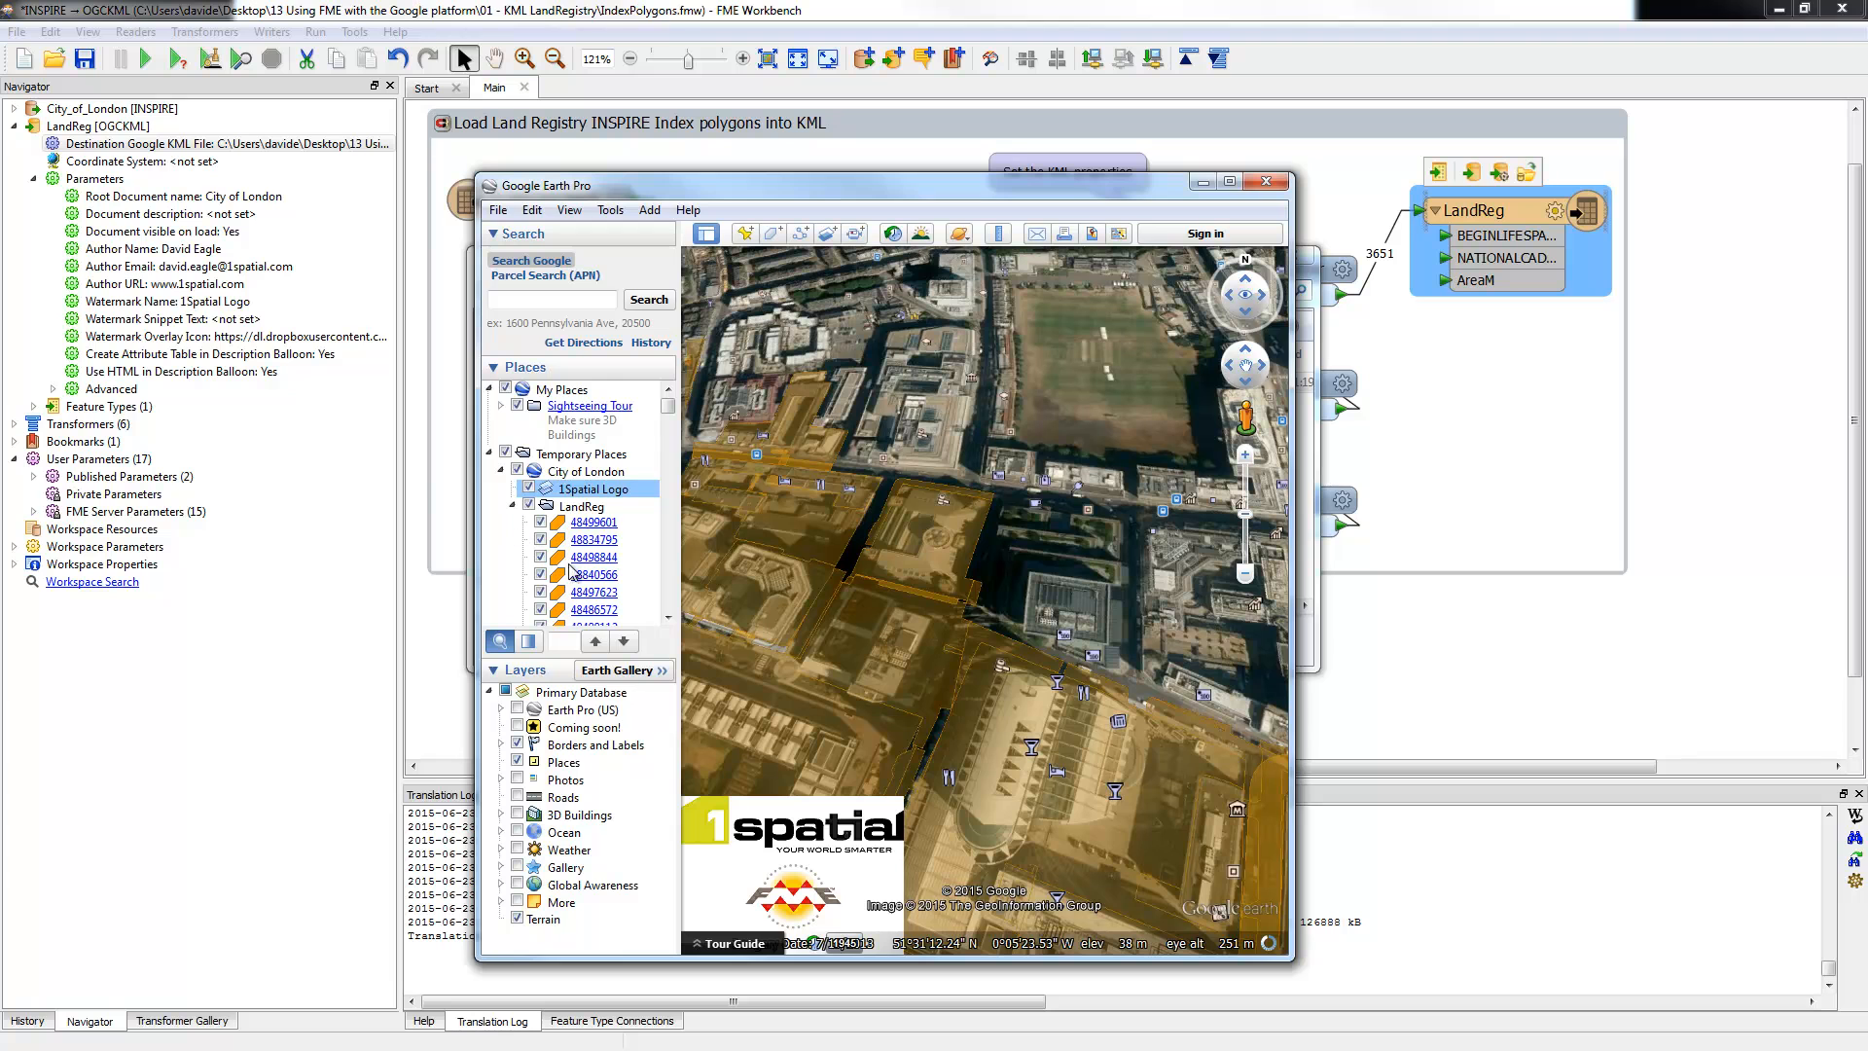
scroll(639, 581, "down", 4)
scroll(639, 580, "down", 4)
left_click(596, 547)
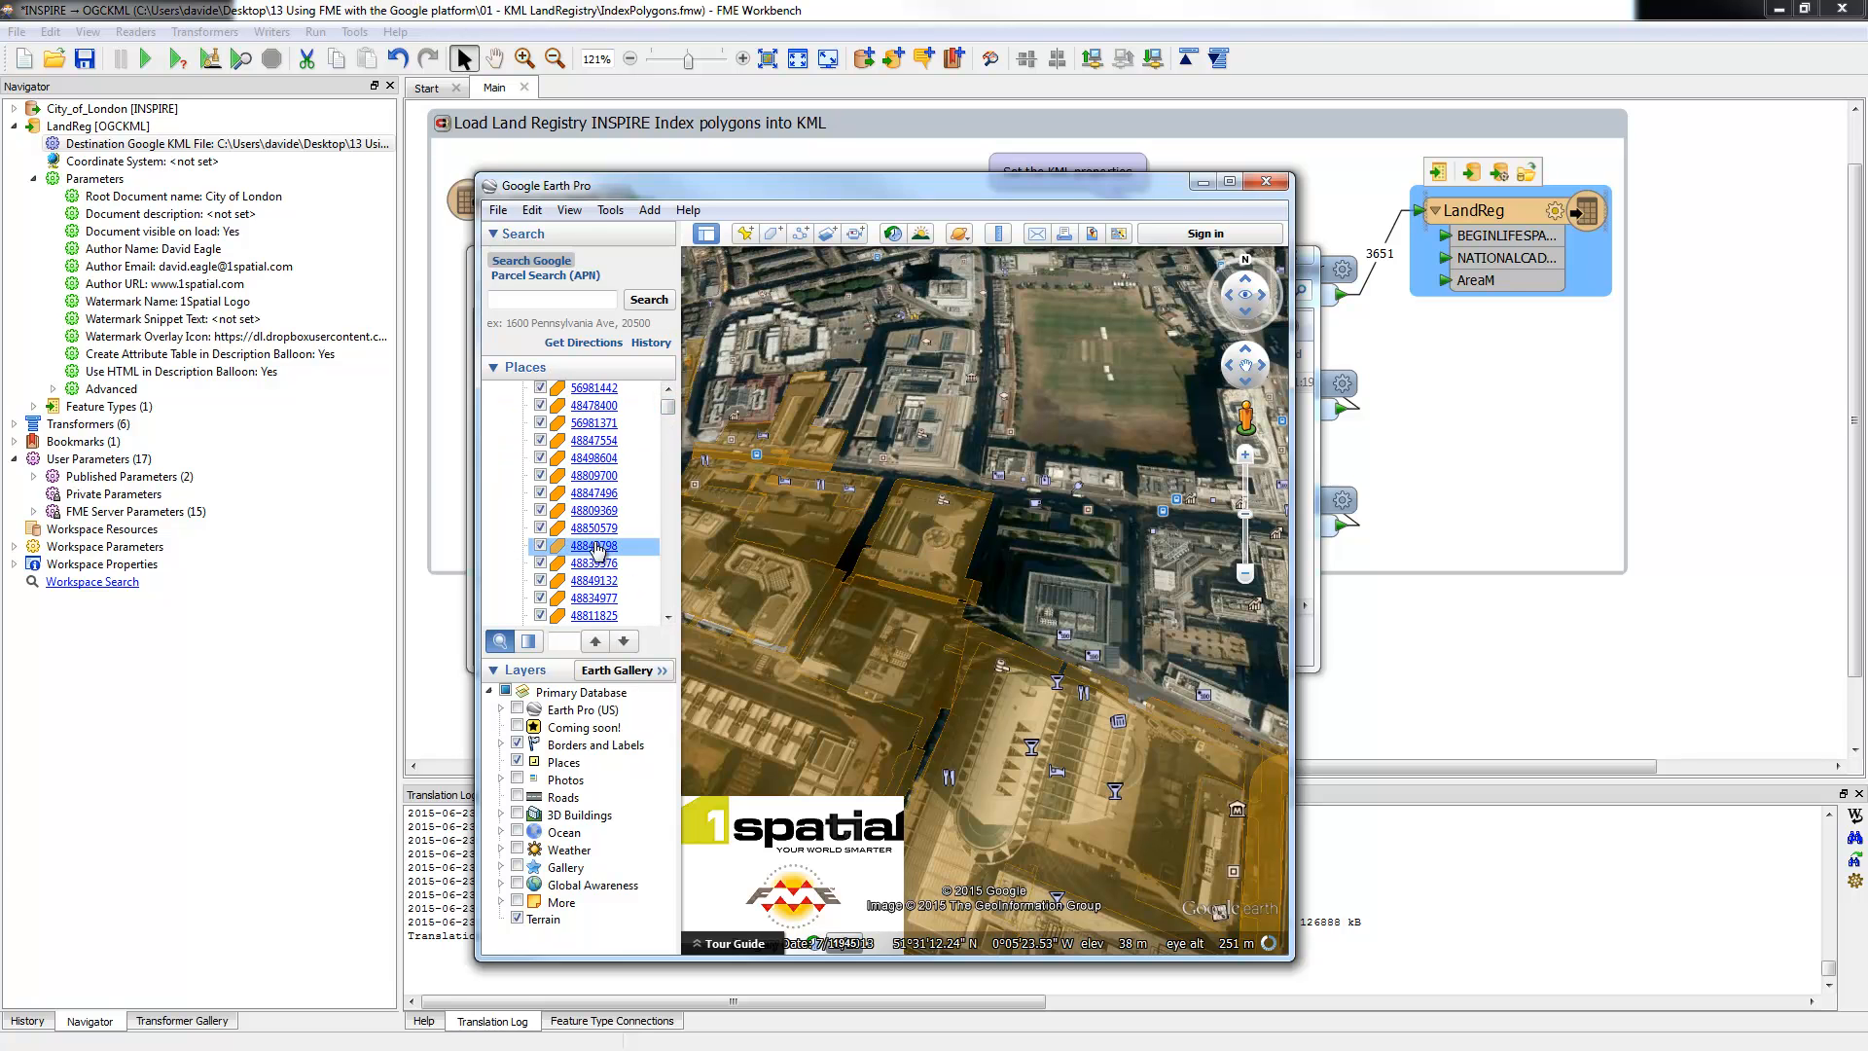
double_click(595, 547)
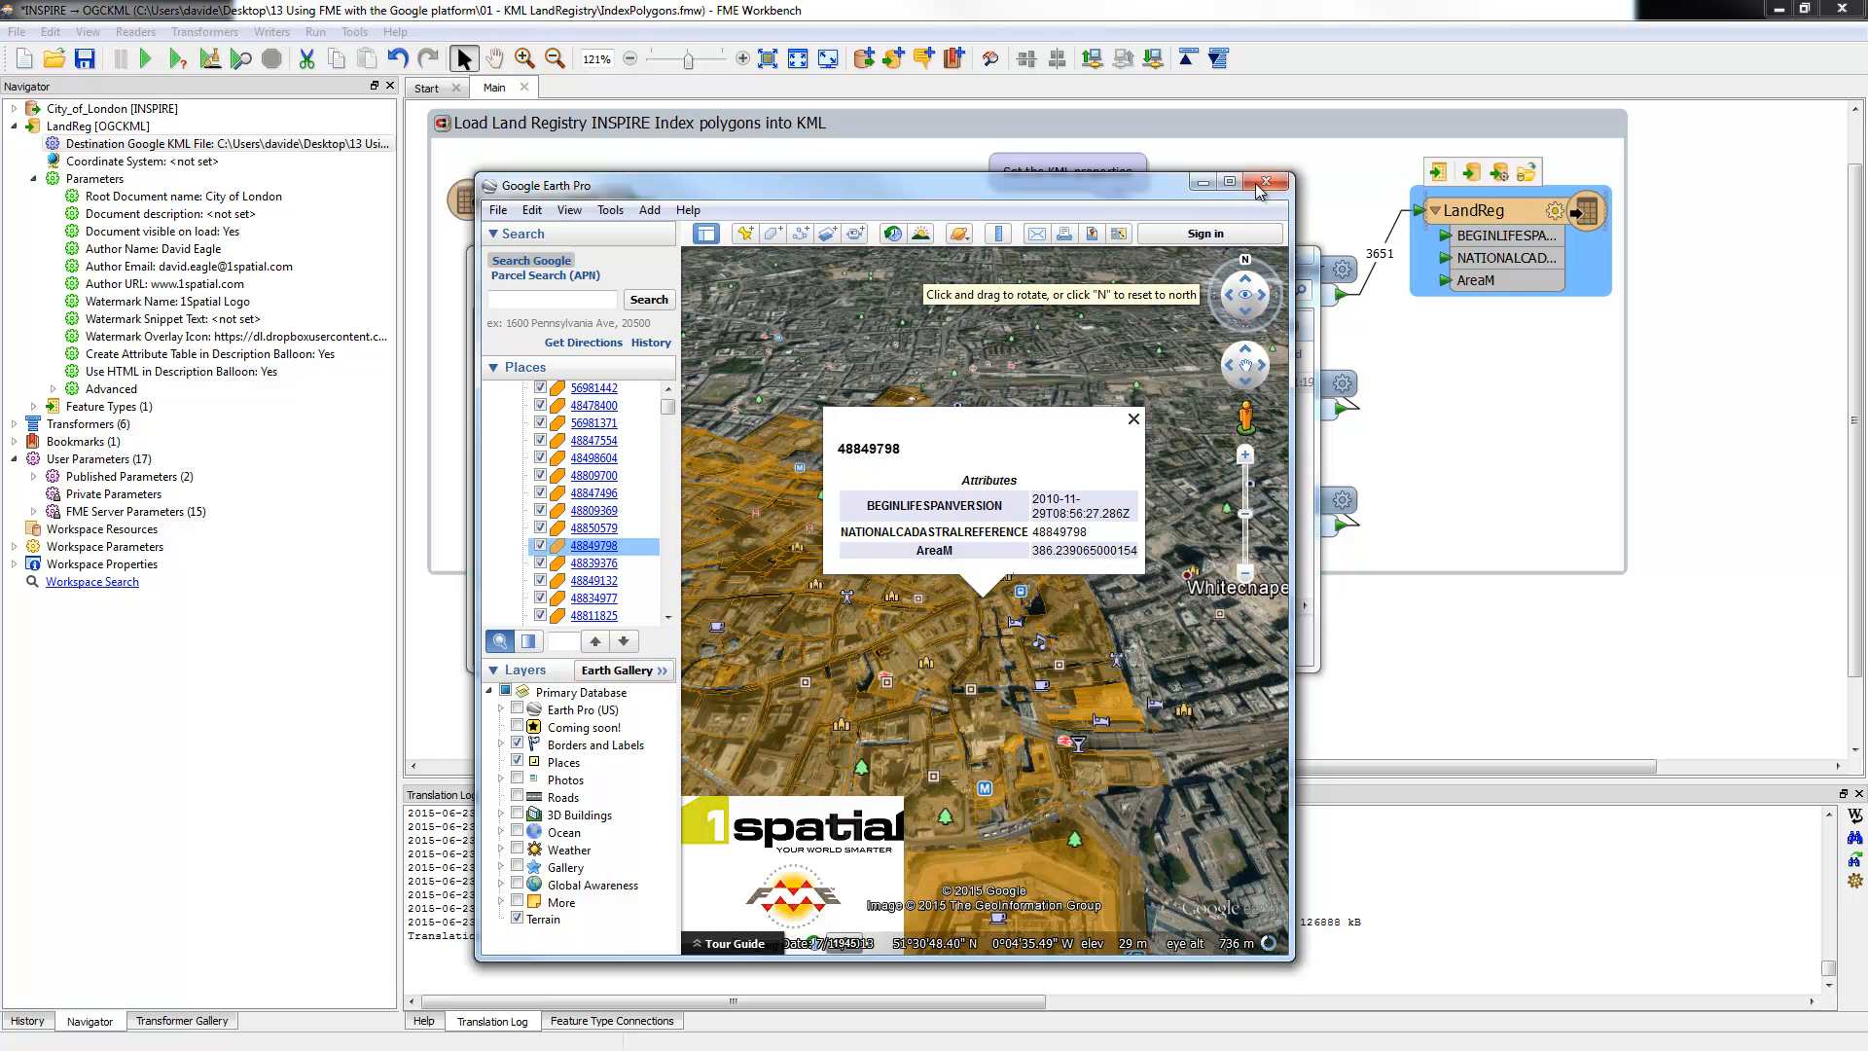
left_click(1258, 190)
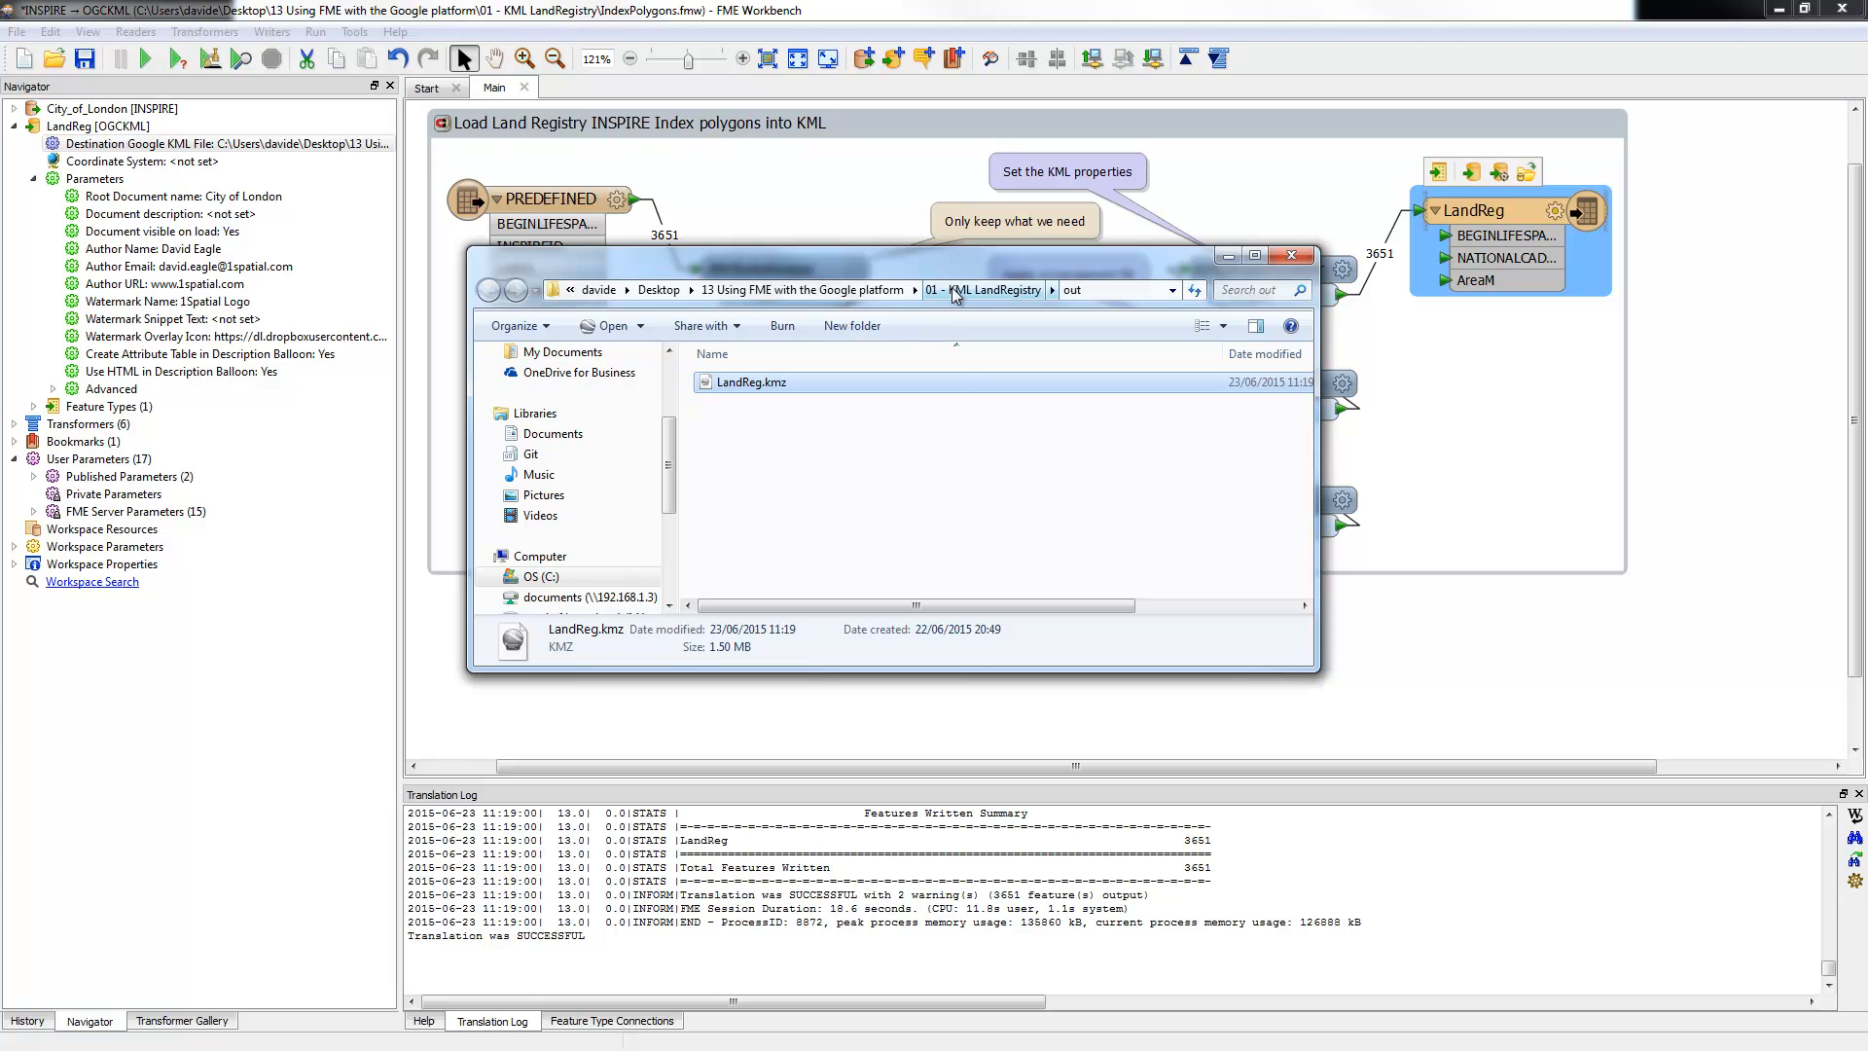
Step: Save and close the IndexPolygons parcels workspace, leaving BalloonFlight.fmw open
left_click(957, 291)
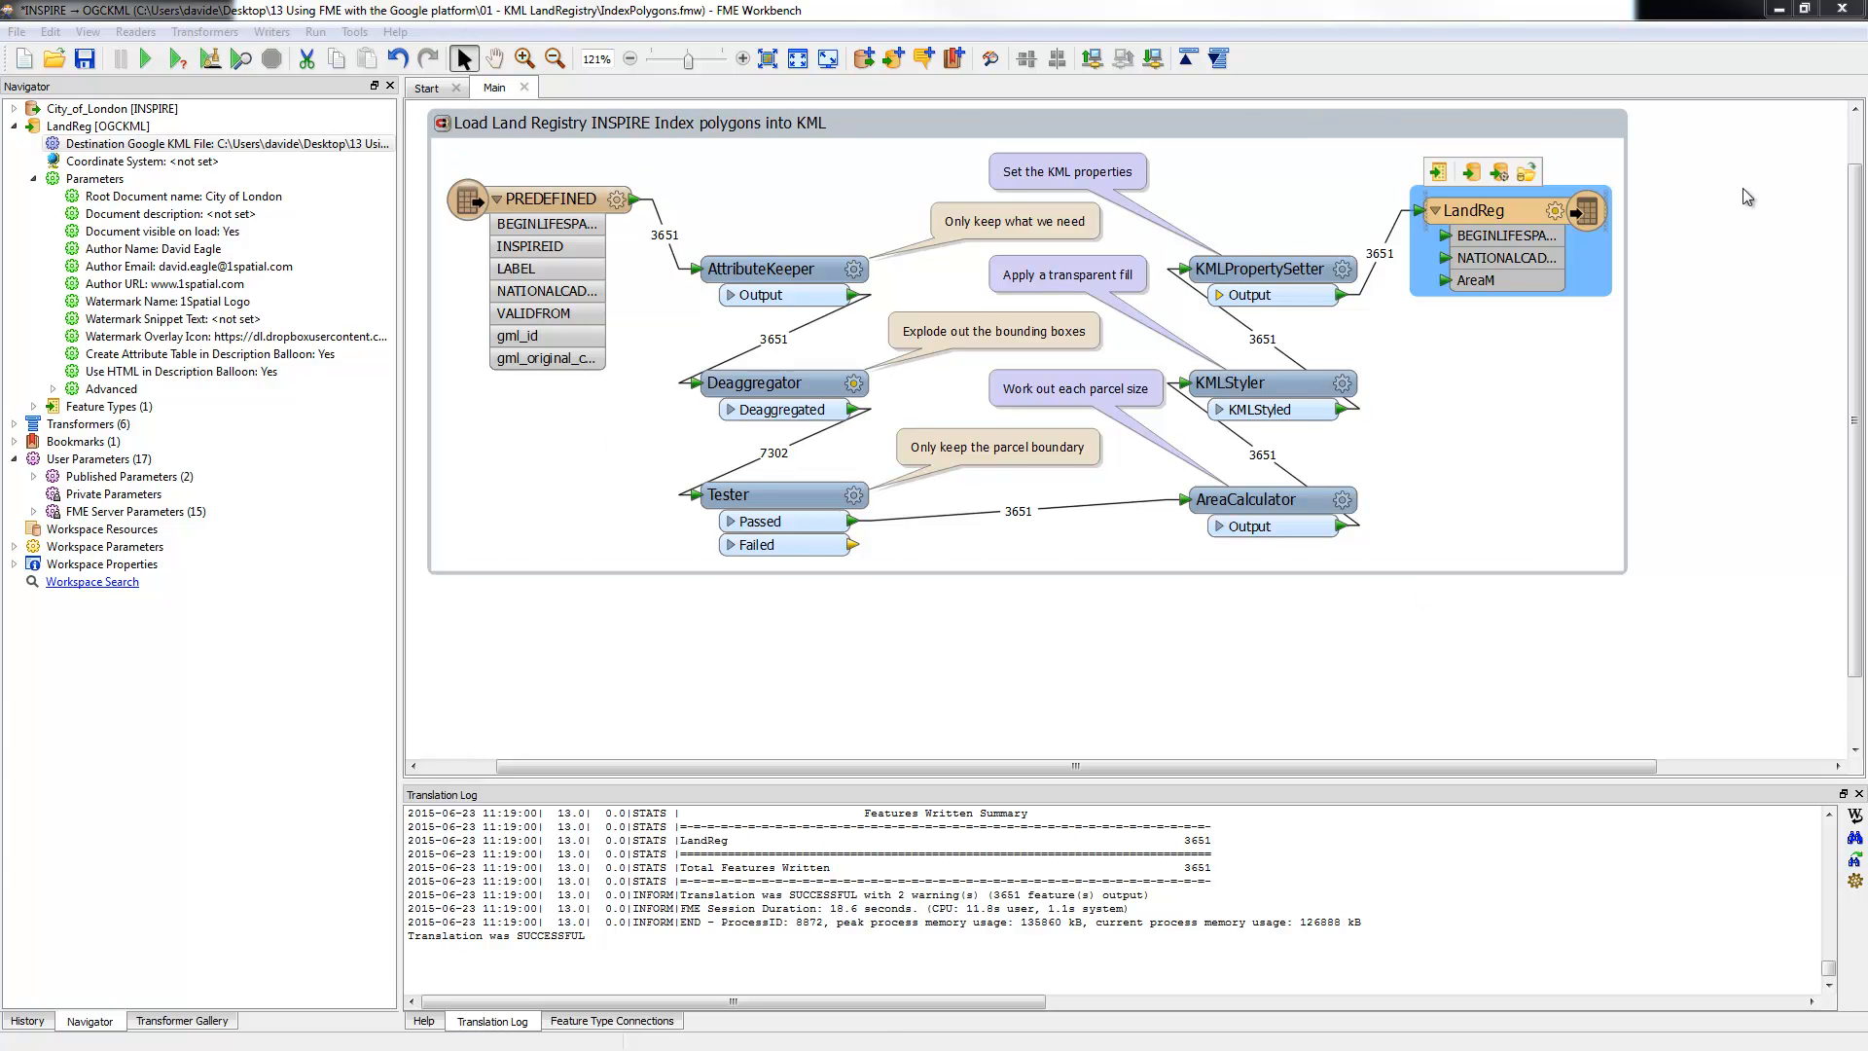
left_click(1842, 14)
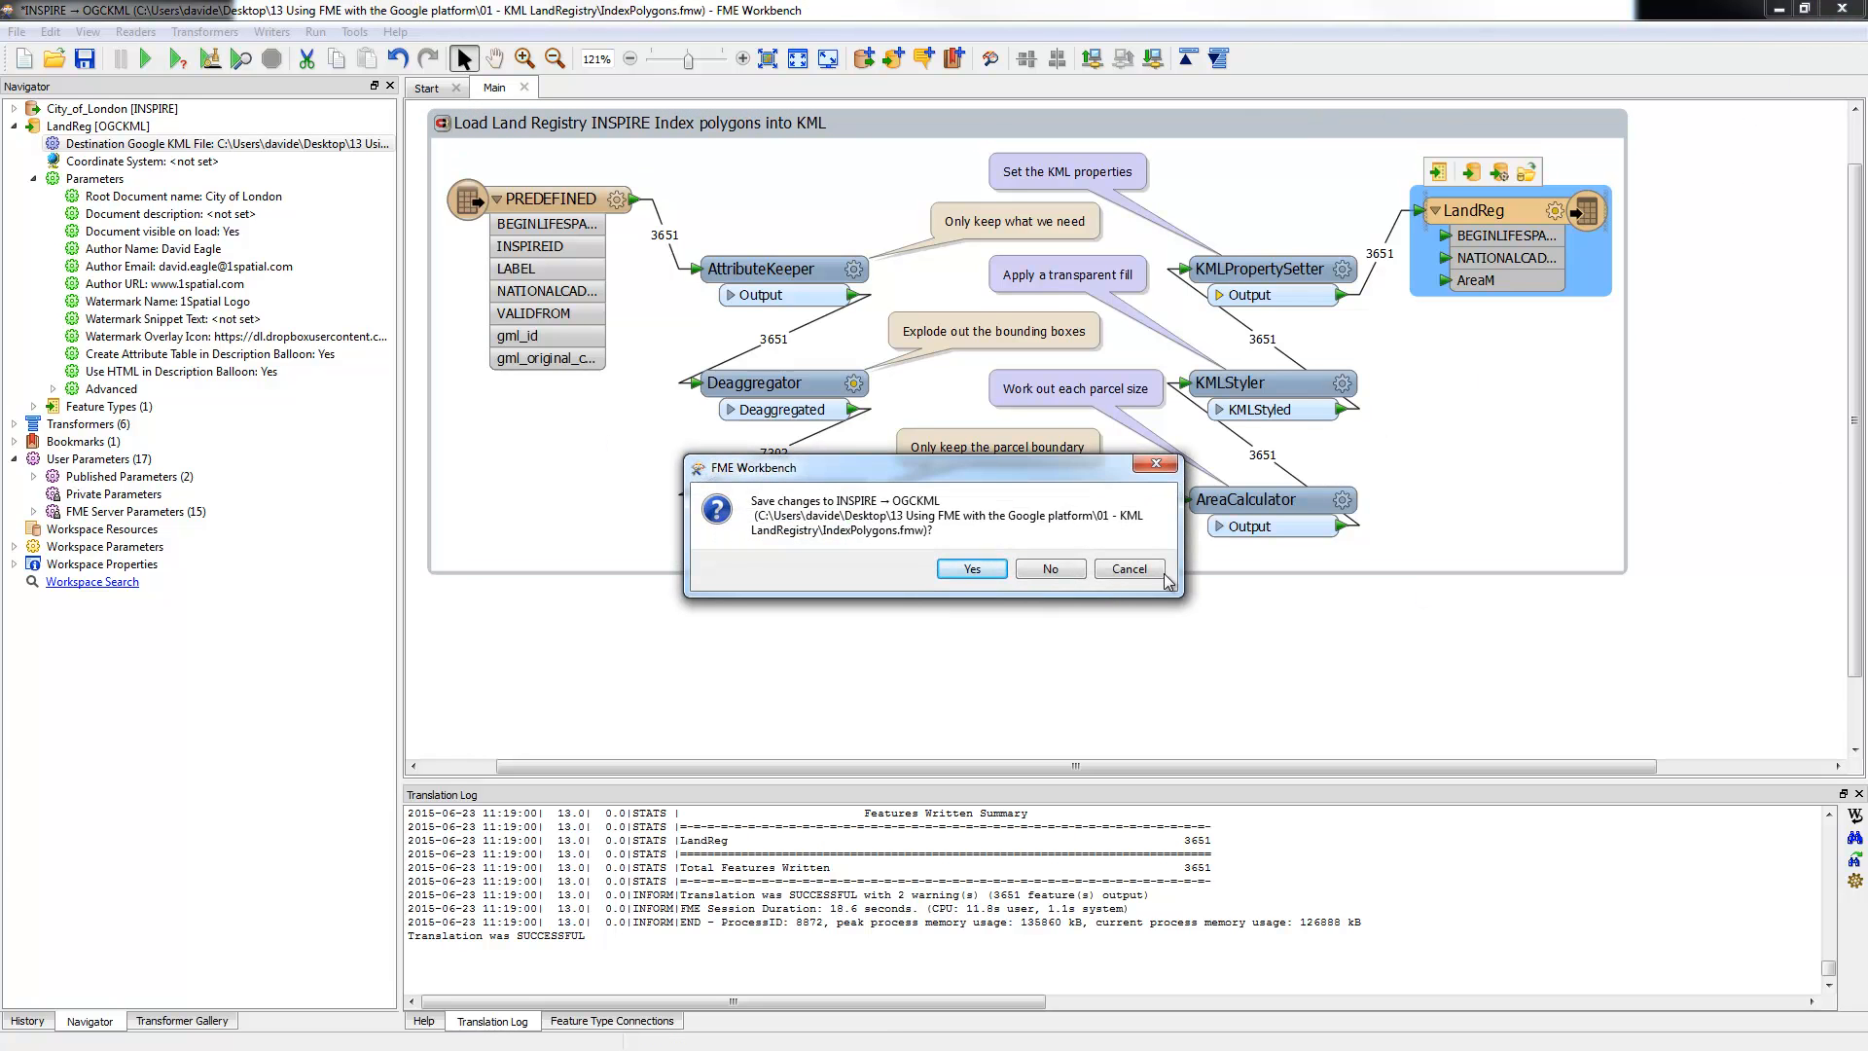
left_click(973, 569)
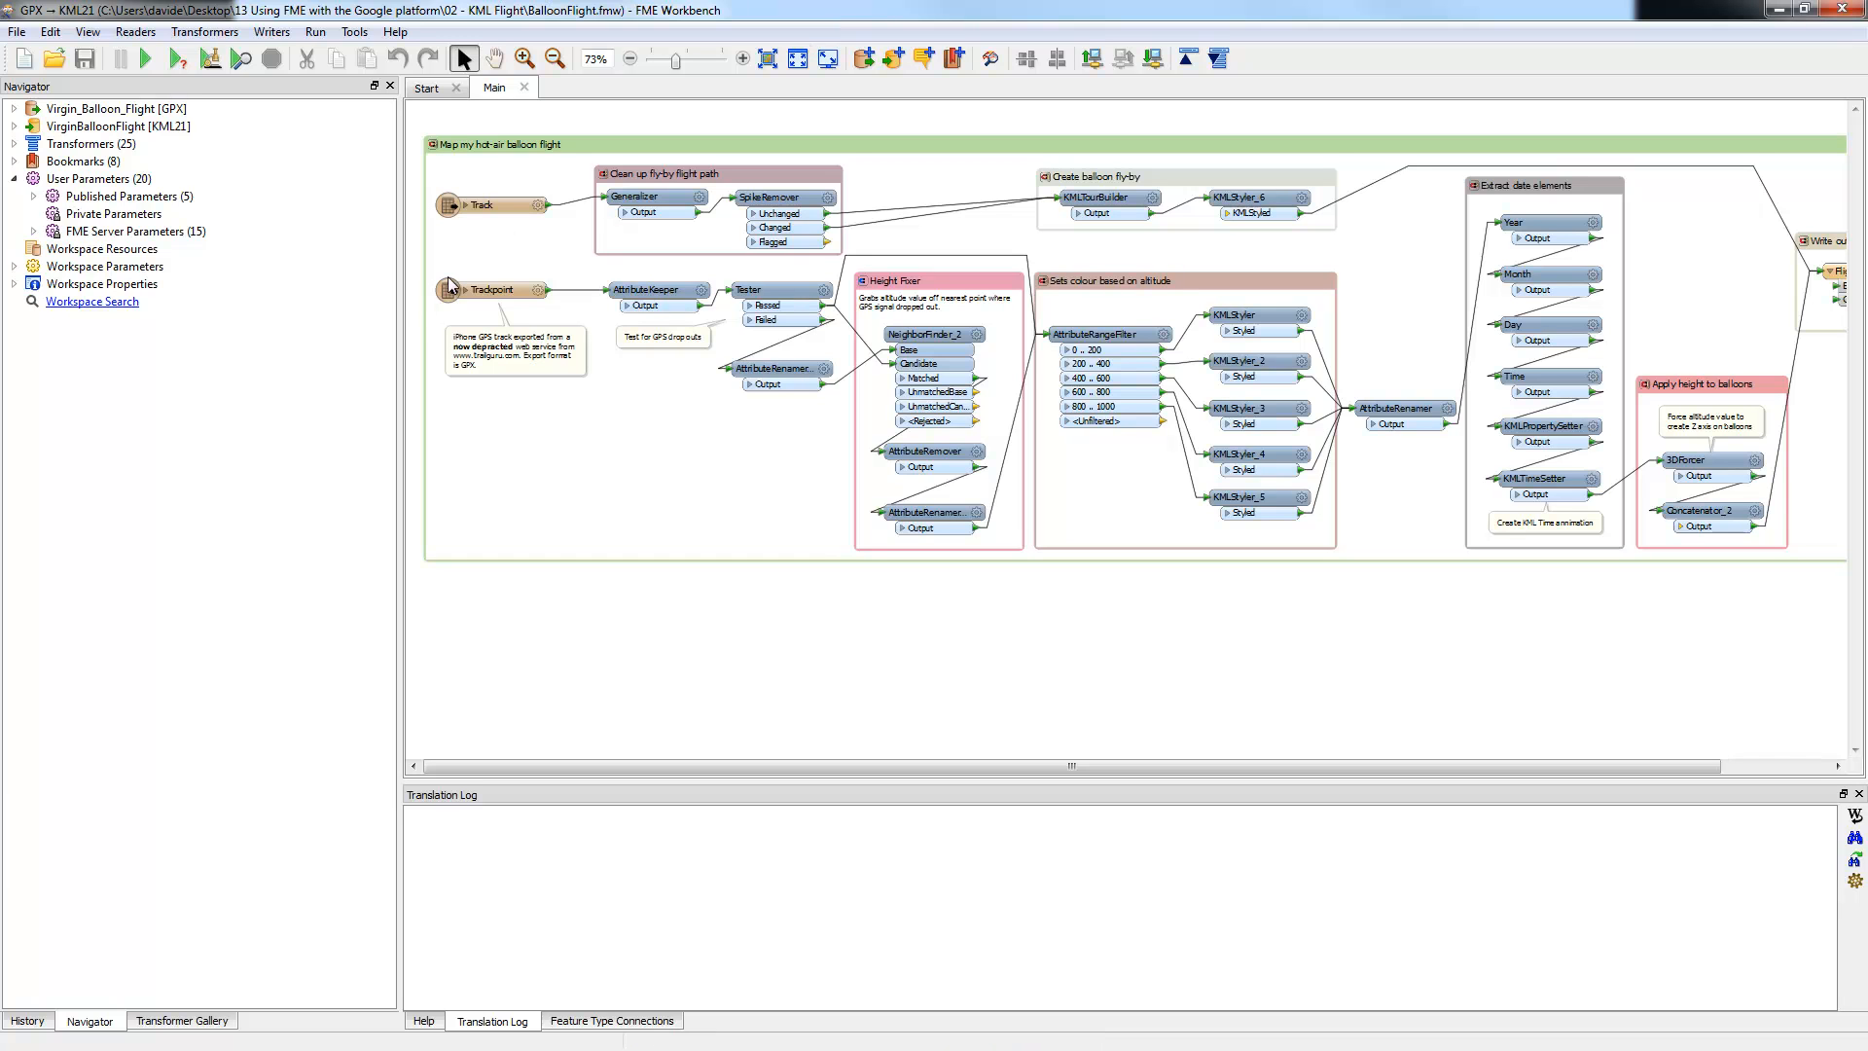
Step: Widen and zoom the canvas, then bring the 02 - KML Flight folder with Virgin_Balloon_Flight.gpx into view
left_click_drag(400, 299, 277, 299)
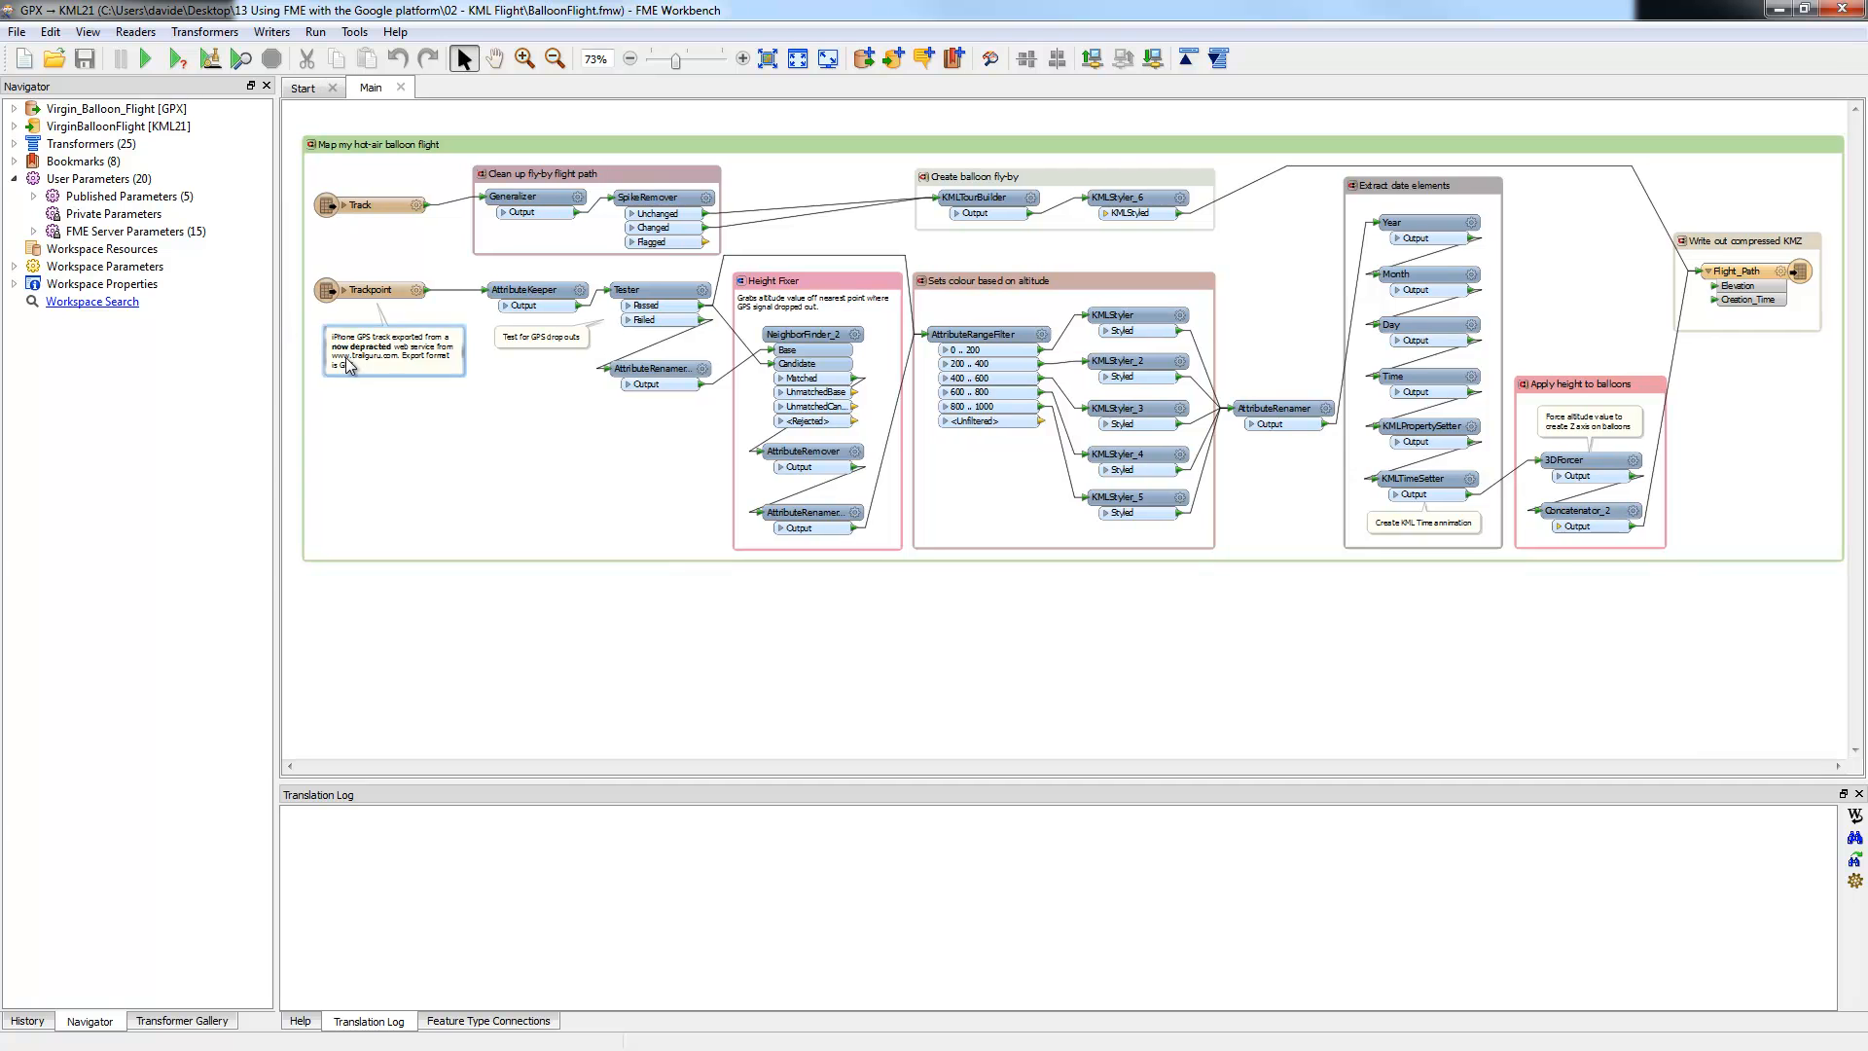
scroll(356, 243, "up", 1)
scroll(356, 244, "up", 2)
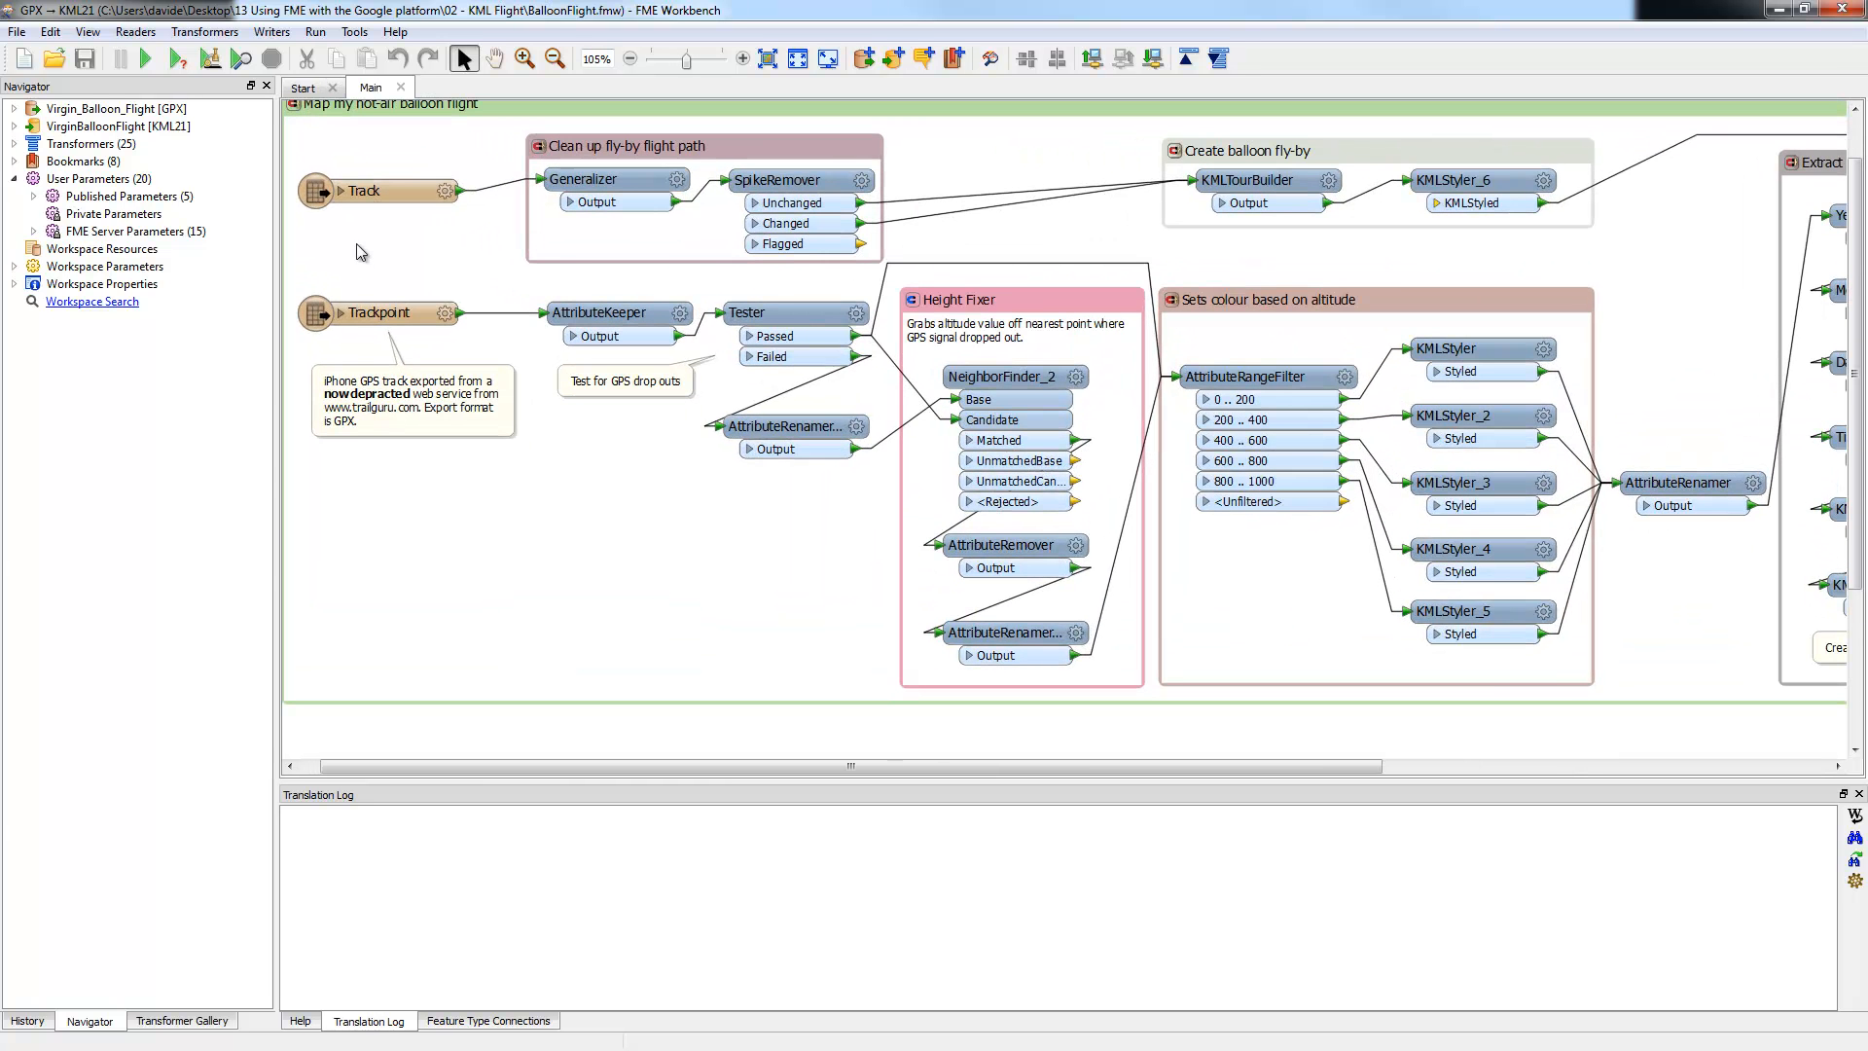
left_click_drag(749, 766, 730, 766)
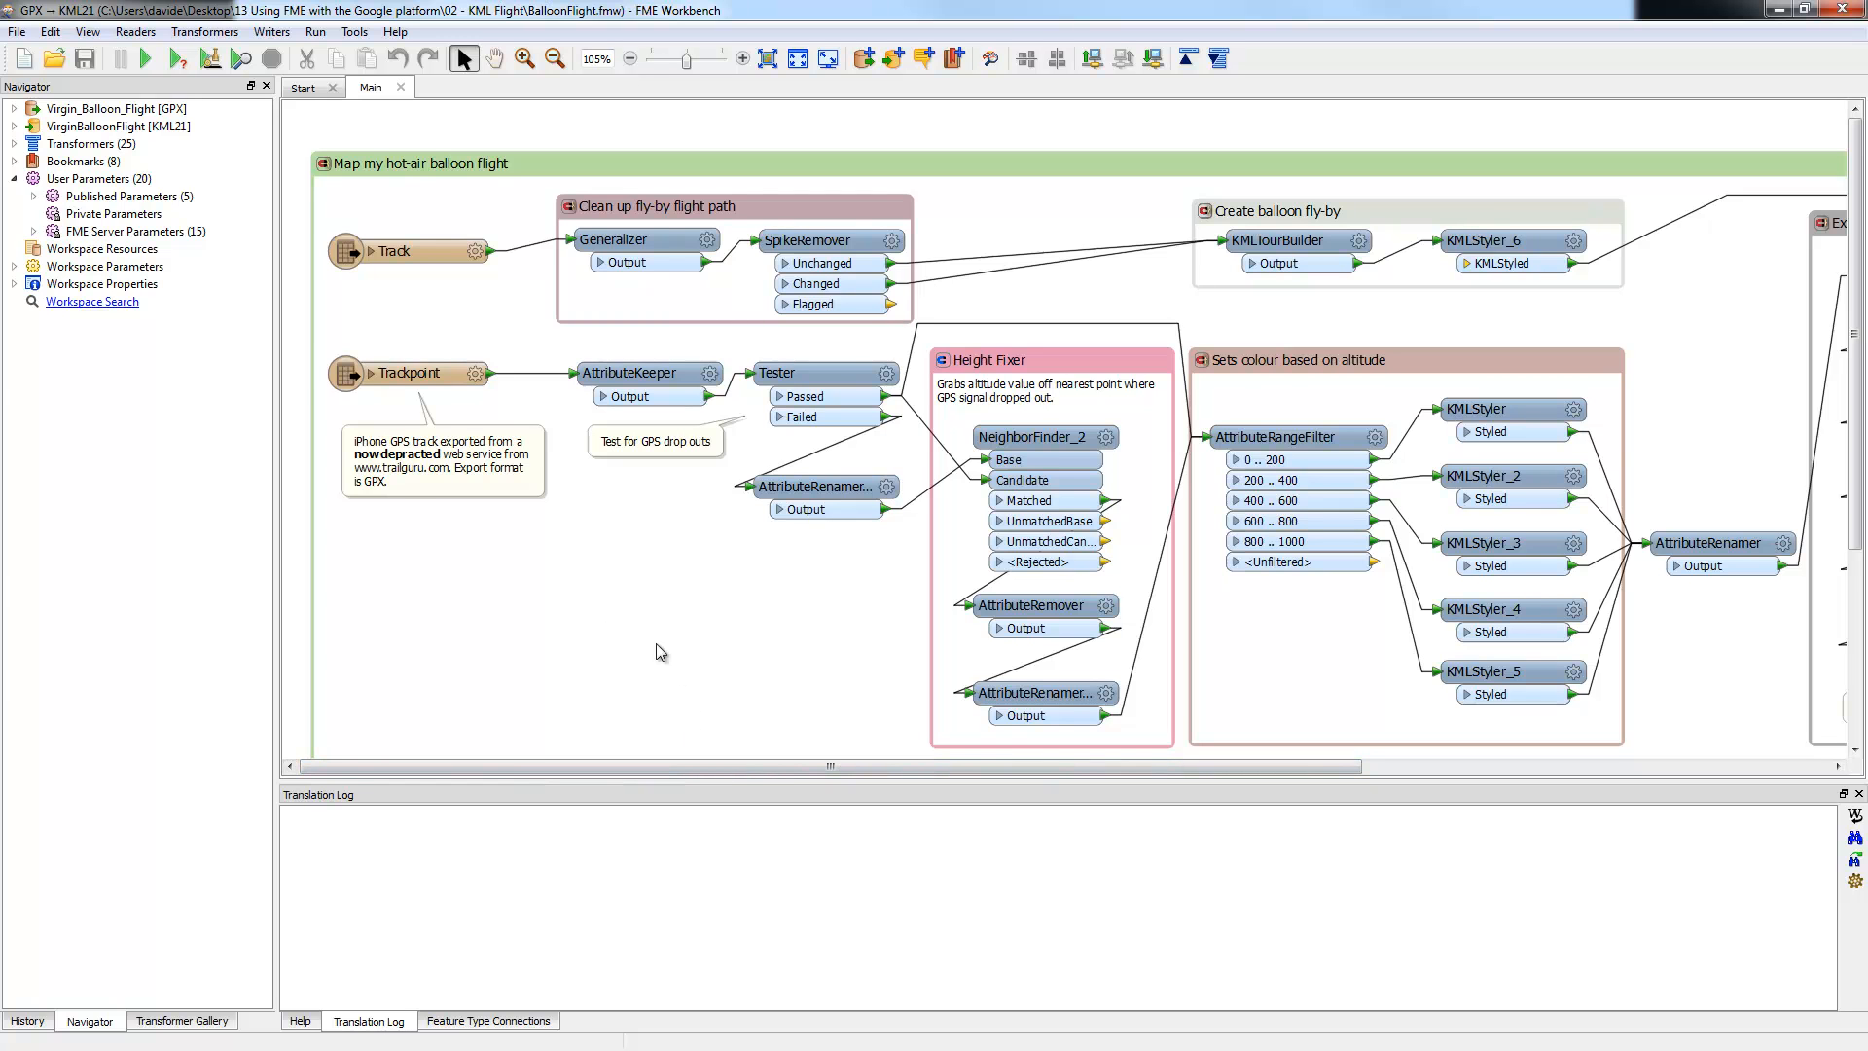
scroll(396, 507, "up", 1)
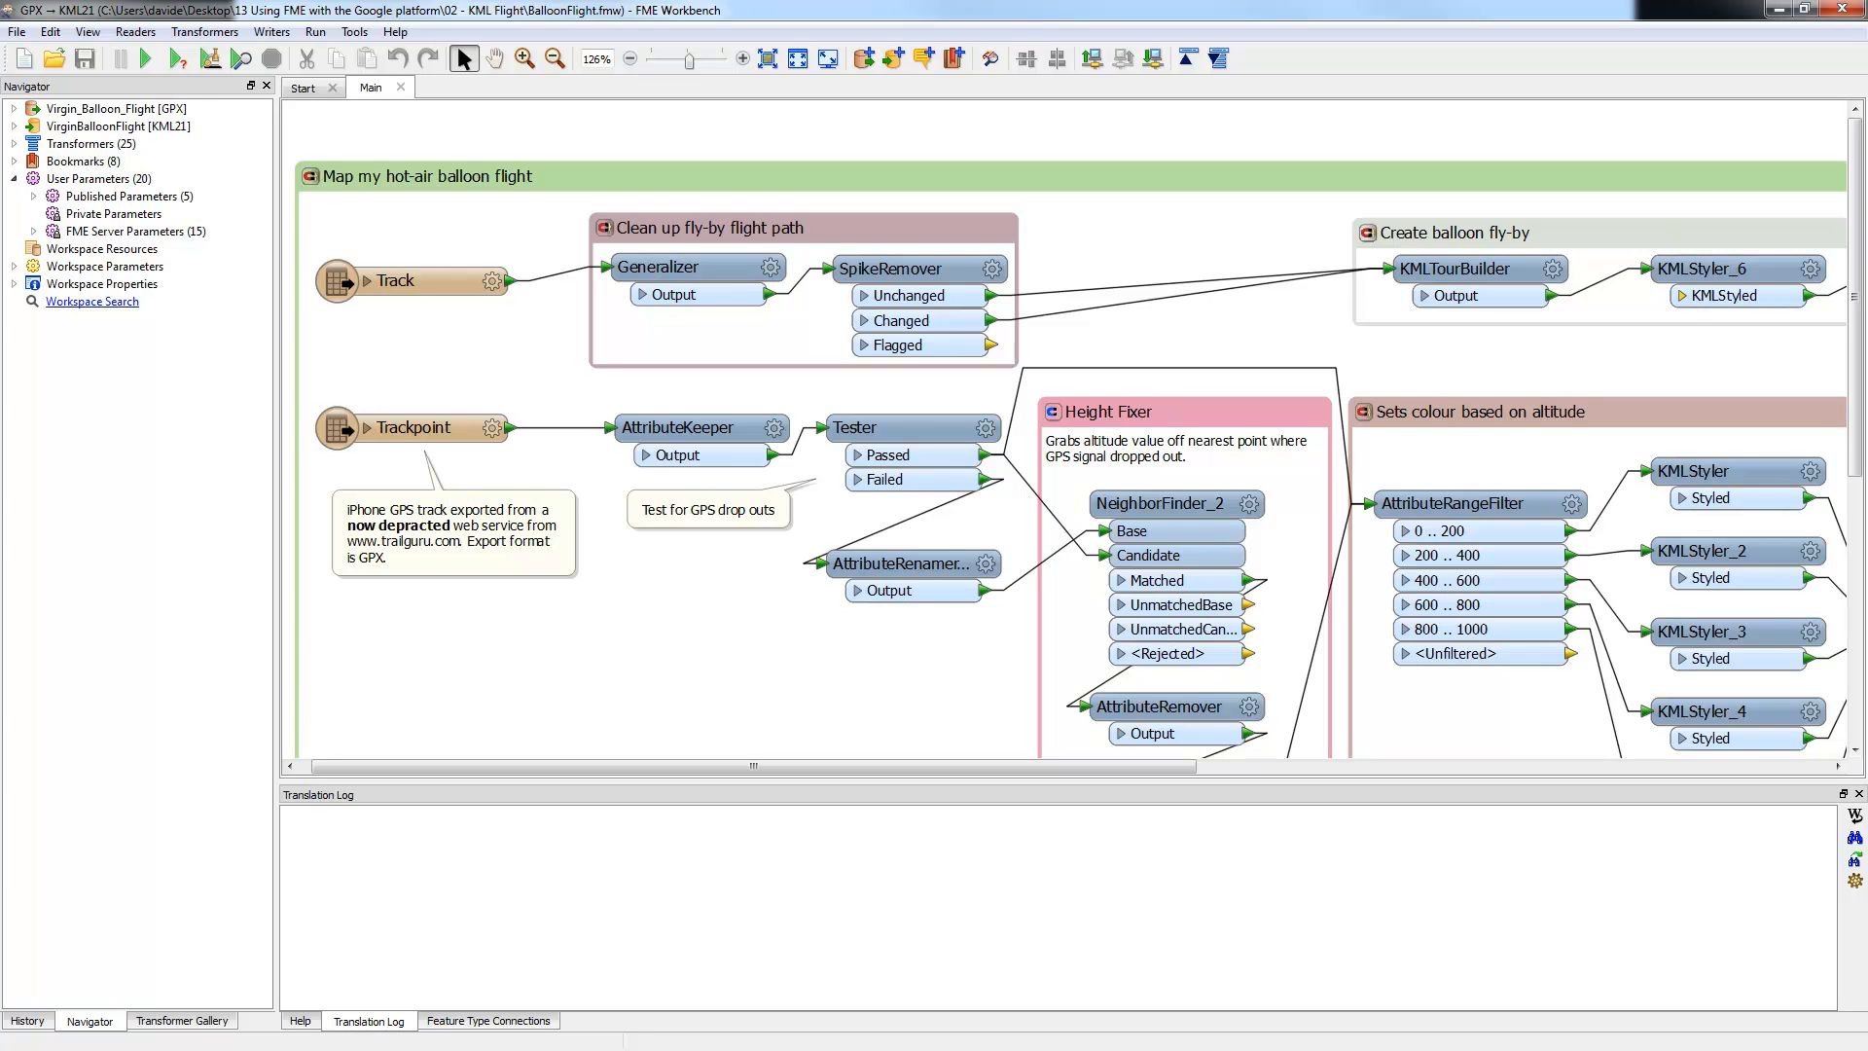
key("alt+Tab")
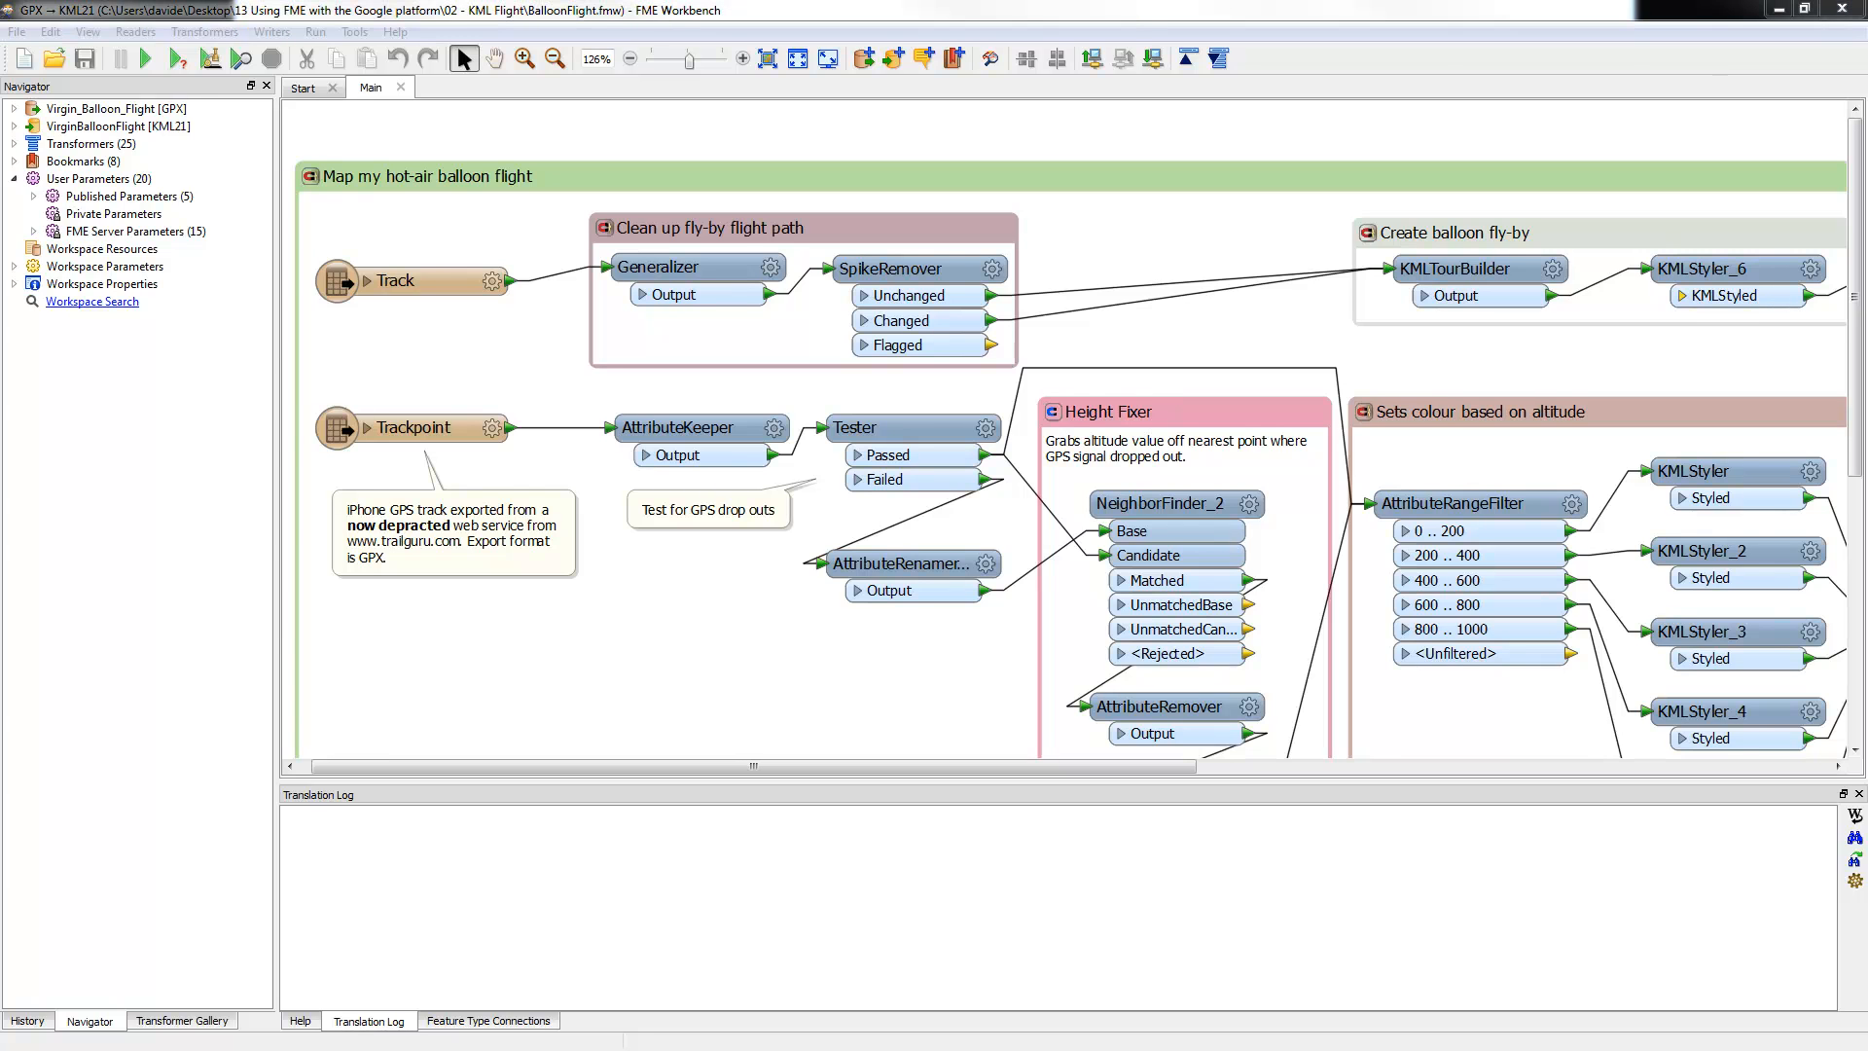
left_click_drag(0, 456, 533, 506)
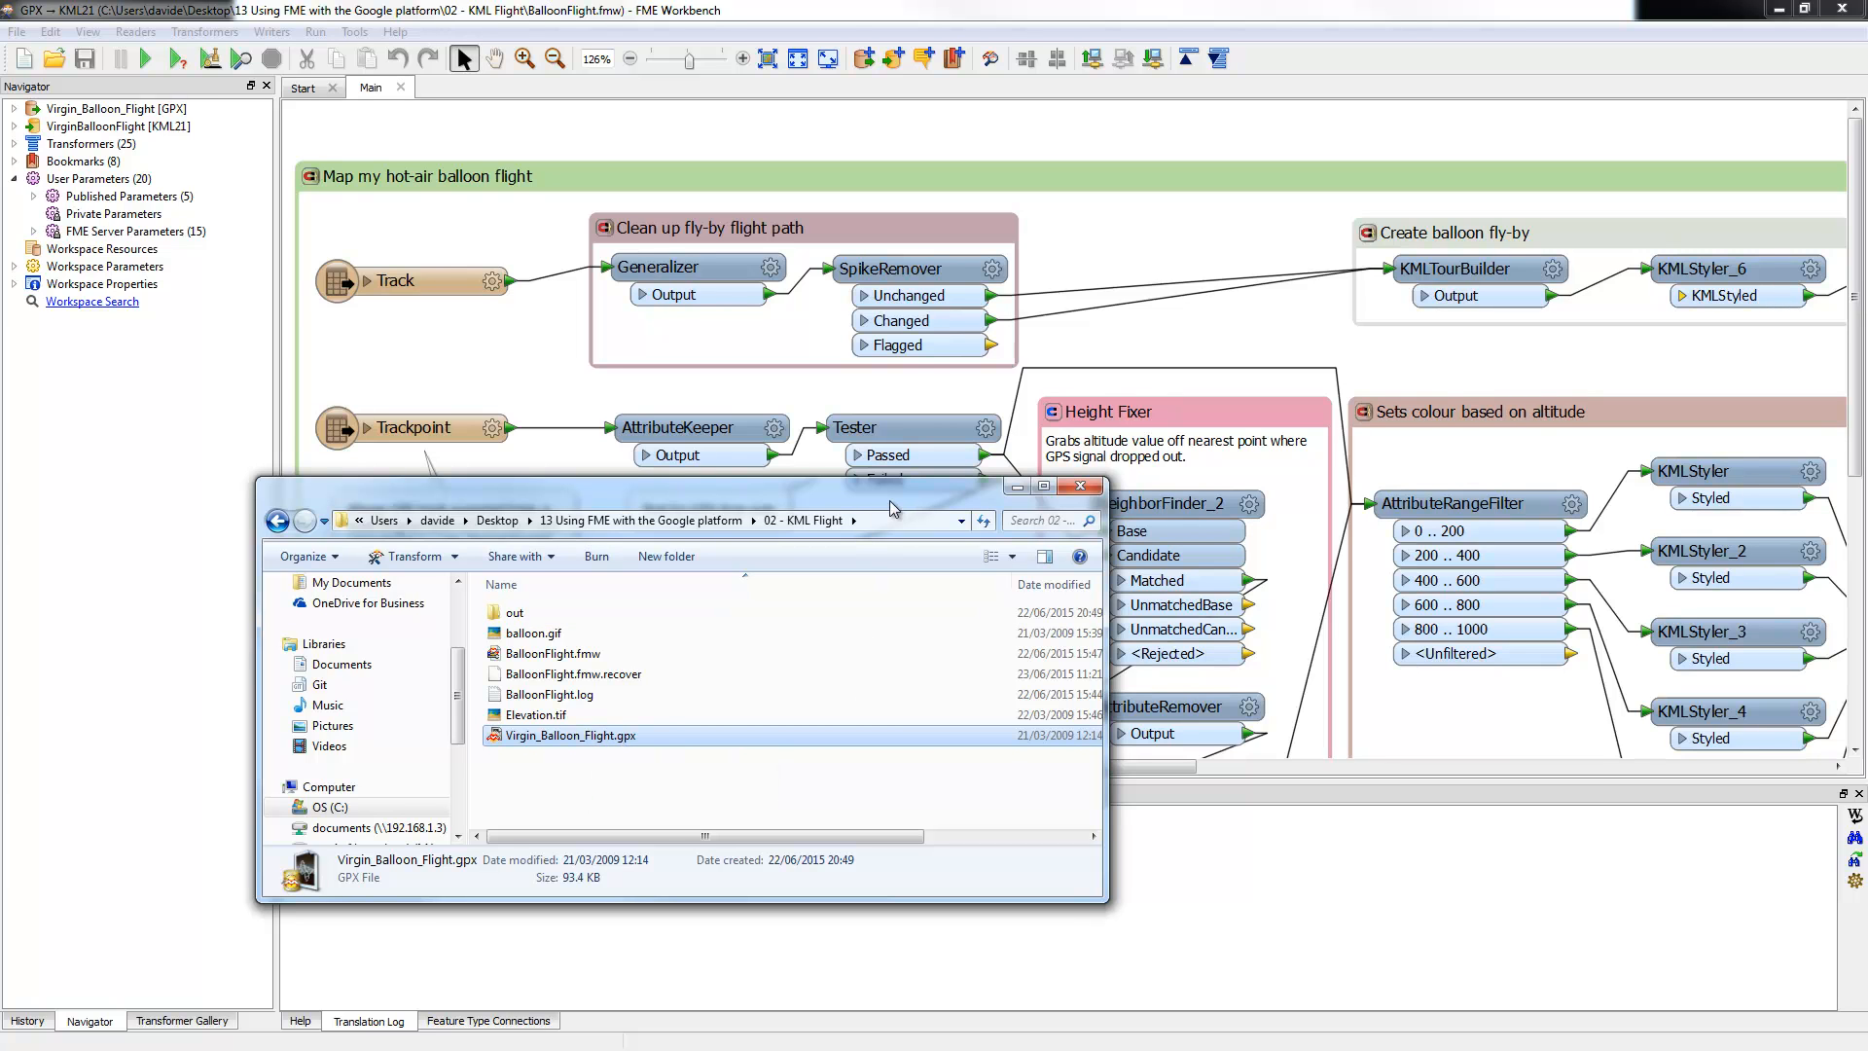
Step: Move the file browser aside and inspect the Track reader and its Passed/Failed connections
left_click_drag(889, 496, 654, 493)
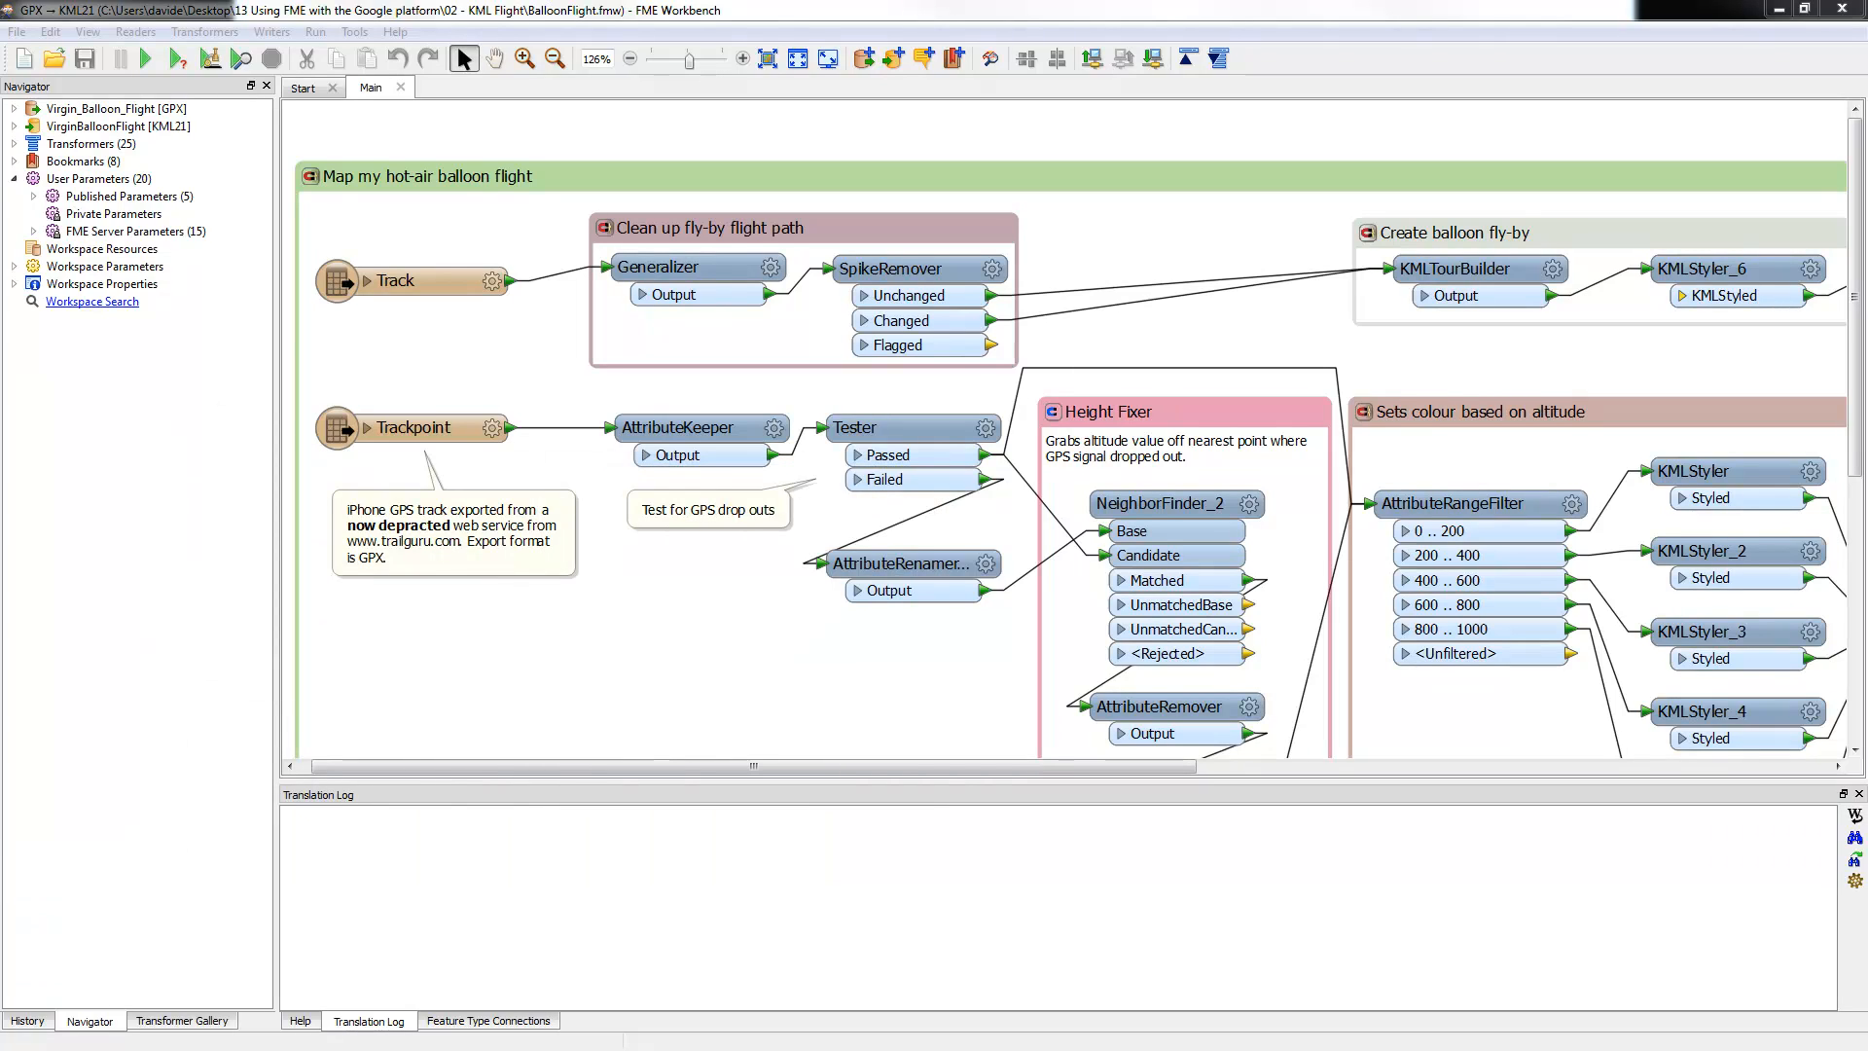
left_click(447, 294)
left_click(1023, 485)
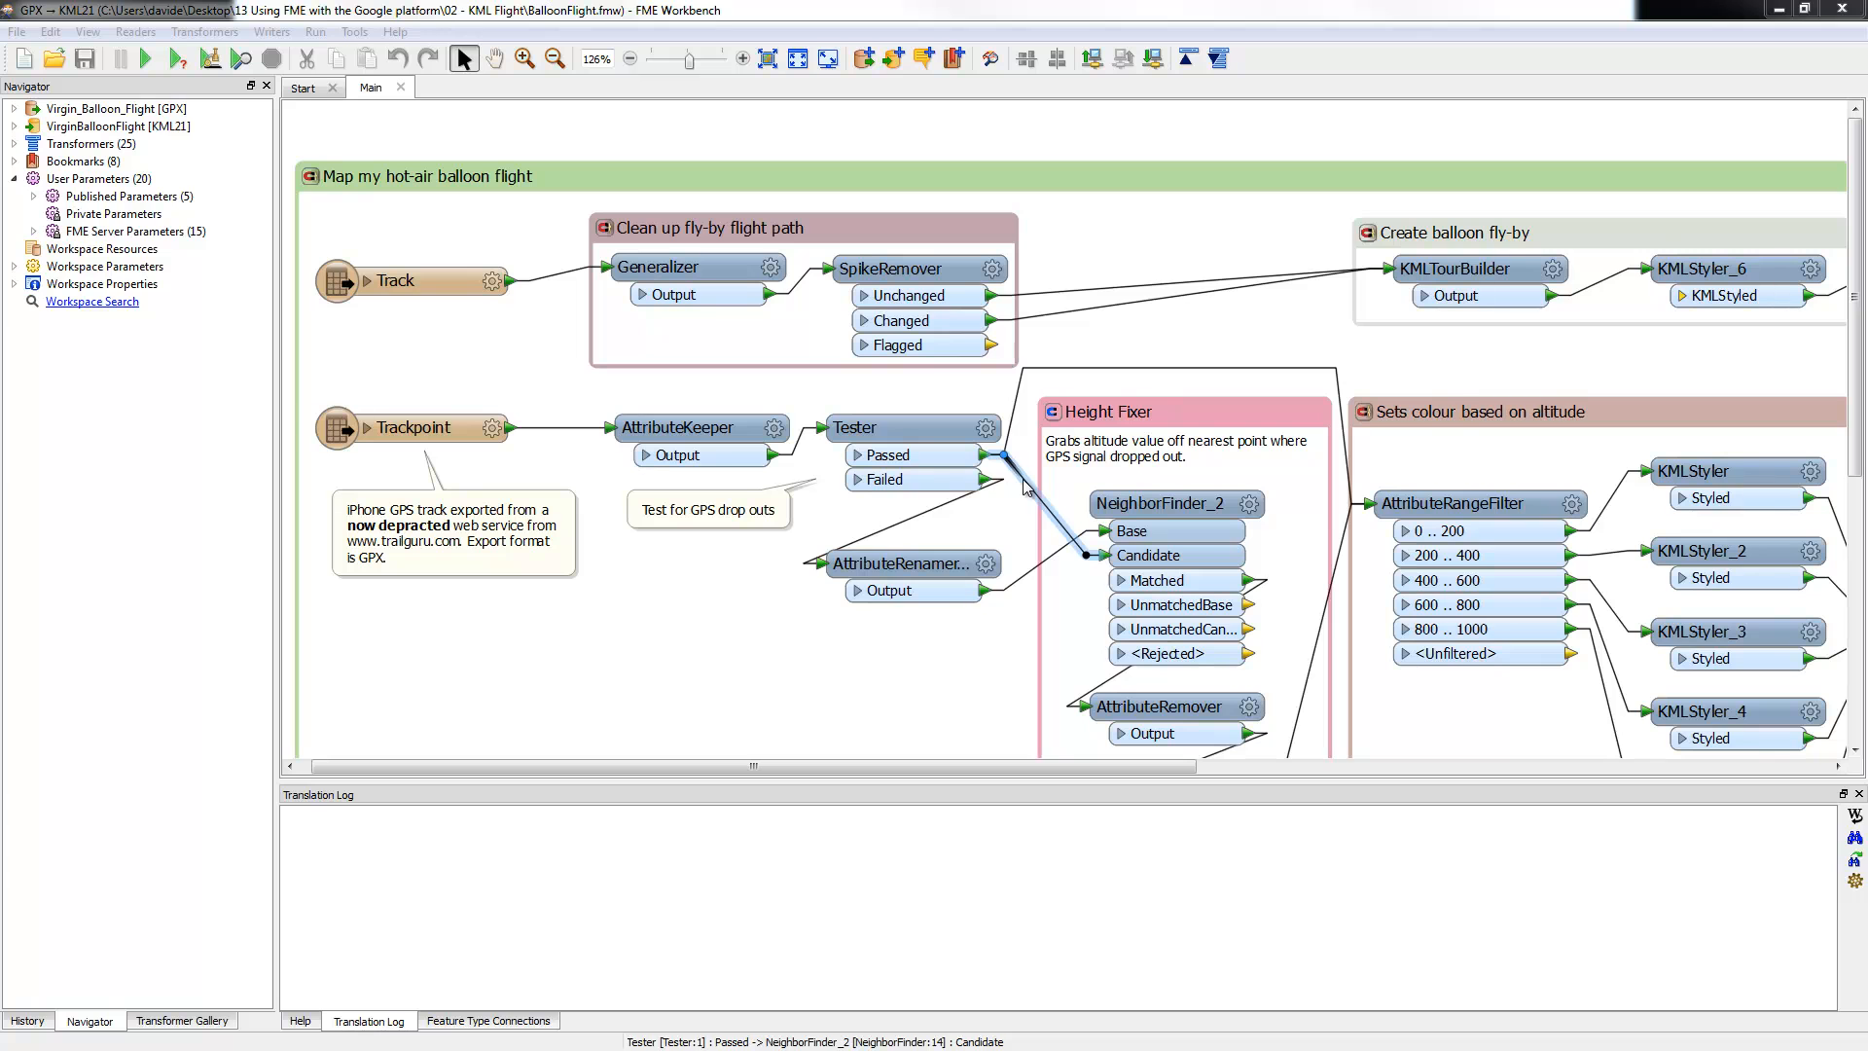
left_click(960, 497)
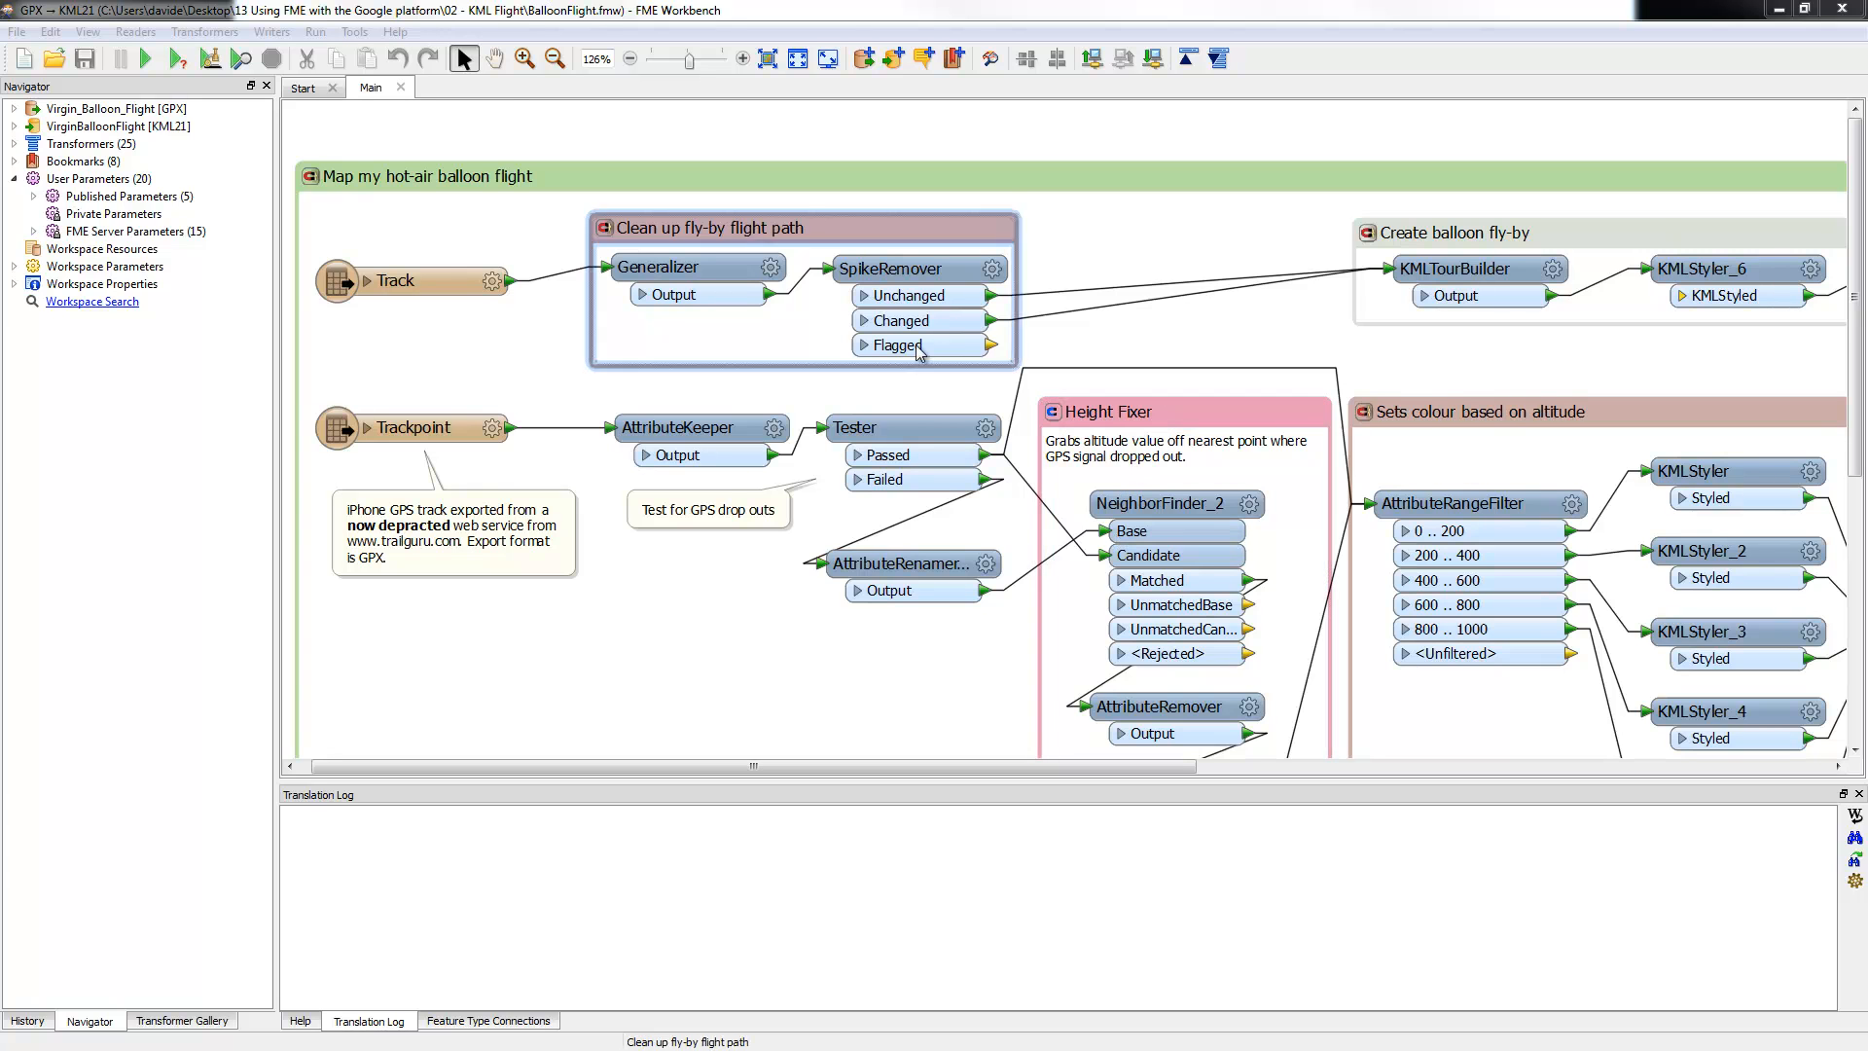
Step: Pan past the Height Fixer section to centre the altitude colouring section
left_click(494, 58)
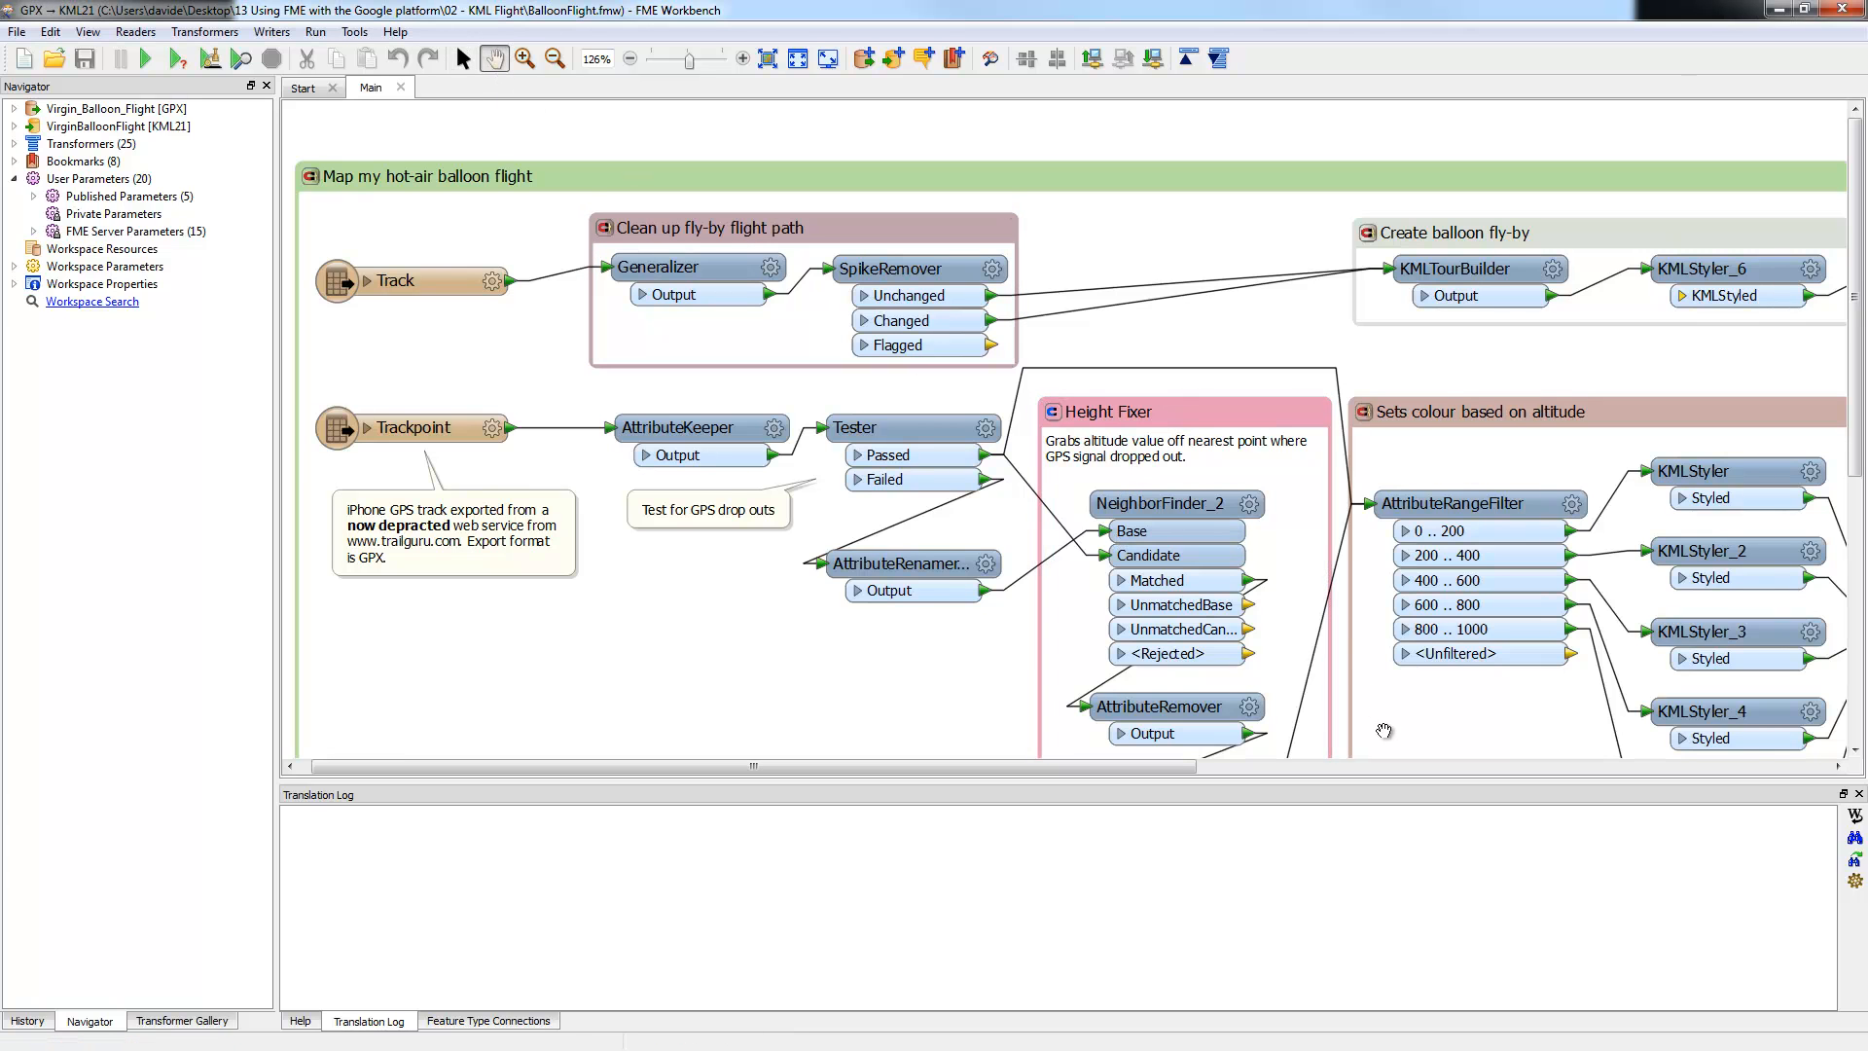
left_click_drag(1398, 735, 1388, 562)
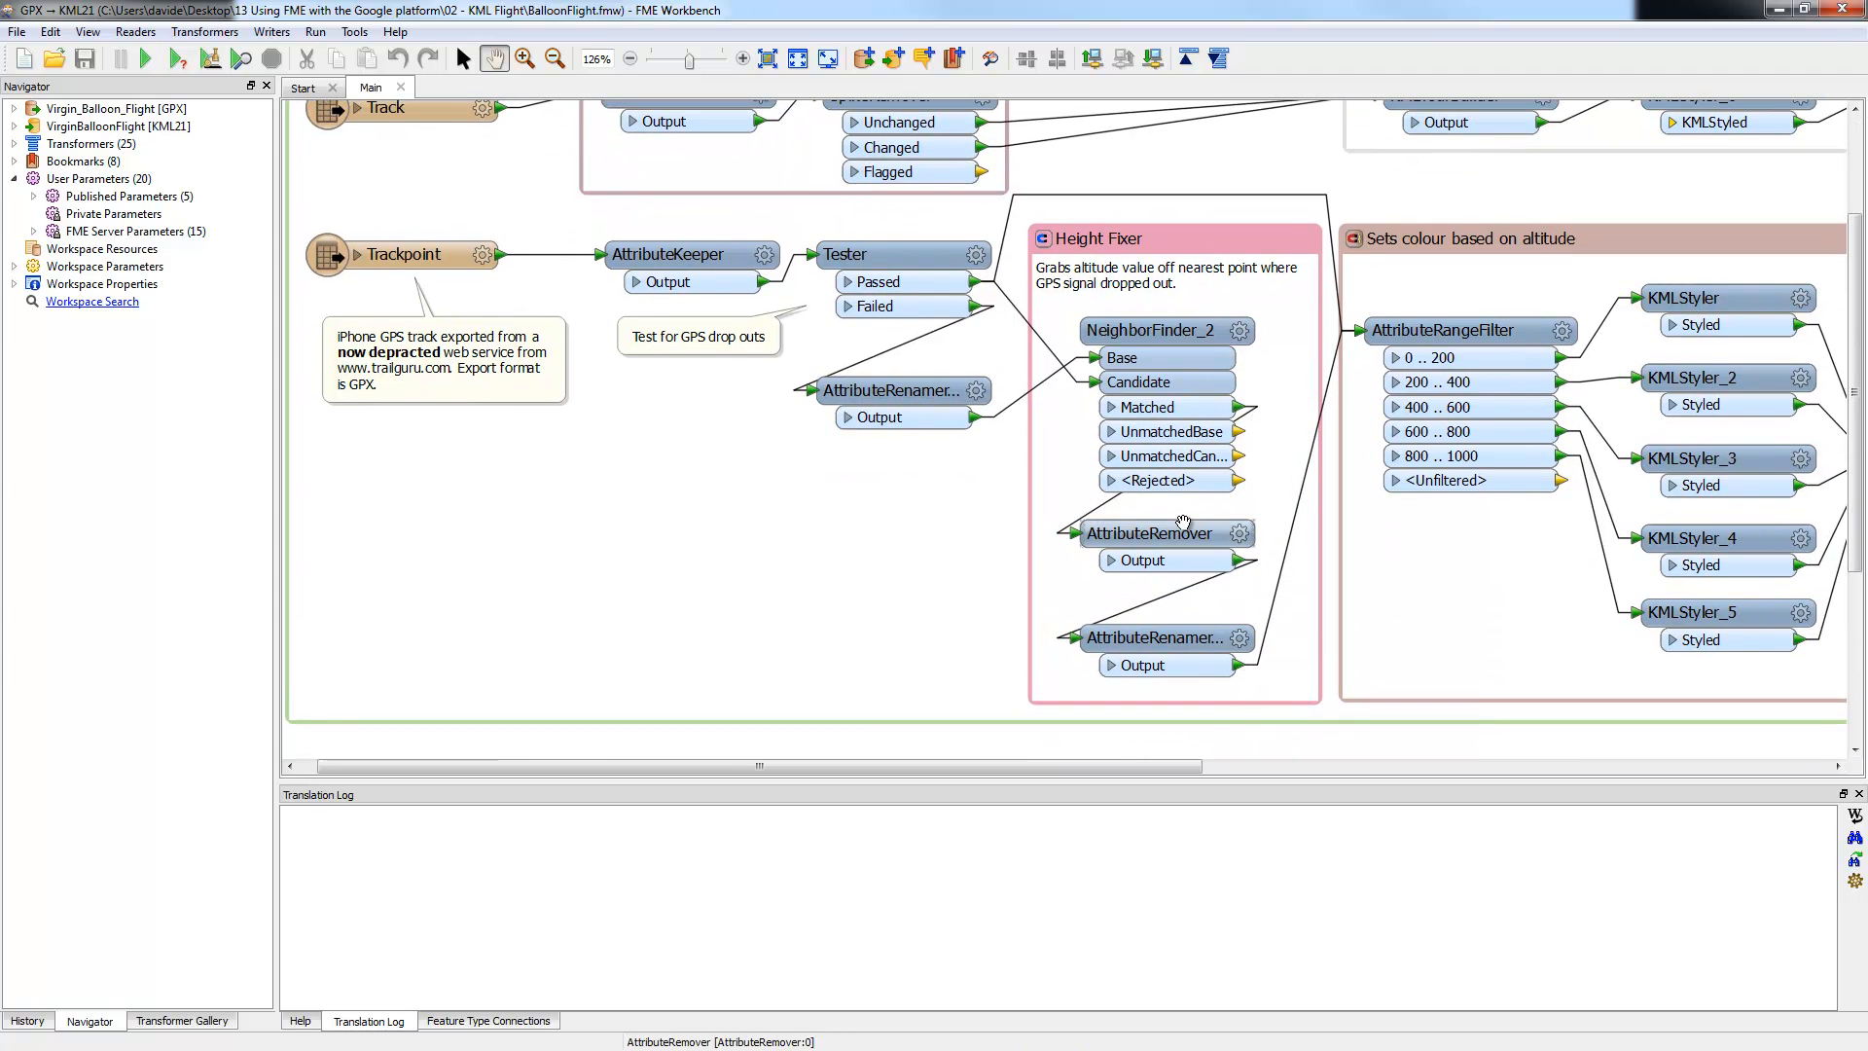
left_click_drag(1441, 621, 779, 607)
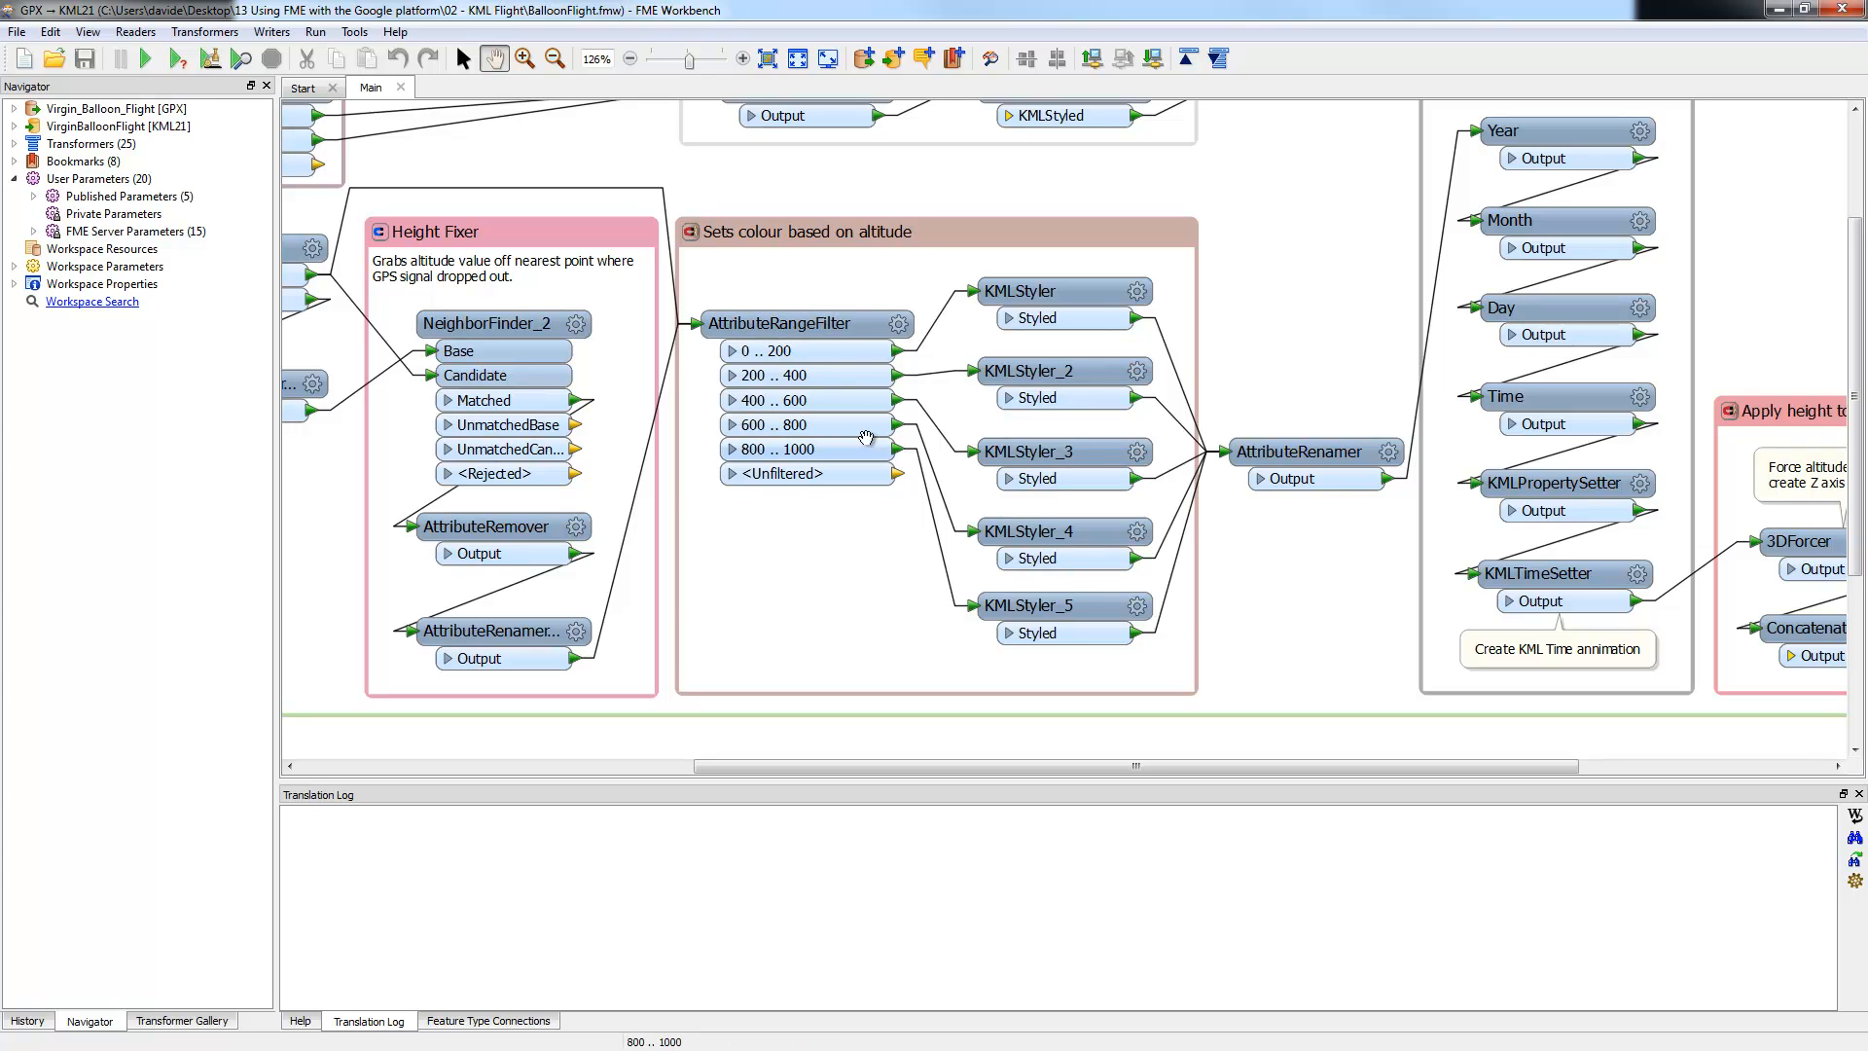
Step: Check AttributeRangeFilter's 0–1000 altitude ranges unchanged, then open the first KMLStyler's parameters
left_click(463, 58)
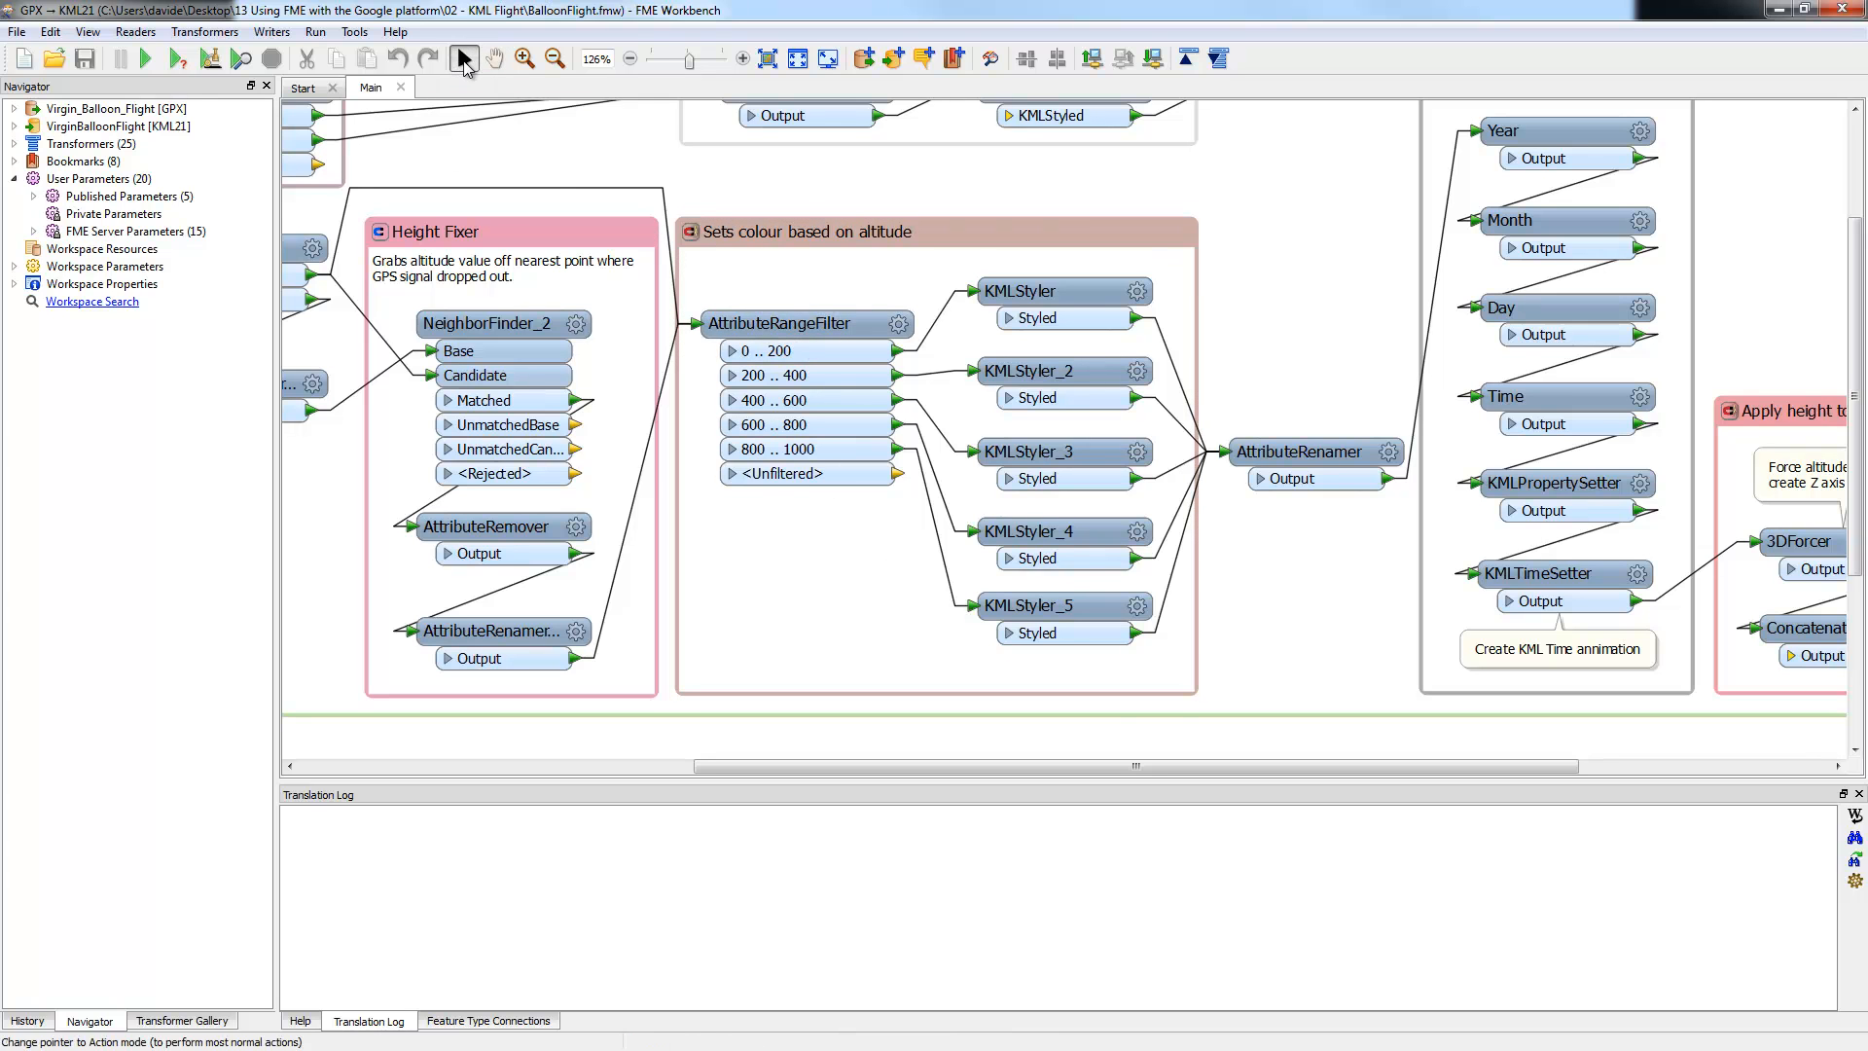
left_click(898, 323)
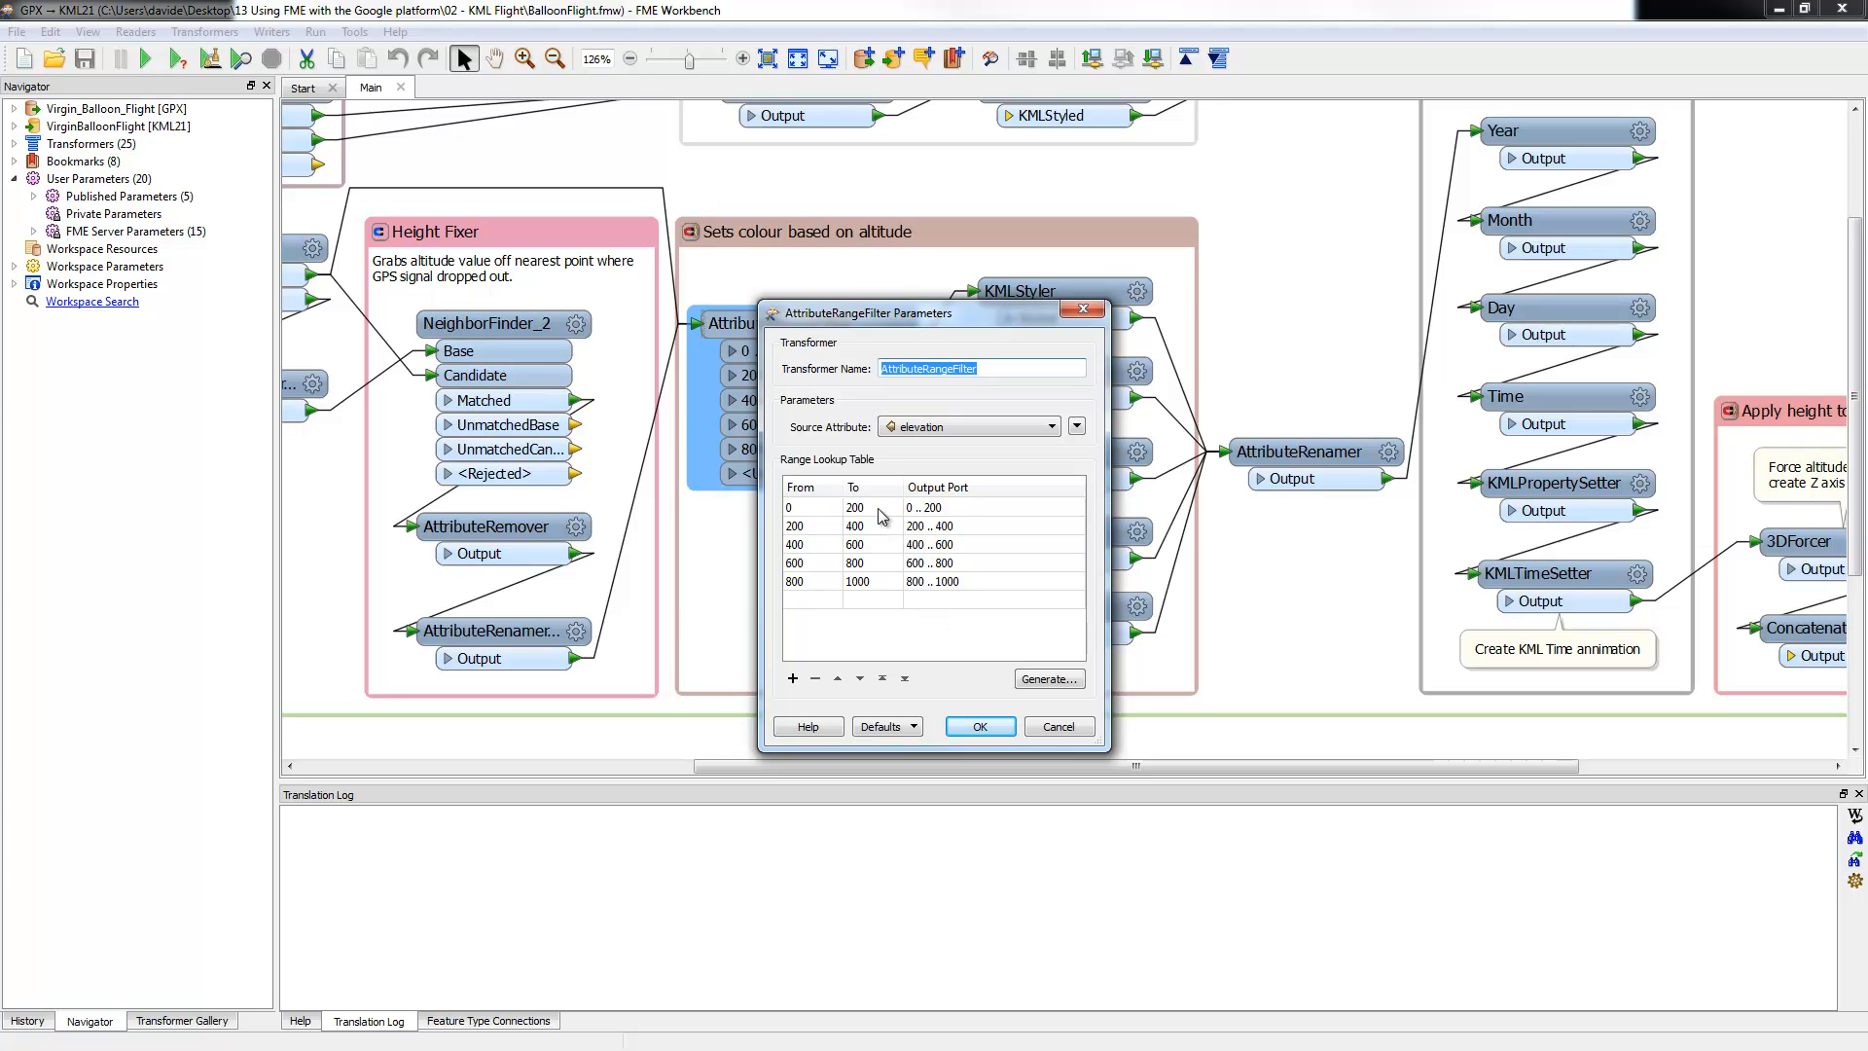
left_click(980, 726)
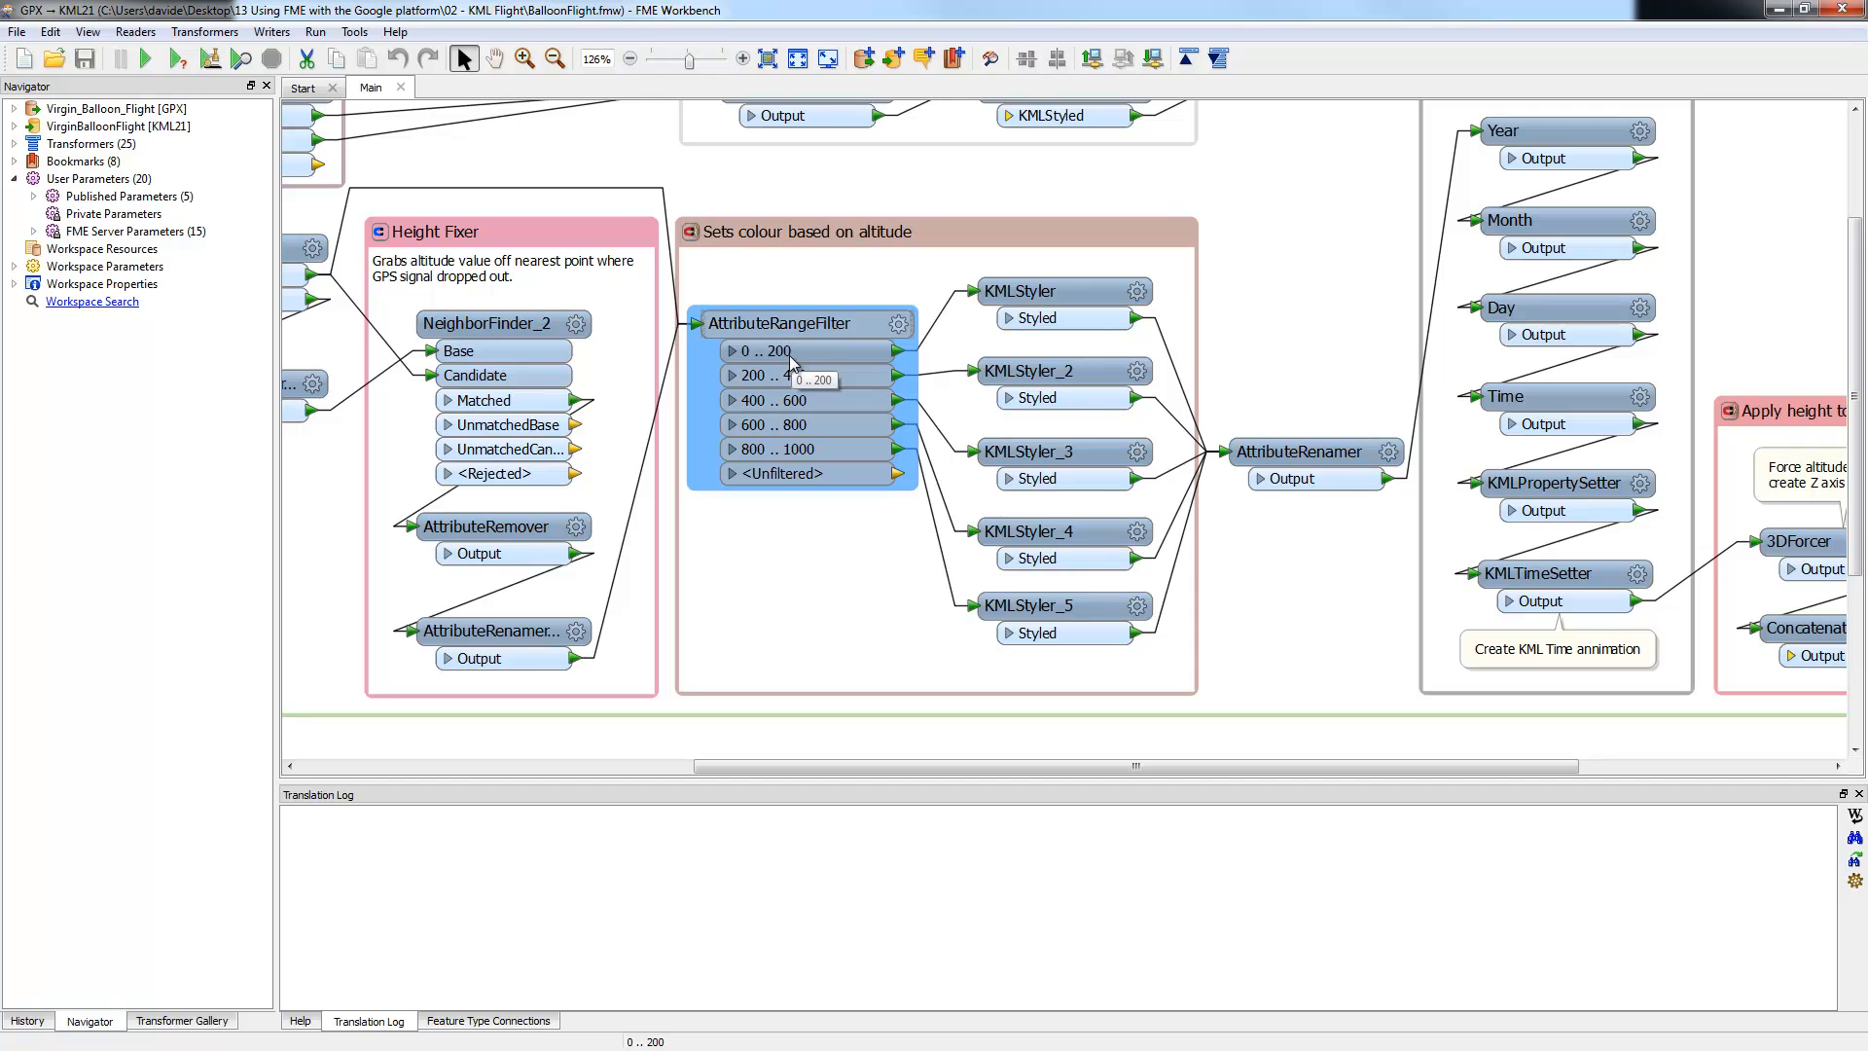
left_click(1137, 291)
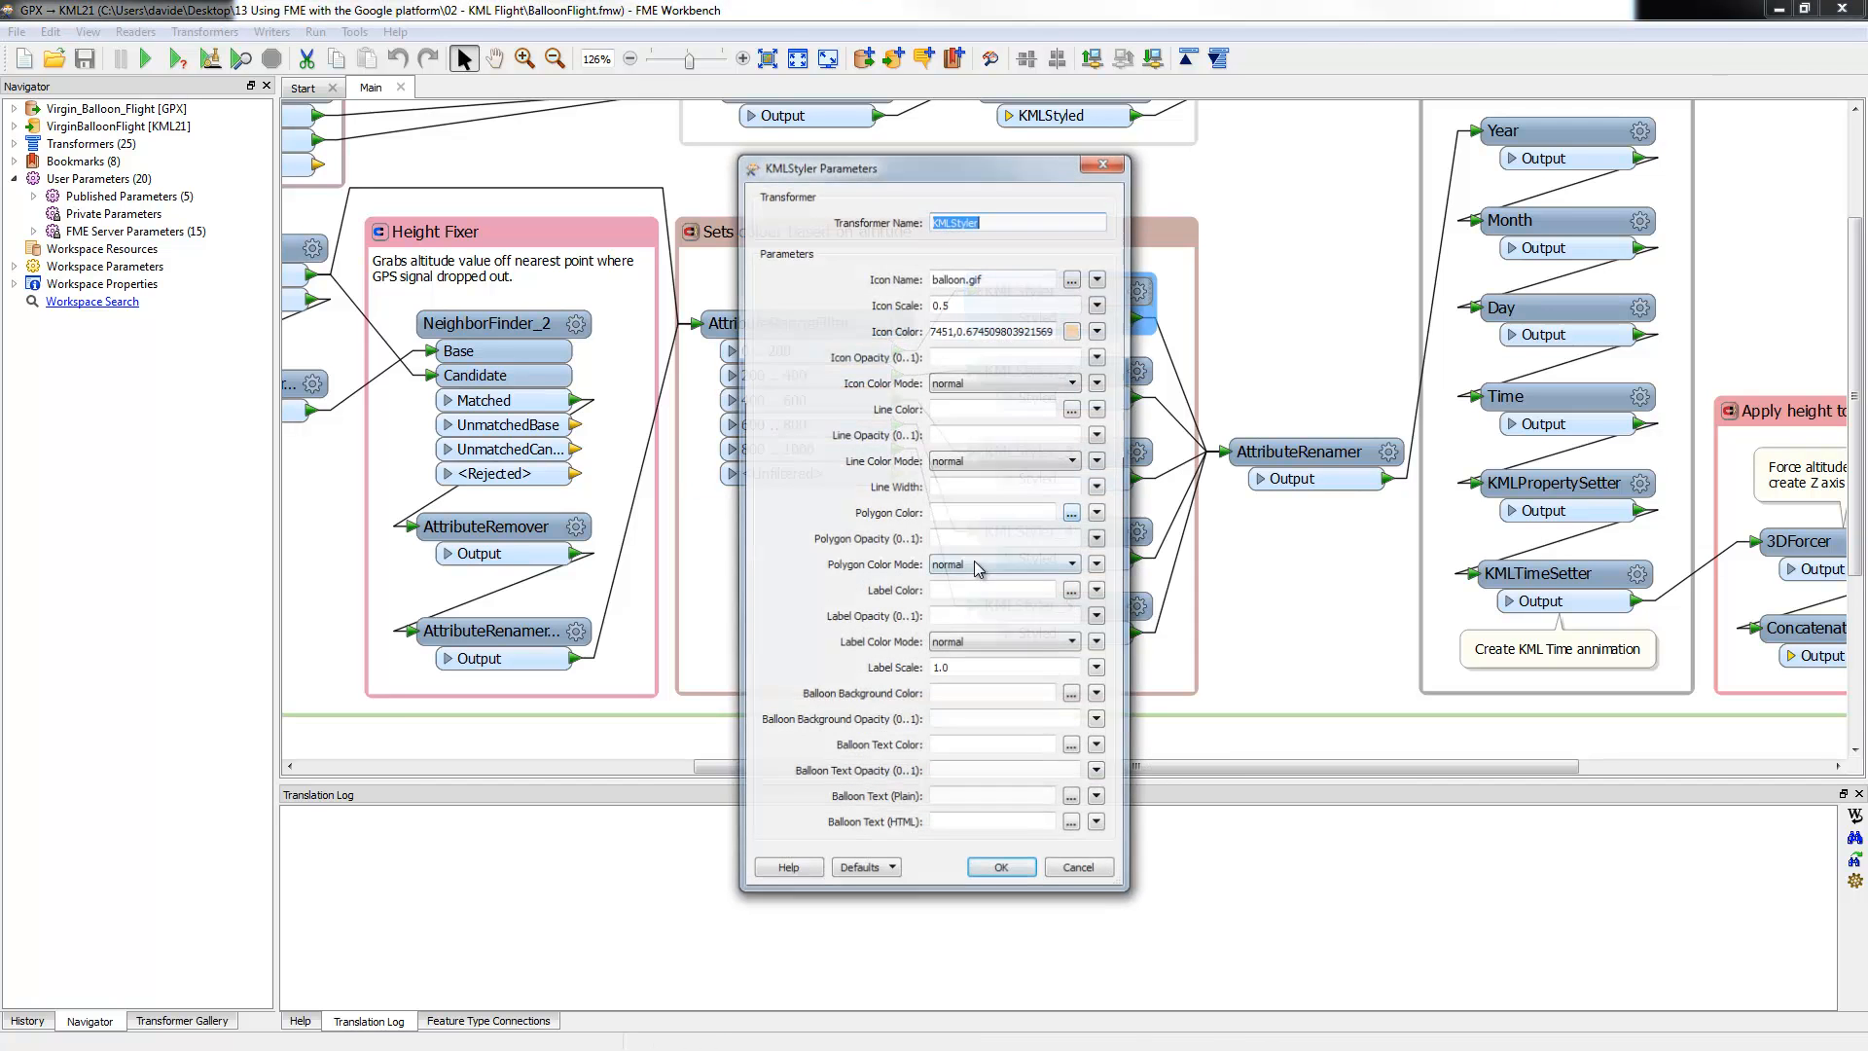
Step: Move to the Icon Name field holding balloon.gif to view that image in Paint
key("Tab")
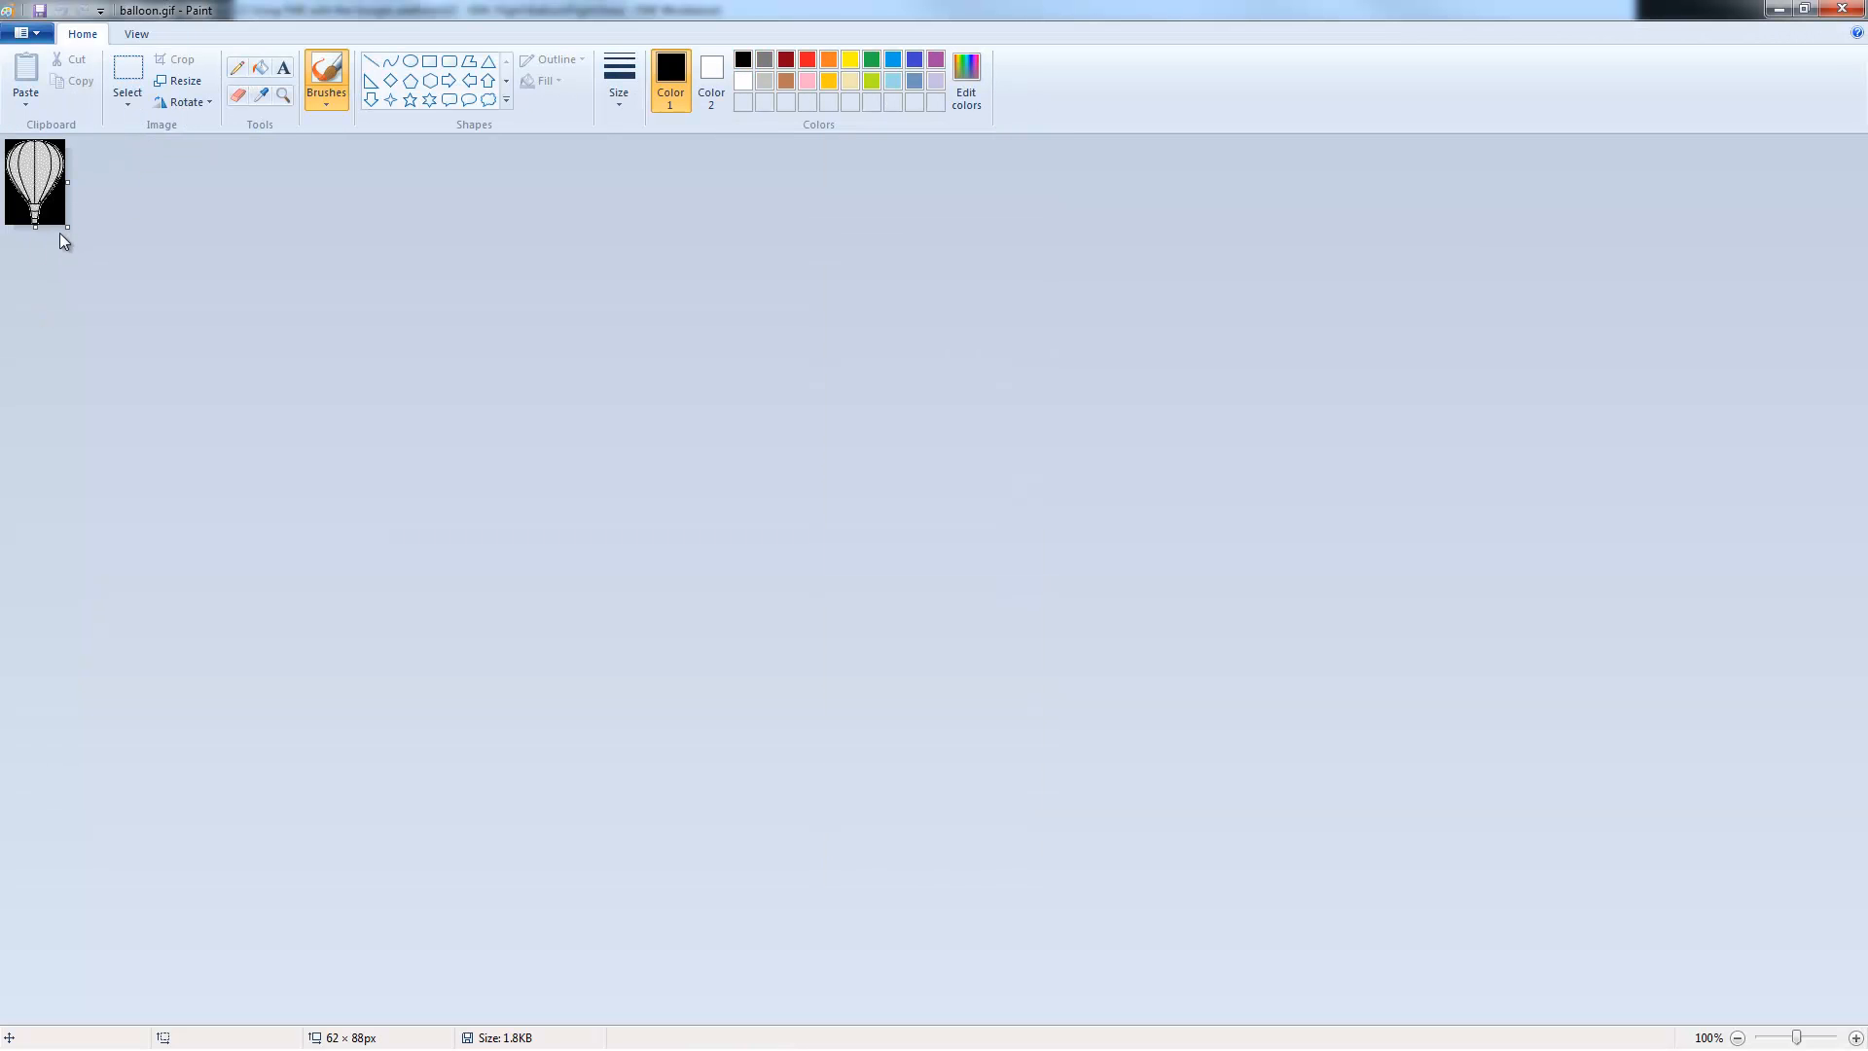
Step: View the balloon icon at 500% in Paint, then close Paint
scroll(25, 195, "up", 4)
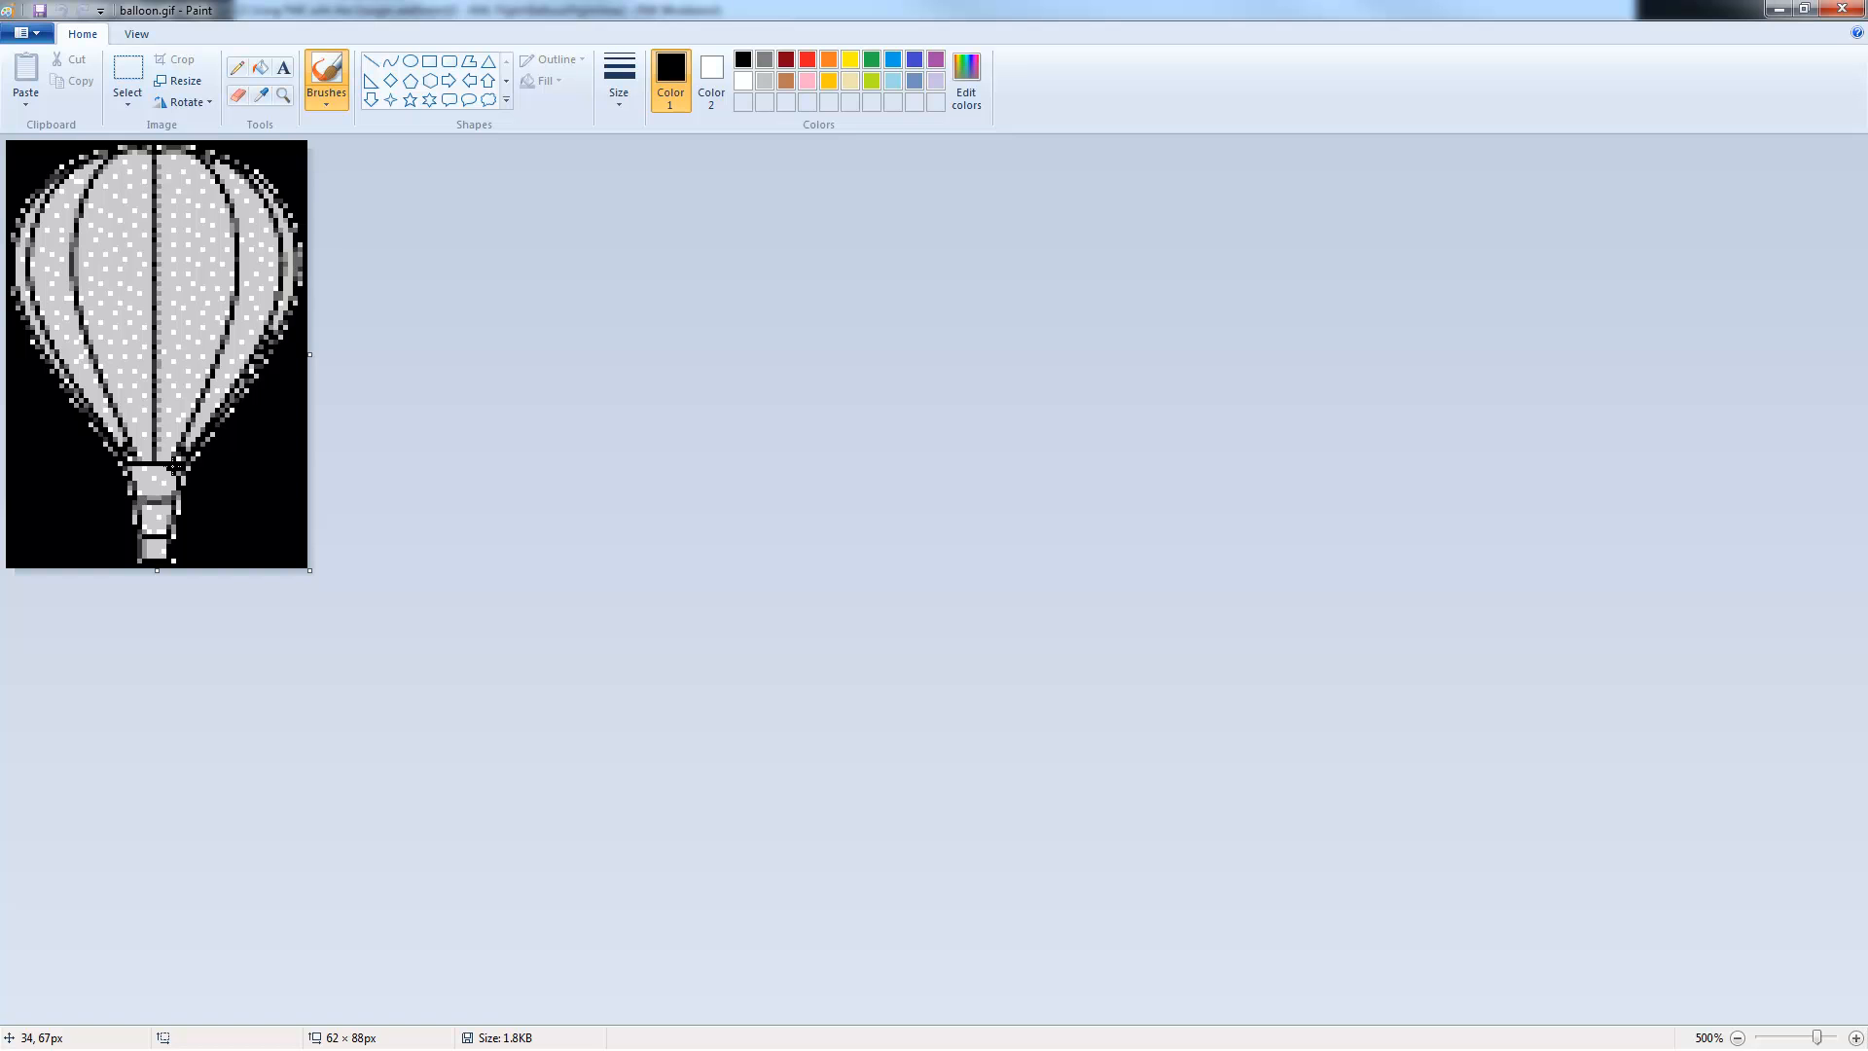
left_click(1842, 12)
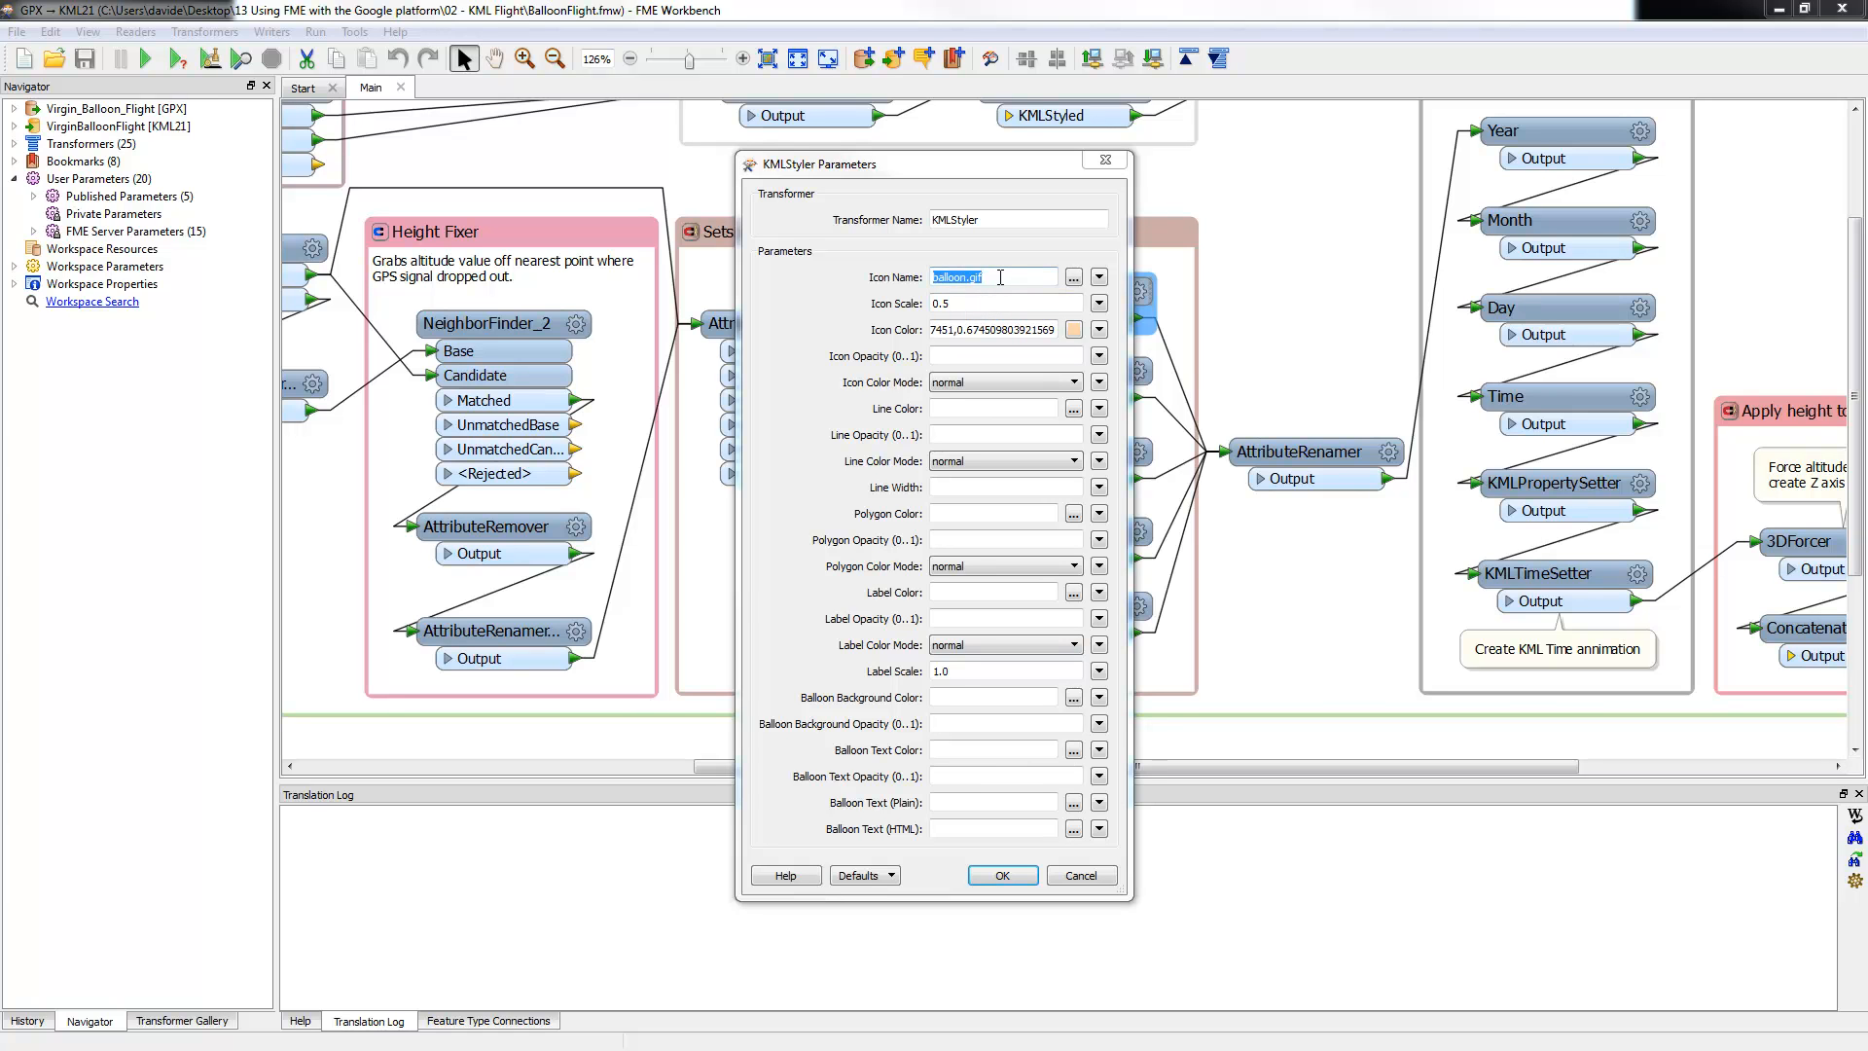
Step: Accept the first KMLStyler, then compare KMLStyler_2 and KMLStyler_5 balloon.gif colours and deselect
left_click(1001, 880)
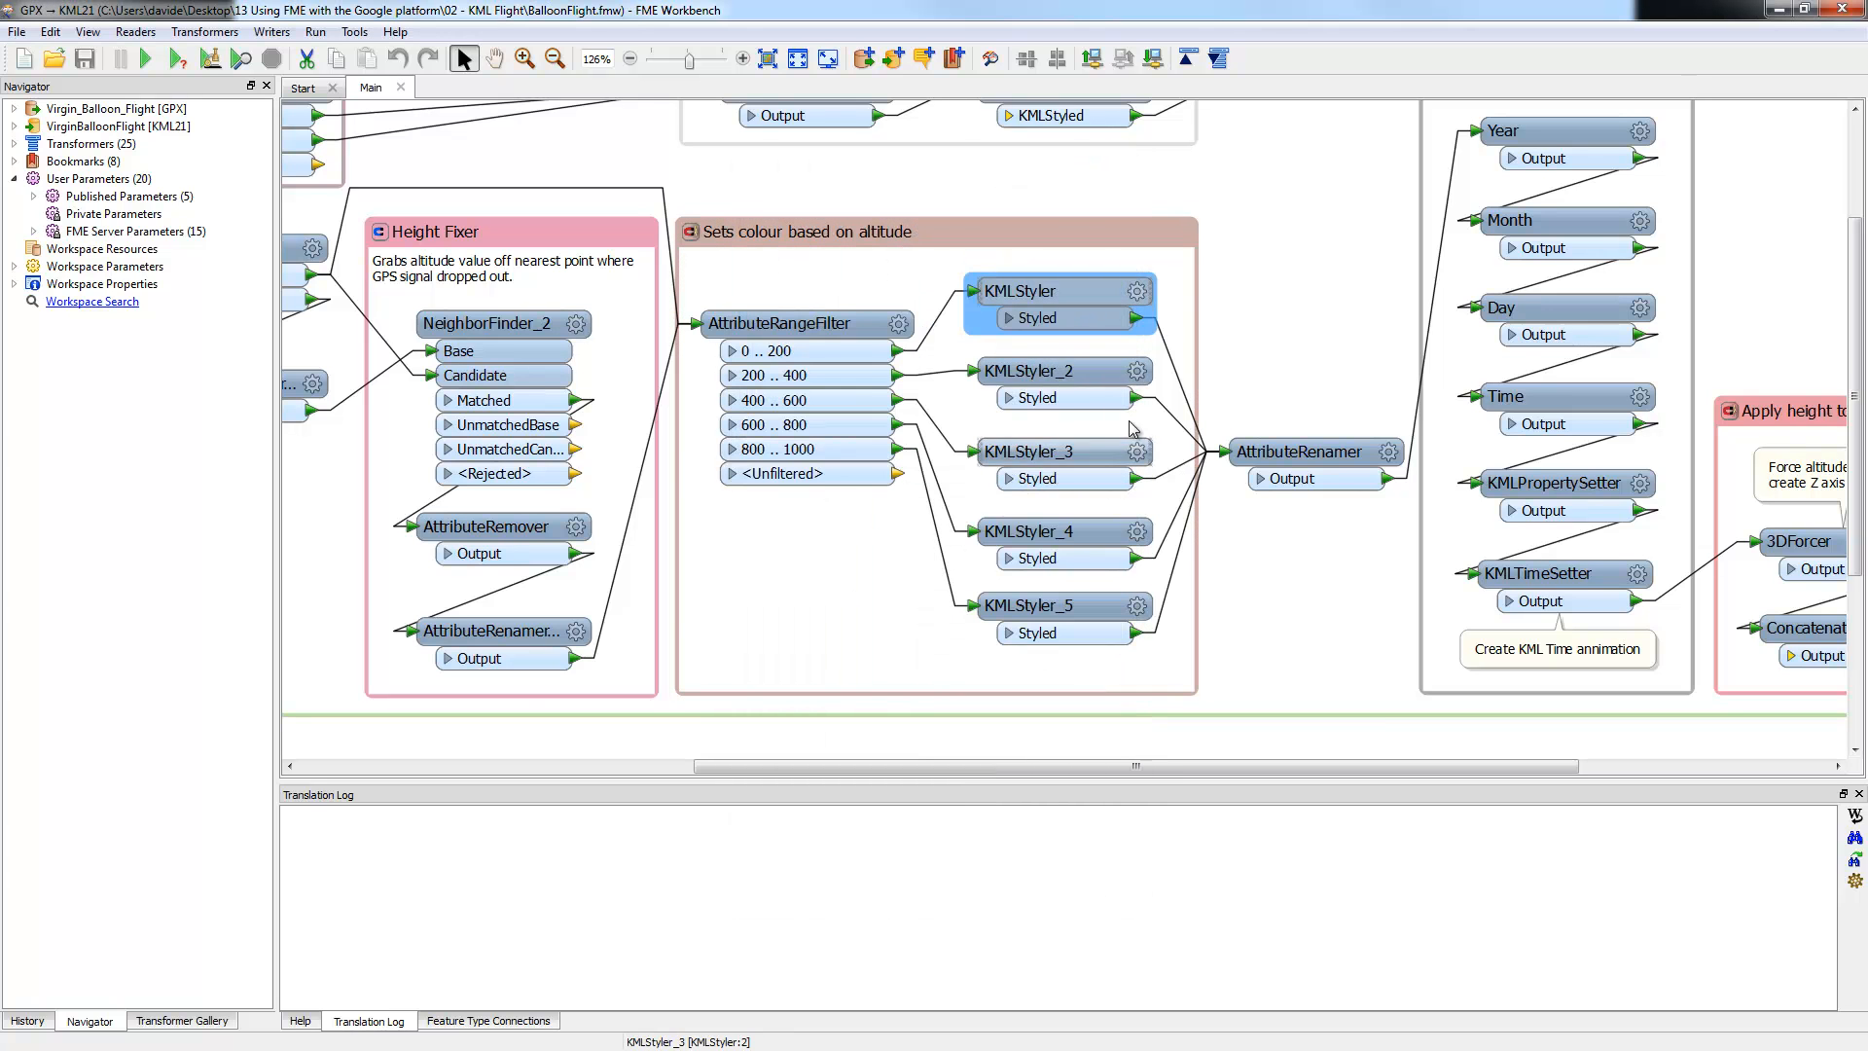
left_click(1138, 376)
left_click(1139, 375)
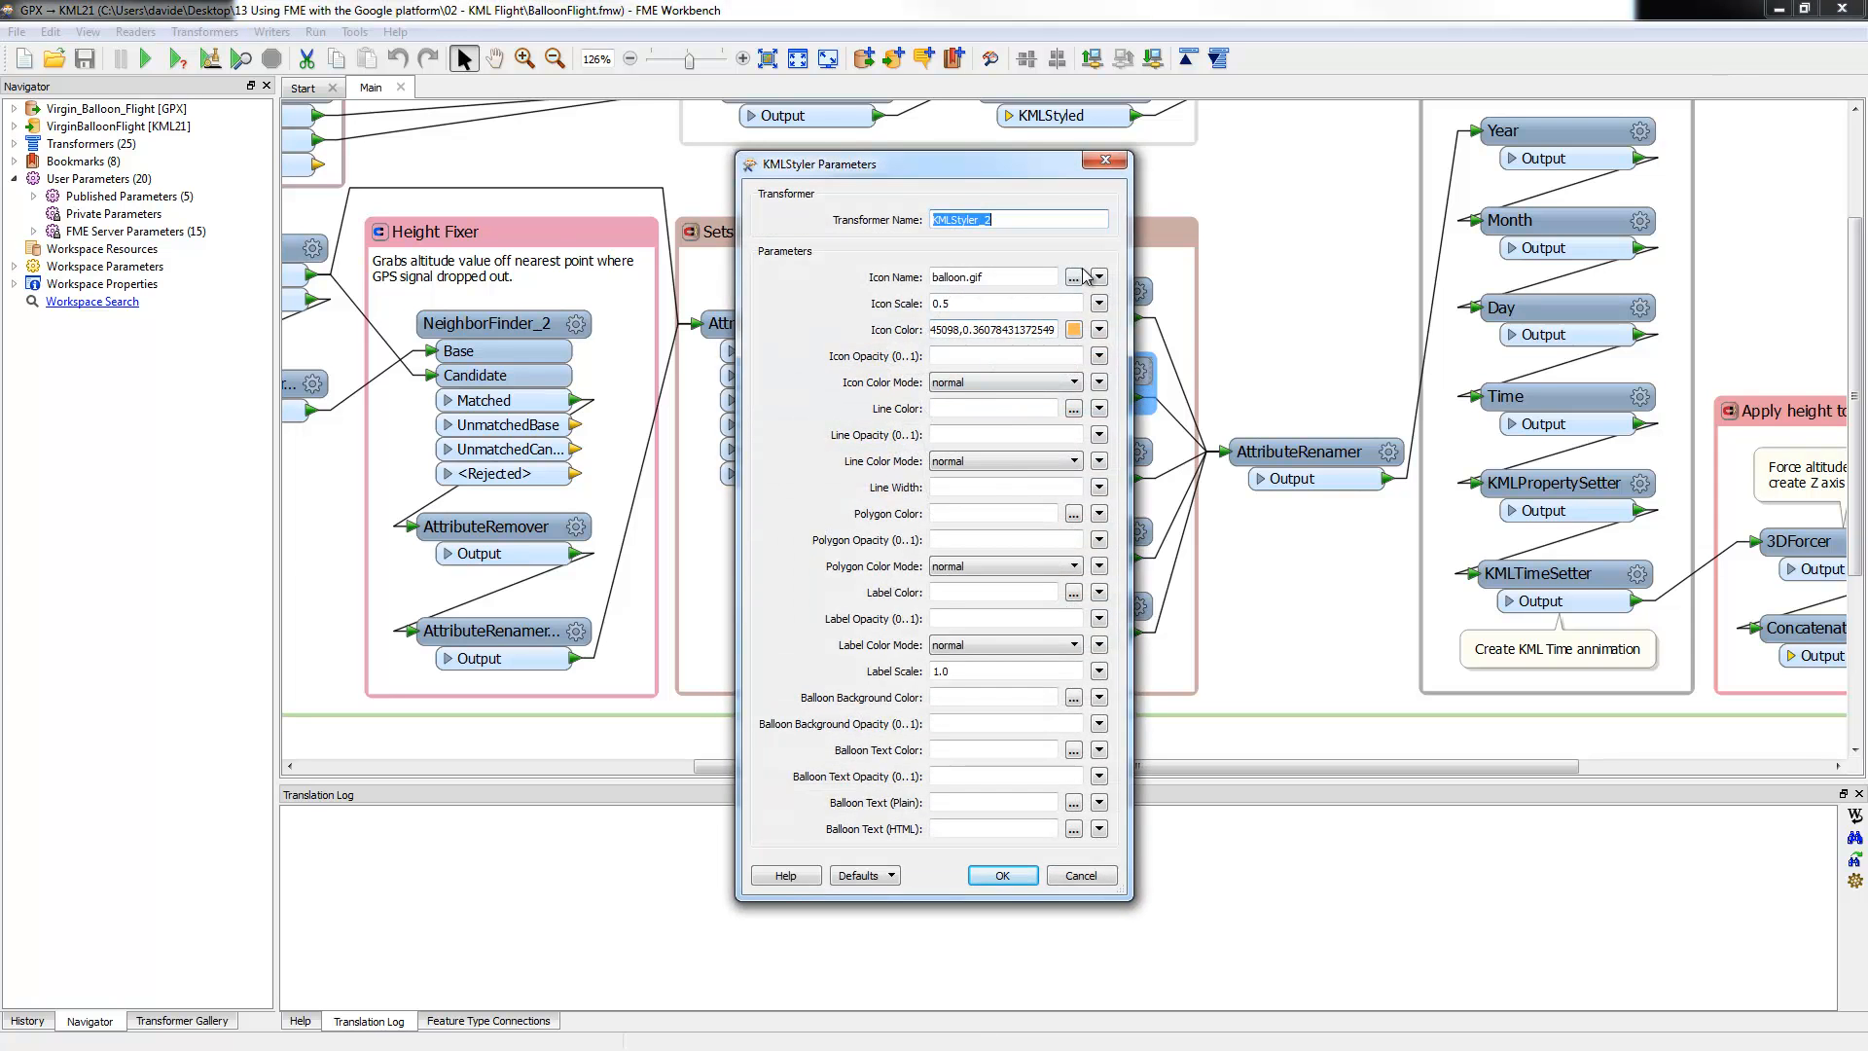
left_click(1106, 160)
left_click(1139, 610)
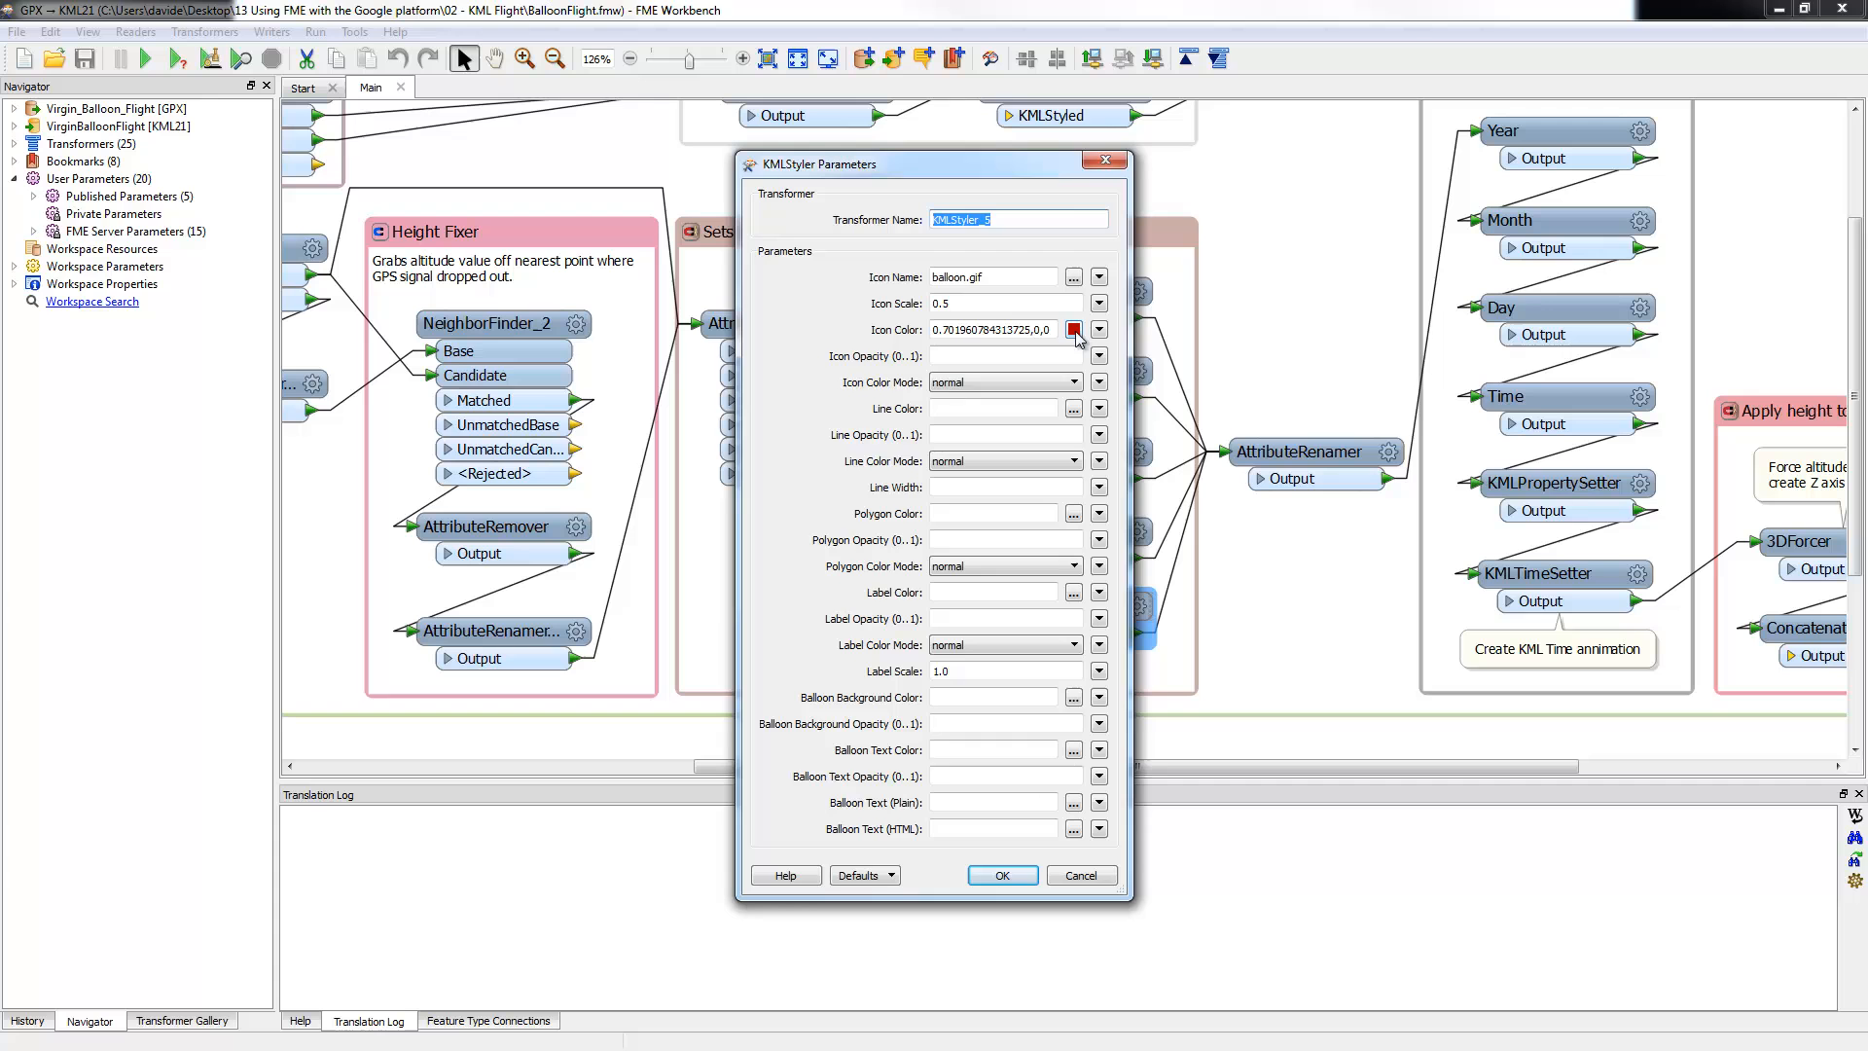
left_click(1105, 159)
left_click(1278, 601)
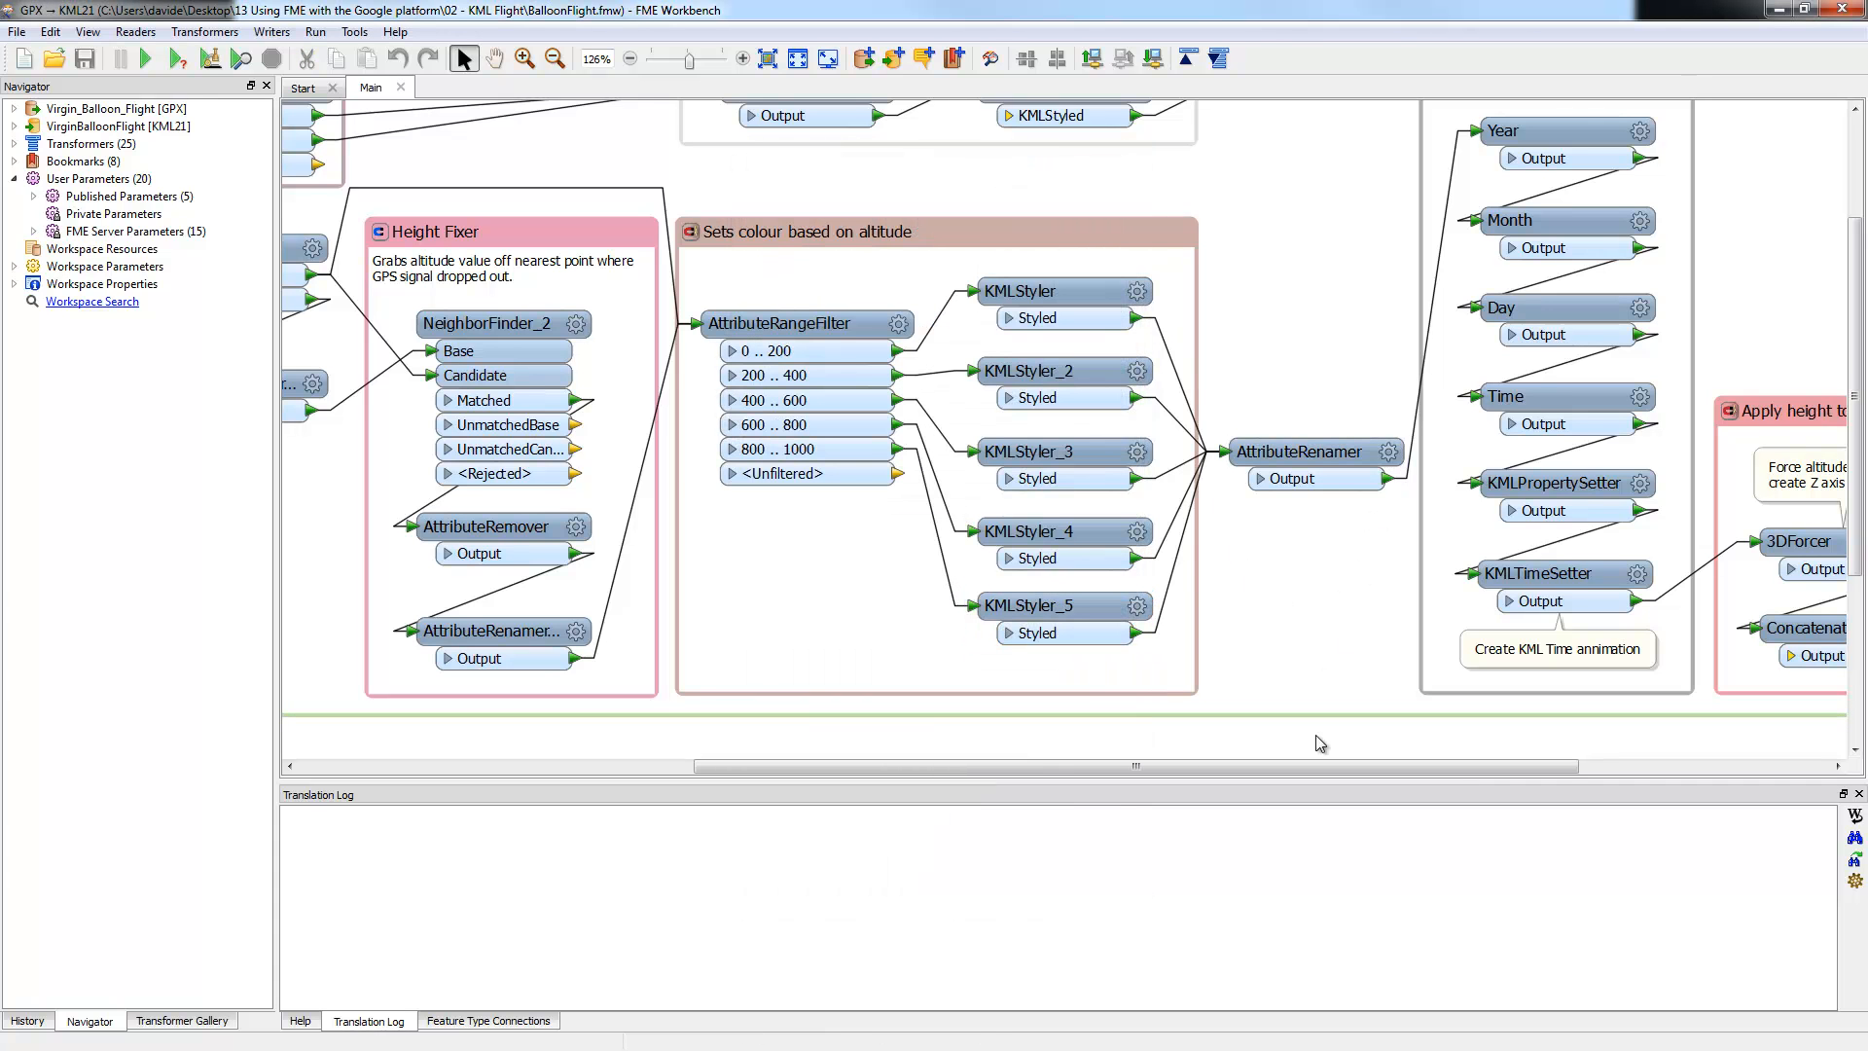
Step: Check the Year SubstringExtractor takes Creation_Time characters 0–3, then scroll down
left_click_drag(1315, 767, 1464, 774)
scroll(1327, 264, "up", 3)
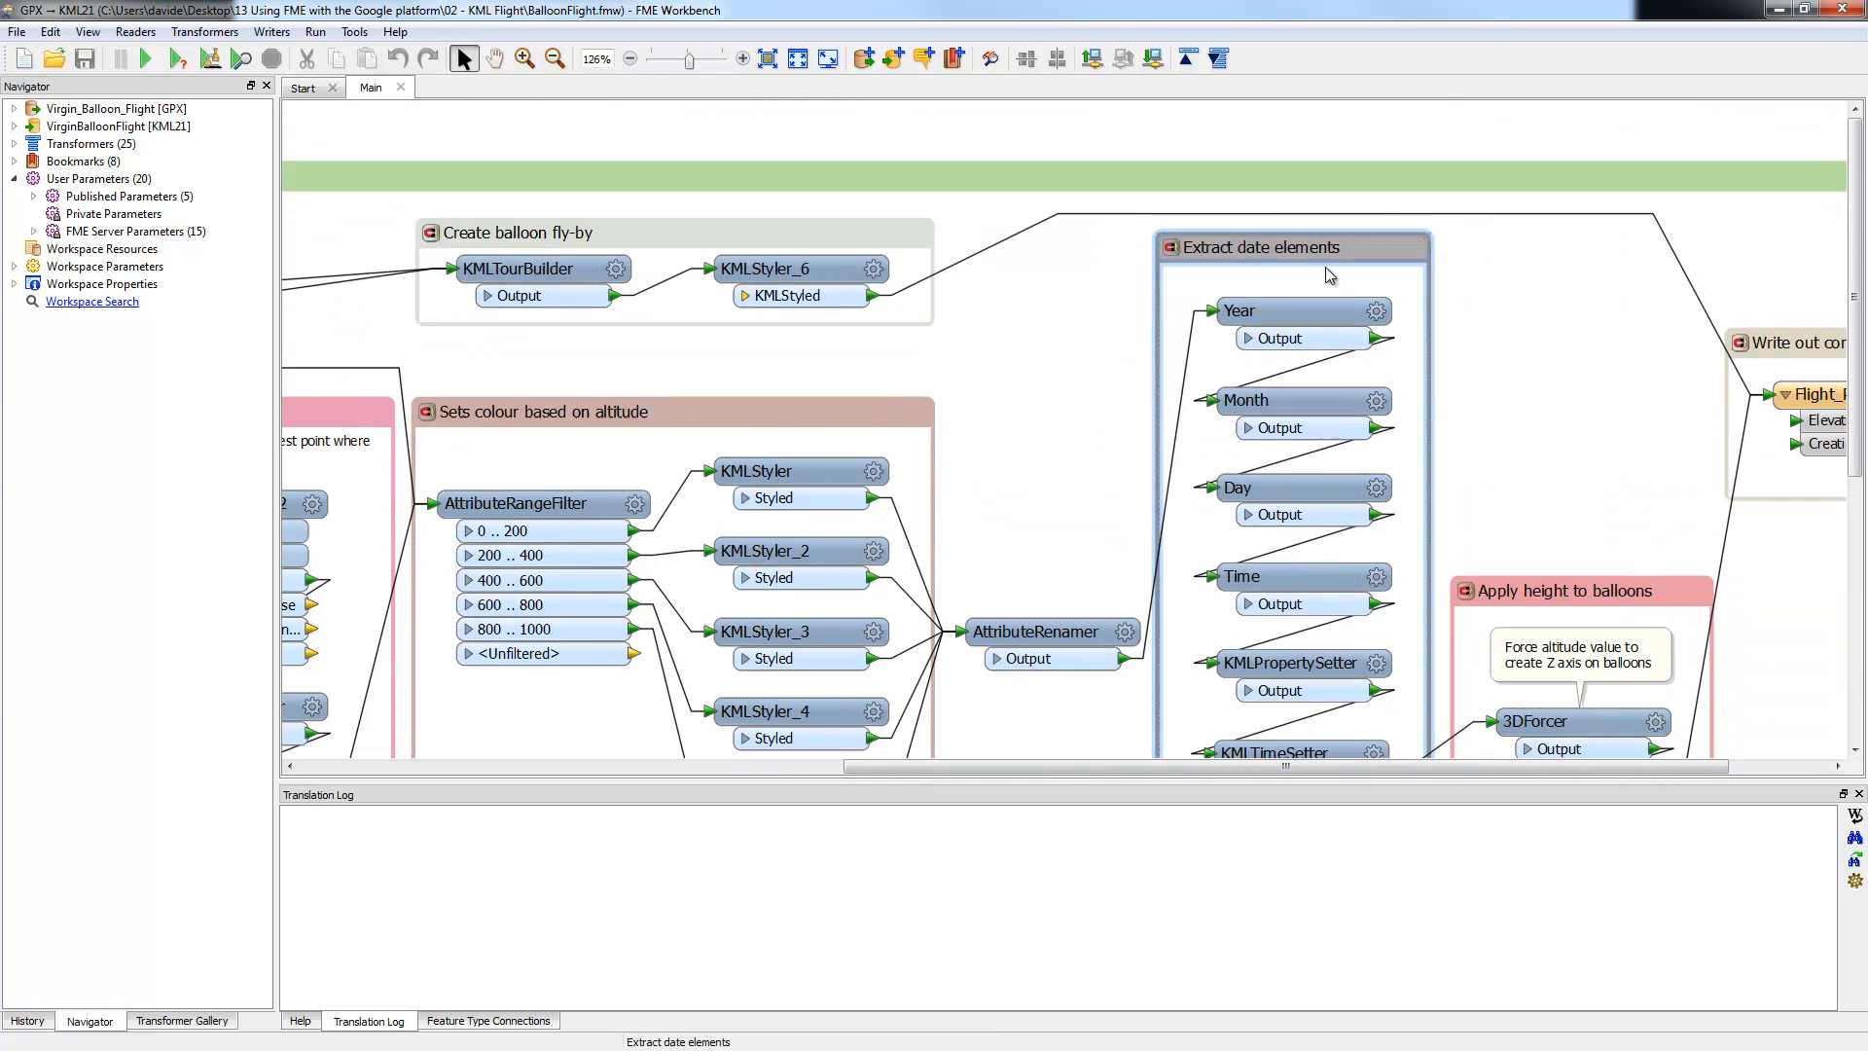
double_click(1294, 310)
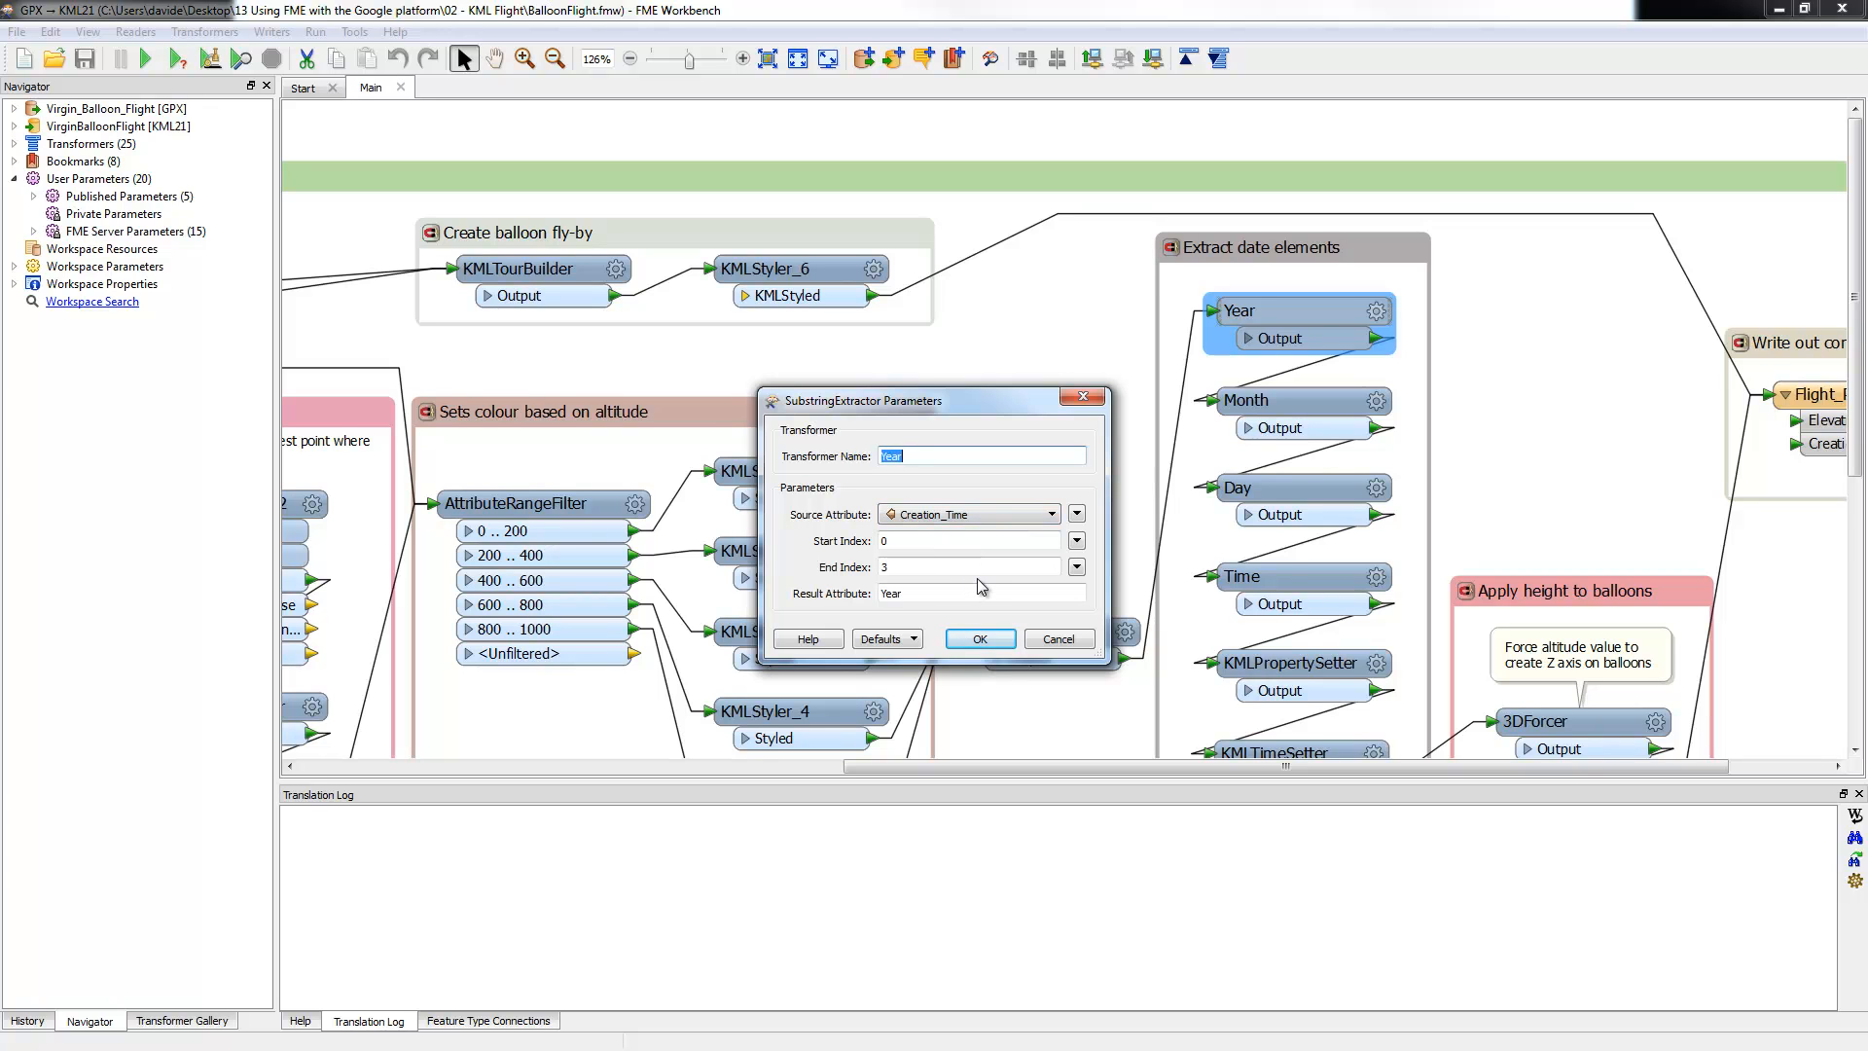
left_click(1058, 640)
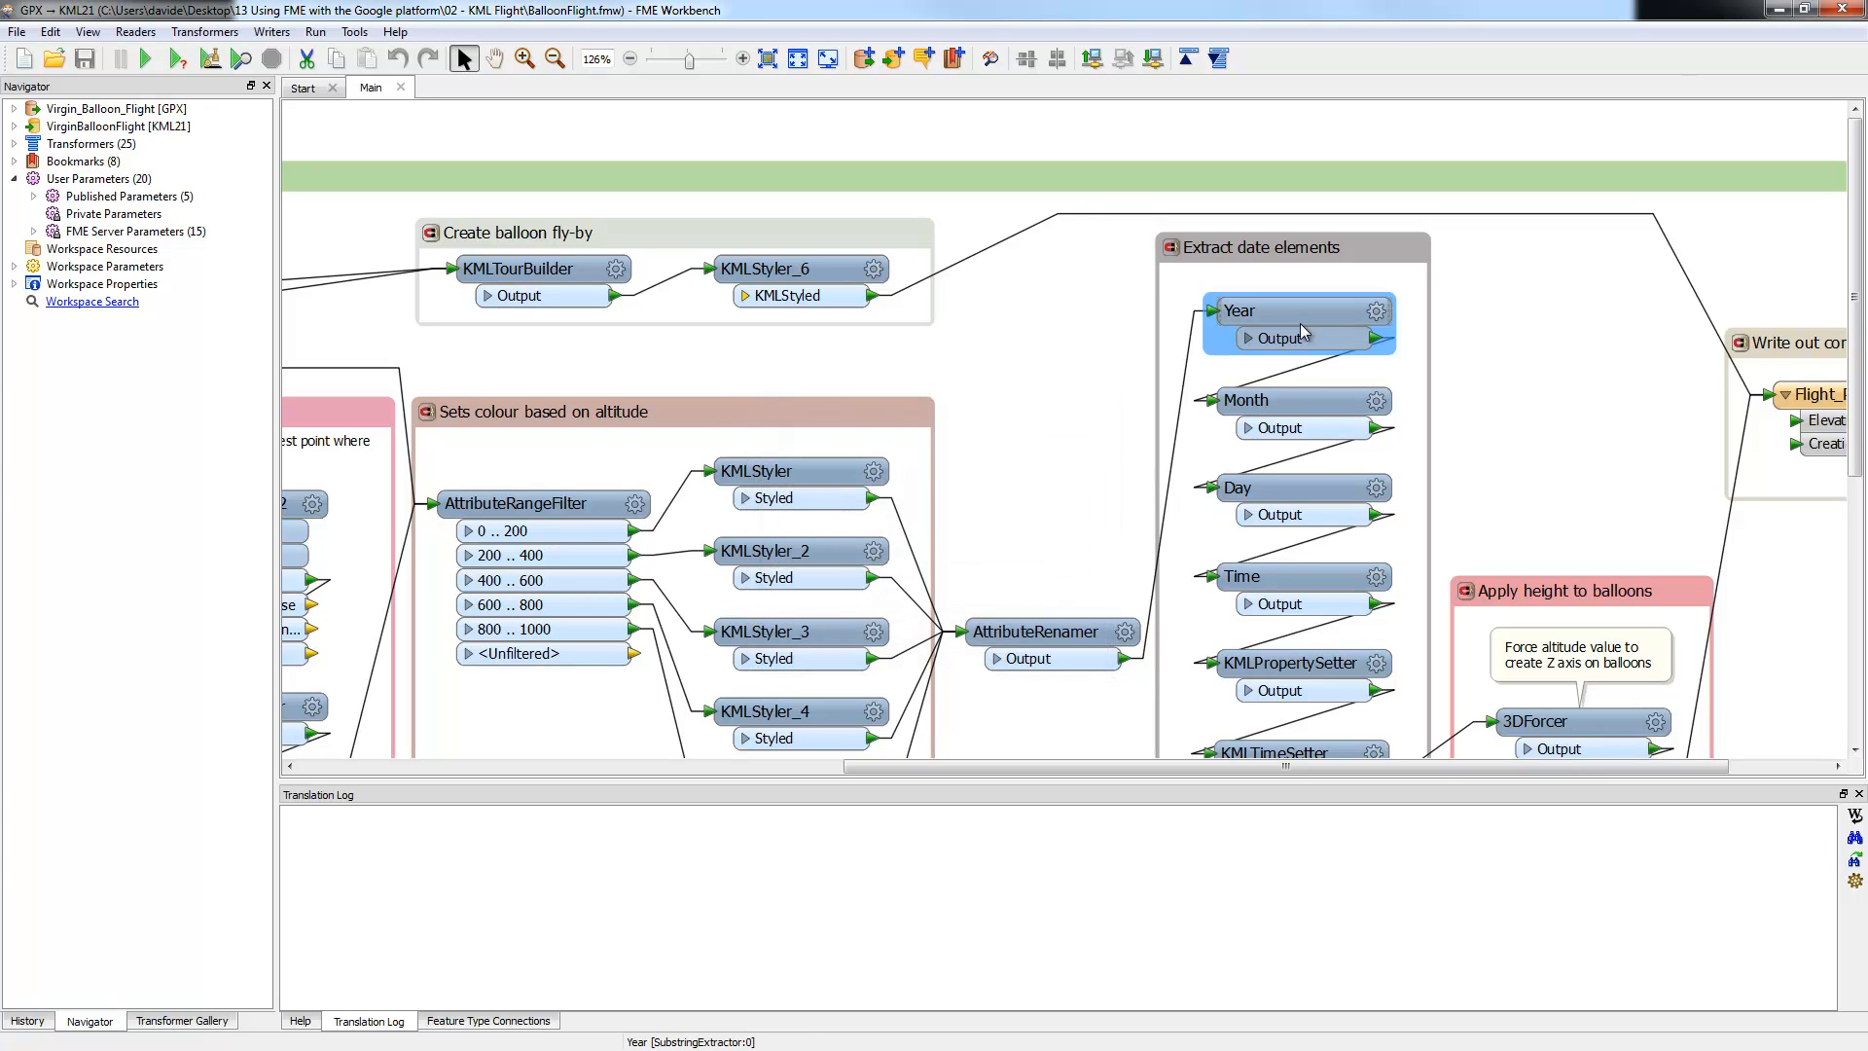
scroll(1377, 574, "down", 1)
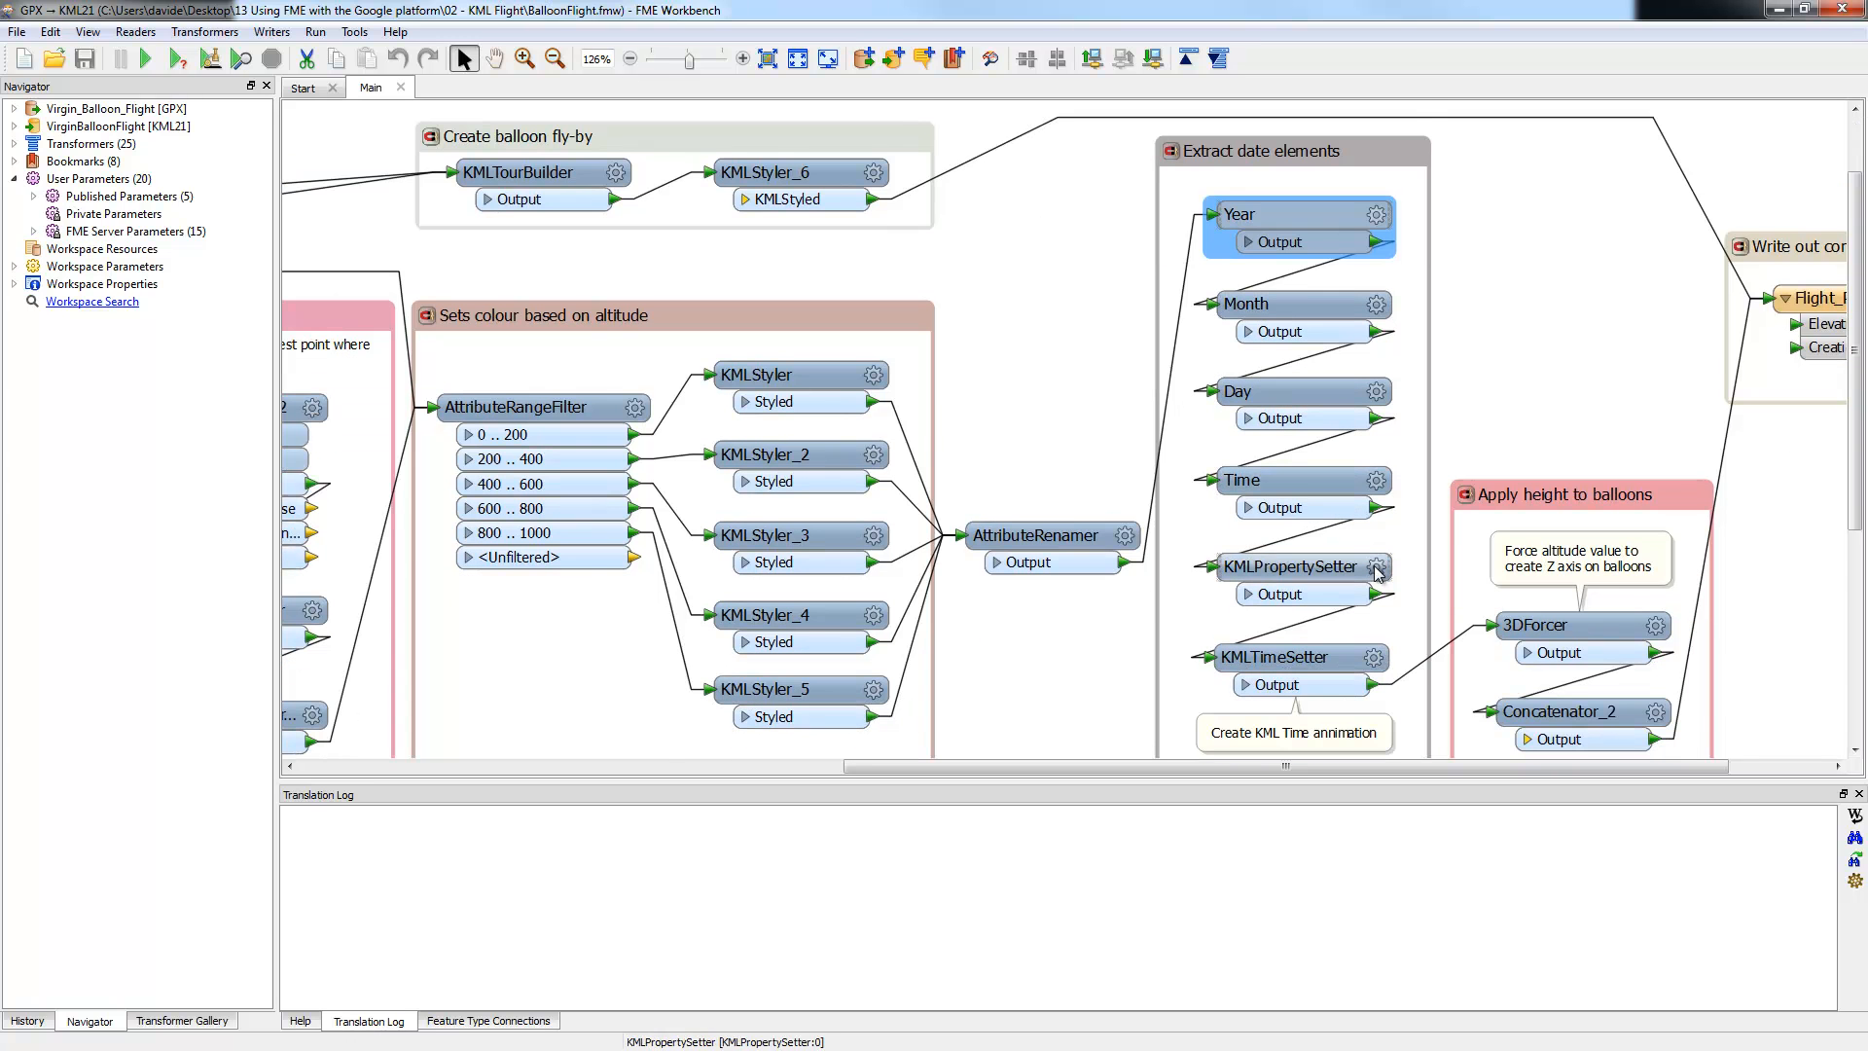
scroll(1380, 576, "down", 1)
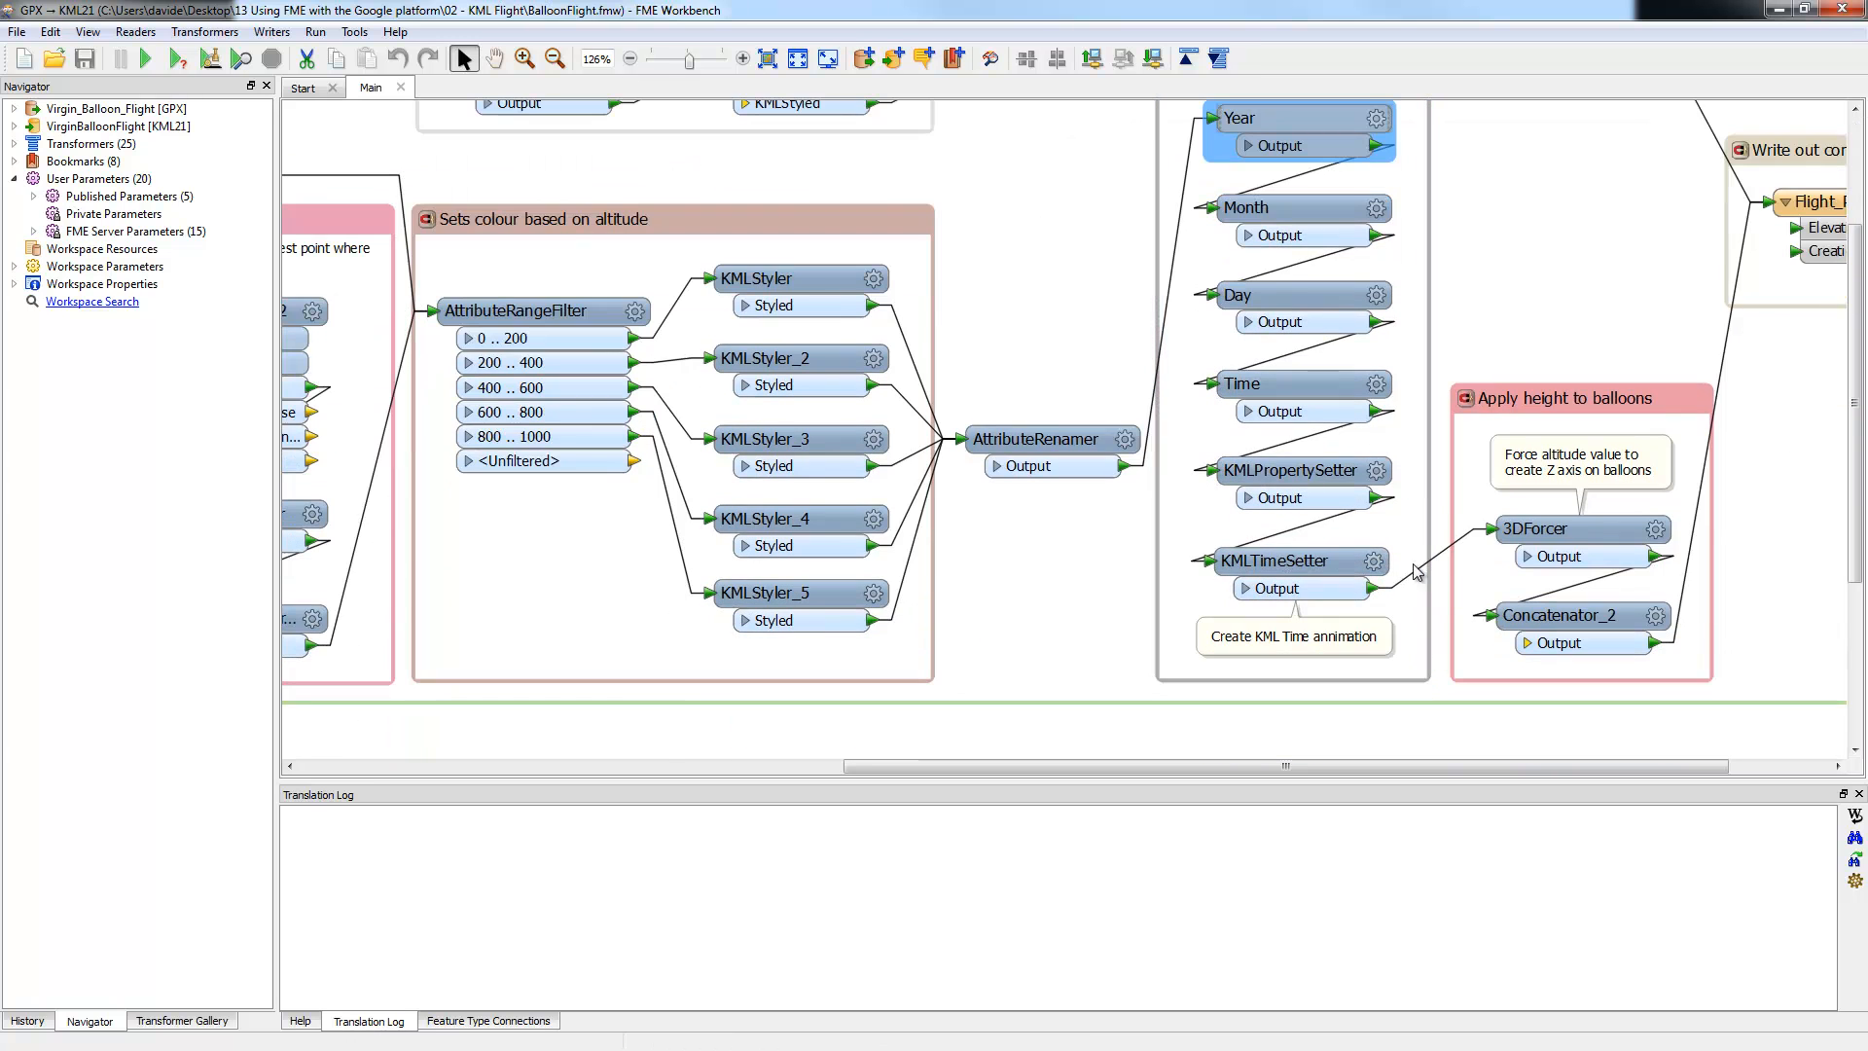
Step: Open KMLPropertySetter, widen its window, and review the Summary's Date label and Time reference
left_click(1377, 471)
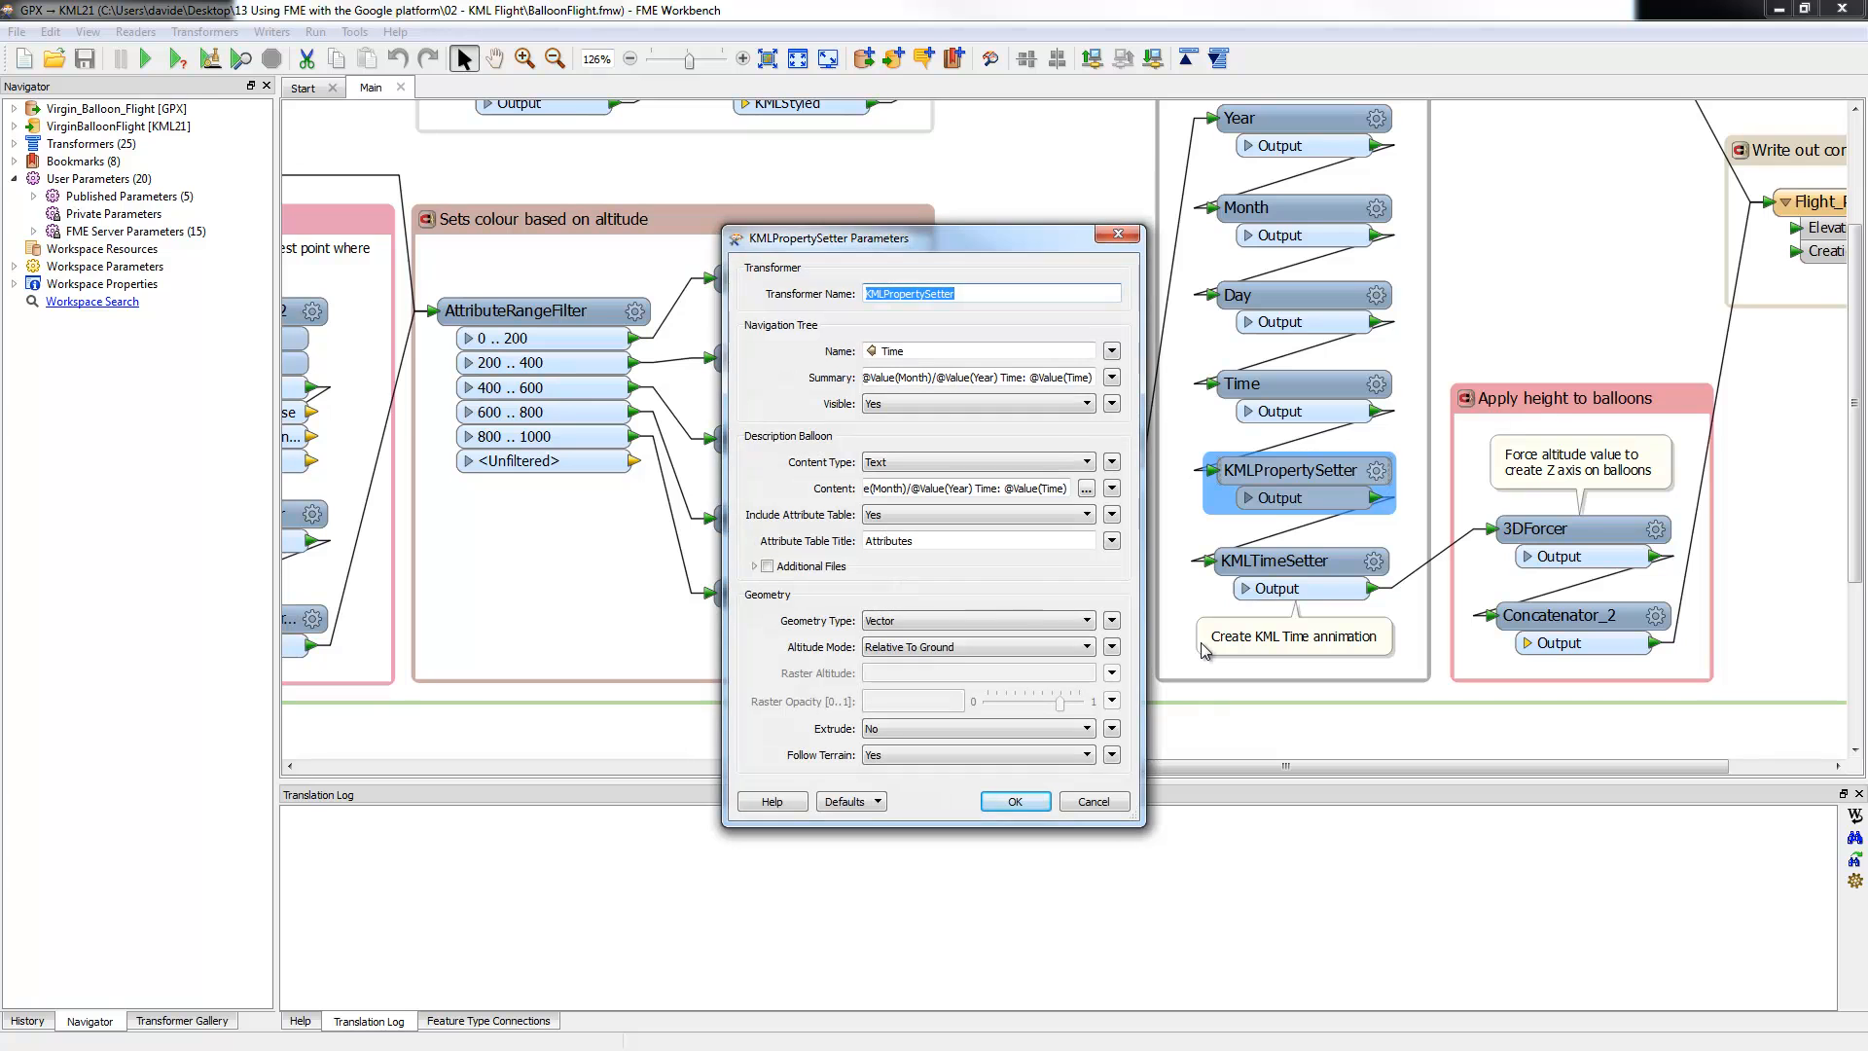
left_click_drag(1146, 650, 1563, 711)
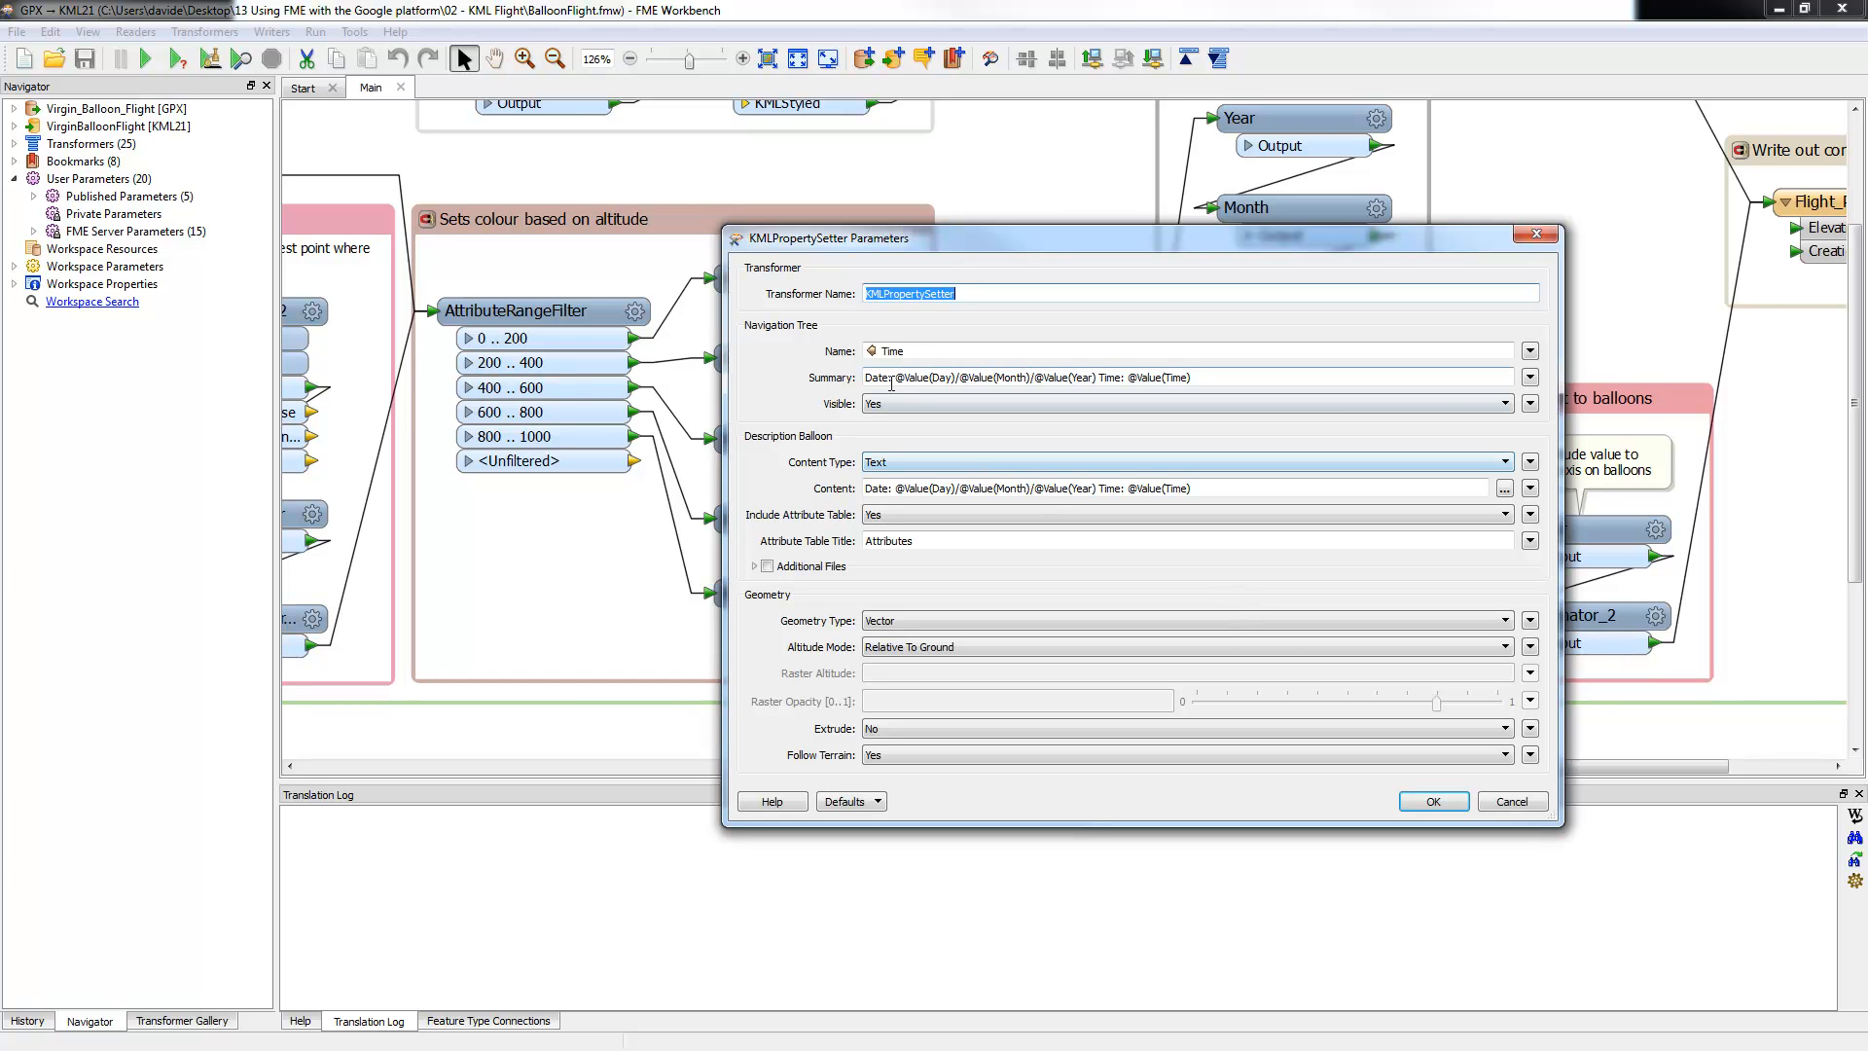
left_click(1530, 377)
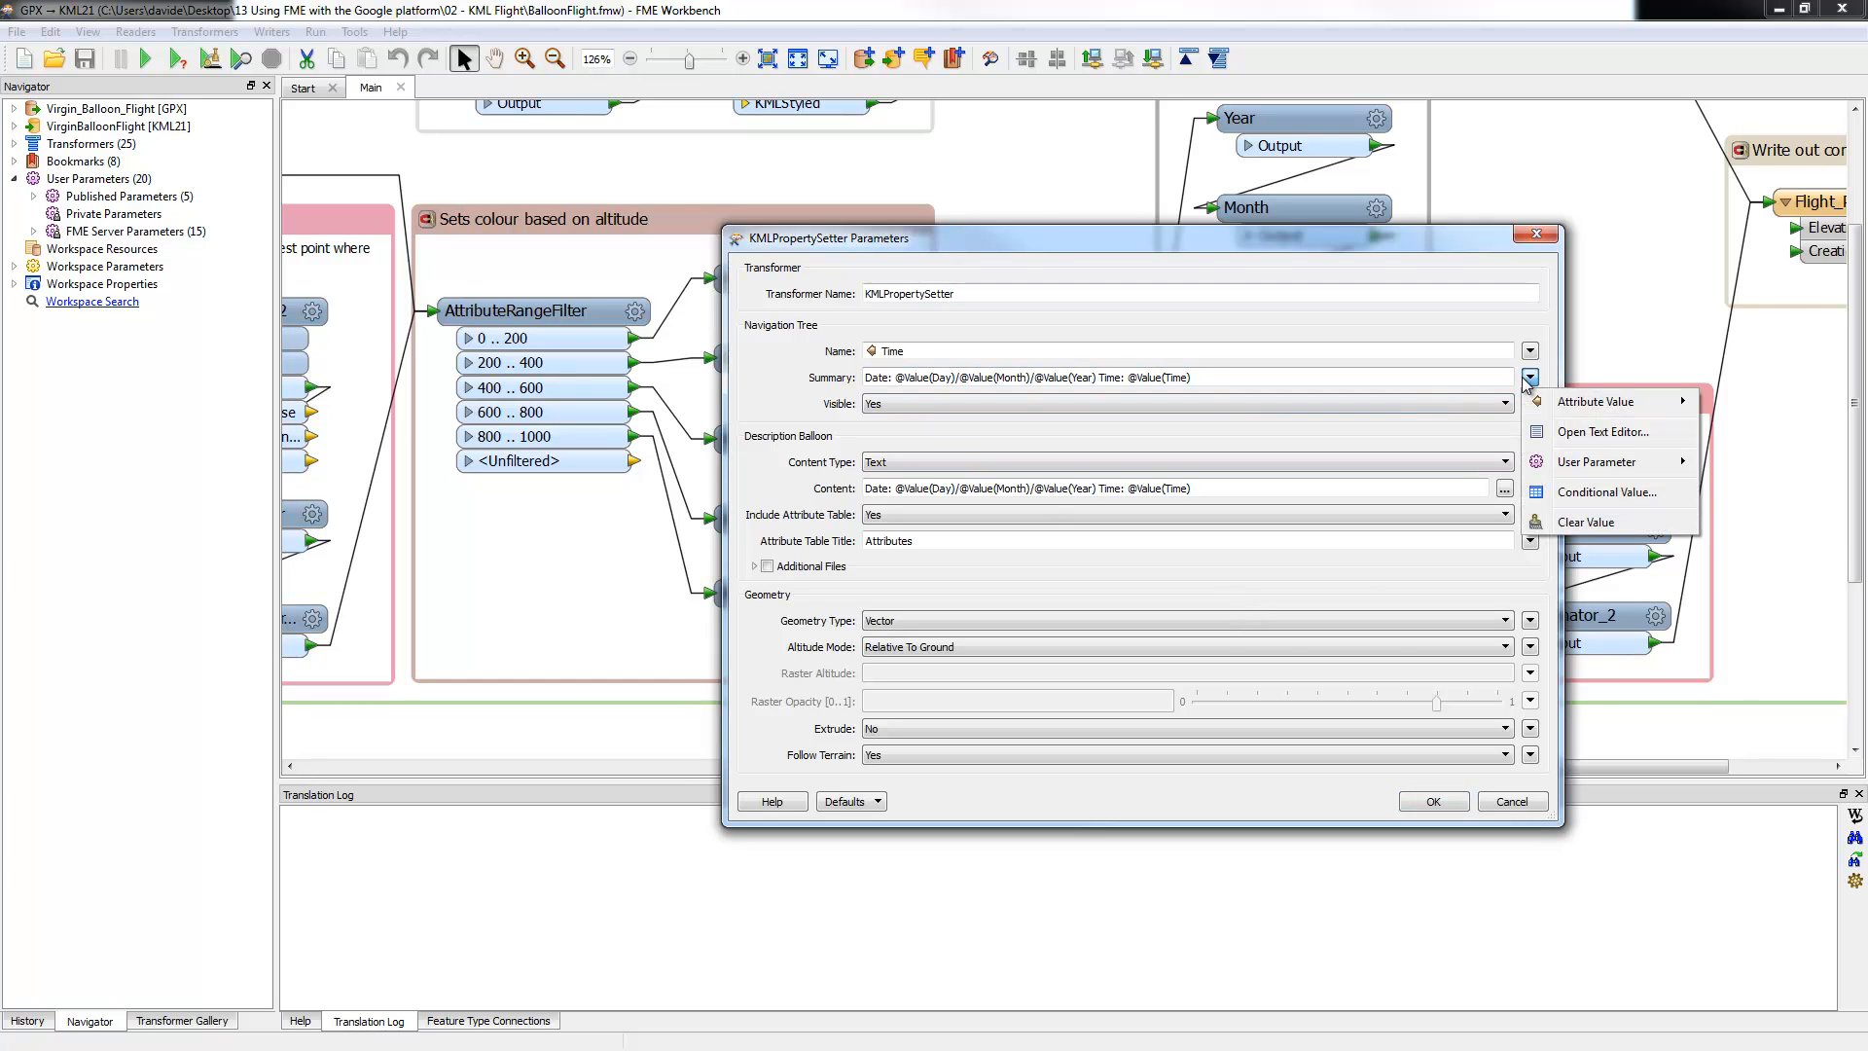
left_click(1585, 434)
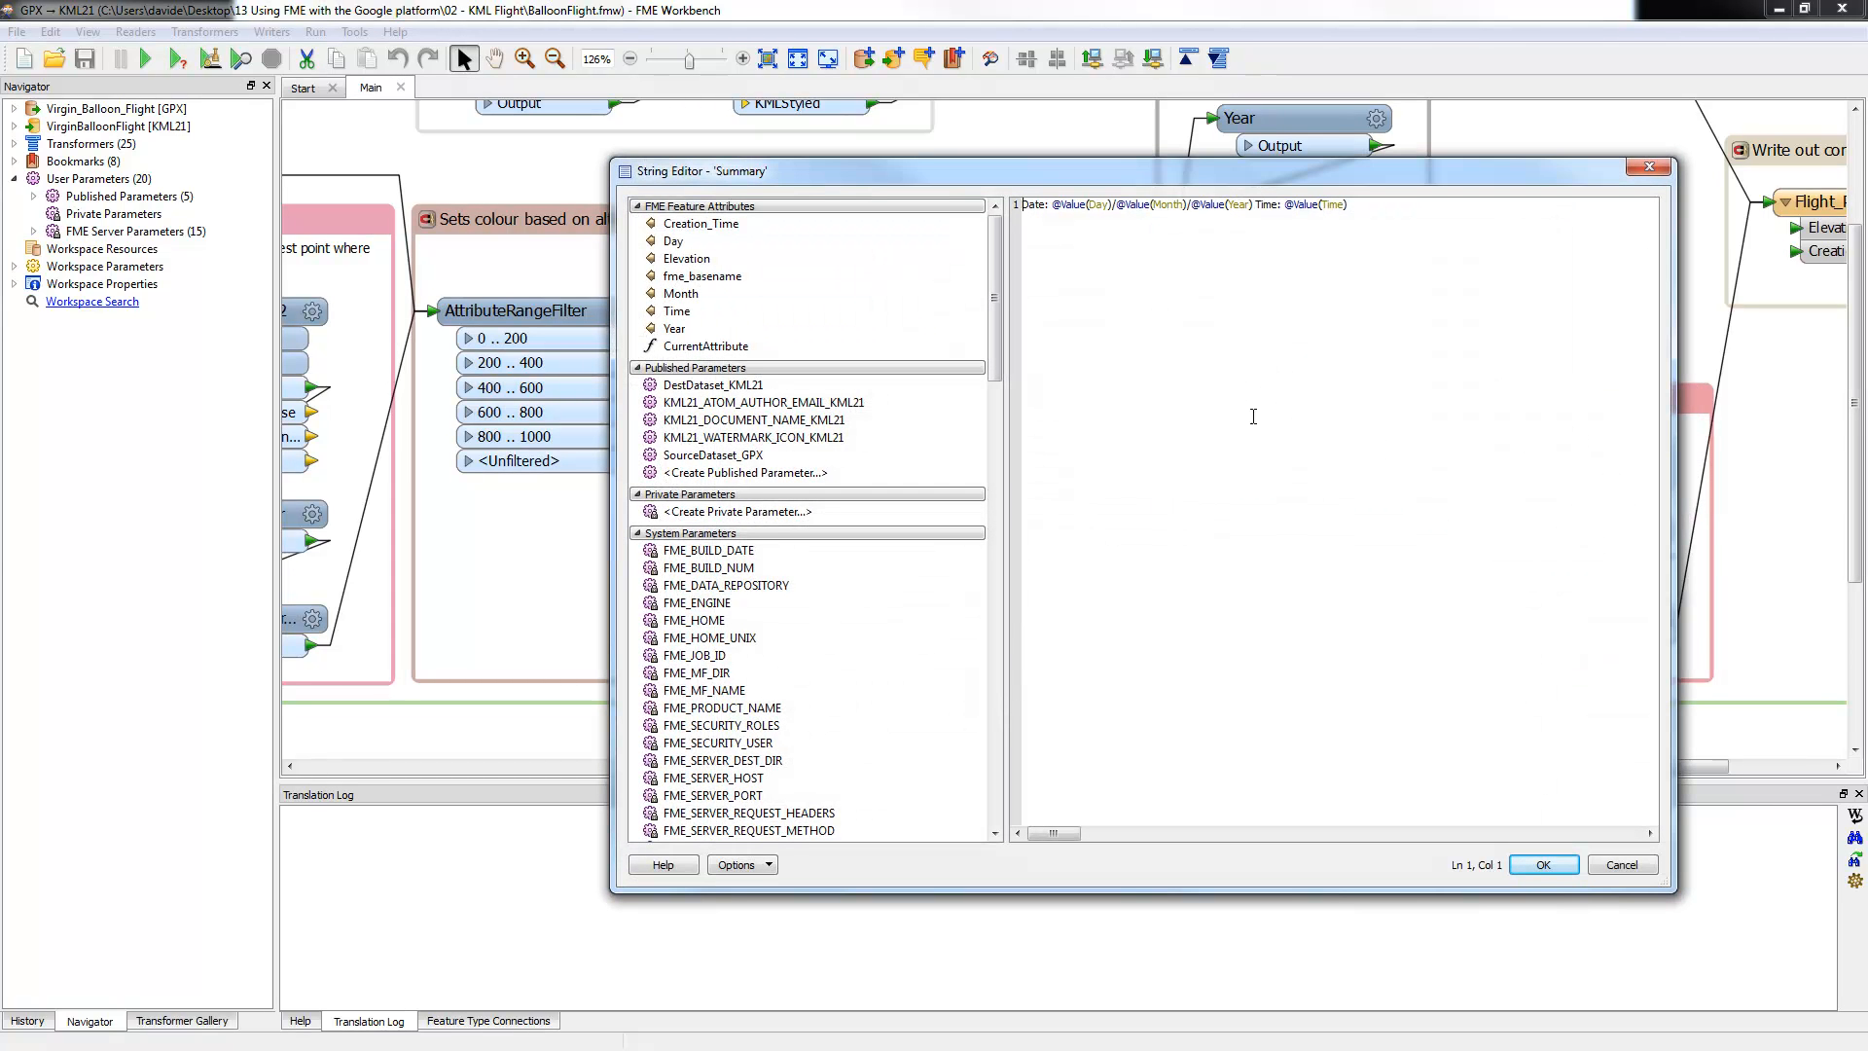
left_click_drag(1047, 207, 1010, 220)
left_click_drag(1347, 204, 1284, 204)
left_click(1622, 865)
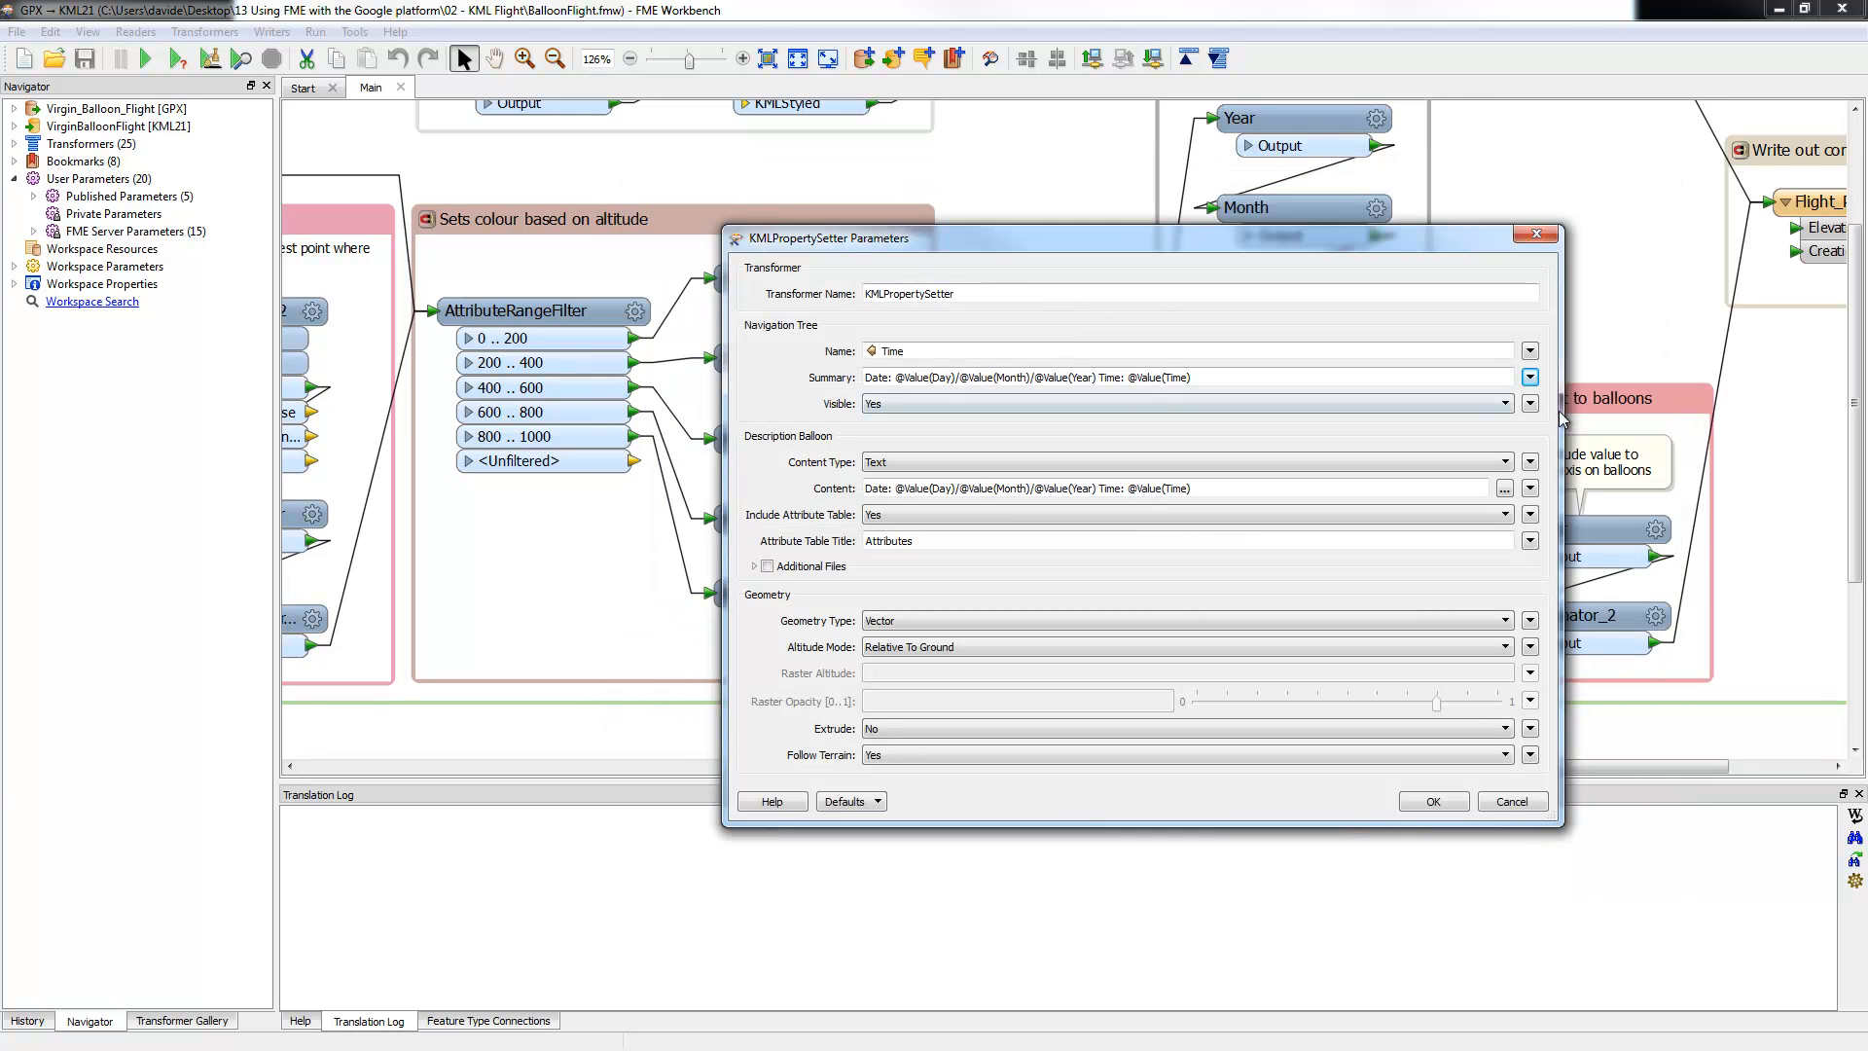
Step: Try appending fme_basename and Day to the Summary, then discard the edits
left_click(1530, 378)
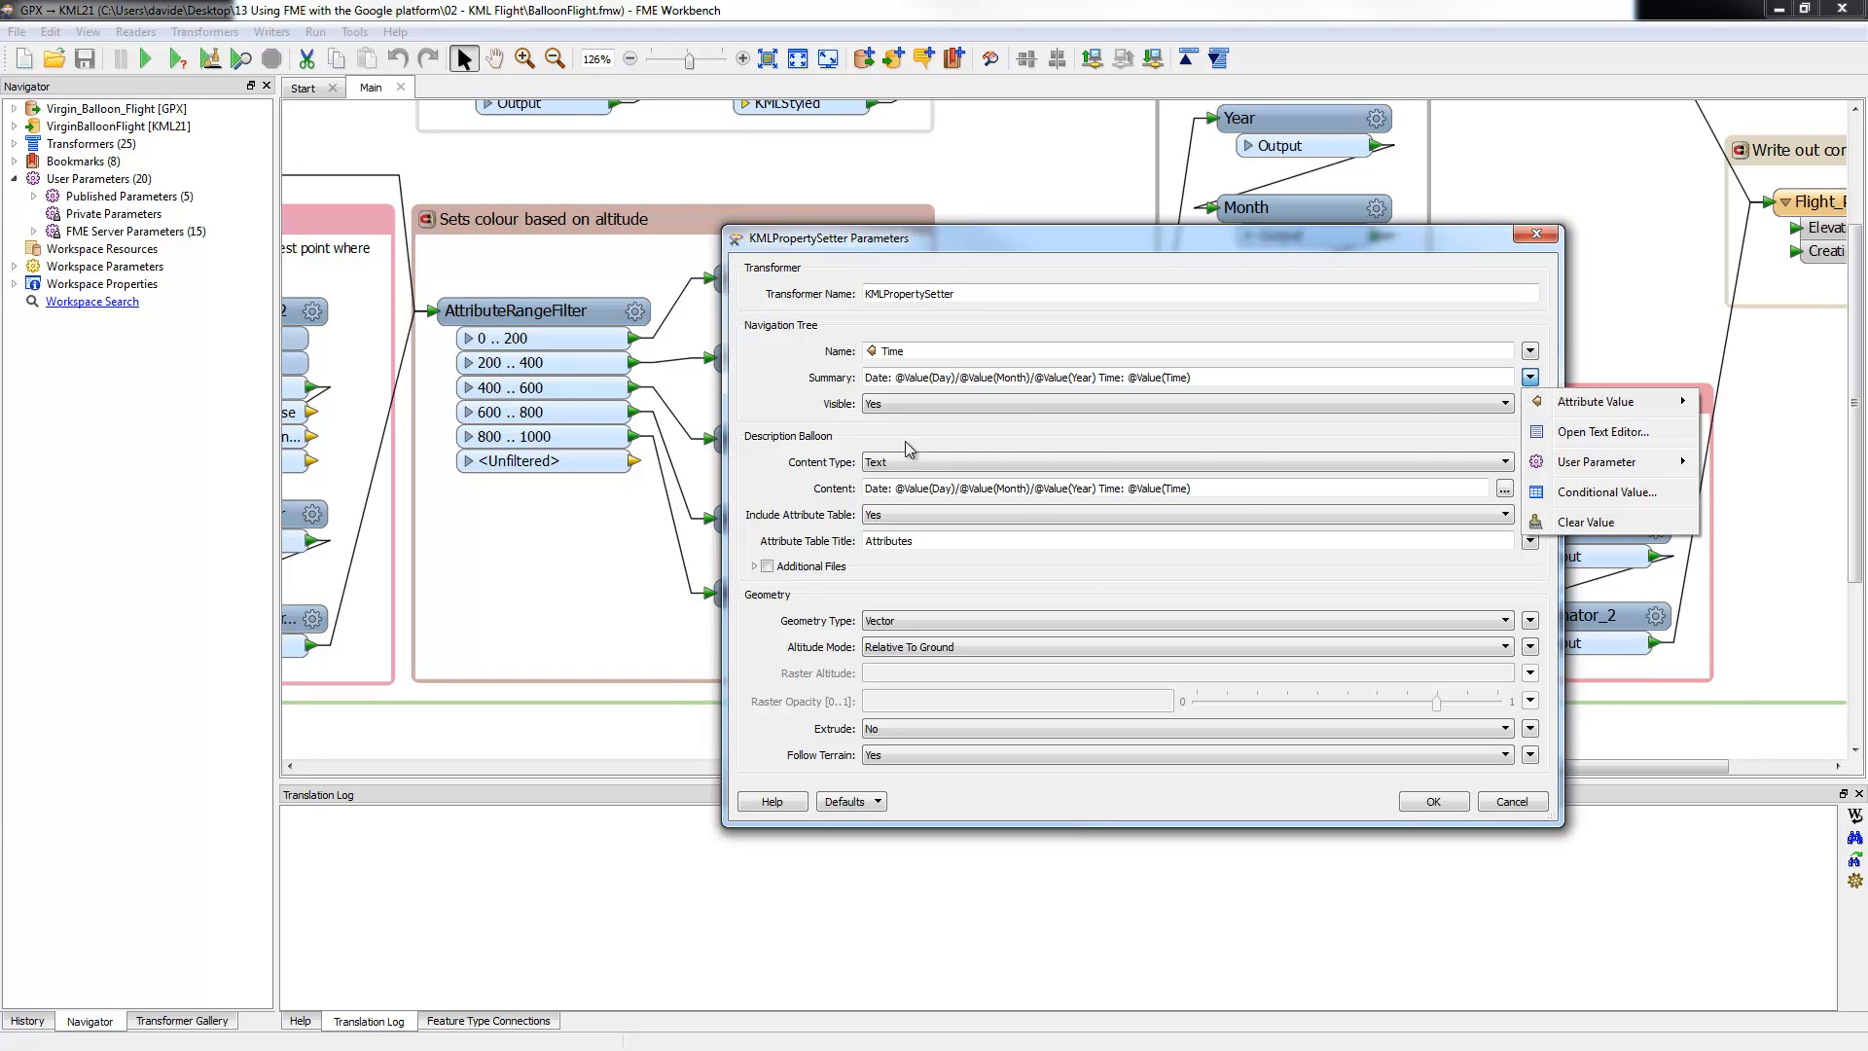
left_click(1596, 436)
left_click_drag(703, 275, 1497, 306)
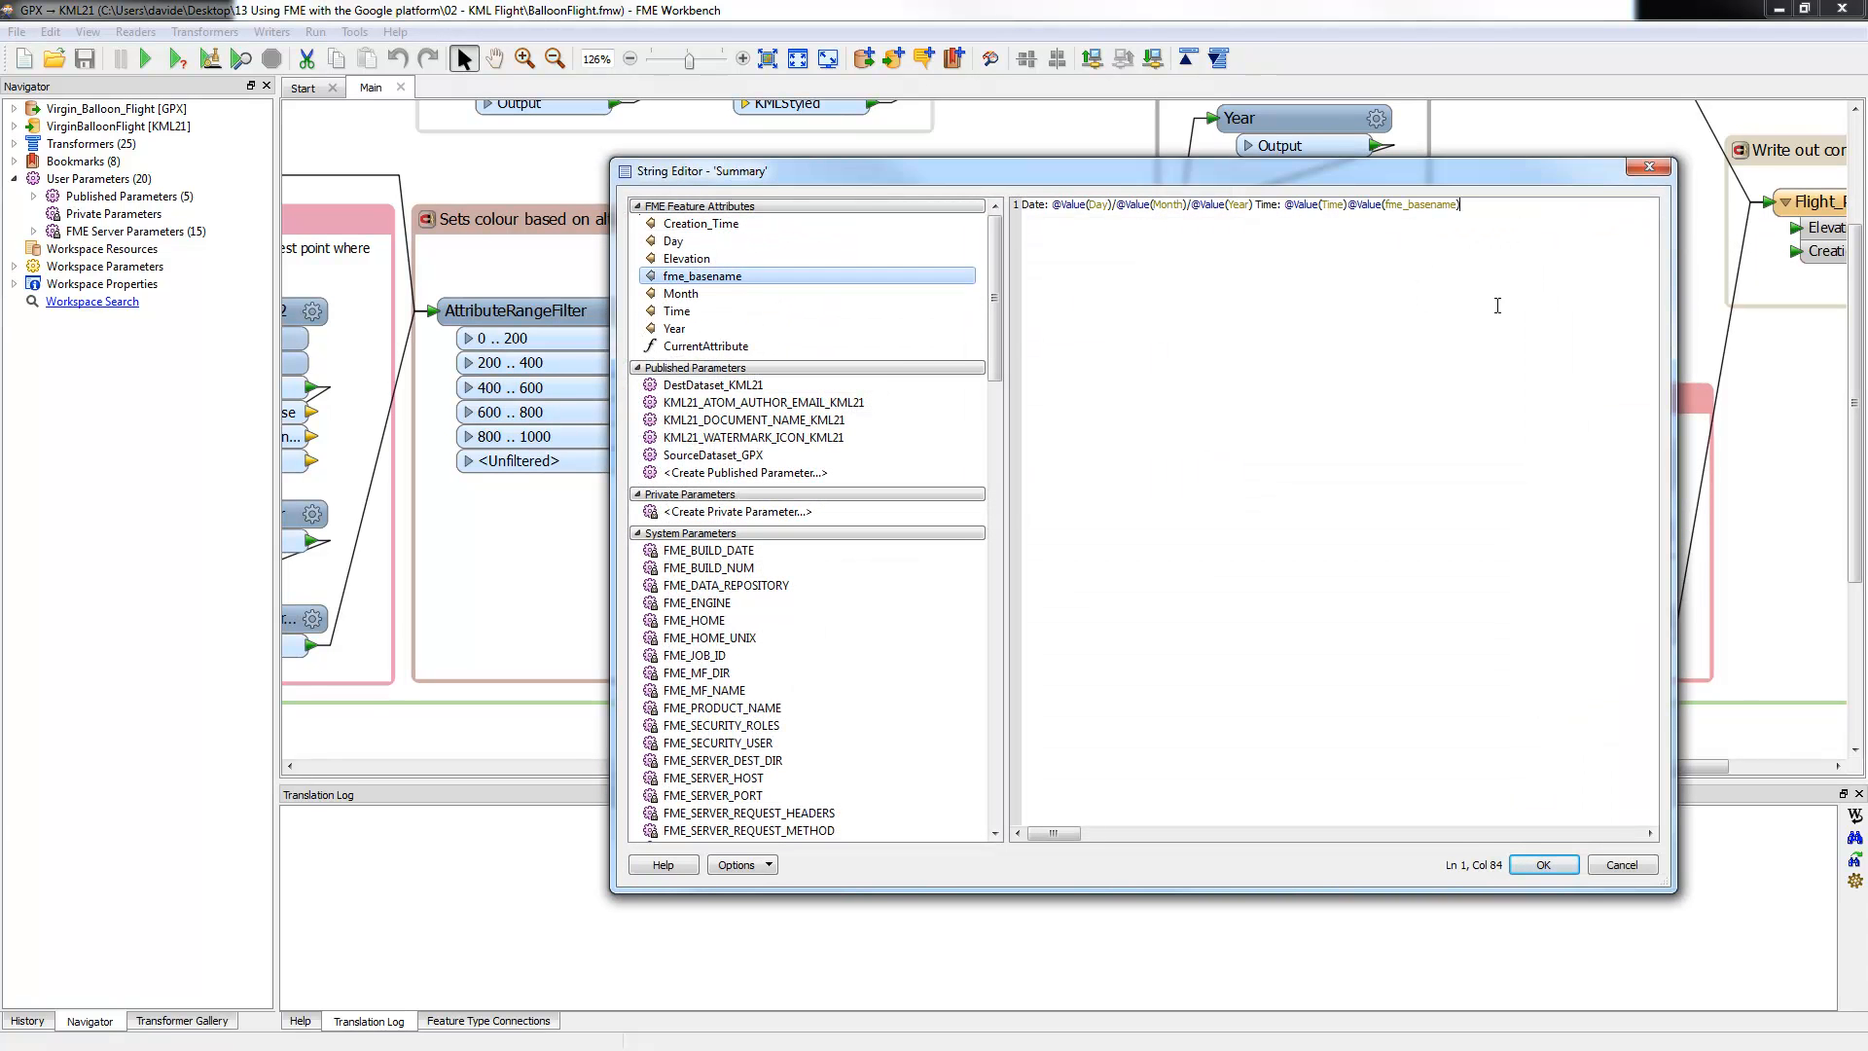
left_click_drag(671, 240, 1547, 244)
type("dhgdhdsf")
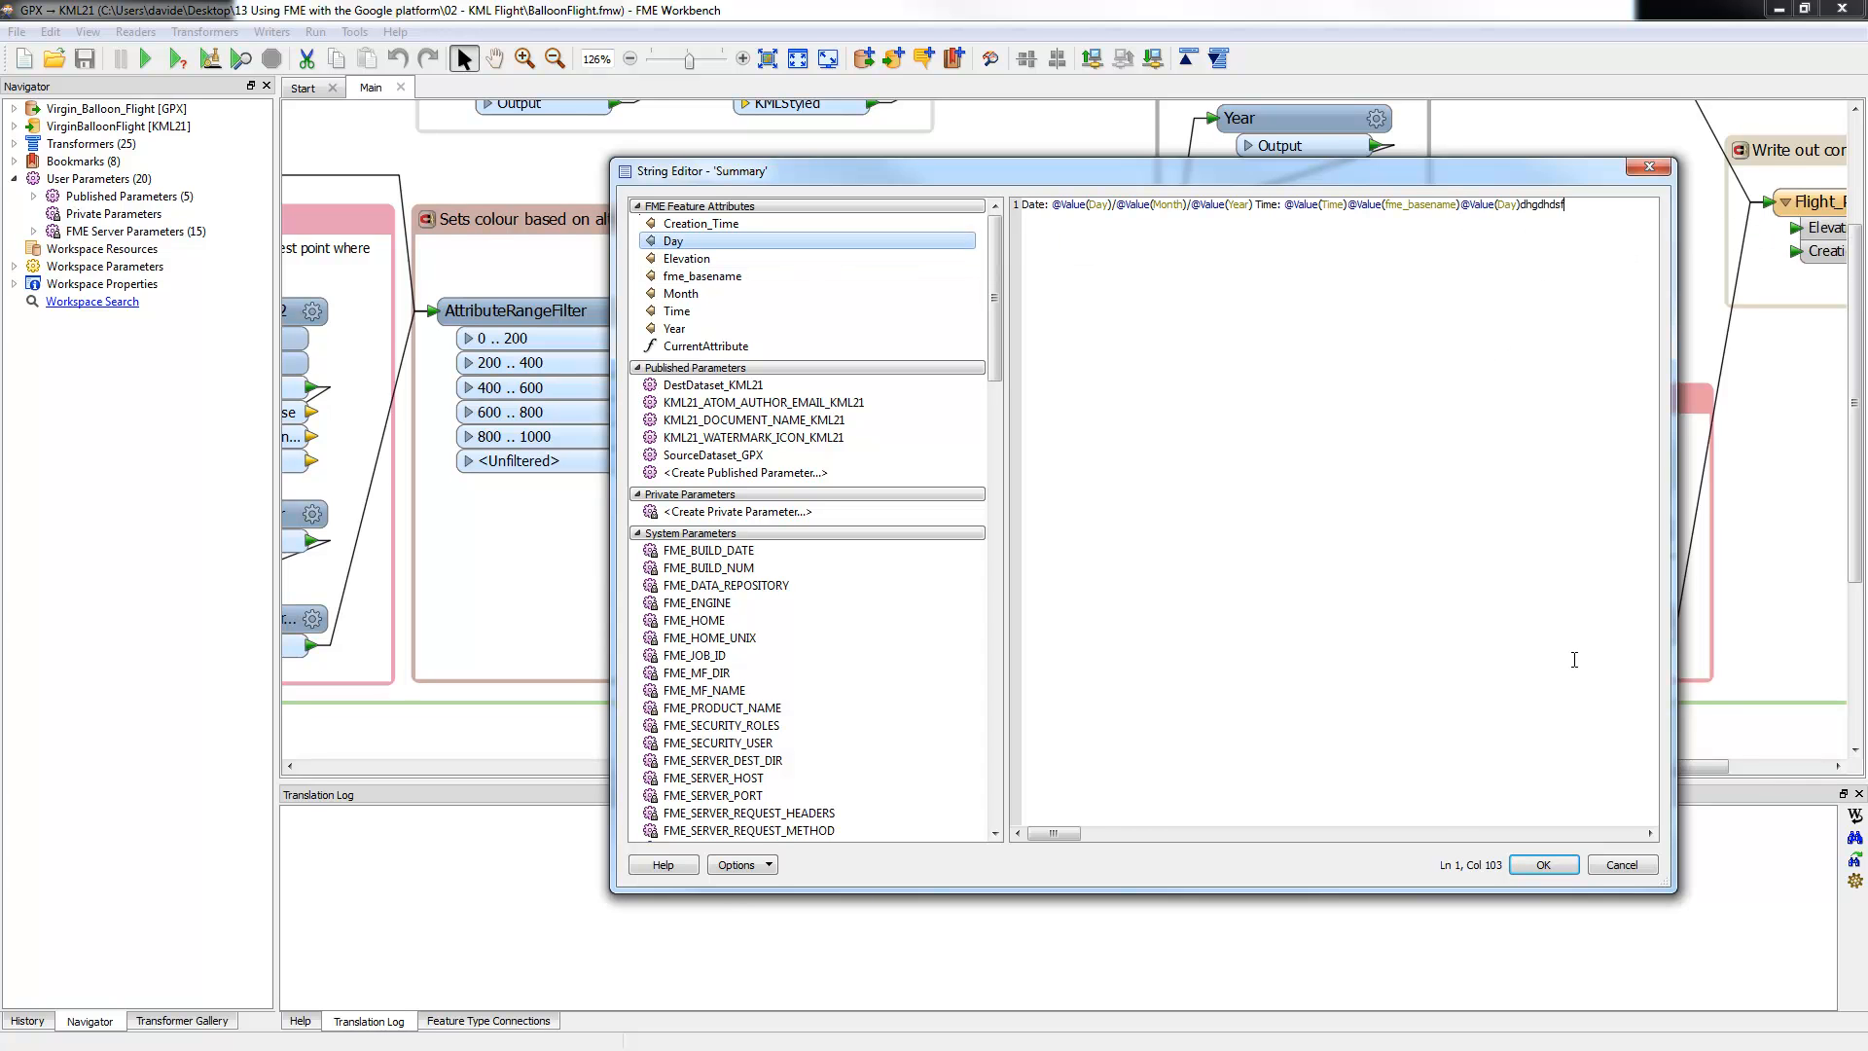
left_click(1622, 865)
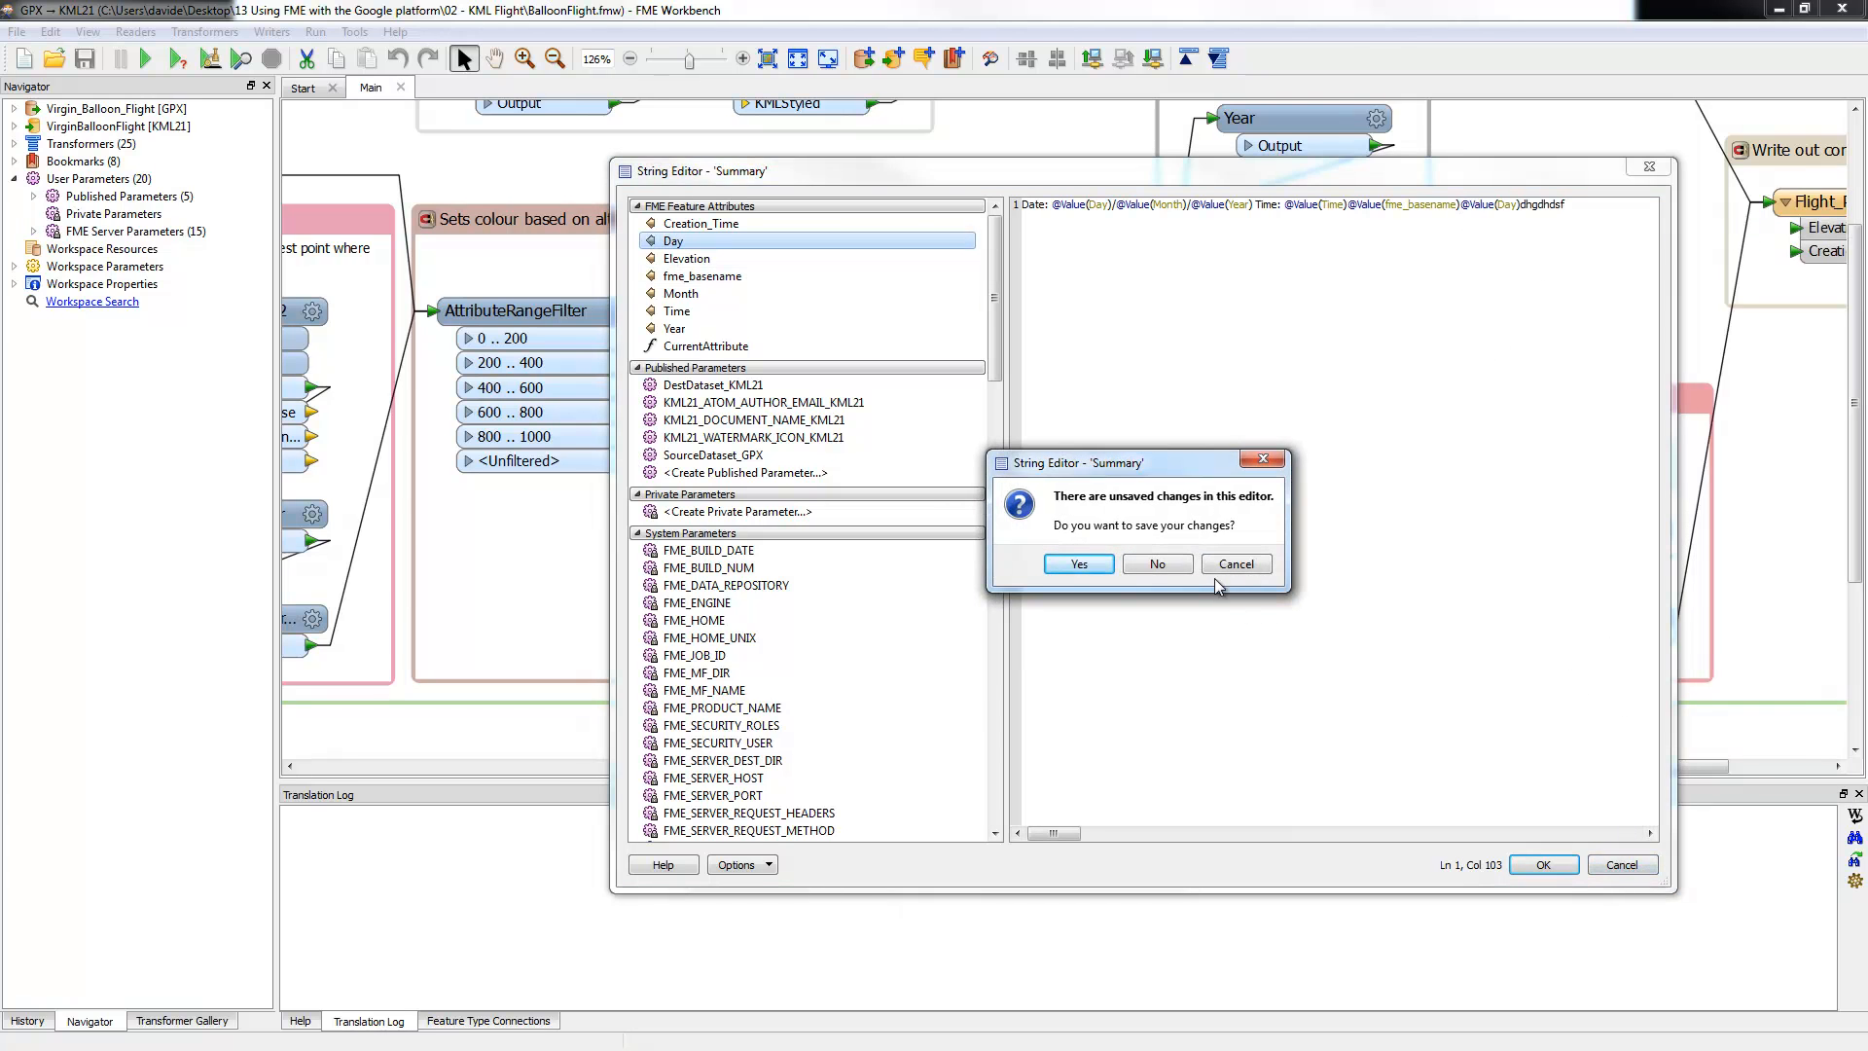
left_click(1180, 566)
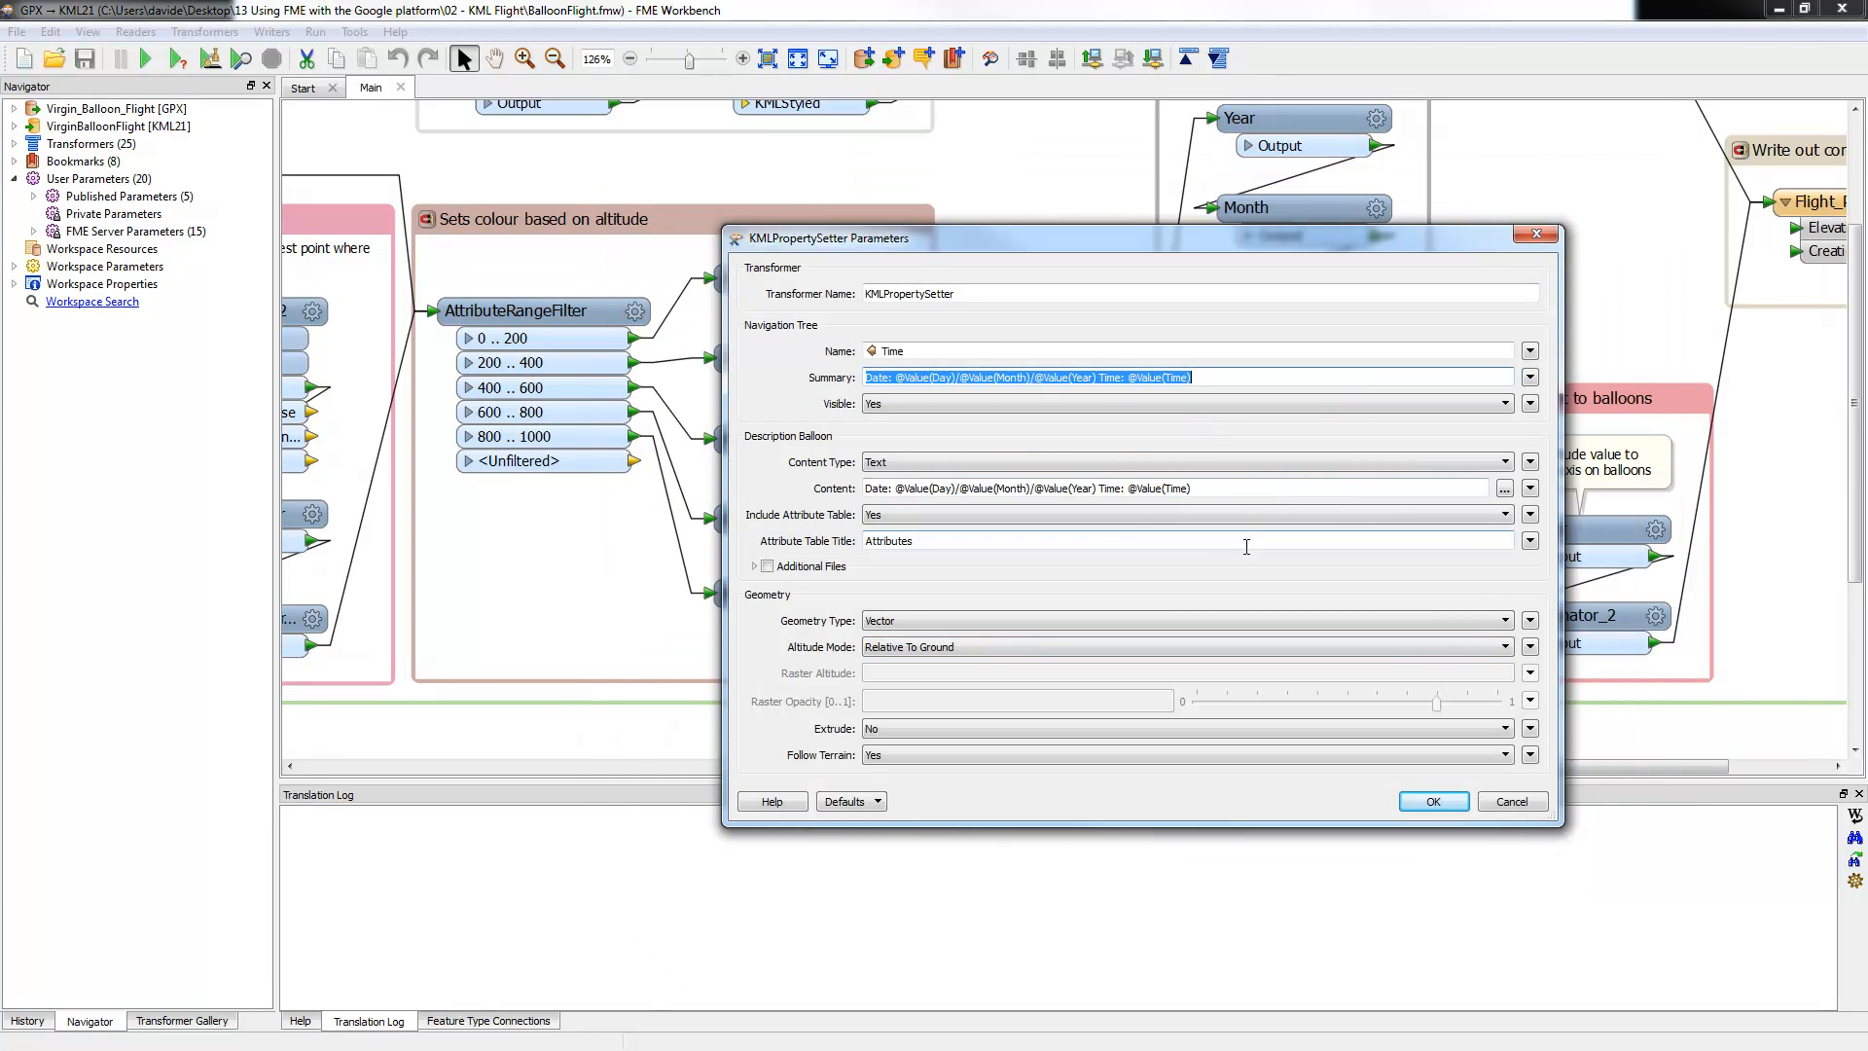
Step: Keep Name as Time and Altitude Mode as Relative To Ground, and accept
left_click(1217, 488)
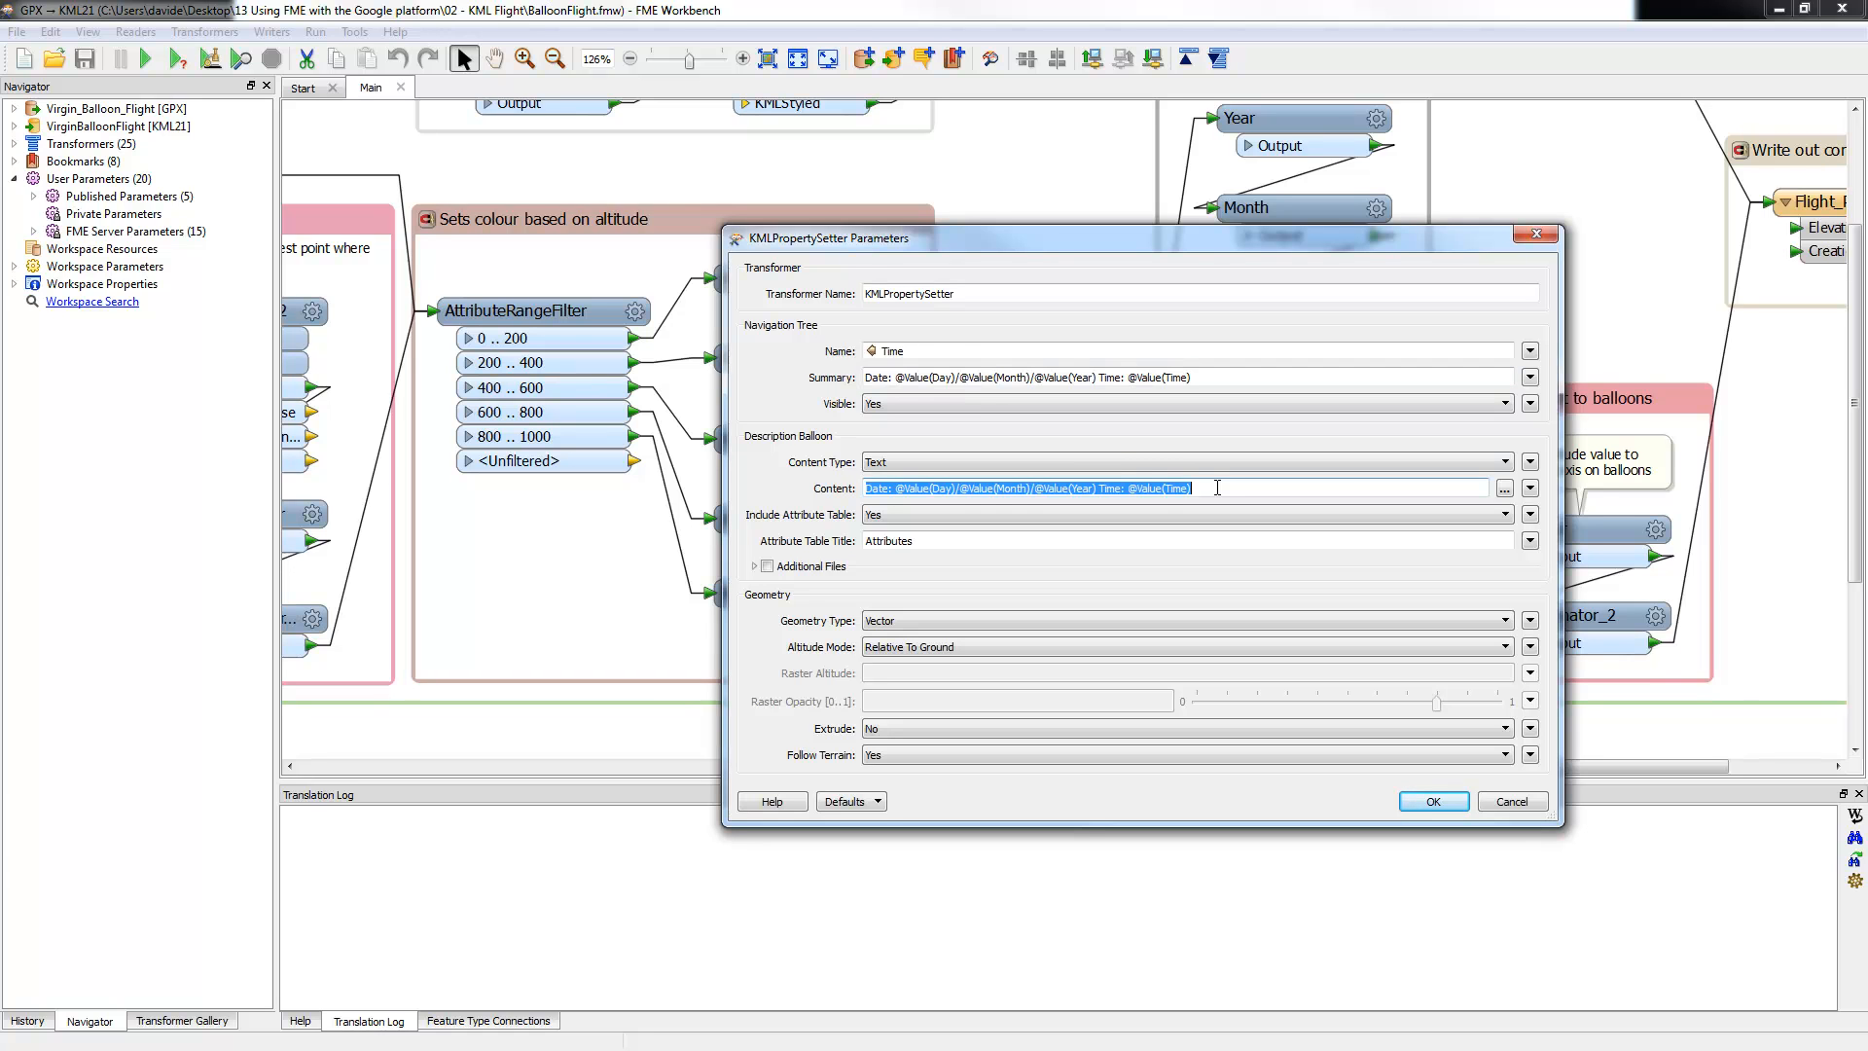
left_click(948, 355)
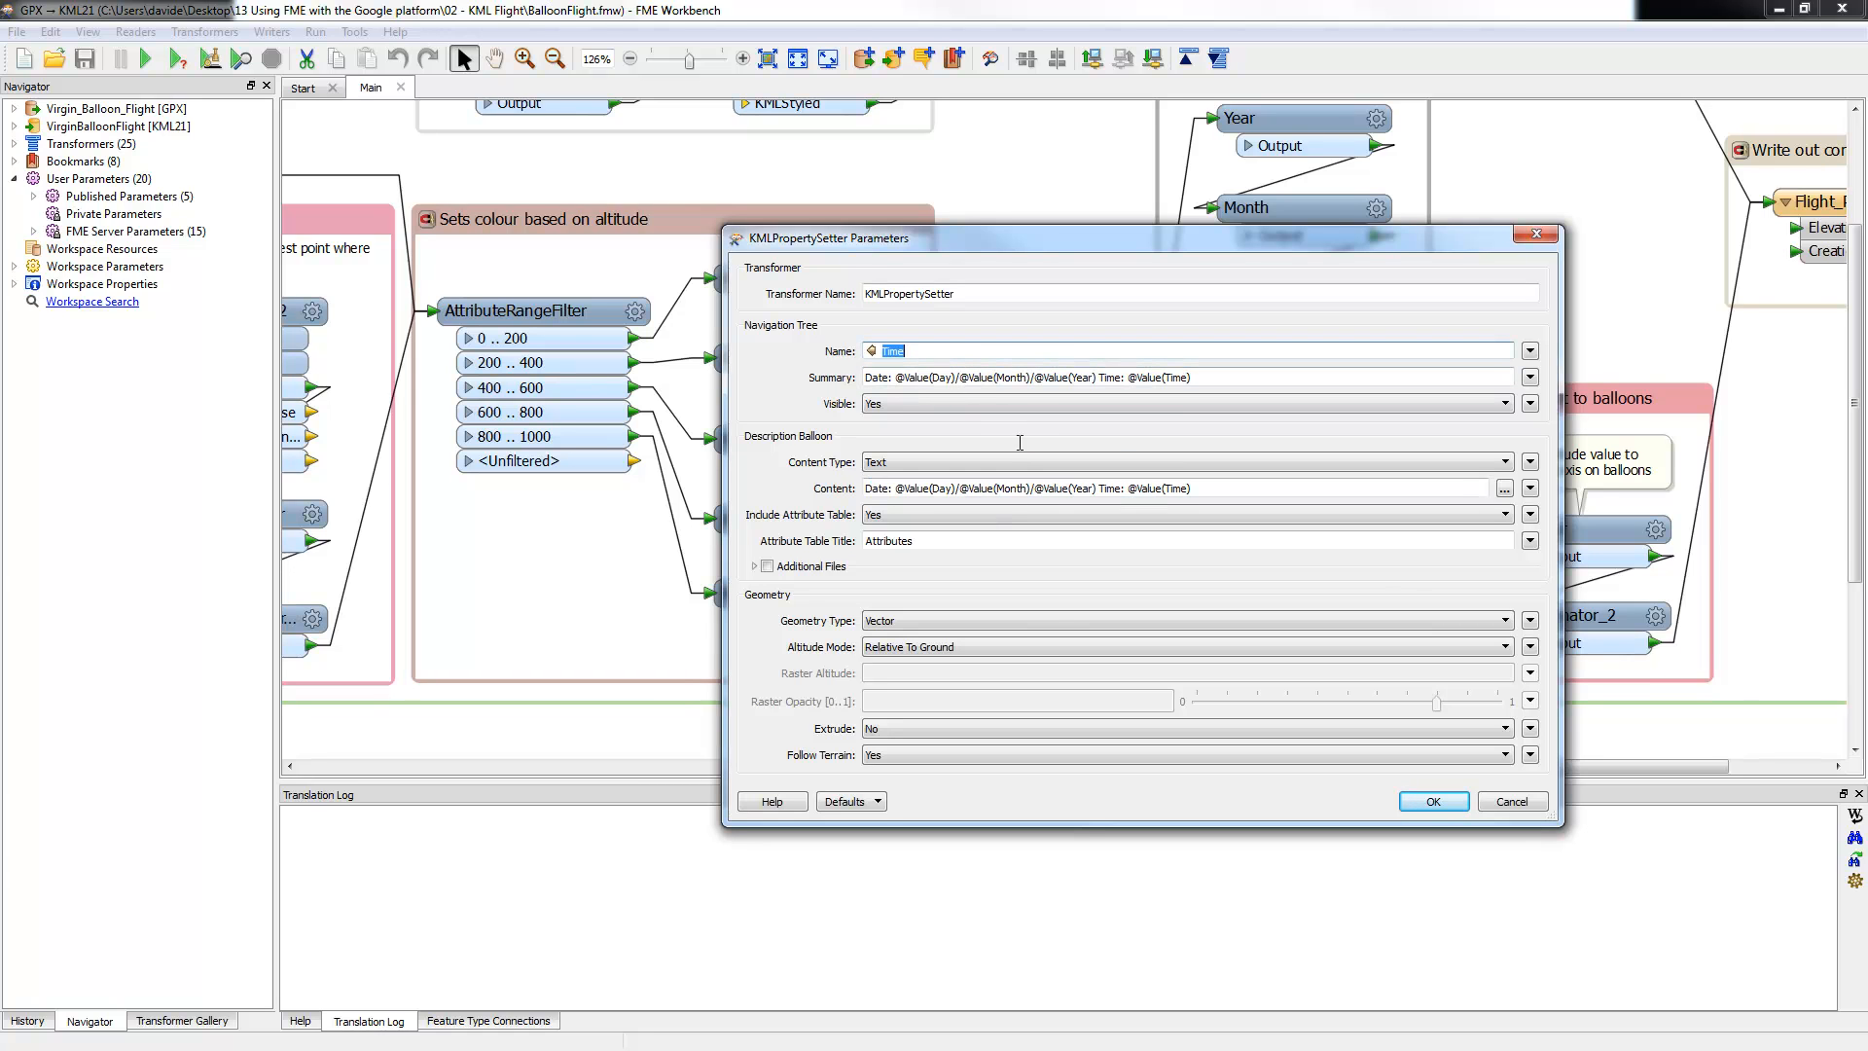
left_click(895, 648)
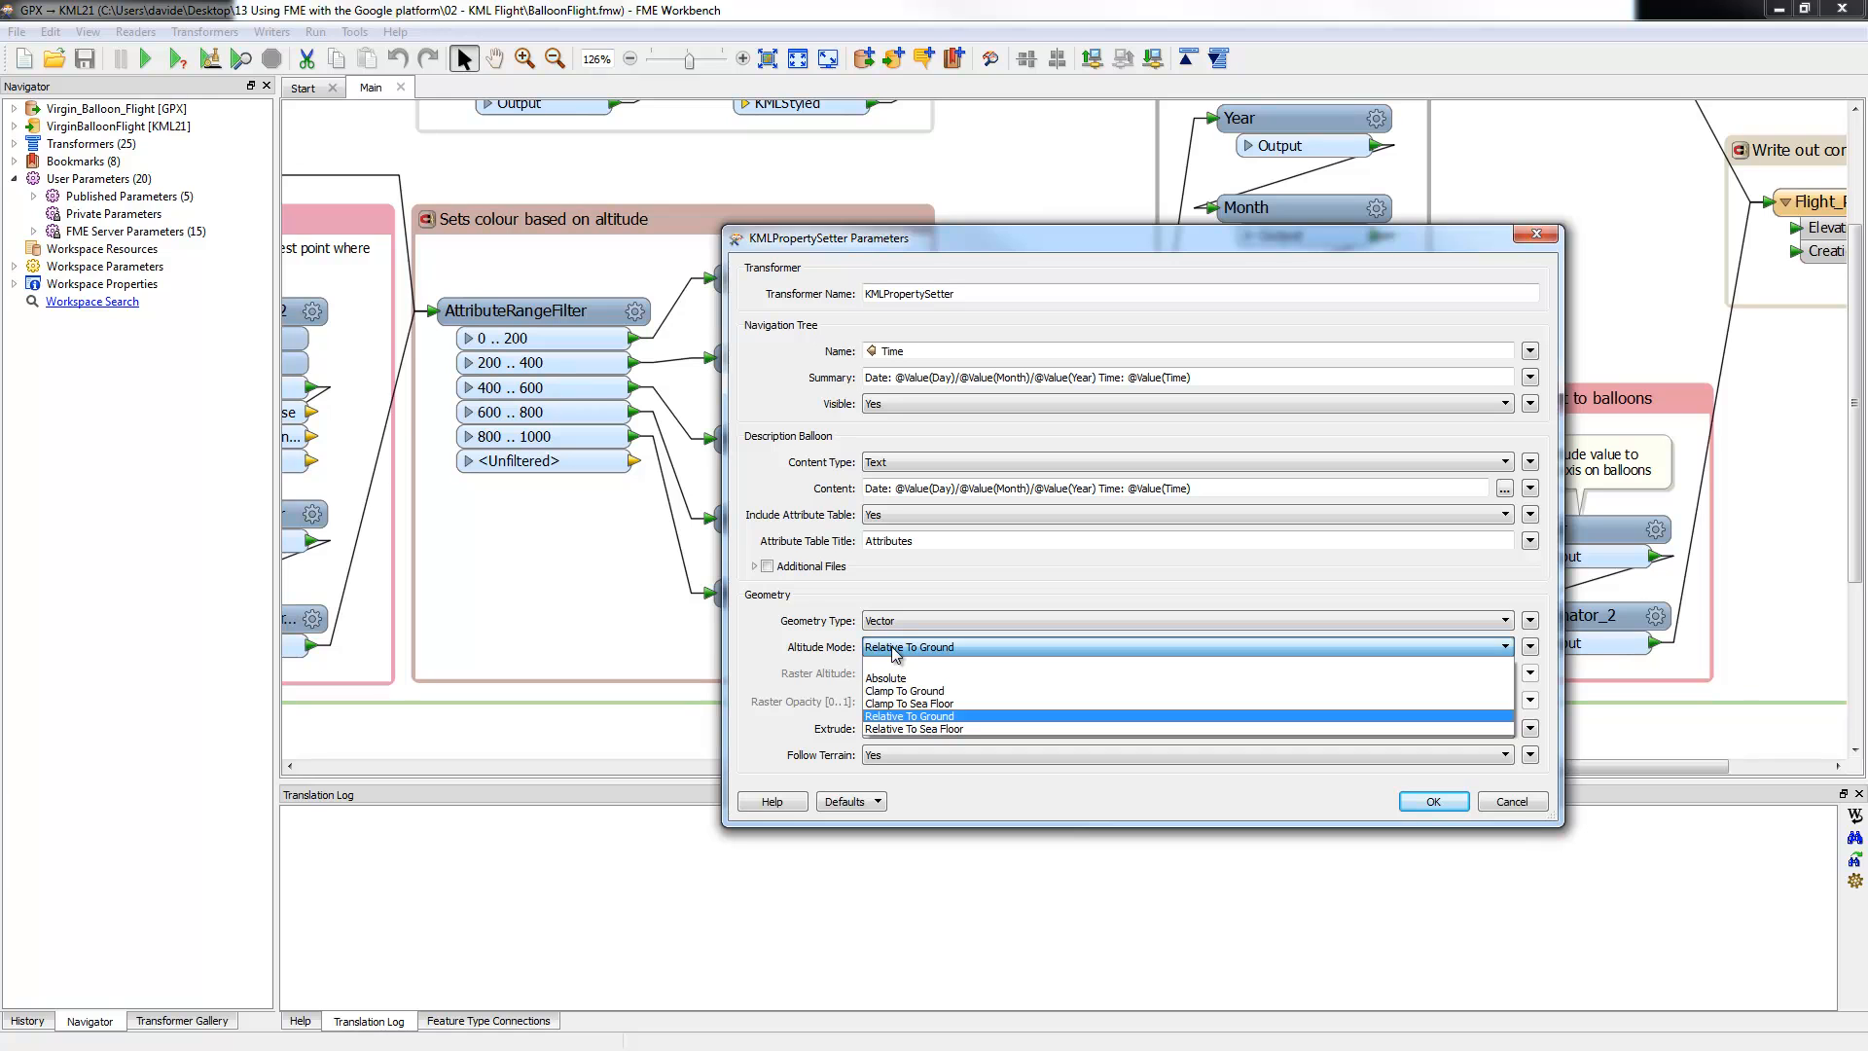
left_click(896, 648)
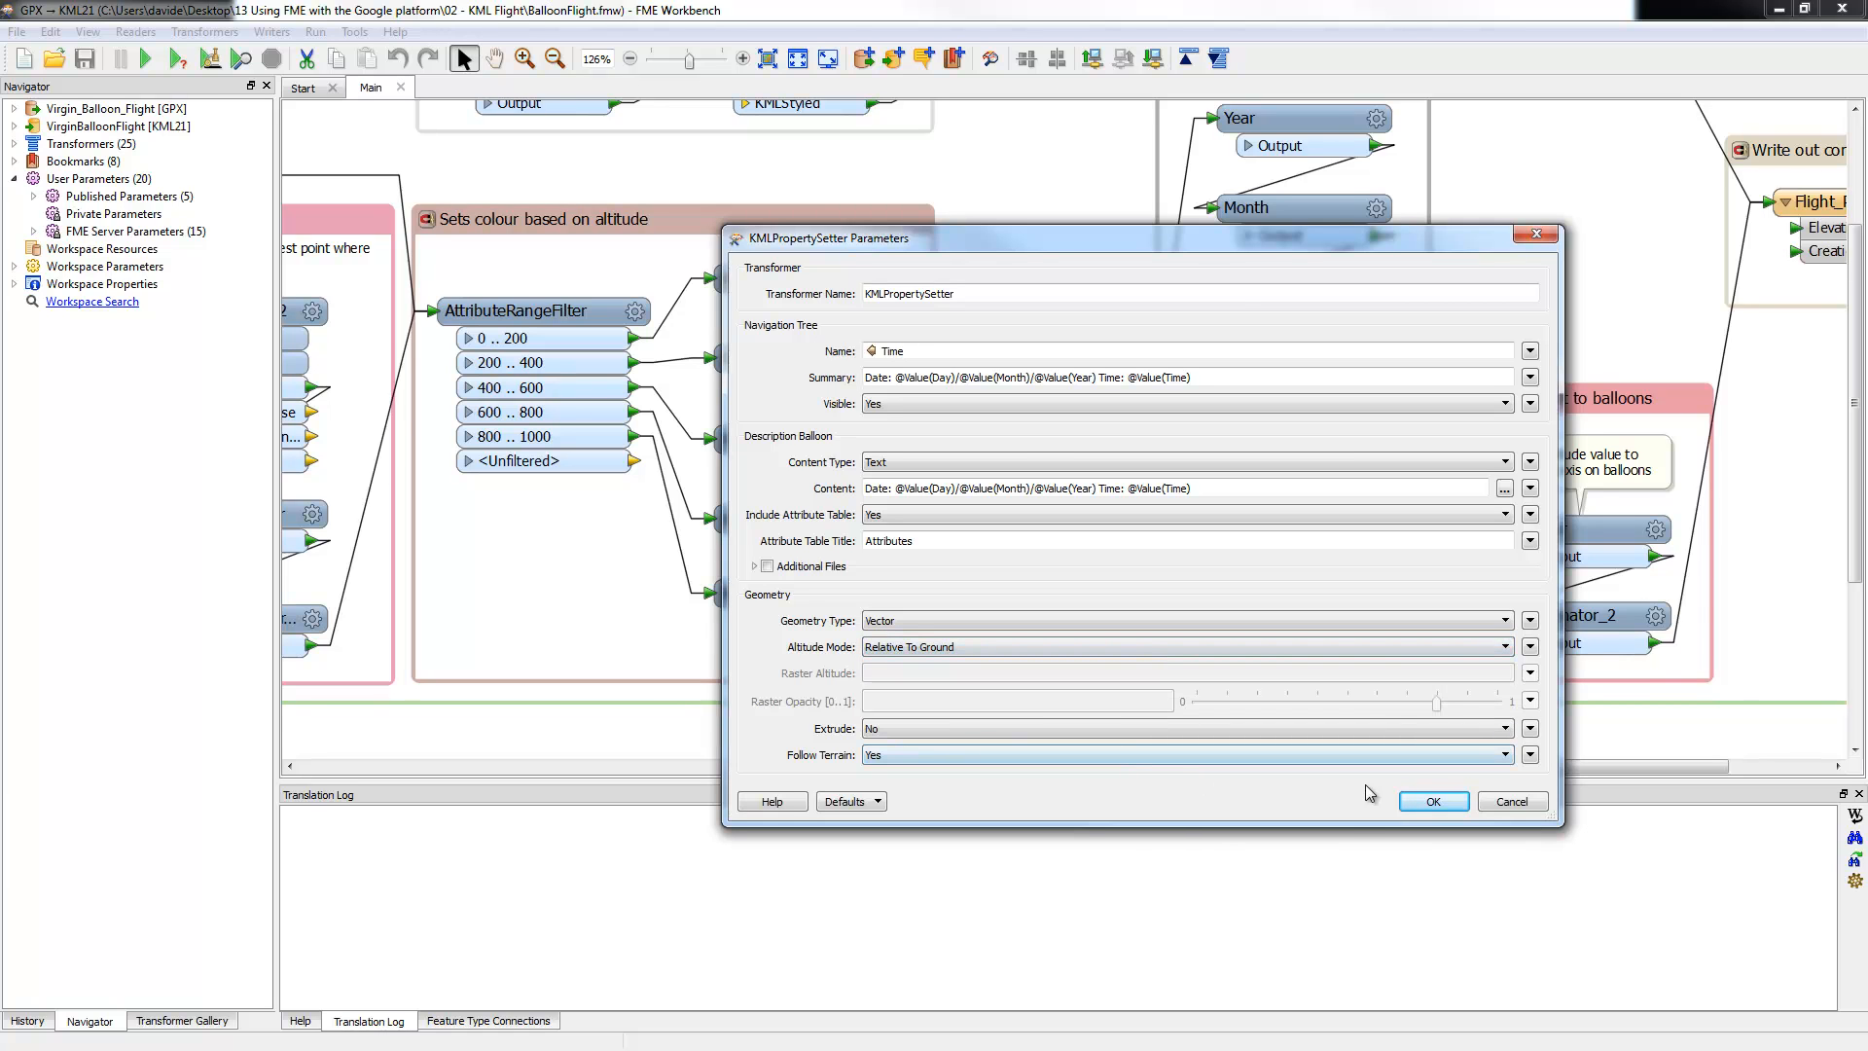
left_click(1490, 814)
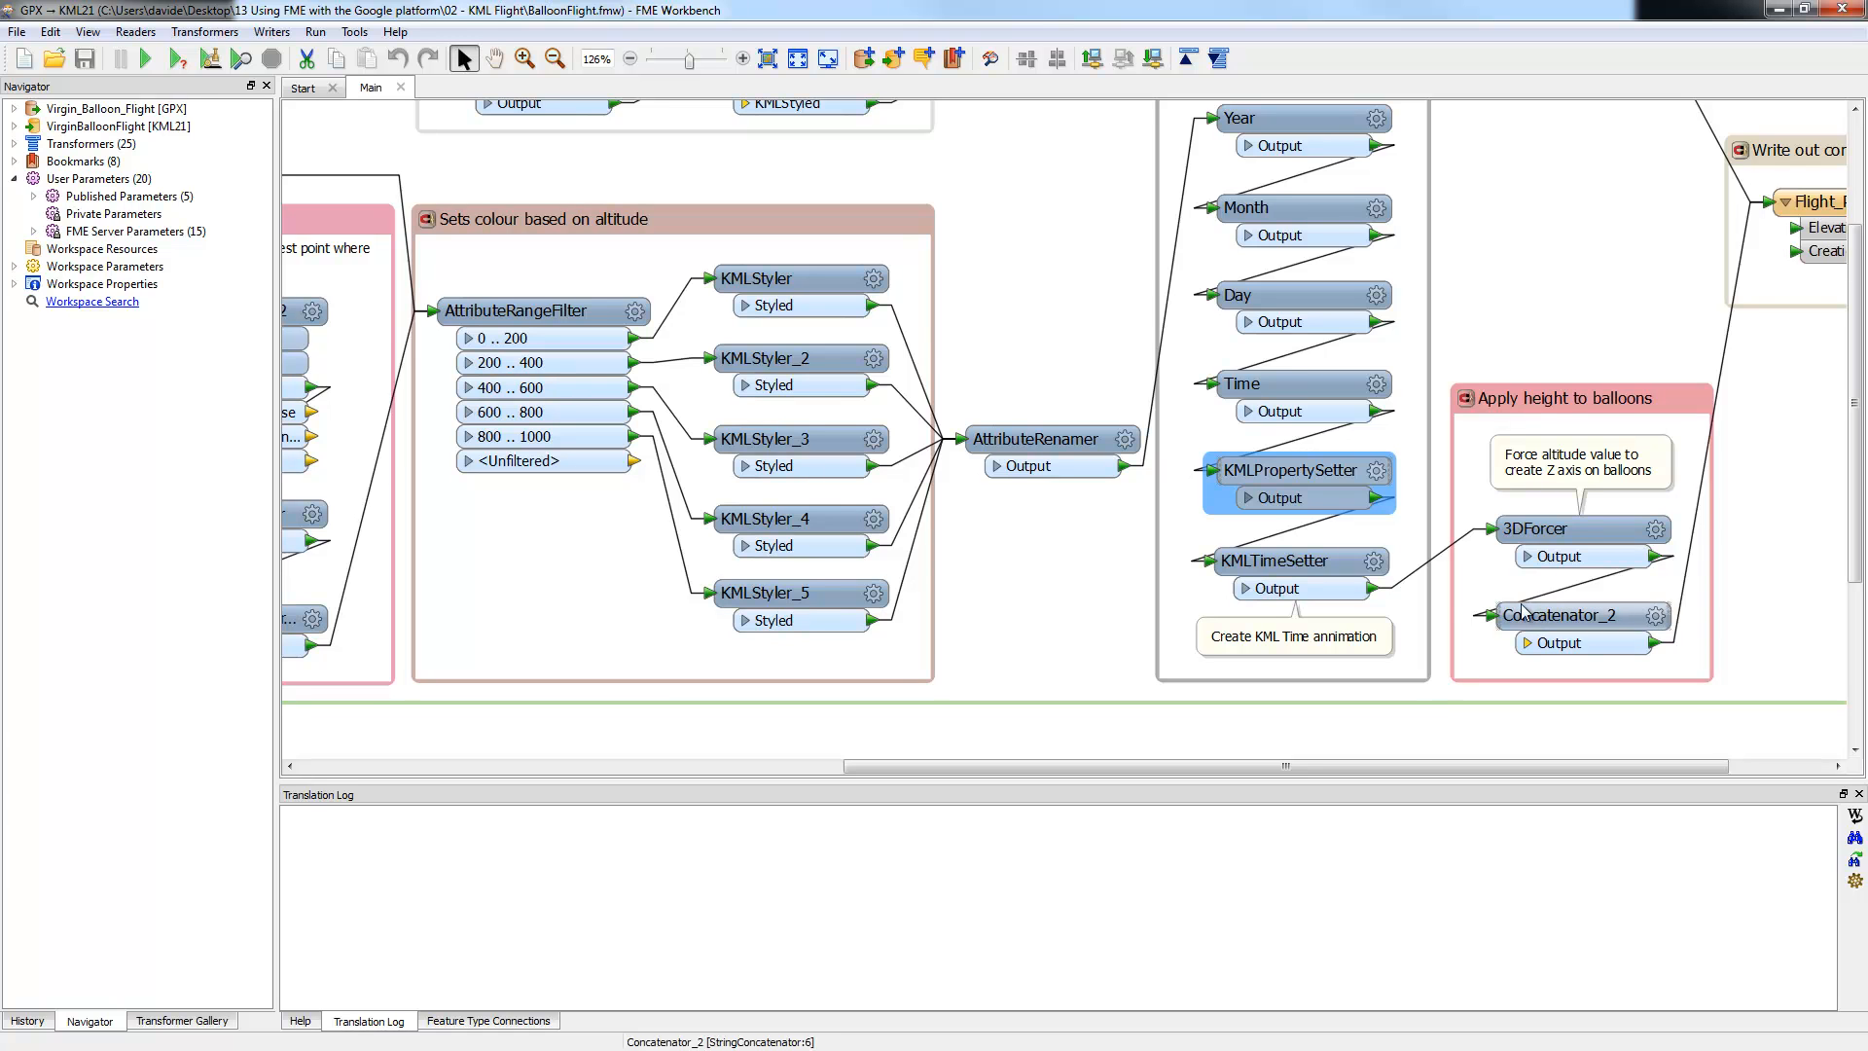
Step: Confirm KMLTimeSetter sets a Timestamp from Creation_Time, then scroll to the Flight_Path writer
left_click(1378, 561)
left_click(1376, 562)
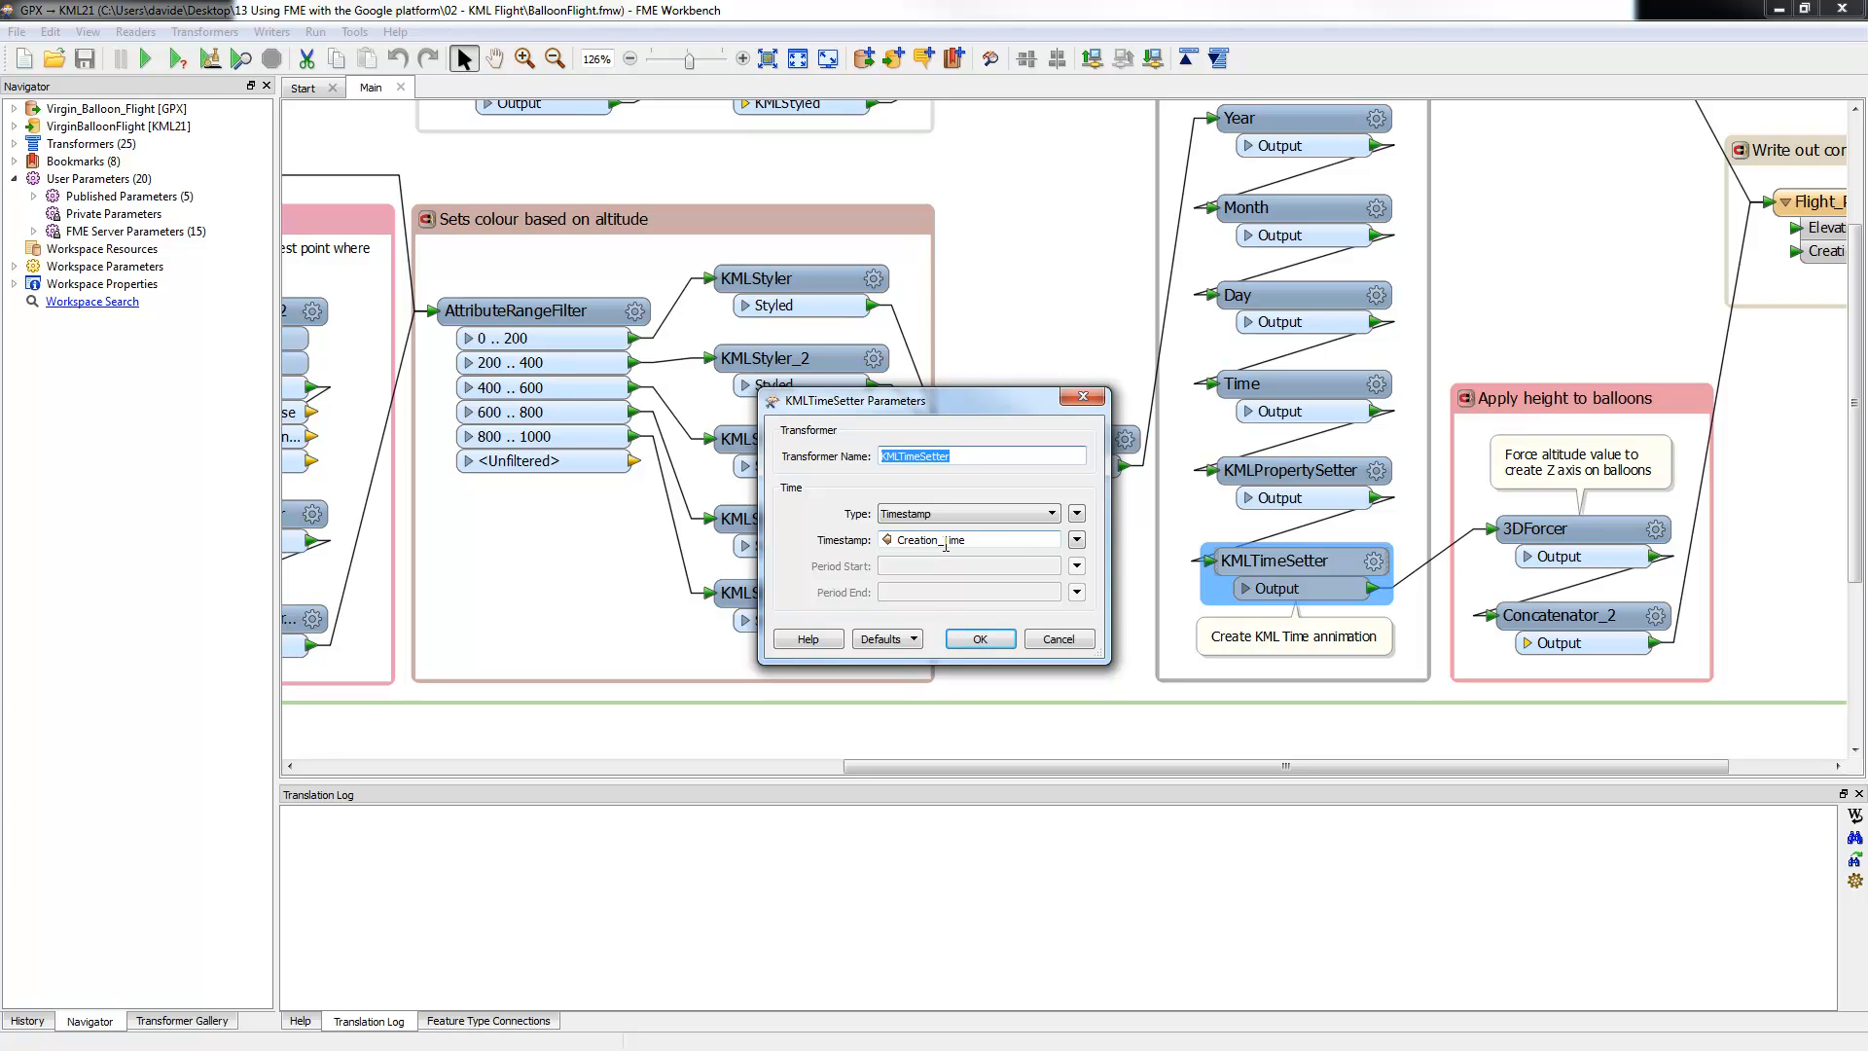
left_click(980, 639)
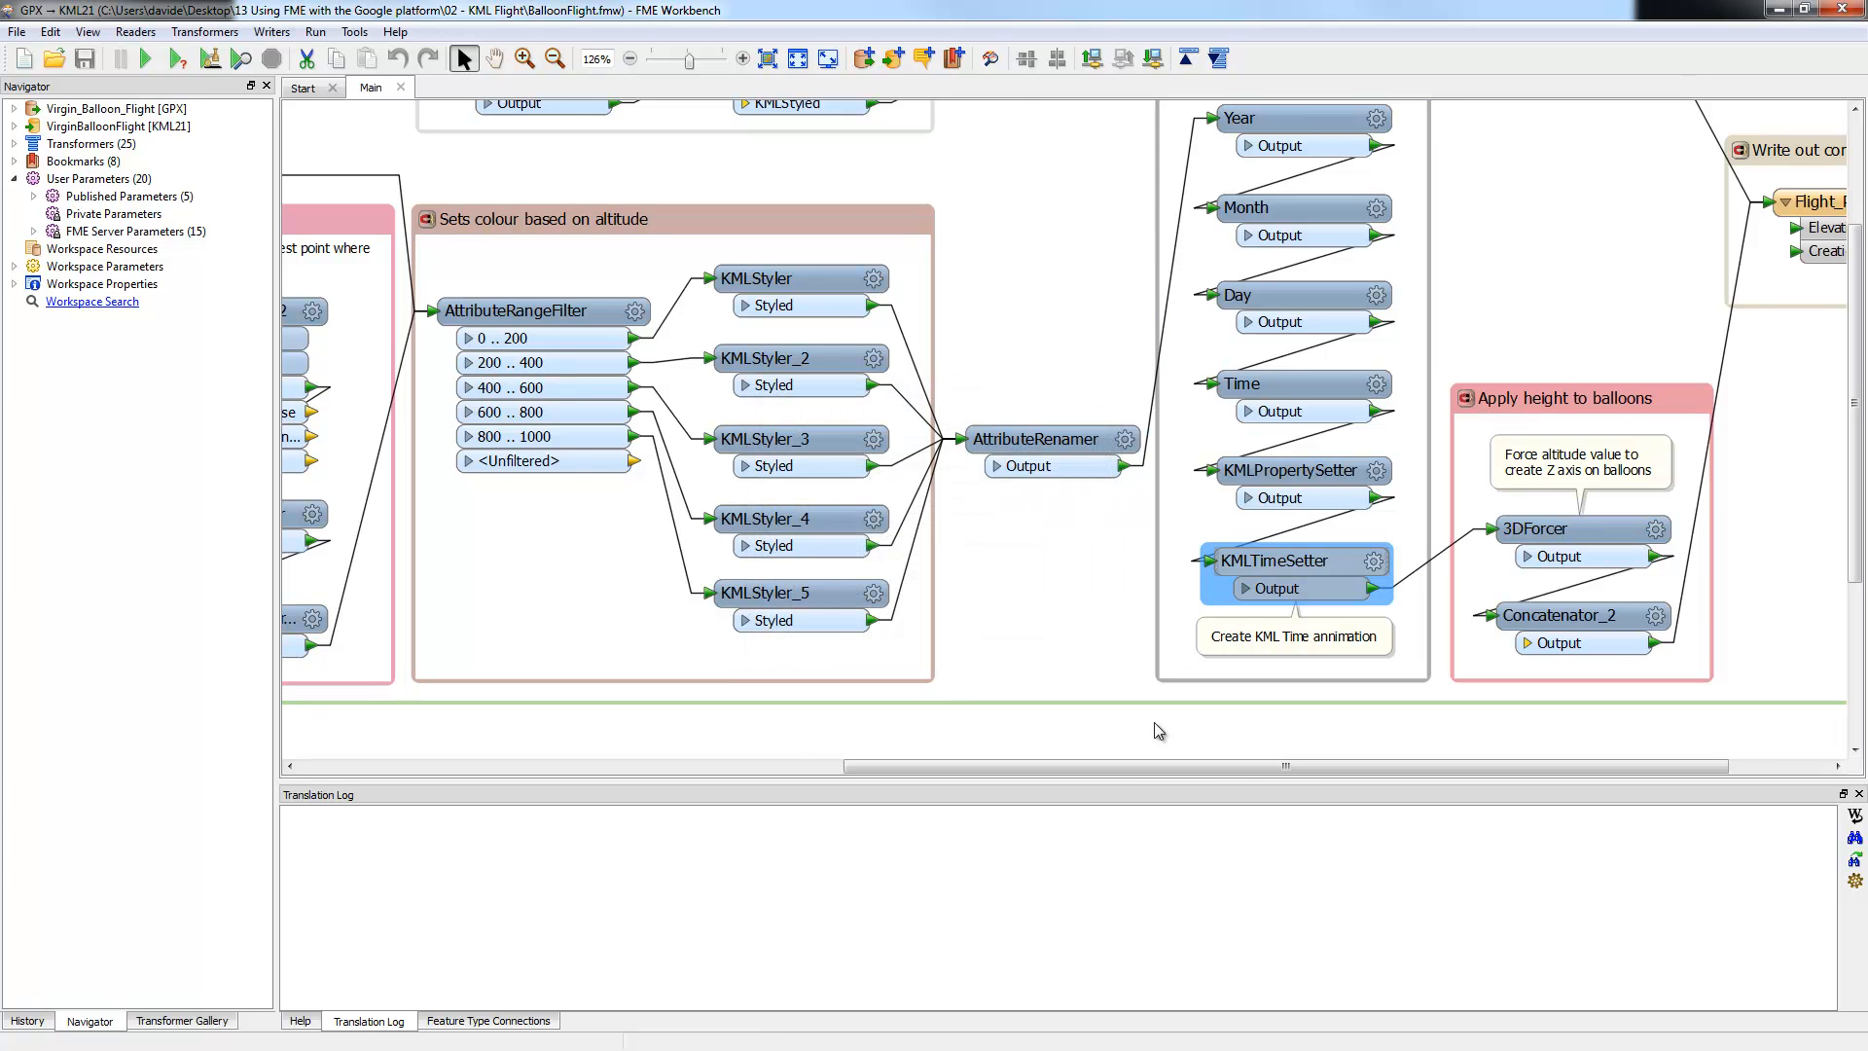
left_click_drag(1140, 768, 1317, 763)
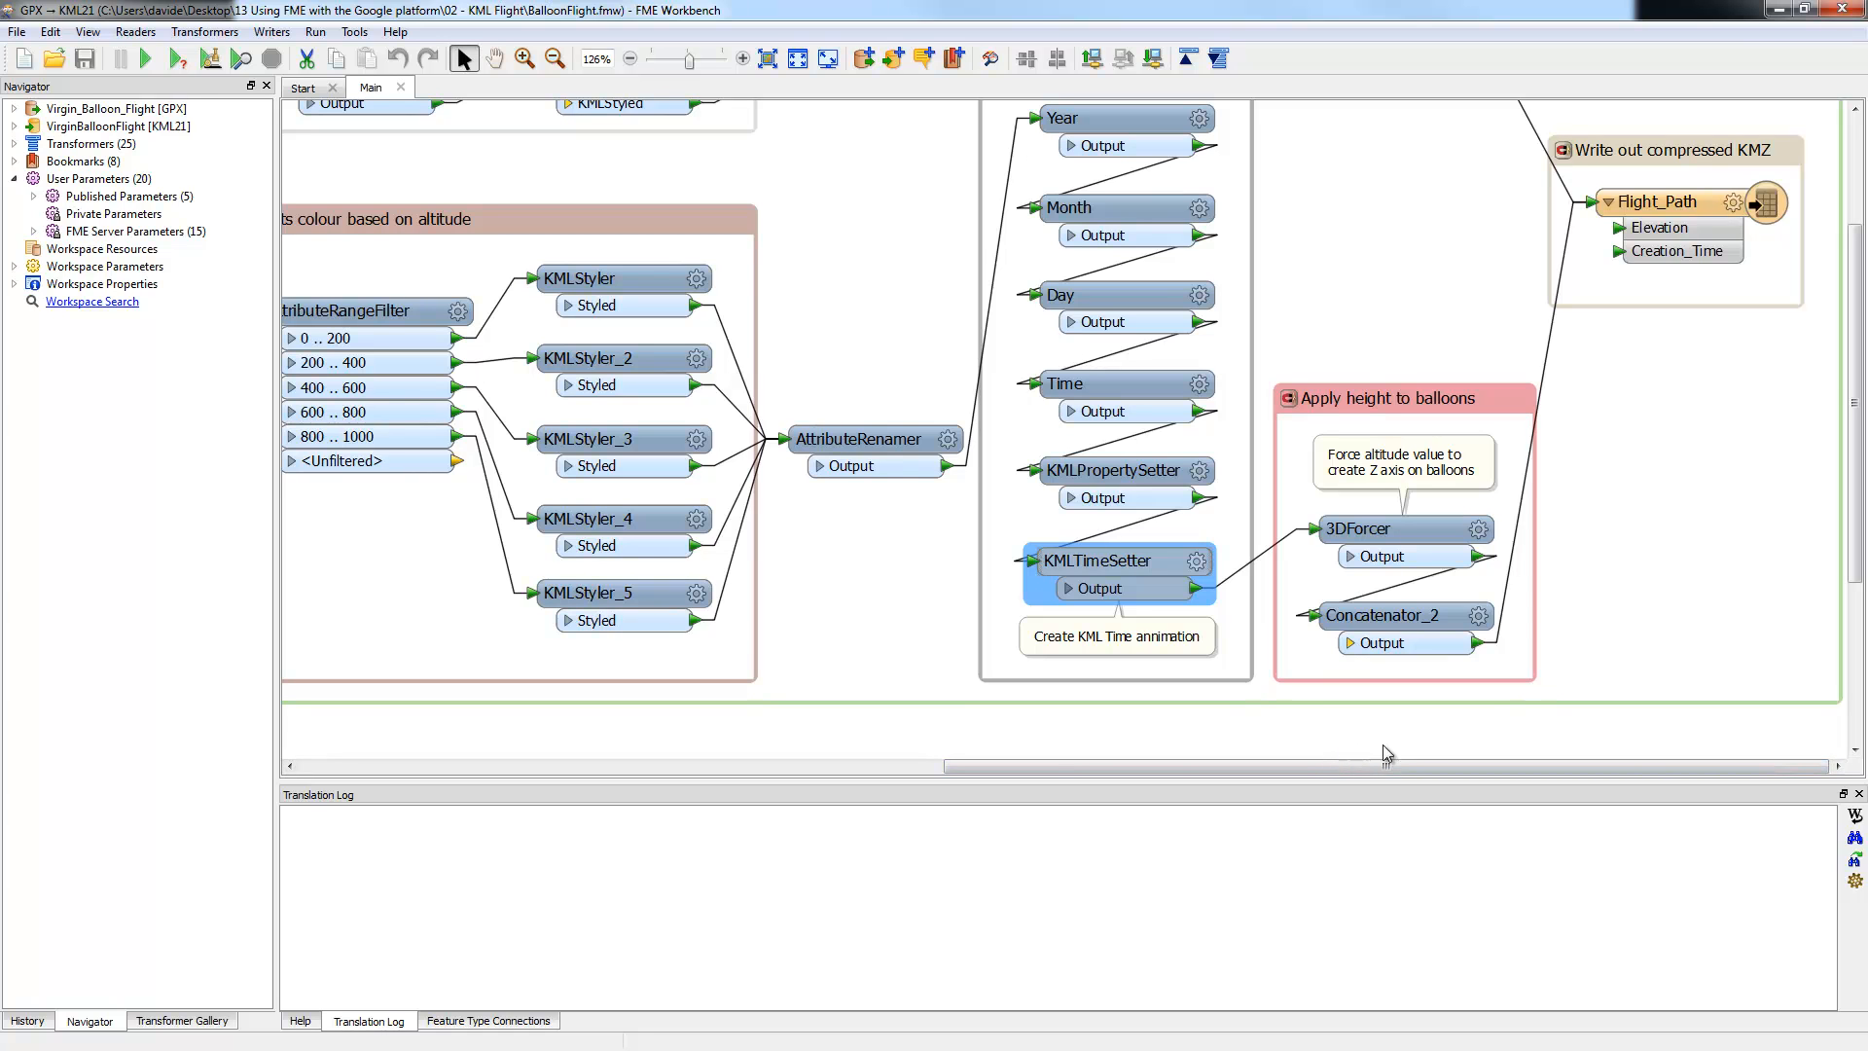
left_click(1481, 531)
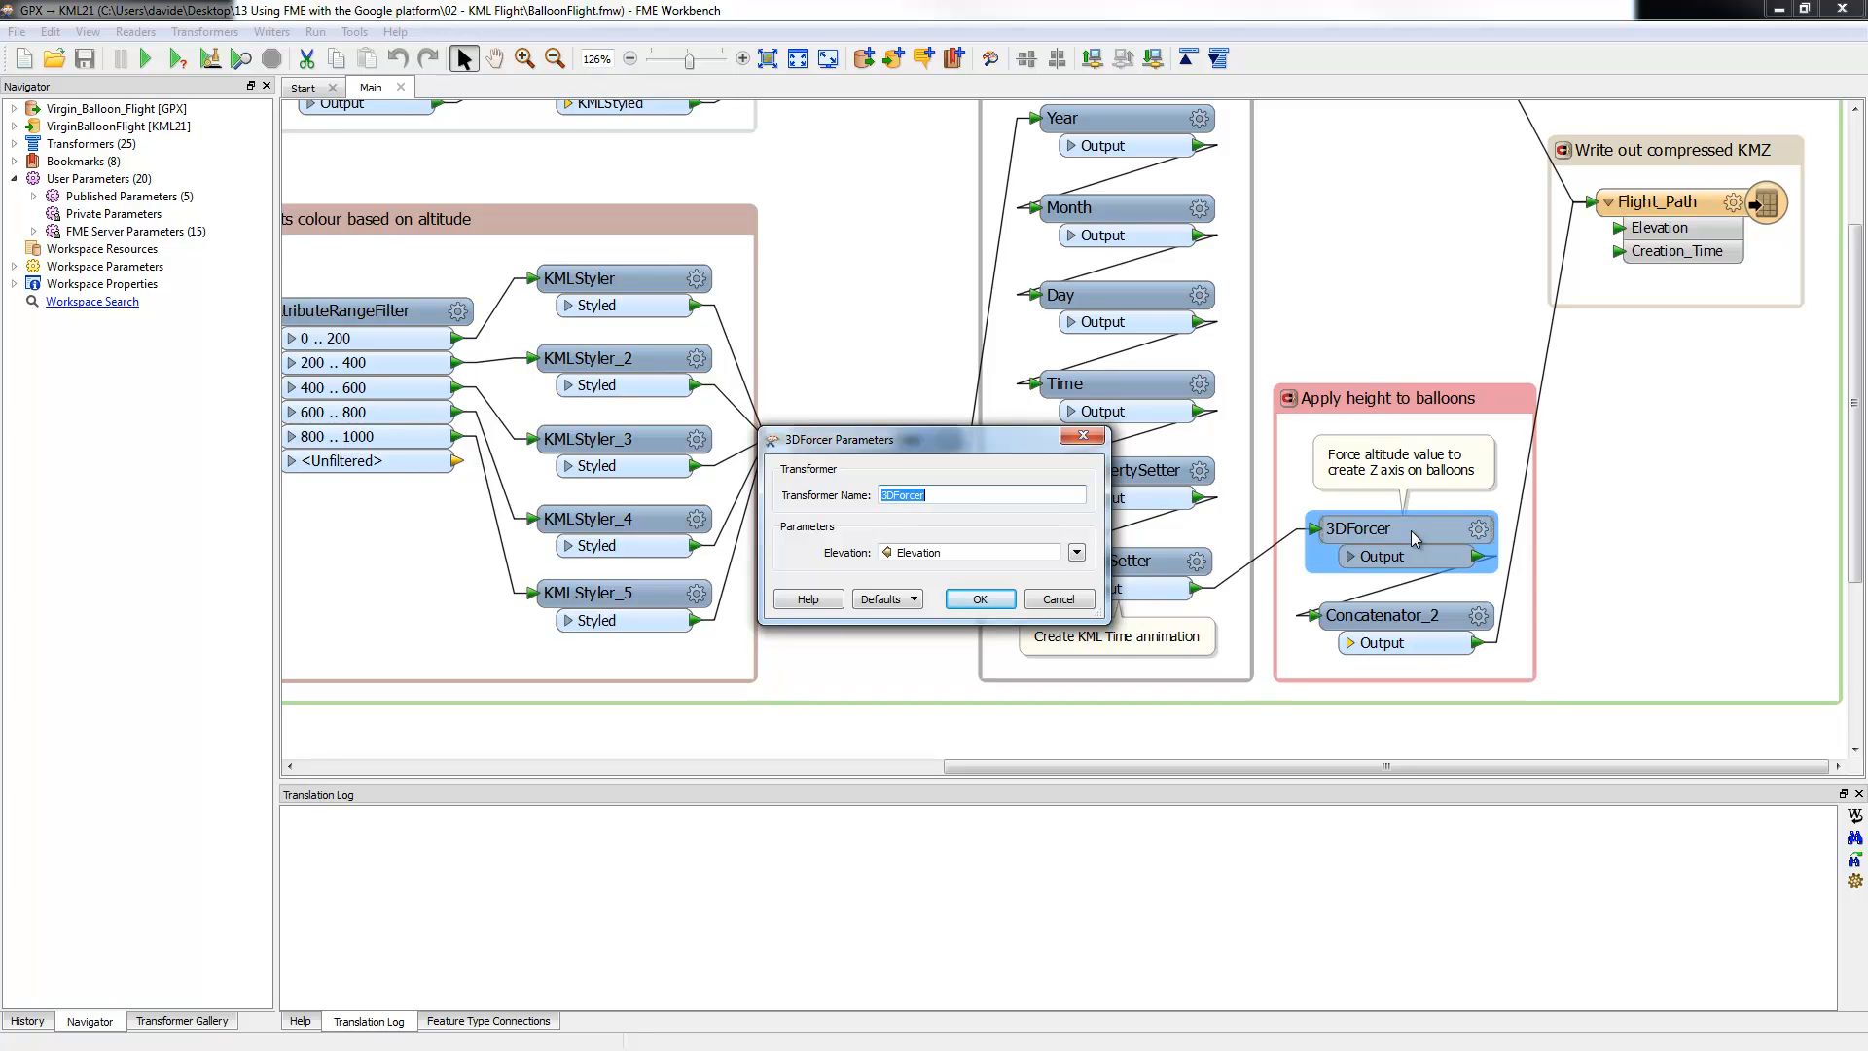
left_click(979, 598)
left_click(1479, 616)
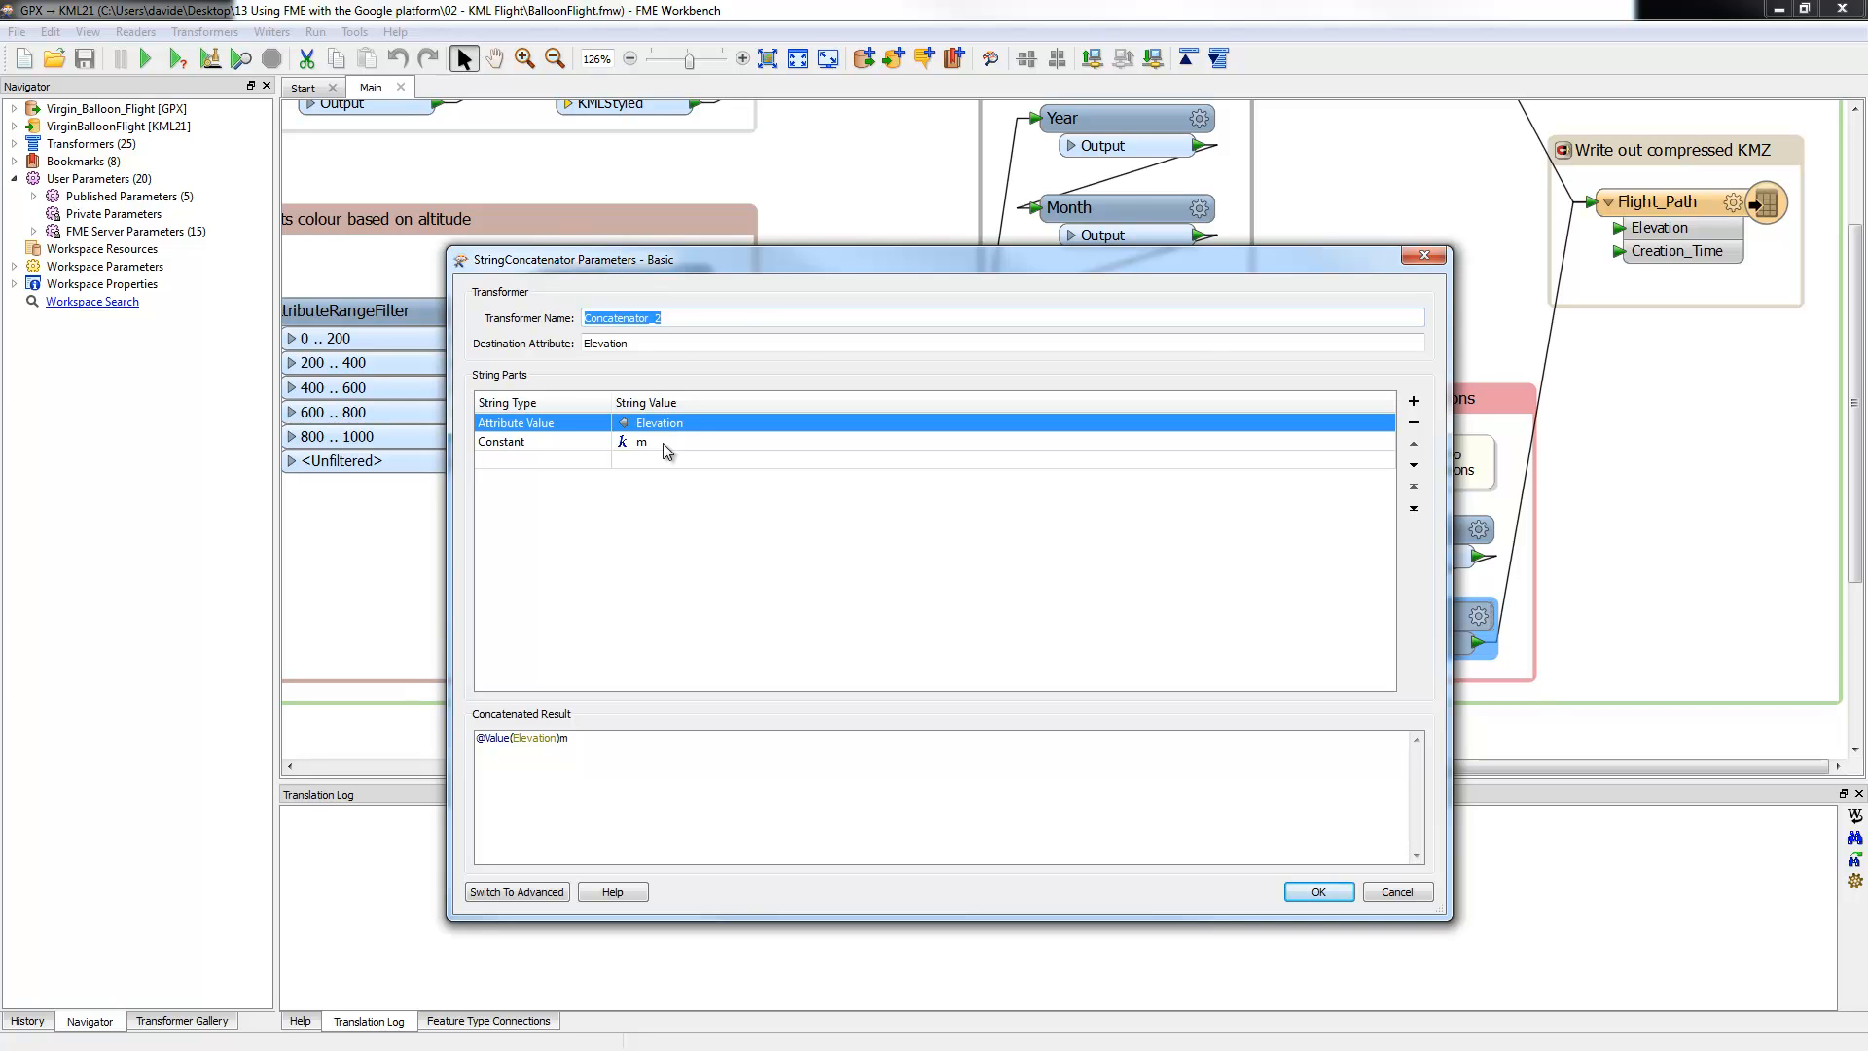
left_click(1397, 892)
scroll(1613, 574, "up", 1)
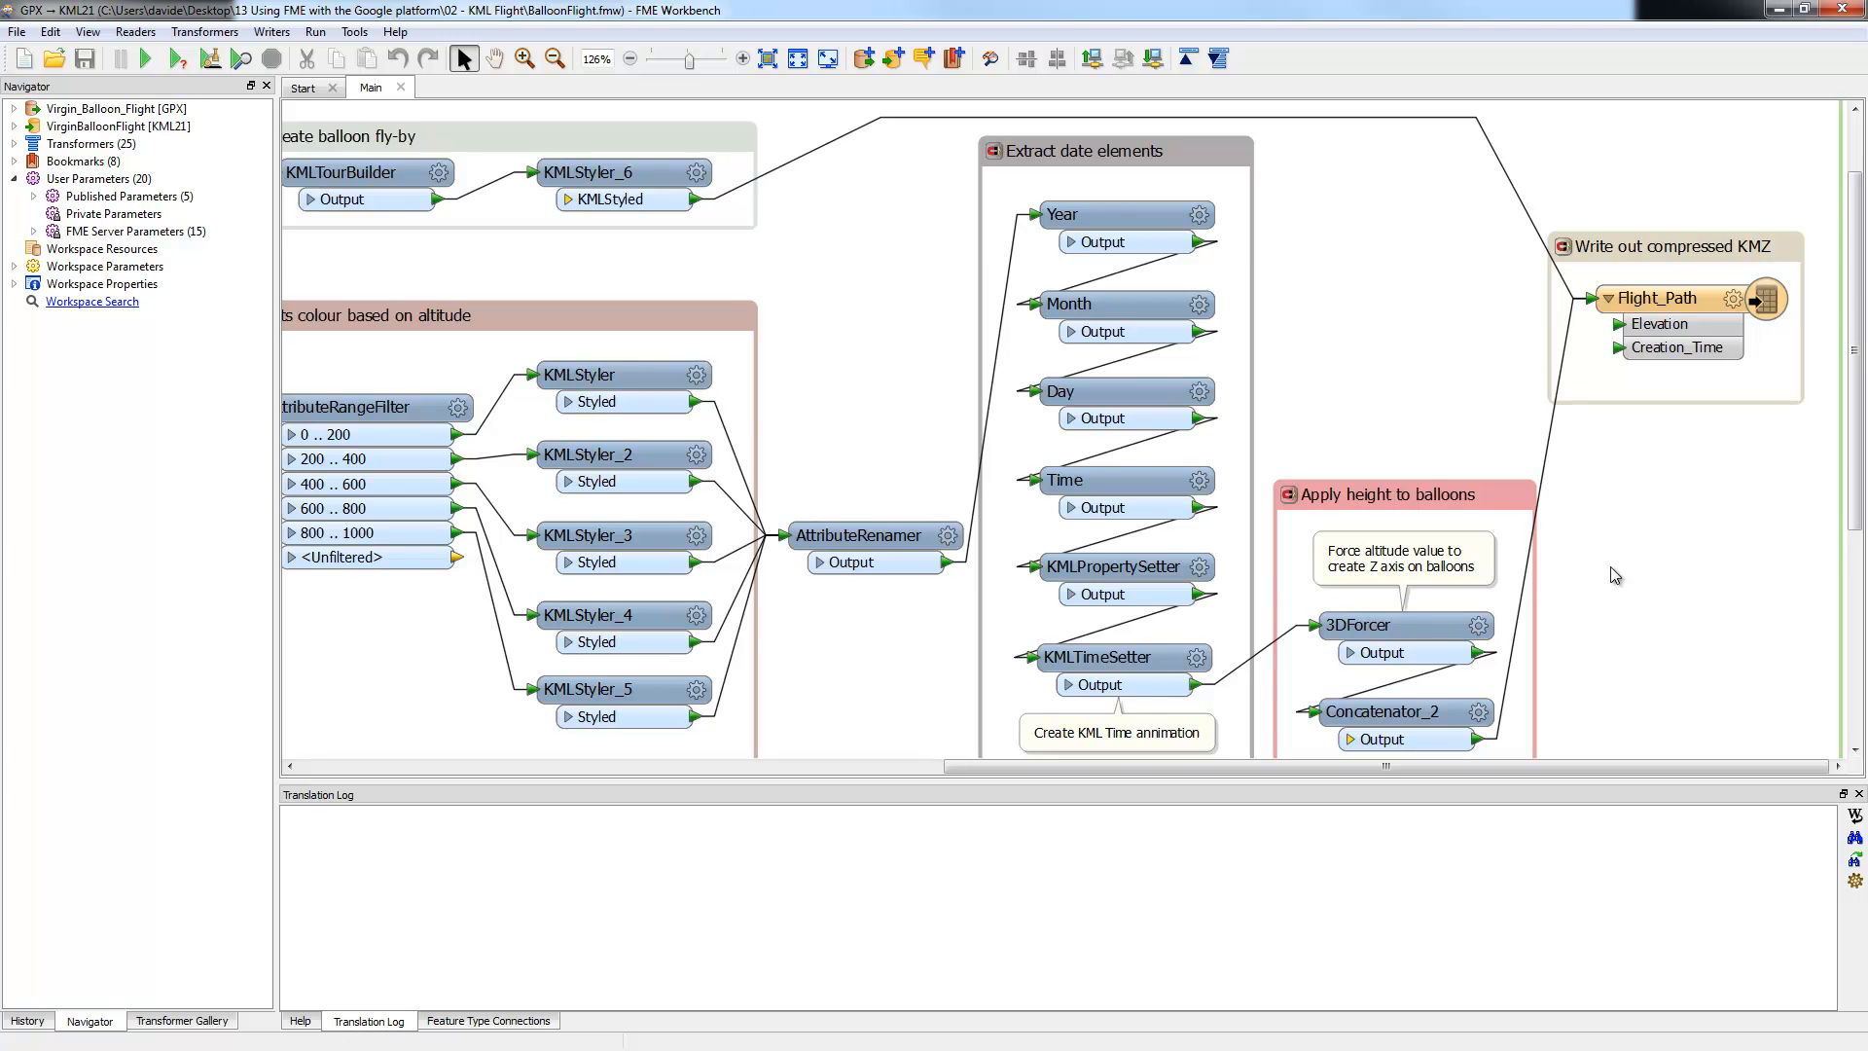
scroll(1615, 575, "up", 1)
scroll(1611, 574, "down", 2)
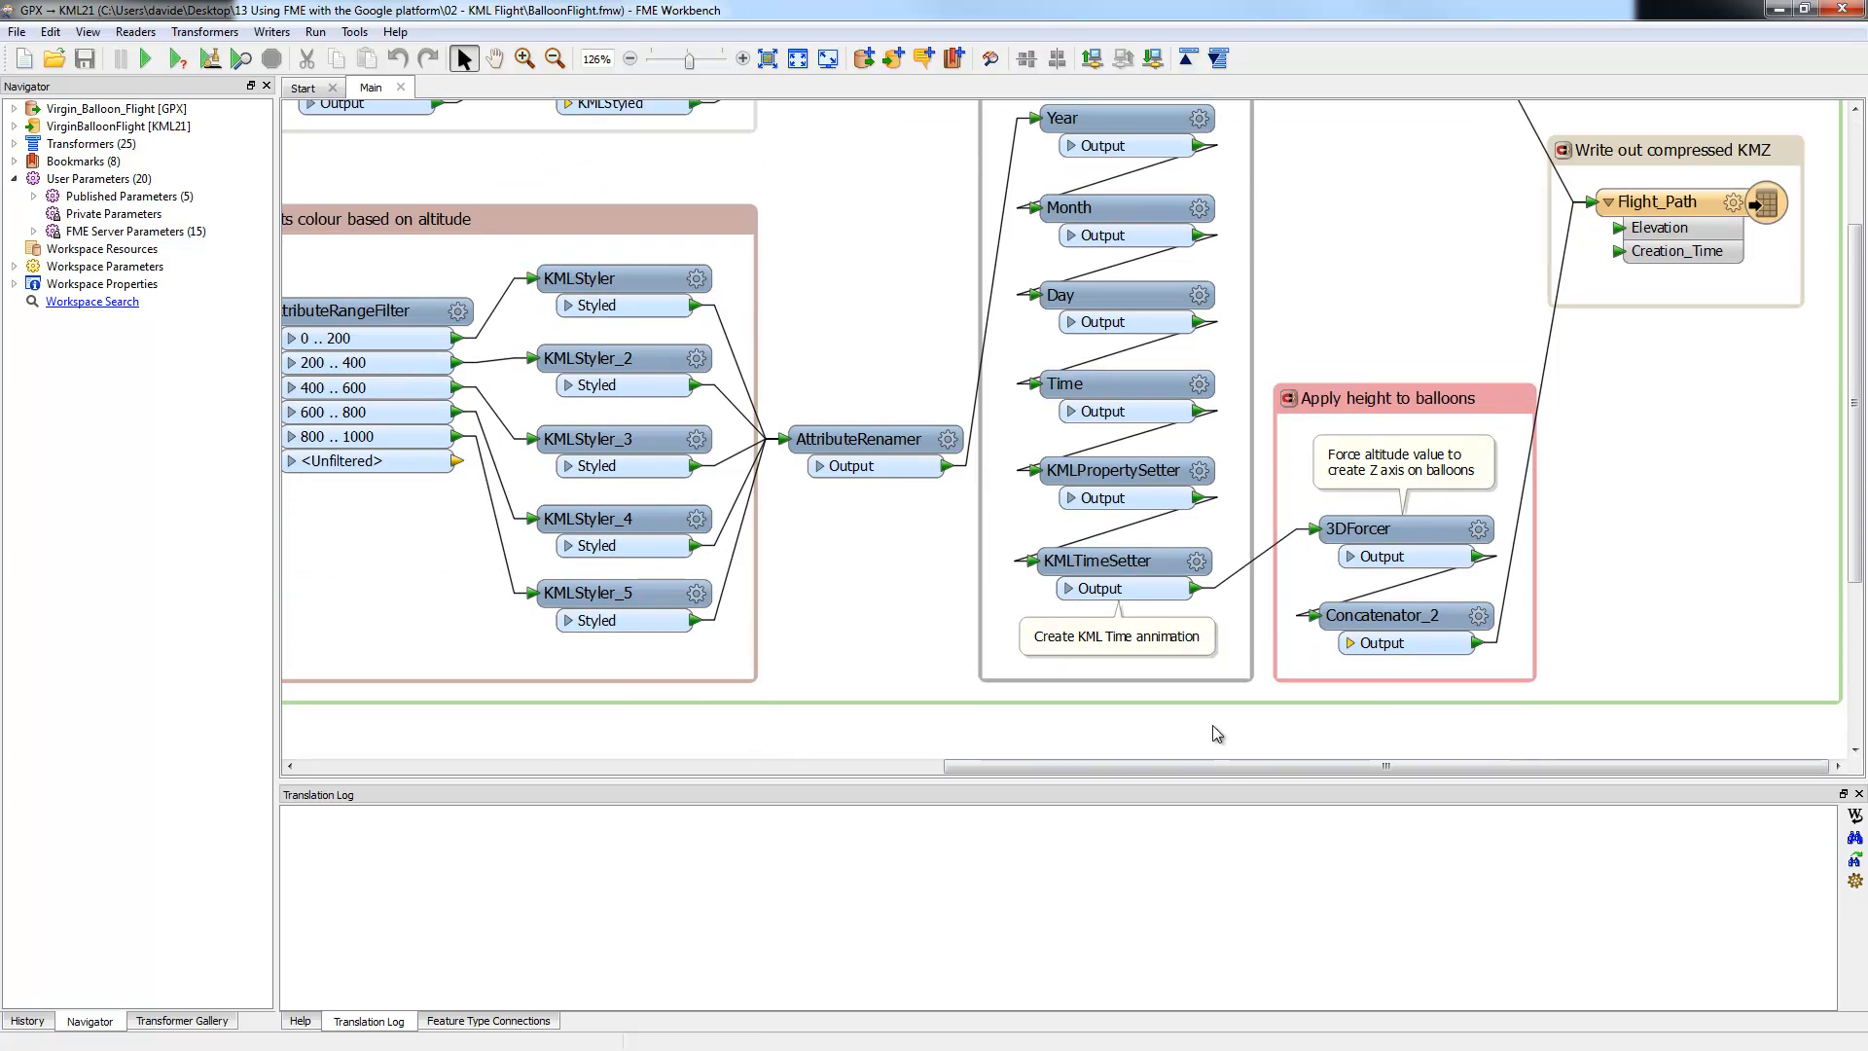
left_click_drag(1219, 767, 851, 776)
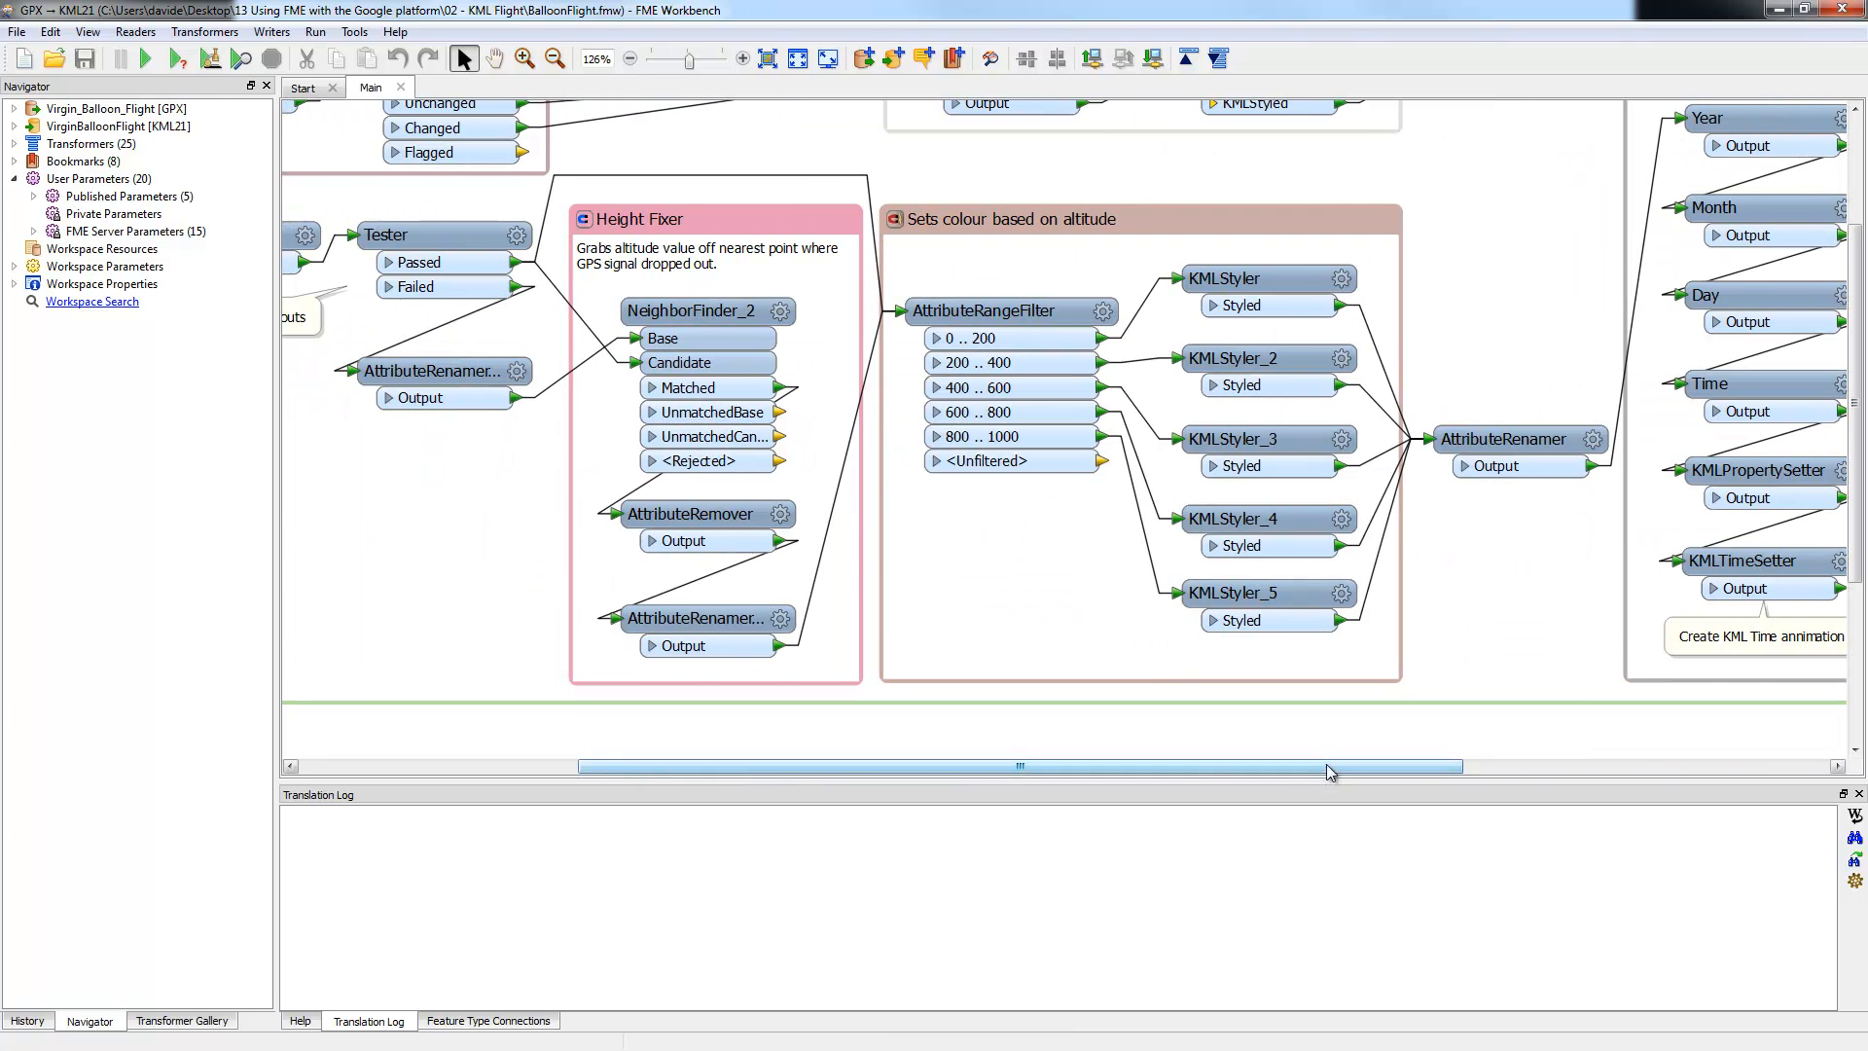
left_click_drag(1326, 767, 1514, 767)
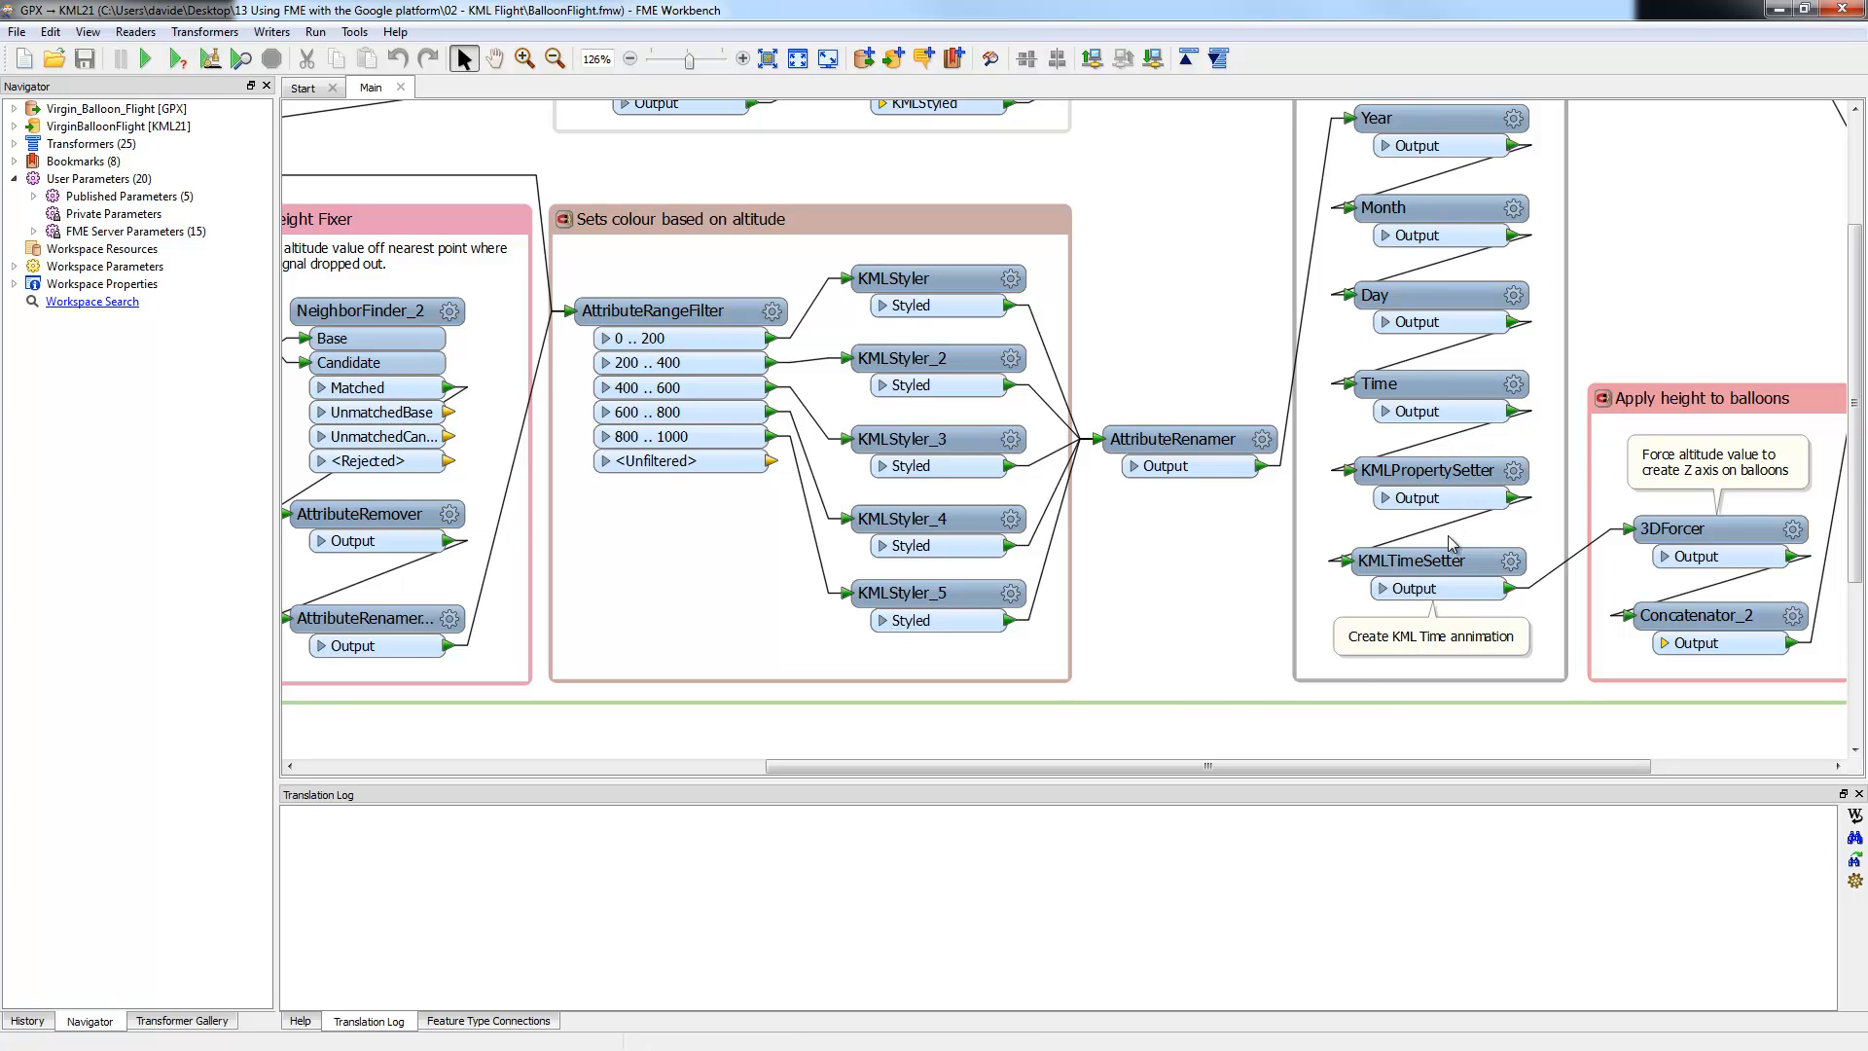
left_click_drag(1310, 767, 948, 746)
scroll(947, 746, "up", 2)
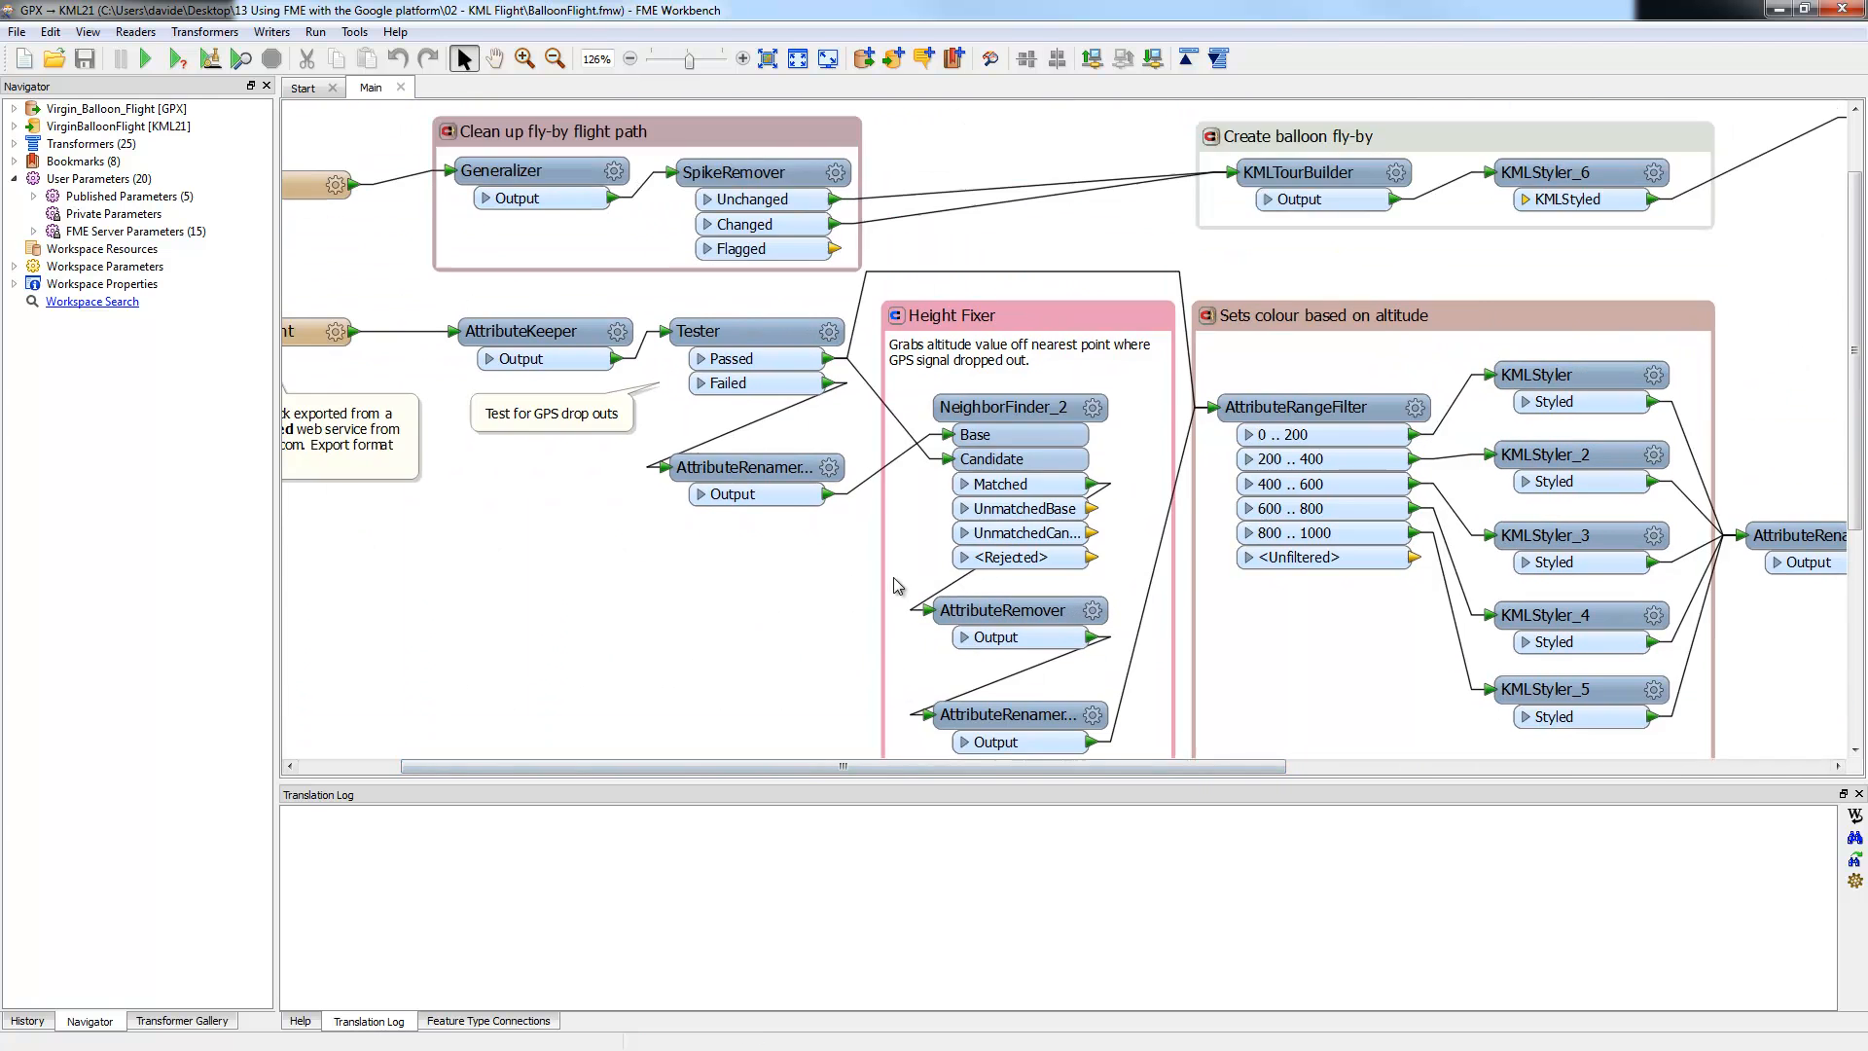
left_click_drag(766, 775, 661, 755)
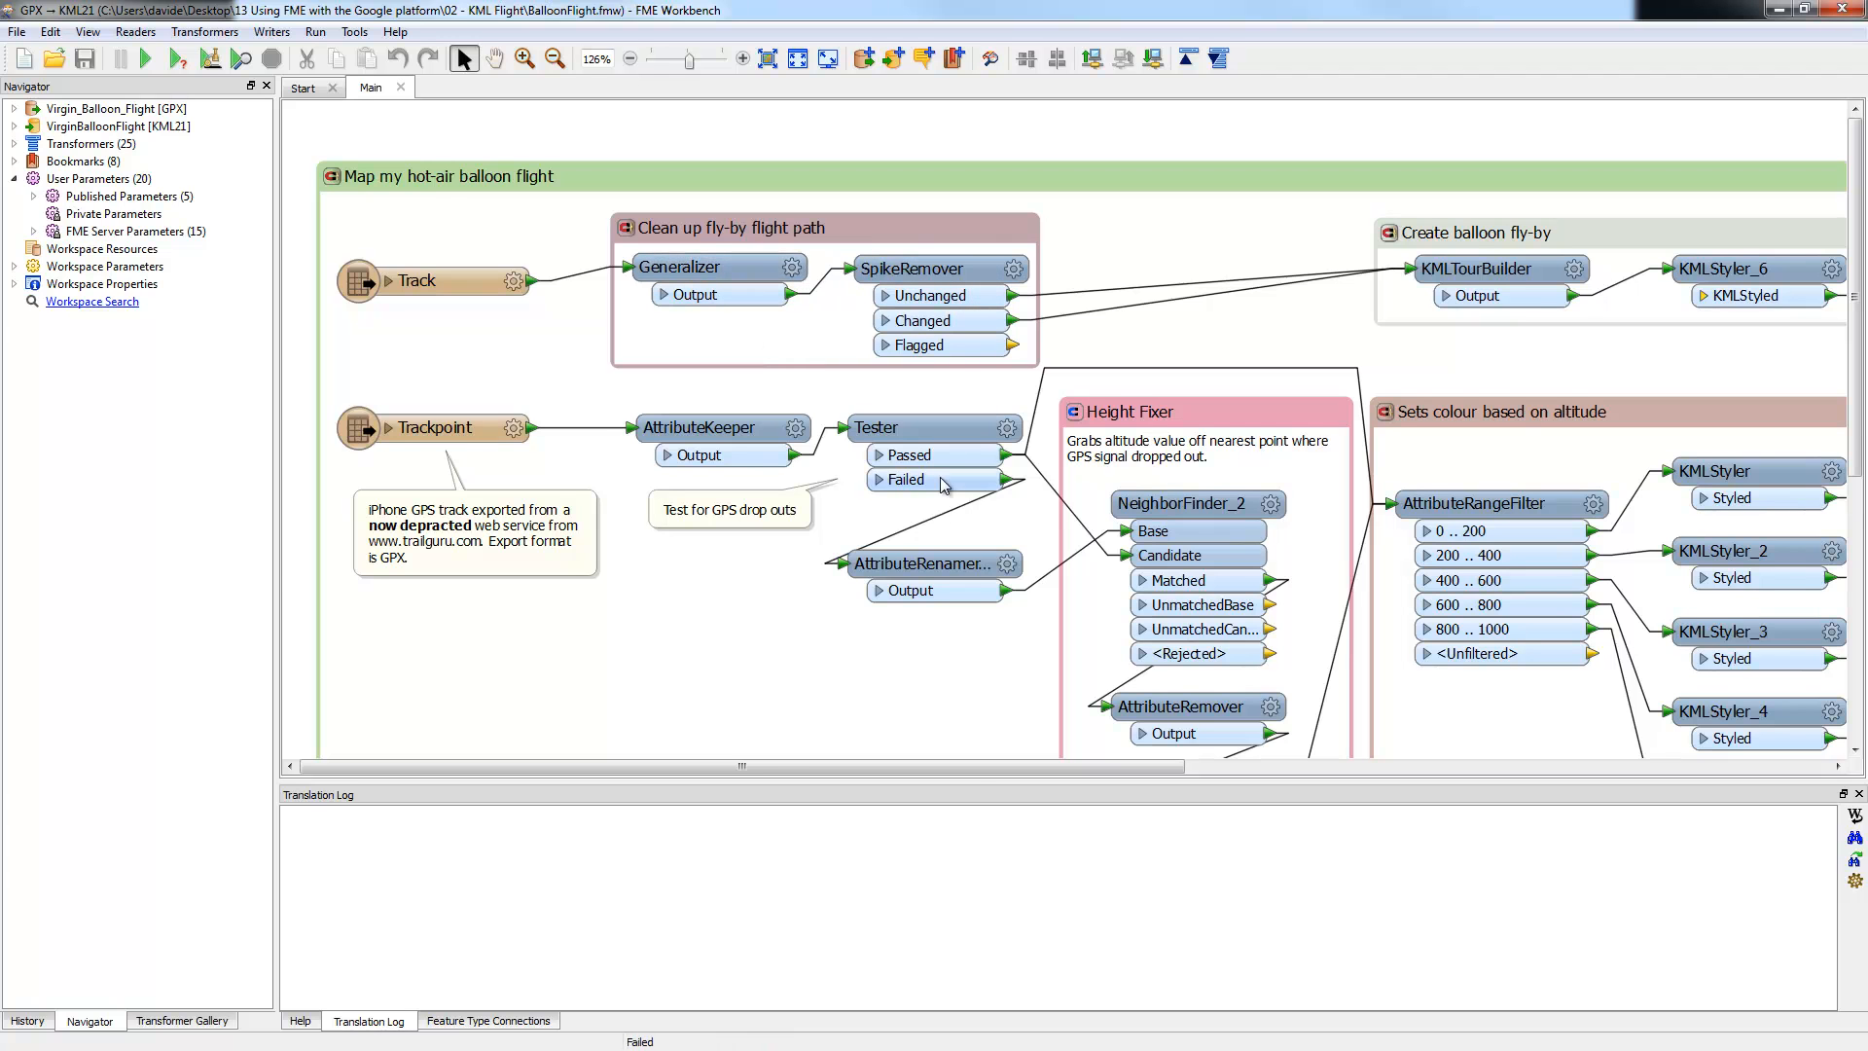
left_click_drag(969, 767, 1140, 790)
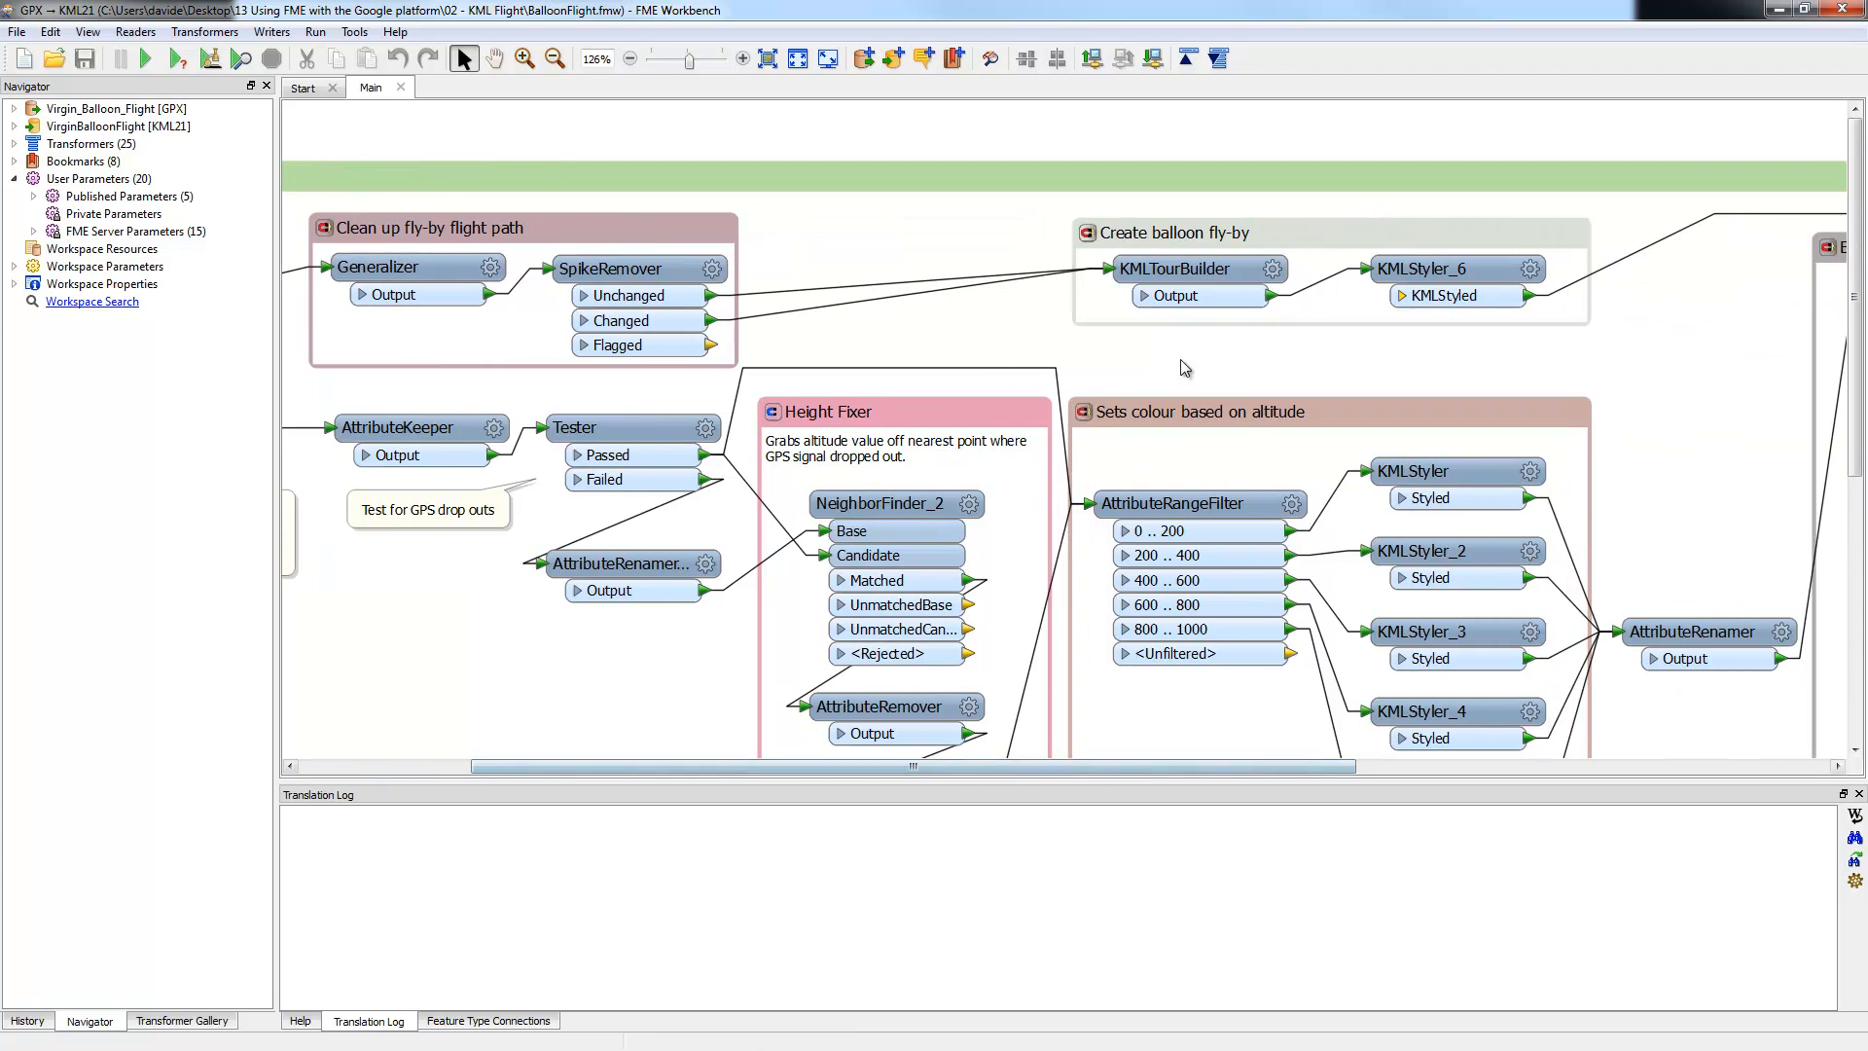
Step: Review the KMLTourBuilder's 120-second tour duration and close it unchanged
left_click(1183, 274)
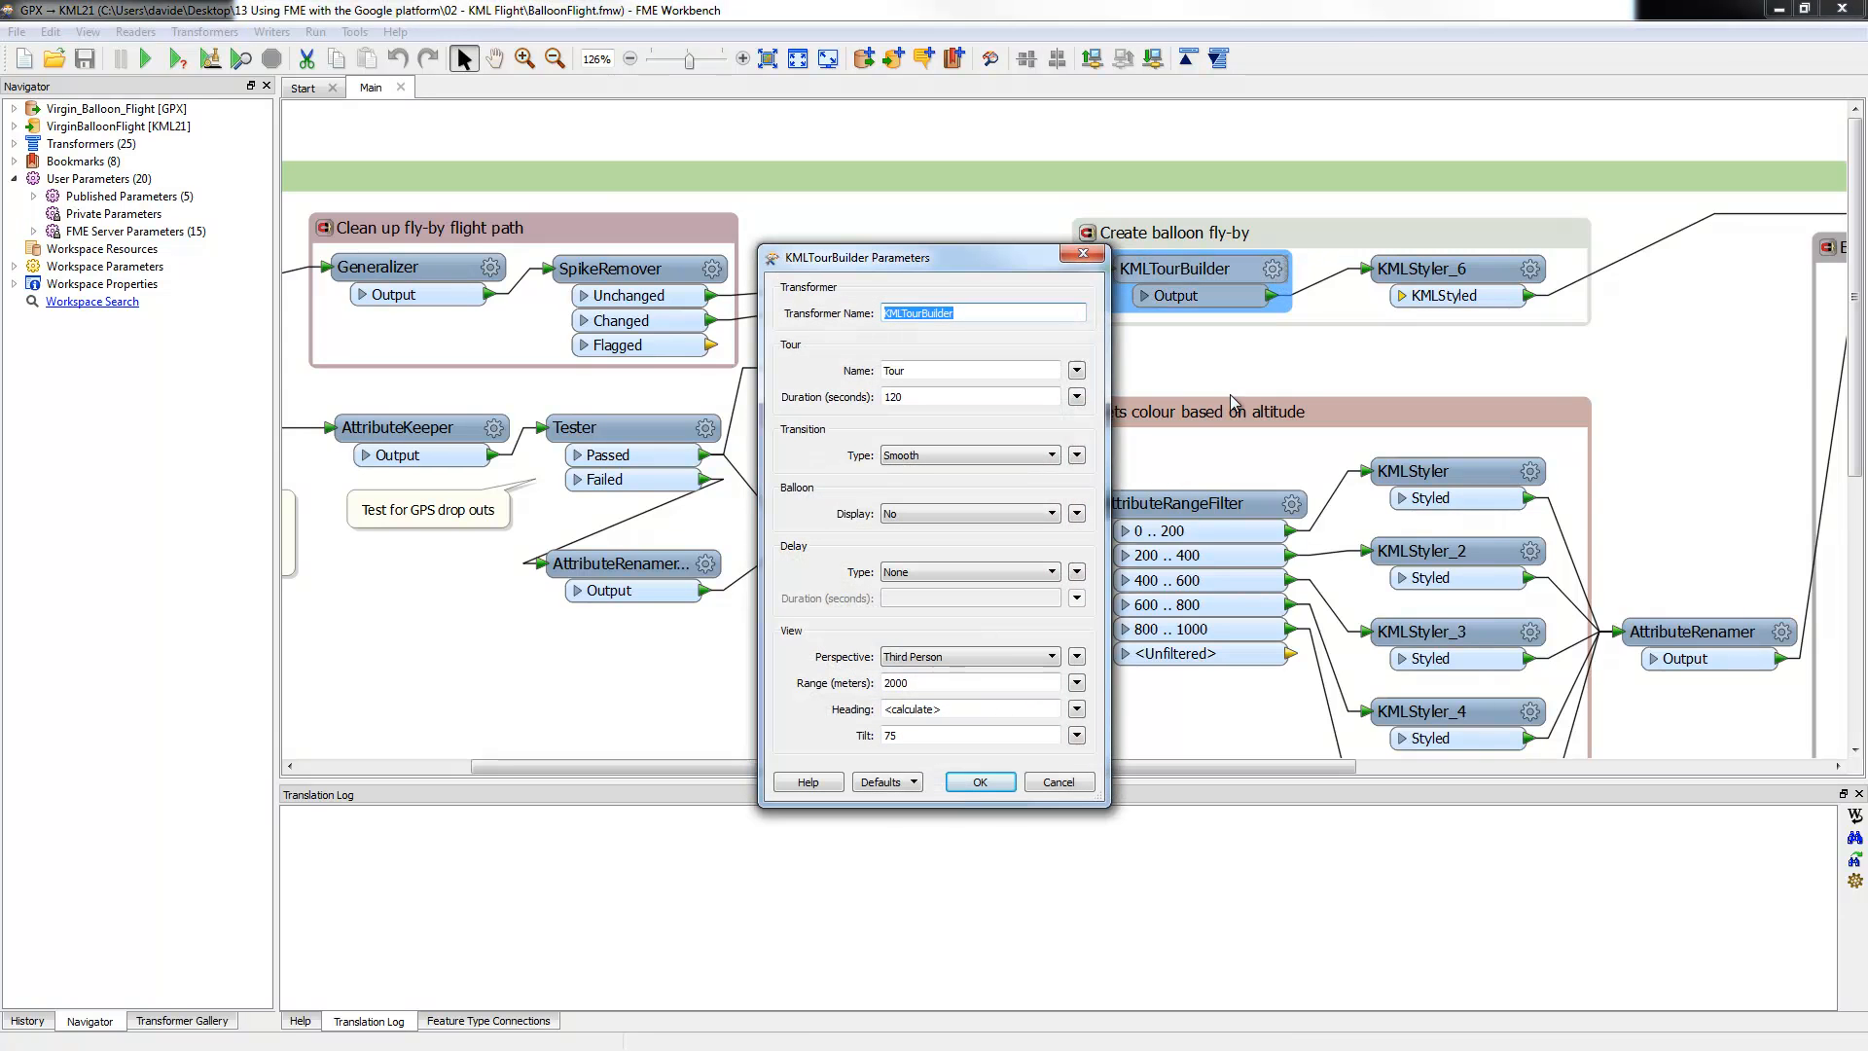
double_click(961, 398)
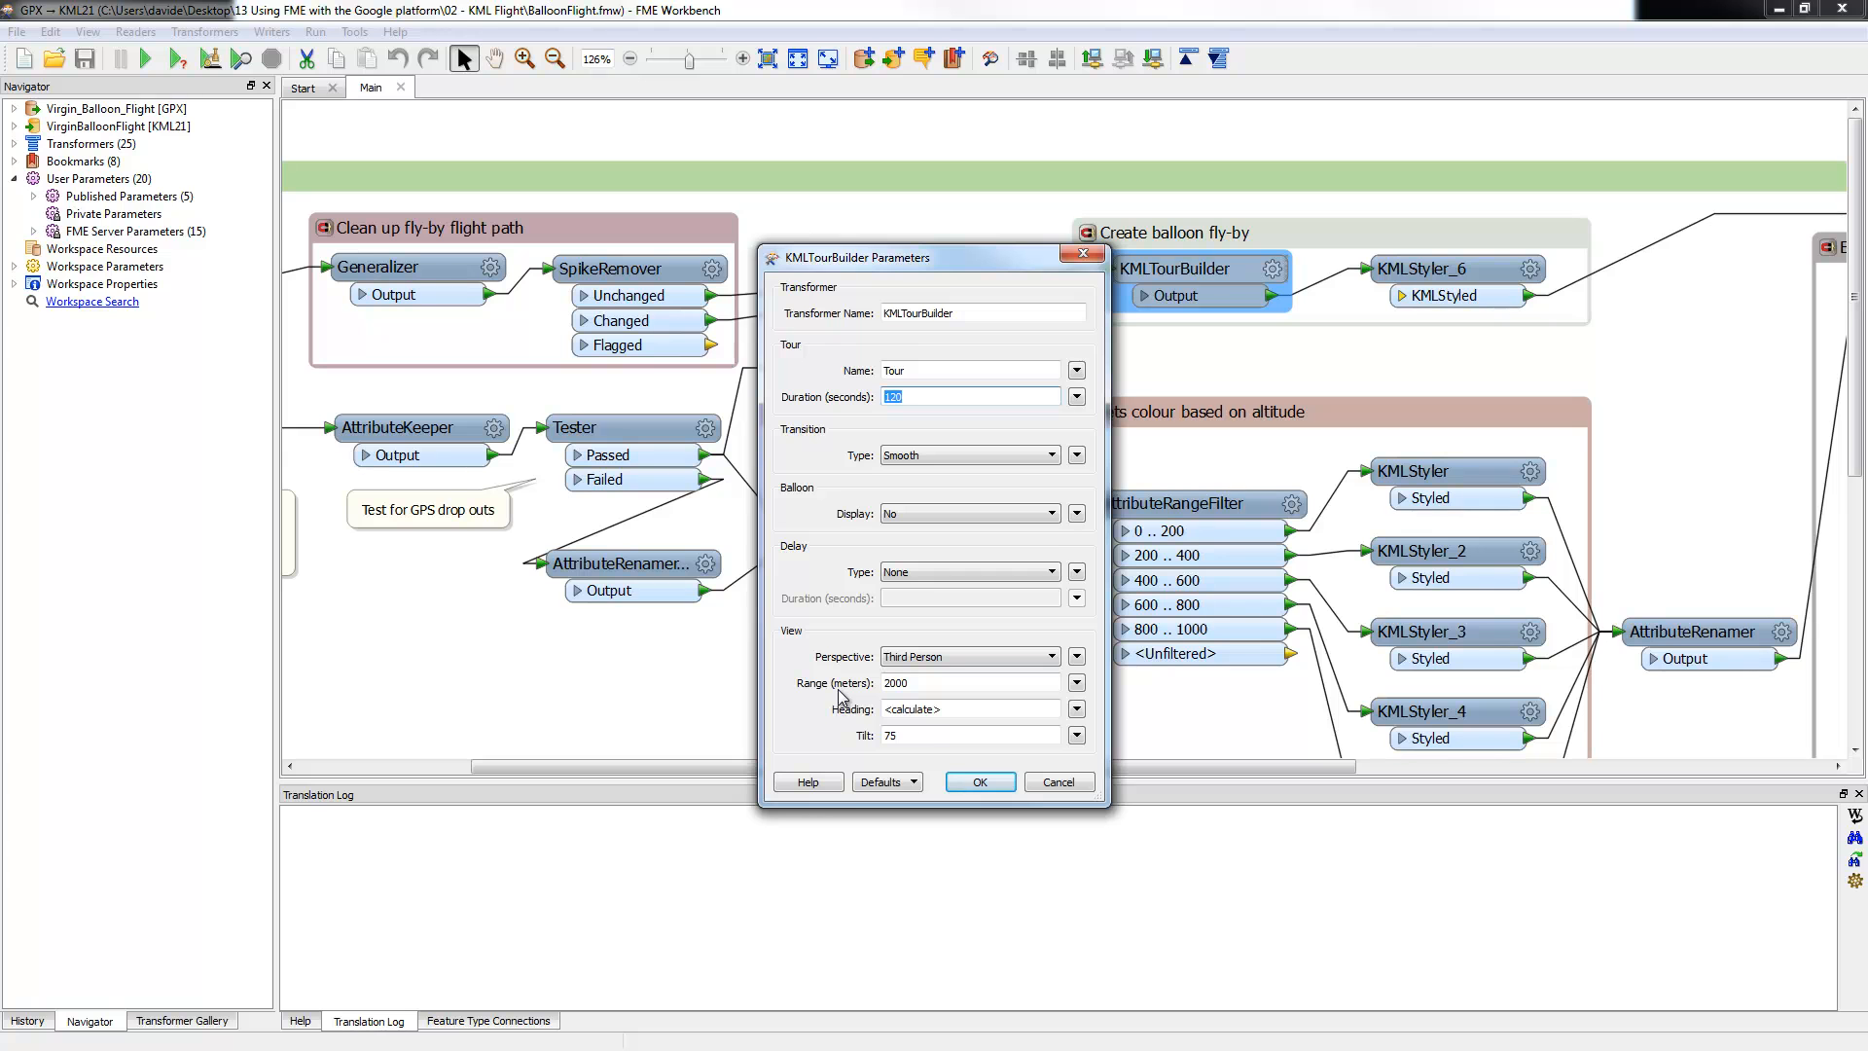
left_click(1052, 784)
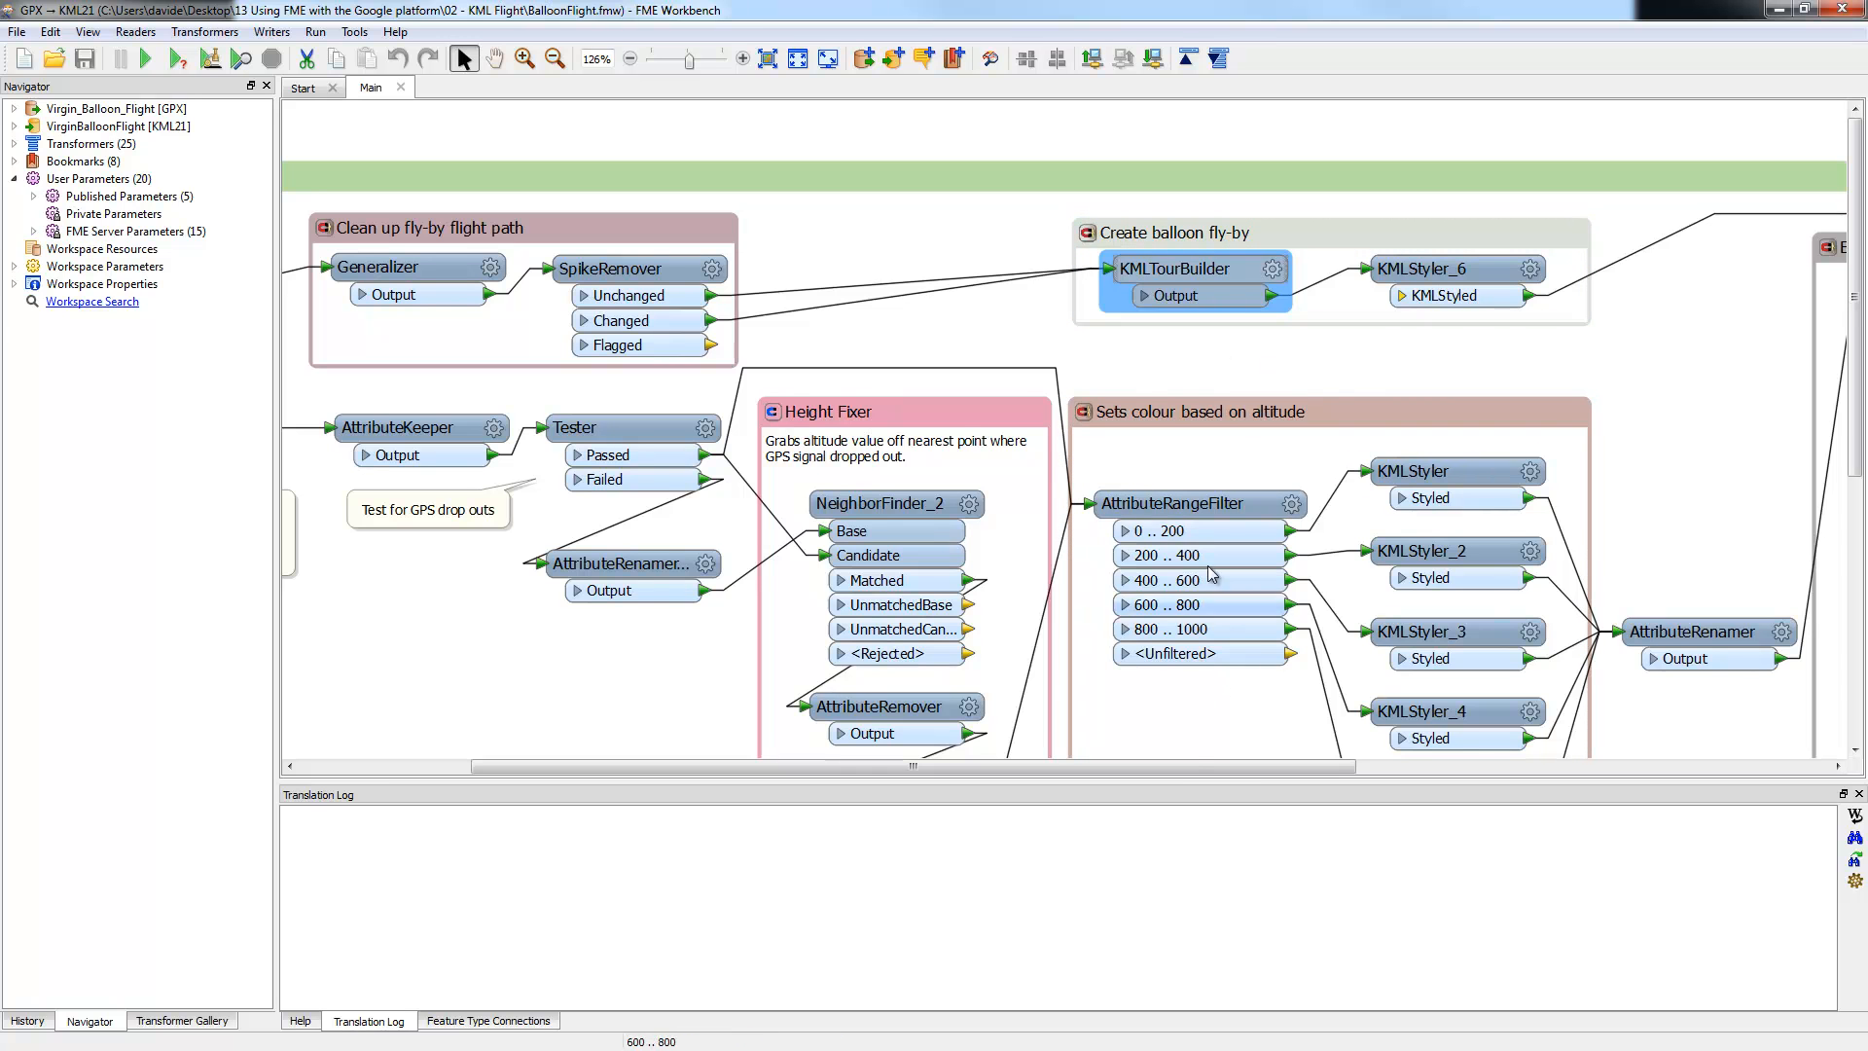
Step: Run the whole workspace, writing 1003 features to the Flight_Path KMZ
left_click_drag(1202, 778, 1699, 839)
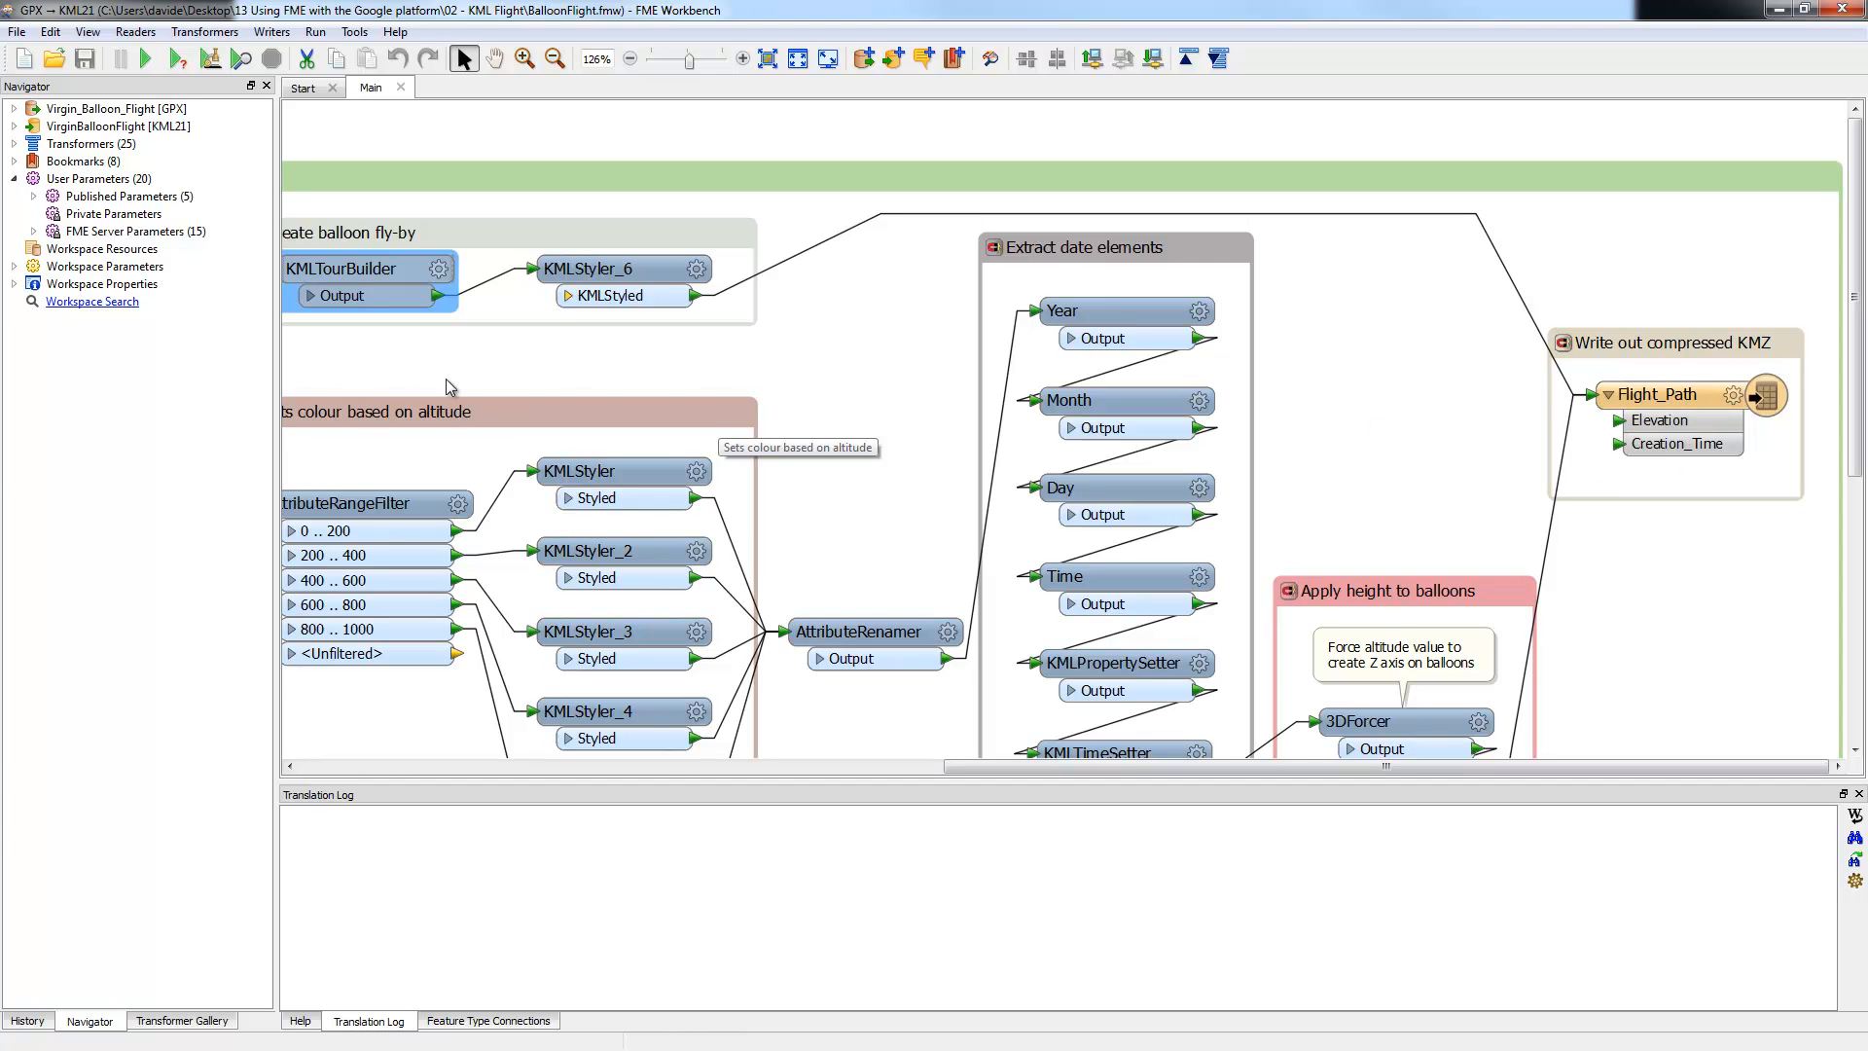
left_click(767, 59)
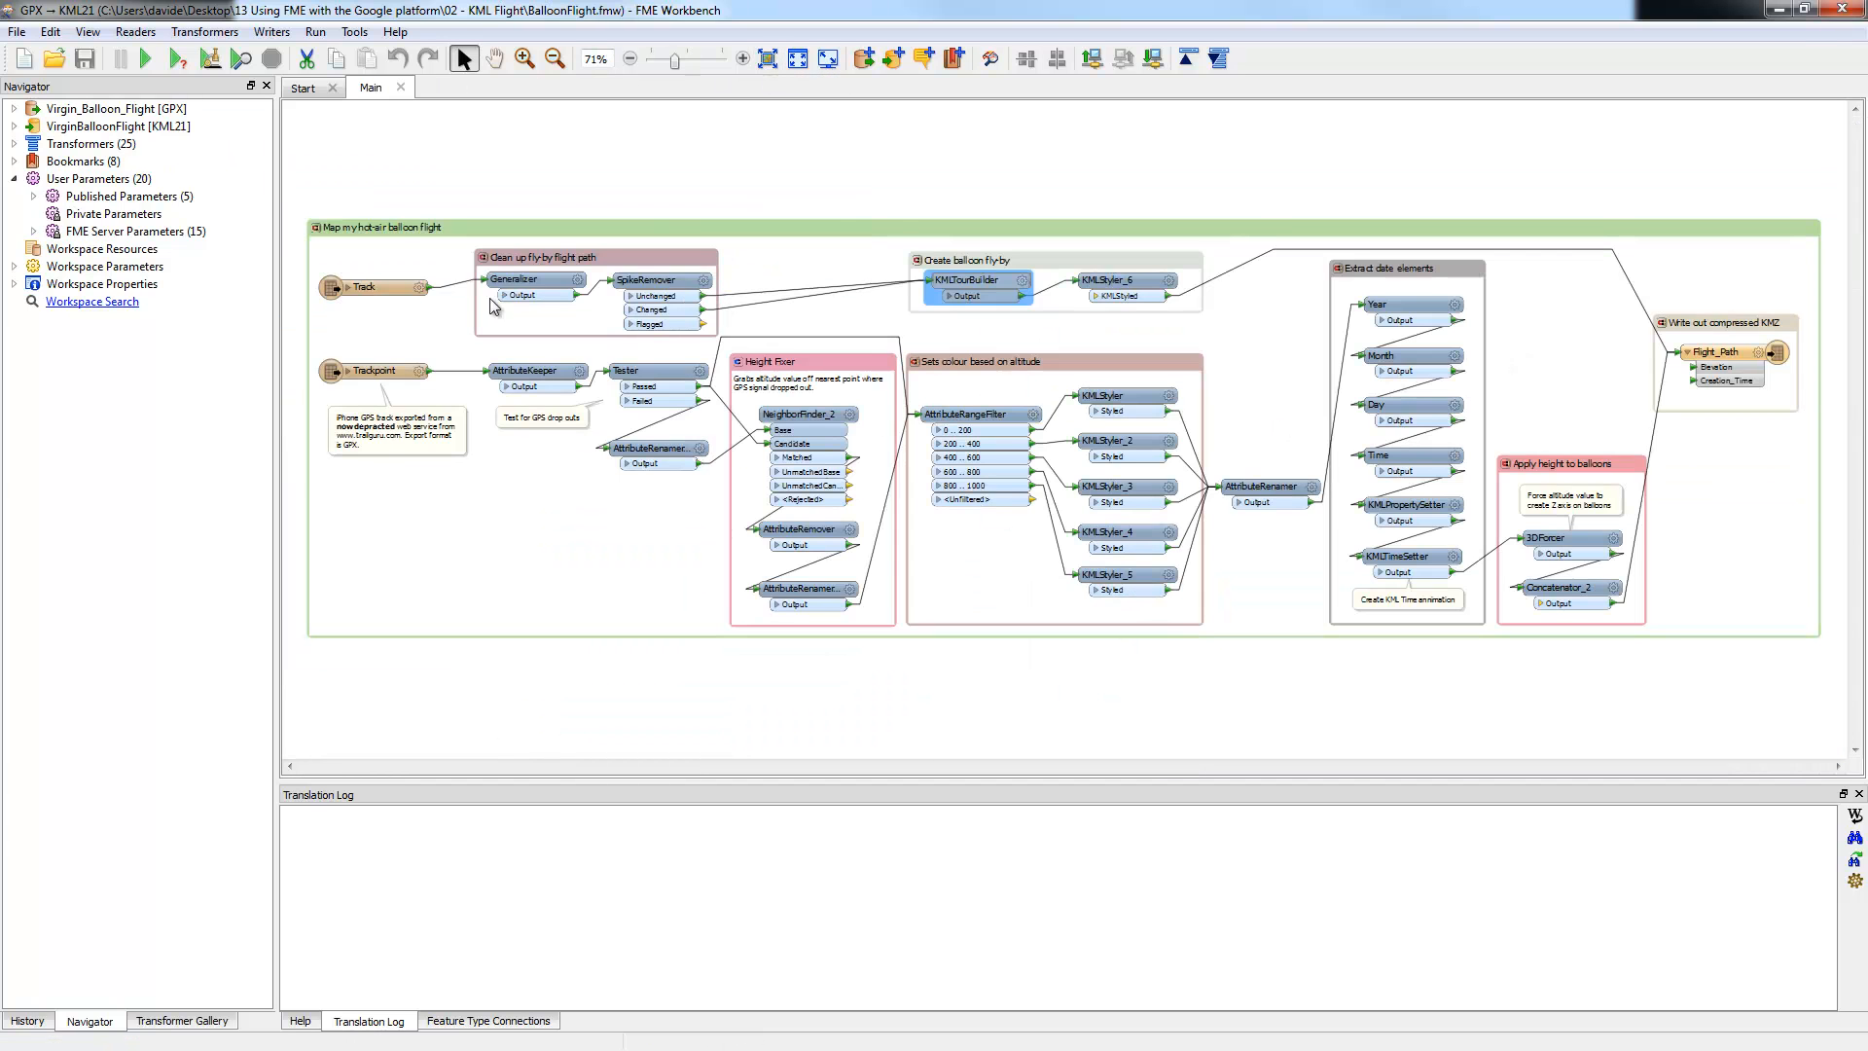
left_click(145, 58)
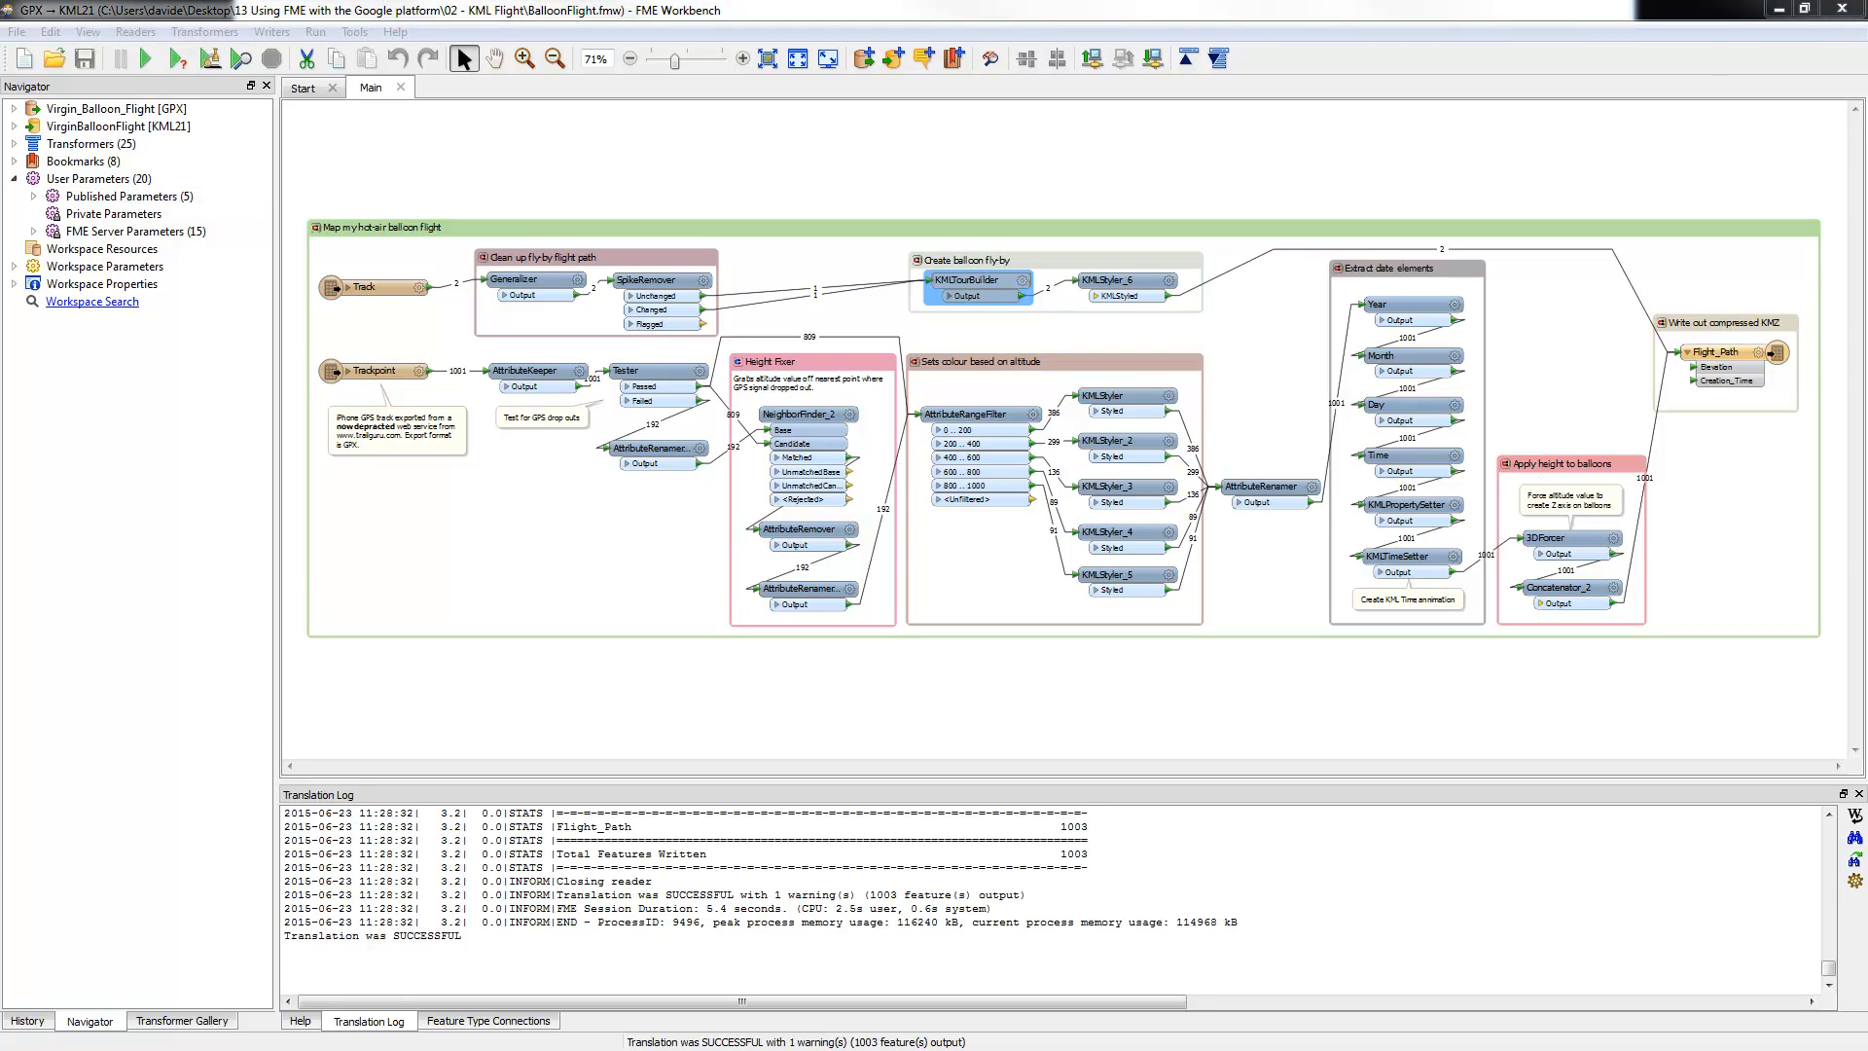
Step: Move the output folder window aside and maximise Google Earth showing the Shrewsbury balloon track
left_click_drag(2, 434, 623, 434)
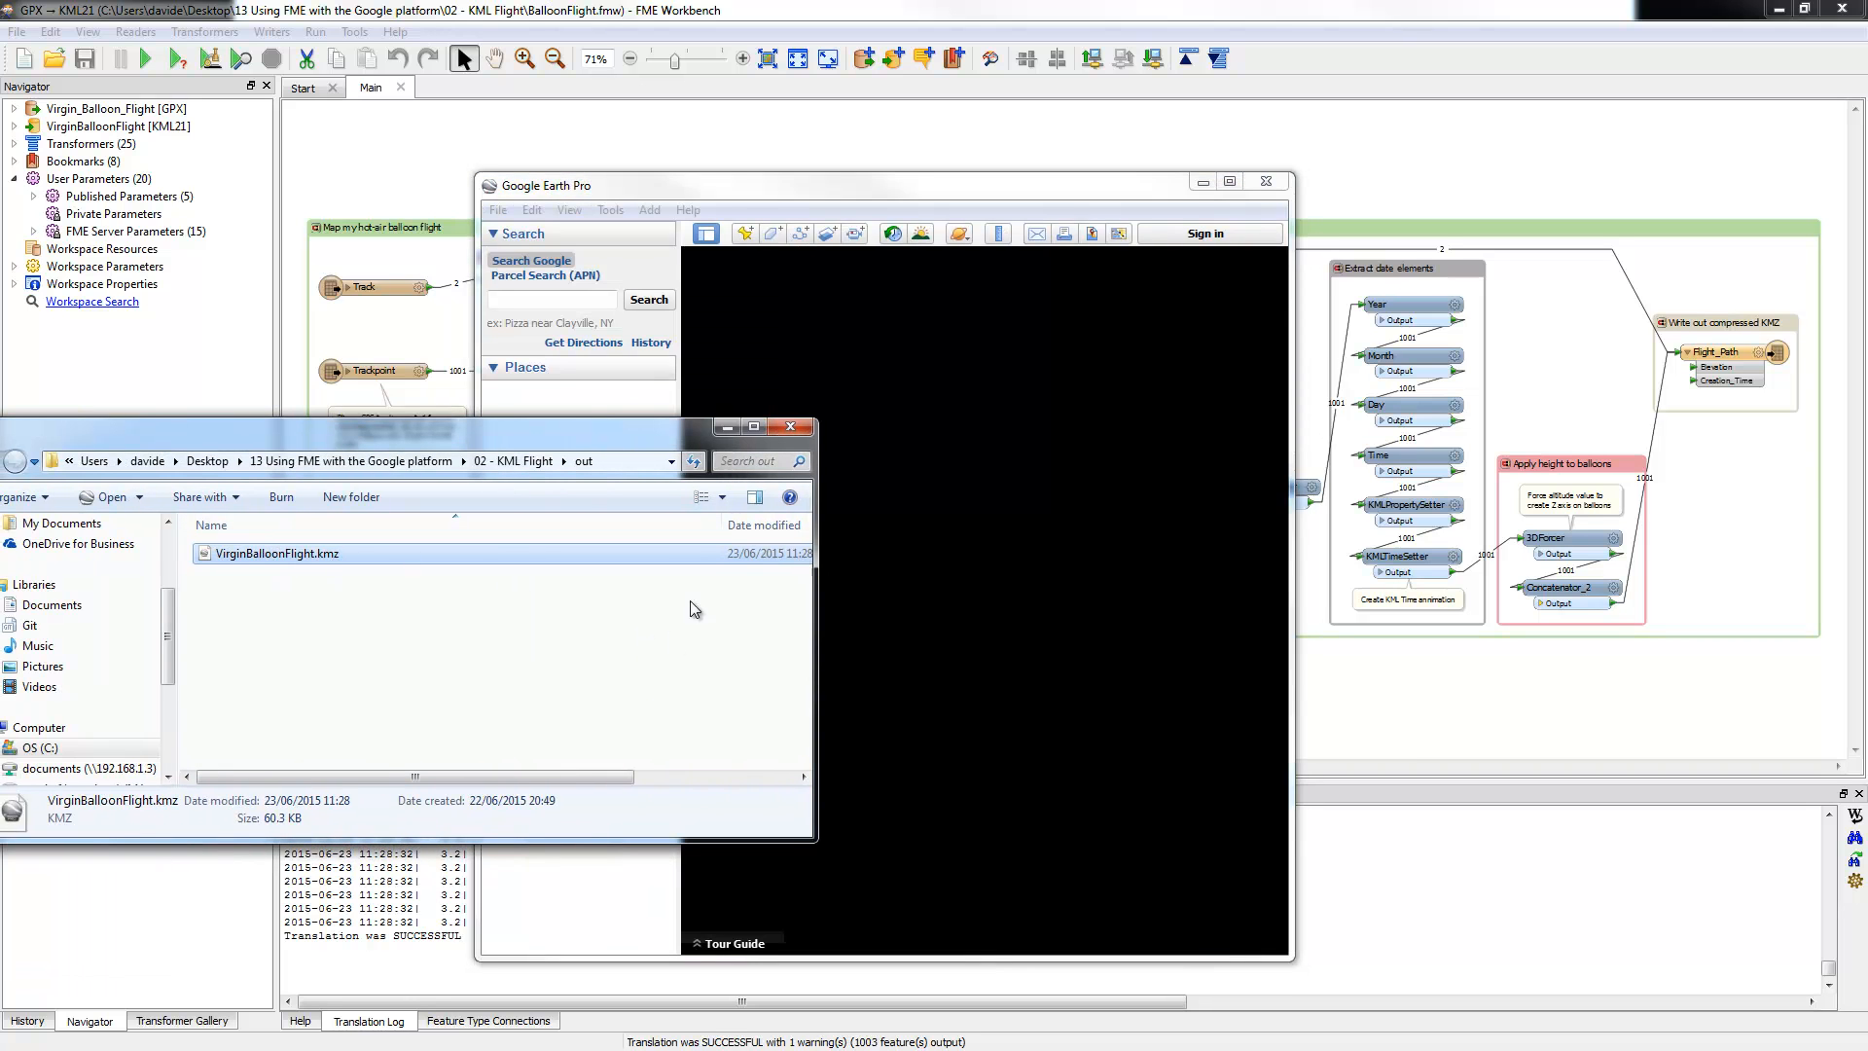
left_click_drag(697, 430, 0, 448)
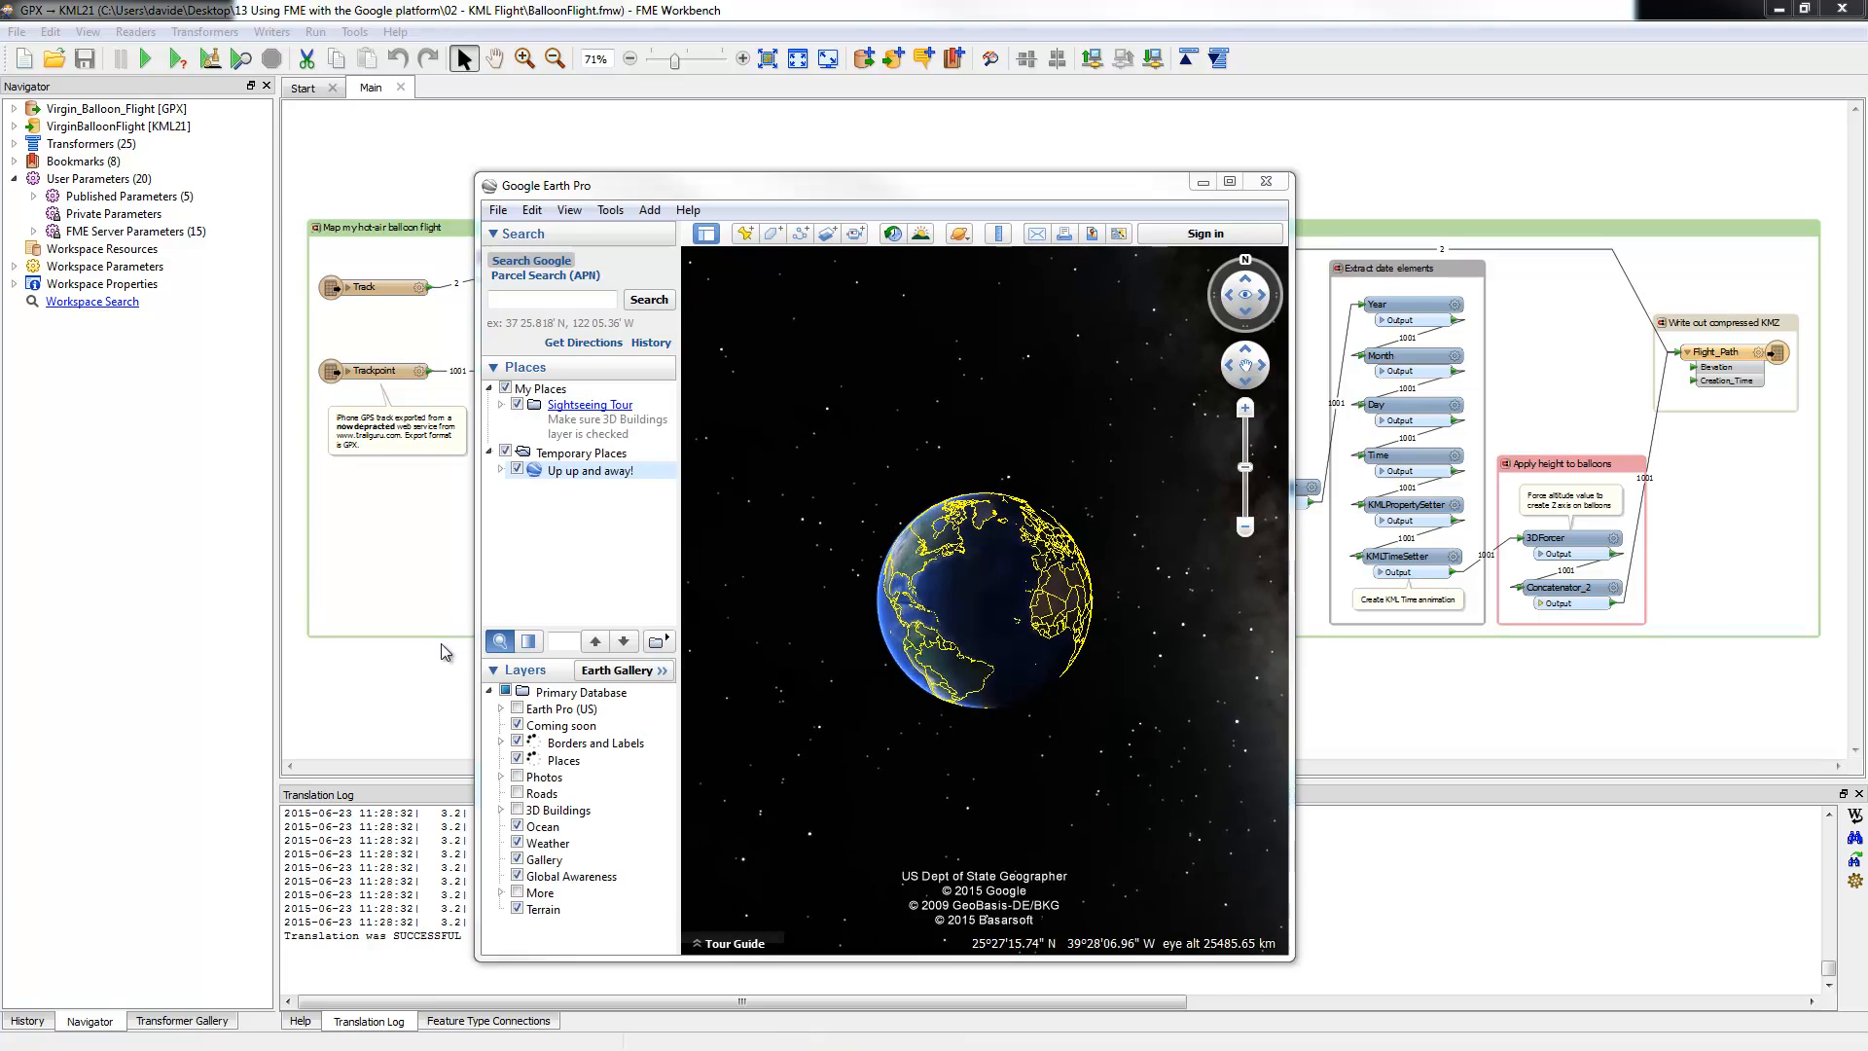
left_click(1230, 182)
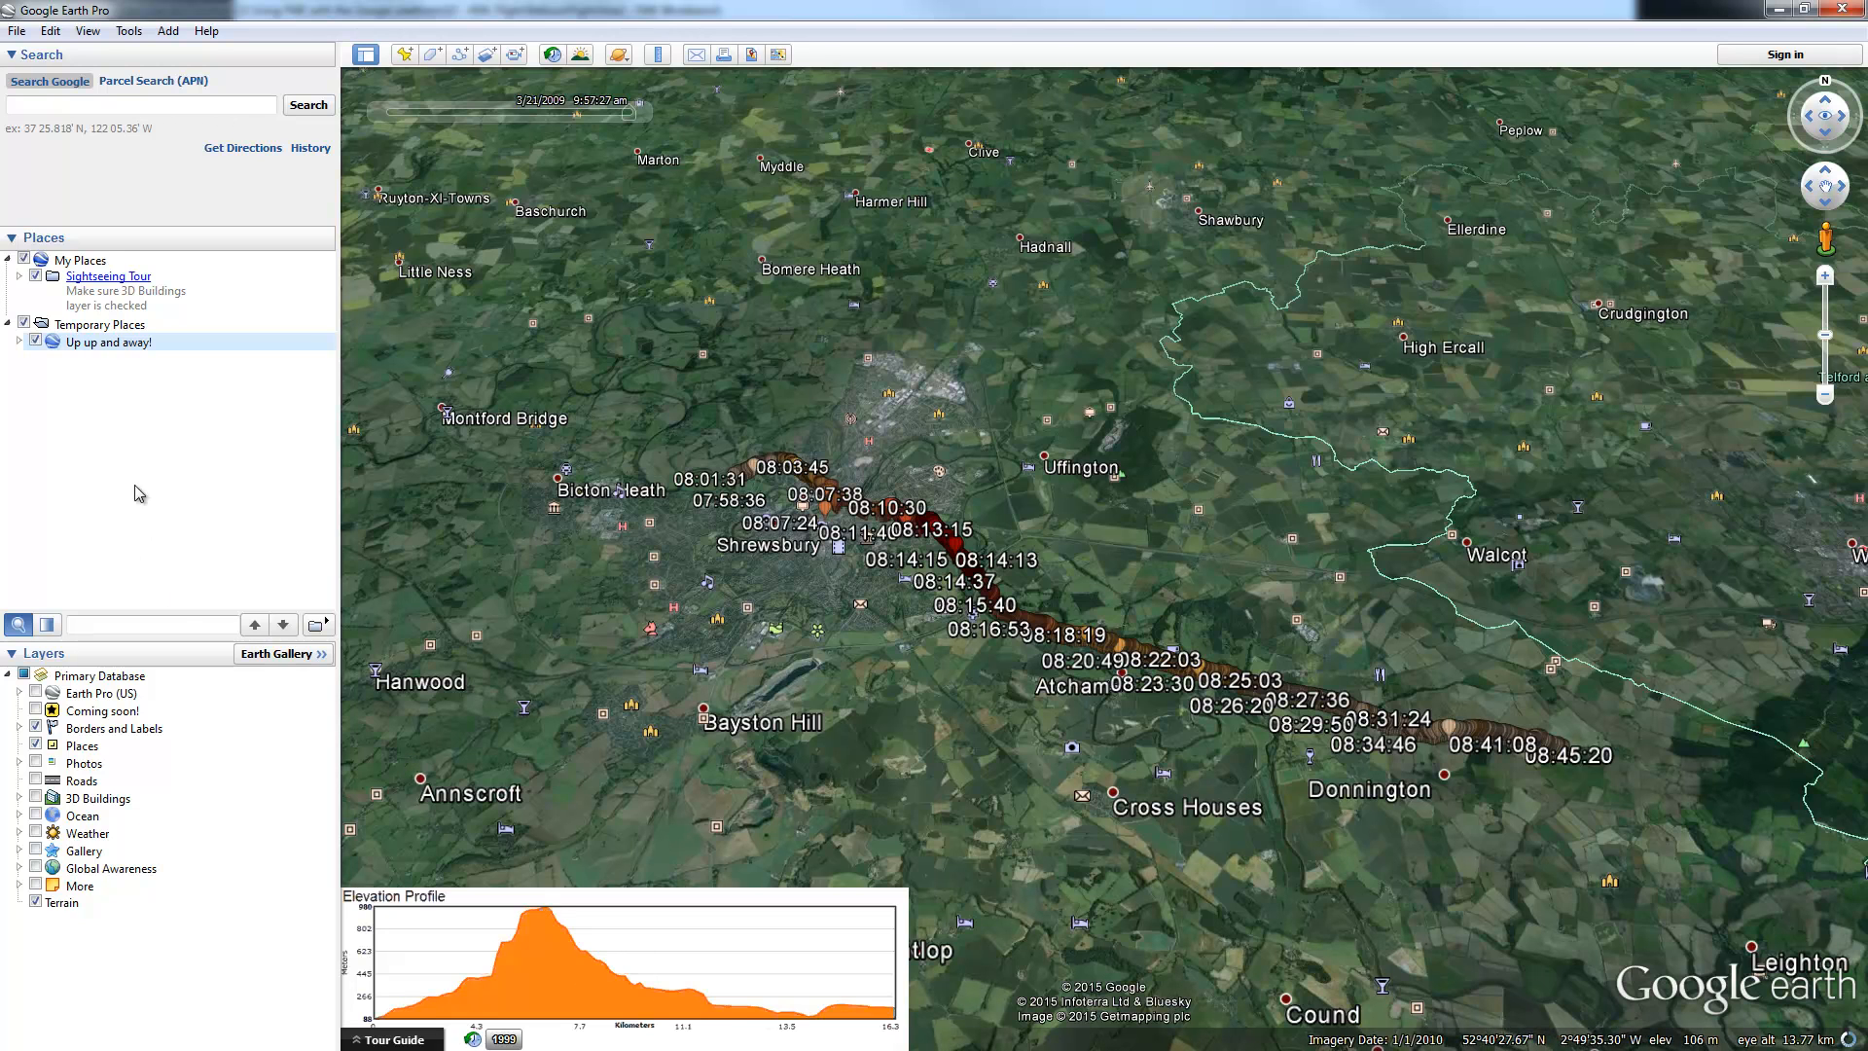
Step: Expand the Up up and away! layer and open the 08:13:15 flight point's details
left_click(20, 341)
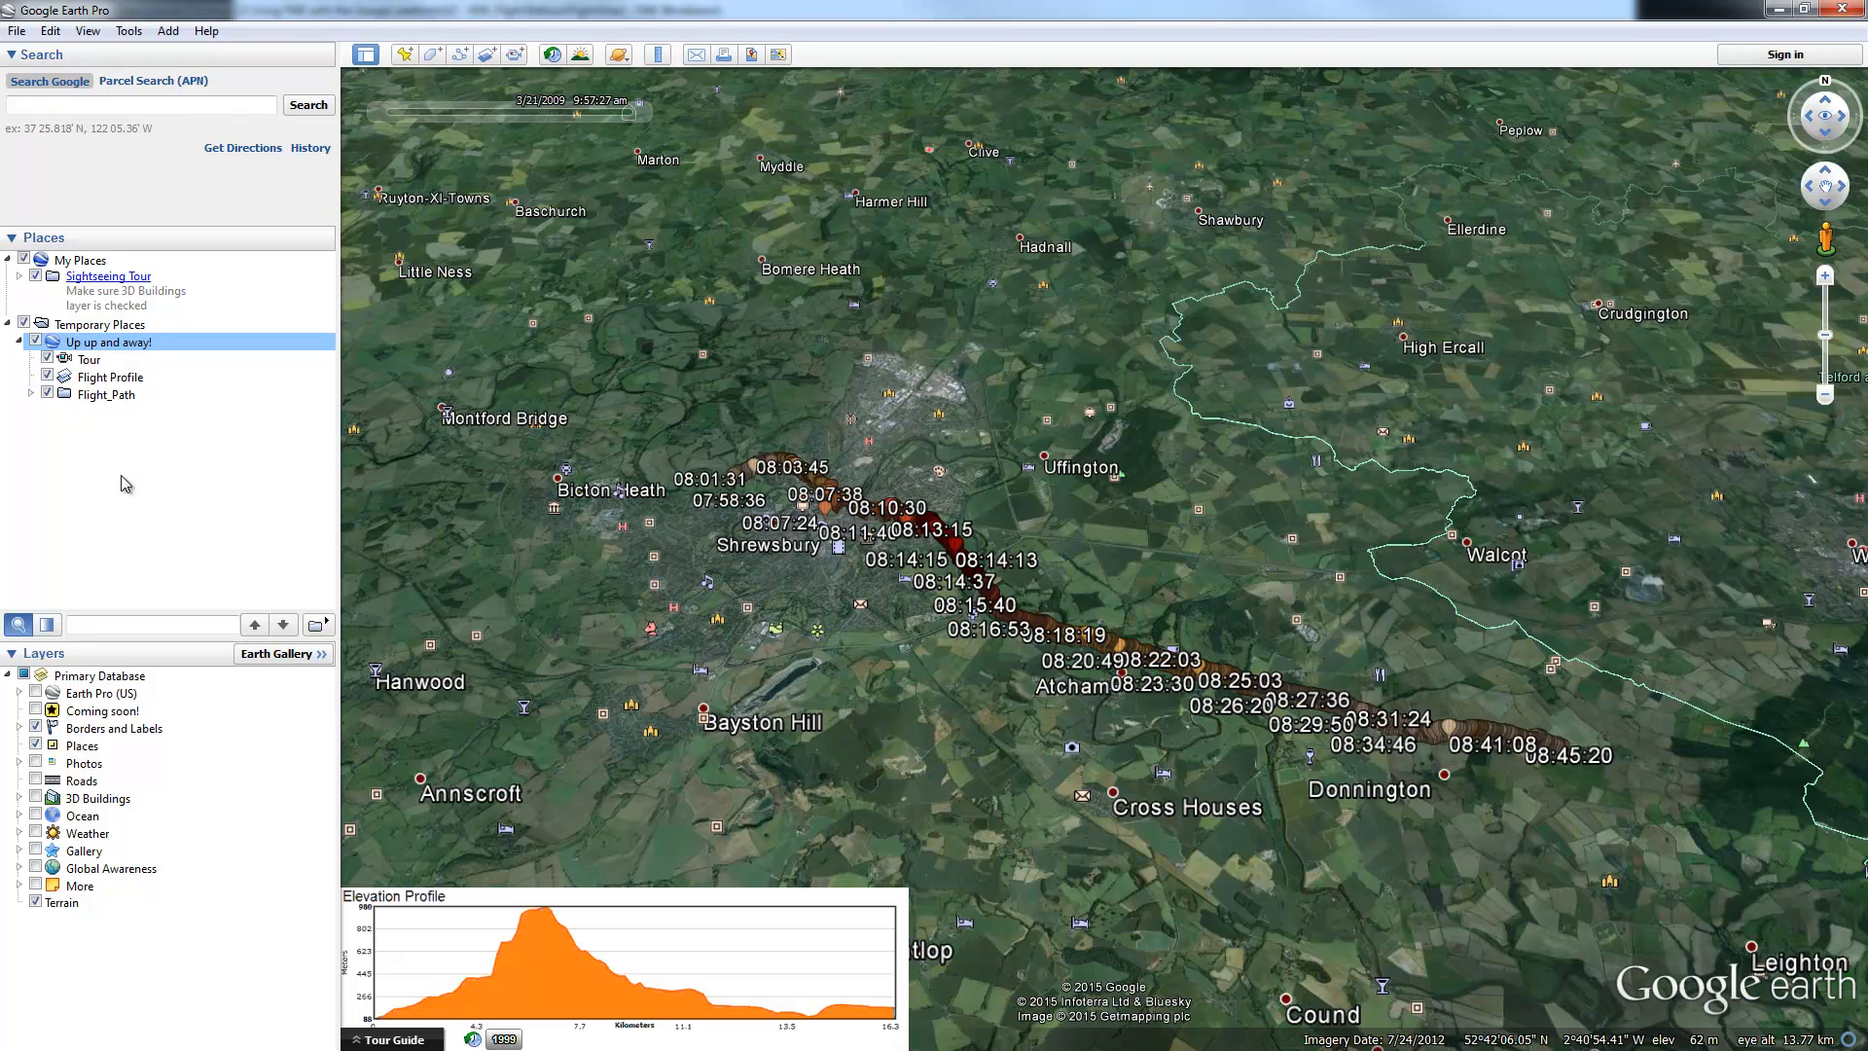
scroll(918, 541, "up", 5)
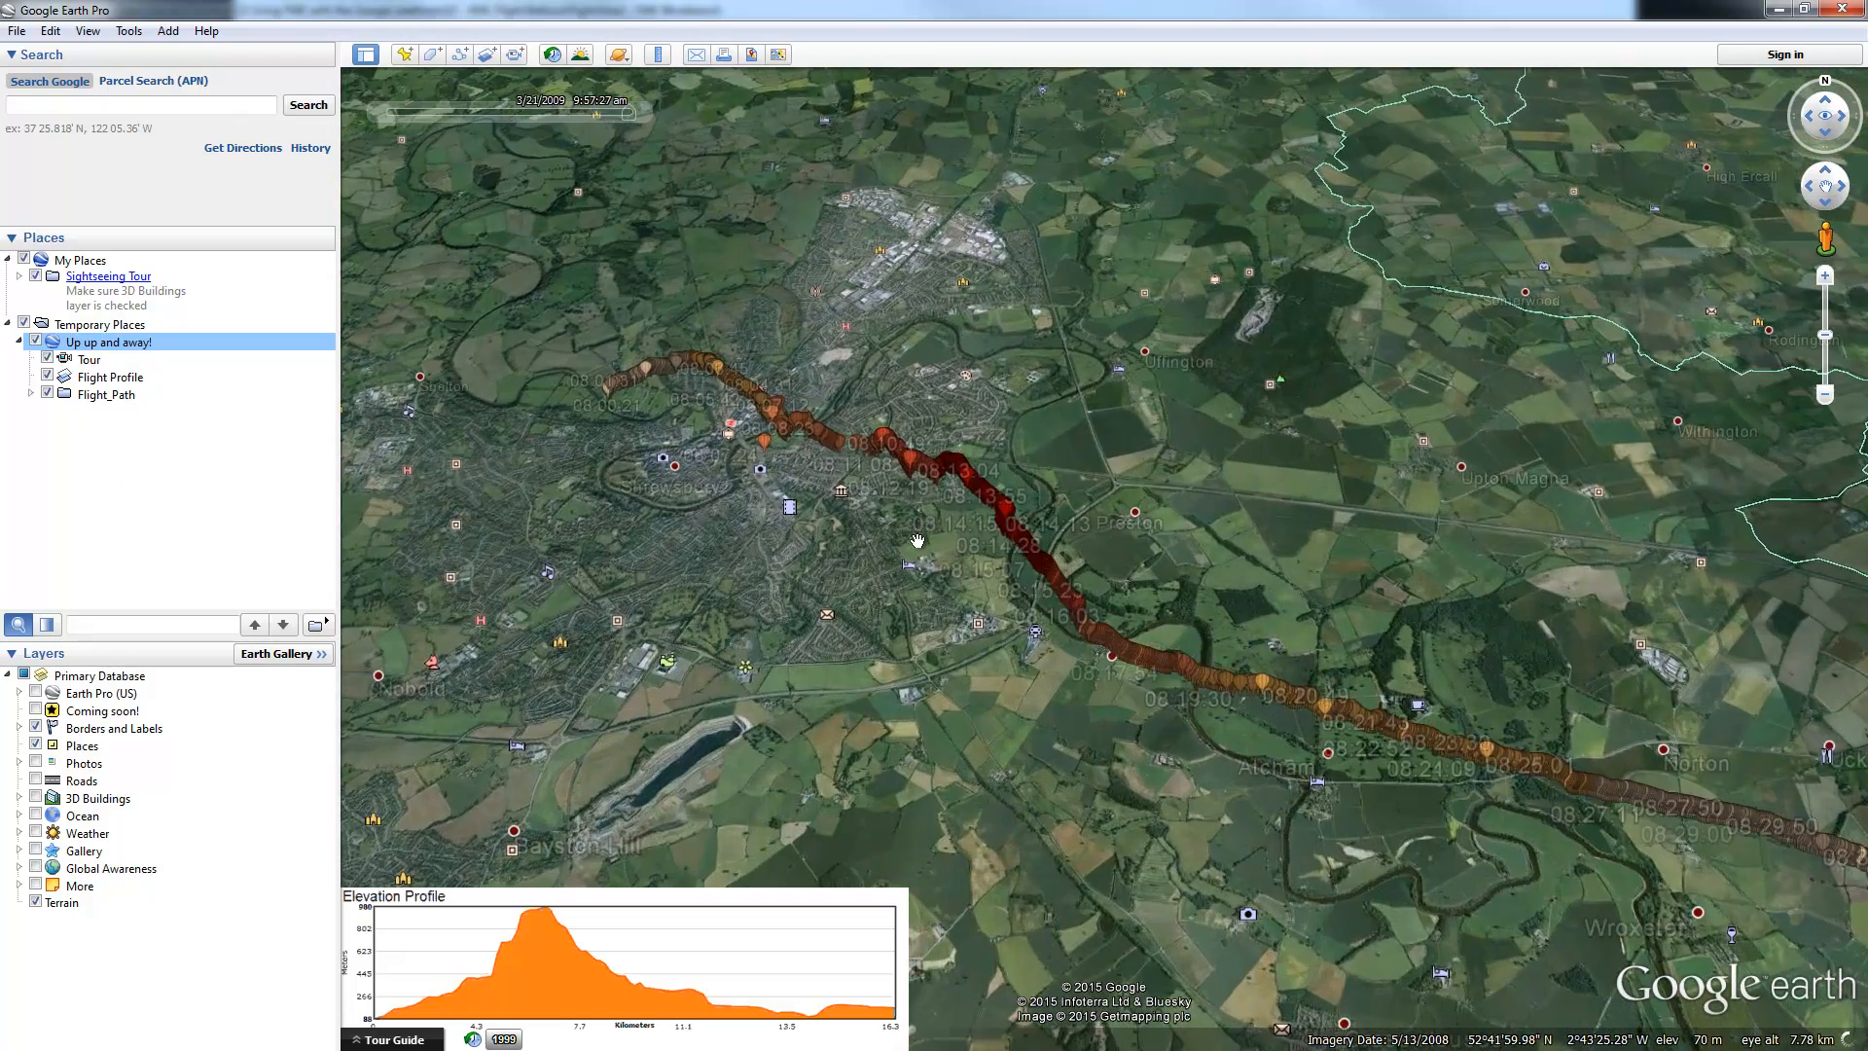
scroll(918, 541, "up", 3)
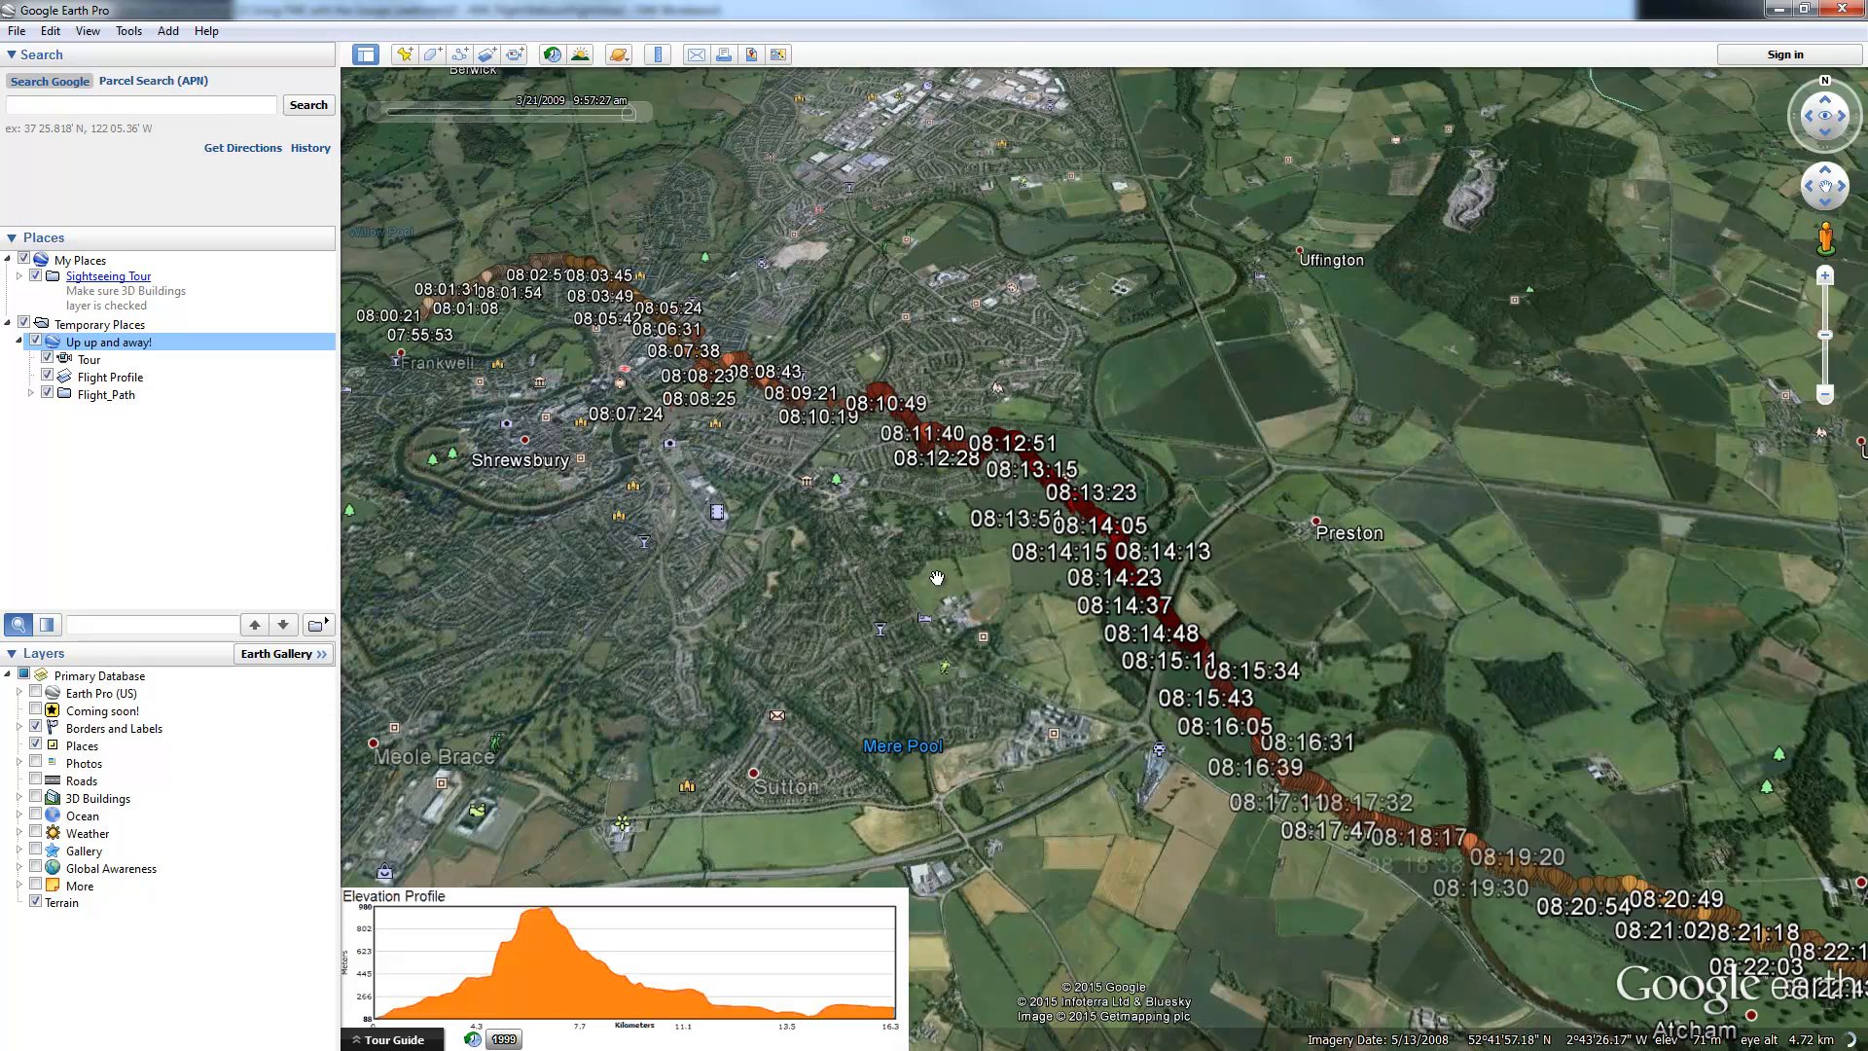
scroll(937, 578, "up", 3)
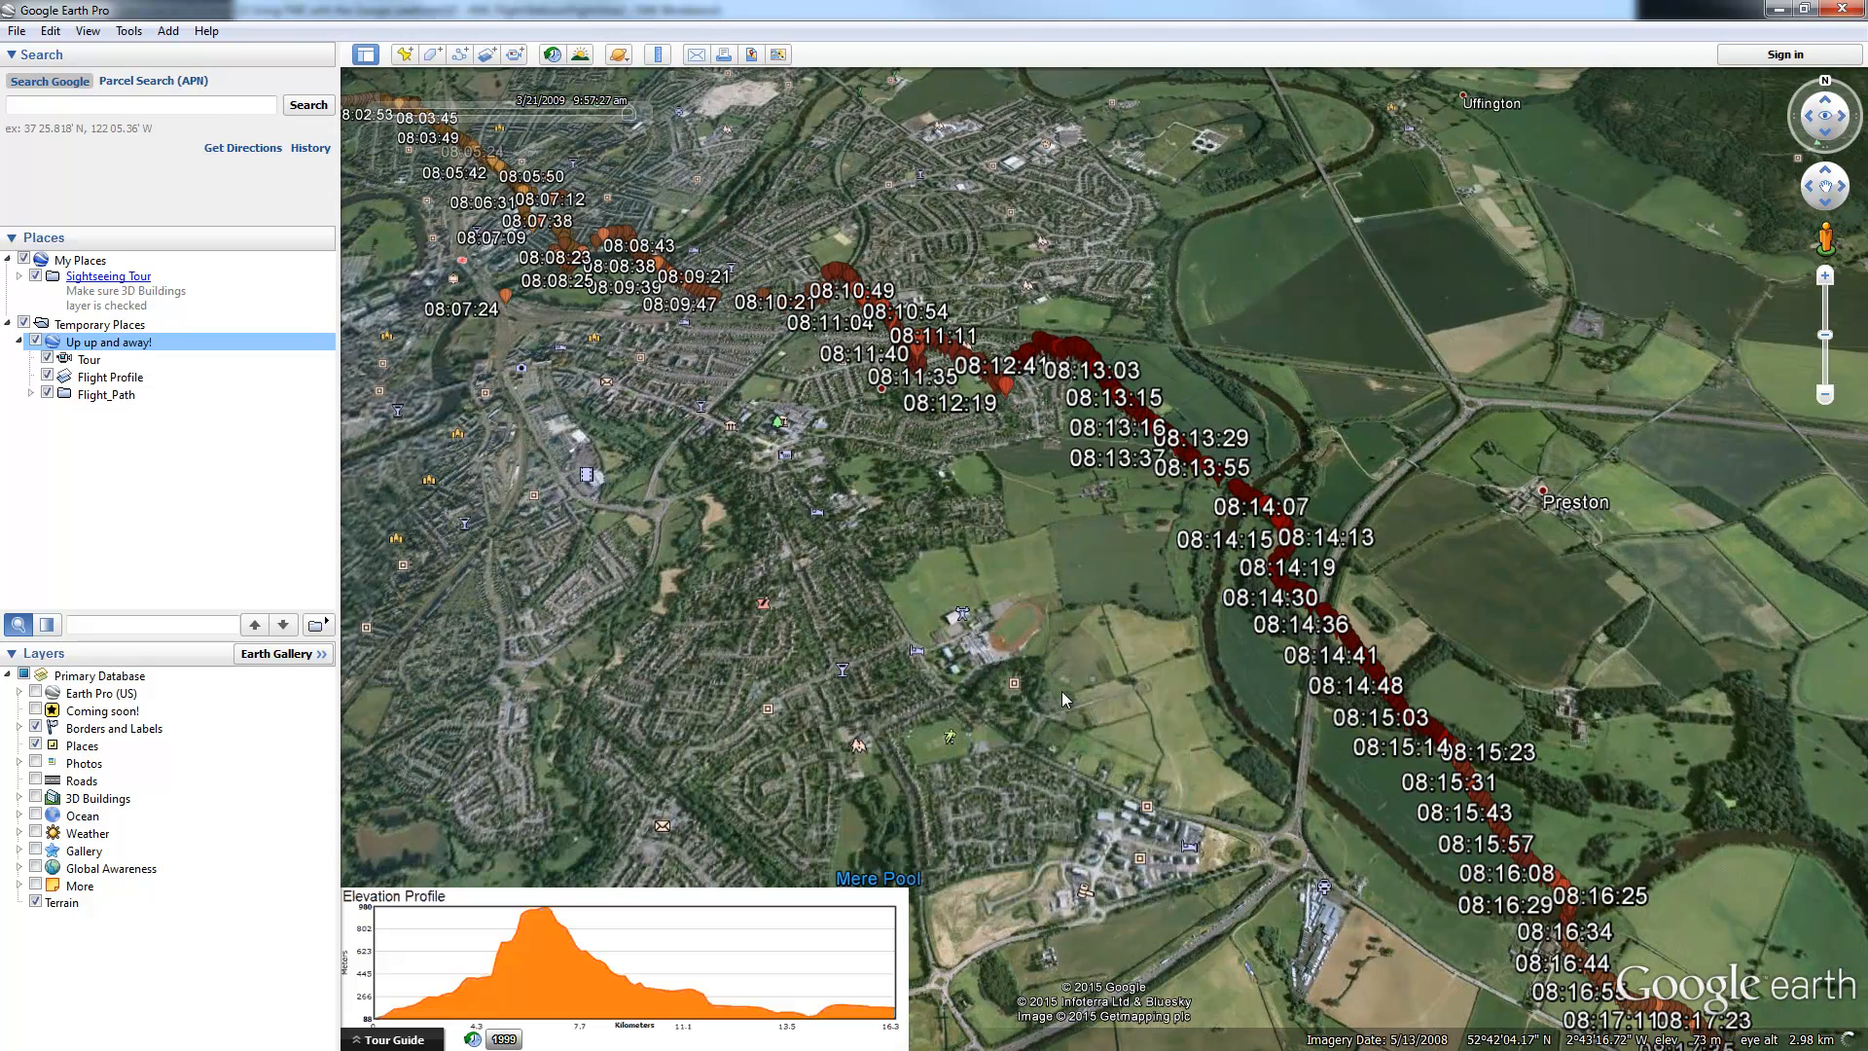
left_click(1119, 396)
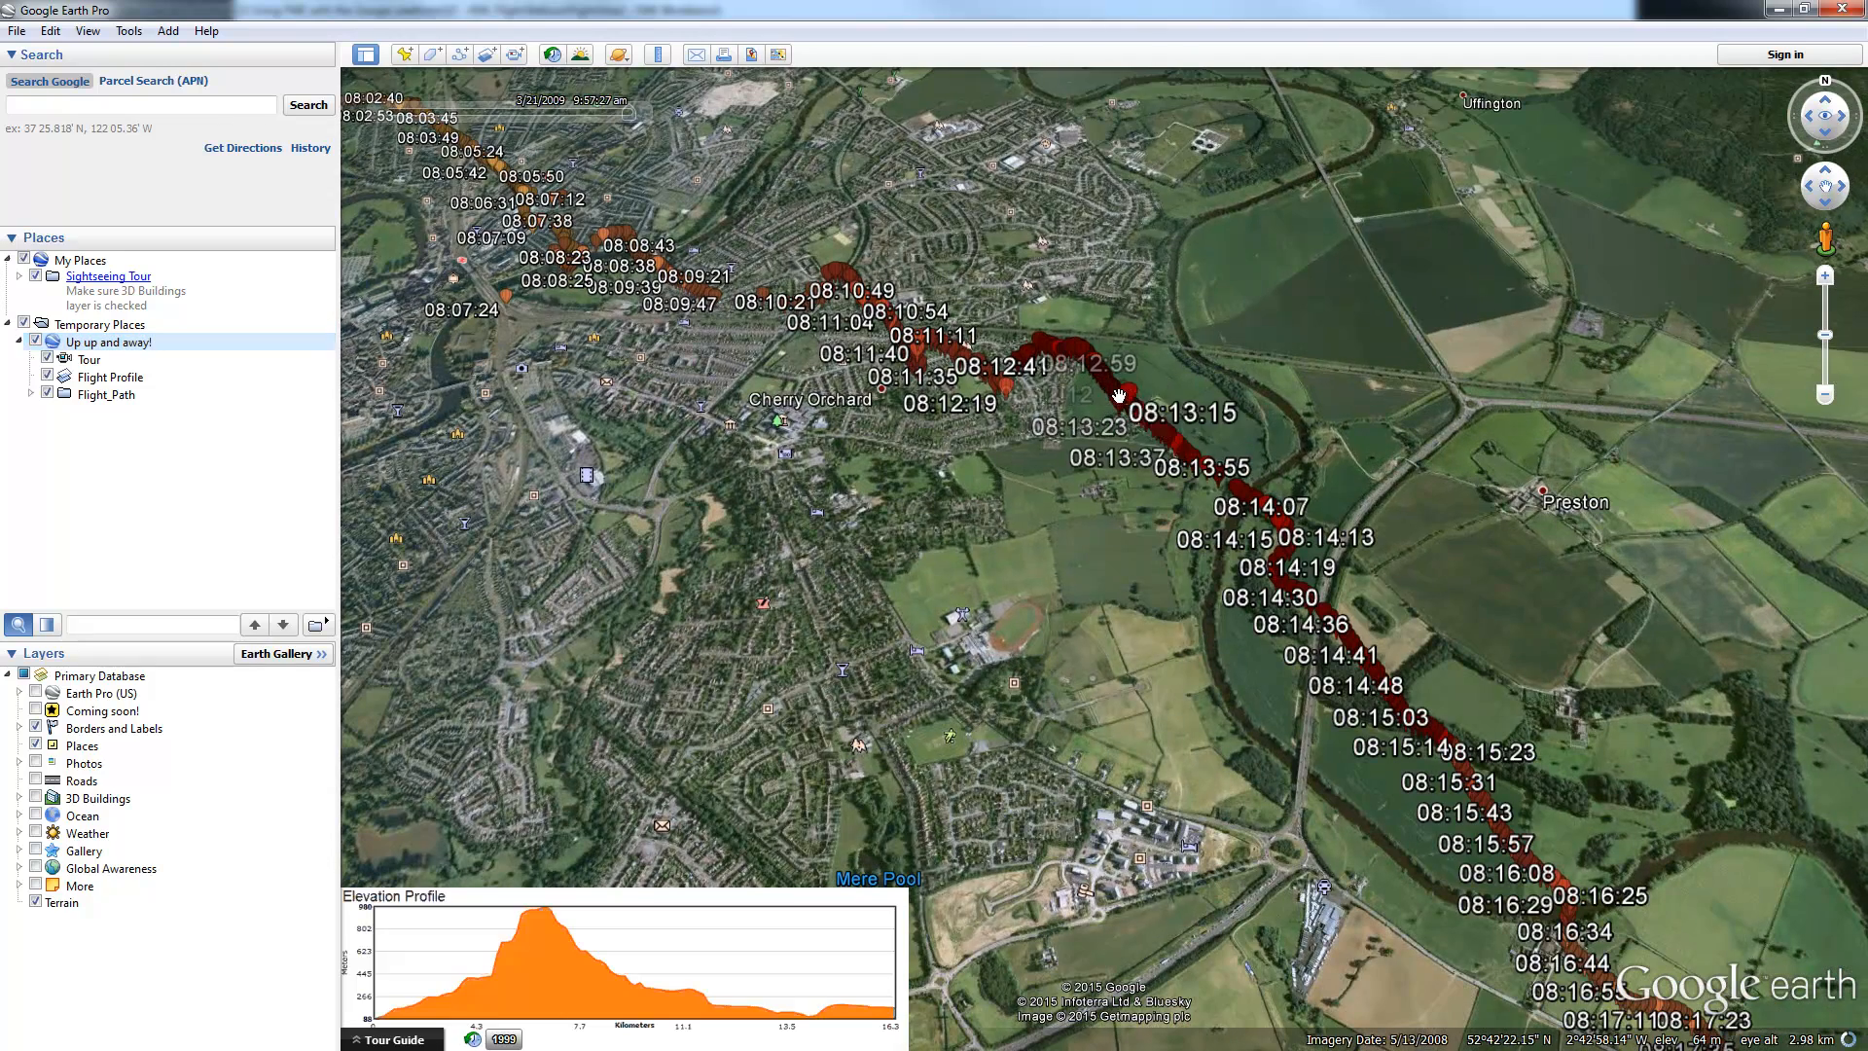
left_click(1121, 397)
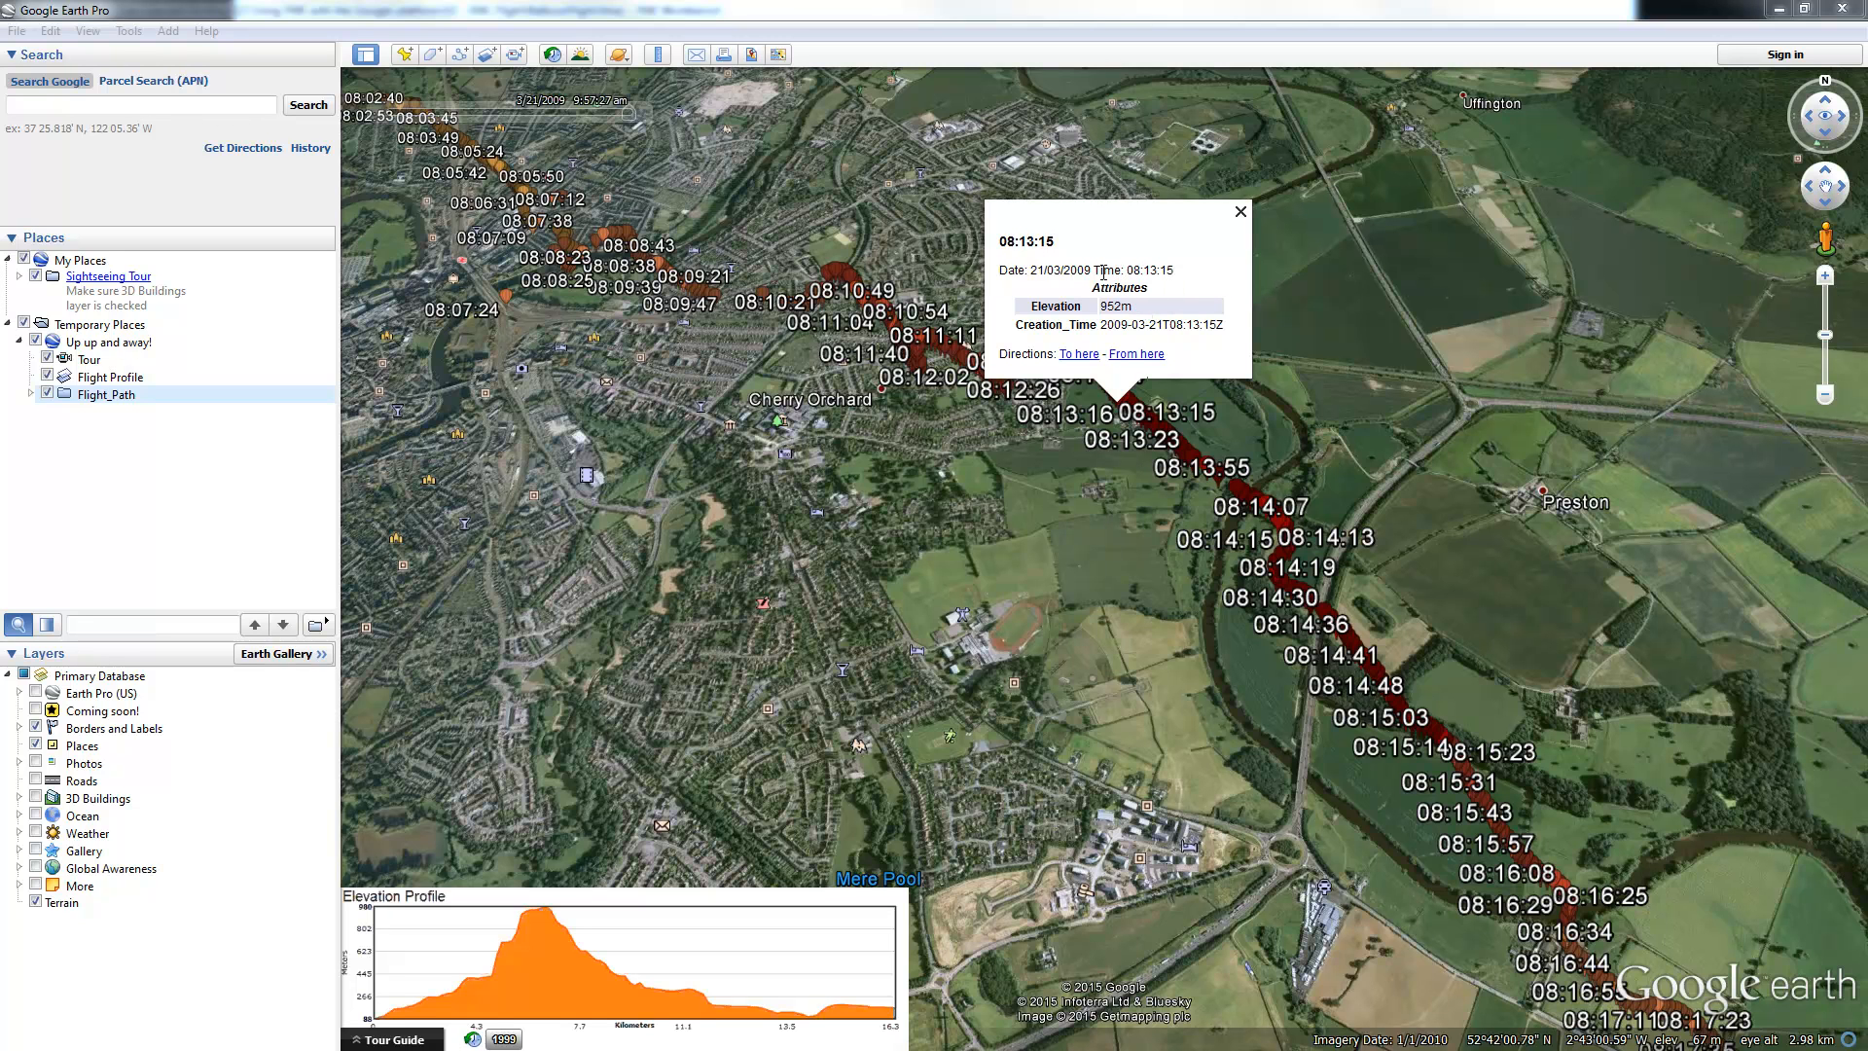
Step: Highlight the point's date line and 952m elevation, then close its balloon
left_click_drag(1002, 272, 1173, 273)
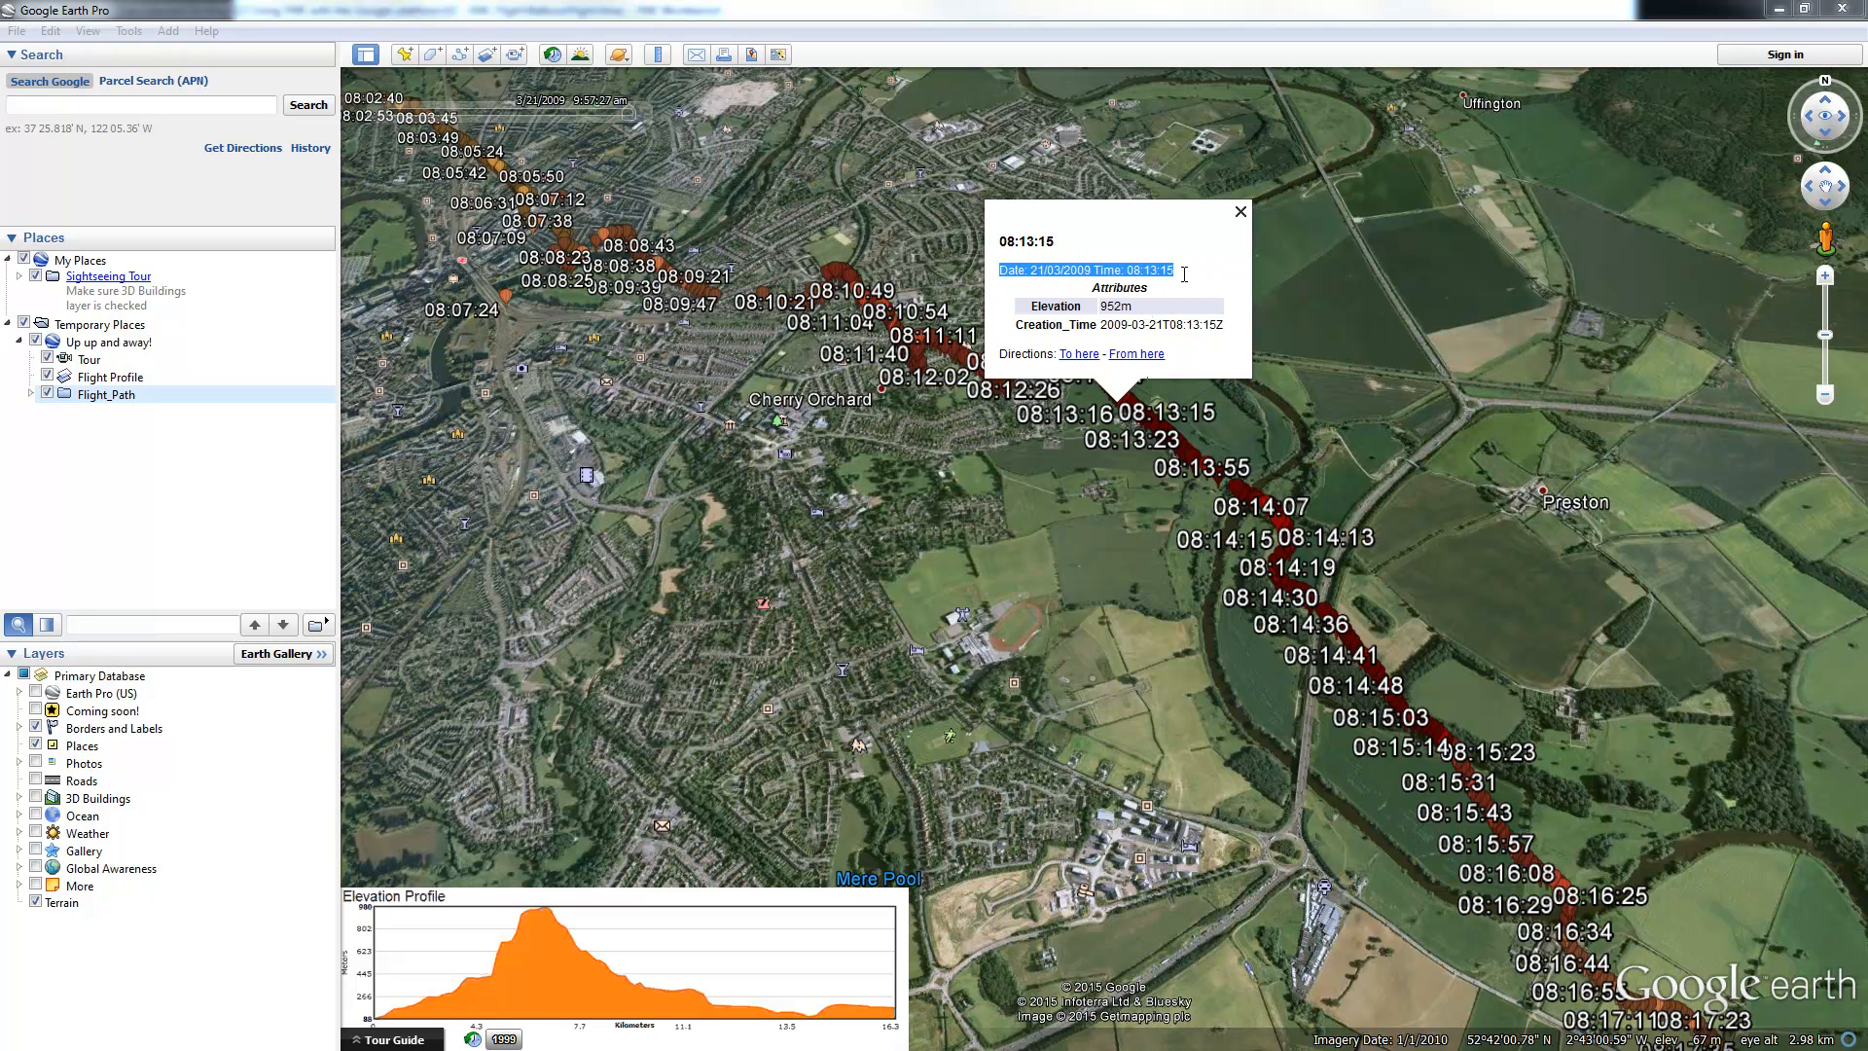
double_click(1127, 308)
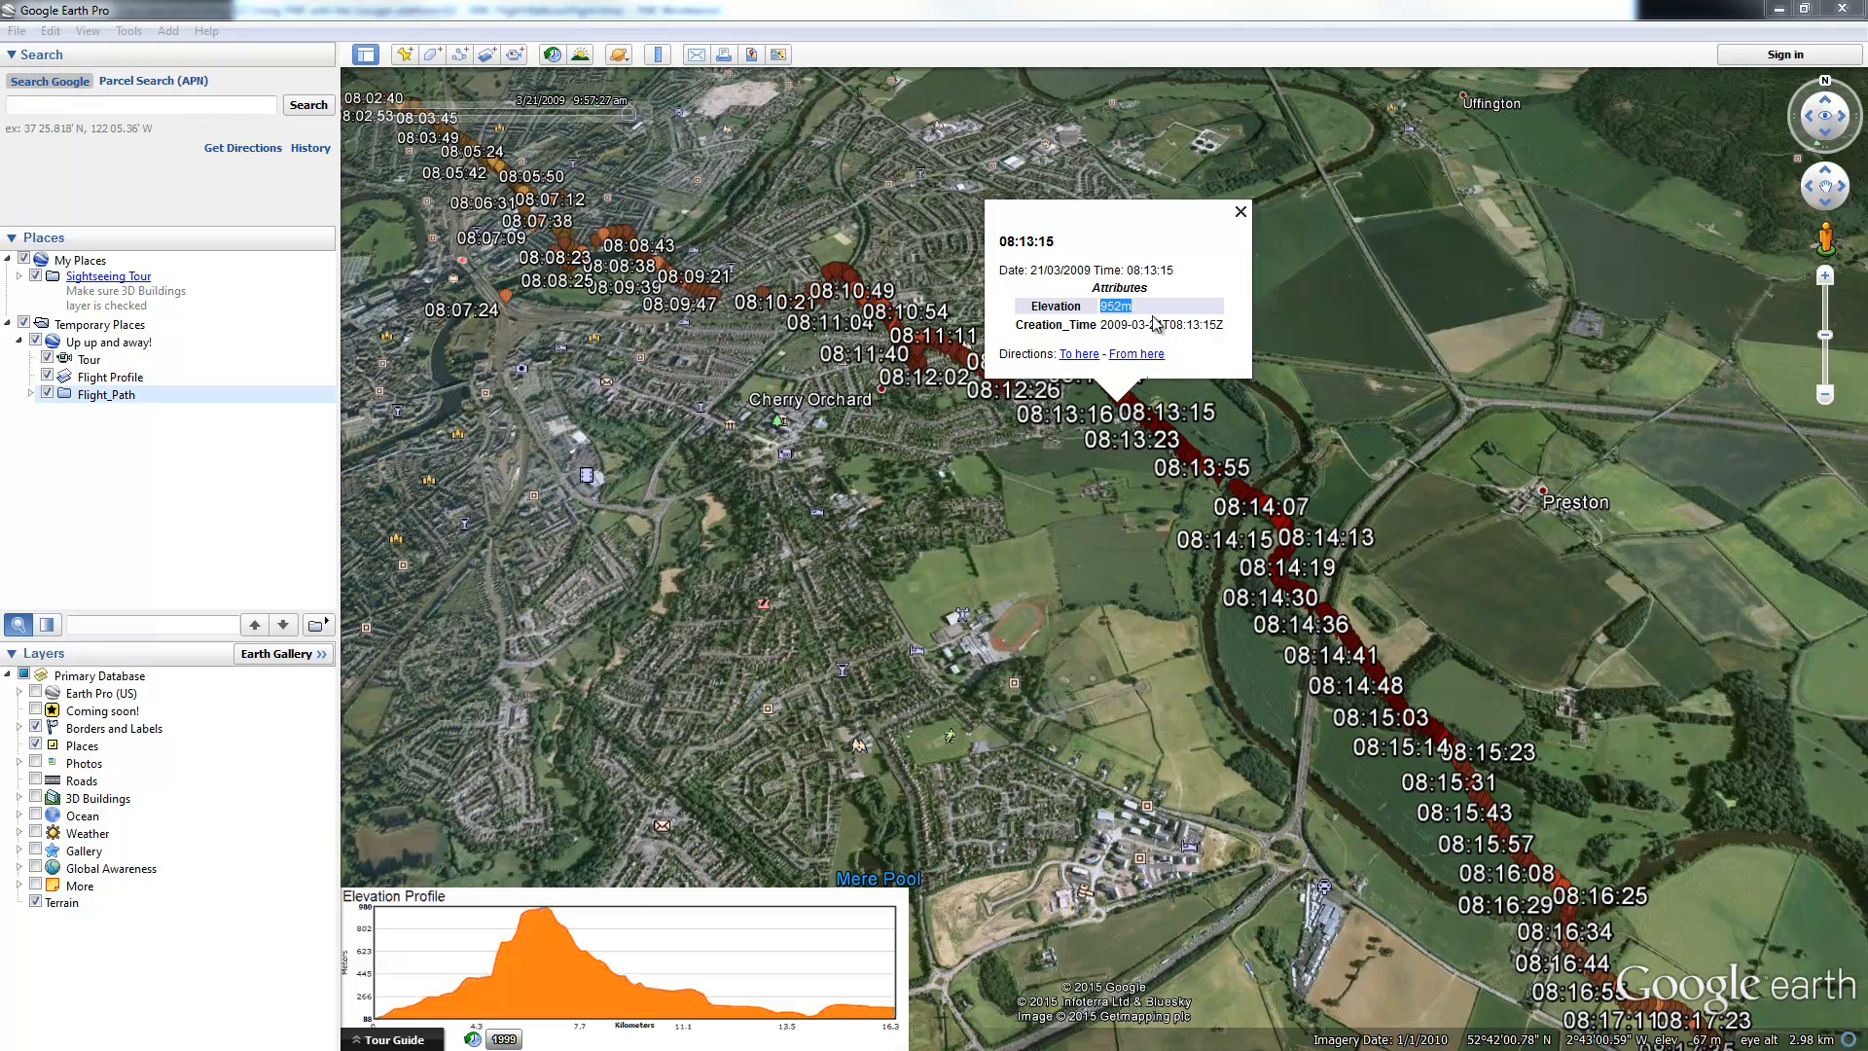
left_click(1240, 211)
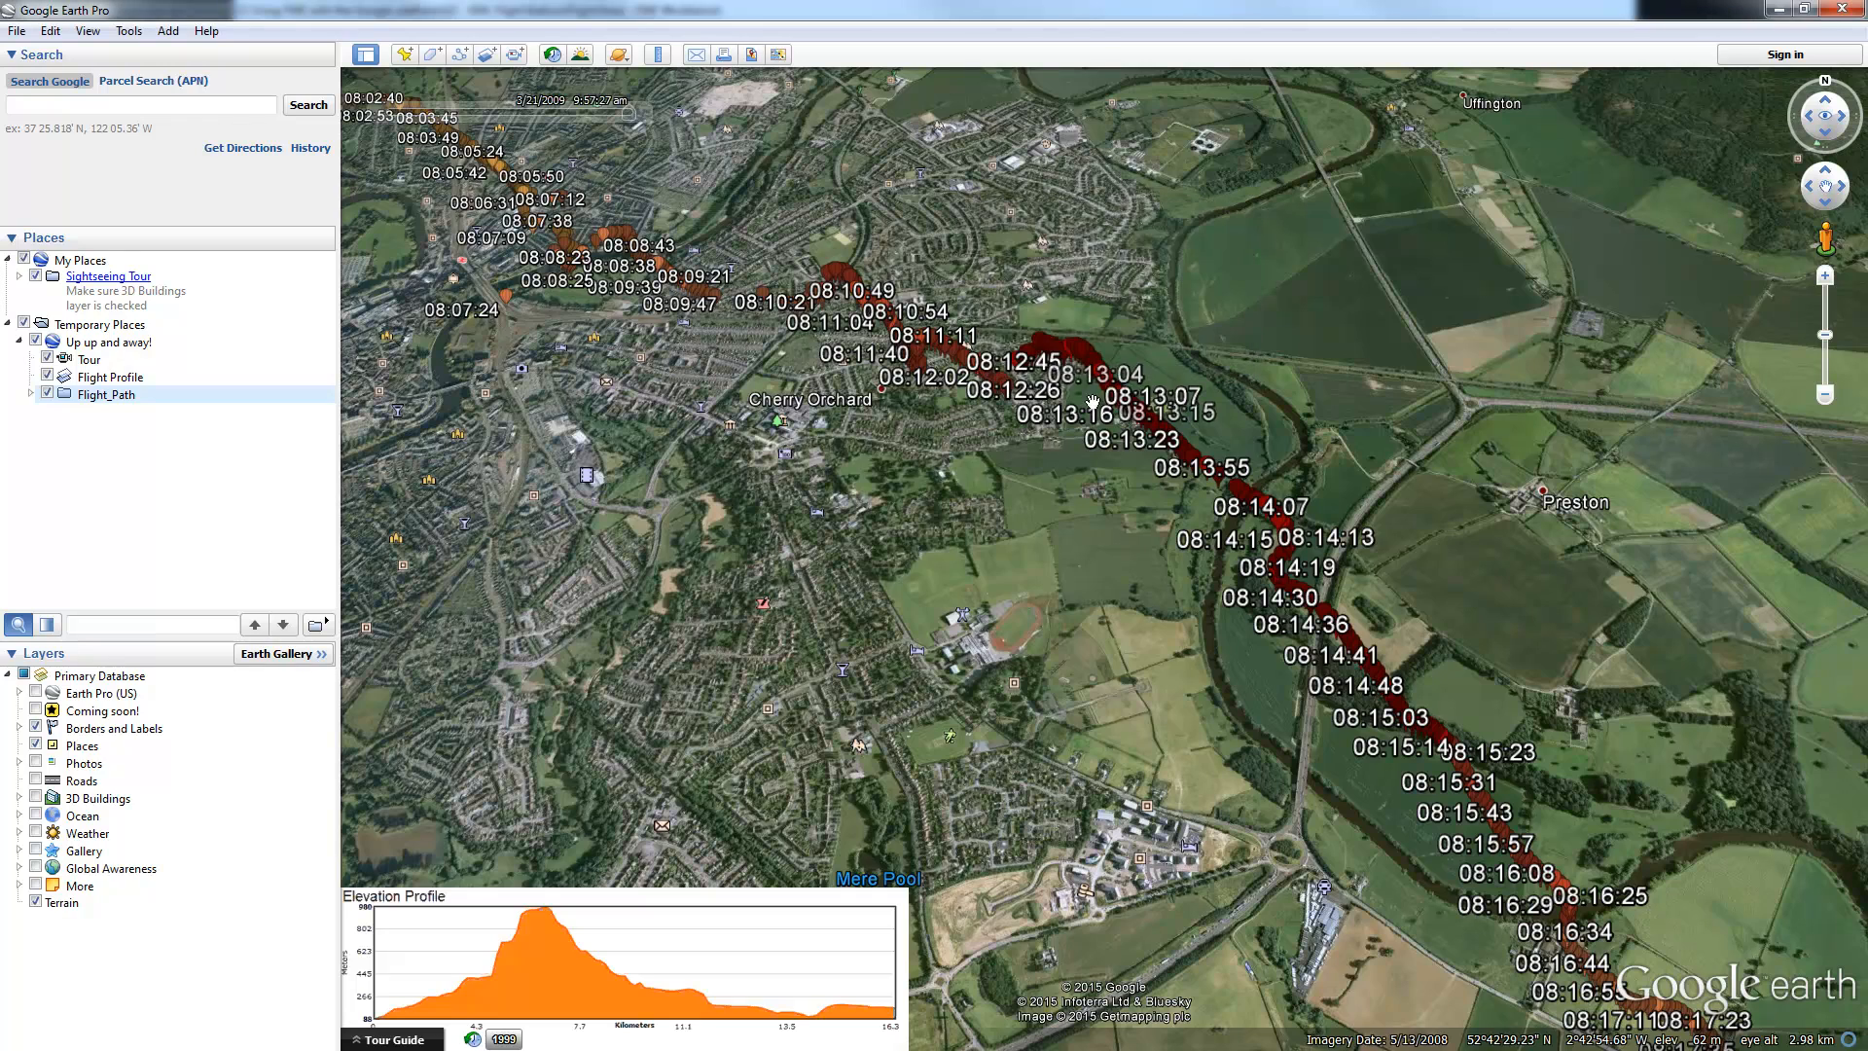
Step: Tilt and orbit the 3D view over the flight path, then play the balloon flight Tour
left_click_drag(1055, 457, 1095, 717)
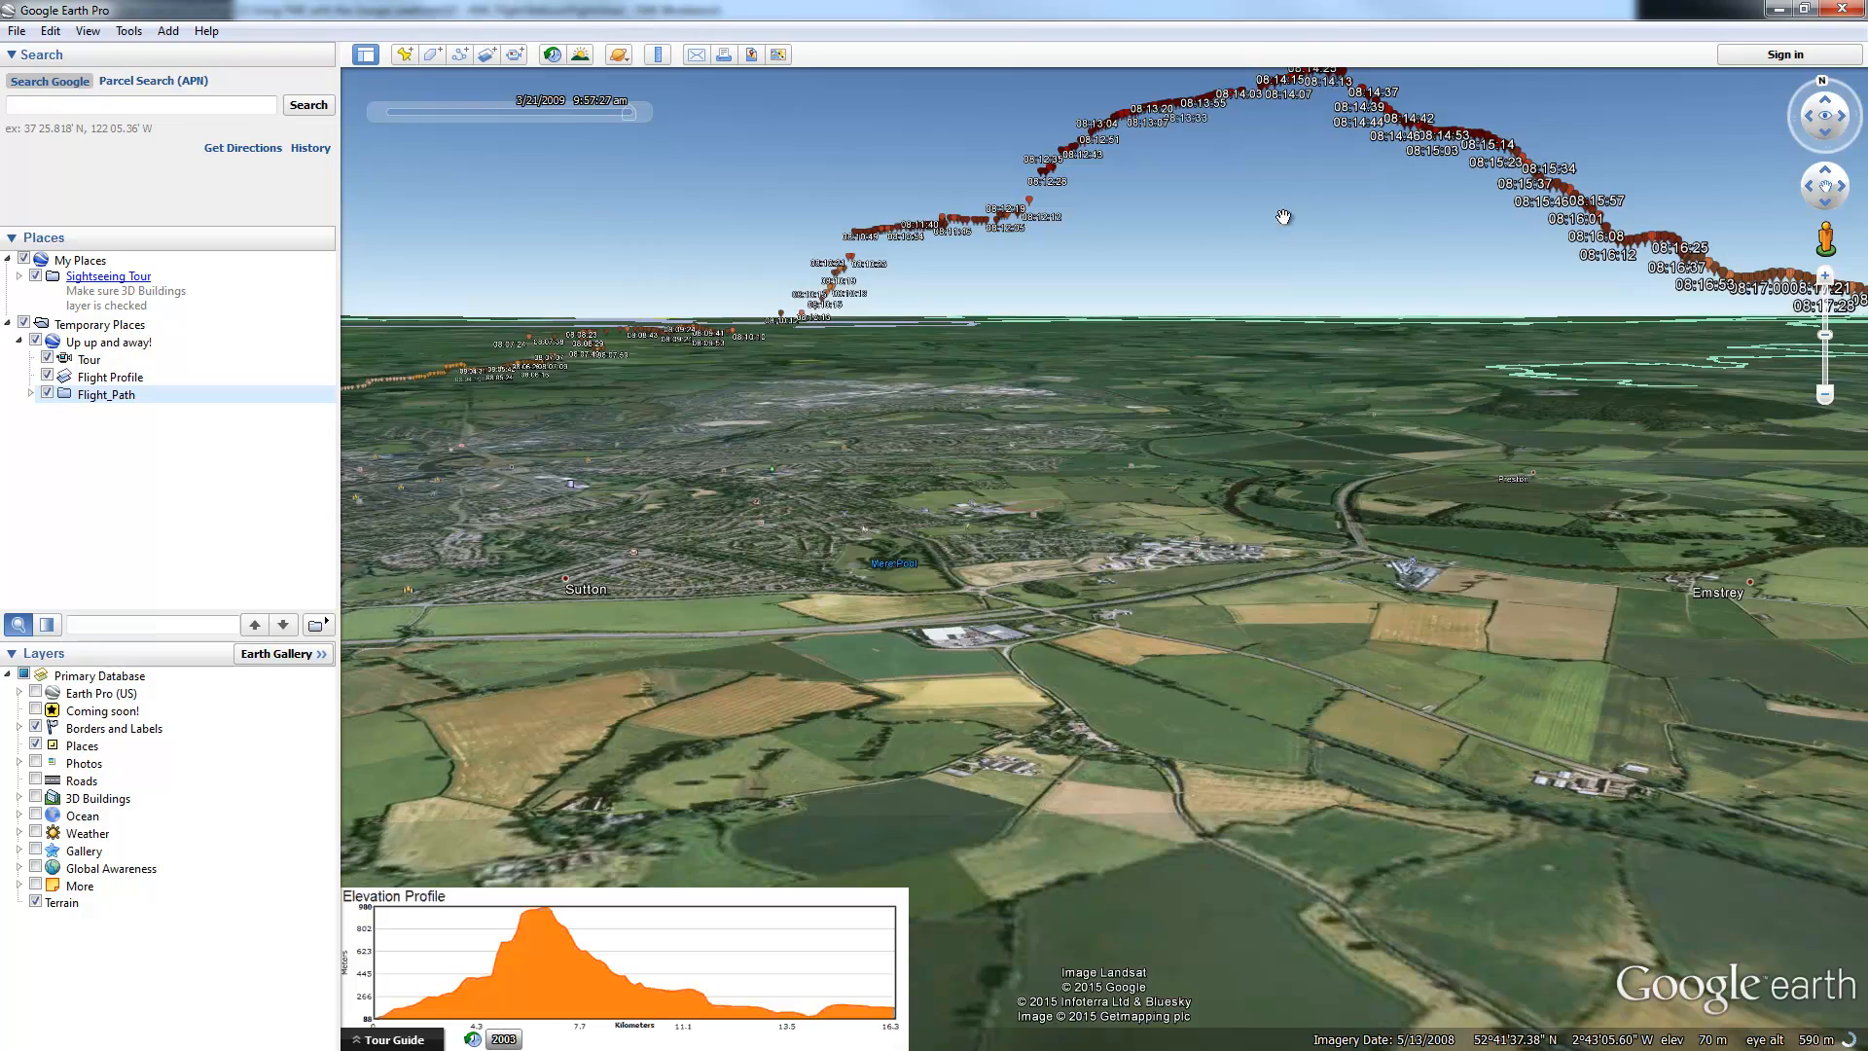
scroll(1232, 244, "up", 3)
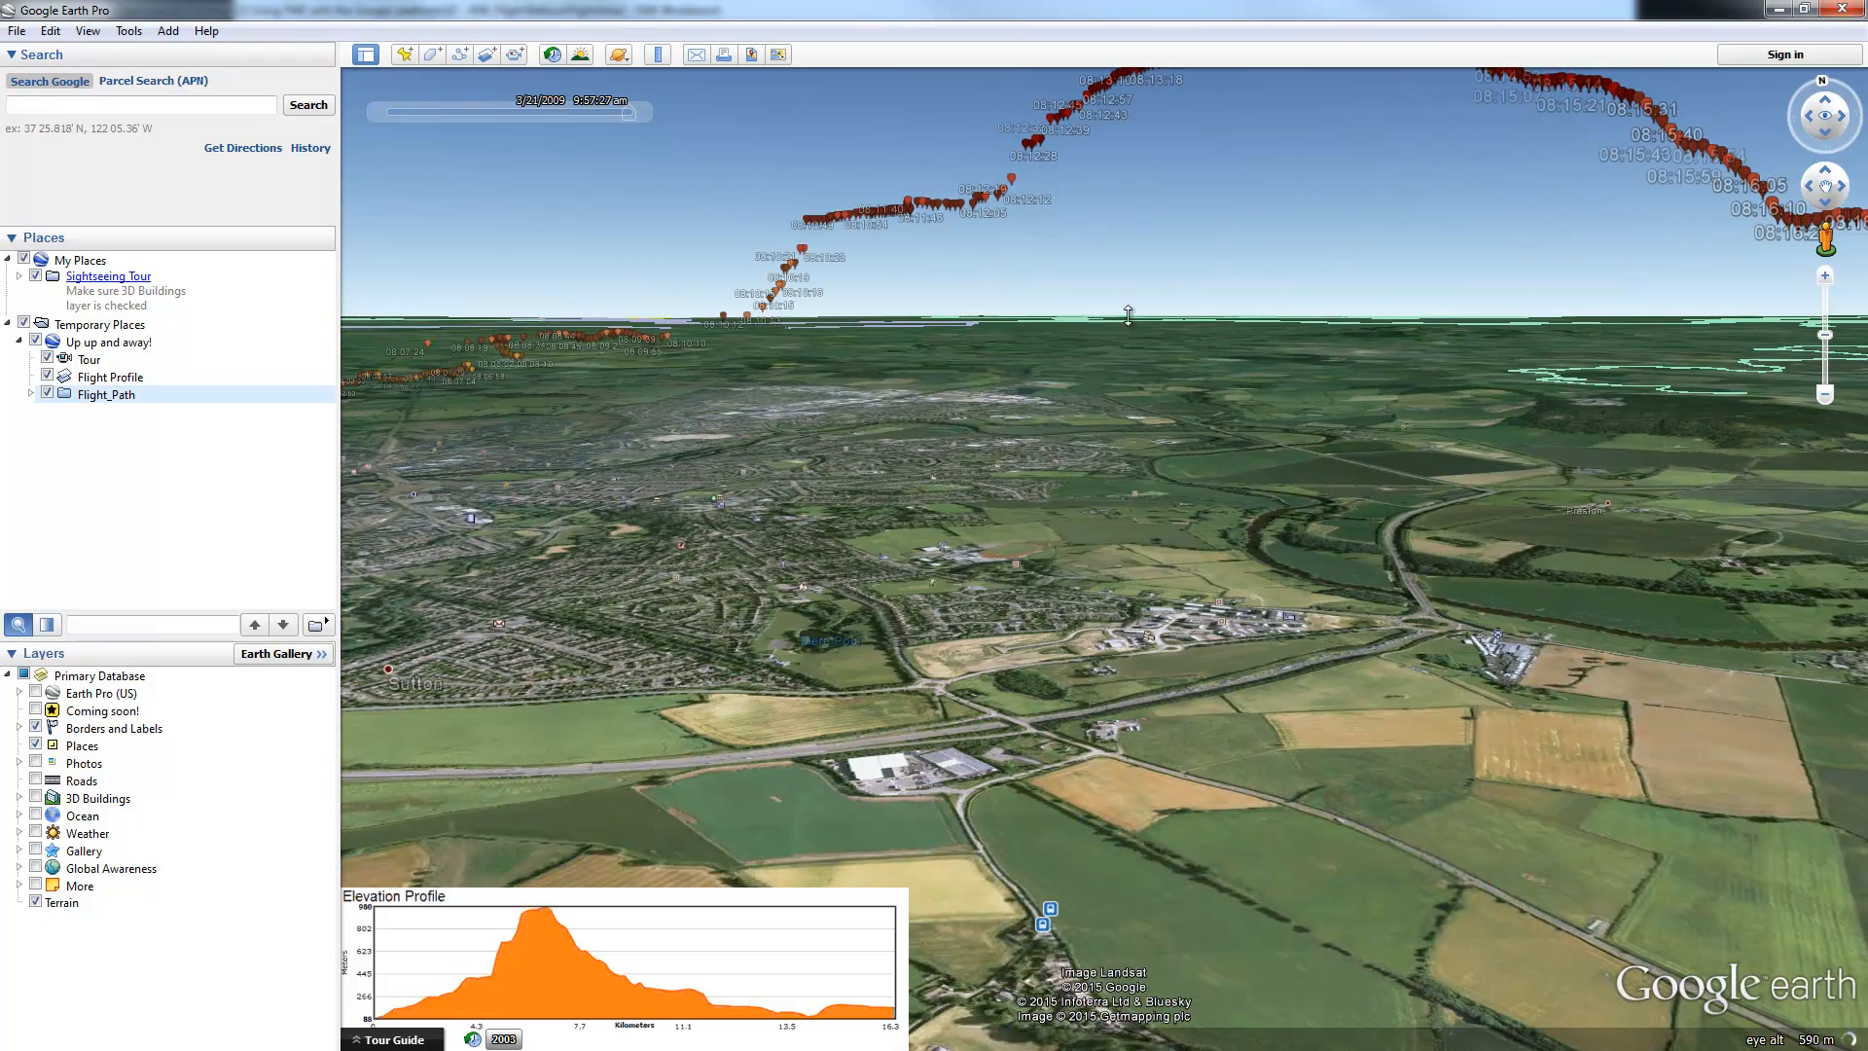
left_click_drag(753, 438, 1315, 444)
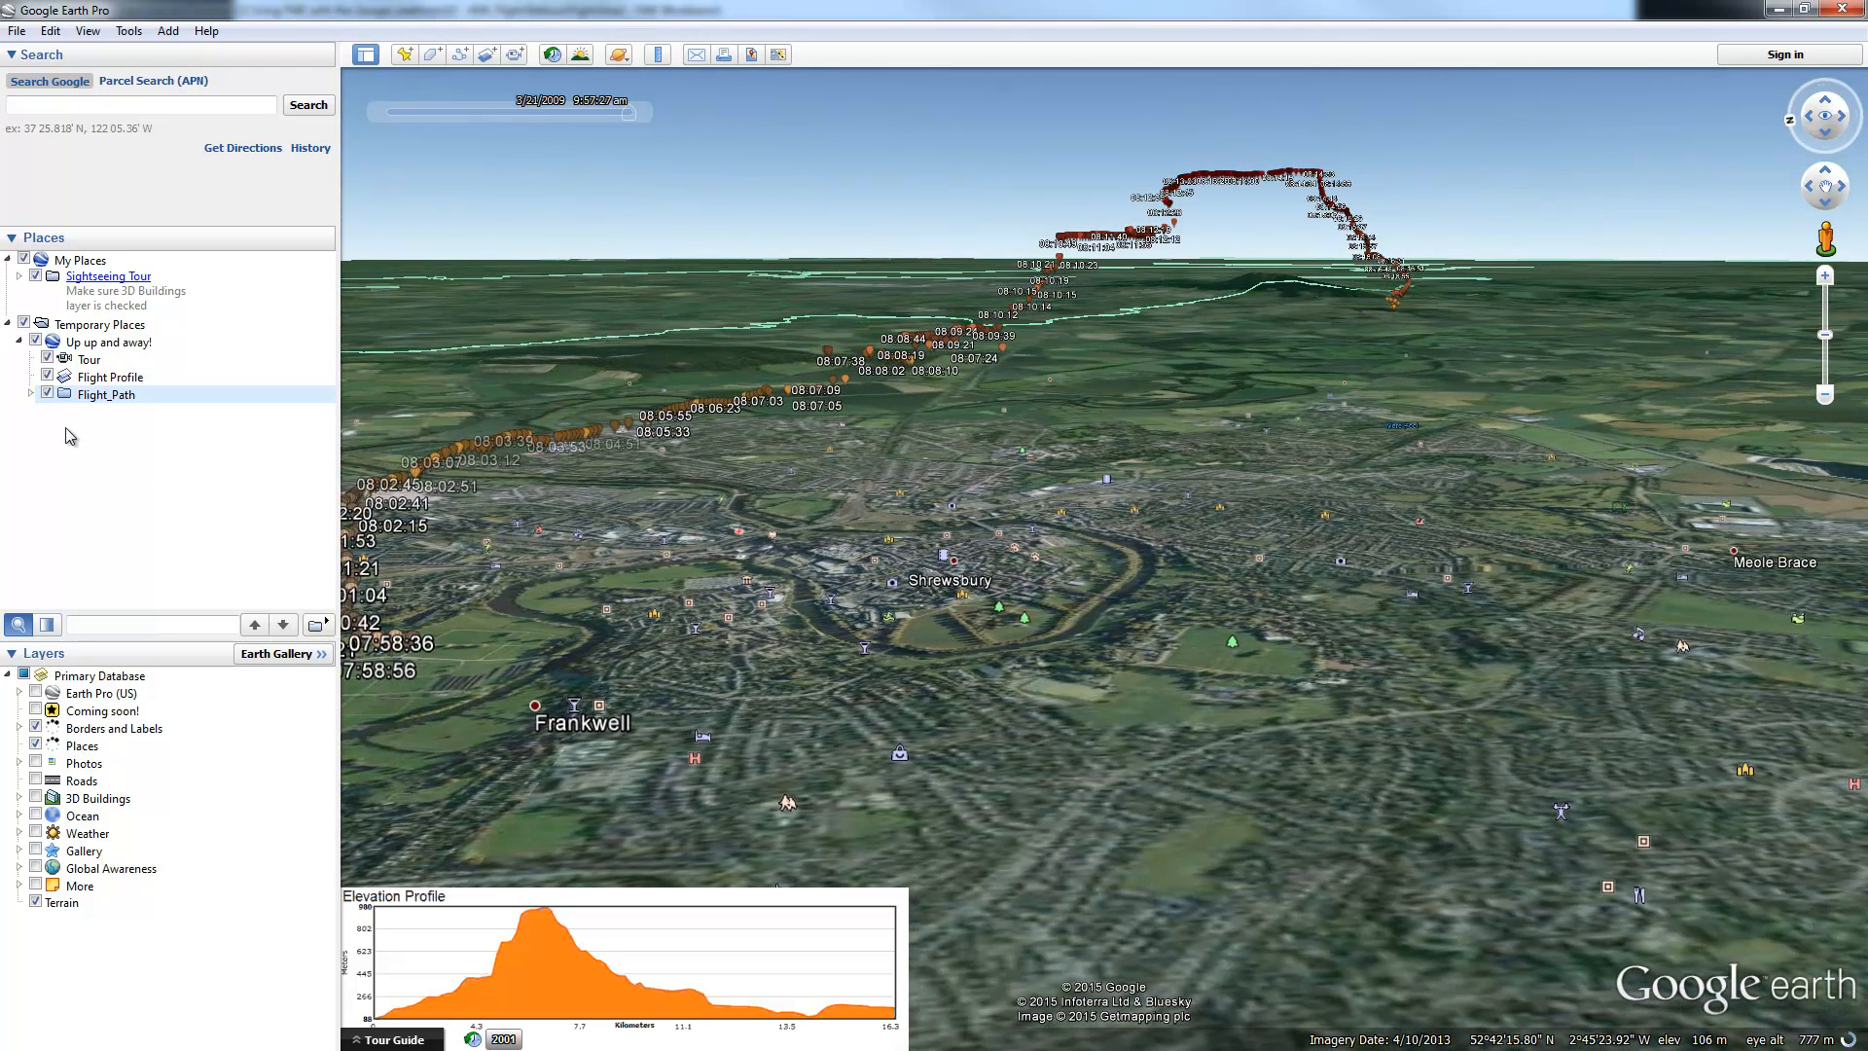
double_click(75, 362)
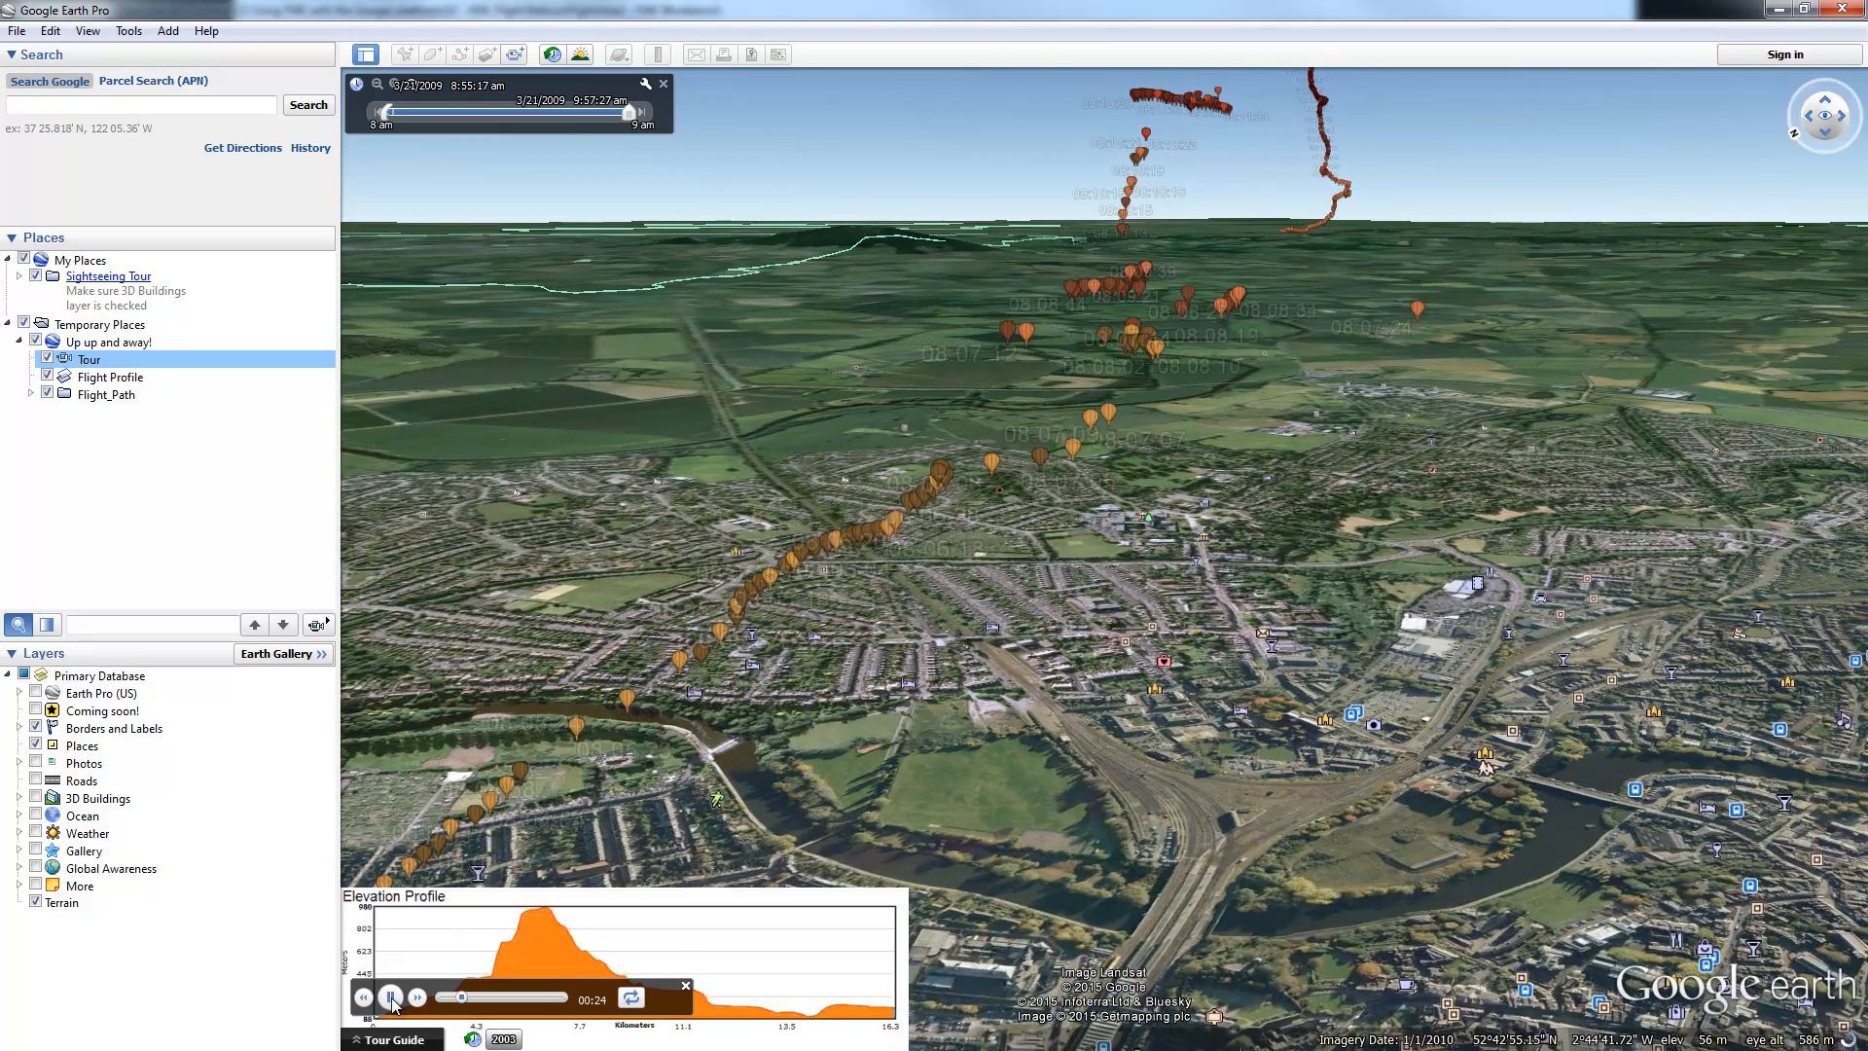
Step: Pause and close the tour, swing the heading, and rewind the time slider to the first point
left_click(390, 996)
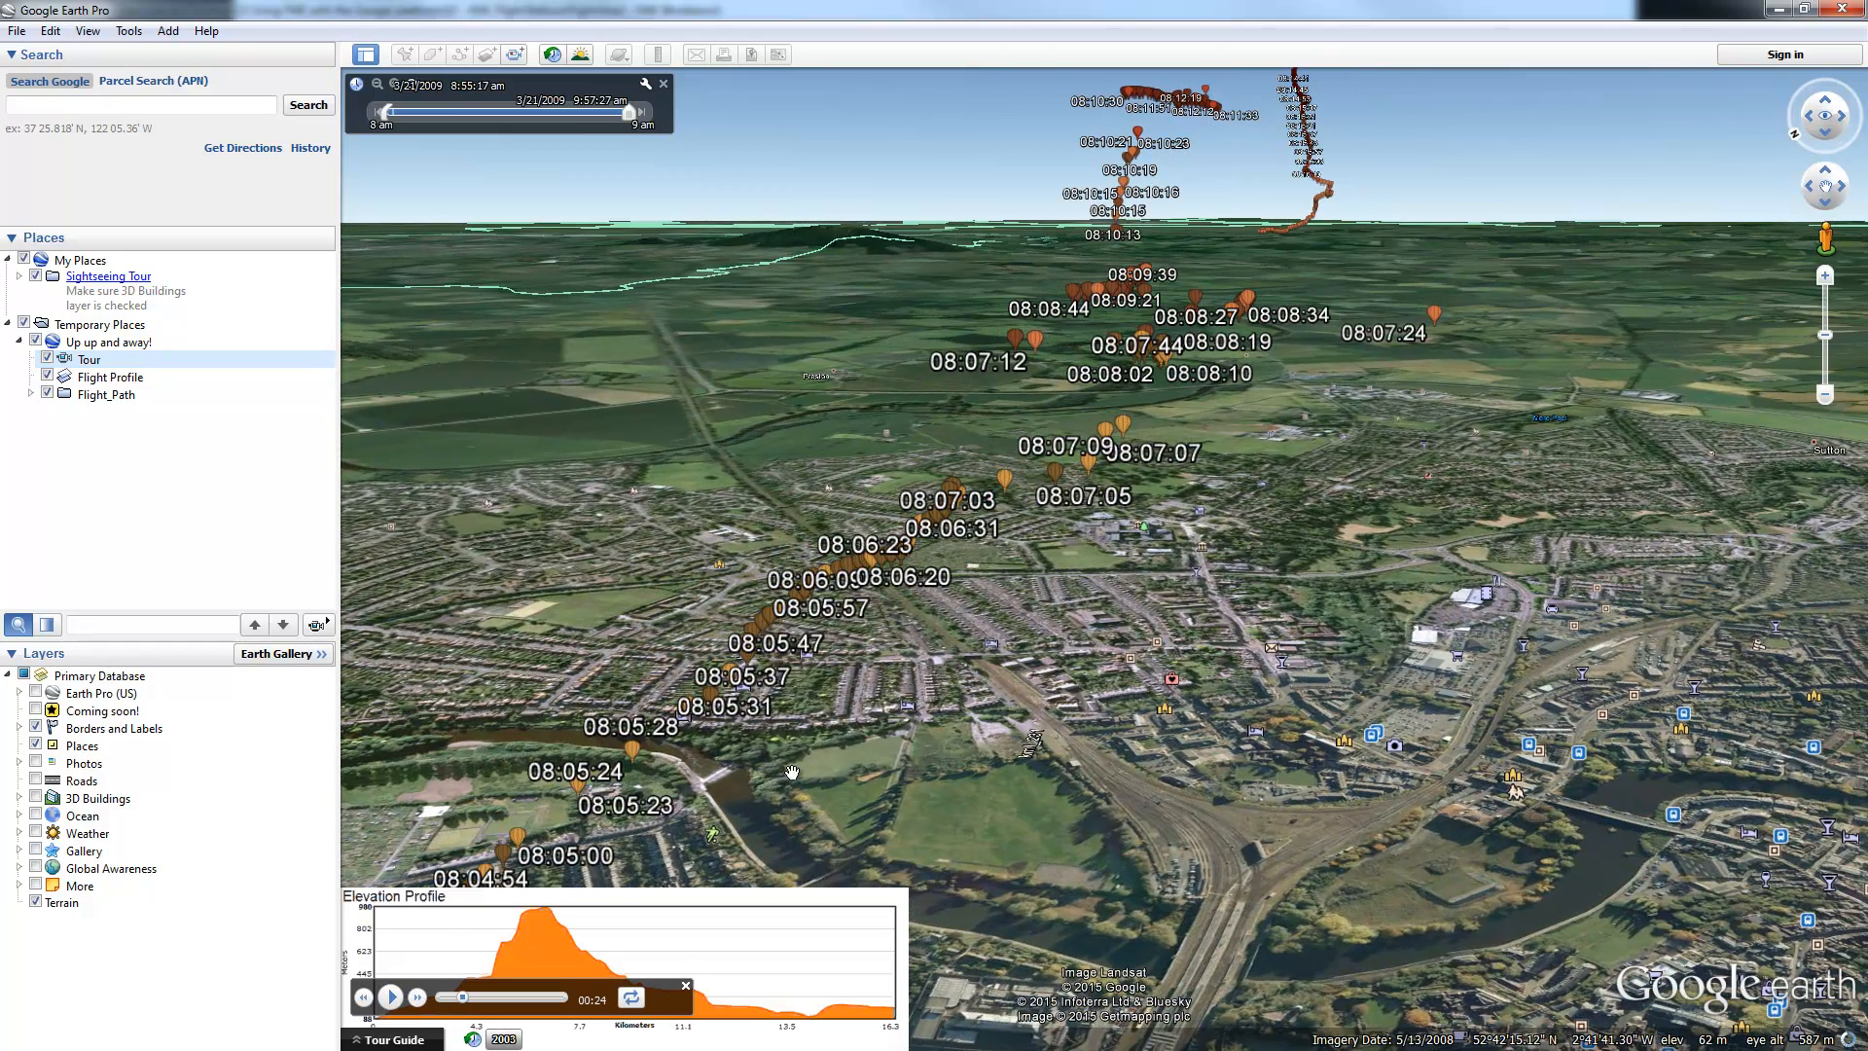
left_click(682, 986)
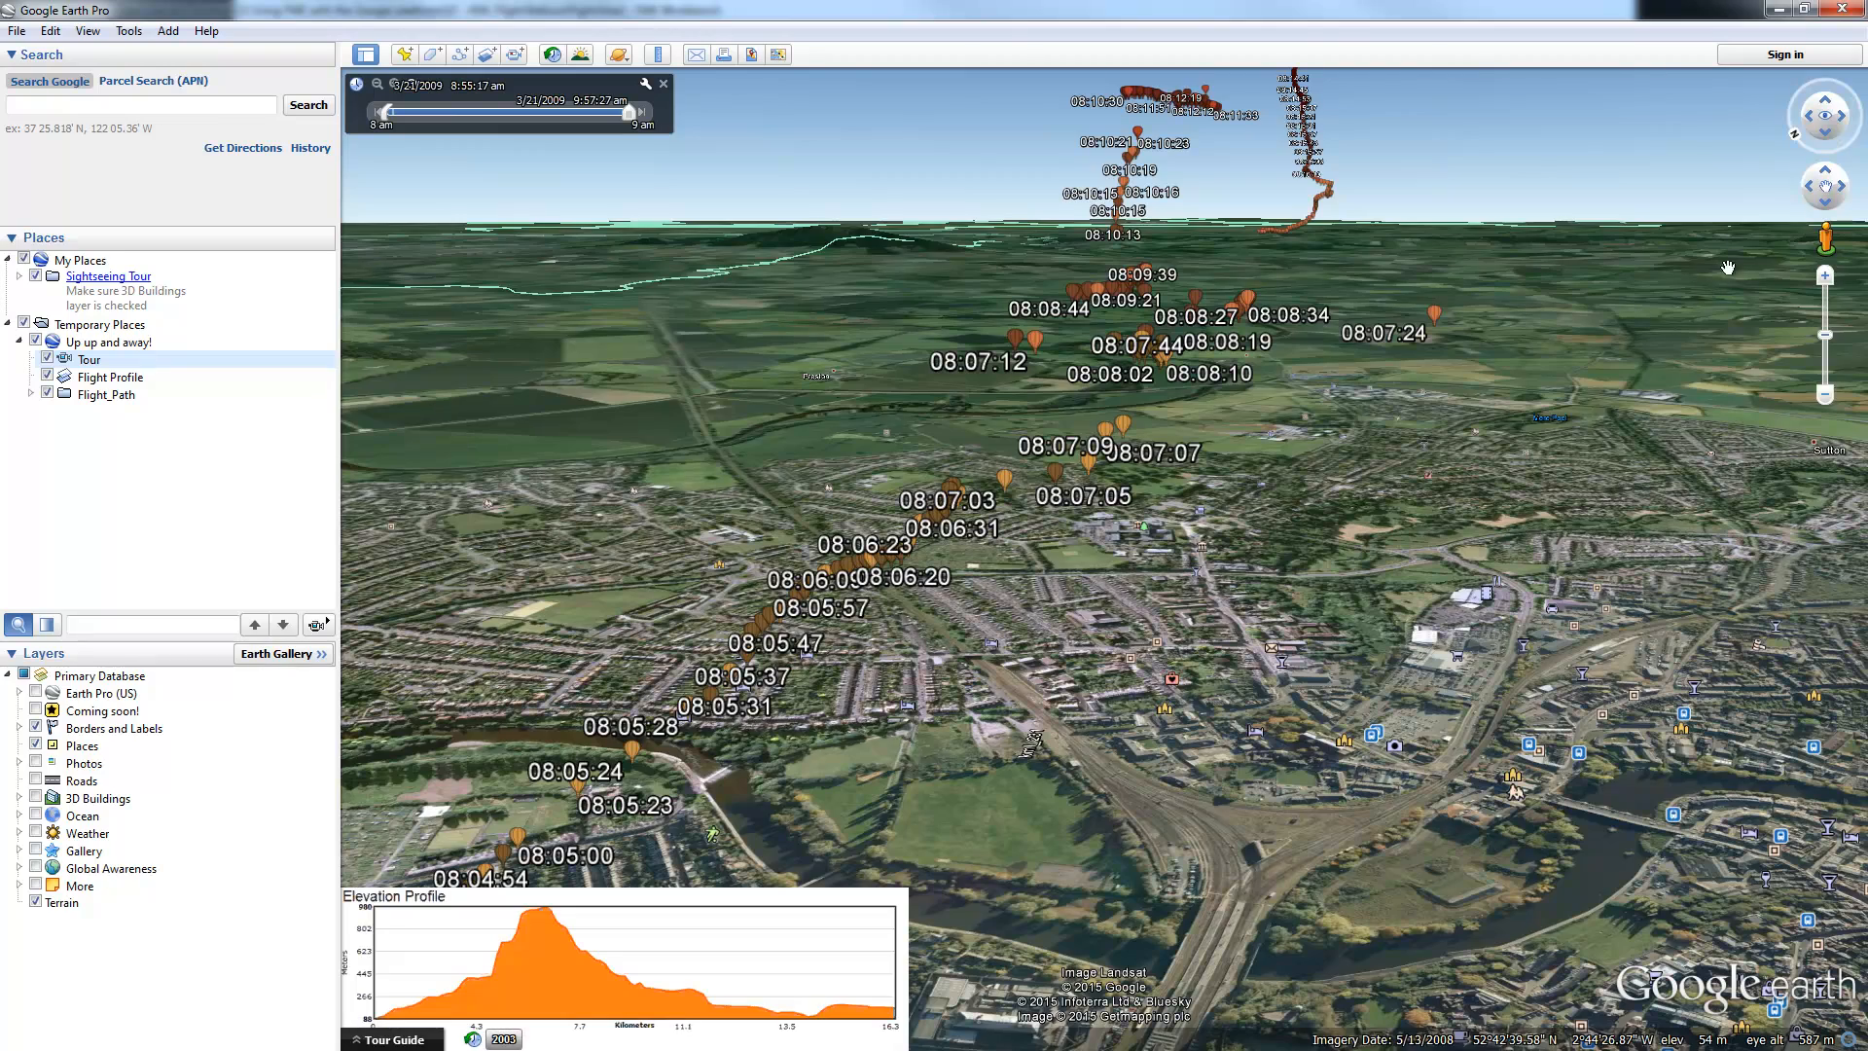
left_click(1793, 134)
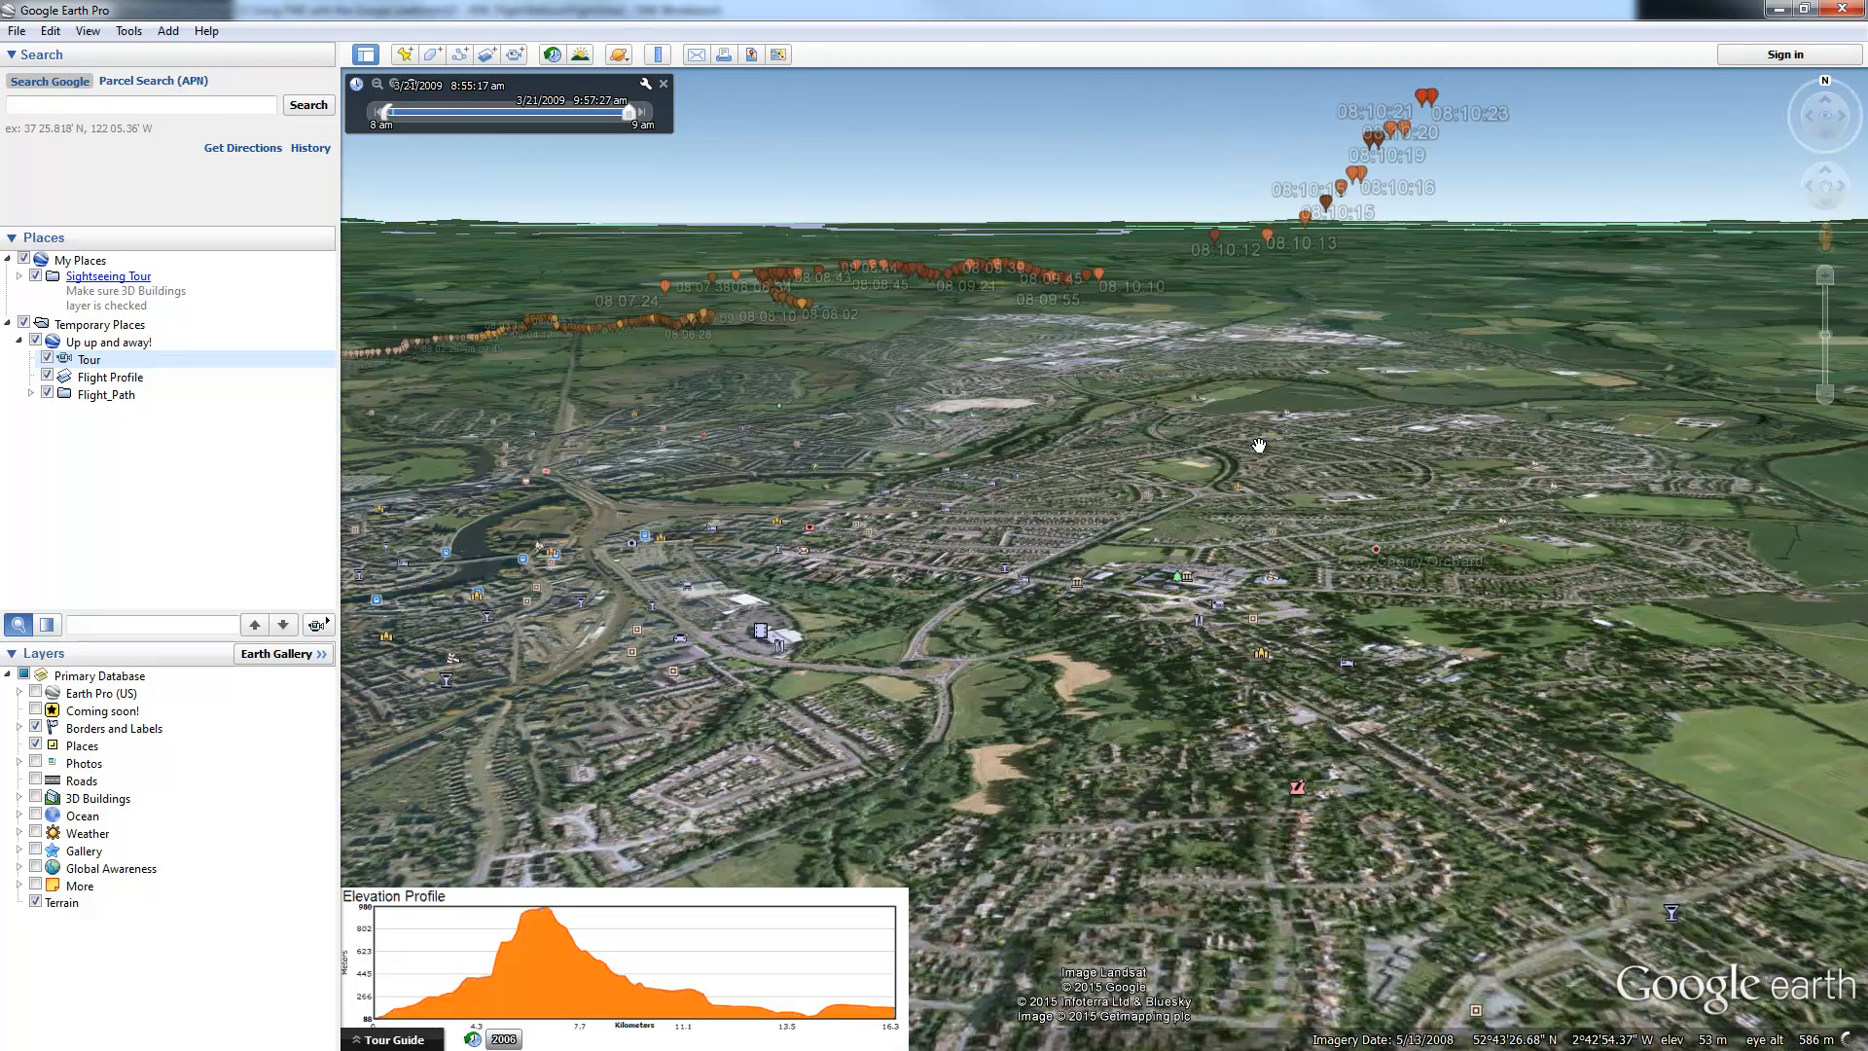
scroll(1117, 487, "down", 3)
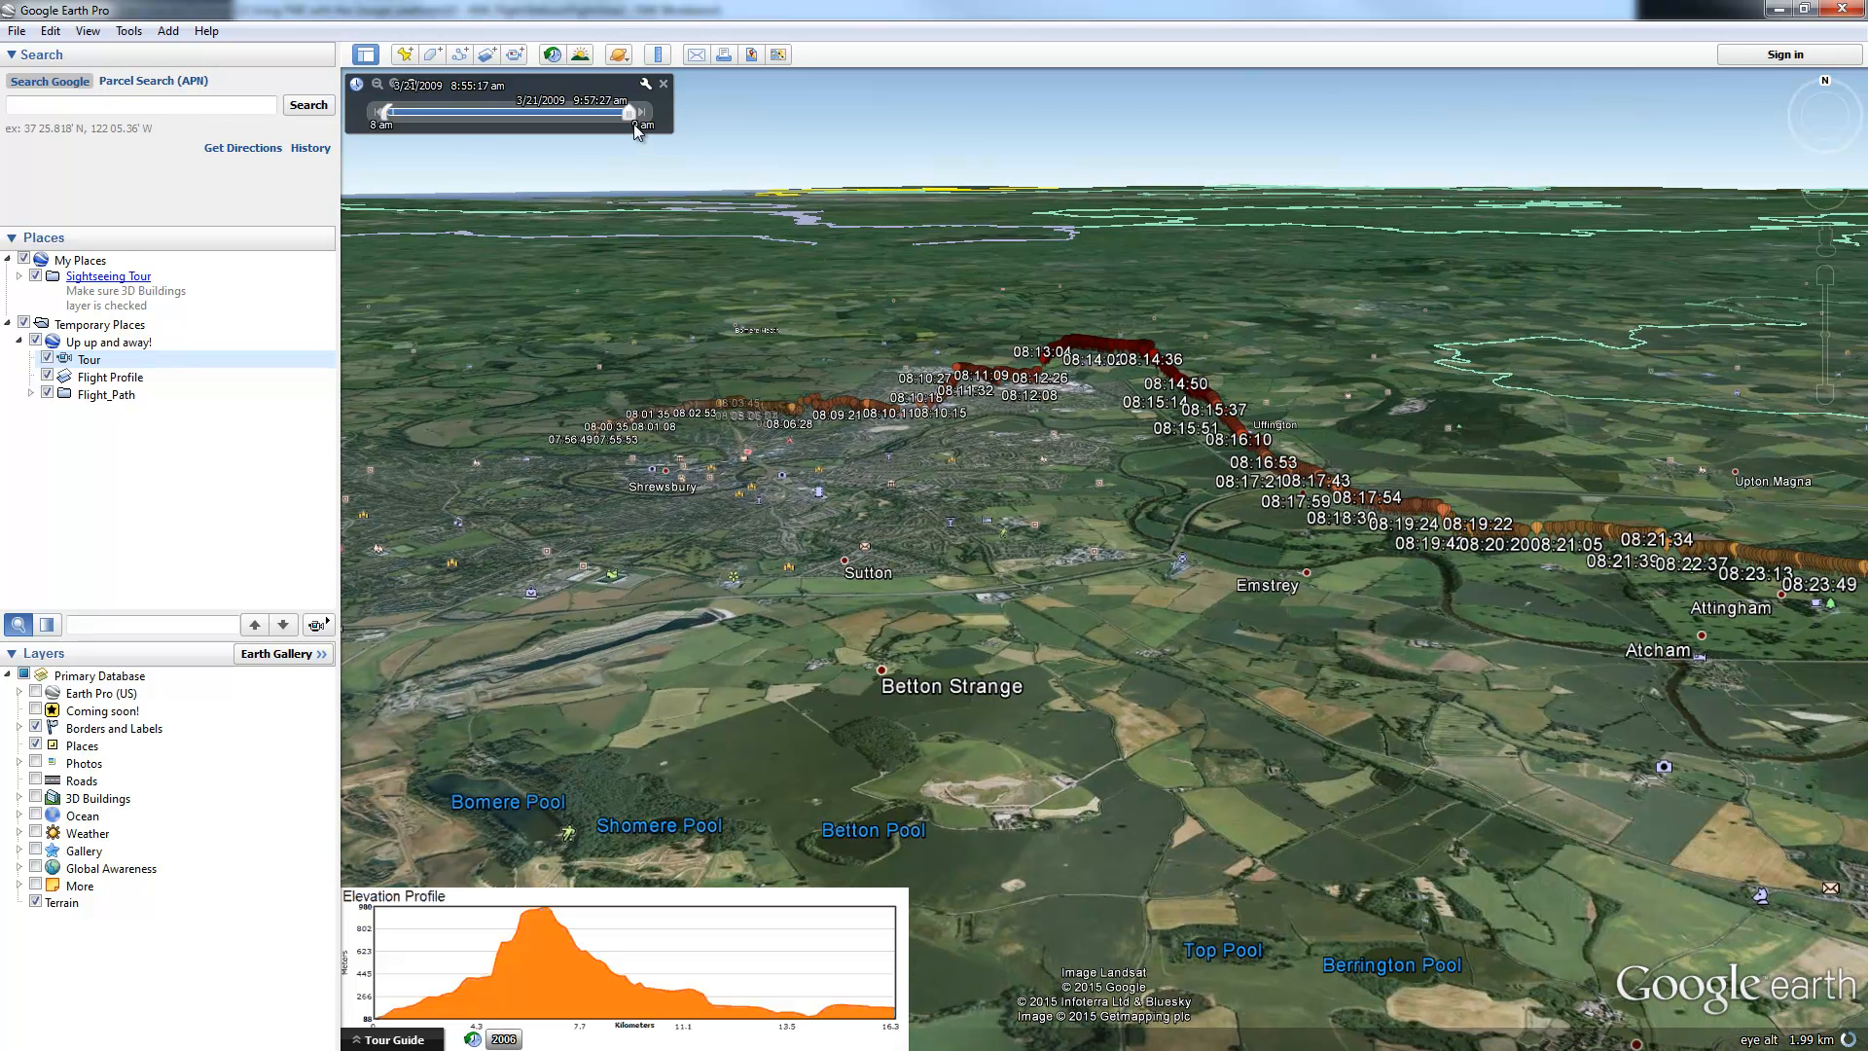
left_click_drag(628, 115, 362, 114)
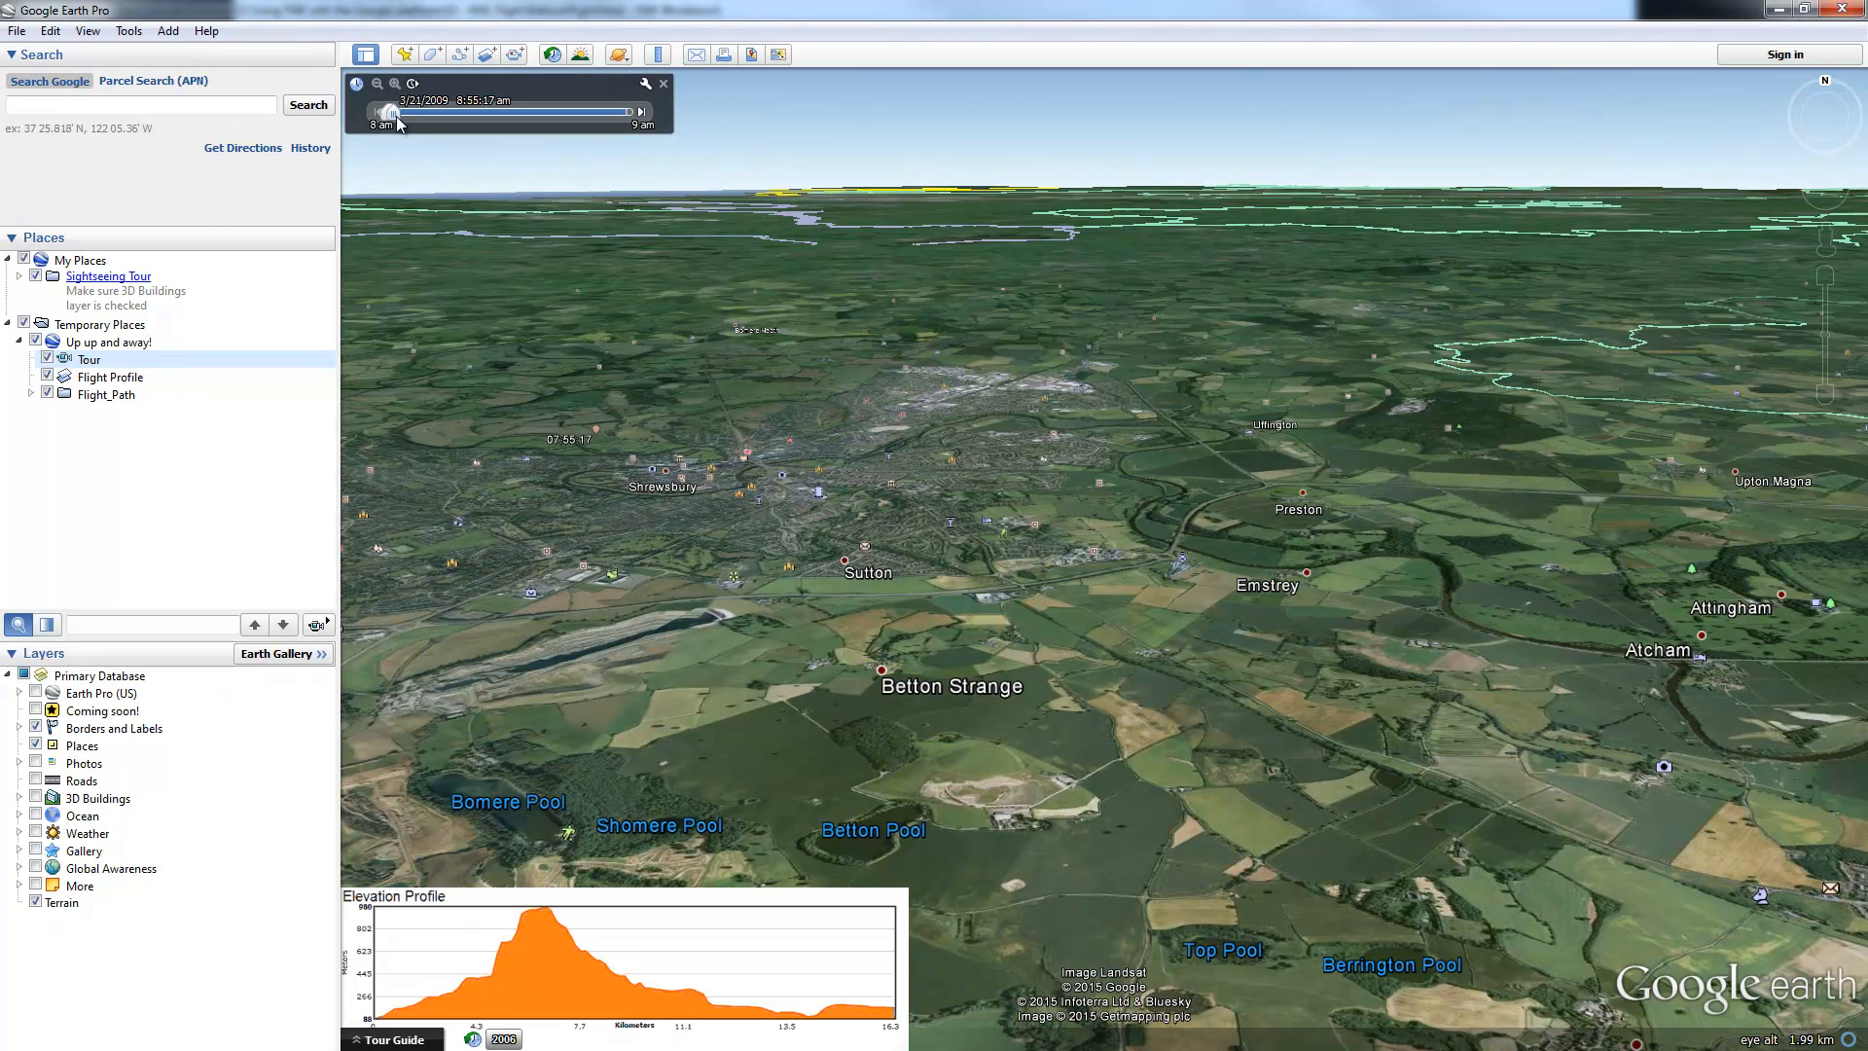
Step: Step the time slider forward in small increments, panning to follow the track through 08:15:03
left_click_drag(439, 365, 580, 535)
scroll(581, 535, "up", 4)
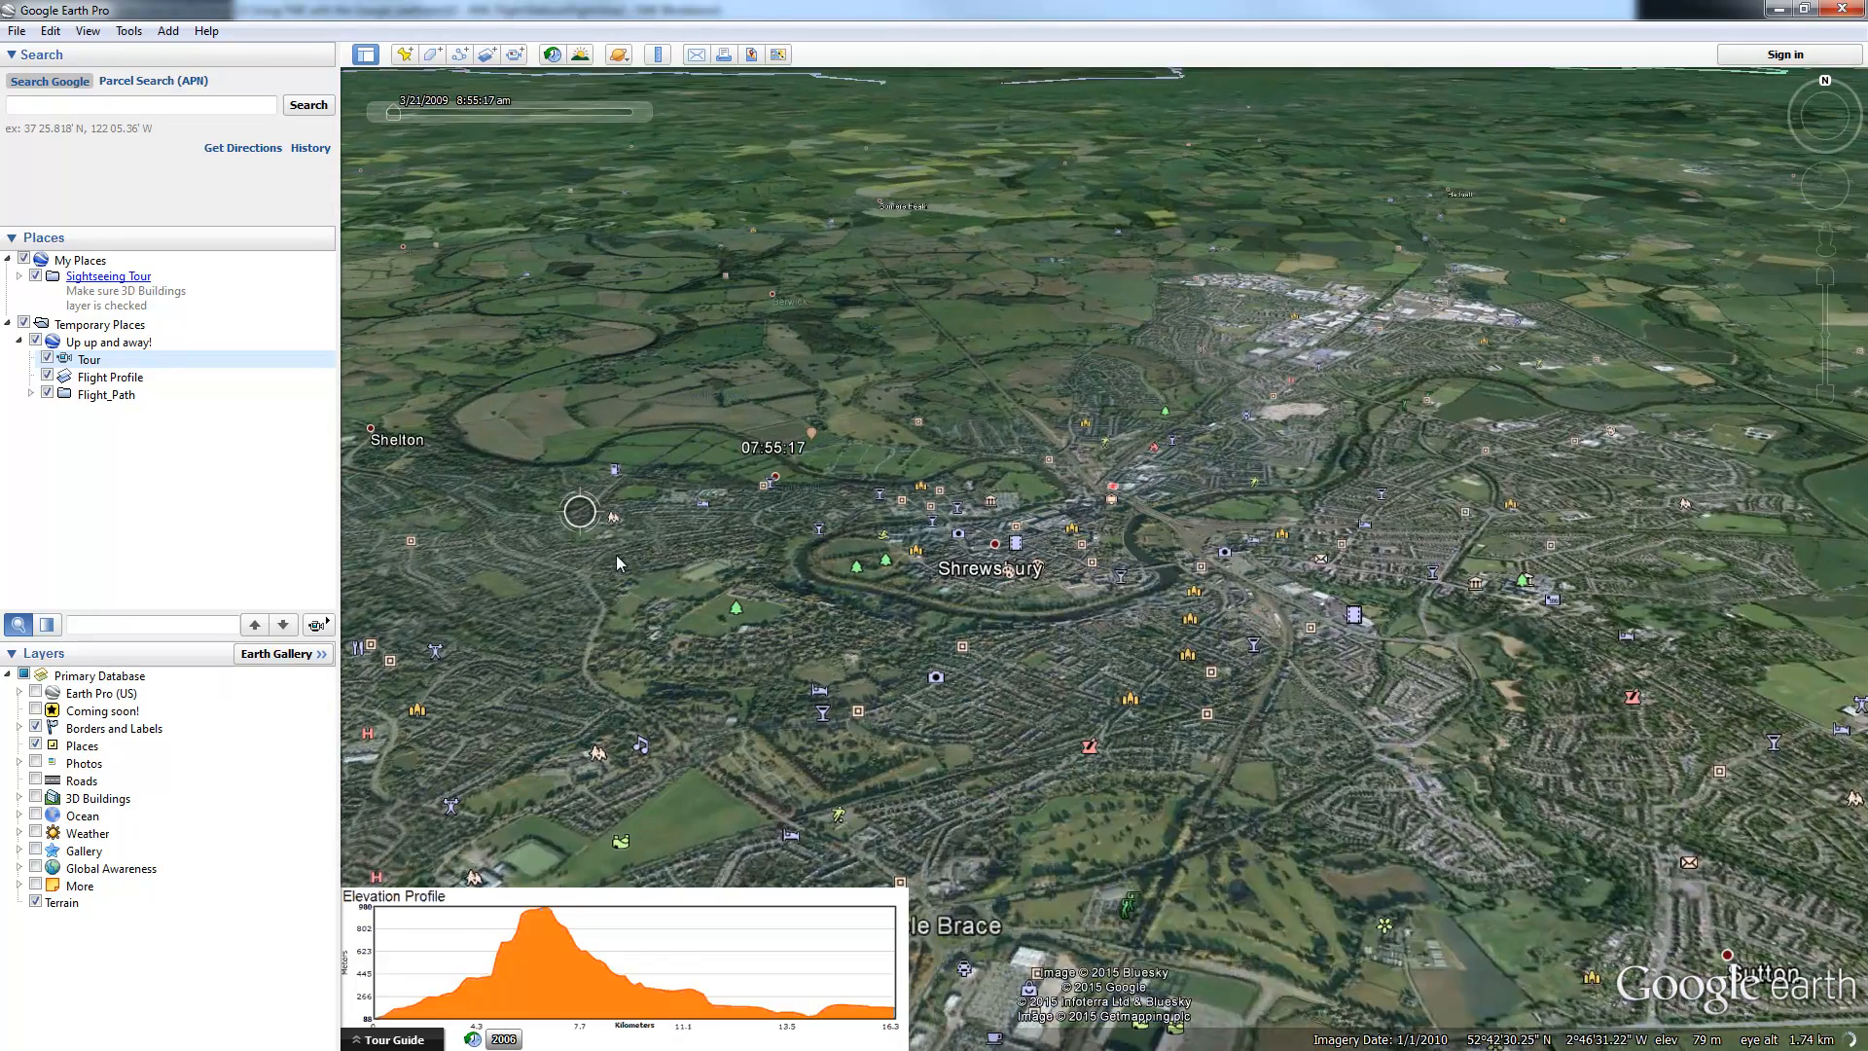
left_click_drag(396, 115, 442, 114)
scroll(993, 385, "up", 4)
left_click_drag(1086, 484, 829, 432)
scroll(919, 509, "up", 4)
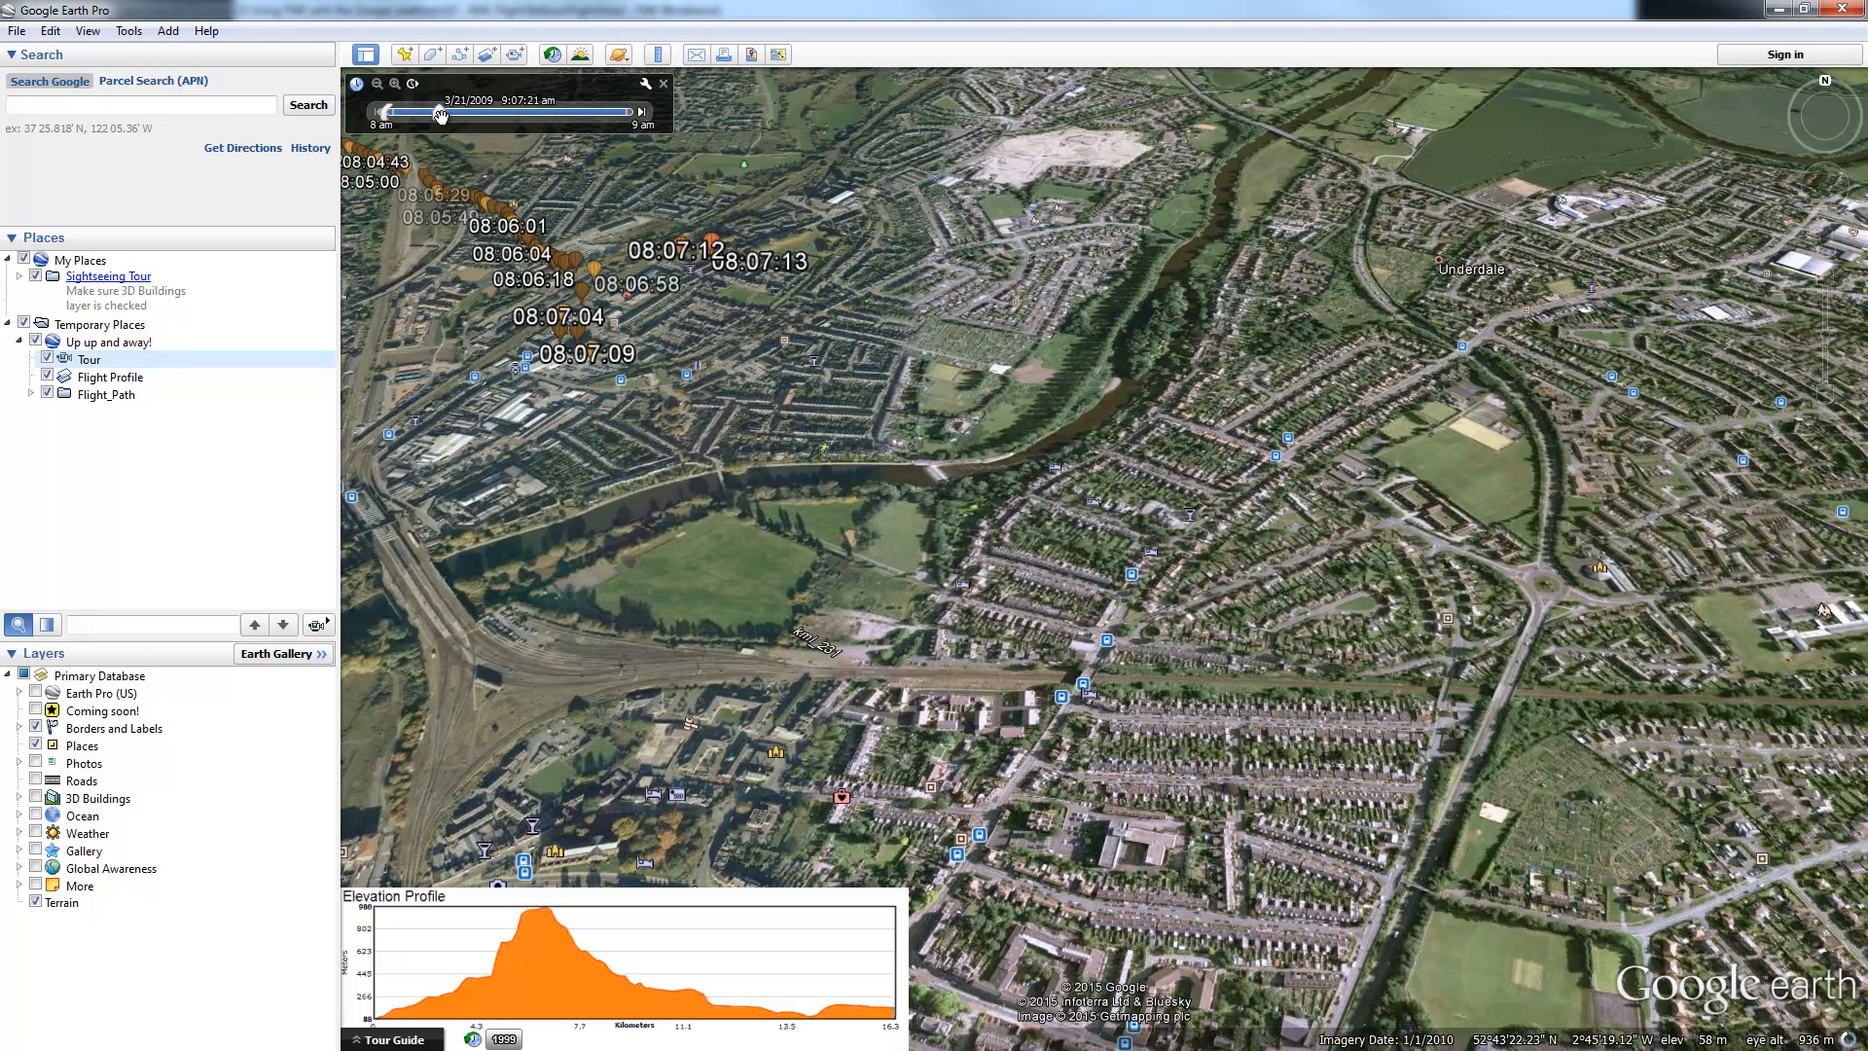
left_click_drag(441, 115, 452, 115)
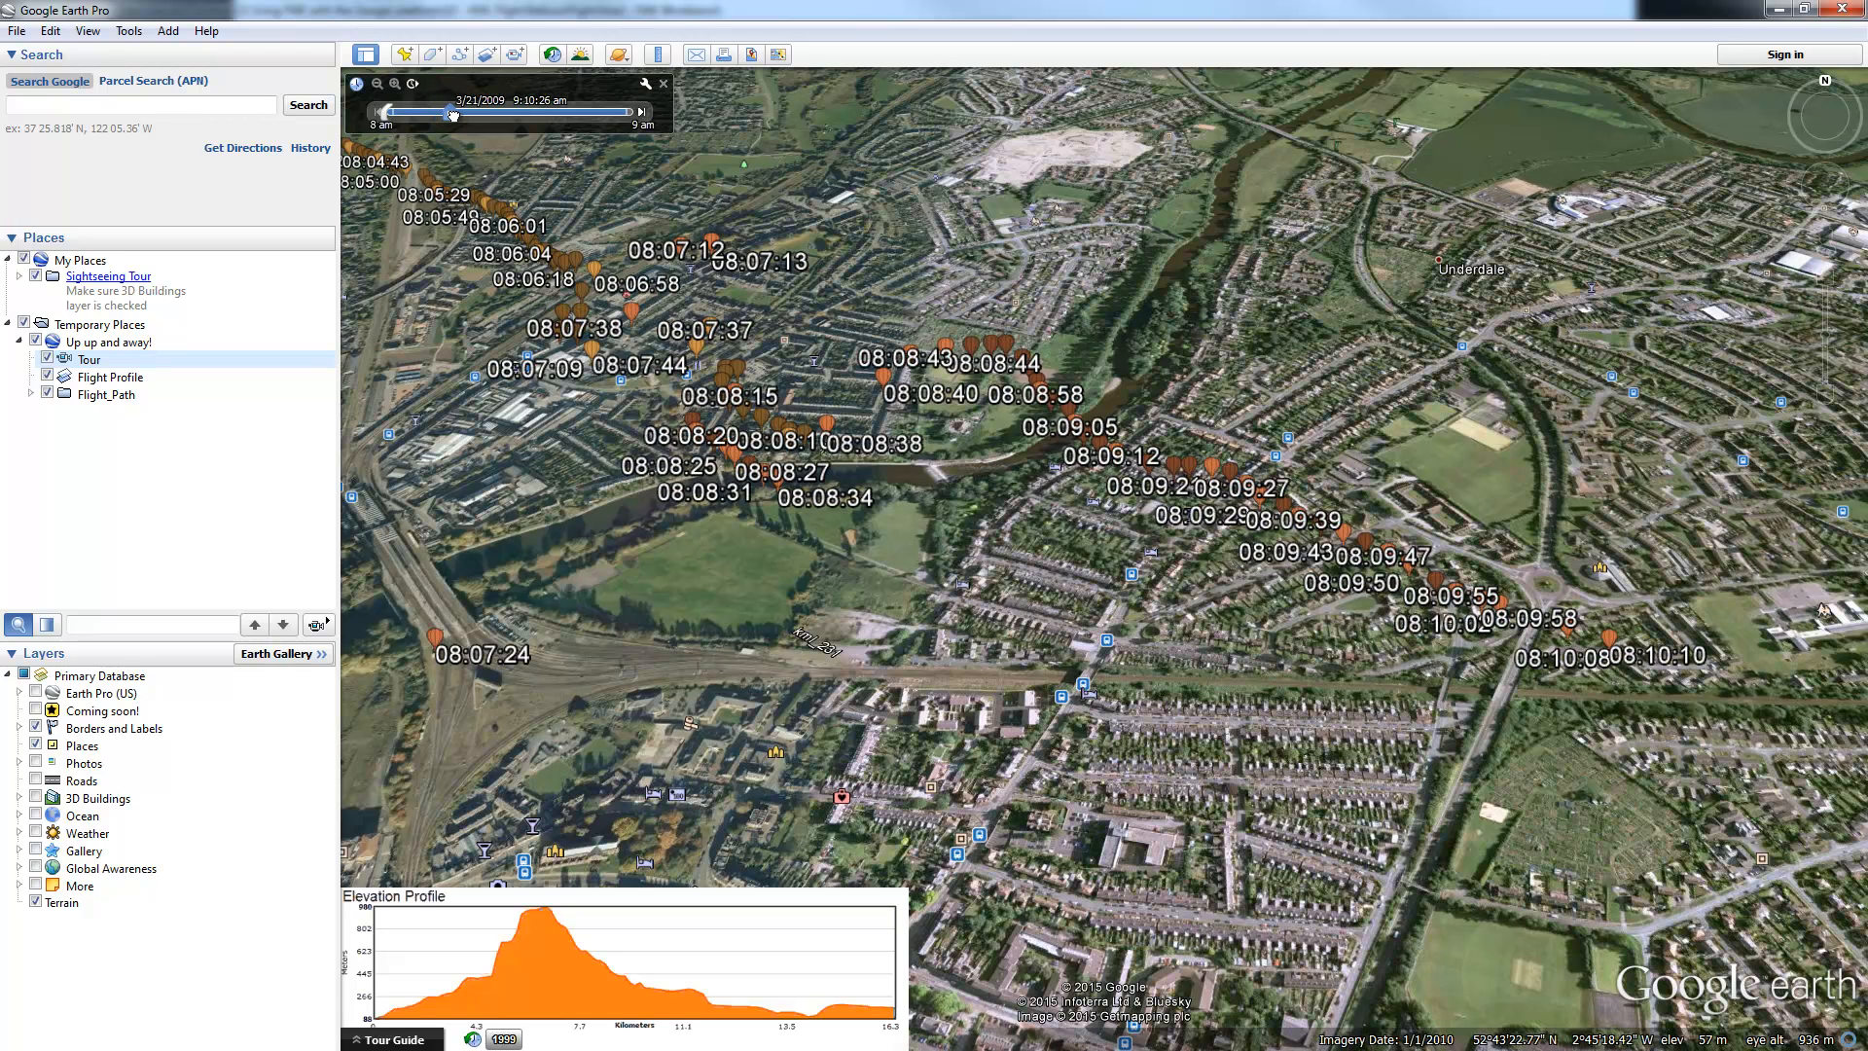
left_click_drag(1336, 627, 845, 449)
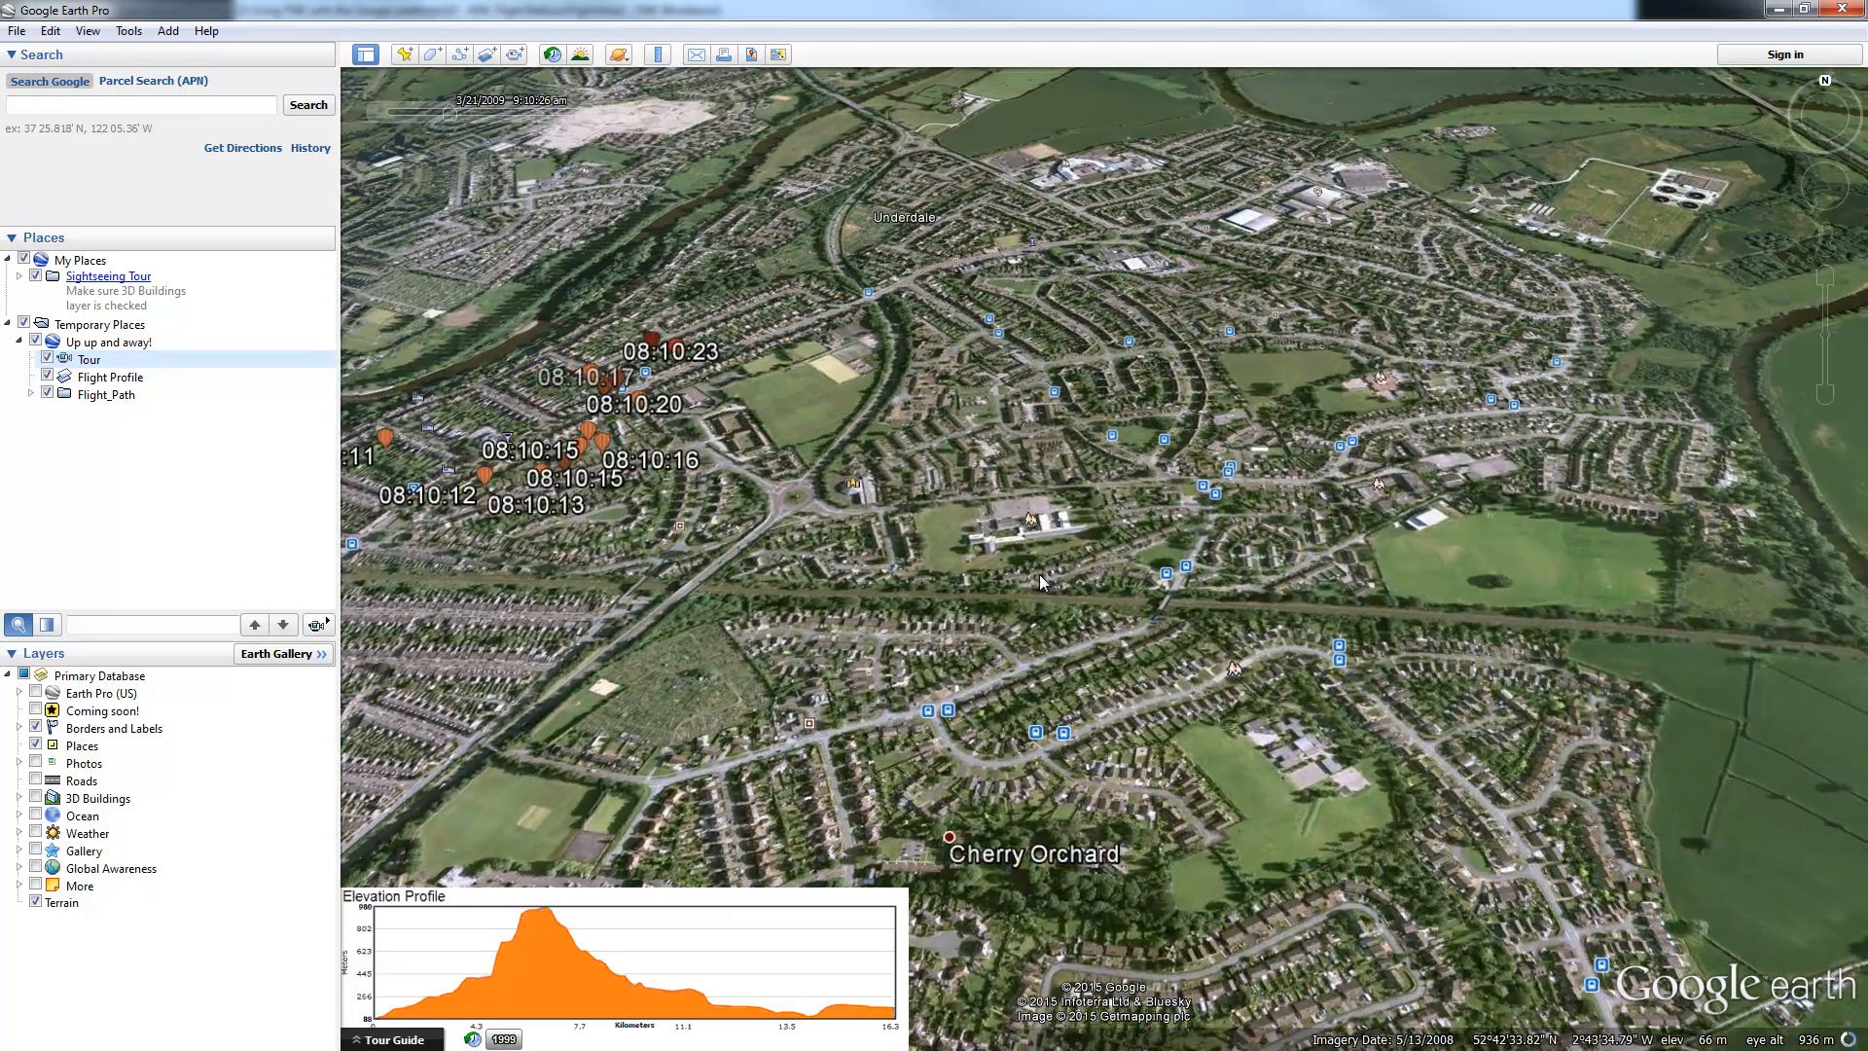
scroll(1039, 574, "down", 2)
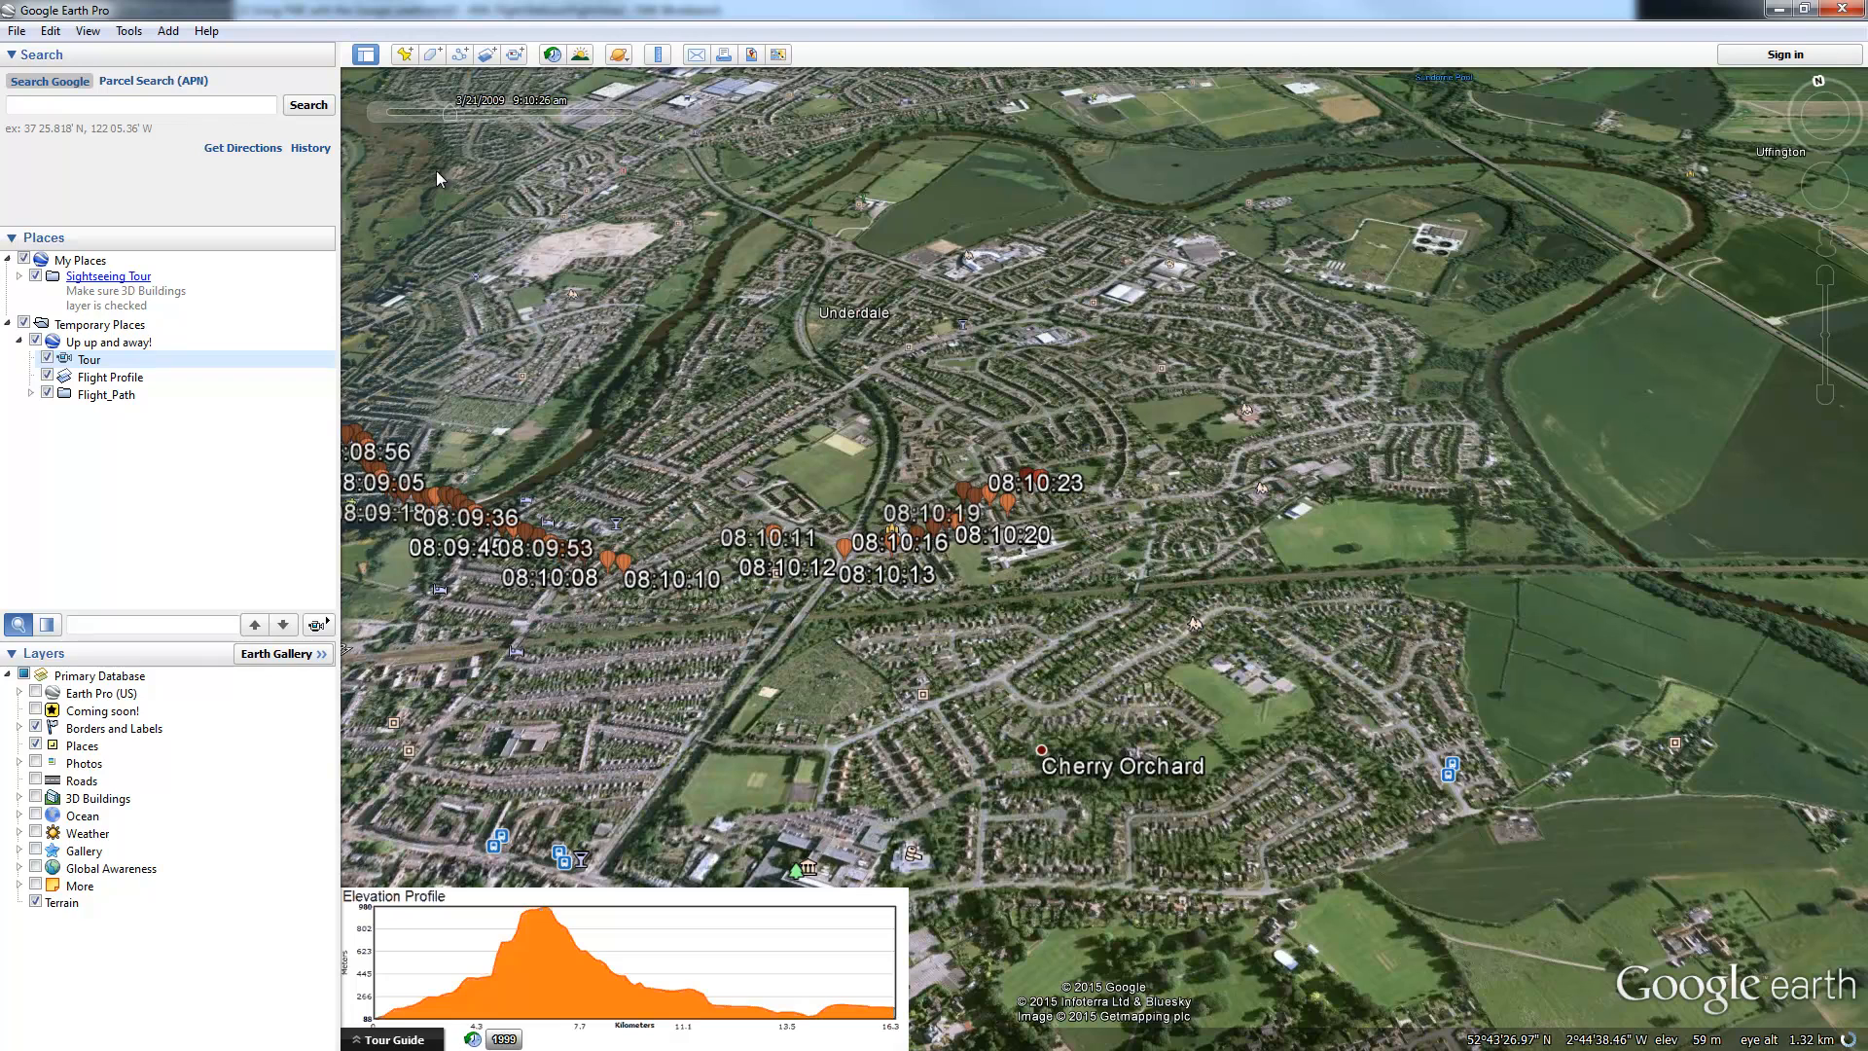
left_click_drag(451, 114, 455, 115)
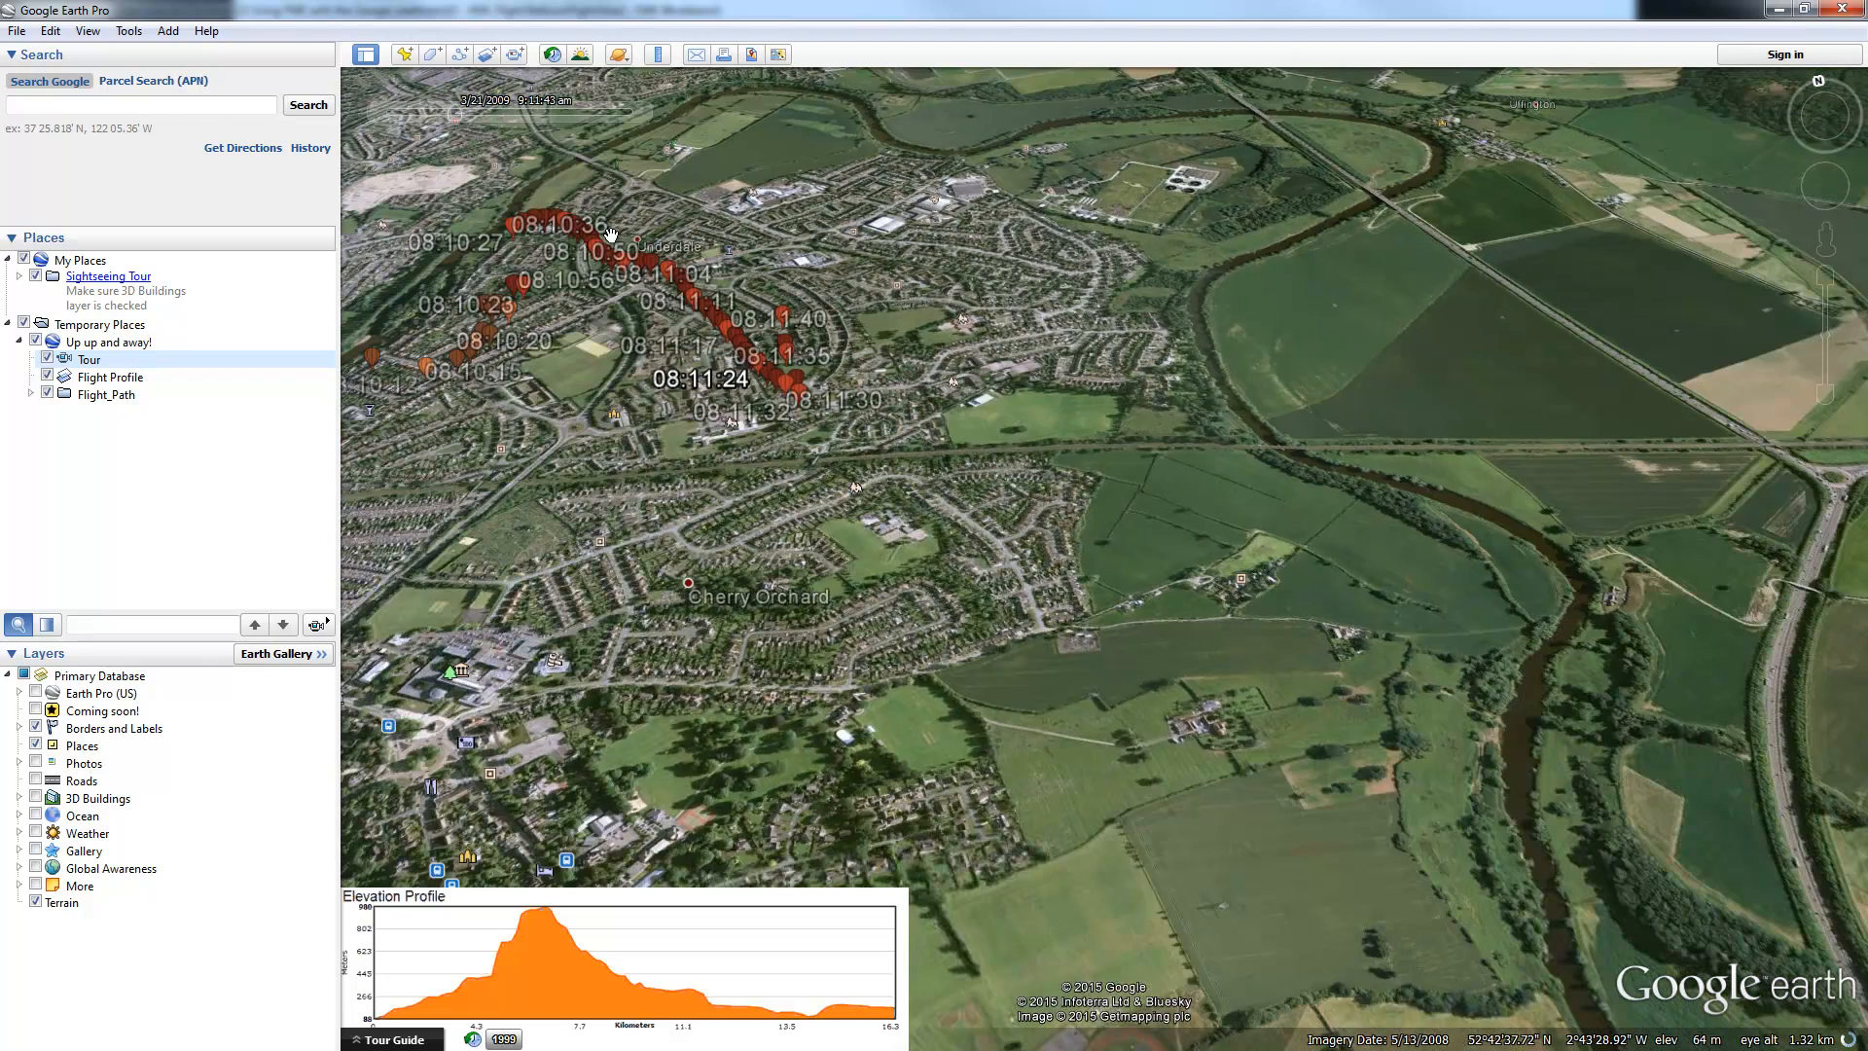
left_click_drag(460, 115, 465, 115)
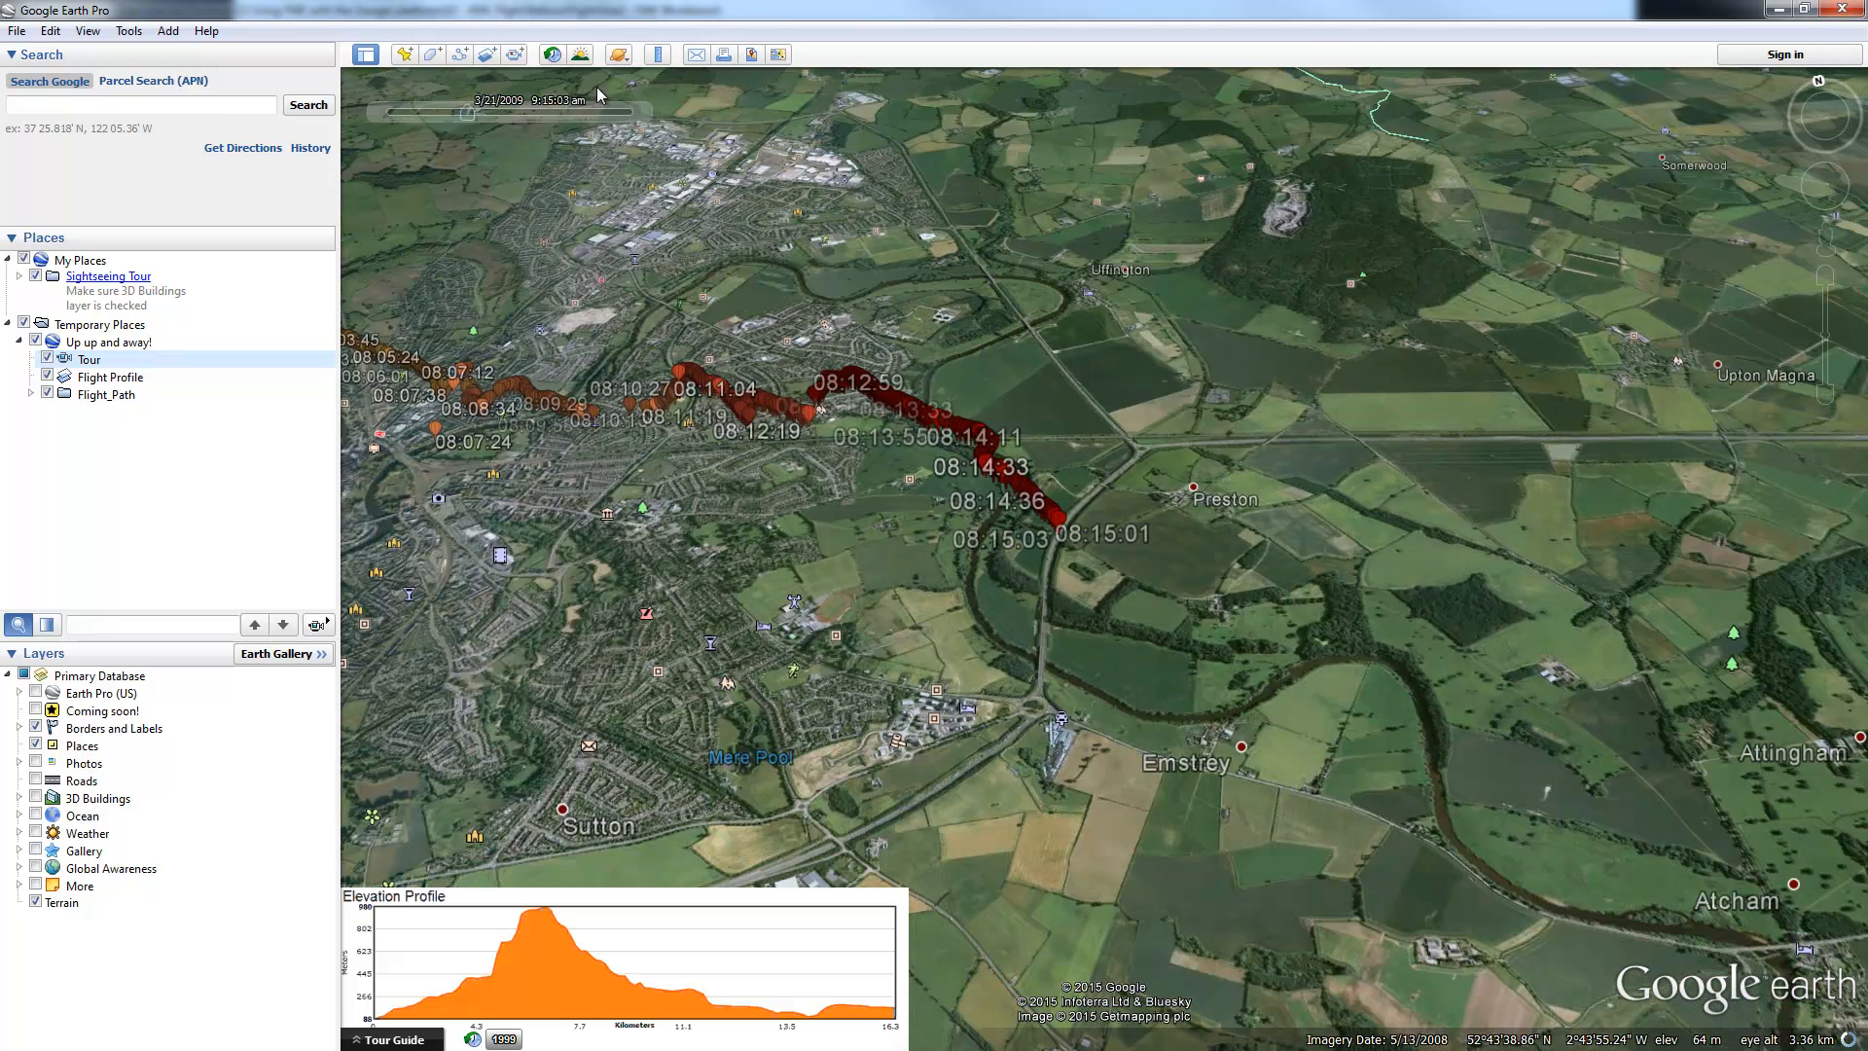
Step: Turn on Historical Imagery, hide Temporary Places, and slide the imagery date to 2011, then 1999
left_click(551, 54)
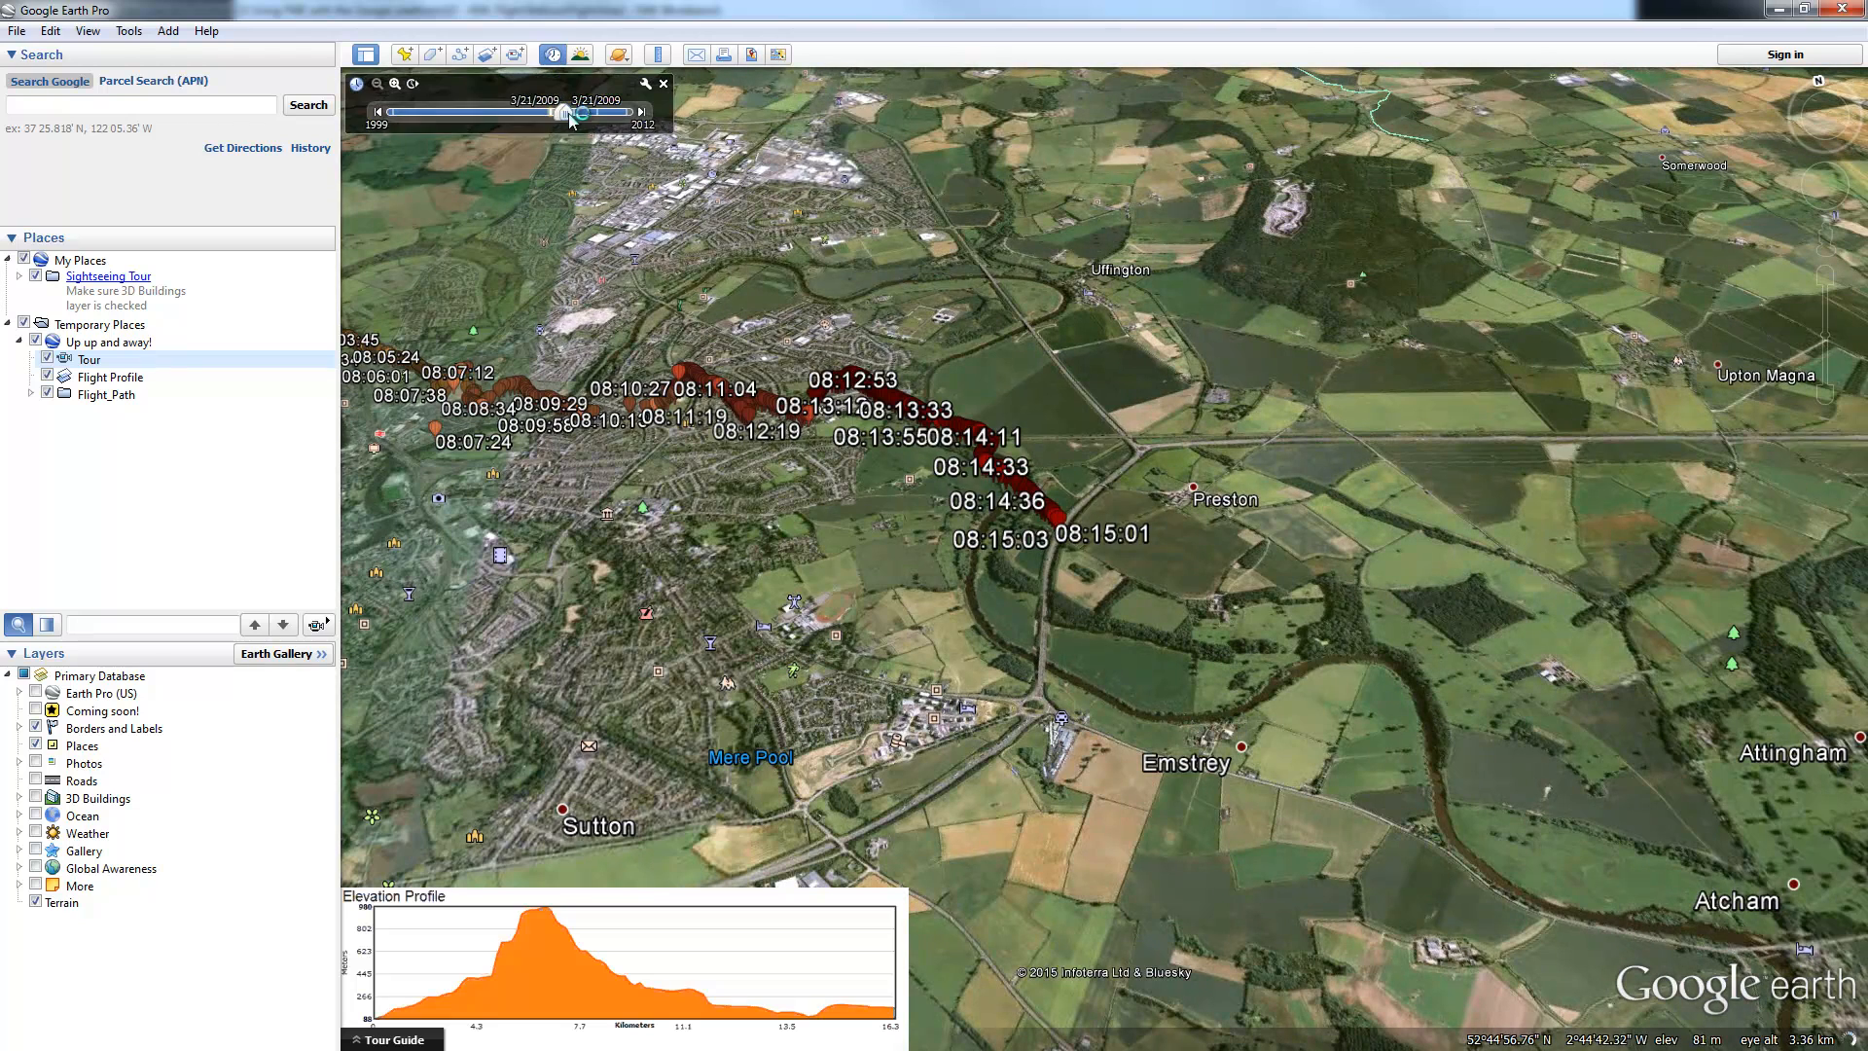
left_click(25, 323)
mouse_move(567, 117)
left_click_drag(568, 117, 605, 119)
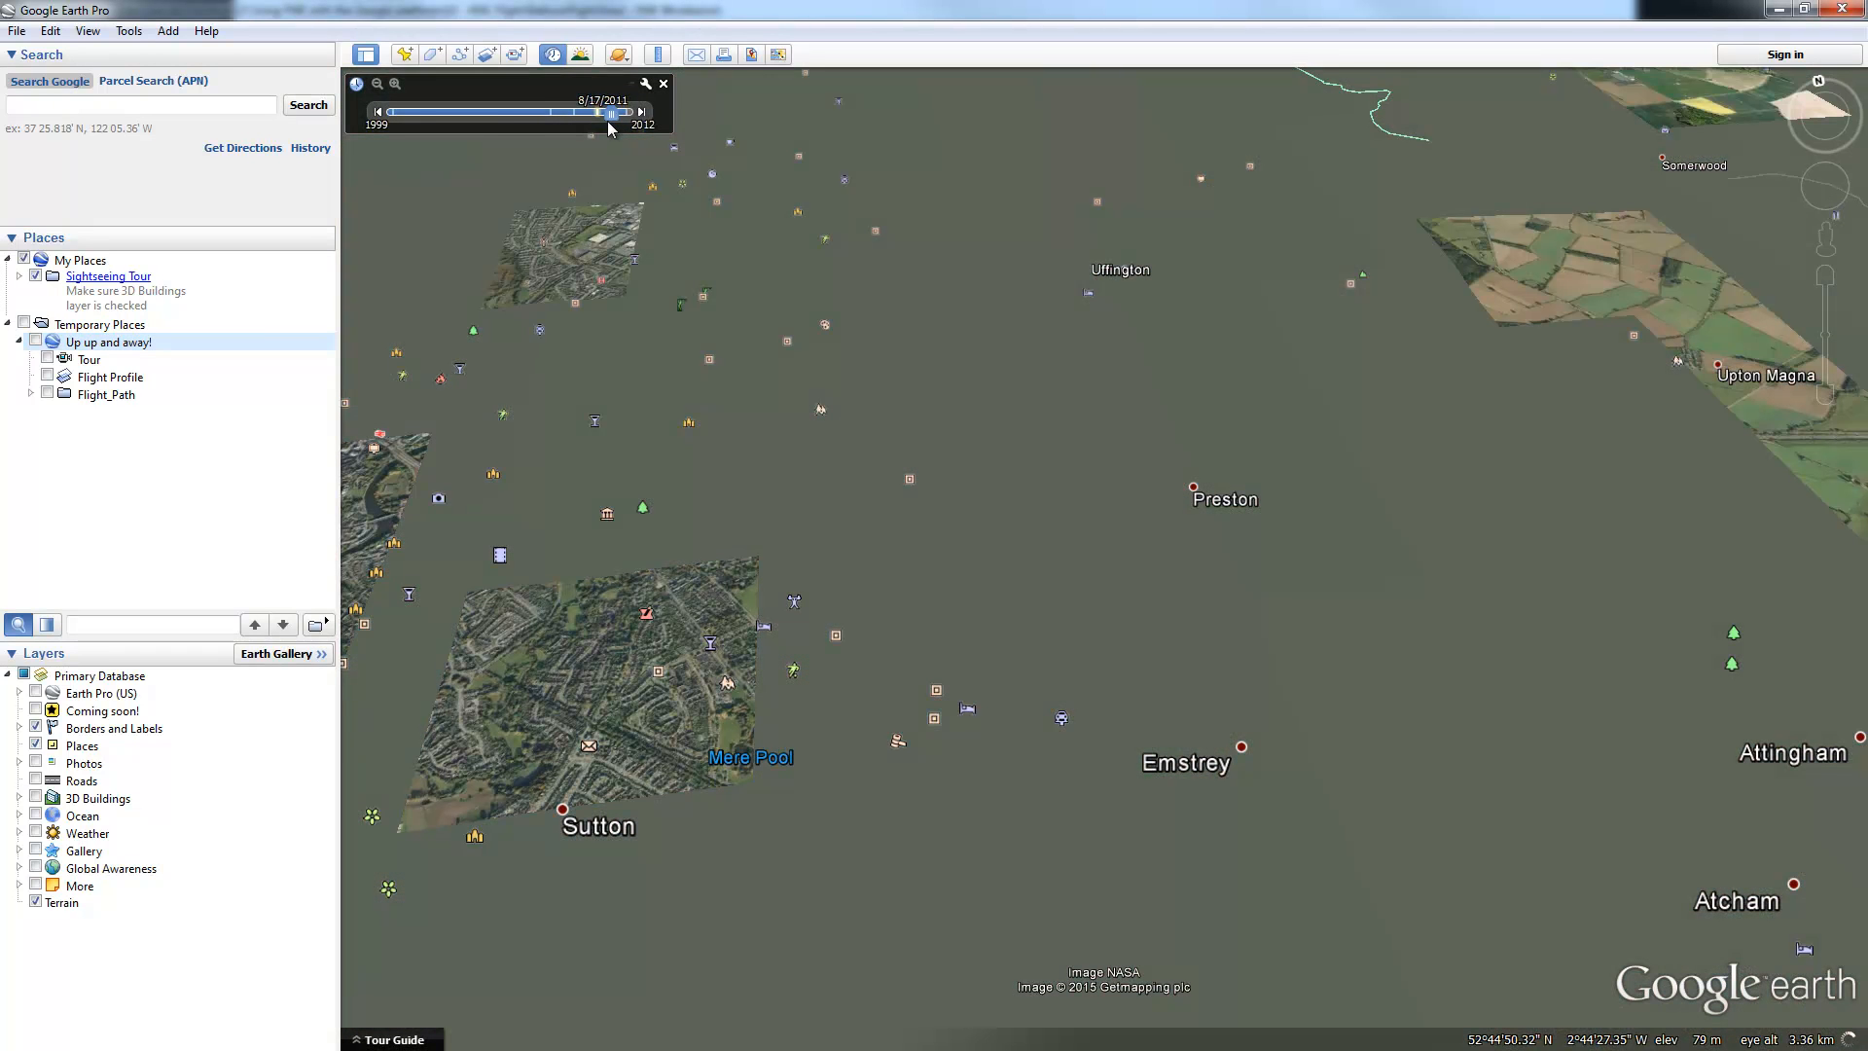
left_click_drag(609, 120, 393, 121)
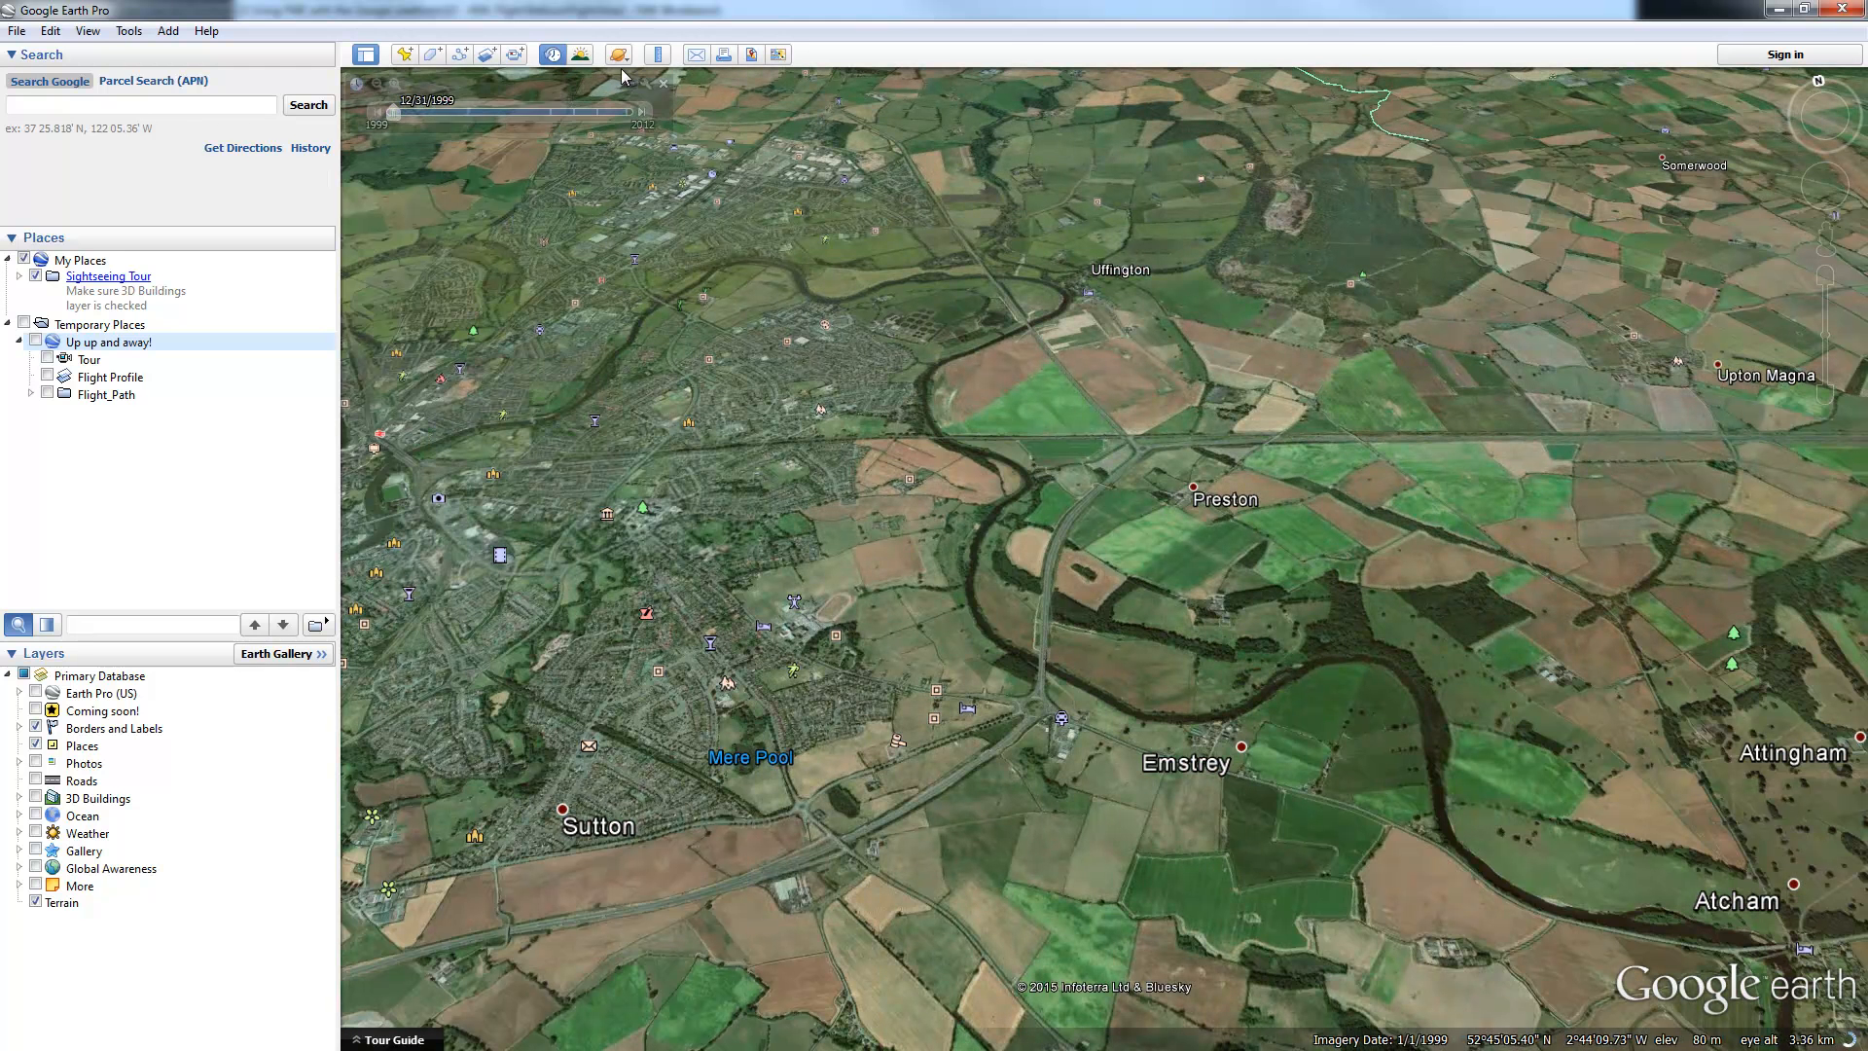
Step: Preview Sunlight from night to daylight with historical imagery off, then turn Sunlight off
left_click(581, 58)
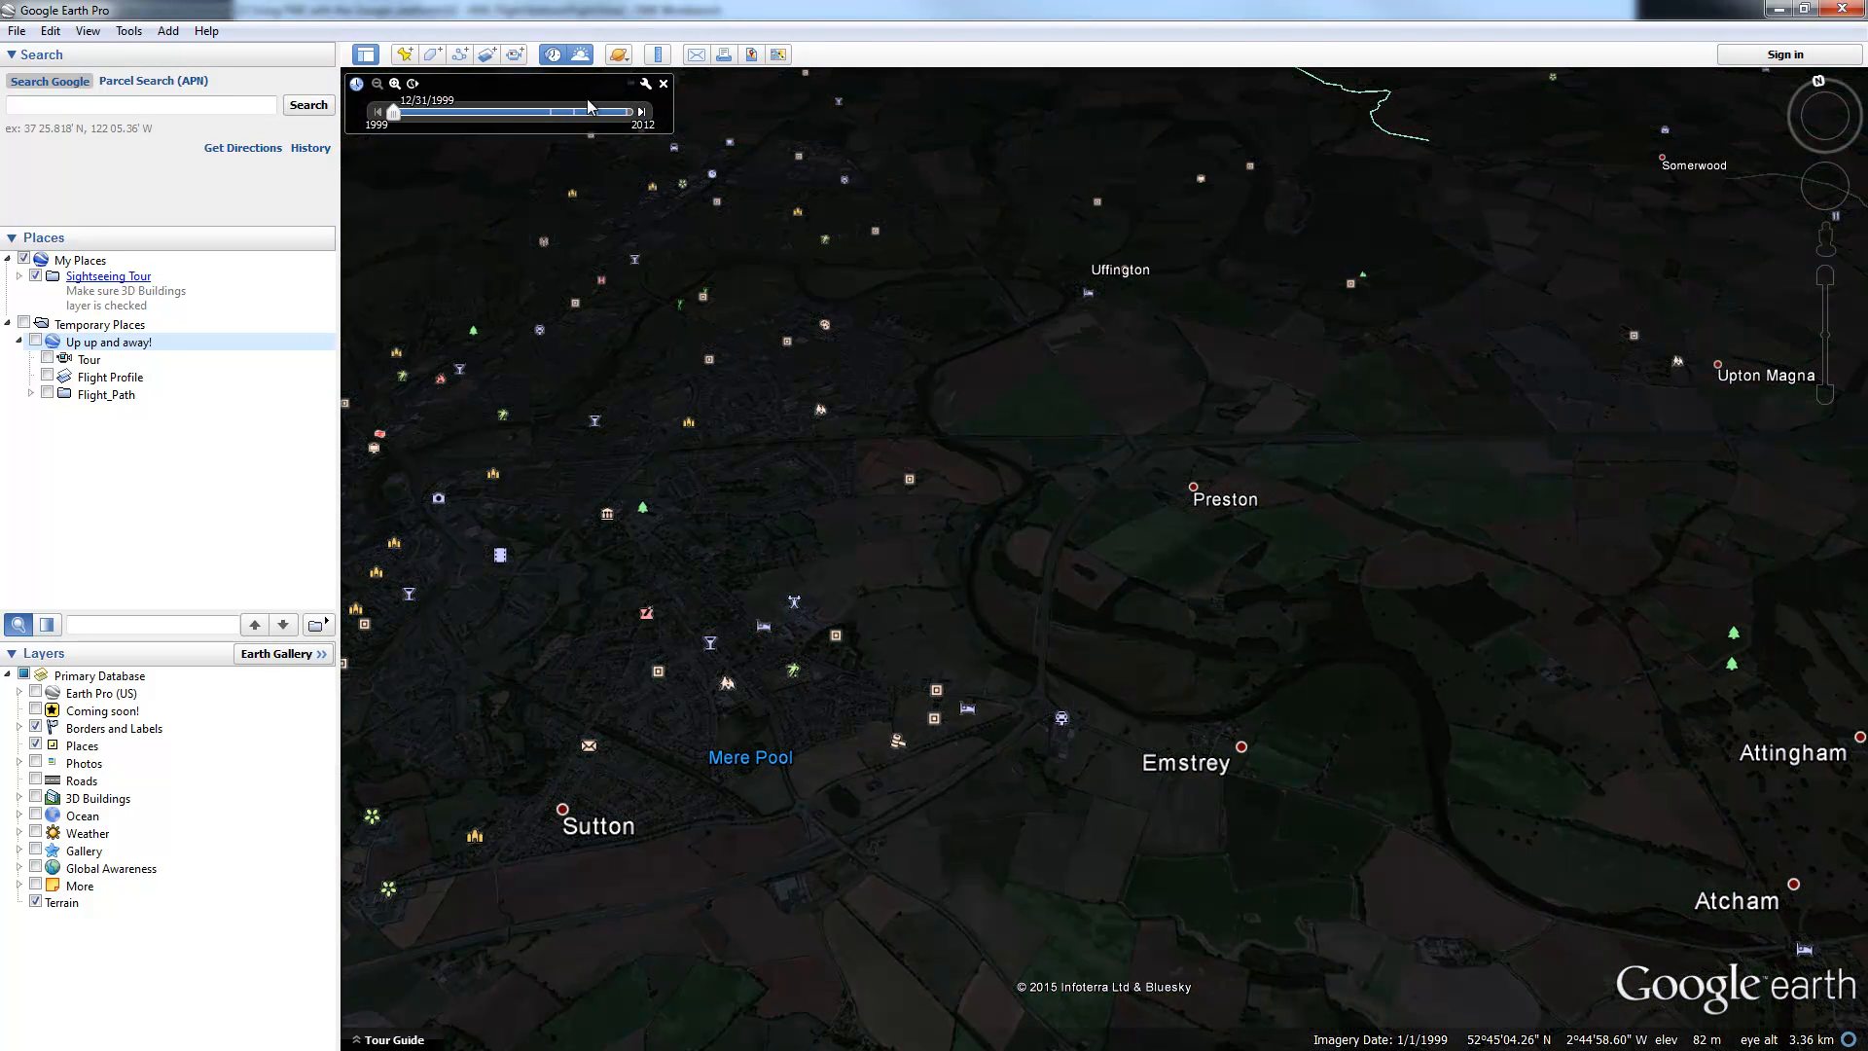
left_click(553, 55)
left_click_drag(397, 117, 533, 134)
left_click(664, 84)
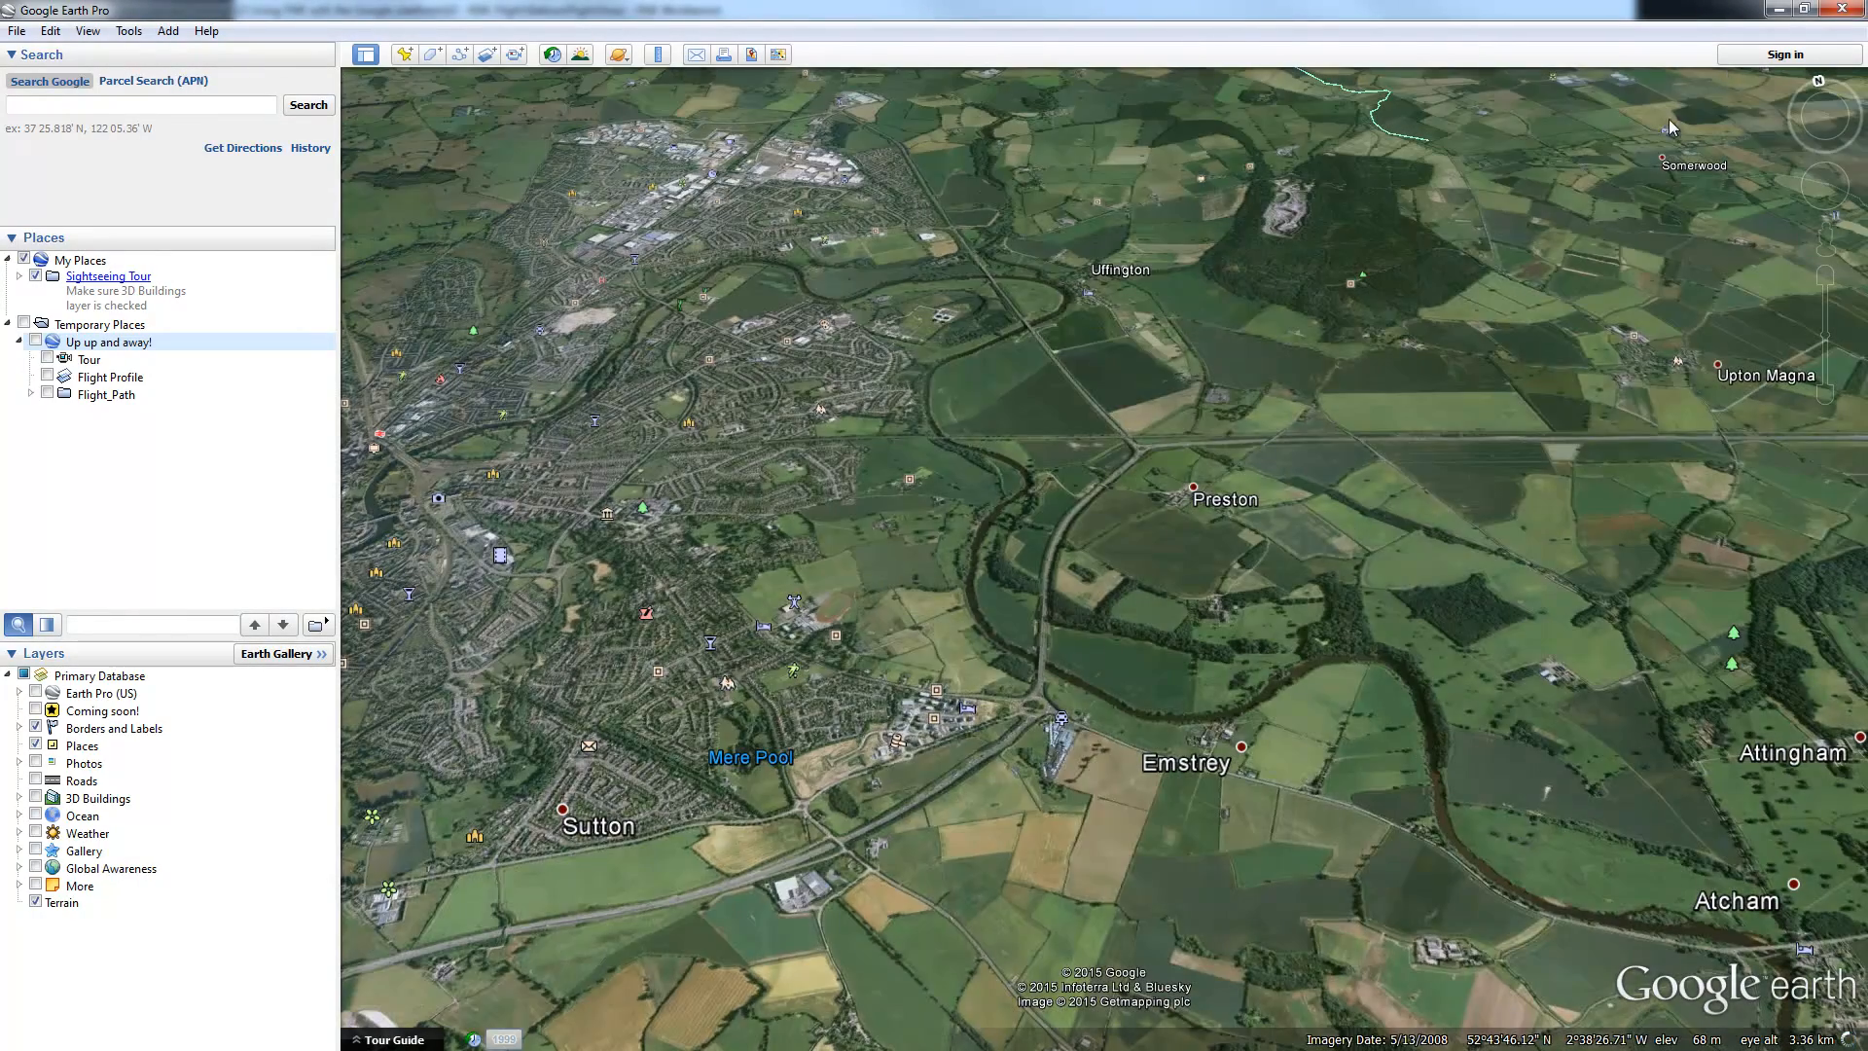
Step: Minimize Google Earth and FME Workbench and advance the slideshow to the Google Sheets slide
left_click(1778, 8)
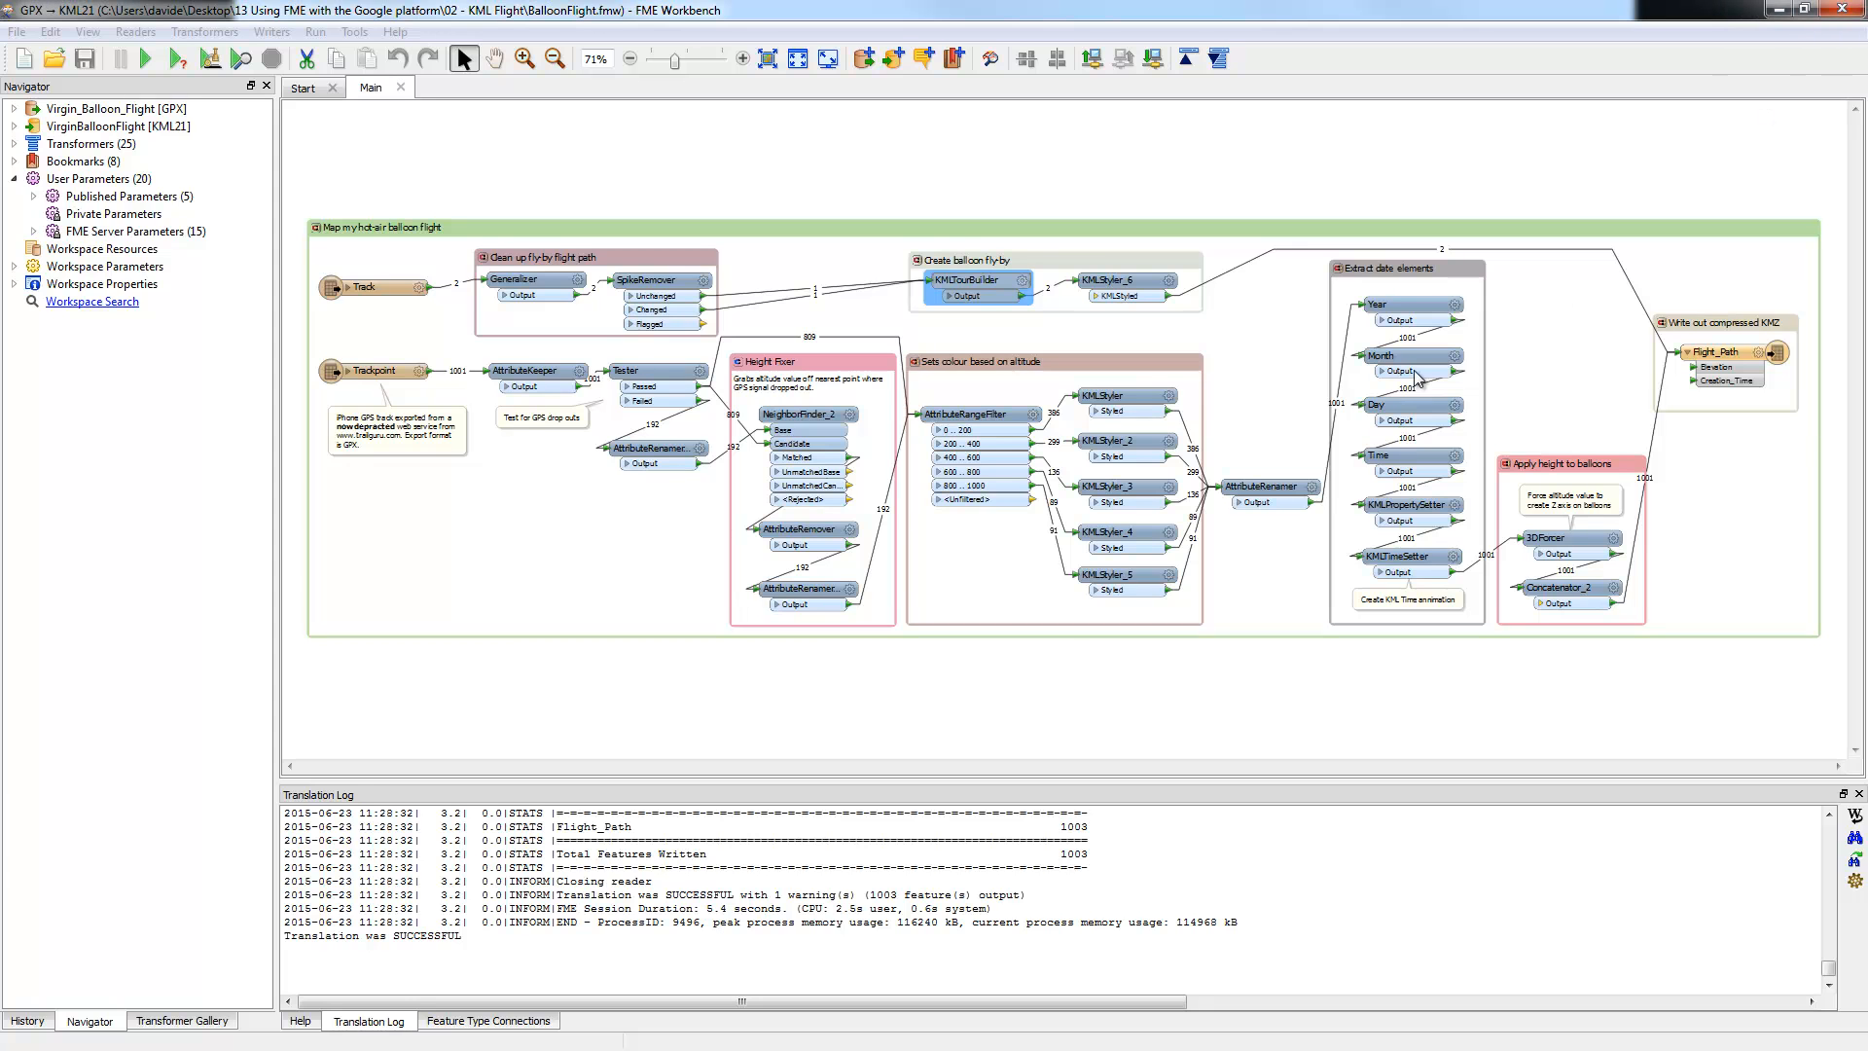
left_click(1781, 12)
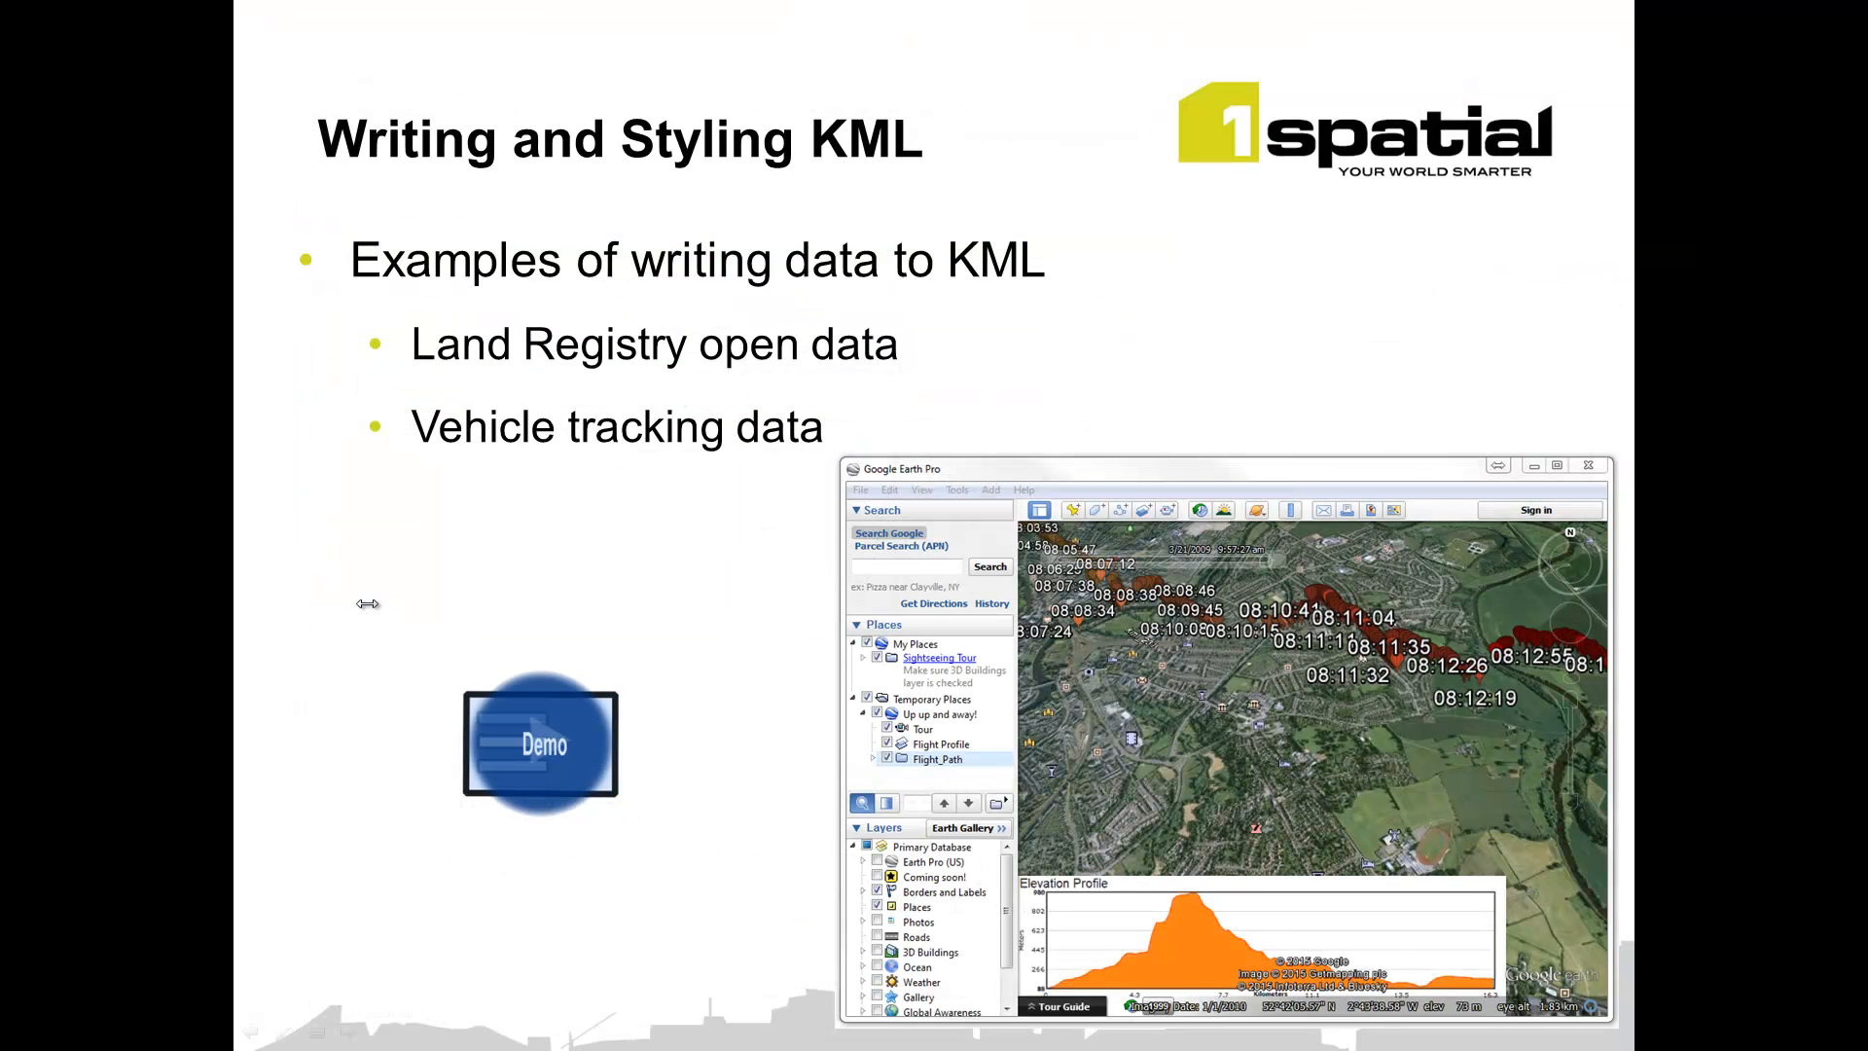
left_click(446, 574)
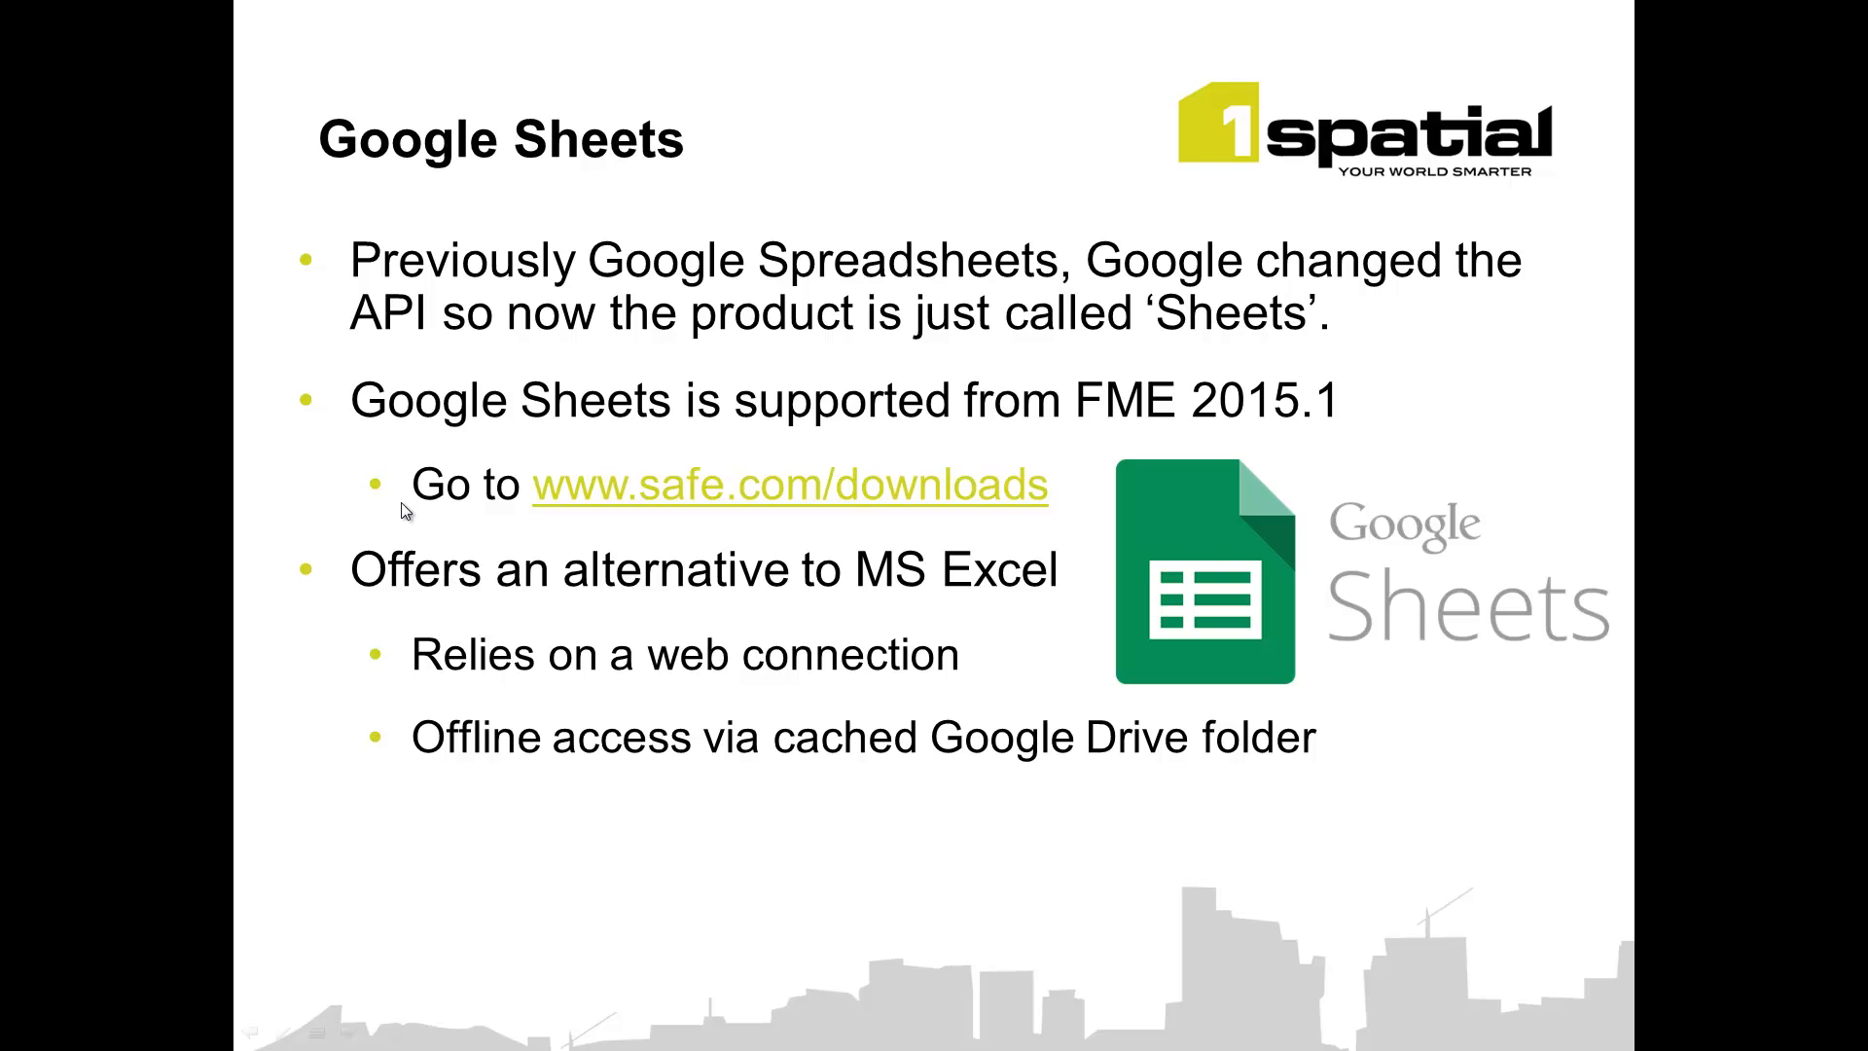
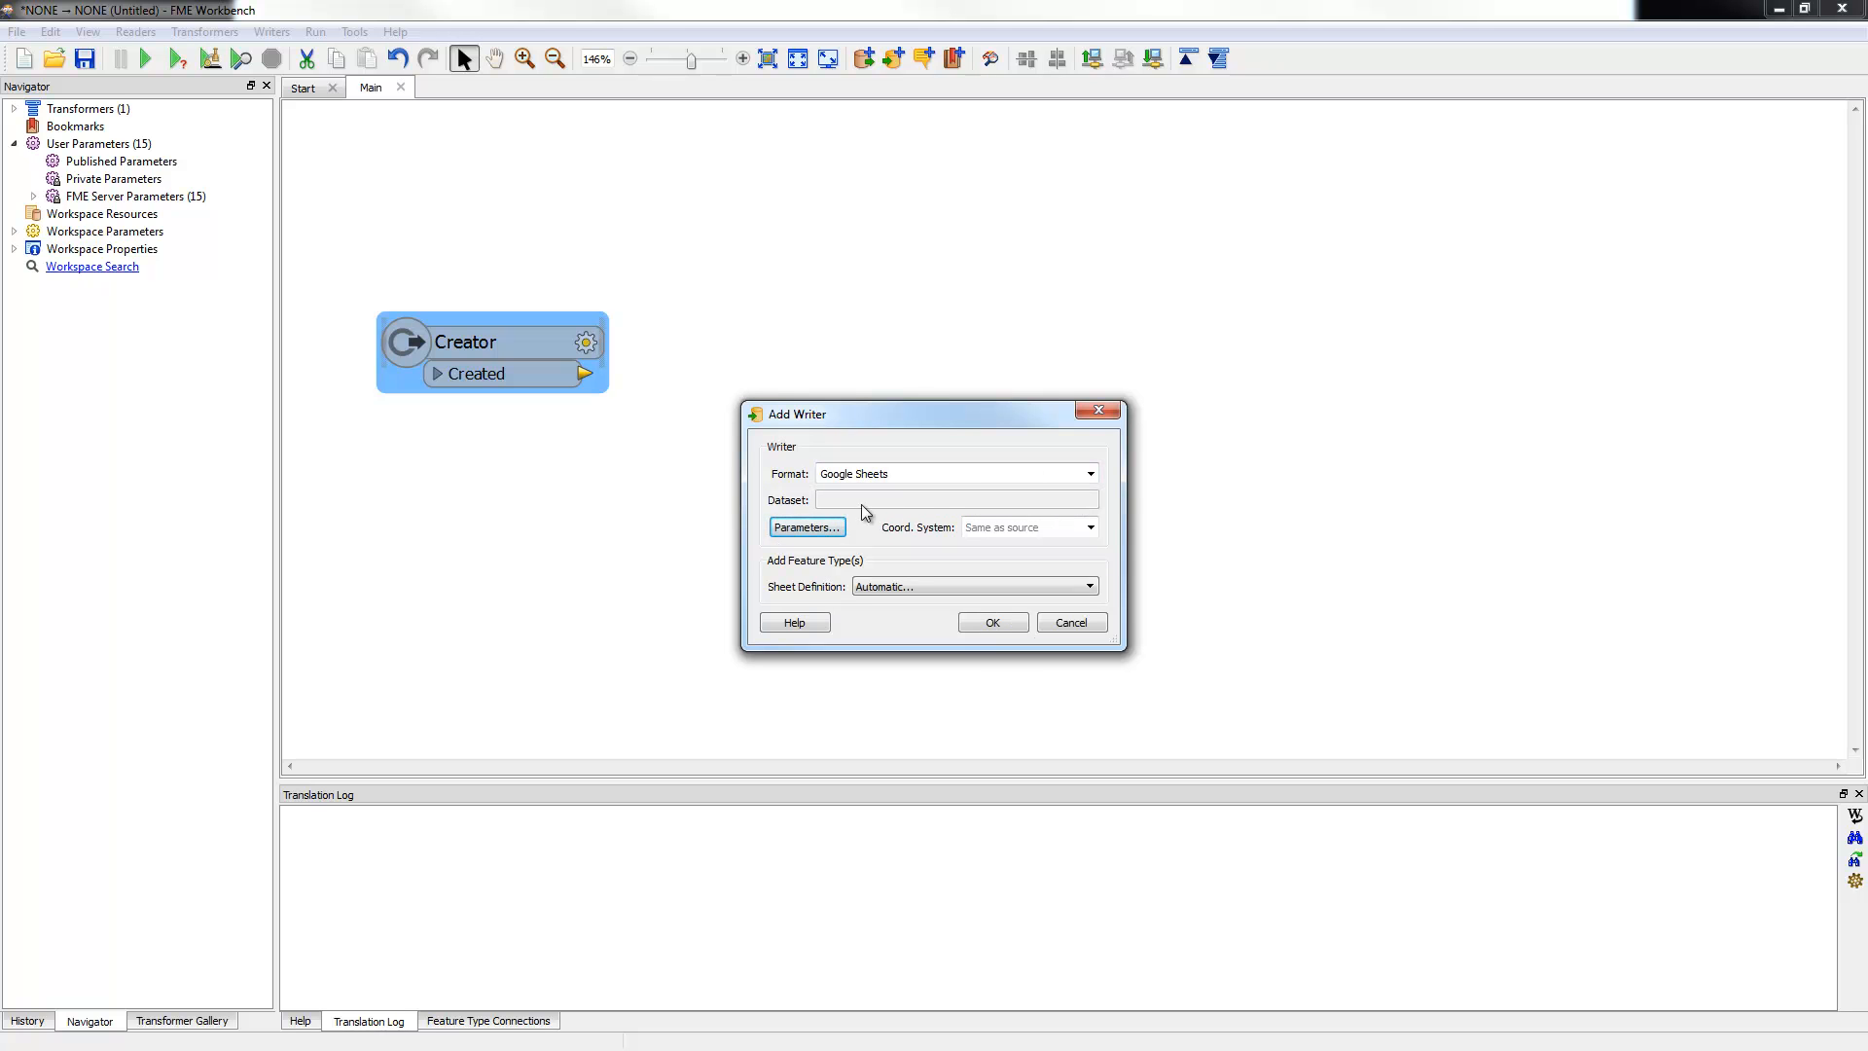
Step: Open the Google Sheets parameters, start the refresh-token sign-in, and enter the Google account e-mail
left_click(805, 529)
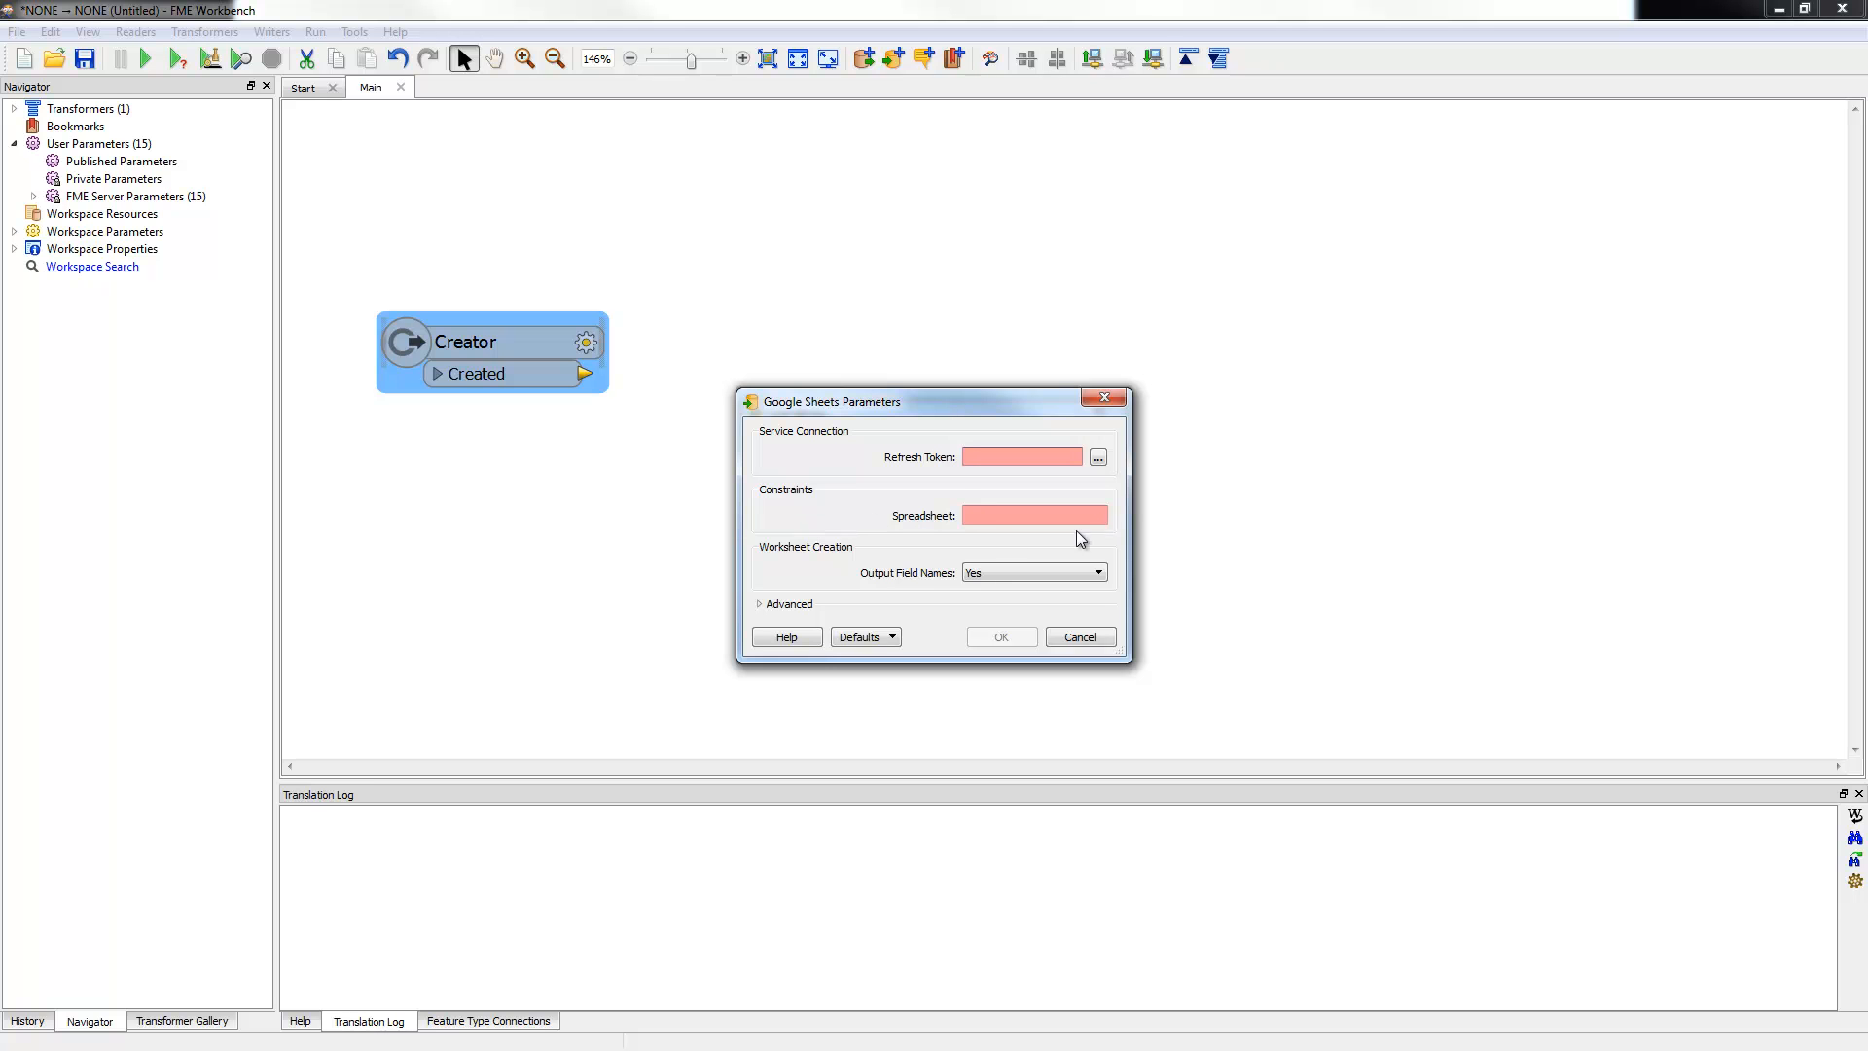
left_click(1098, 459)
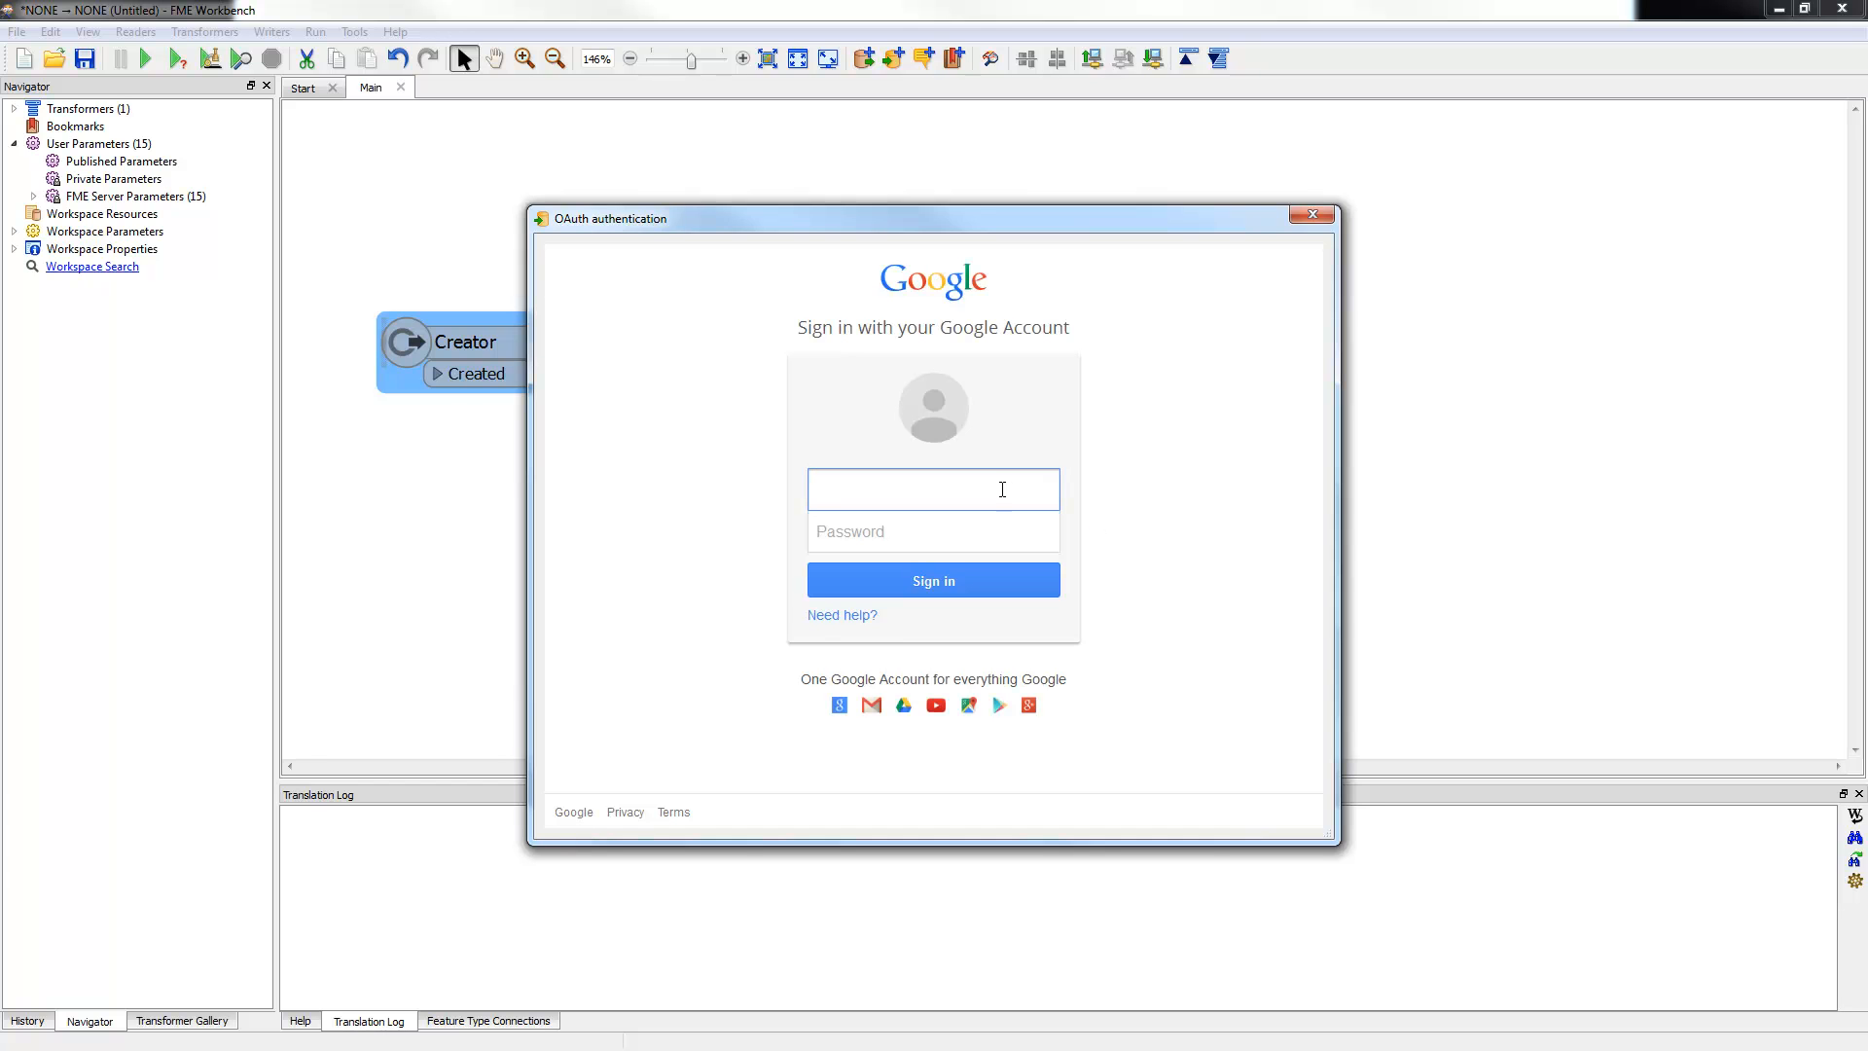
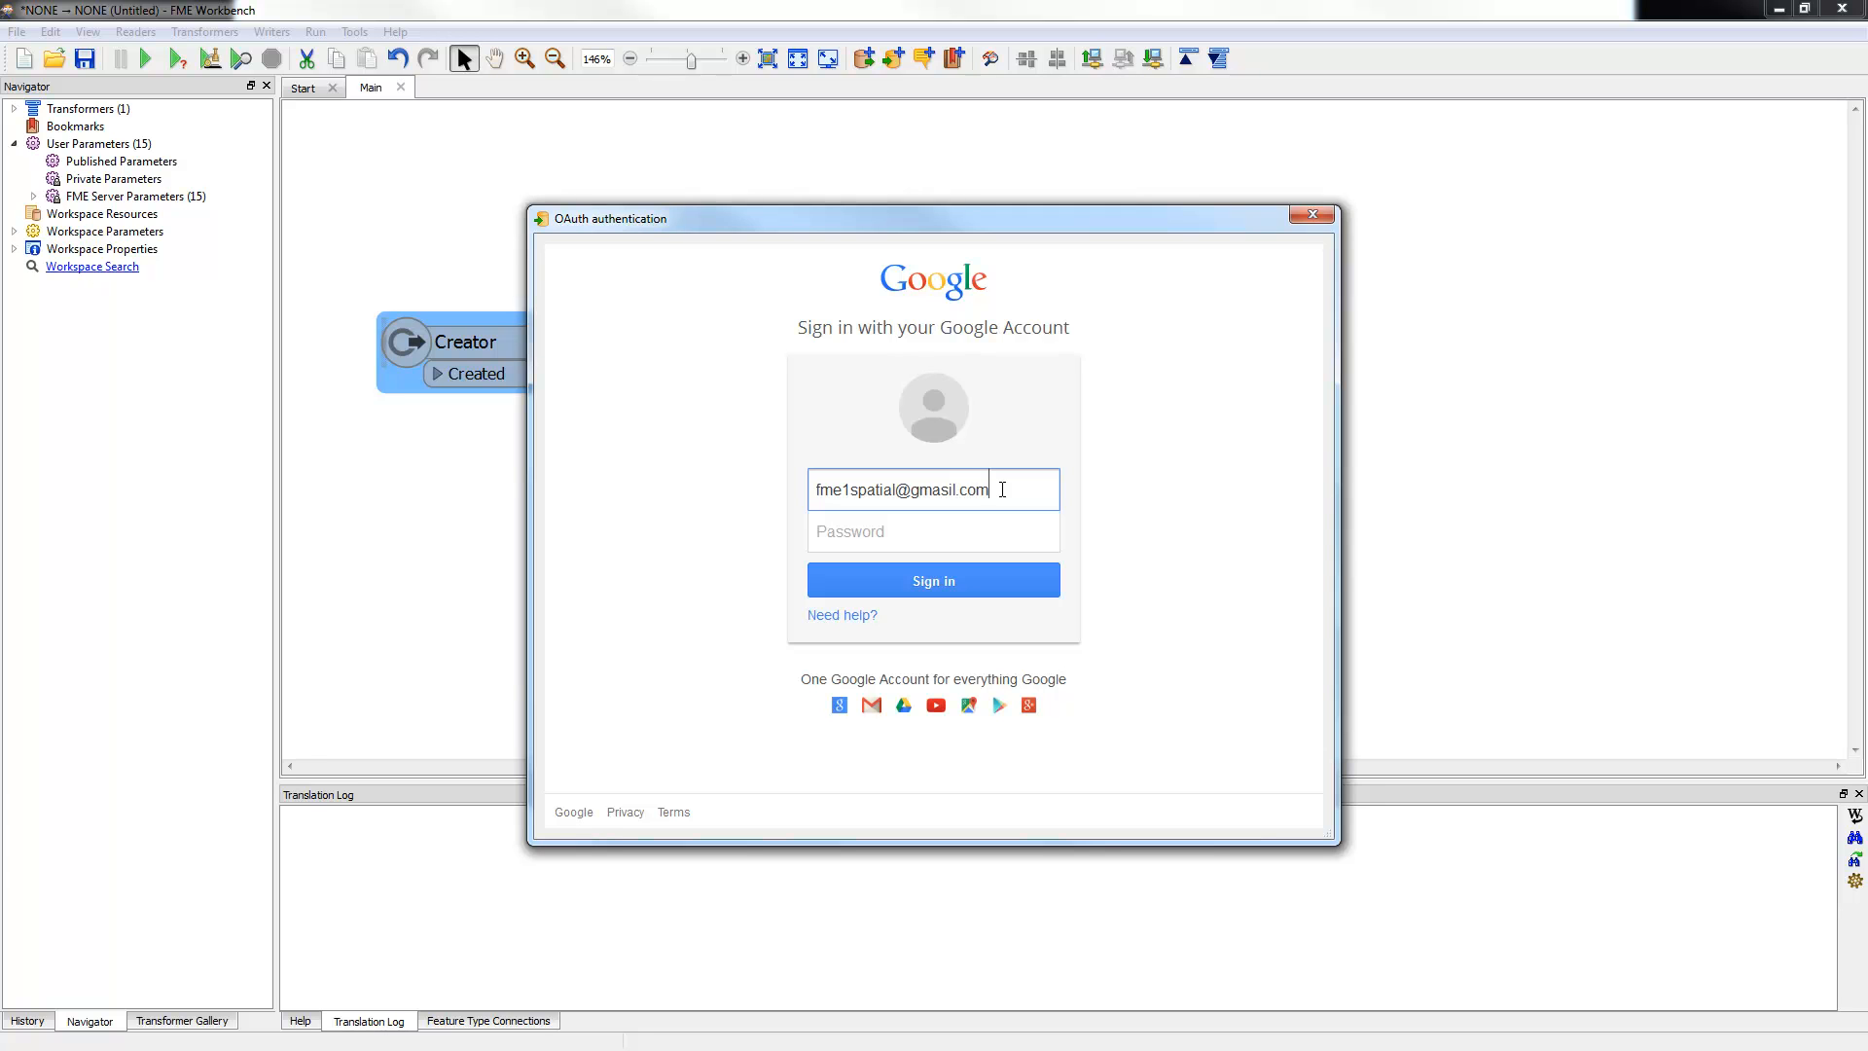
key("Left")
key("Left")
key("BackSpace")
Step: Enter the account password, sign in, and accept FME's access to Sheets and Drive
left_click(910, 534)
type("•••••")
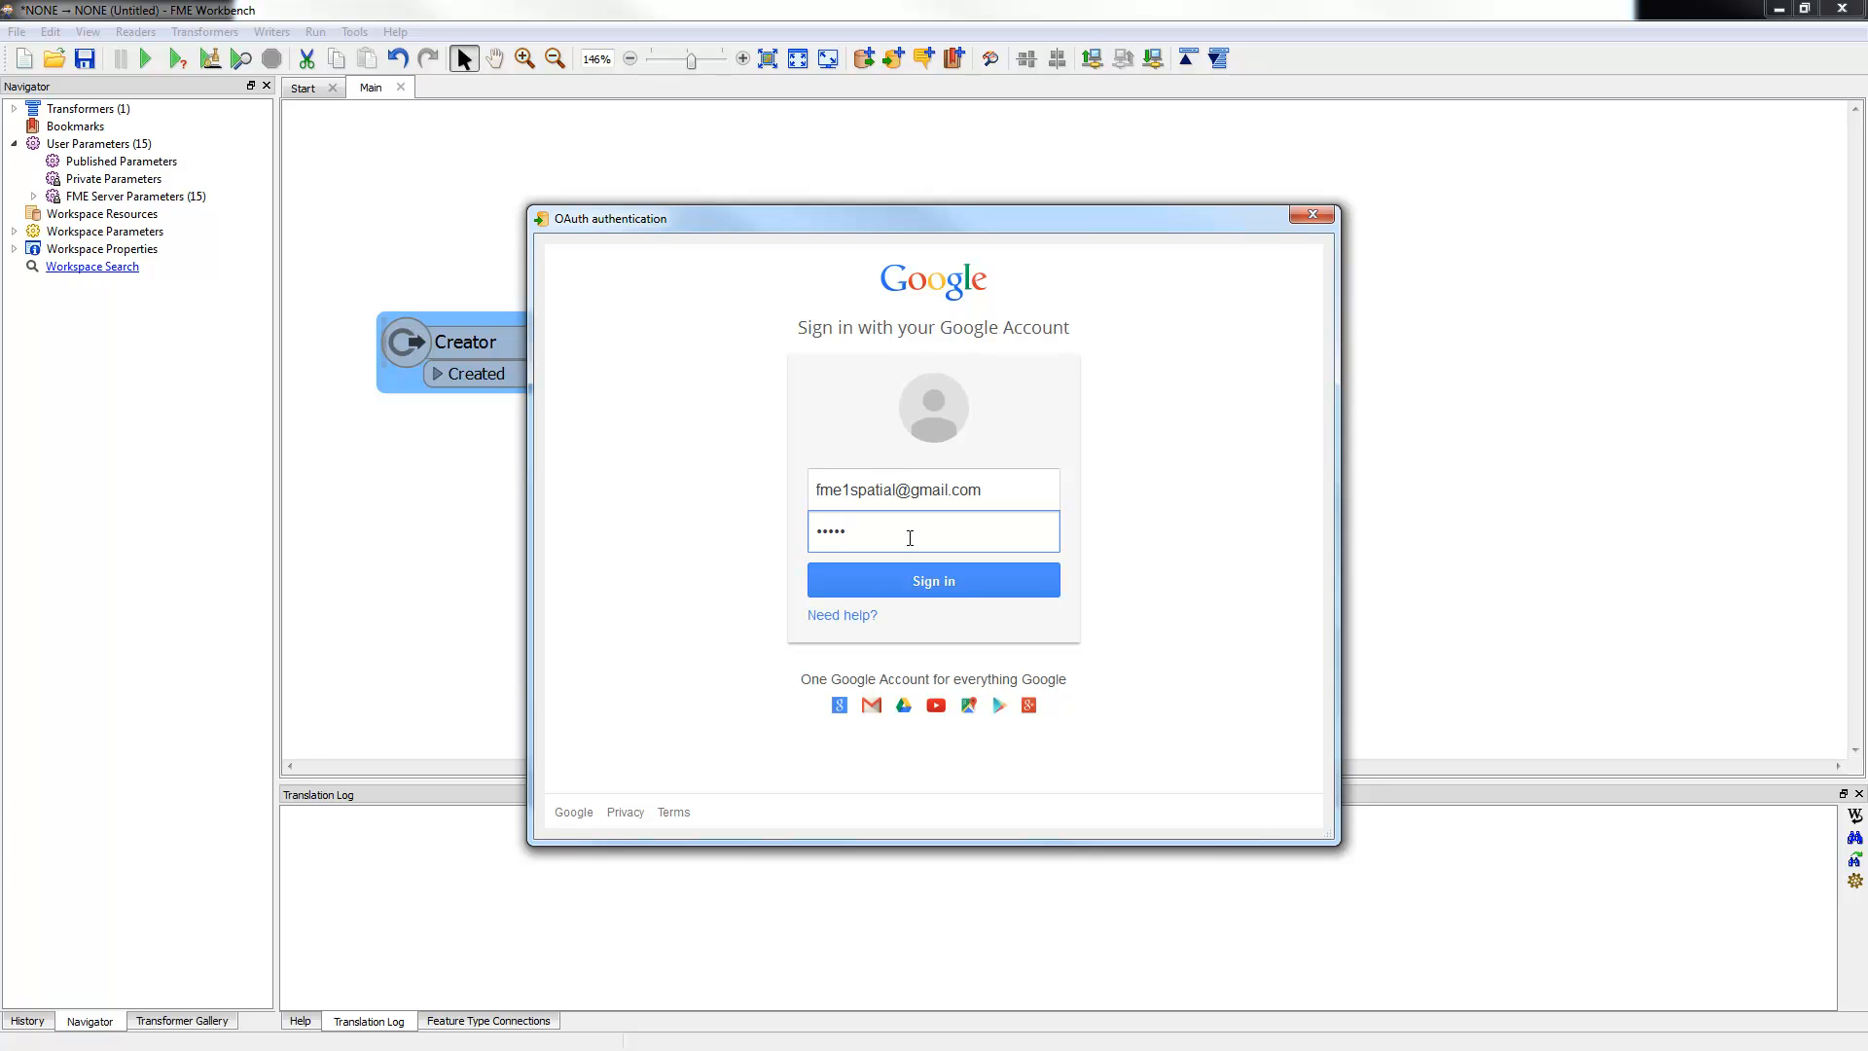
key("BackSpace")
key("BackSpace")
key("BackSpace")
key("BackSpace")
key("BackSpace")
type("•••••••")
left_click(916, 576)
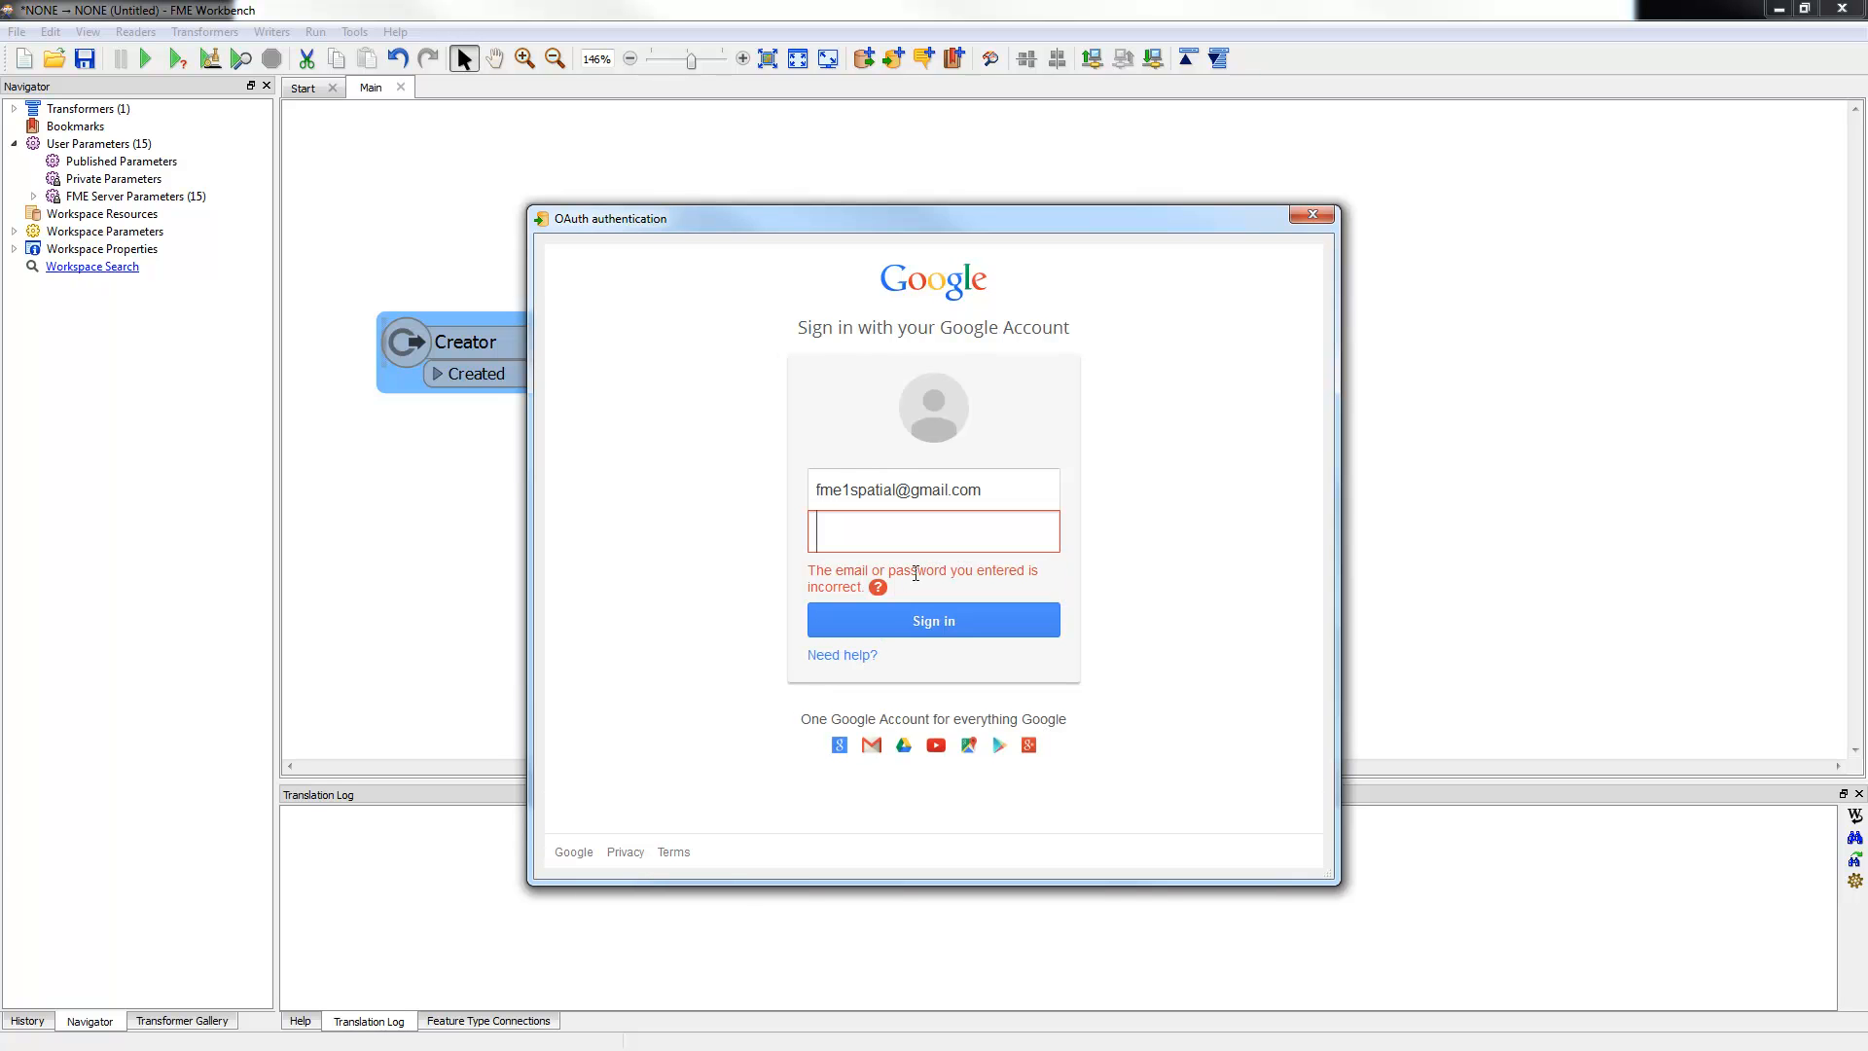
type("••••••••")
left_click(951, 620)
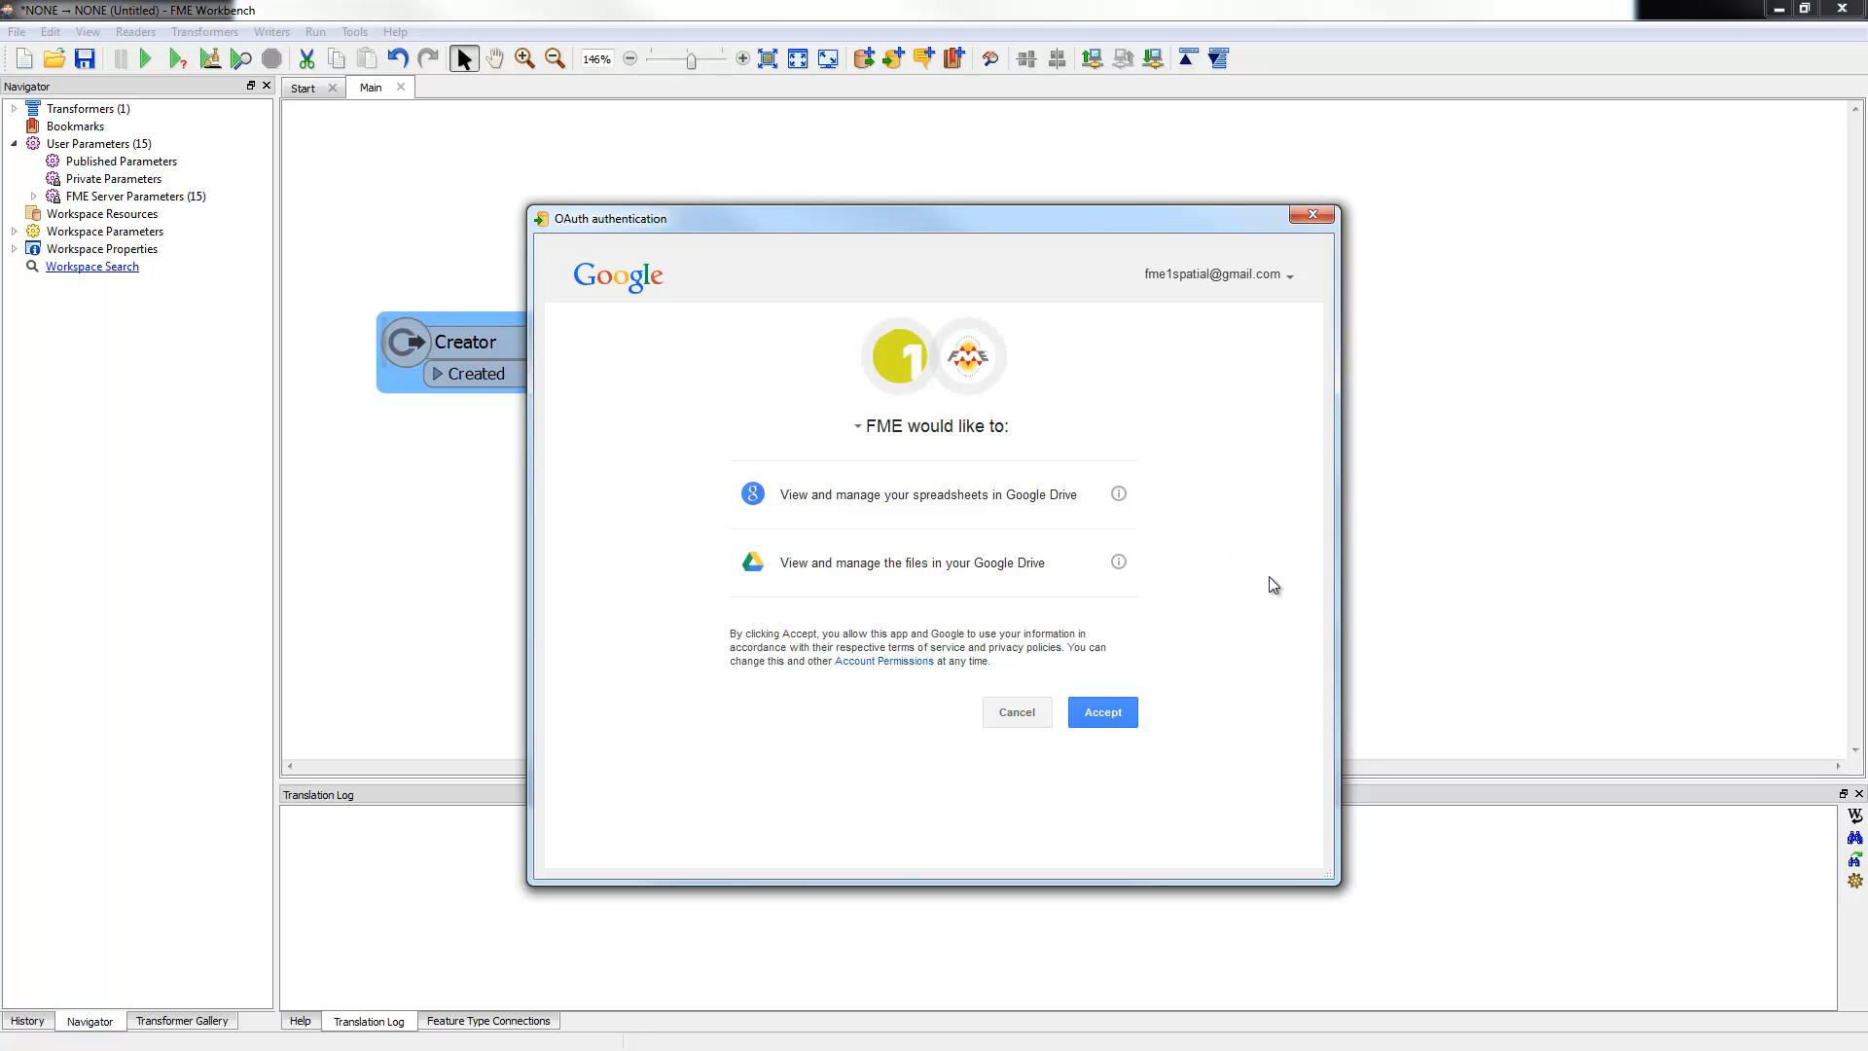
left_click(1113, 715)
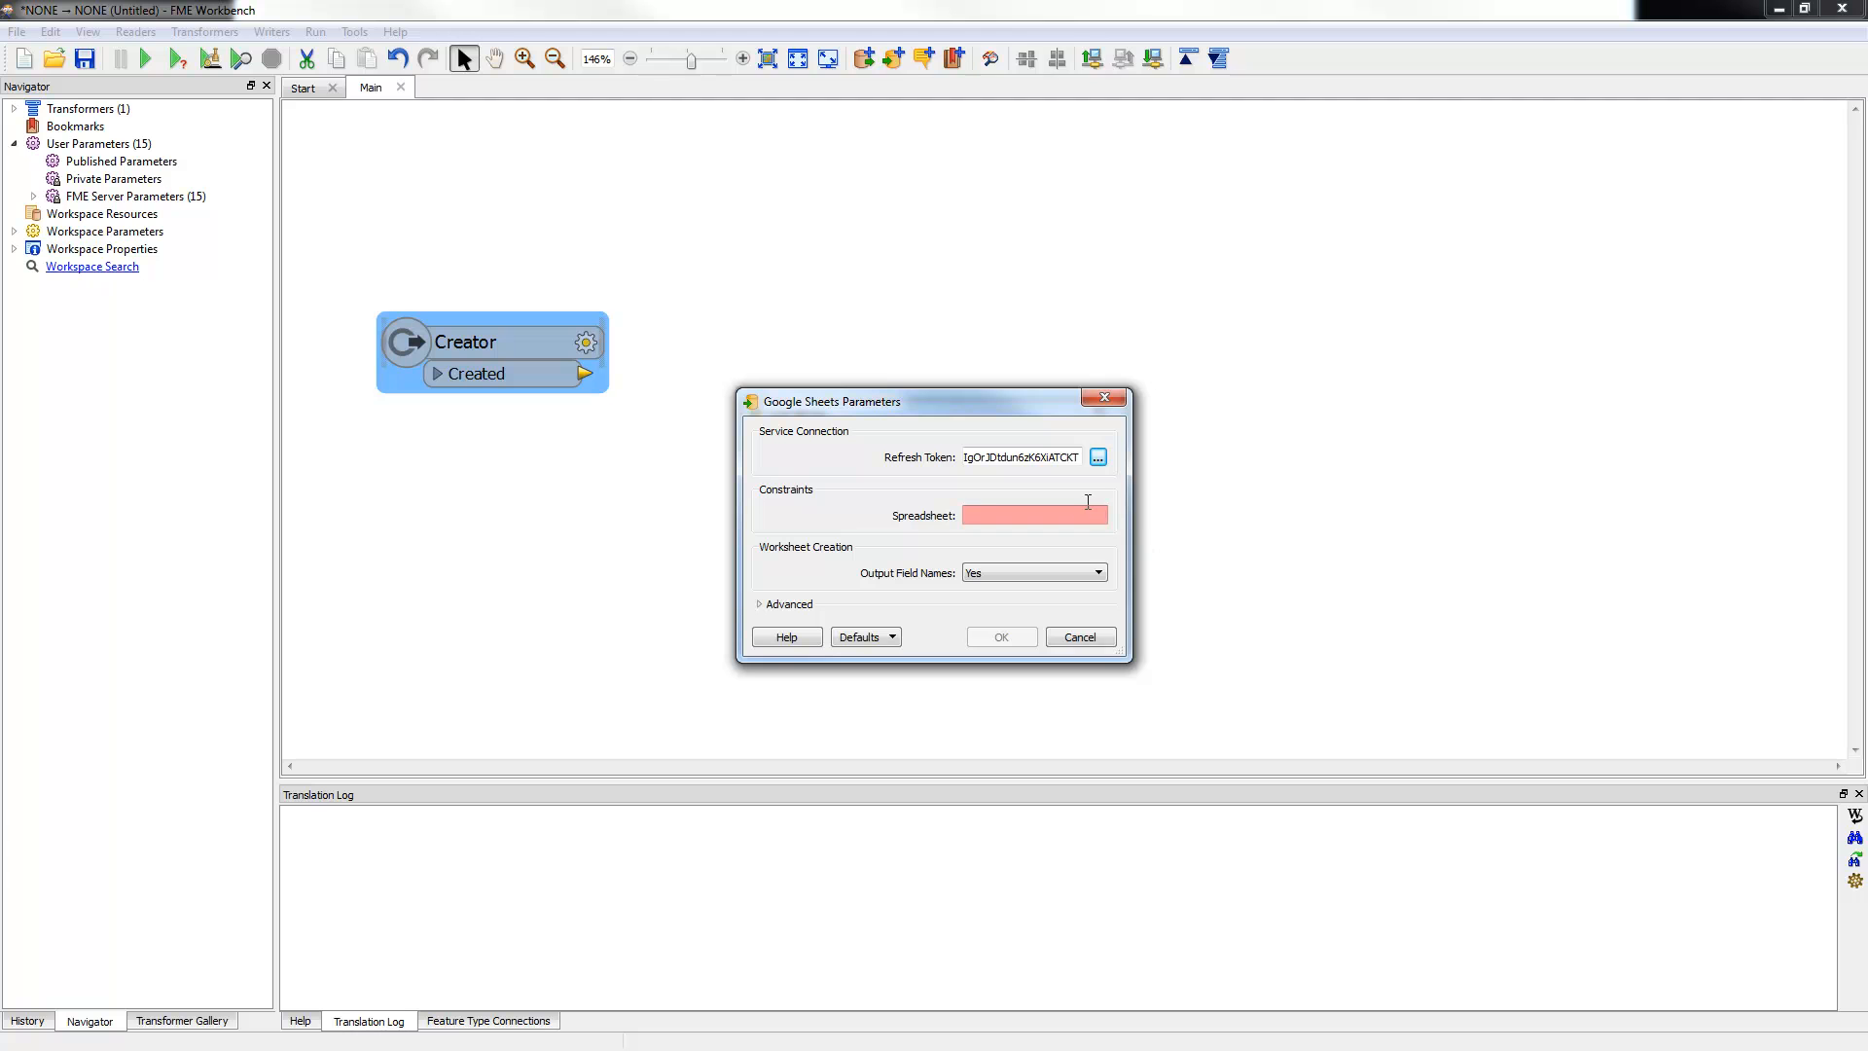
Step: Abandon the Google Sheets writer settings and cancel adding the writer
left_click_drag(1131, 515, 1417, 584)
left_click(1054, 515)
type("ffgzdsg")
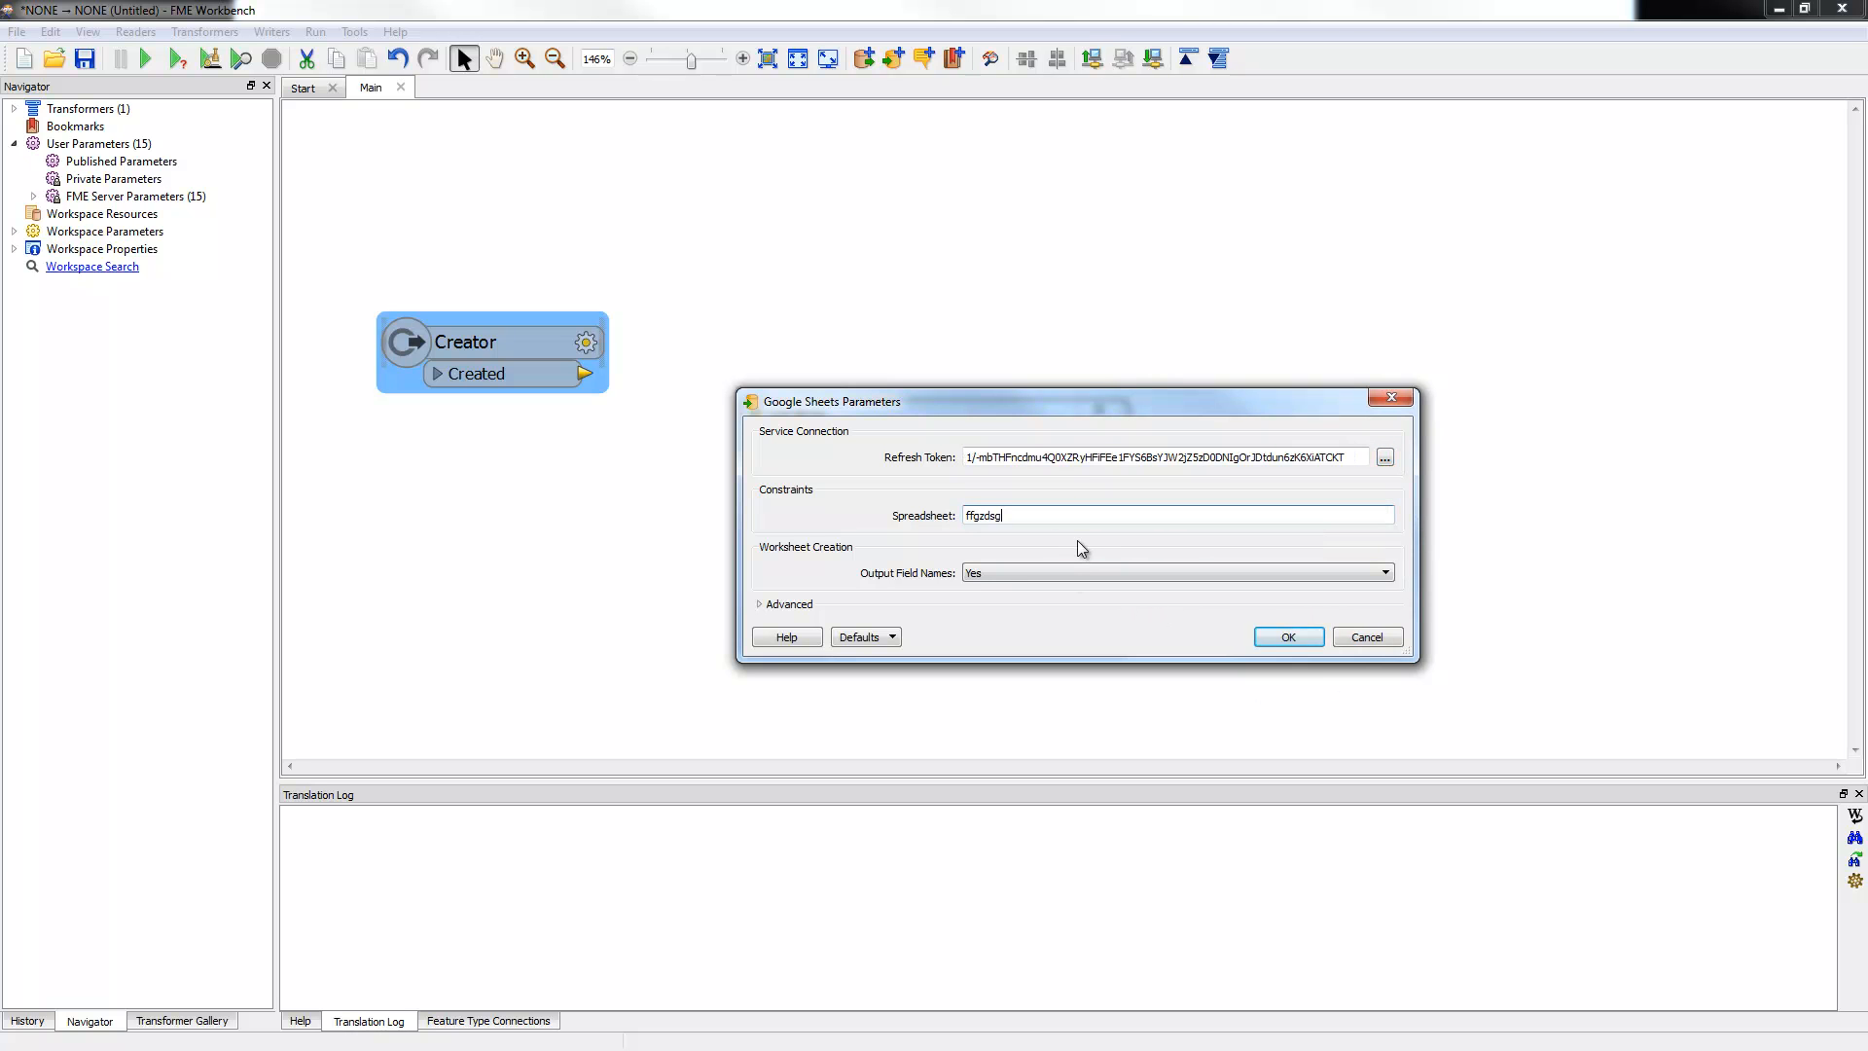
left_click(1347, 636)
left_click(1073, 625)
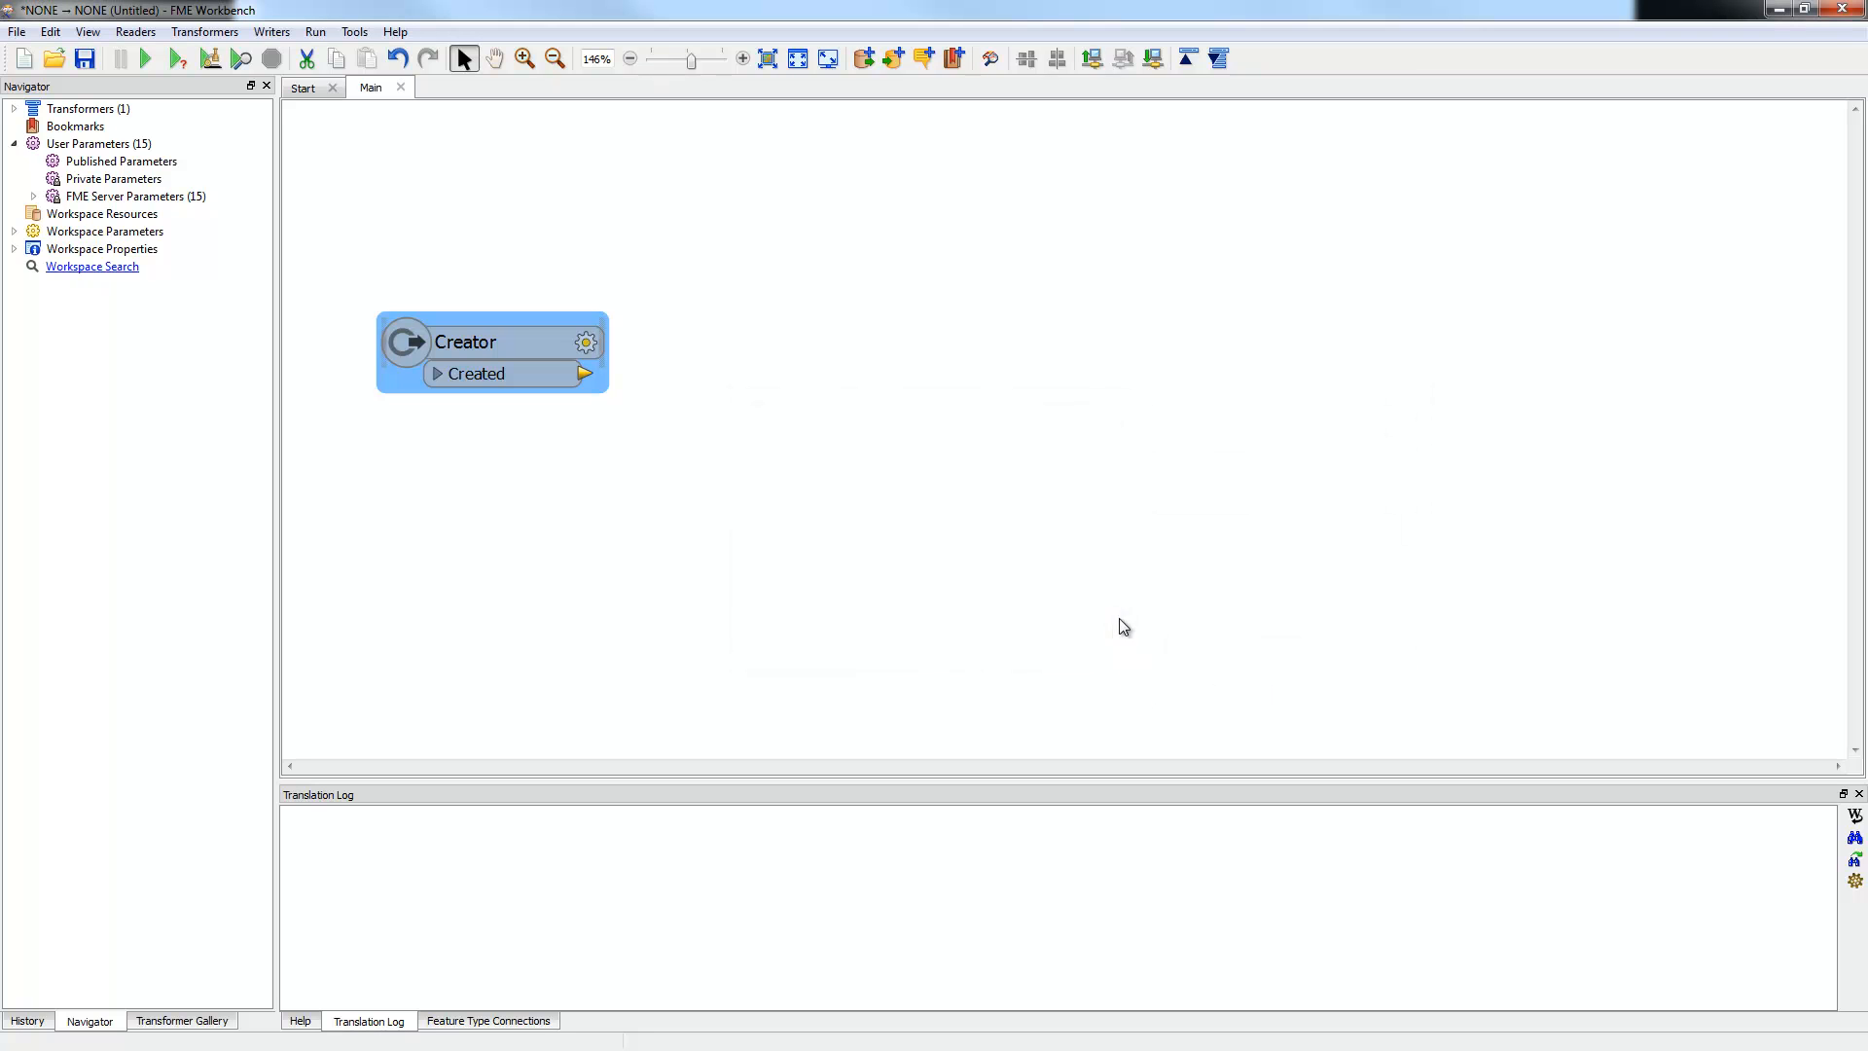
Step: Close the demo workspace without saving and return to the Writing to Google Sheets slide
left_click(1804, 8)
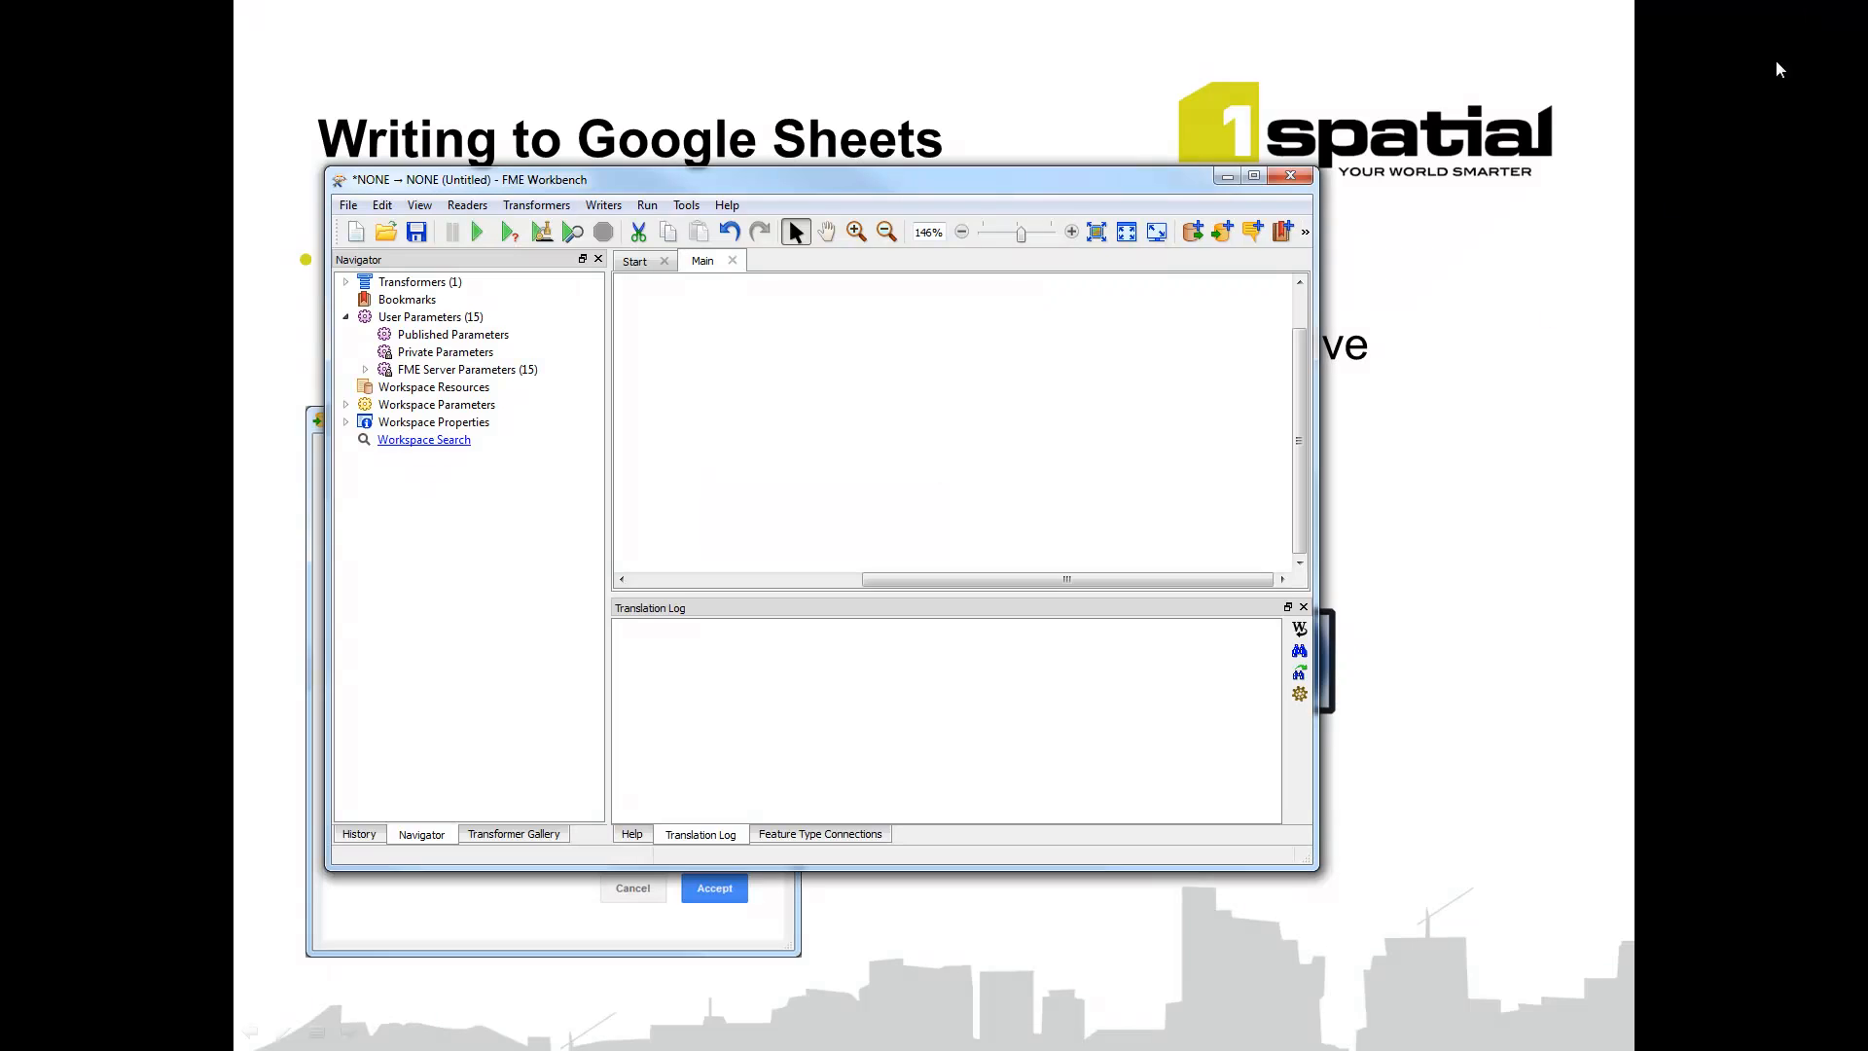
left_click(1290, 175)
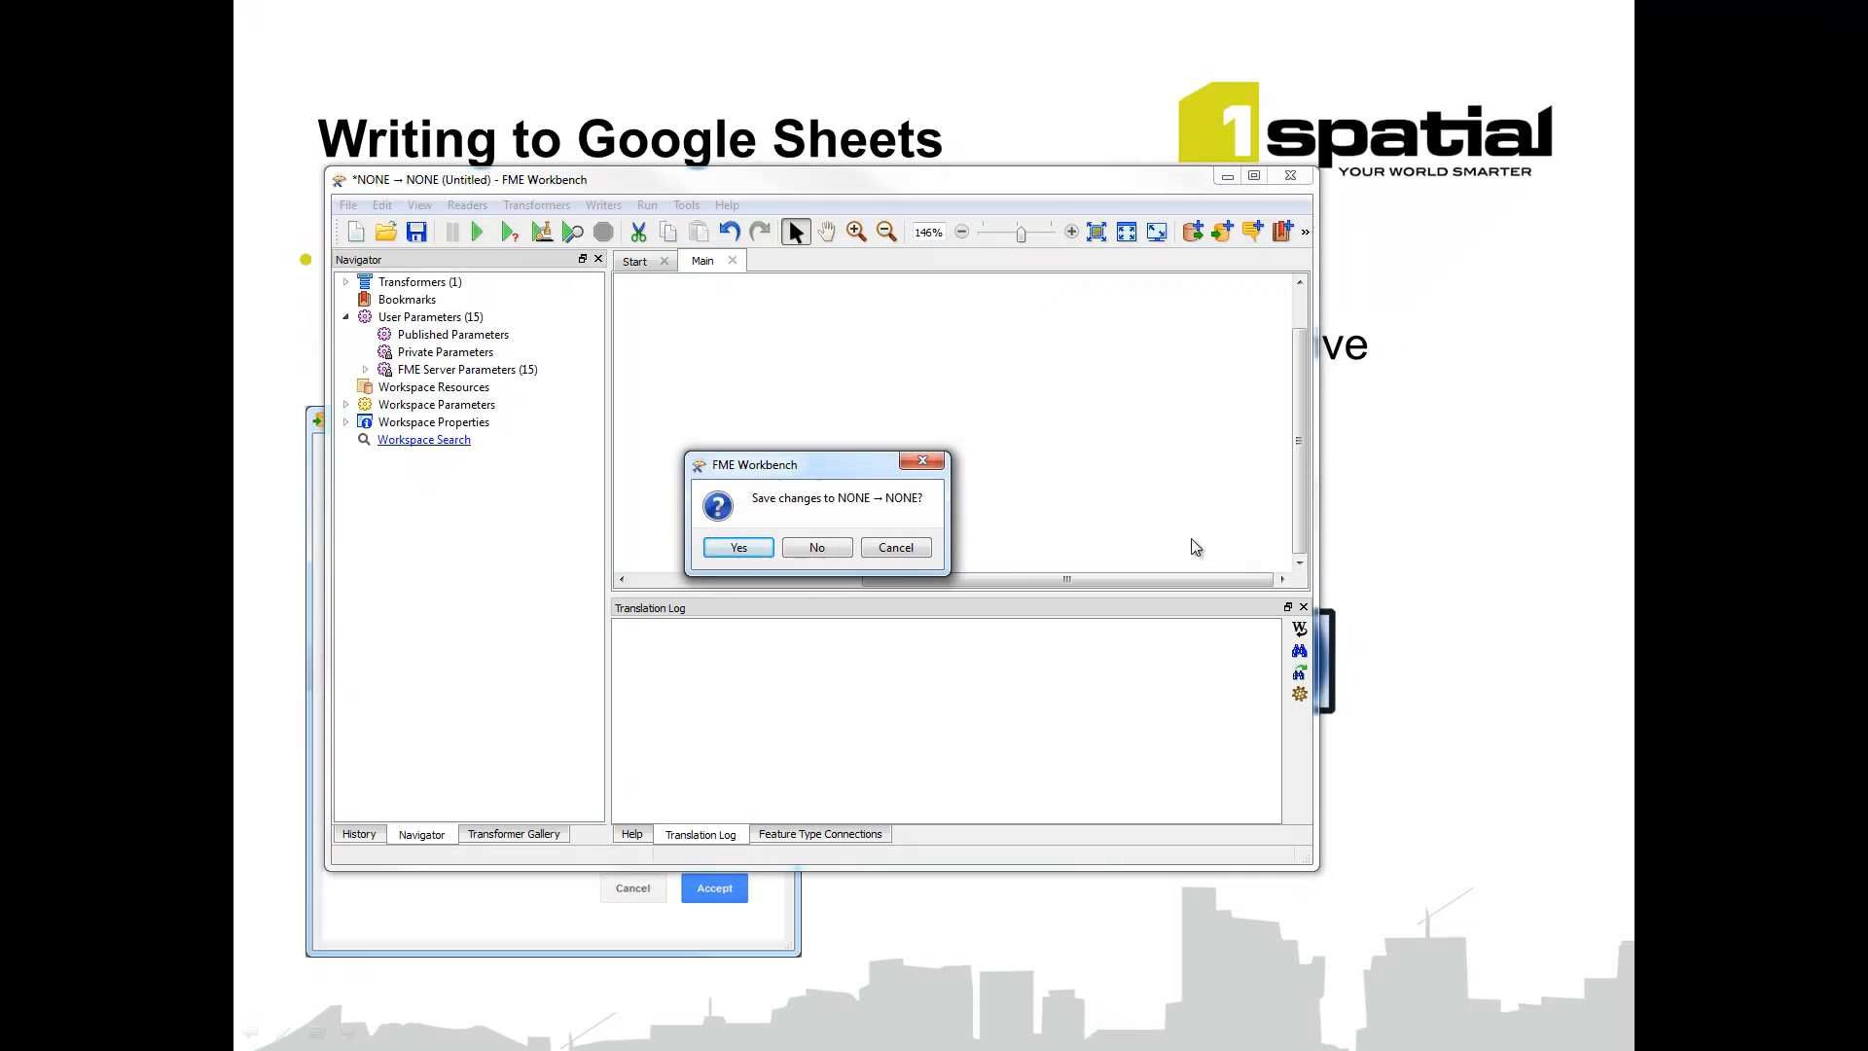
left_click(833, 550)
left_click(1524, 685)
key("Left")
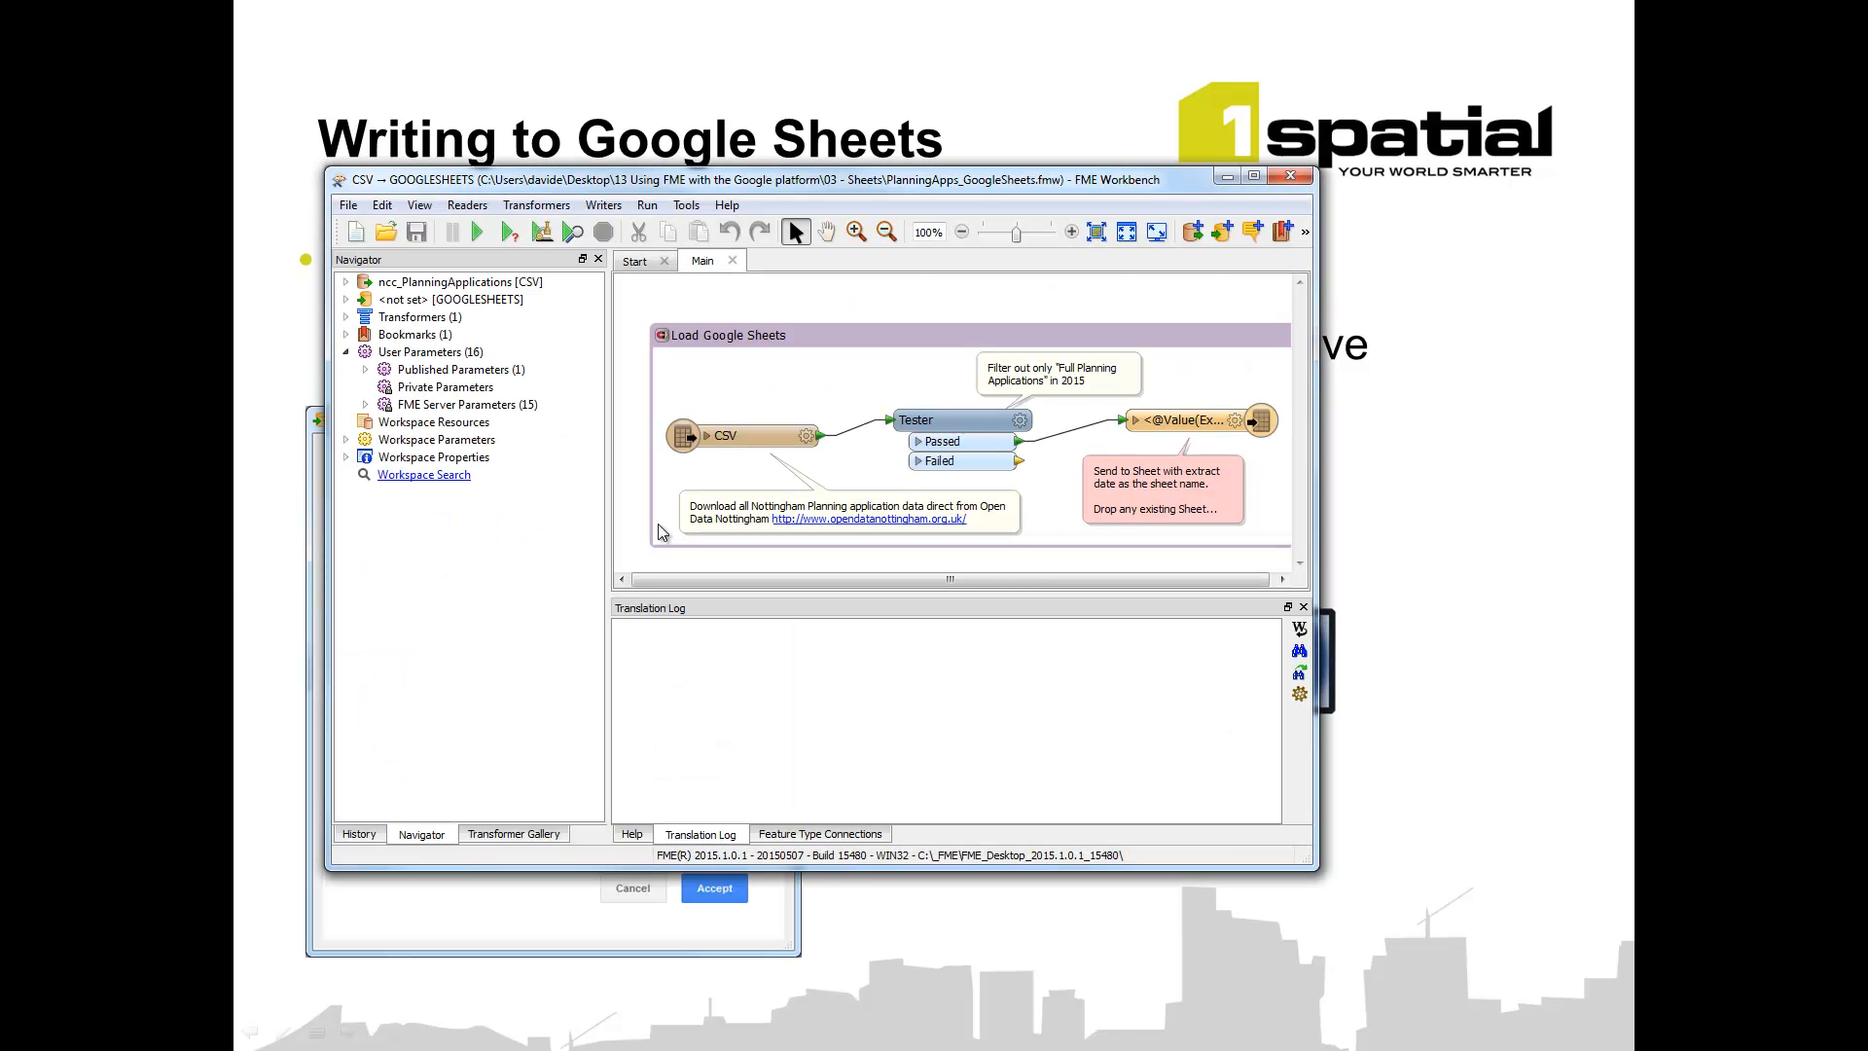
Step: Maximize Workbench, tidy the view, and follow the opendatanottingham.org.uk link in the download note
left_click(1254, 177)
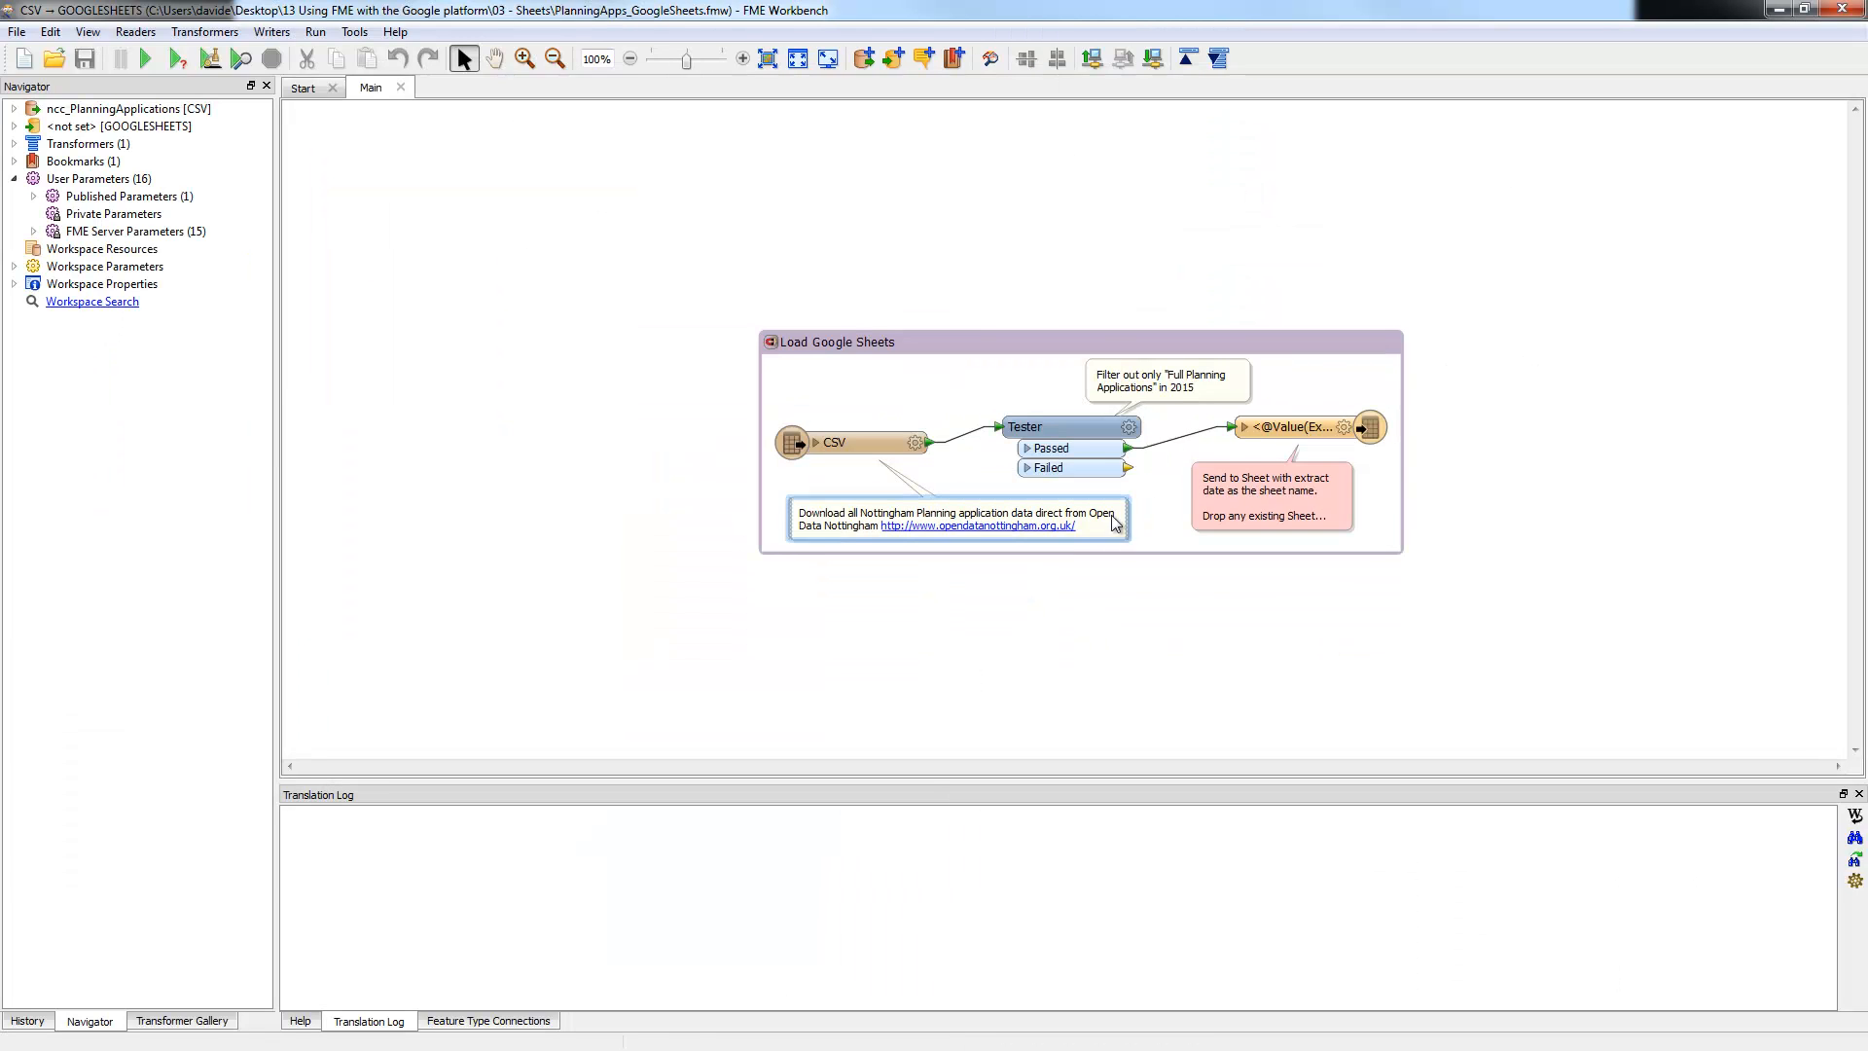
scroll(932, 457, "up", 4)
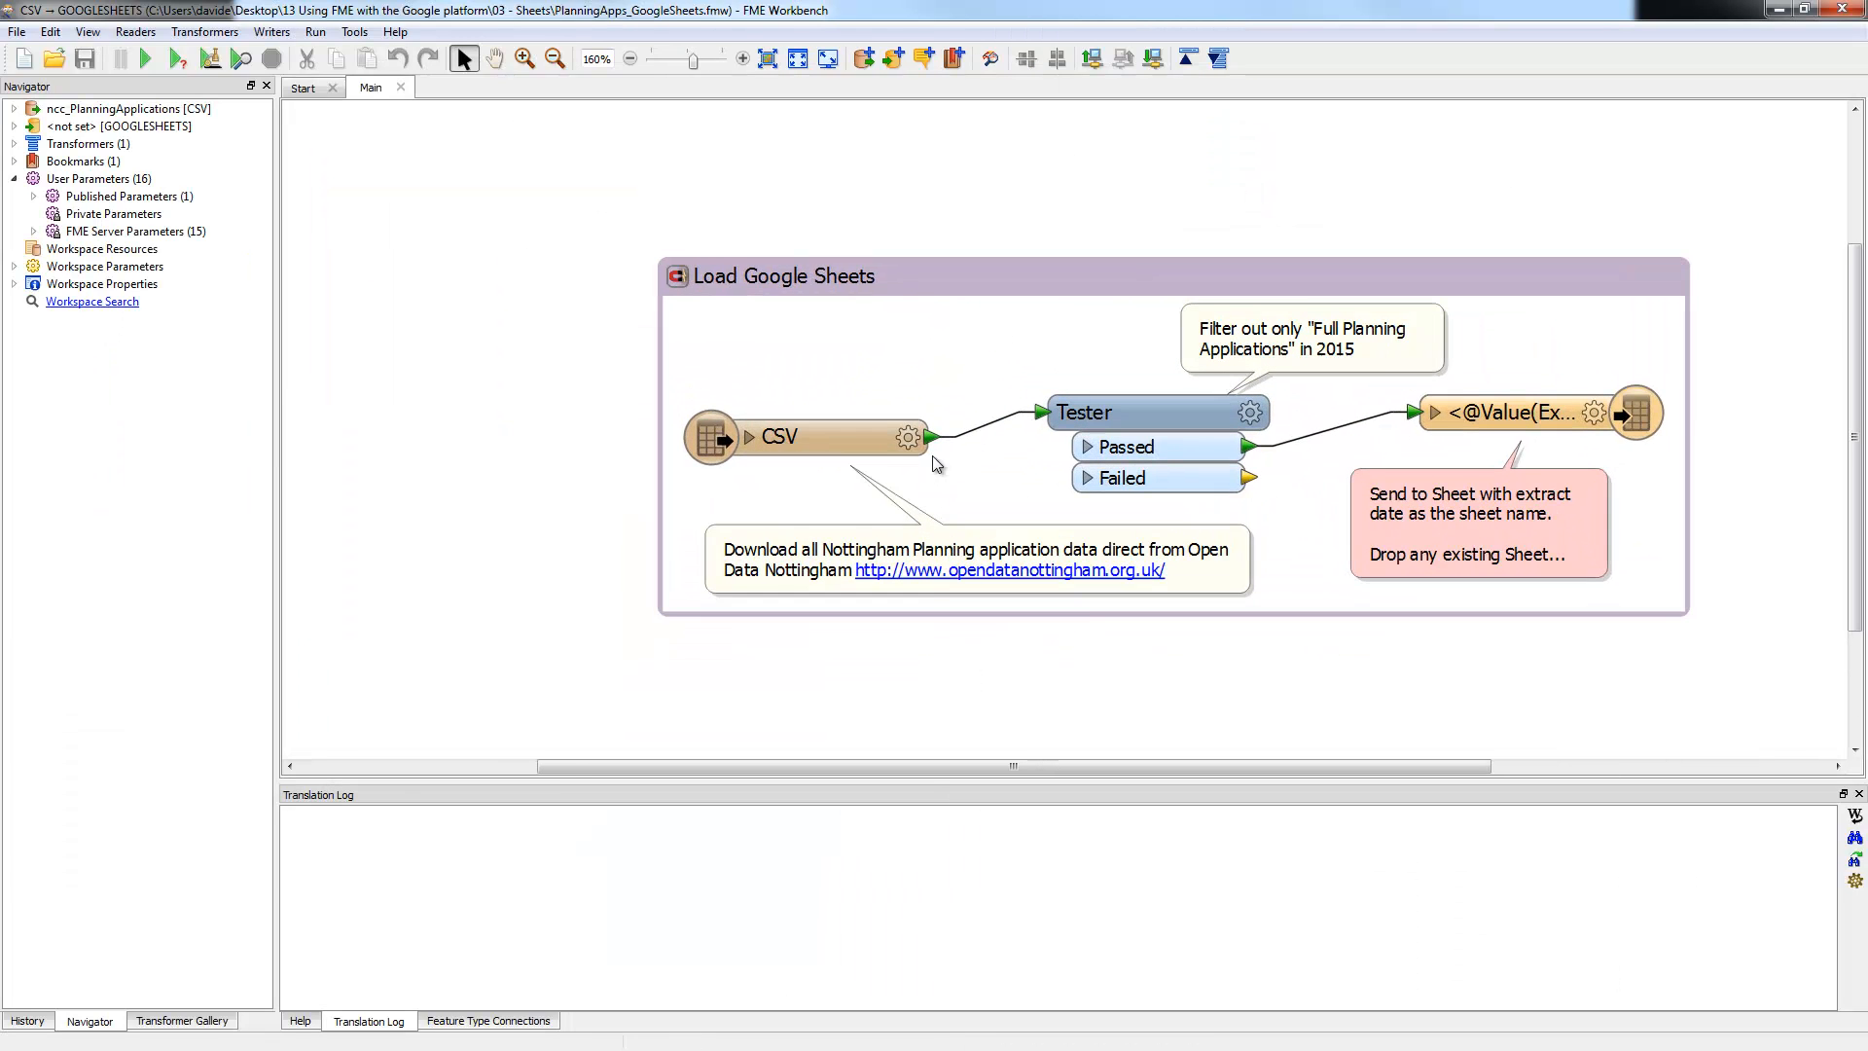
left_click_drag(1022, 278, 839, 260)
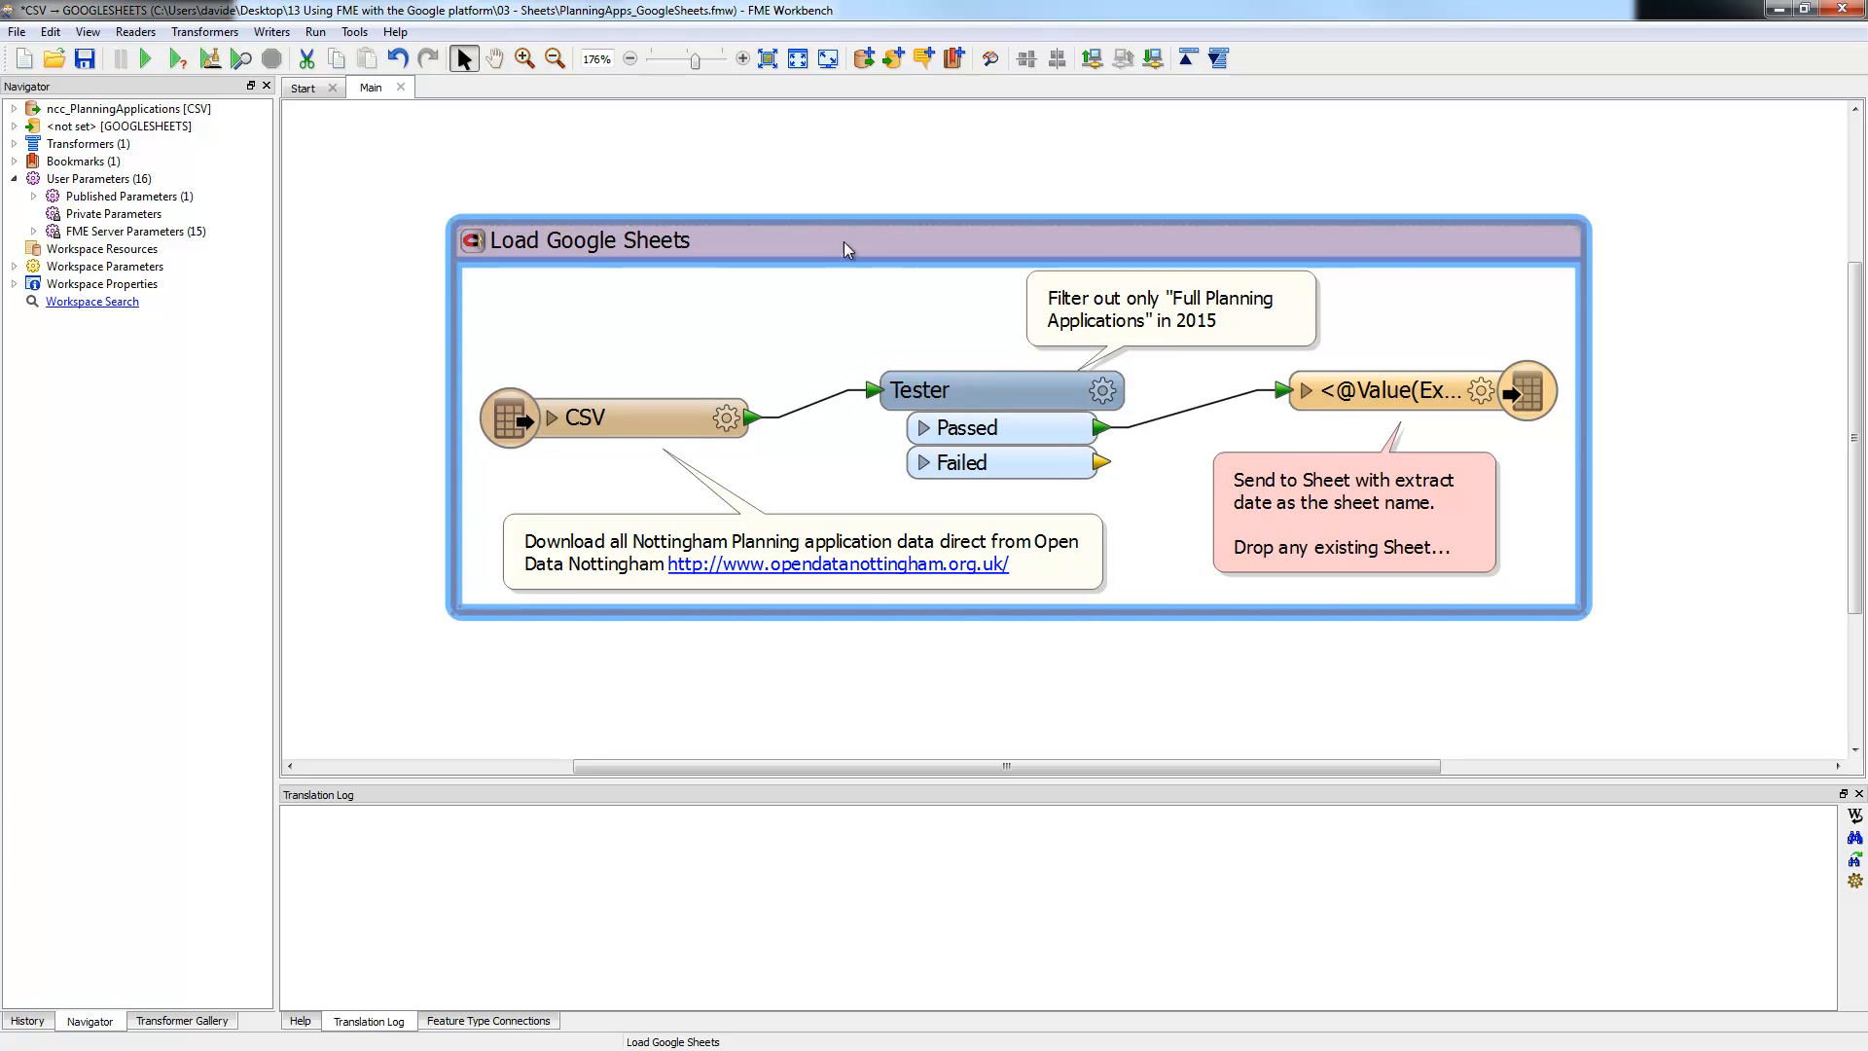
left_click(861, 580)
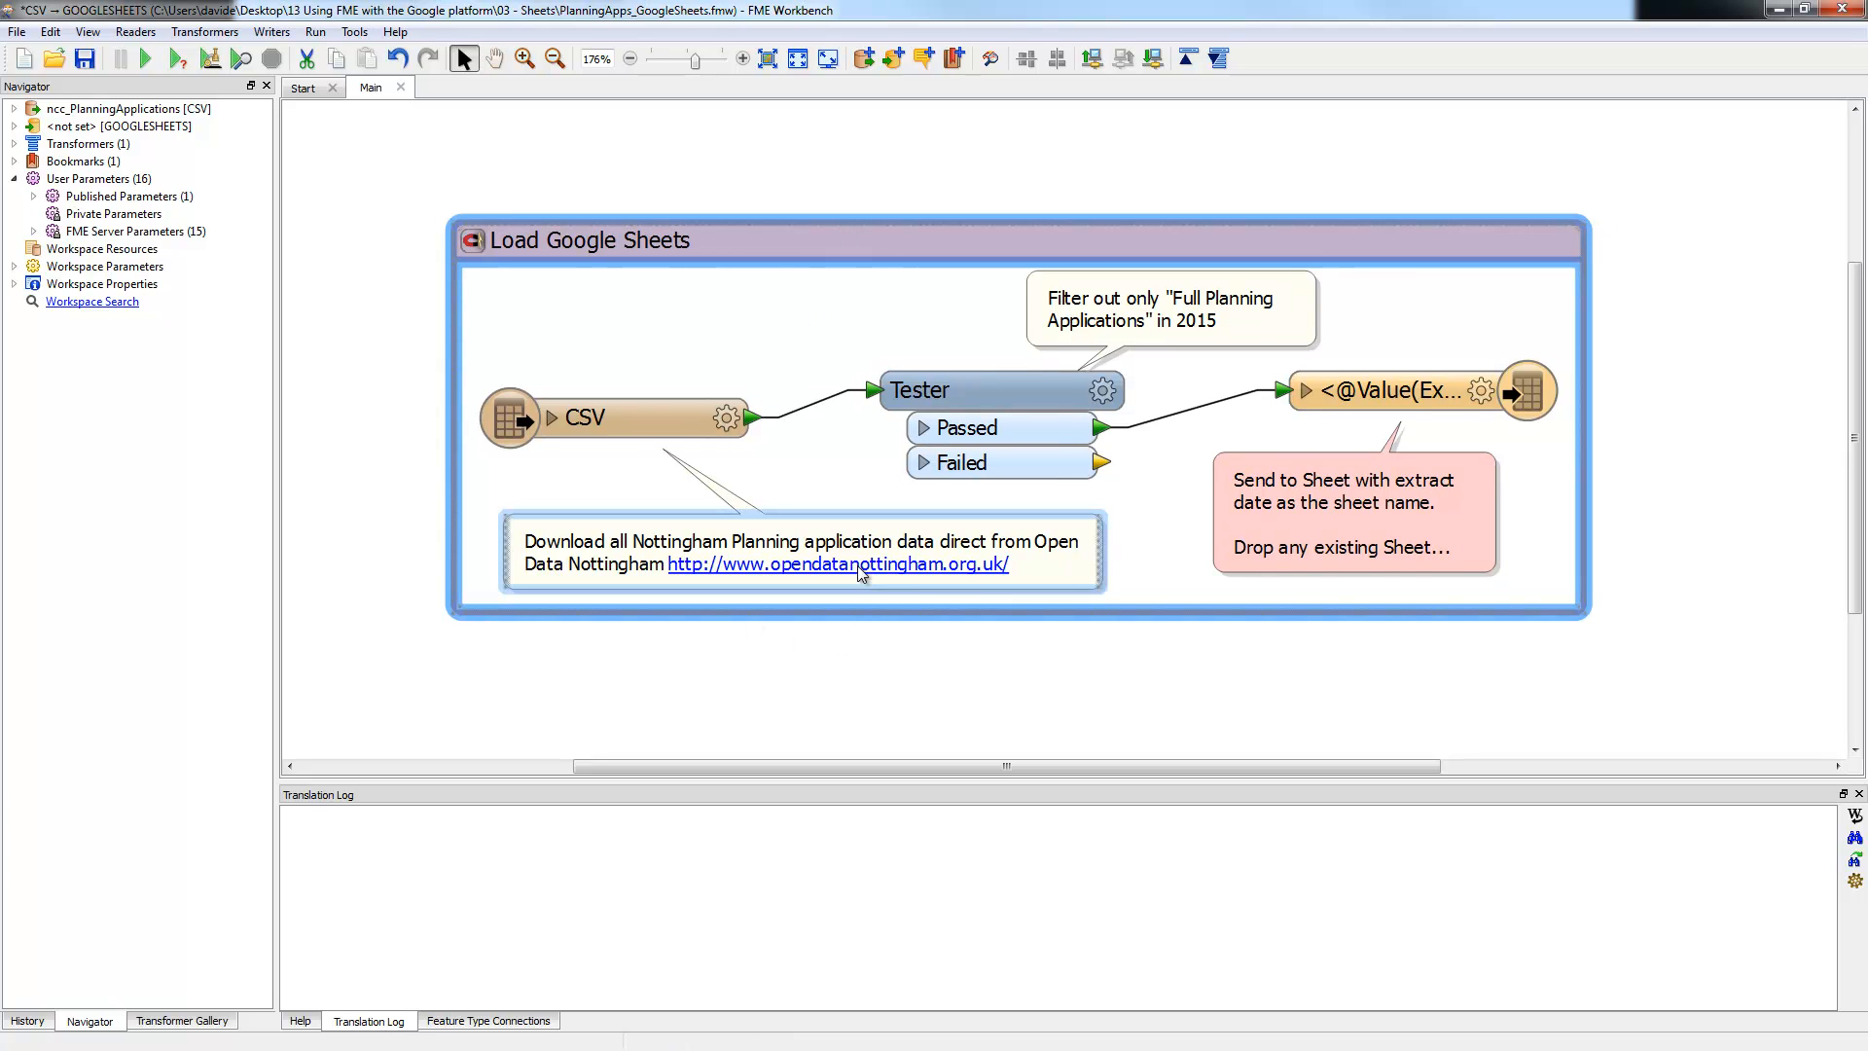
left_click(861, 568)
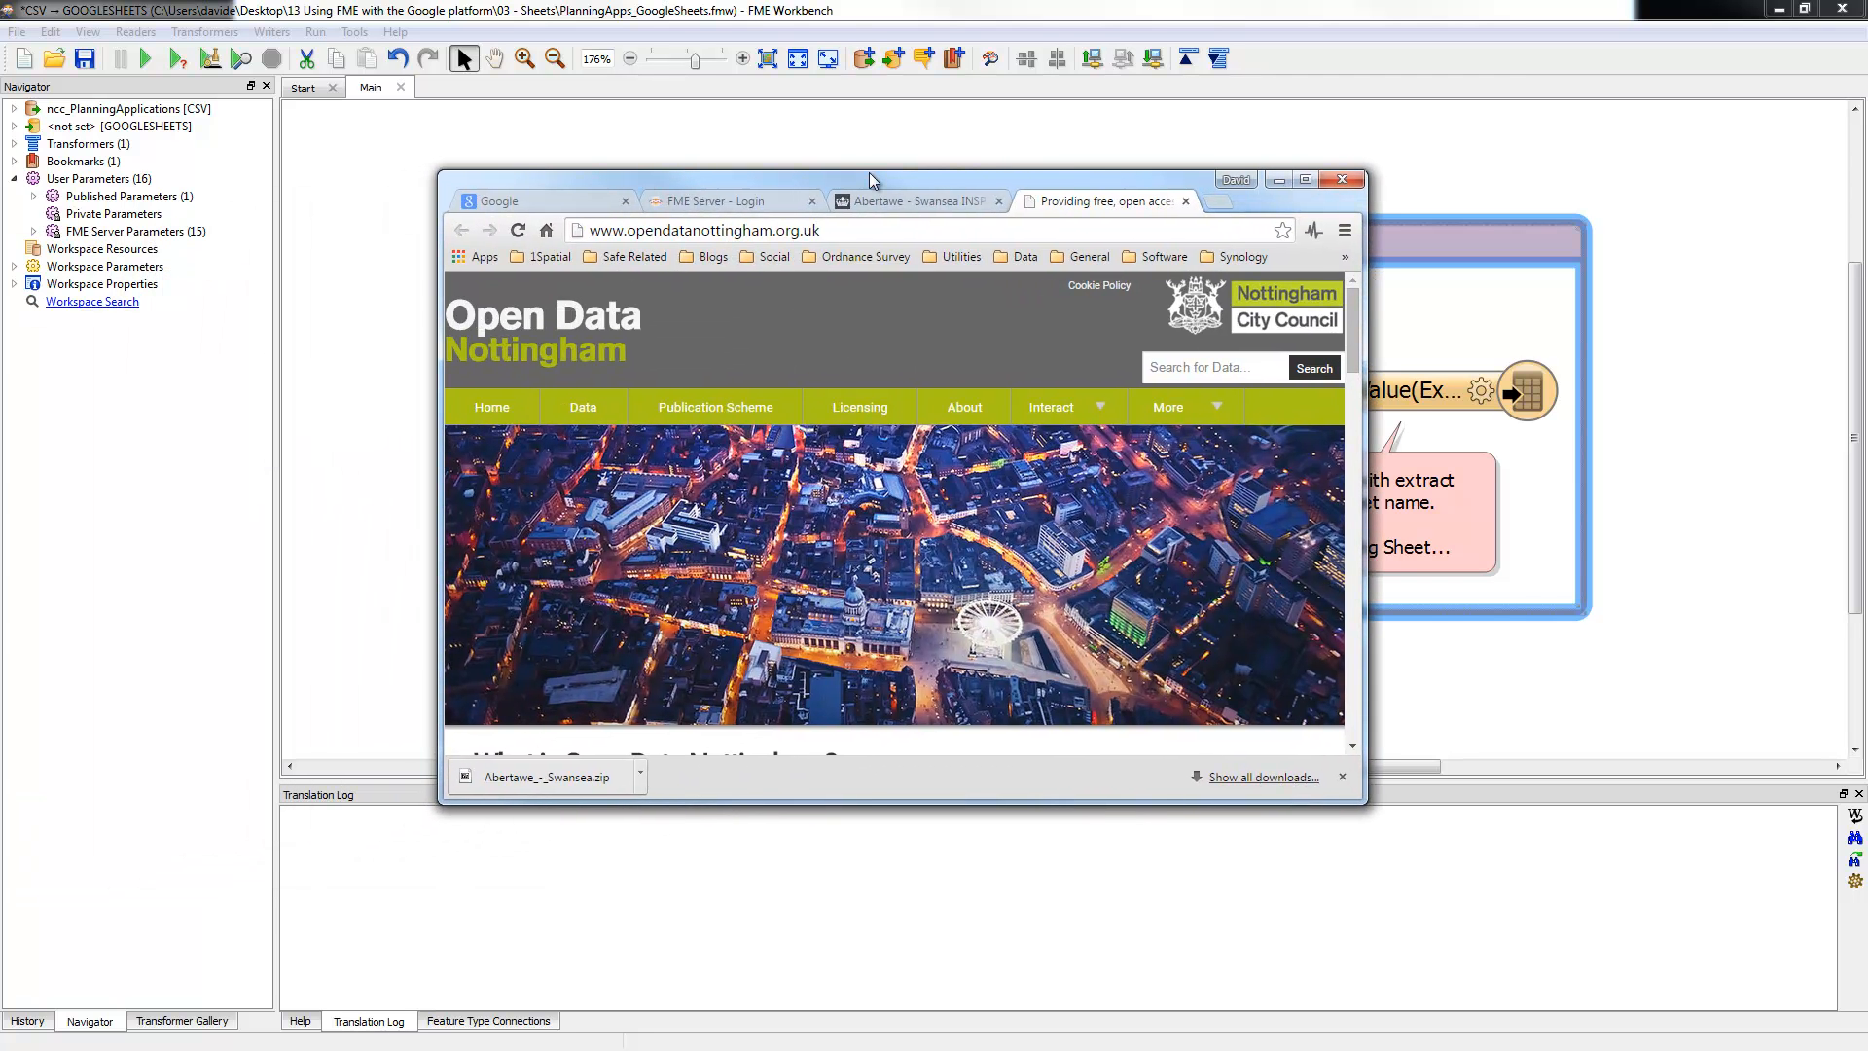
Step: Search Open Data Nottingham for 'planning application' and check the daily-updated Planning applications dataset
left_click(1306, 181)
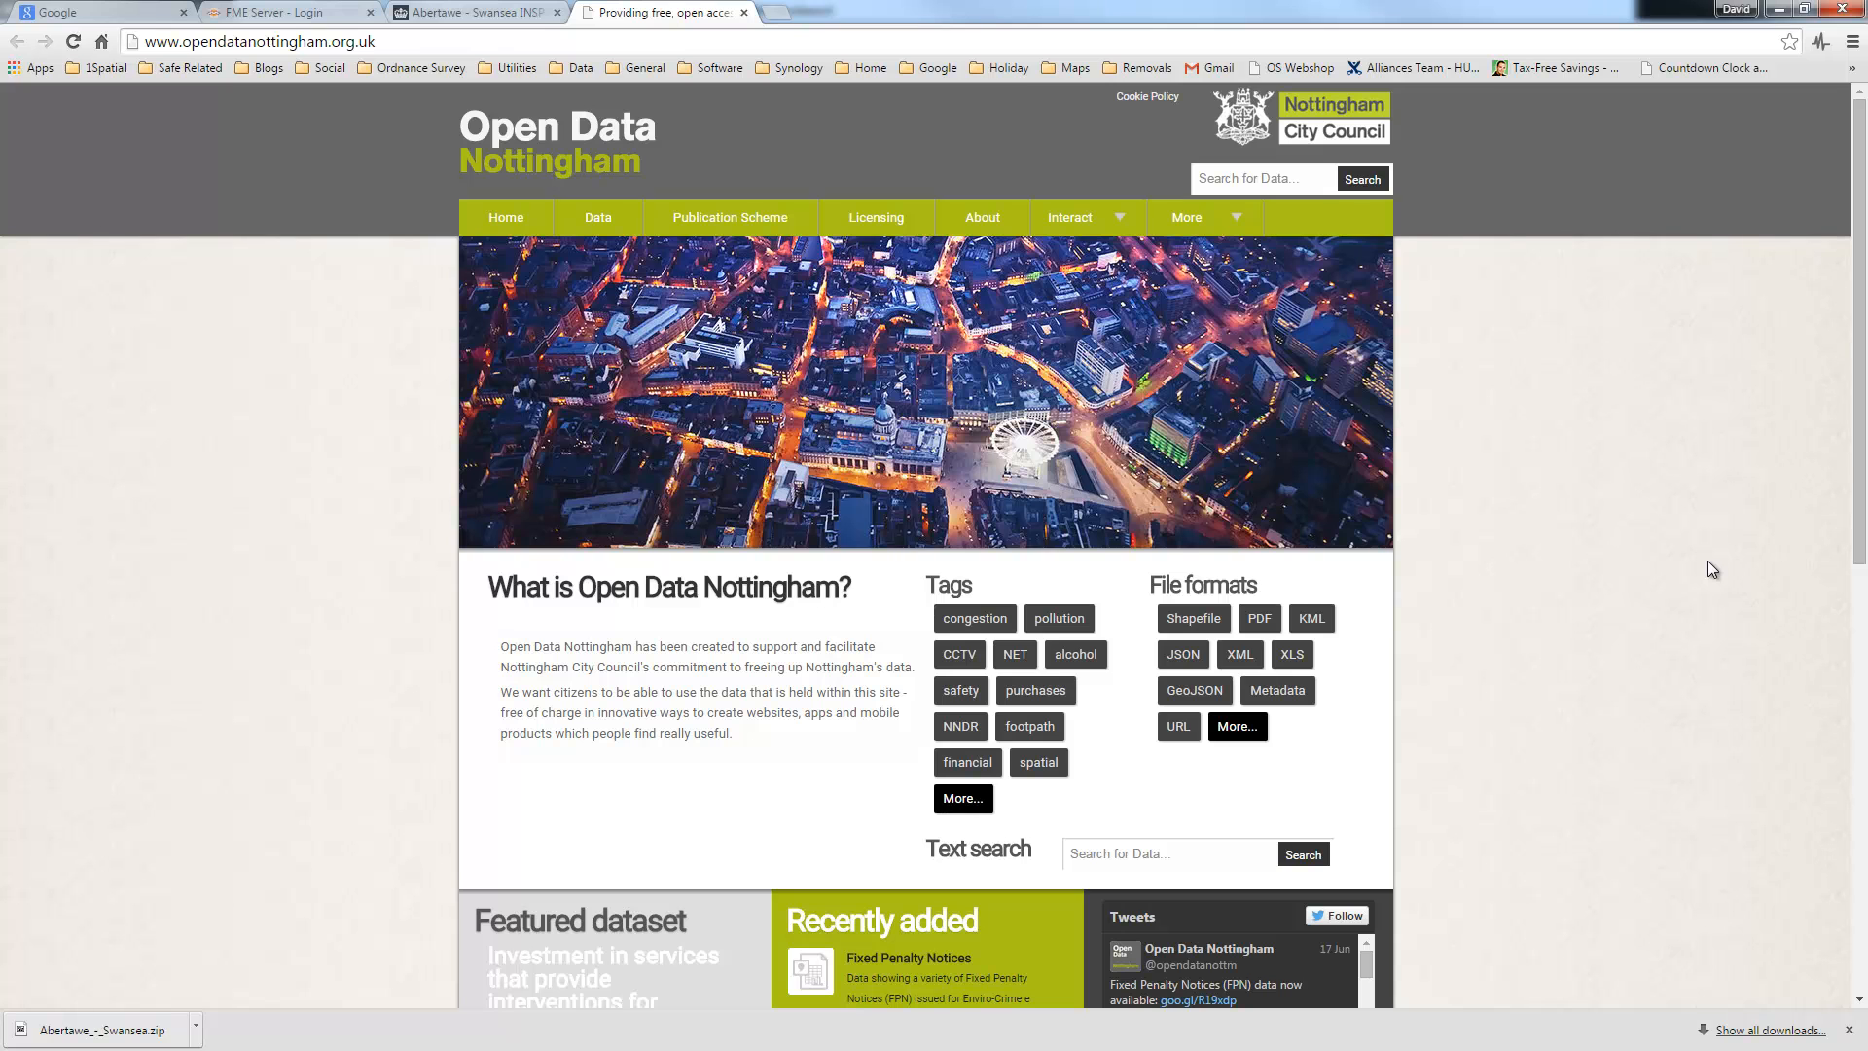
left_click(1259, 182)
type("planning application")
key("Return")
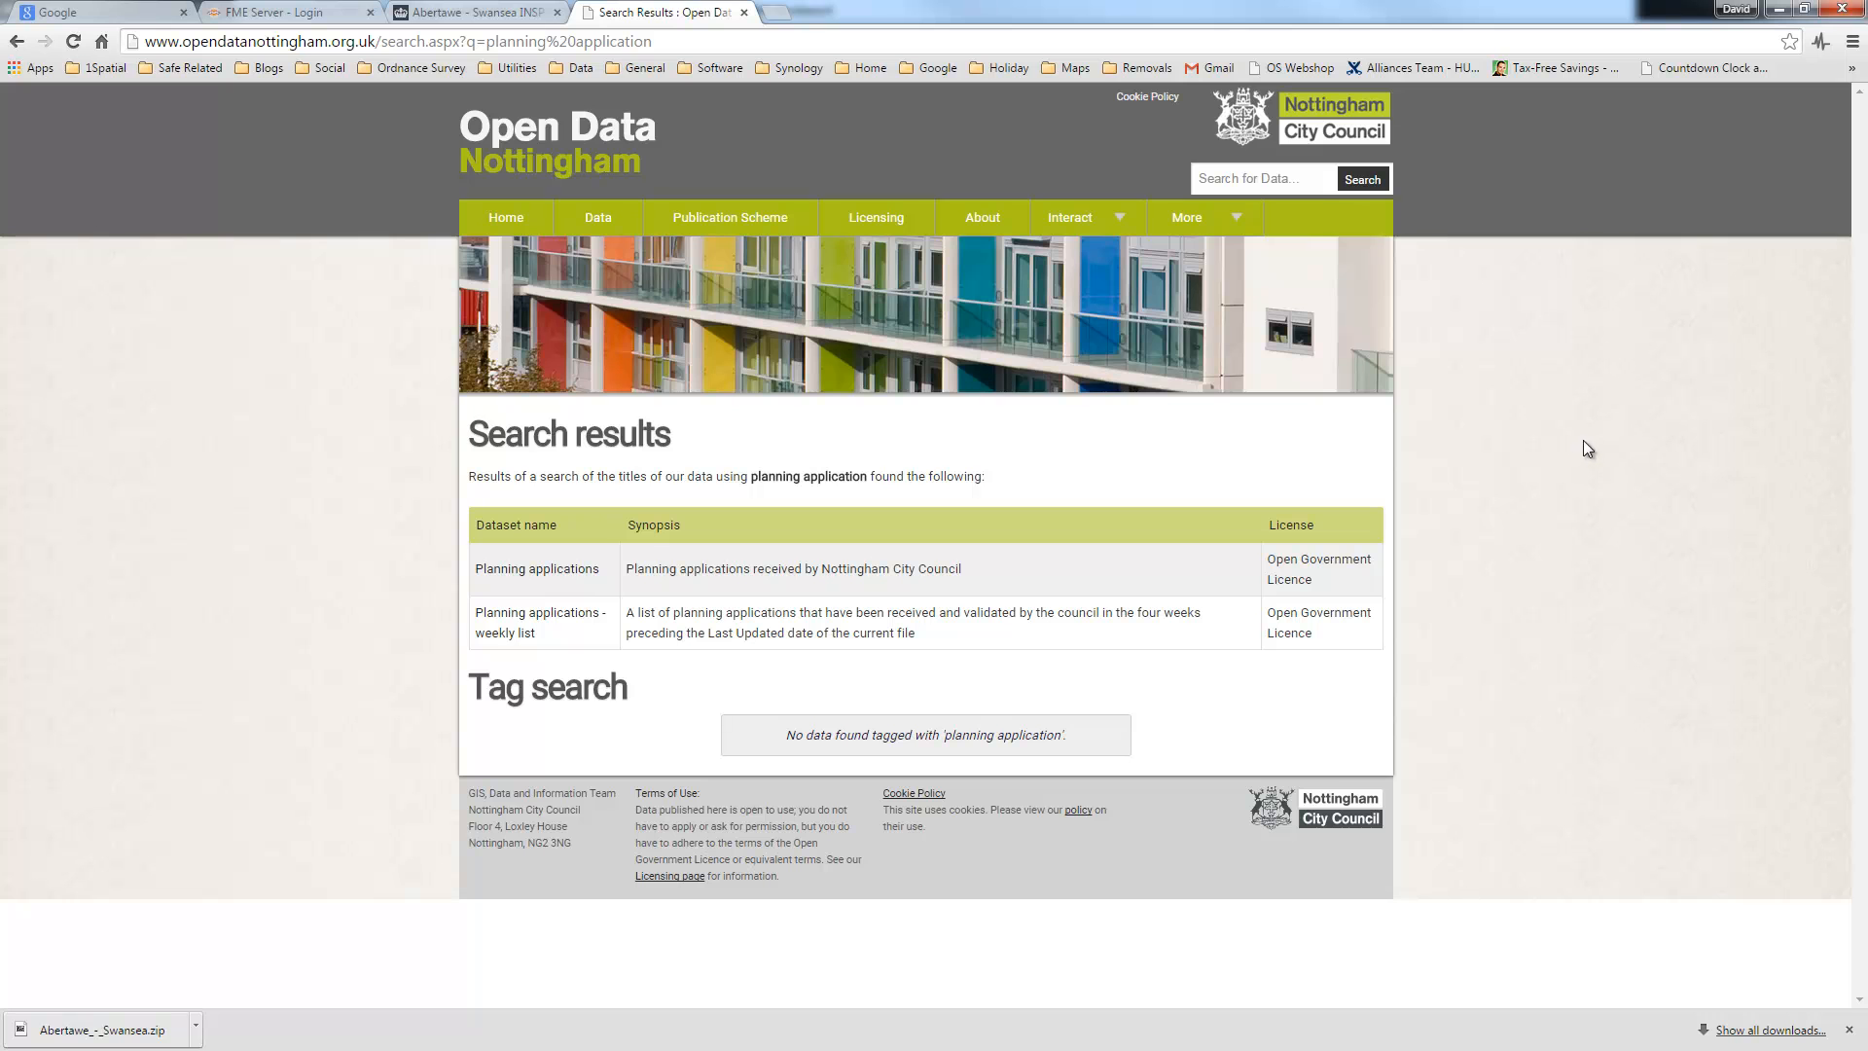
left_click(543, 574)
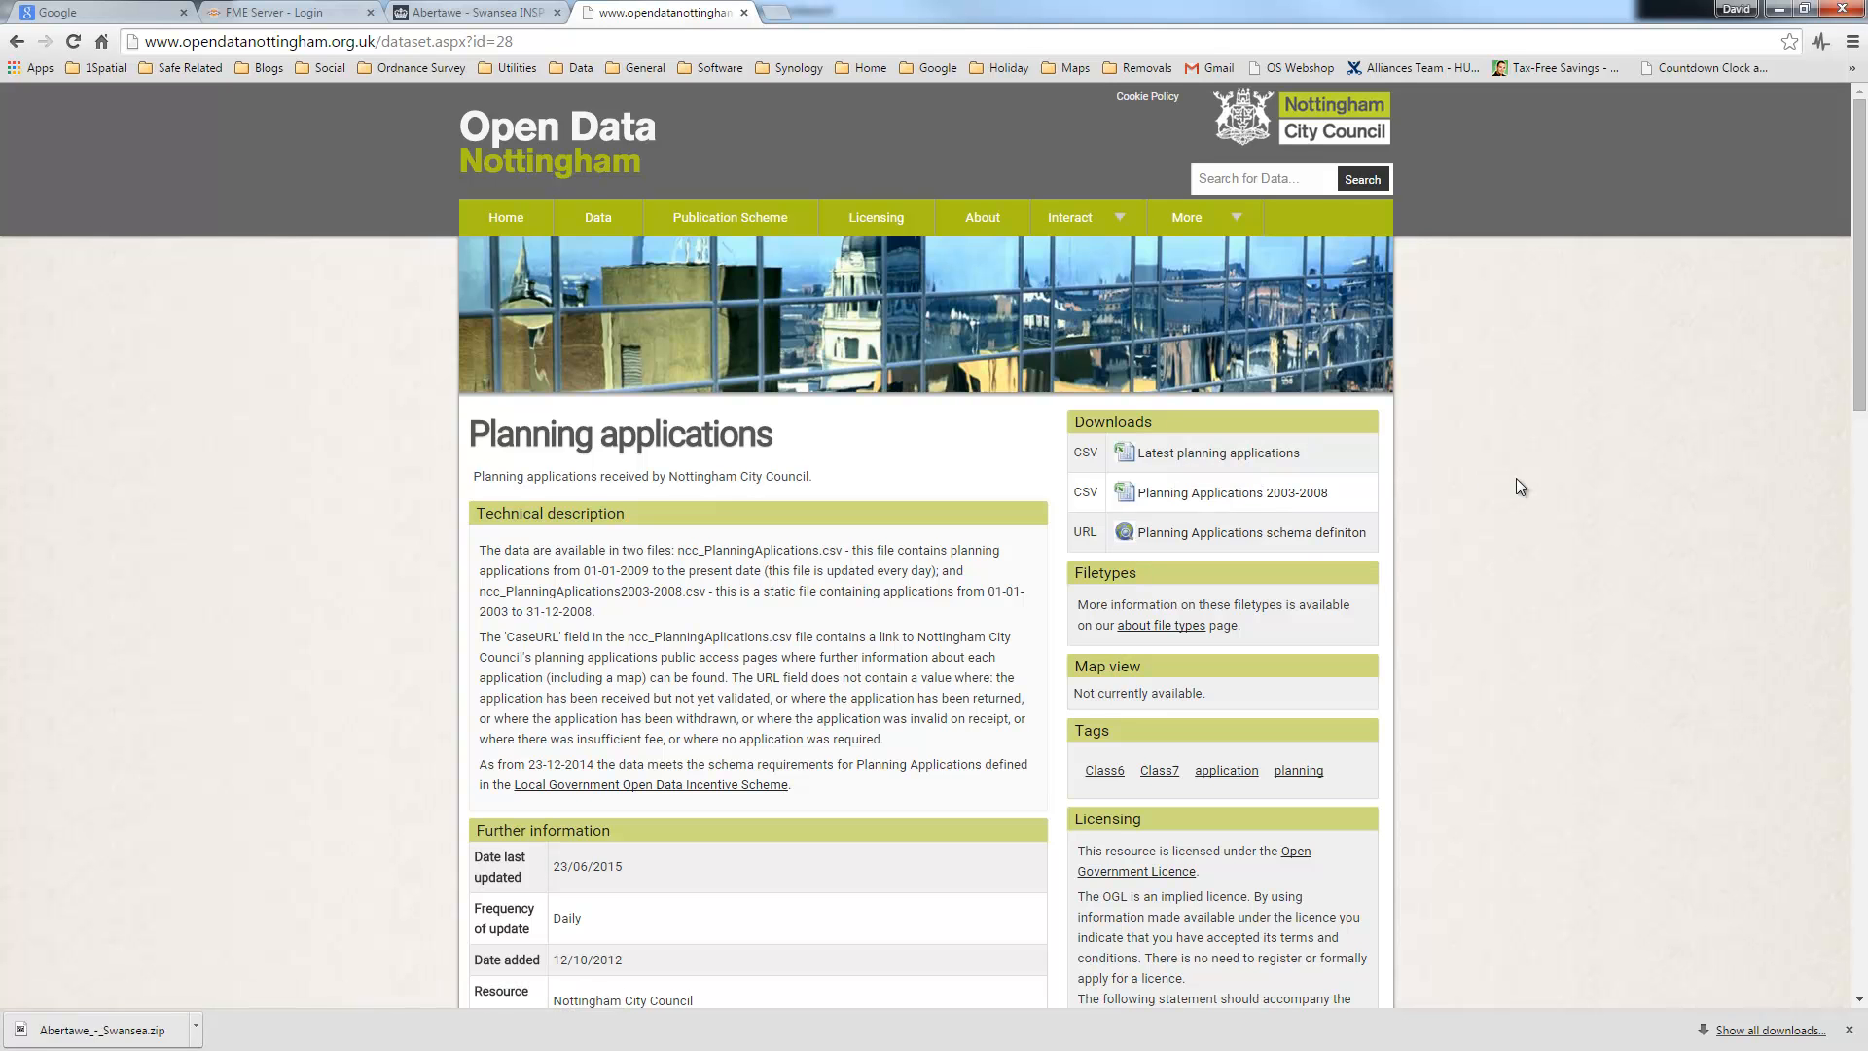
double_click(568, 918)
Step: Check the CSV reader's source file path and open the Tester's CaseDate /2015 and Full Planning Applications filter
left_click(1779, 8)
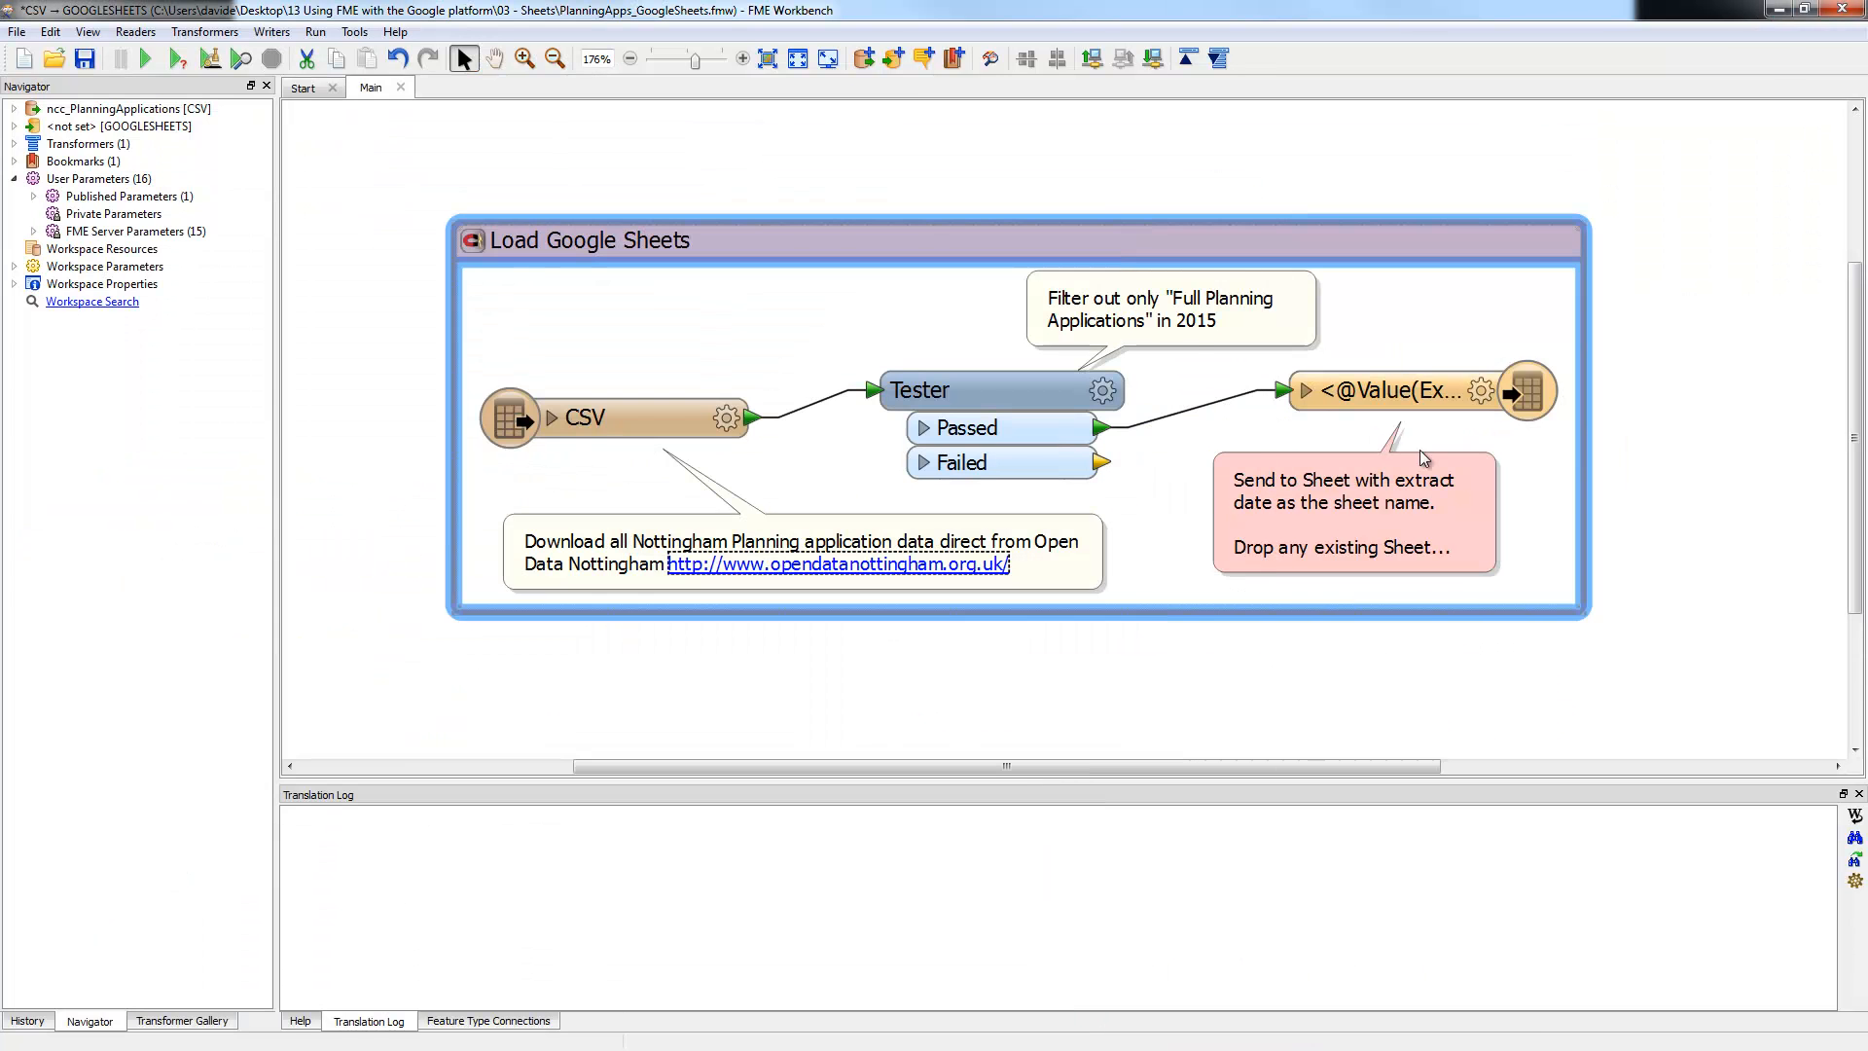
left_click(14, 108)
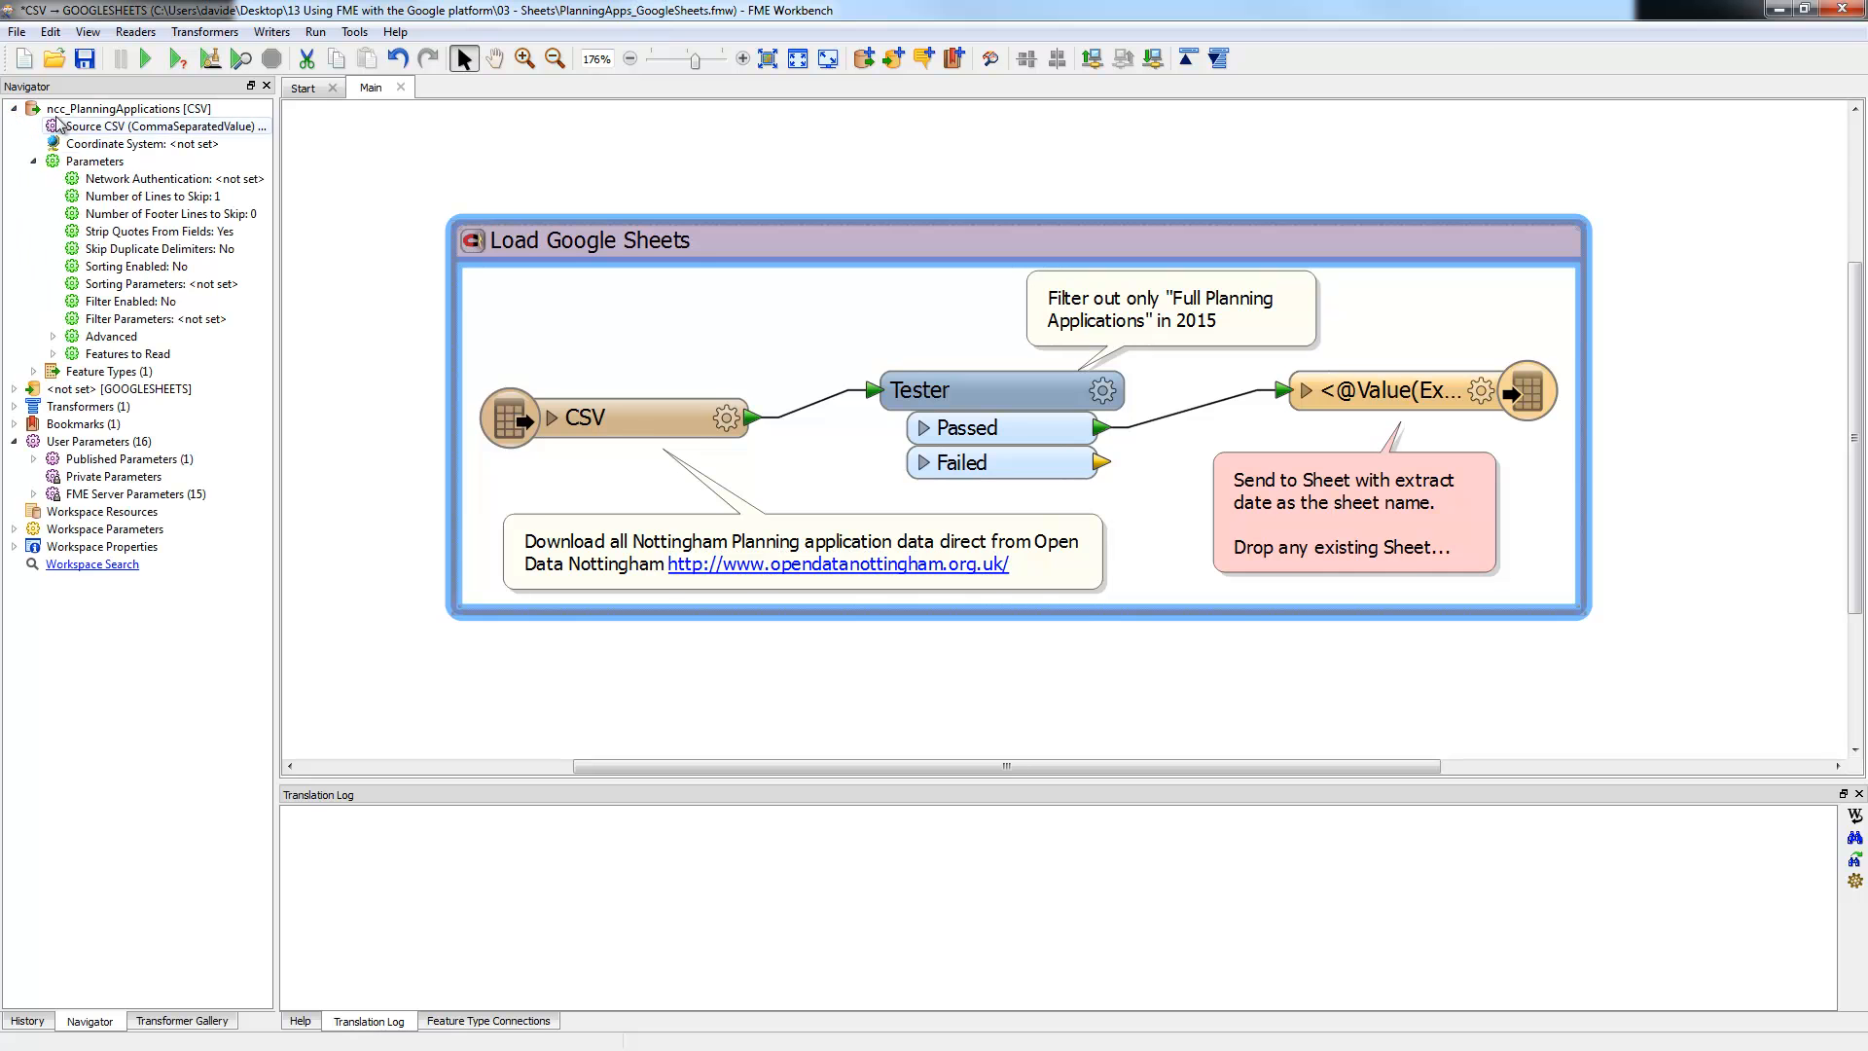
left_click_drag(275, 175, 988, 166)
left_click(603, 125)
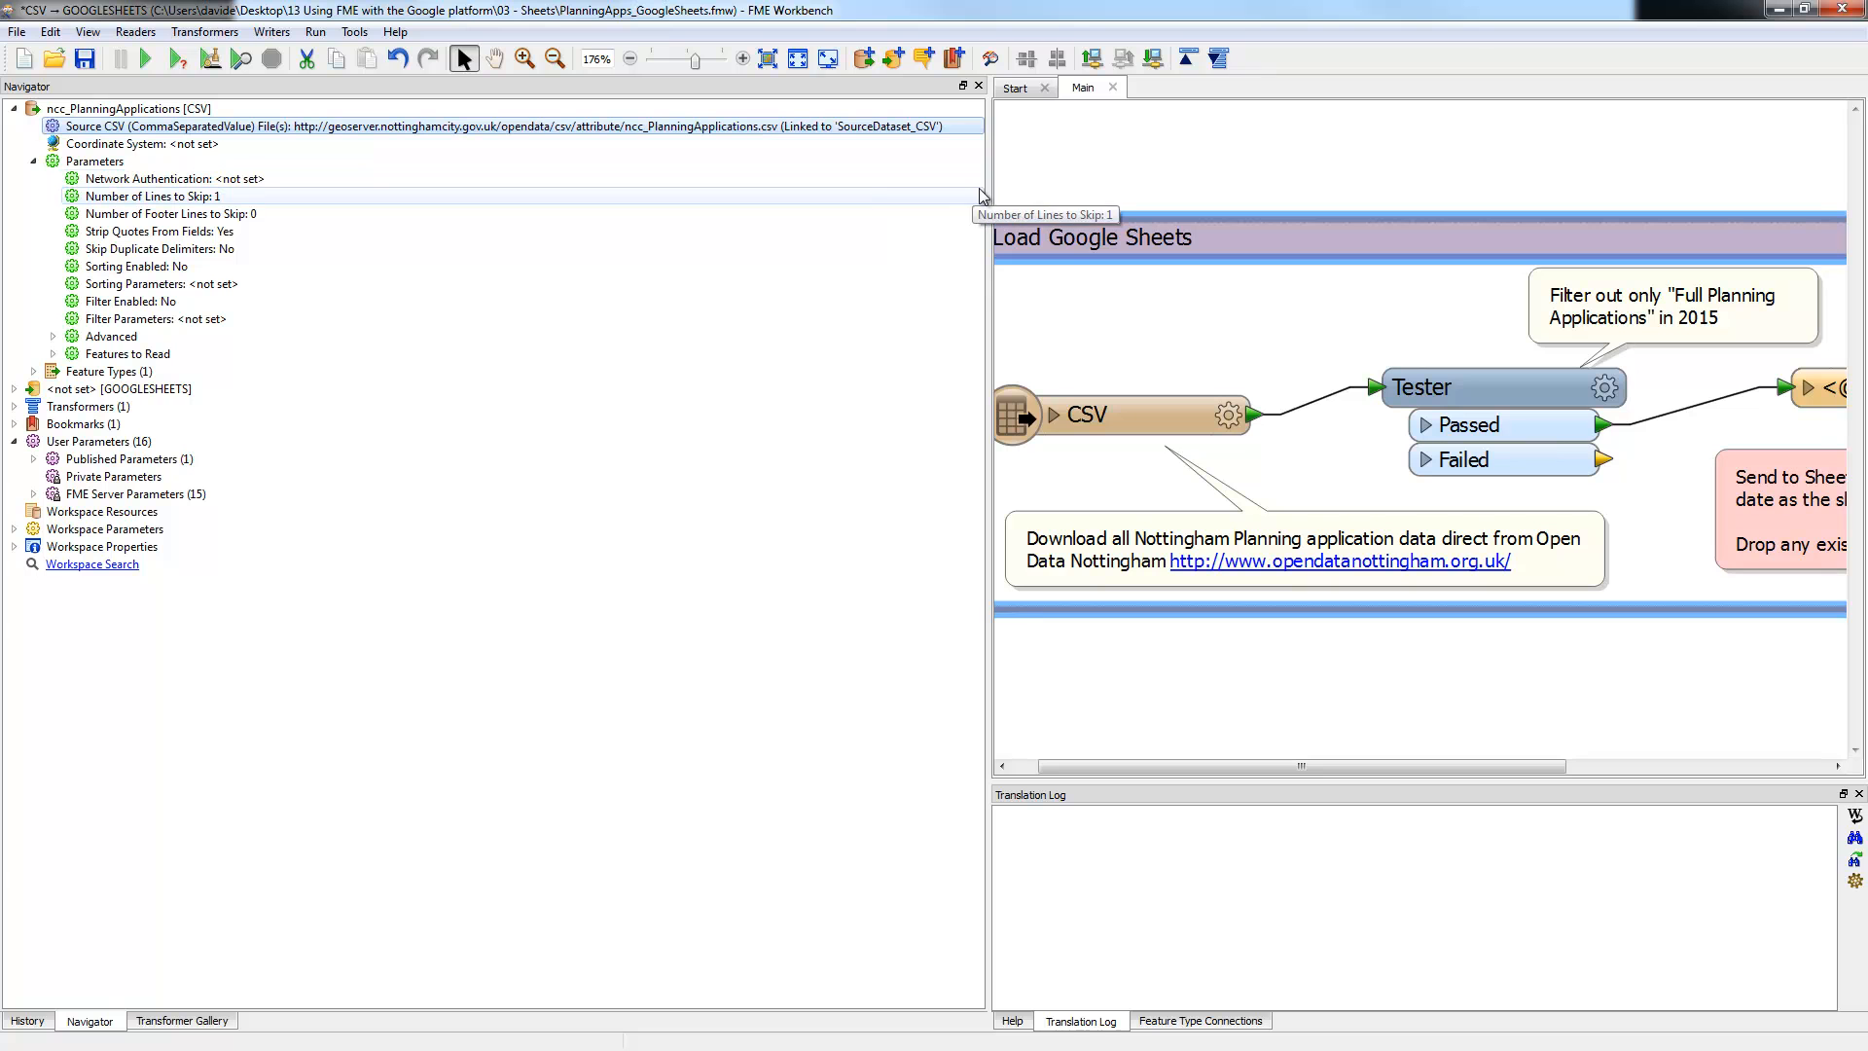
left_click_drag(987, 184, 445, 184)
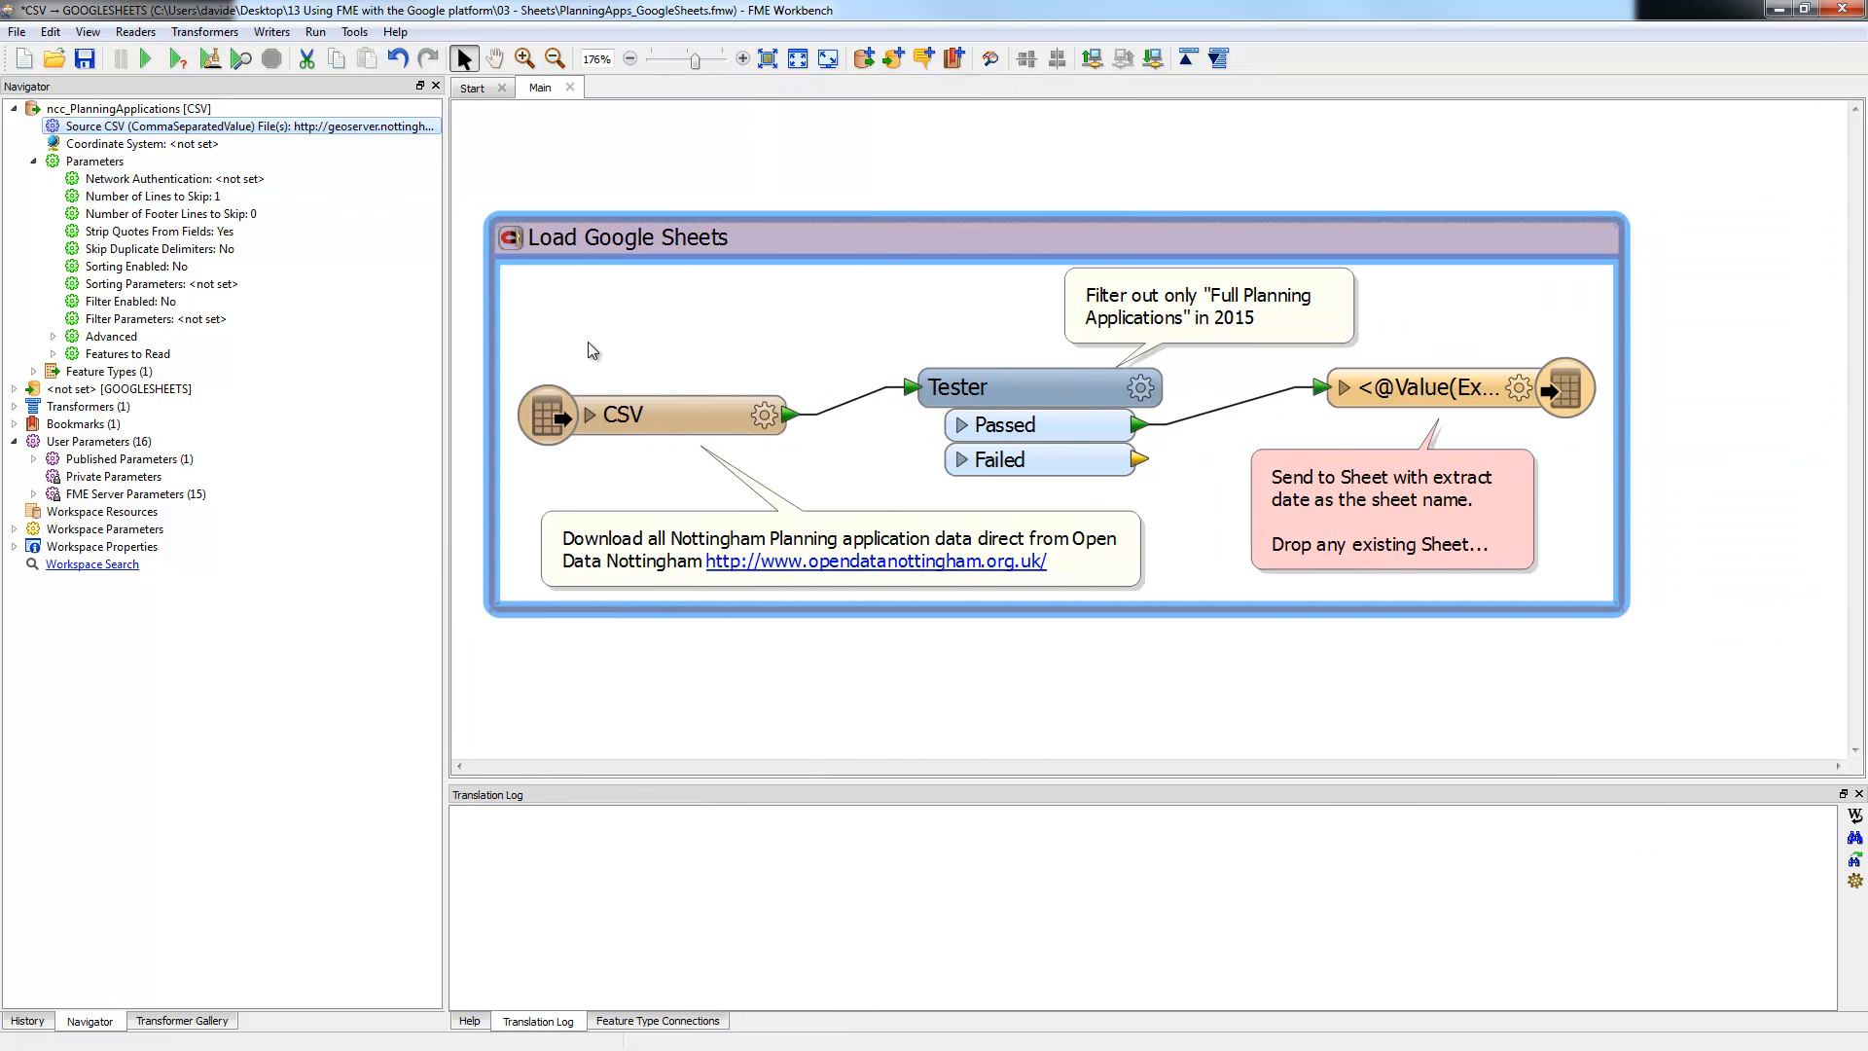
left_click(1140, 390)
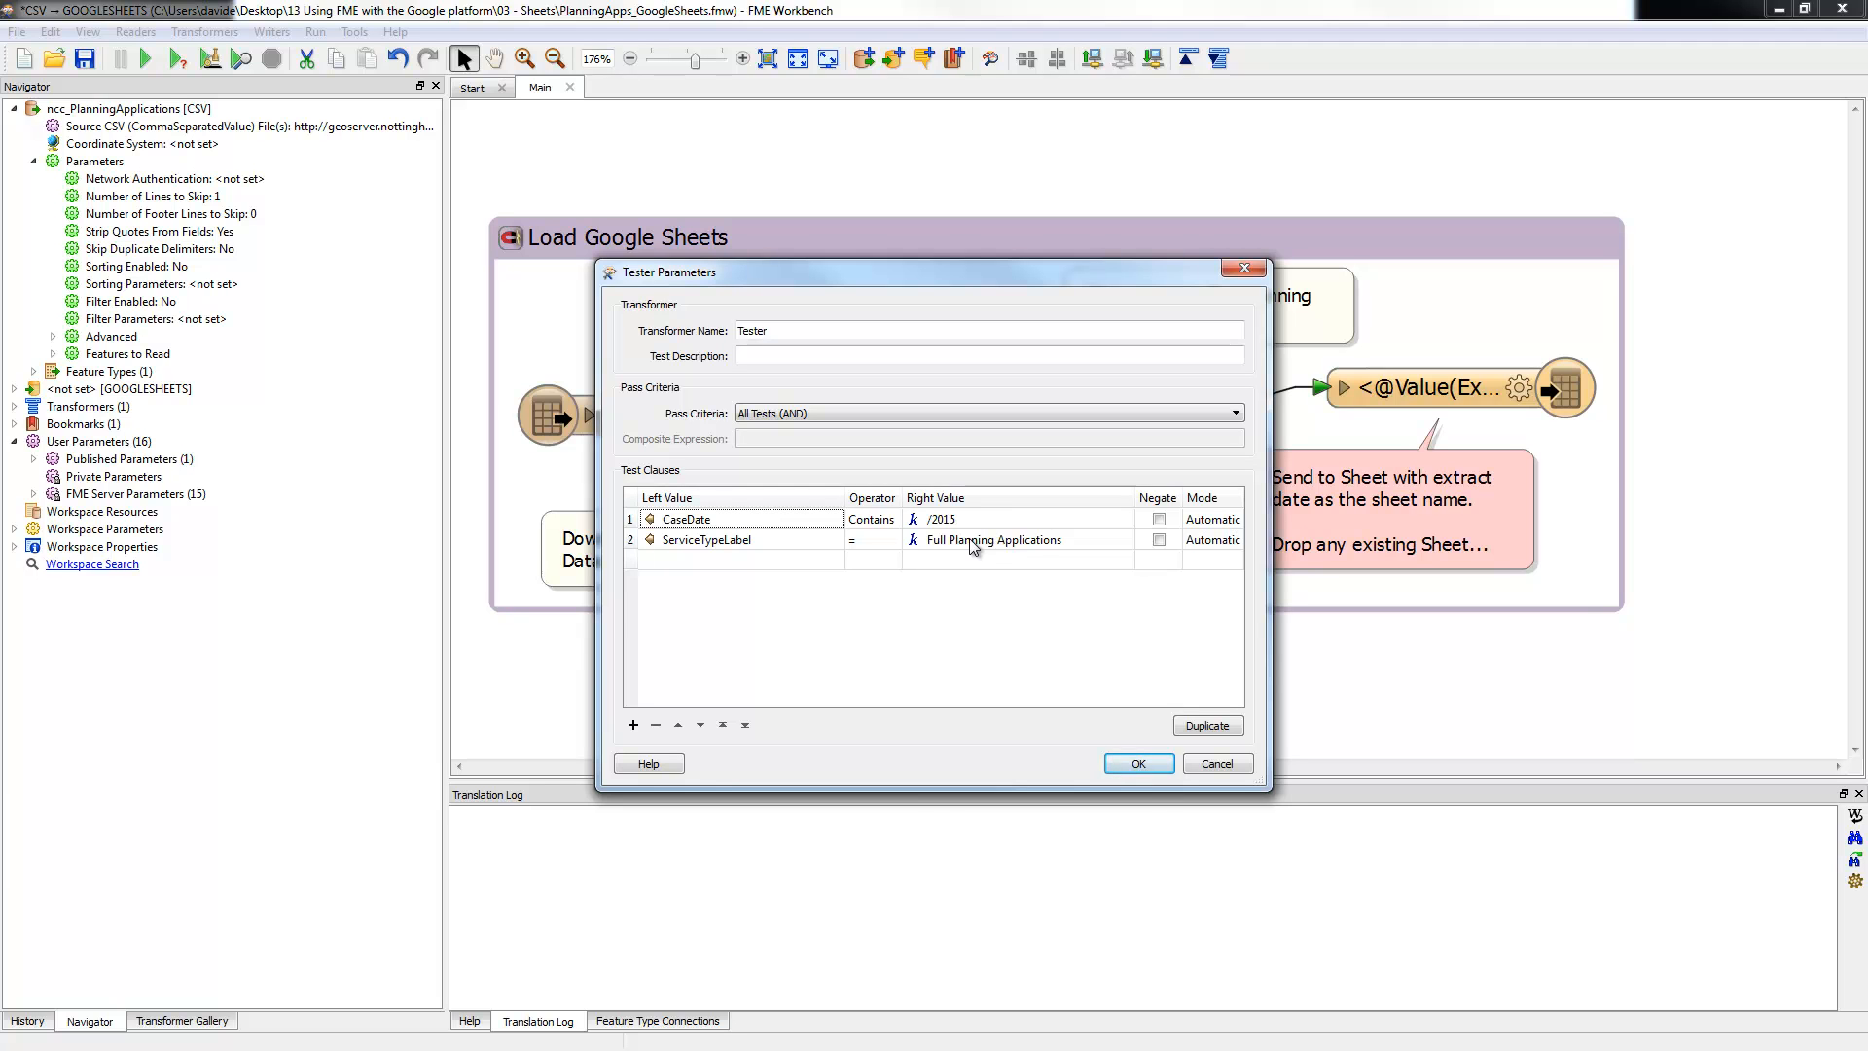
Step: Close the Tester and expand the Google Sheets writer to show its Notts PlanningApps spreadsheet
left_click(1139, 764)
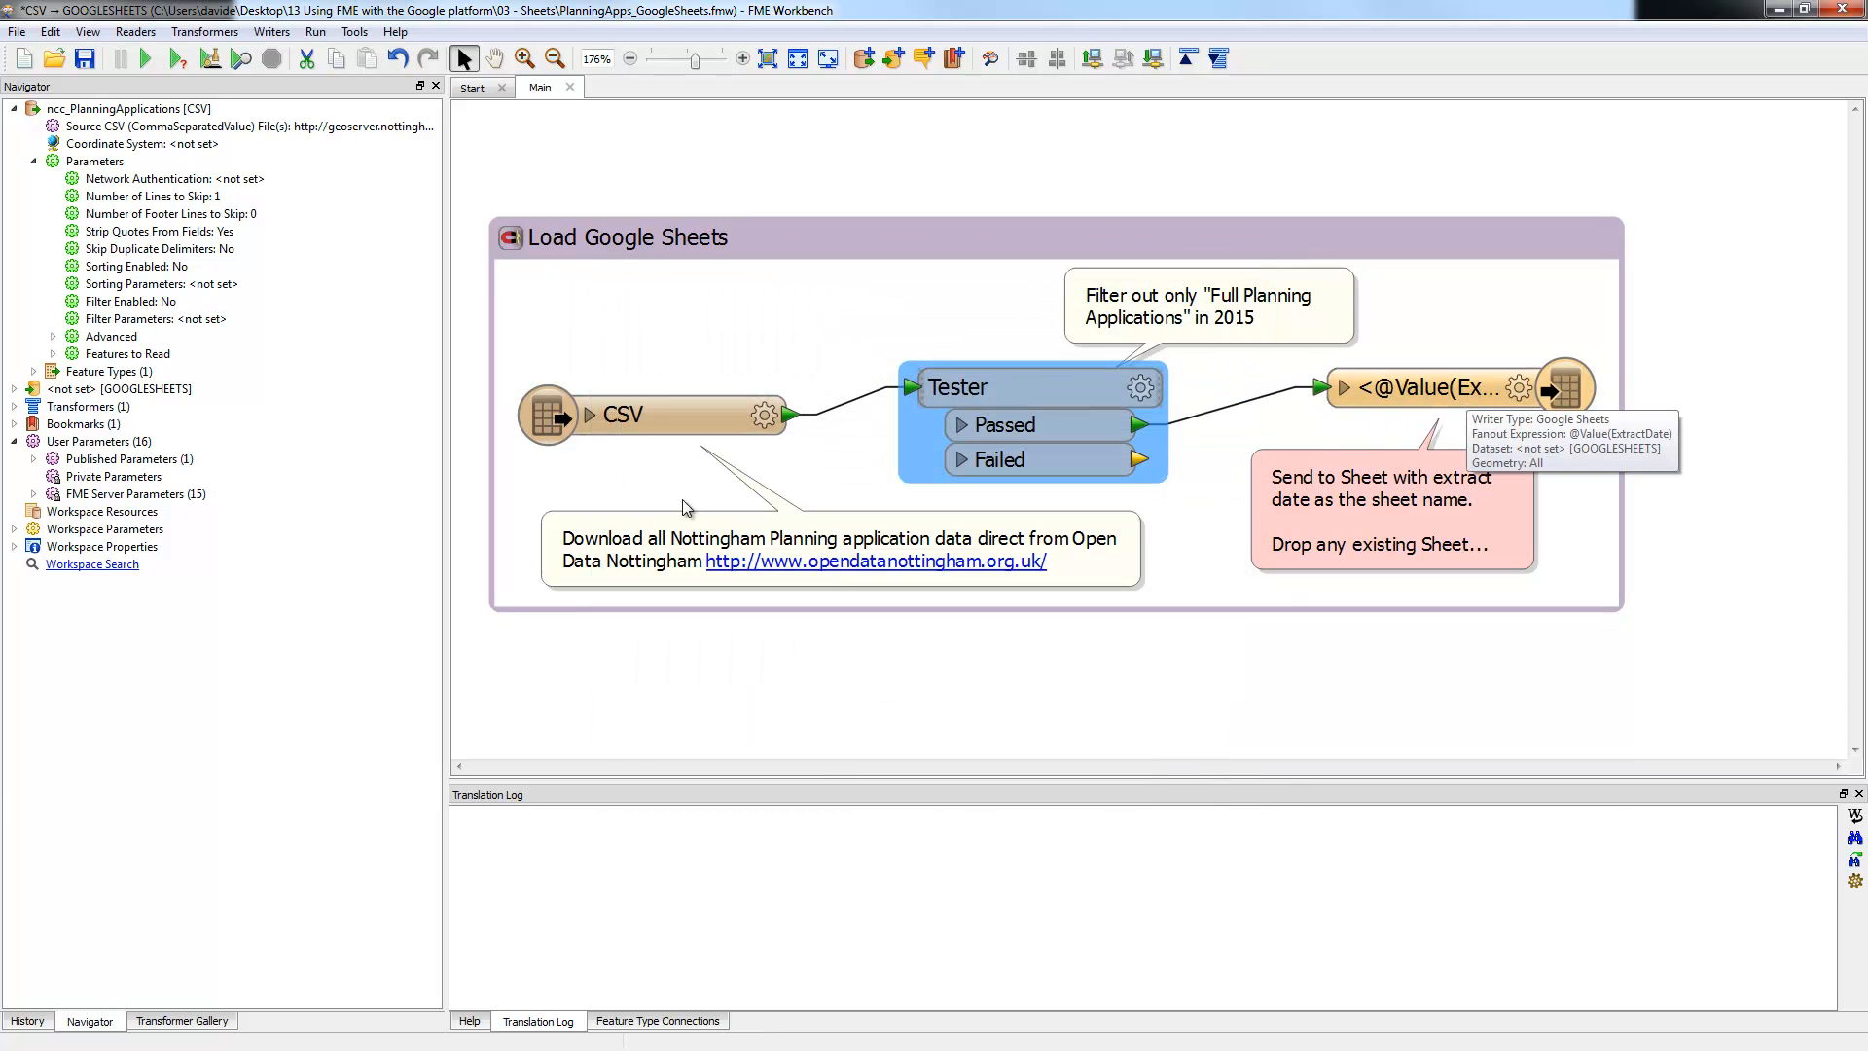
left_click(15, 110)
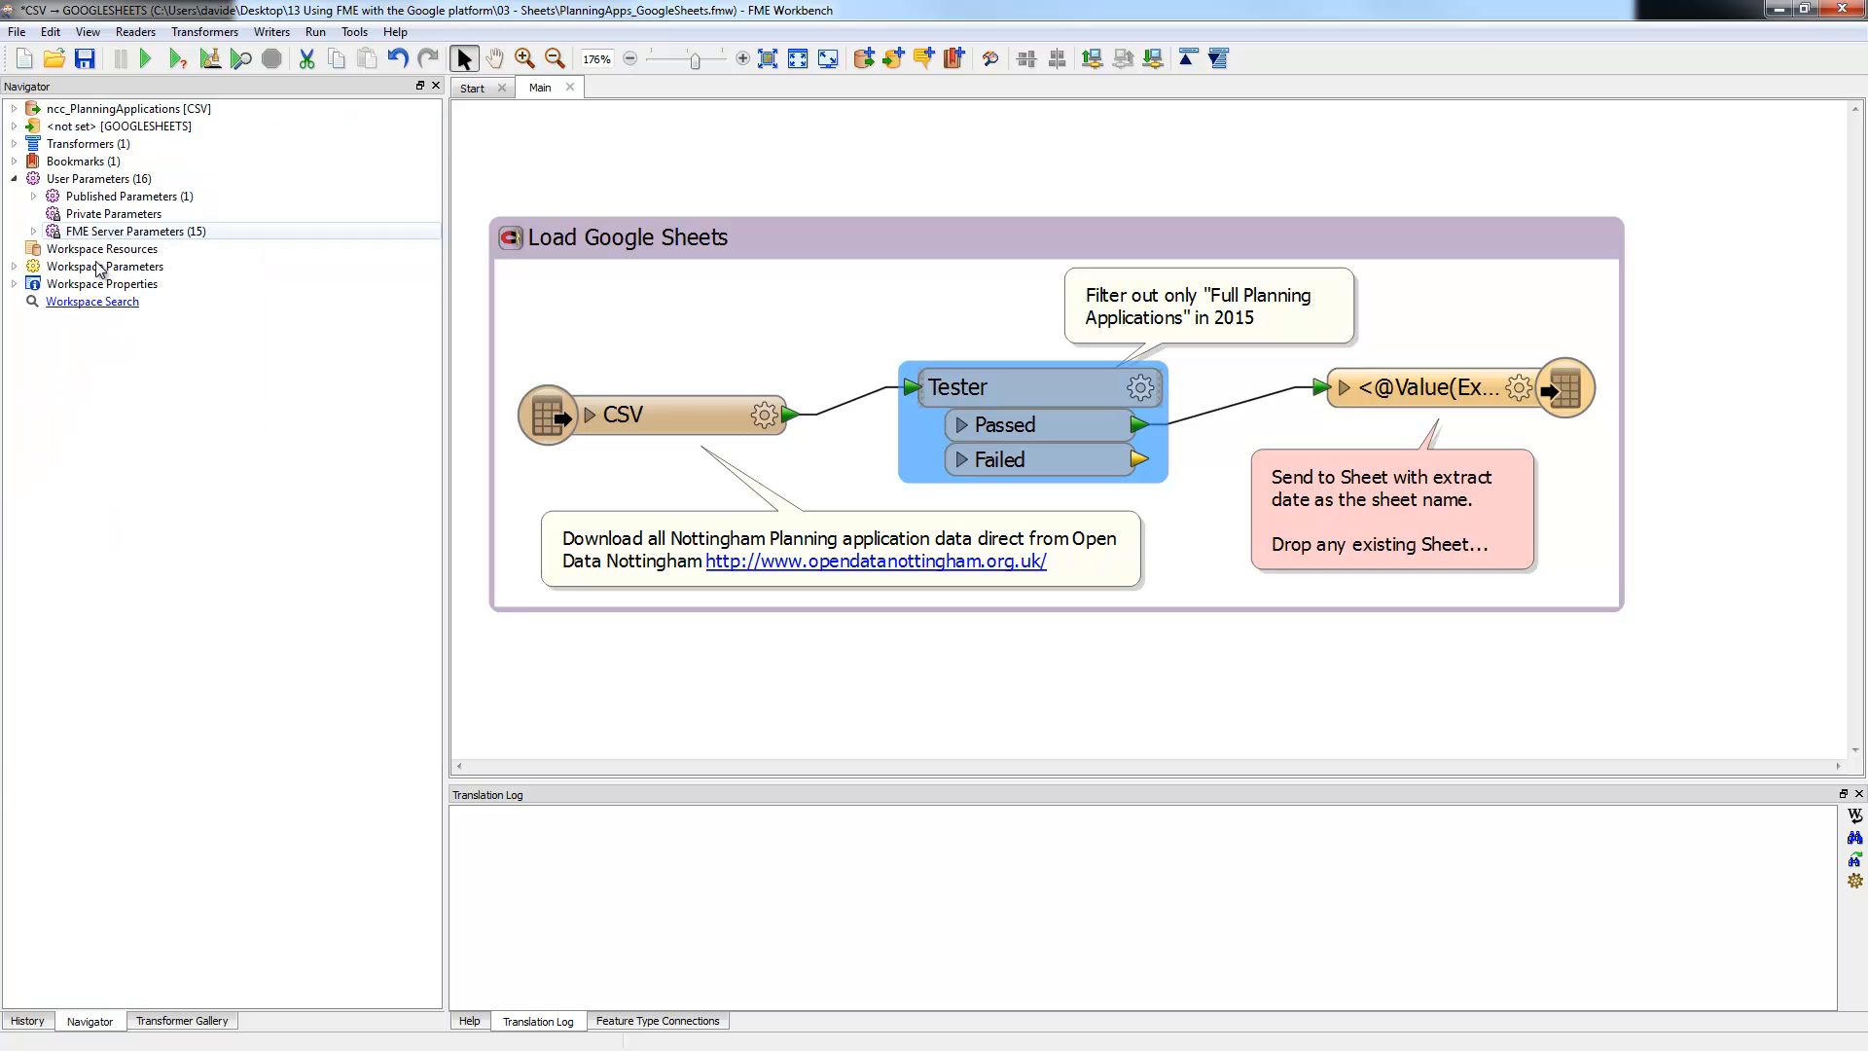
left_click(13, 127)
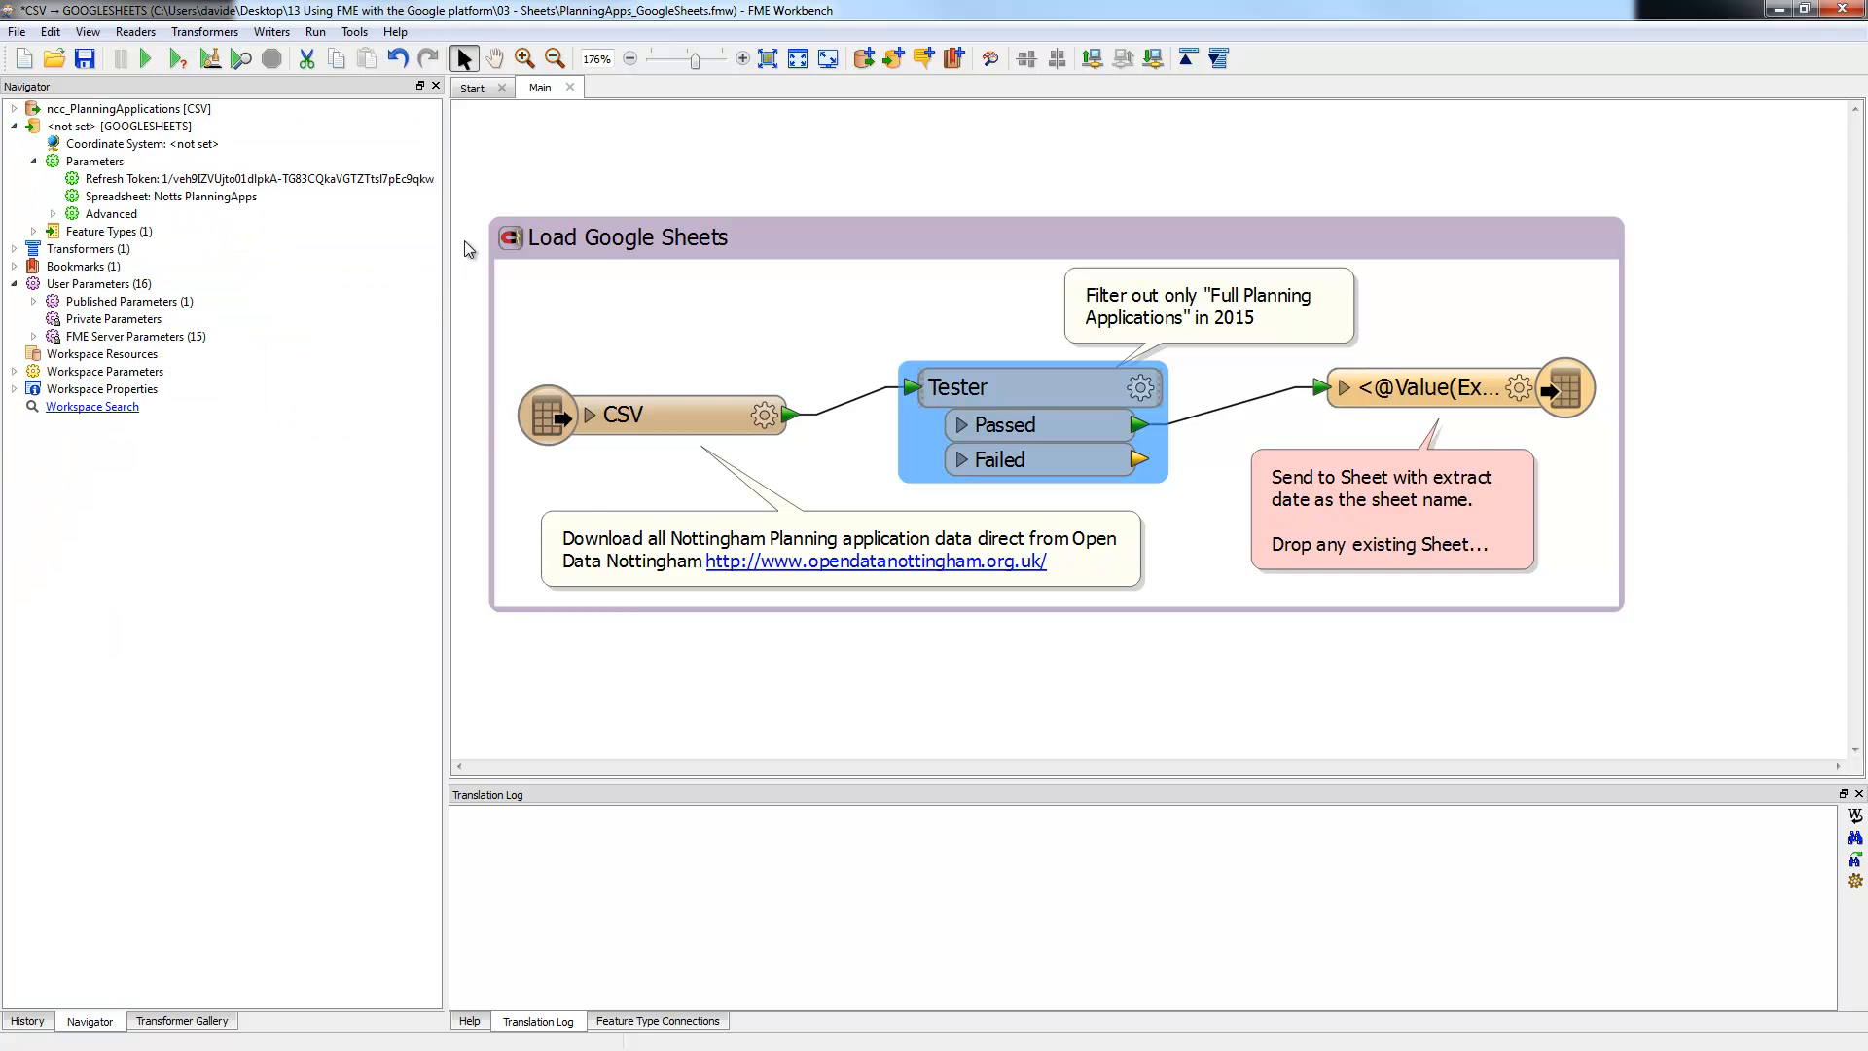
left_click_drag(447, 241, 708, 241)
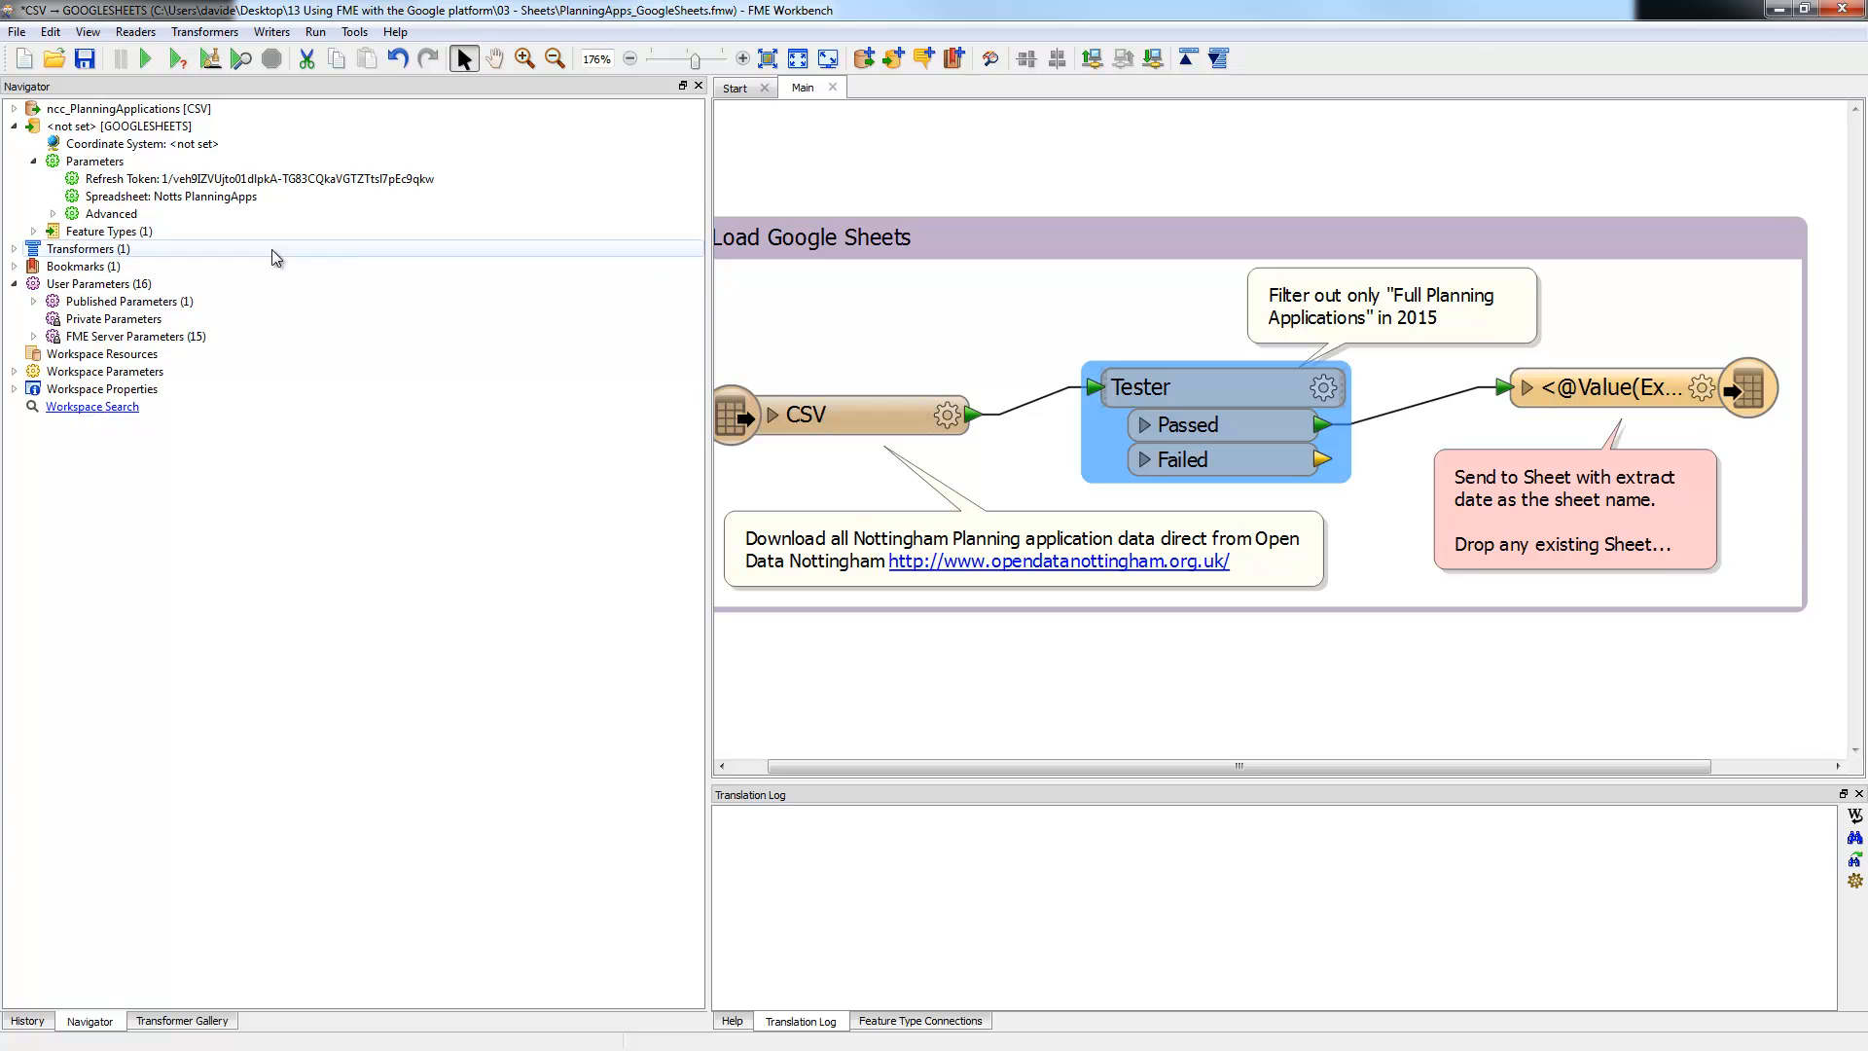
left_click(117, 198)
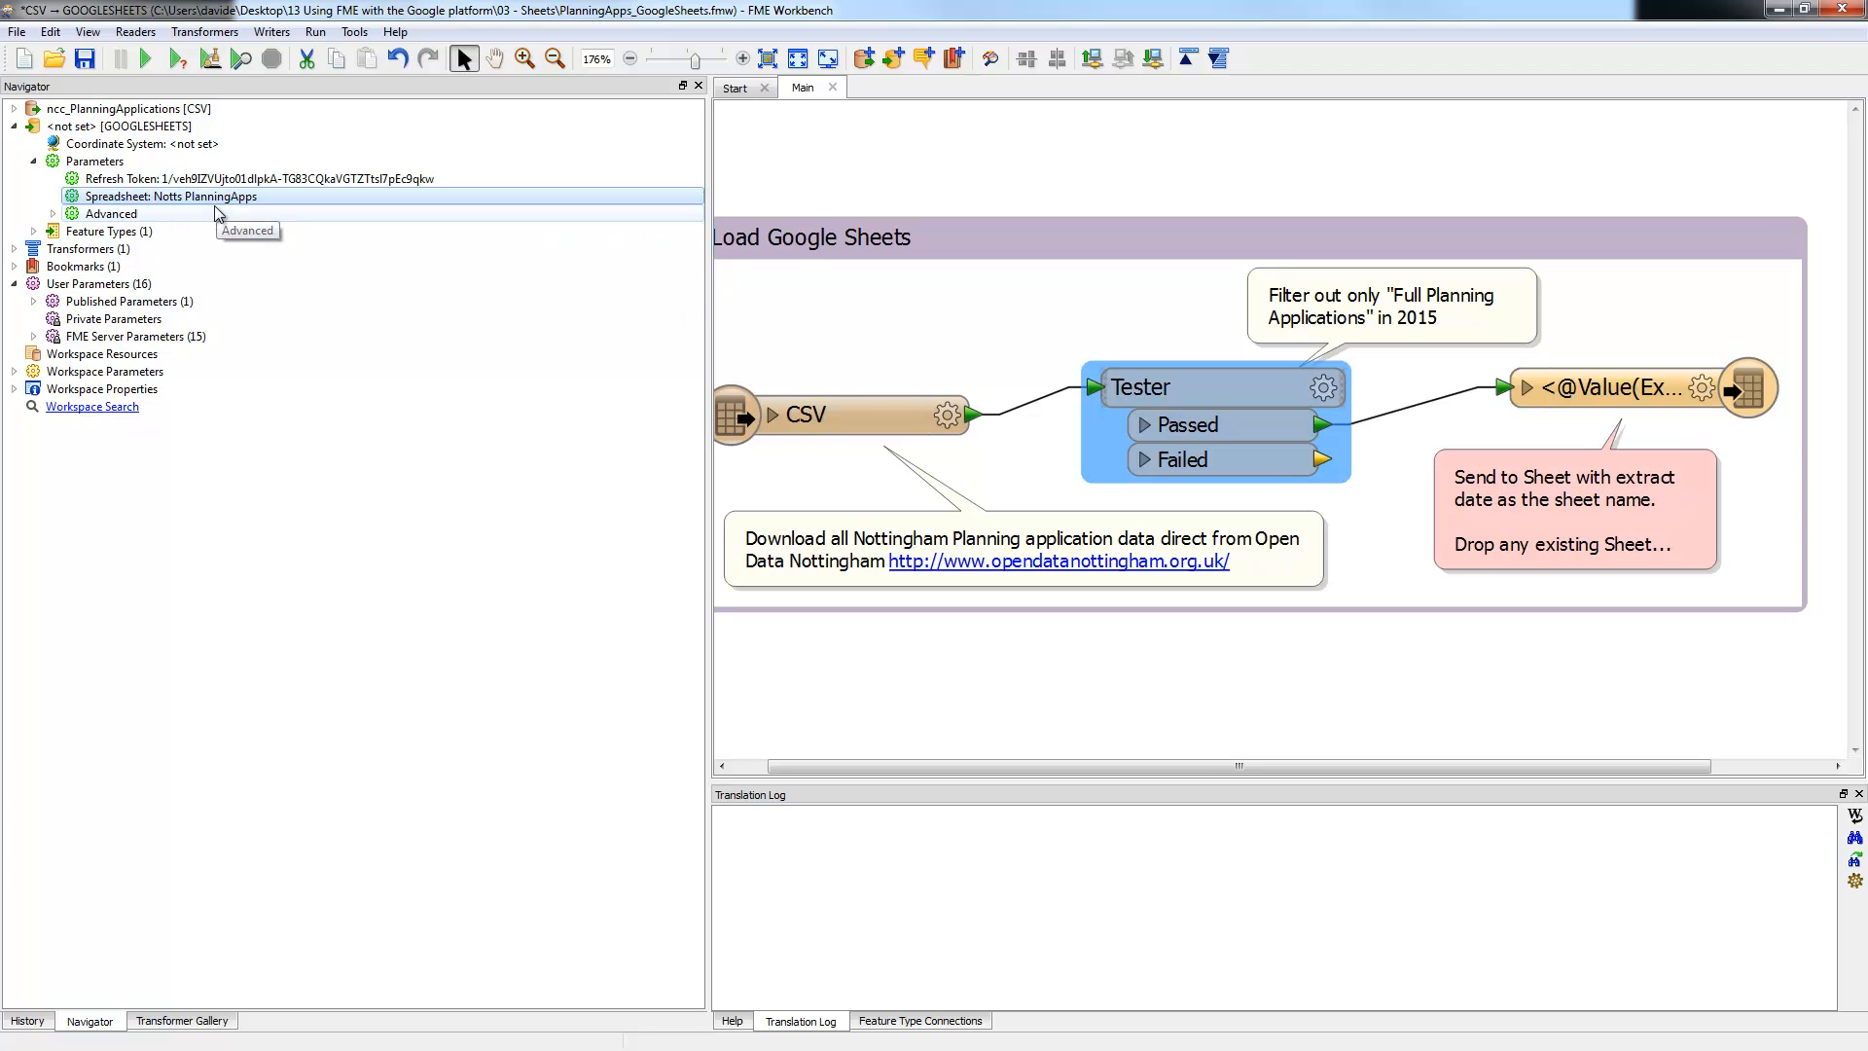
Step: Expand the writer's Advanced settings, Feature Types, CSV and its 33 attributes
left_click(52, 213)
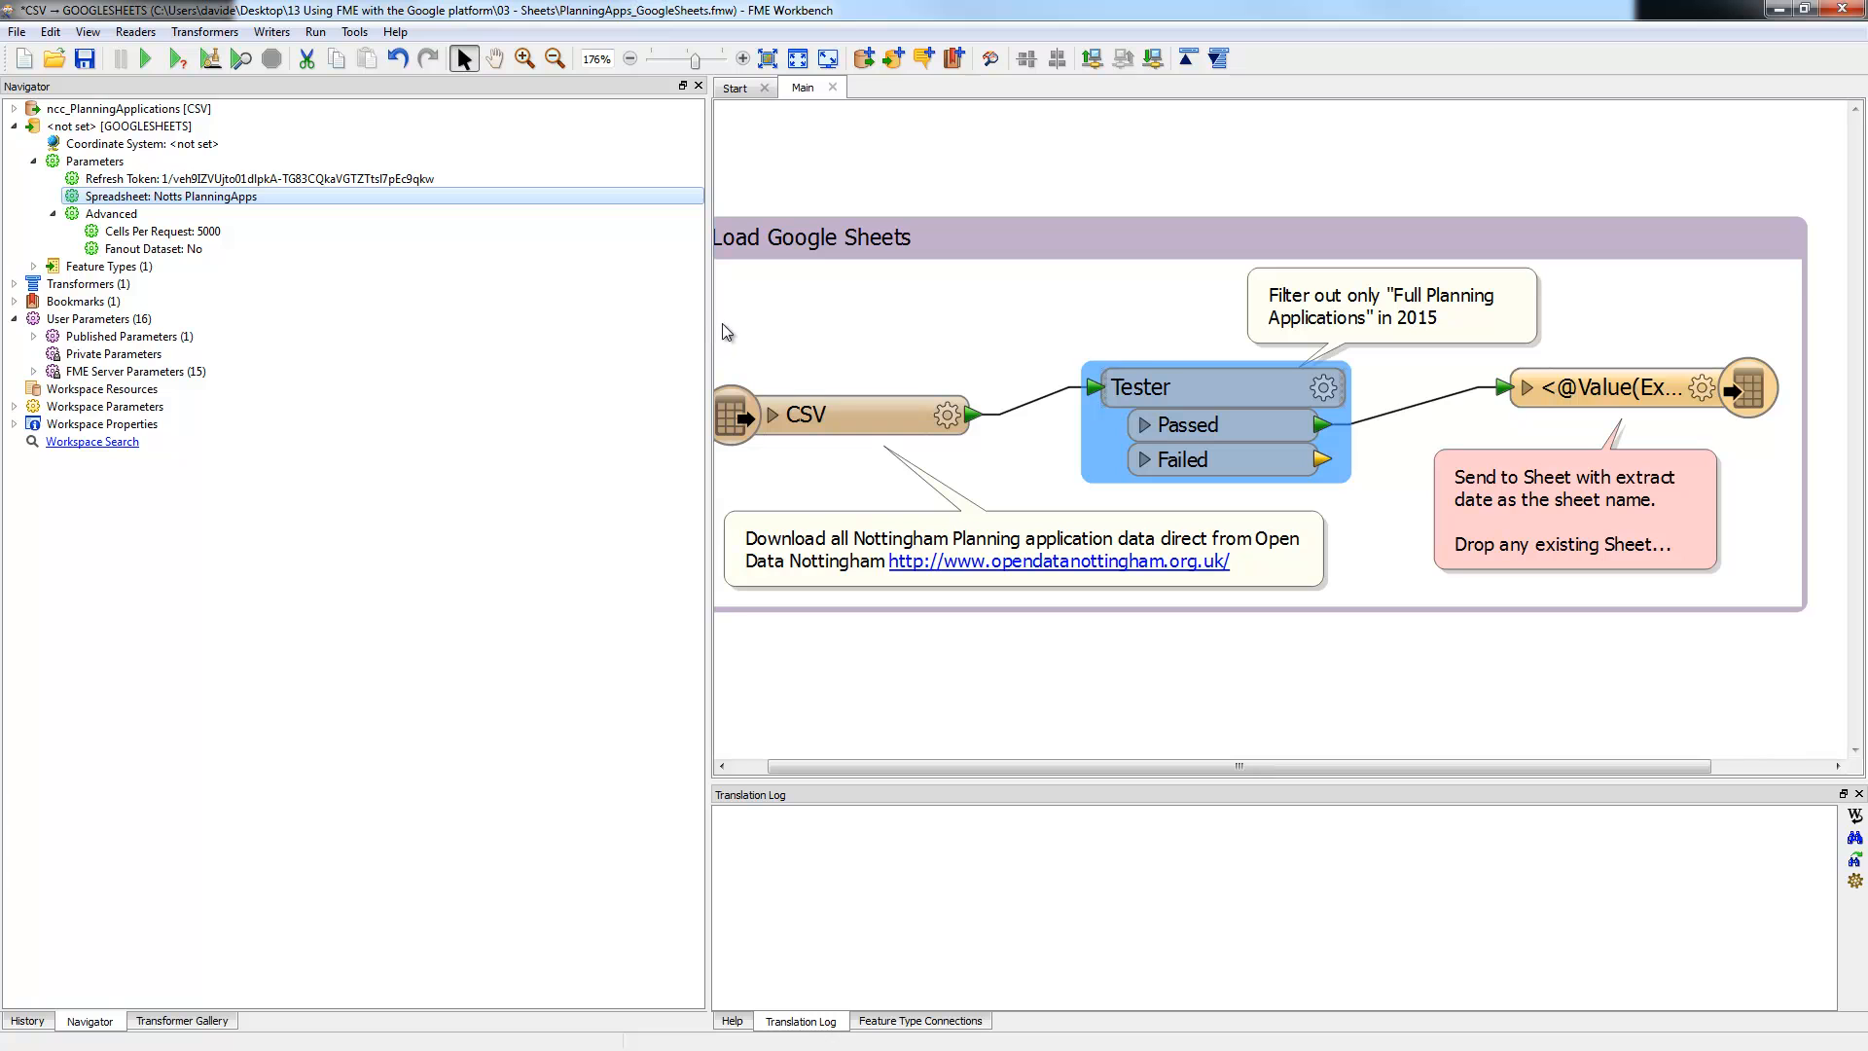
left_click(34, 266)
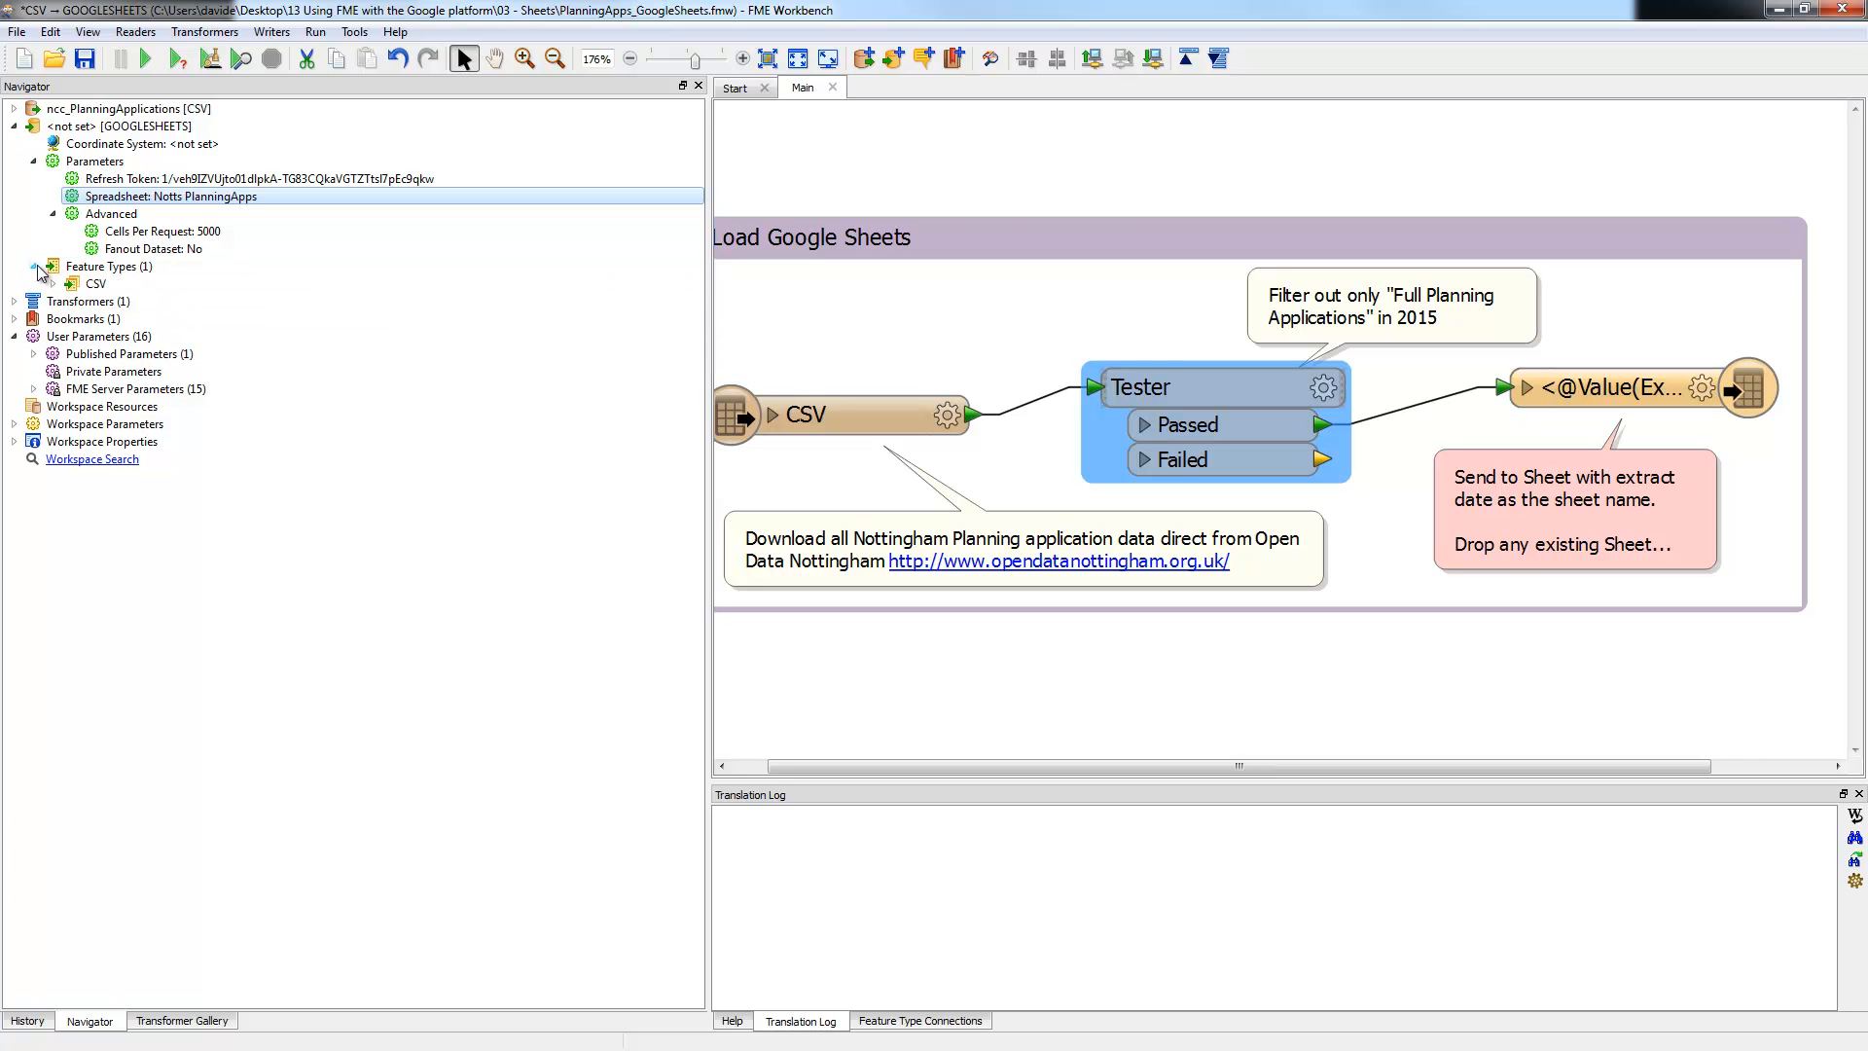
left_click(78, 282)
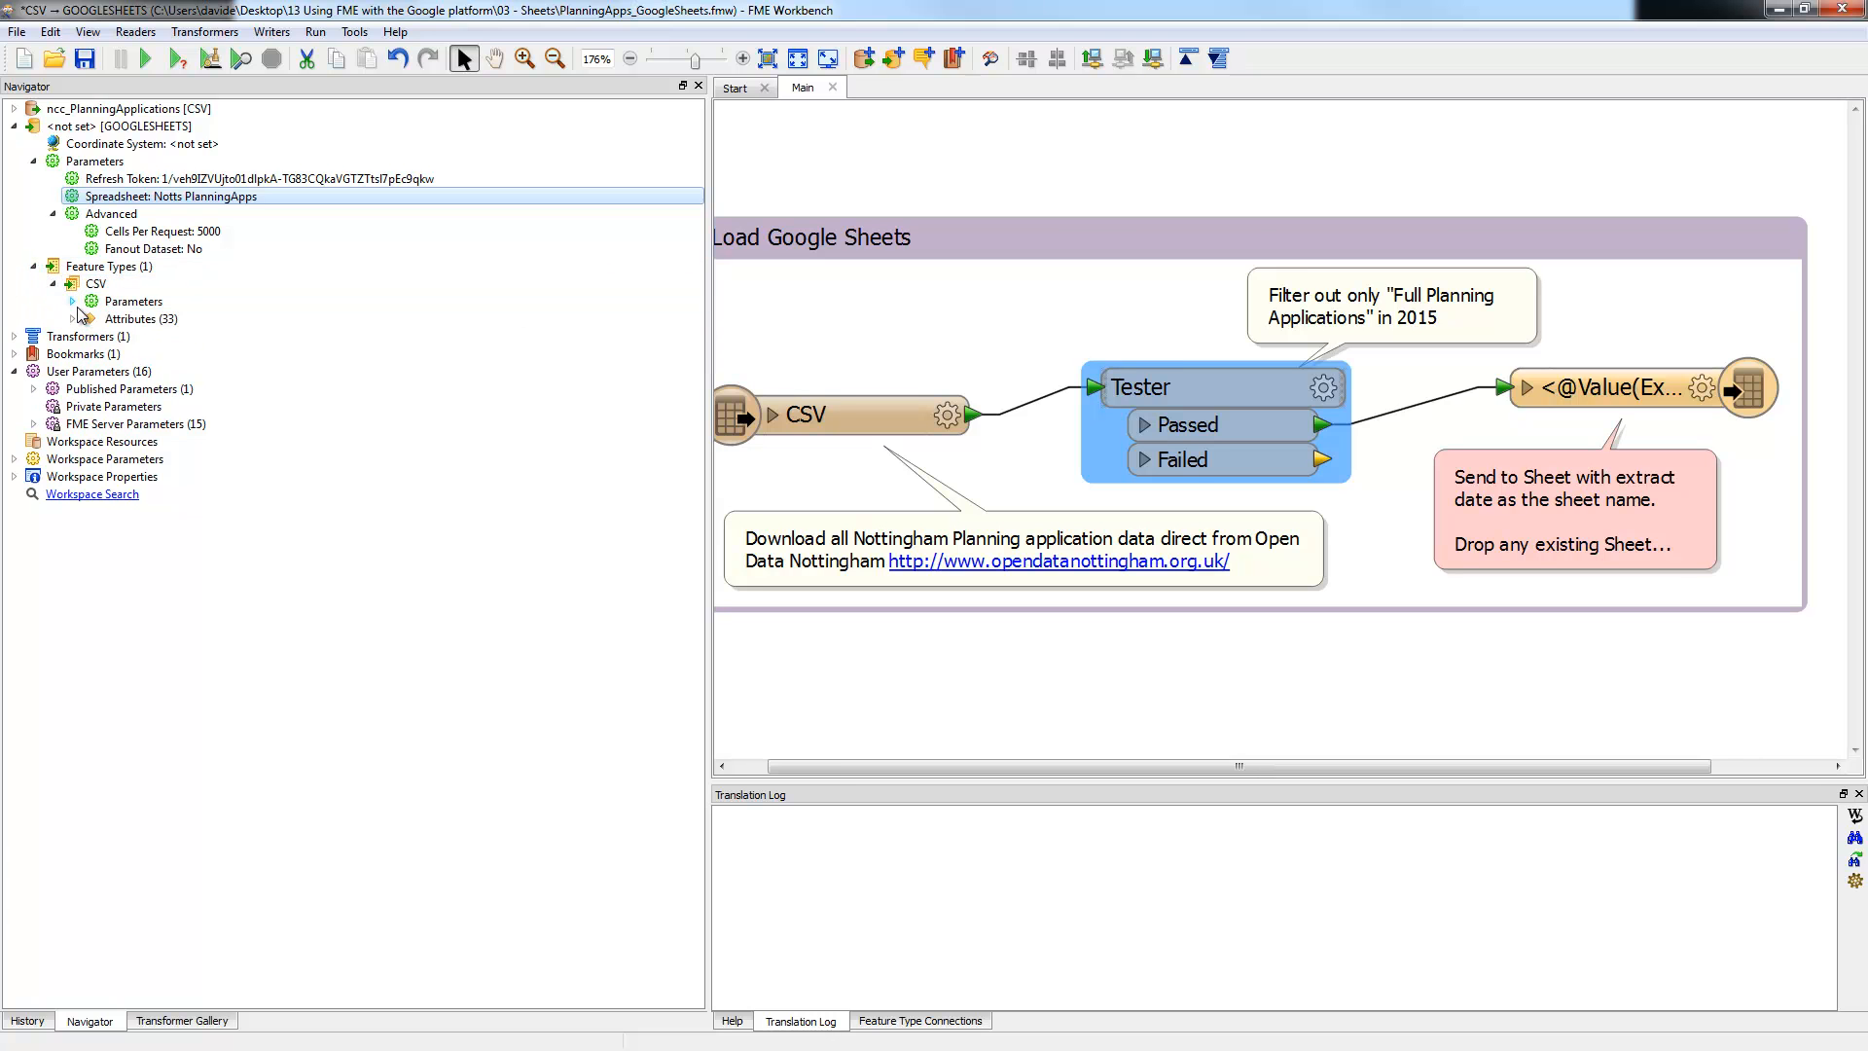
left_click(74, 318)
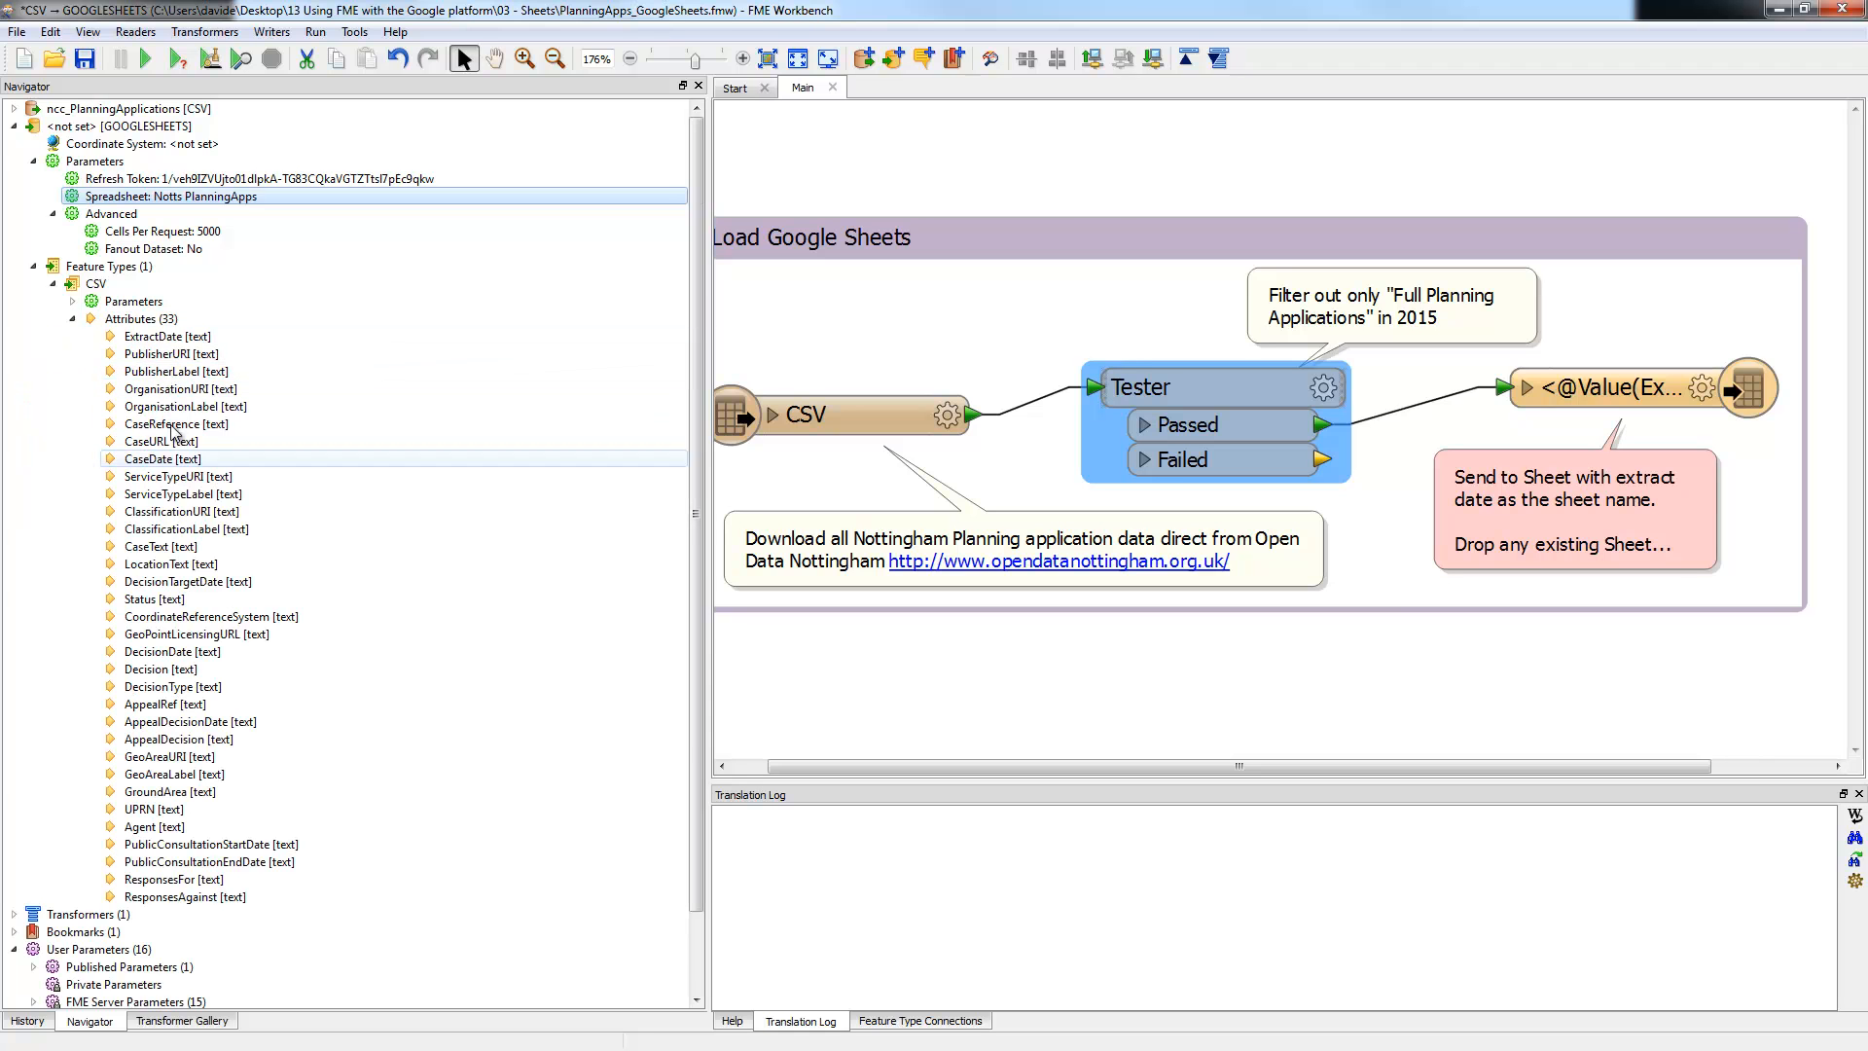
double_click(1688, 399)
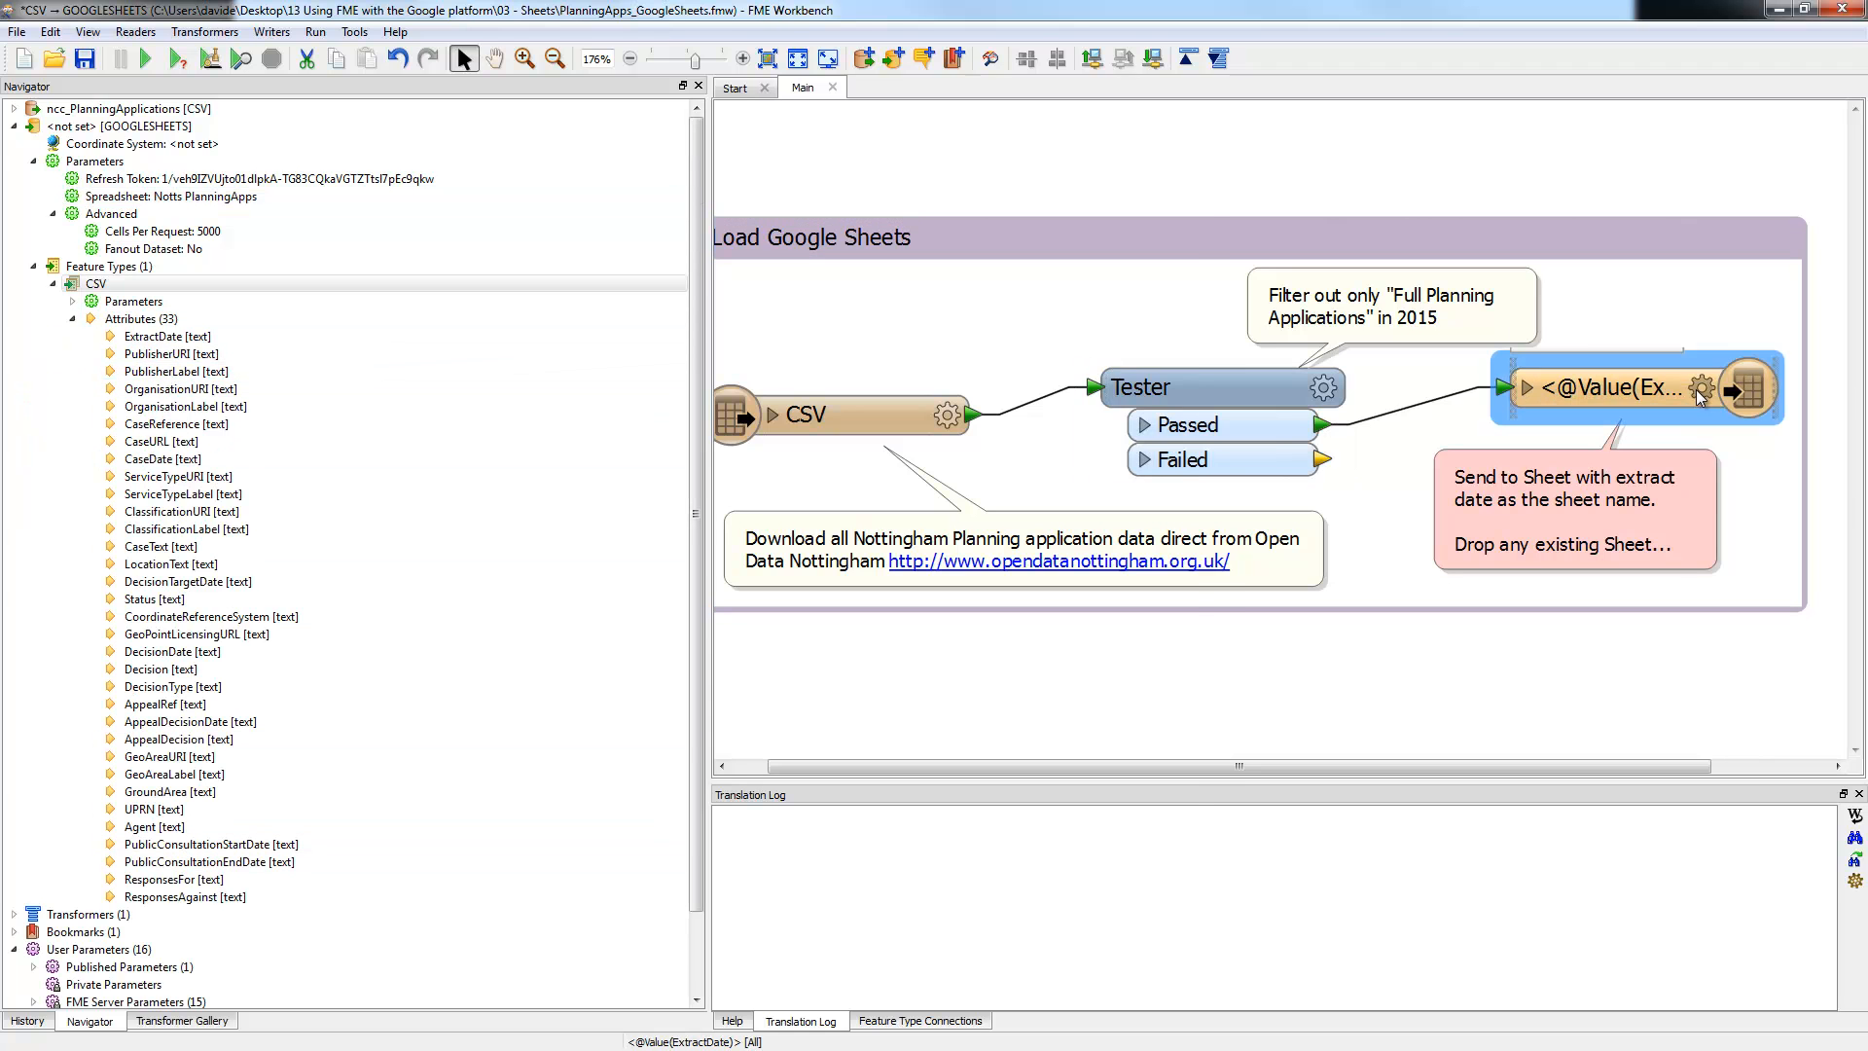
left_click(844, 212)
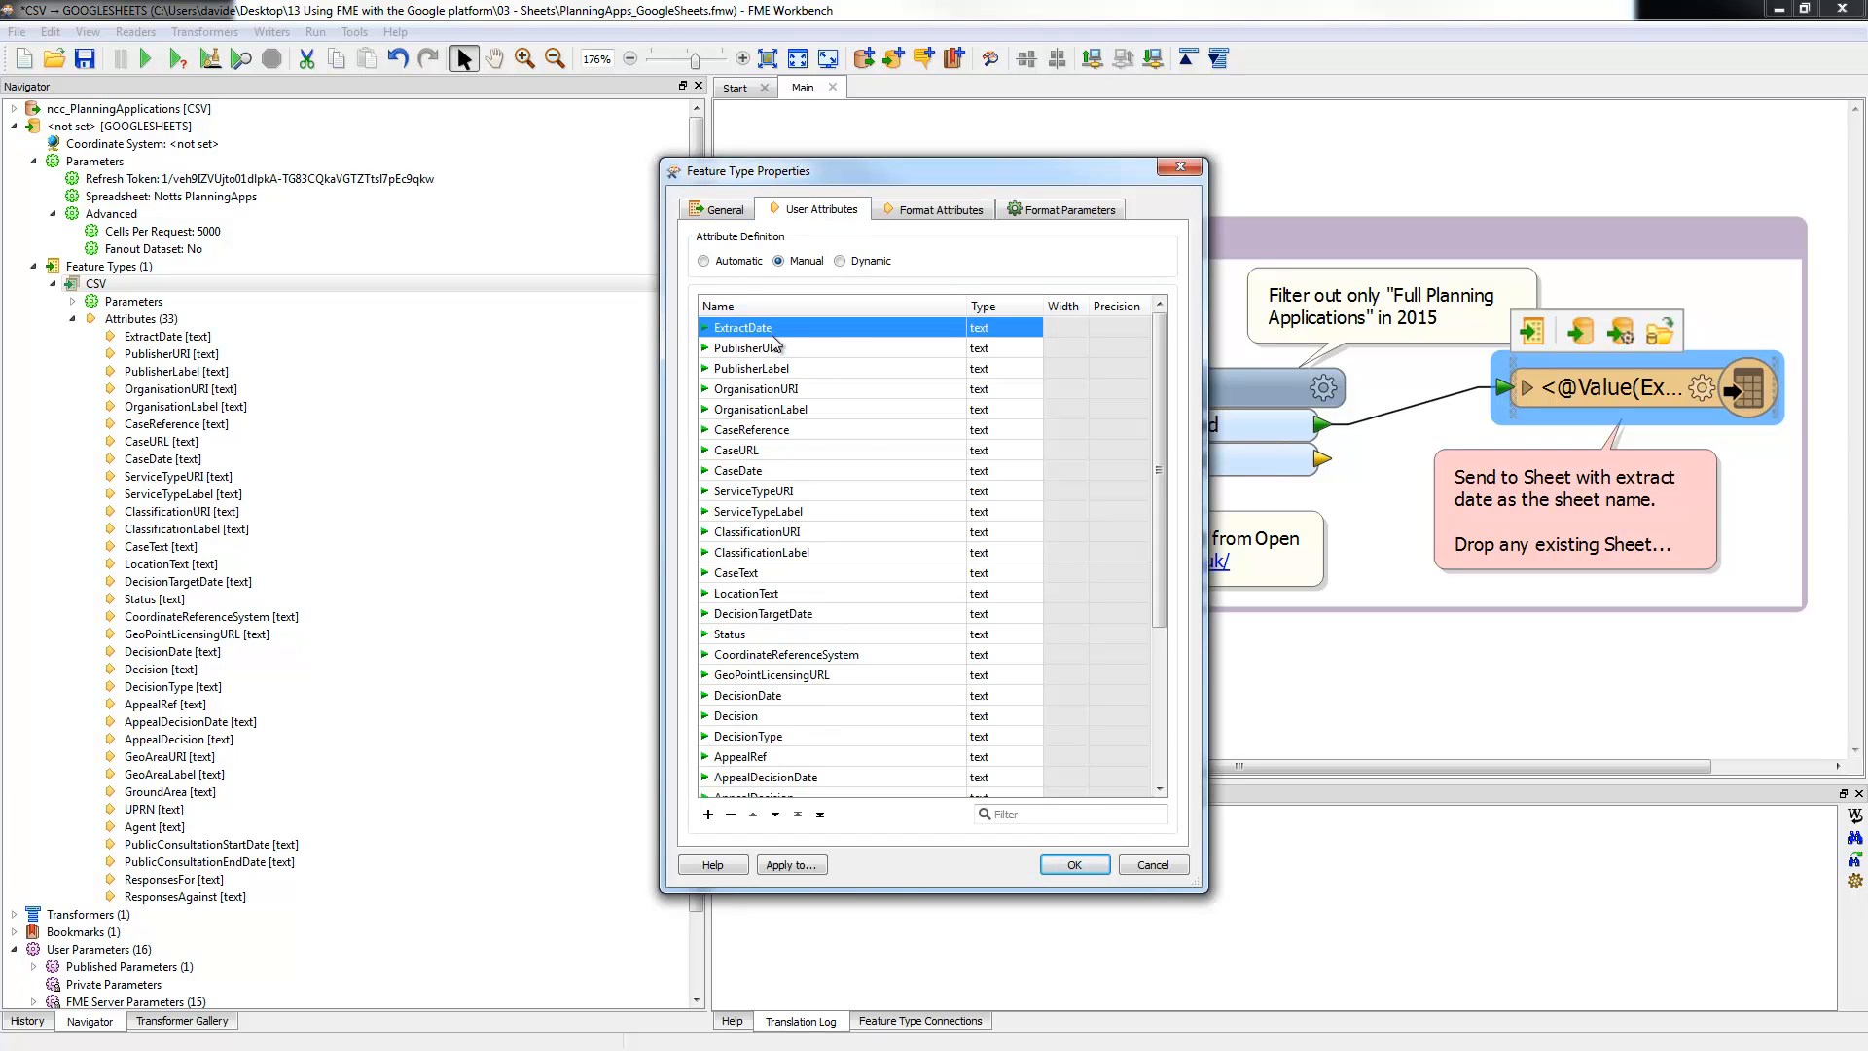
left_click(717, 210)
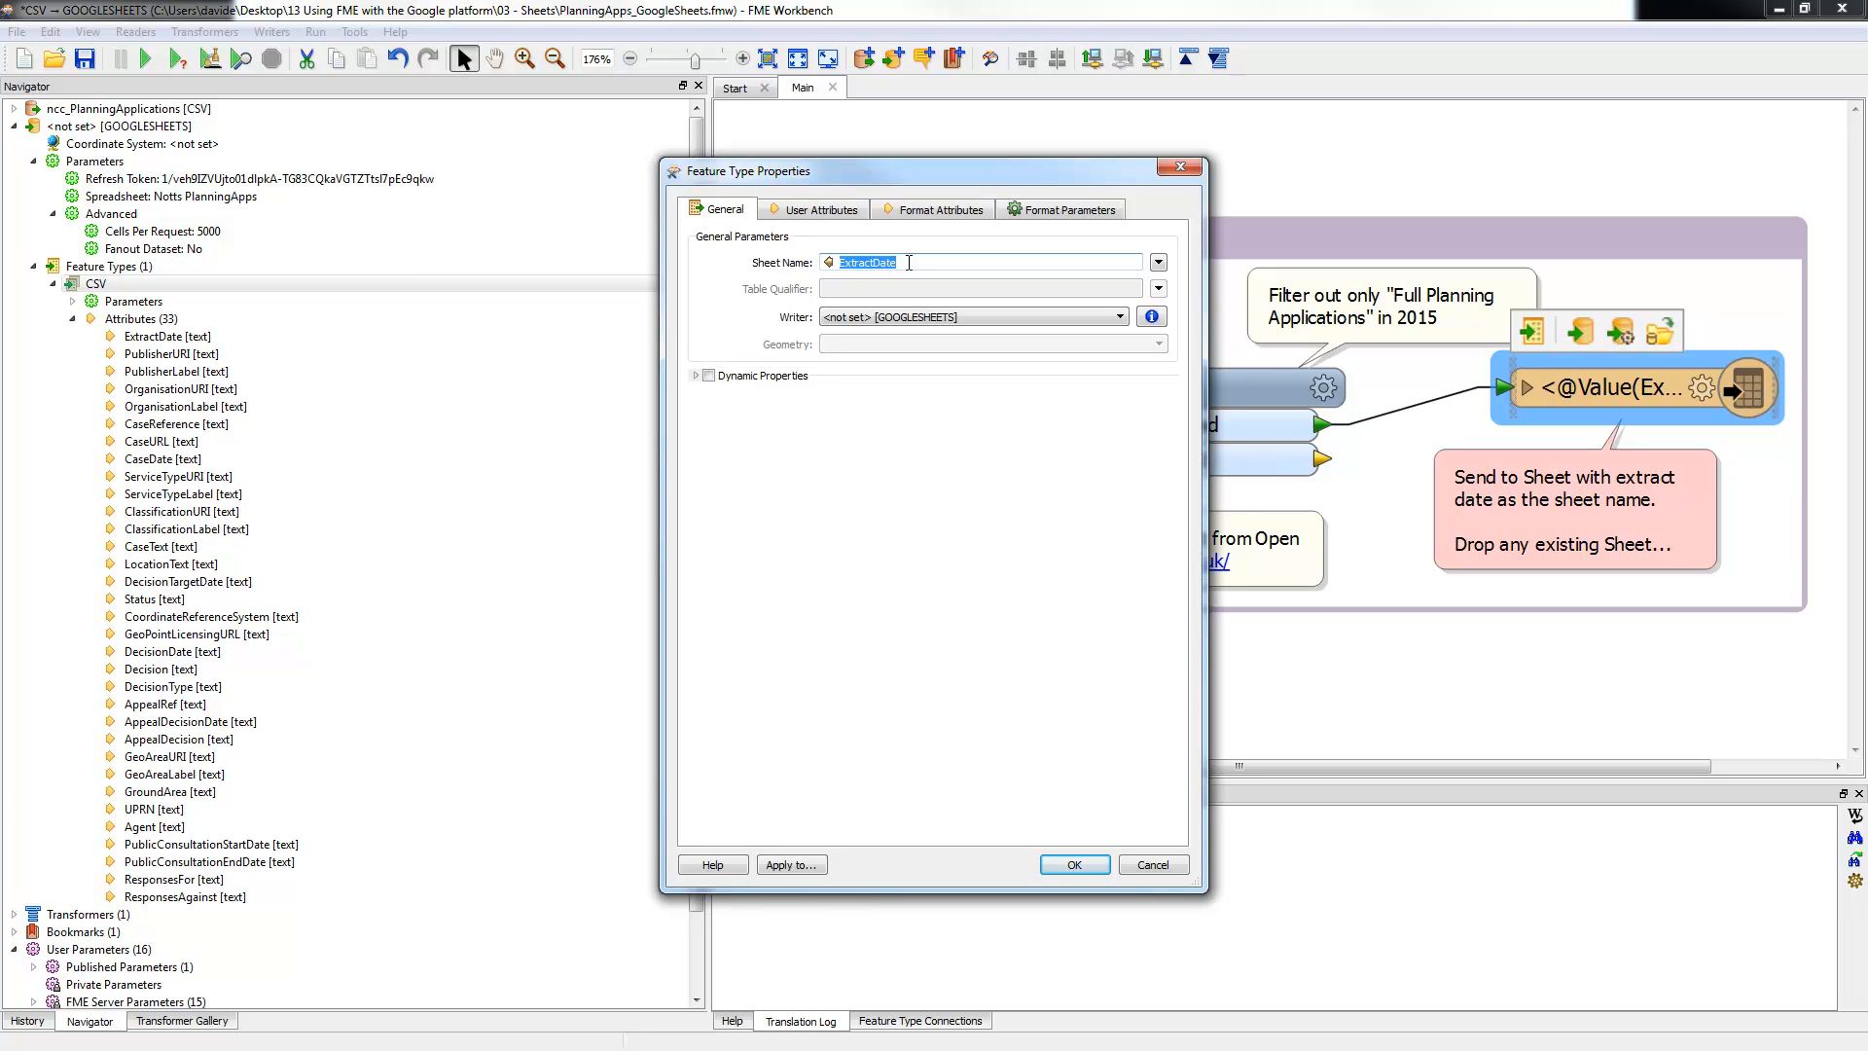
left_click(1143, 863)
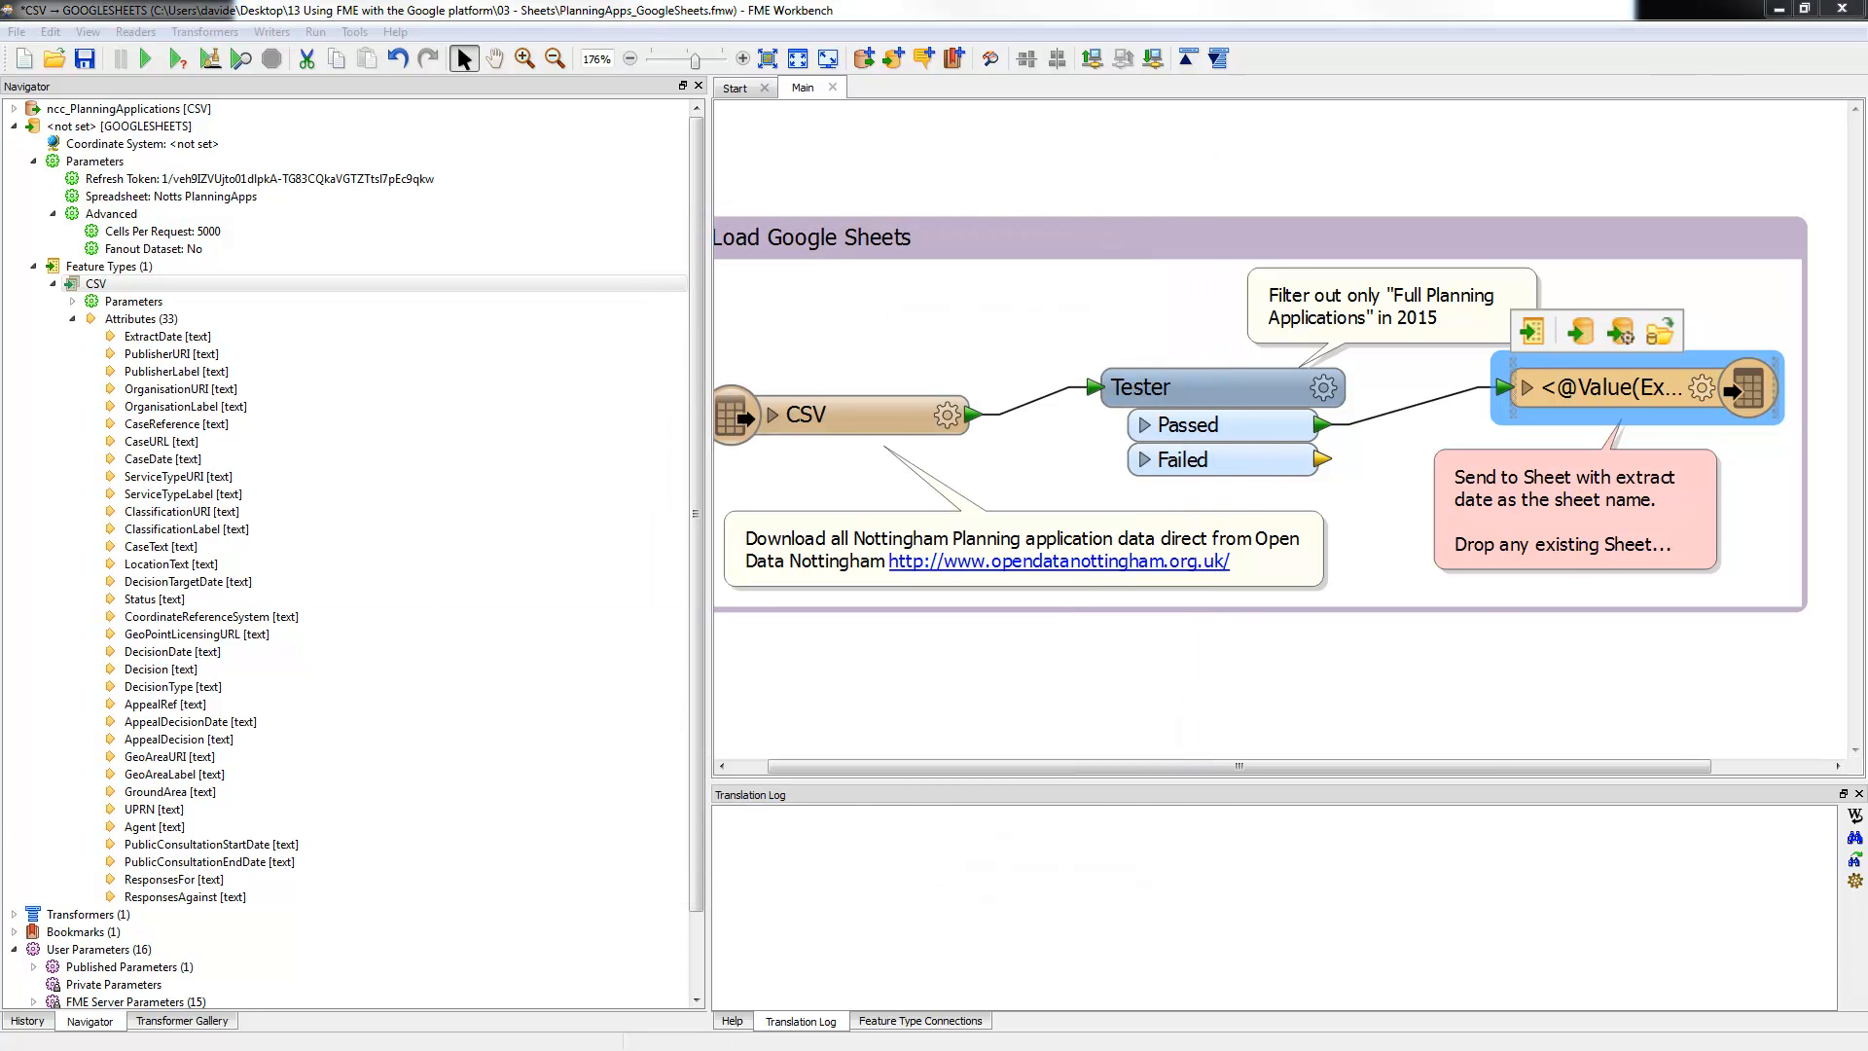
key("alt+Tab")
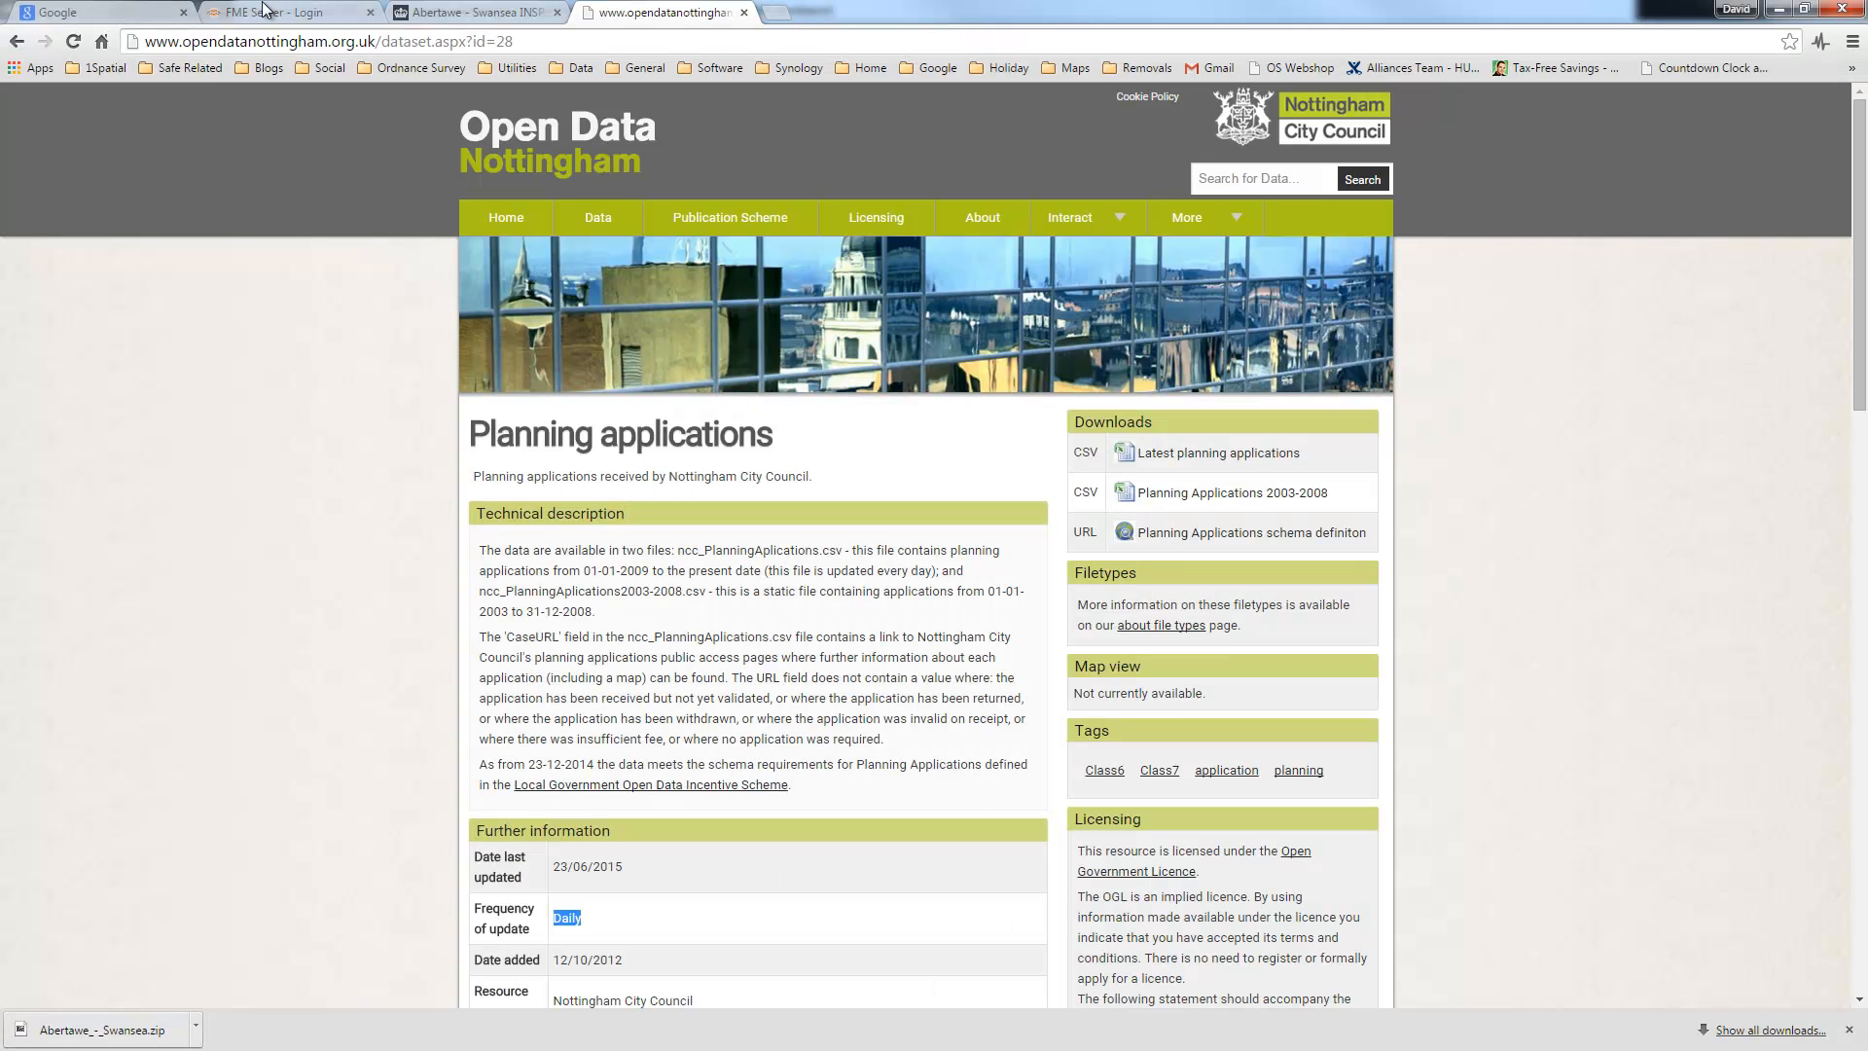
Step: Open Google Sheets from the Google apps grid and shrink the browser to sit beside Workbench
left_click(107, 11)
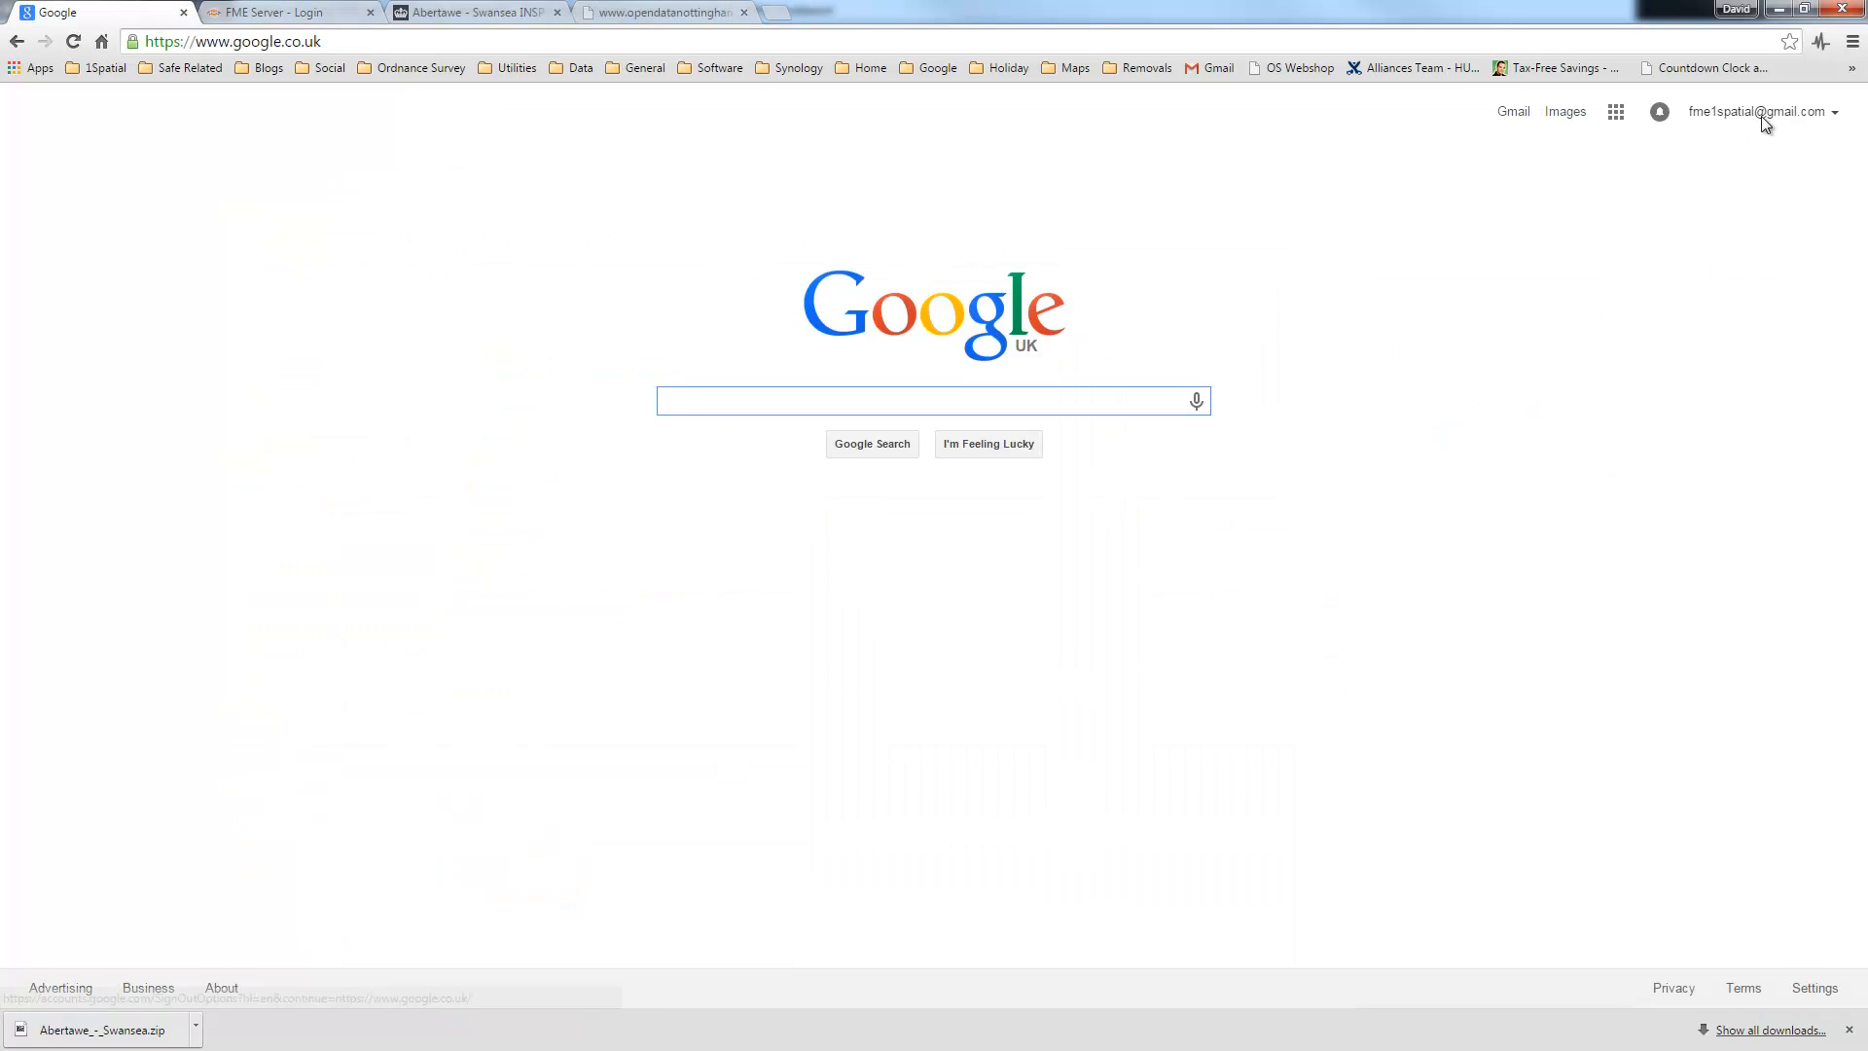
left_click(1621, 114)
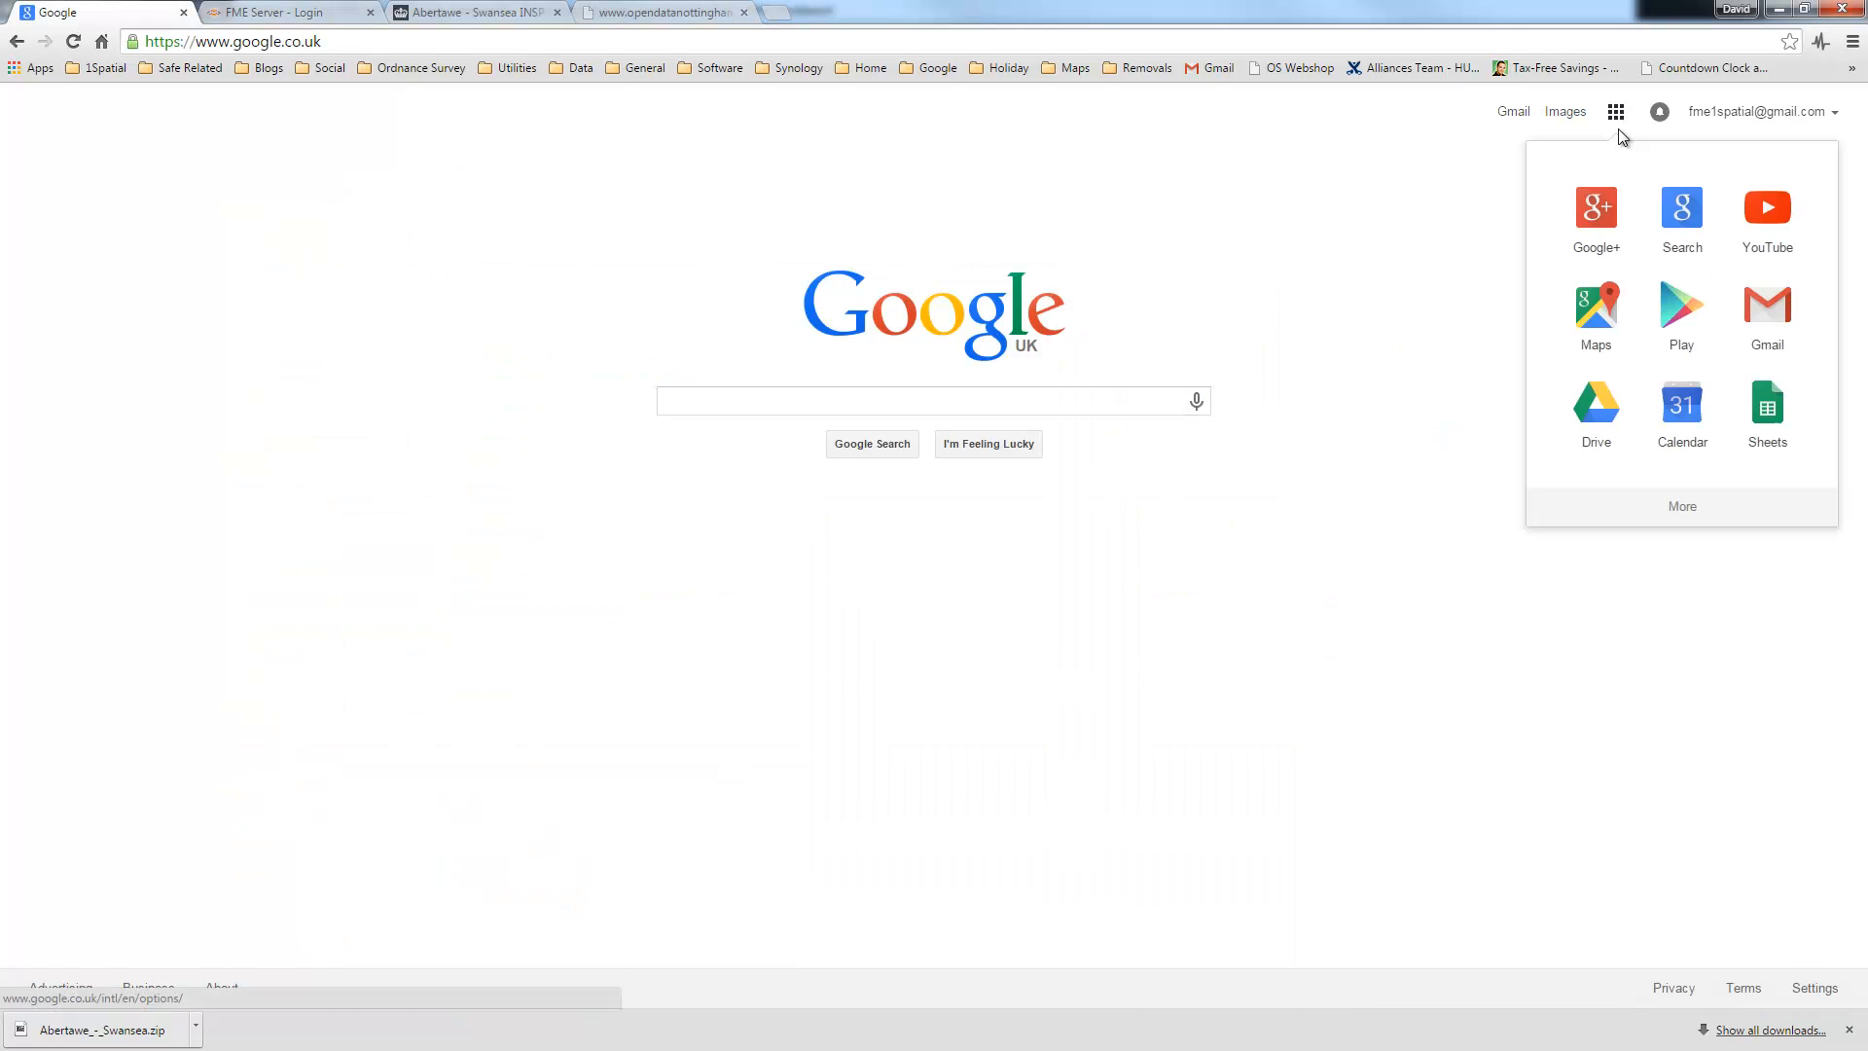
left_click(1770, 420)
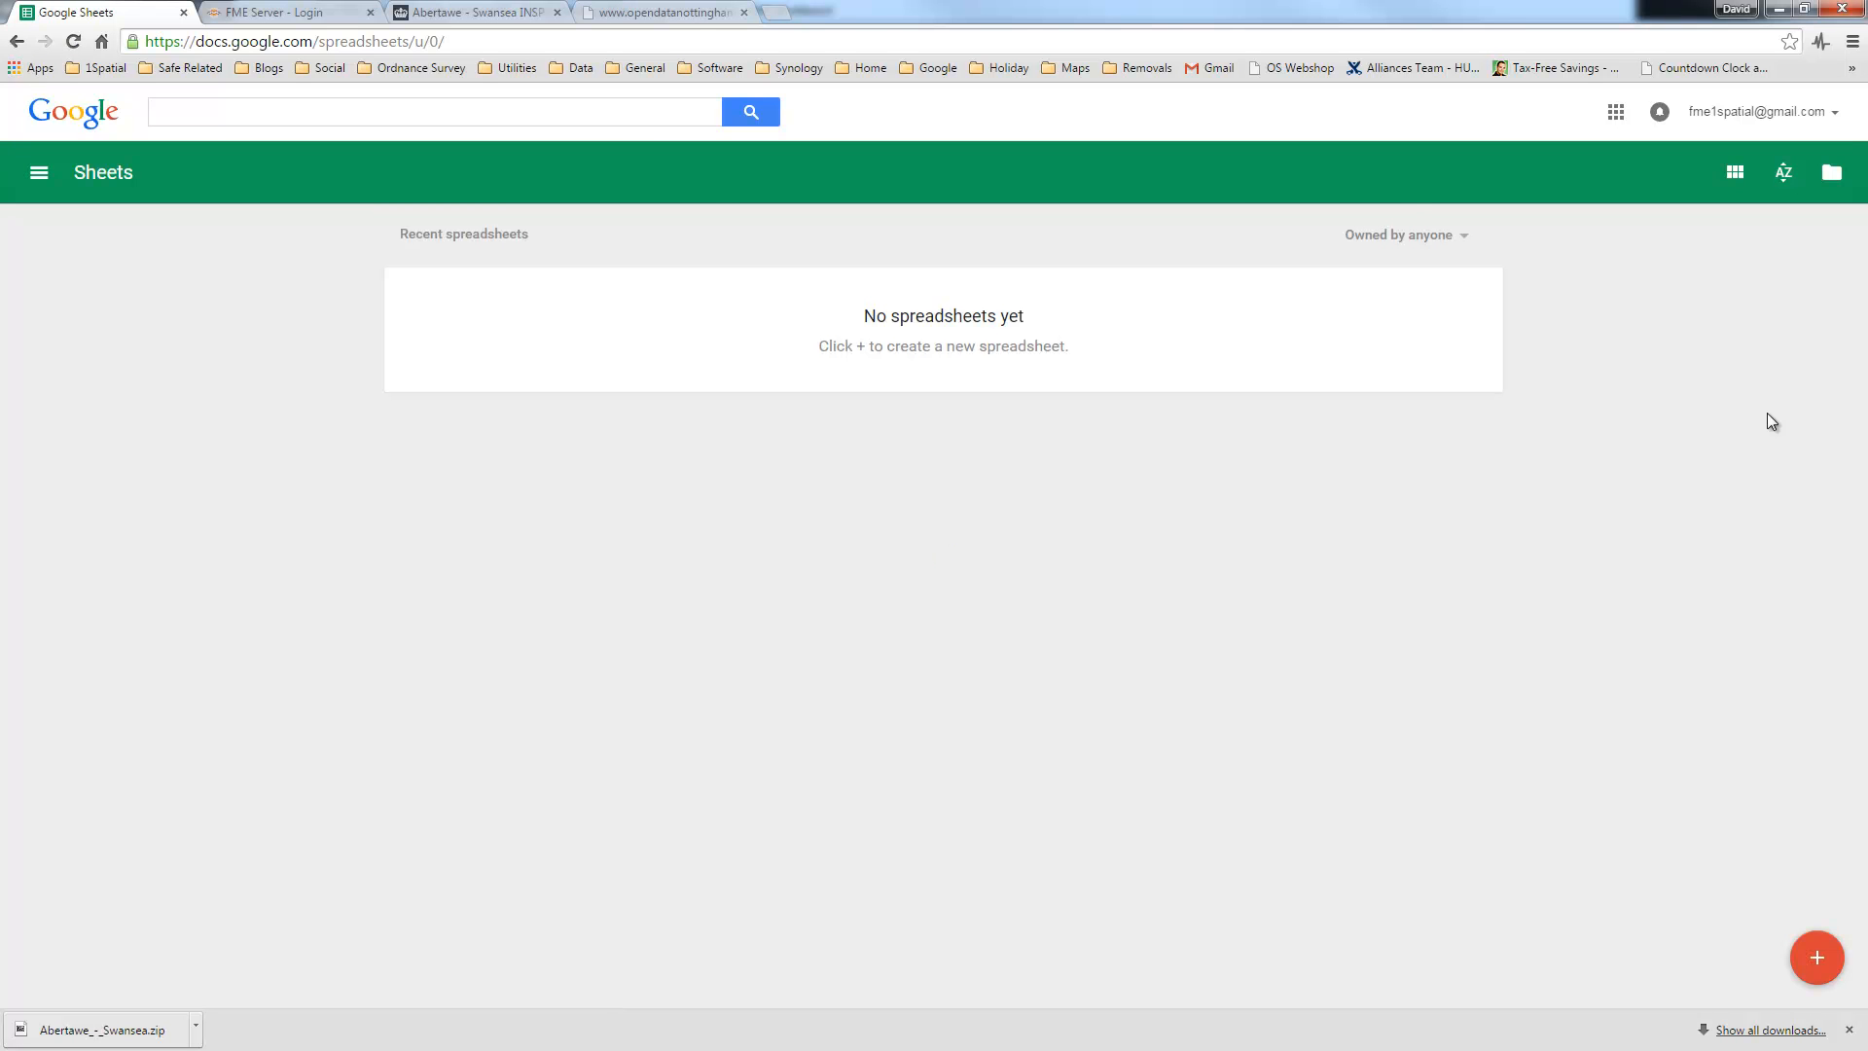
left_click_drag(1152, 14, 557, 204)
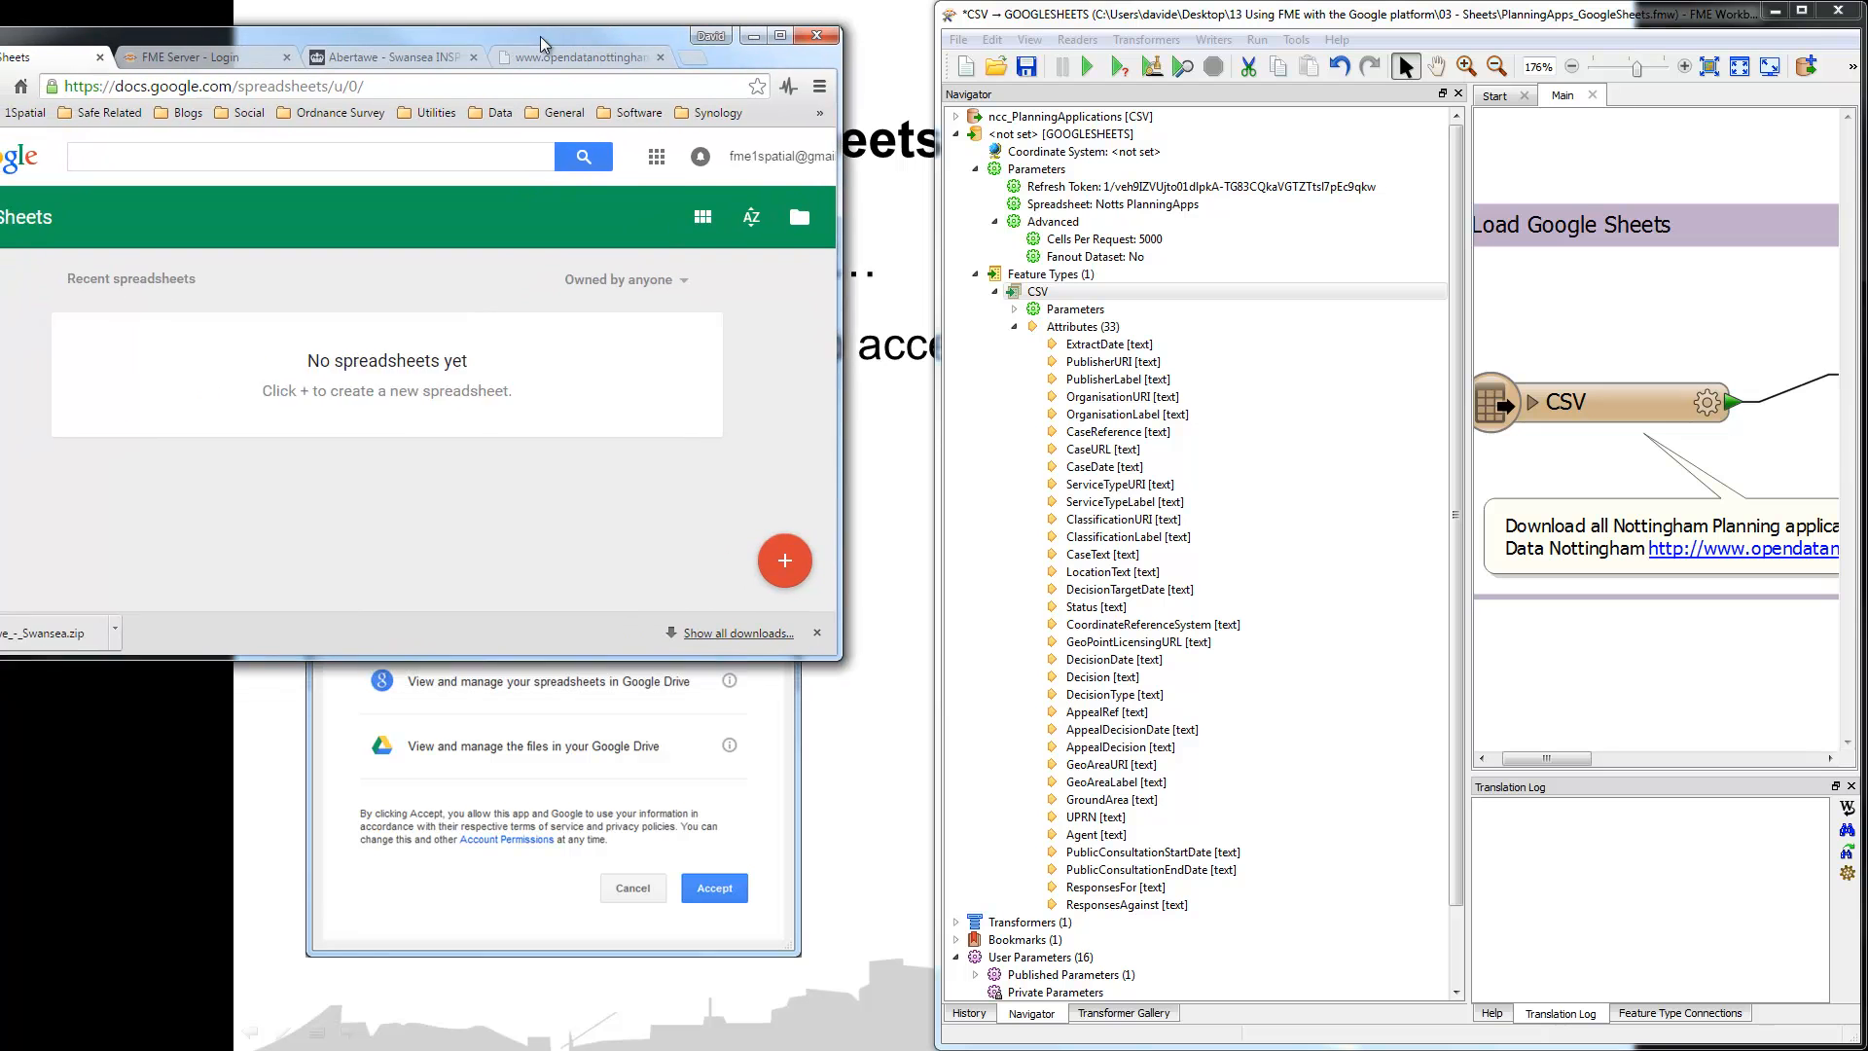
Step: Resize the browser and canvas, fit the workspace in view, and run the translation
left_click_drag(631, 647, 631, 935)
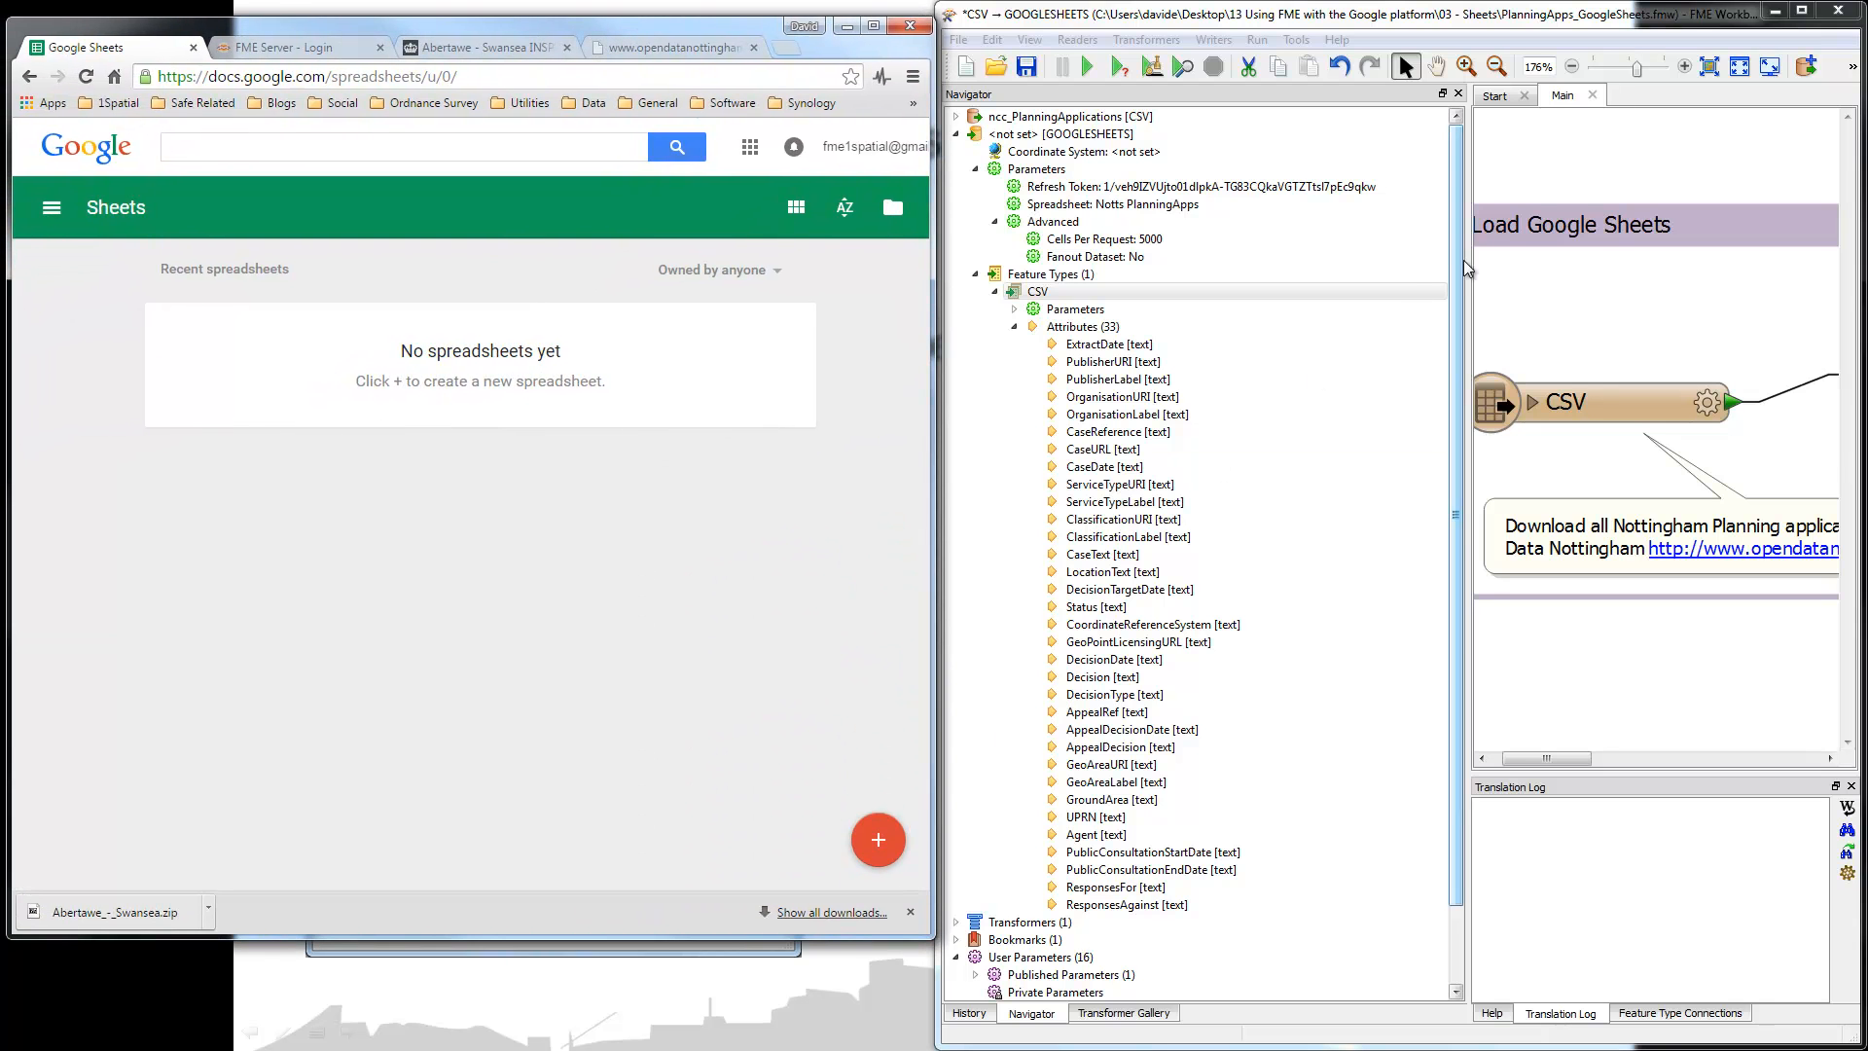
left_click_drag(1467, 268, 1197, 330)
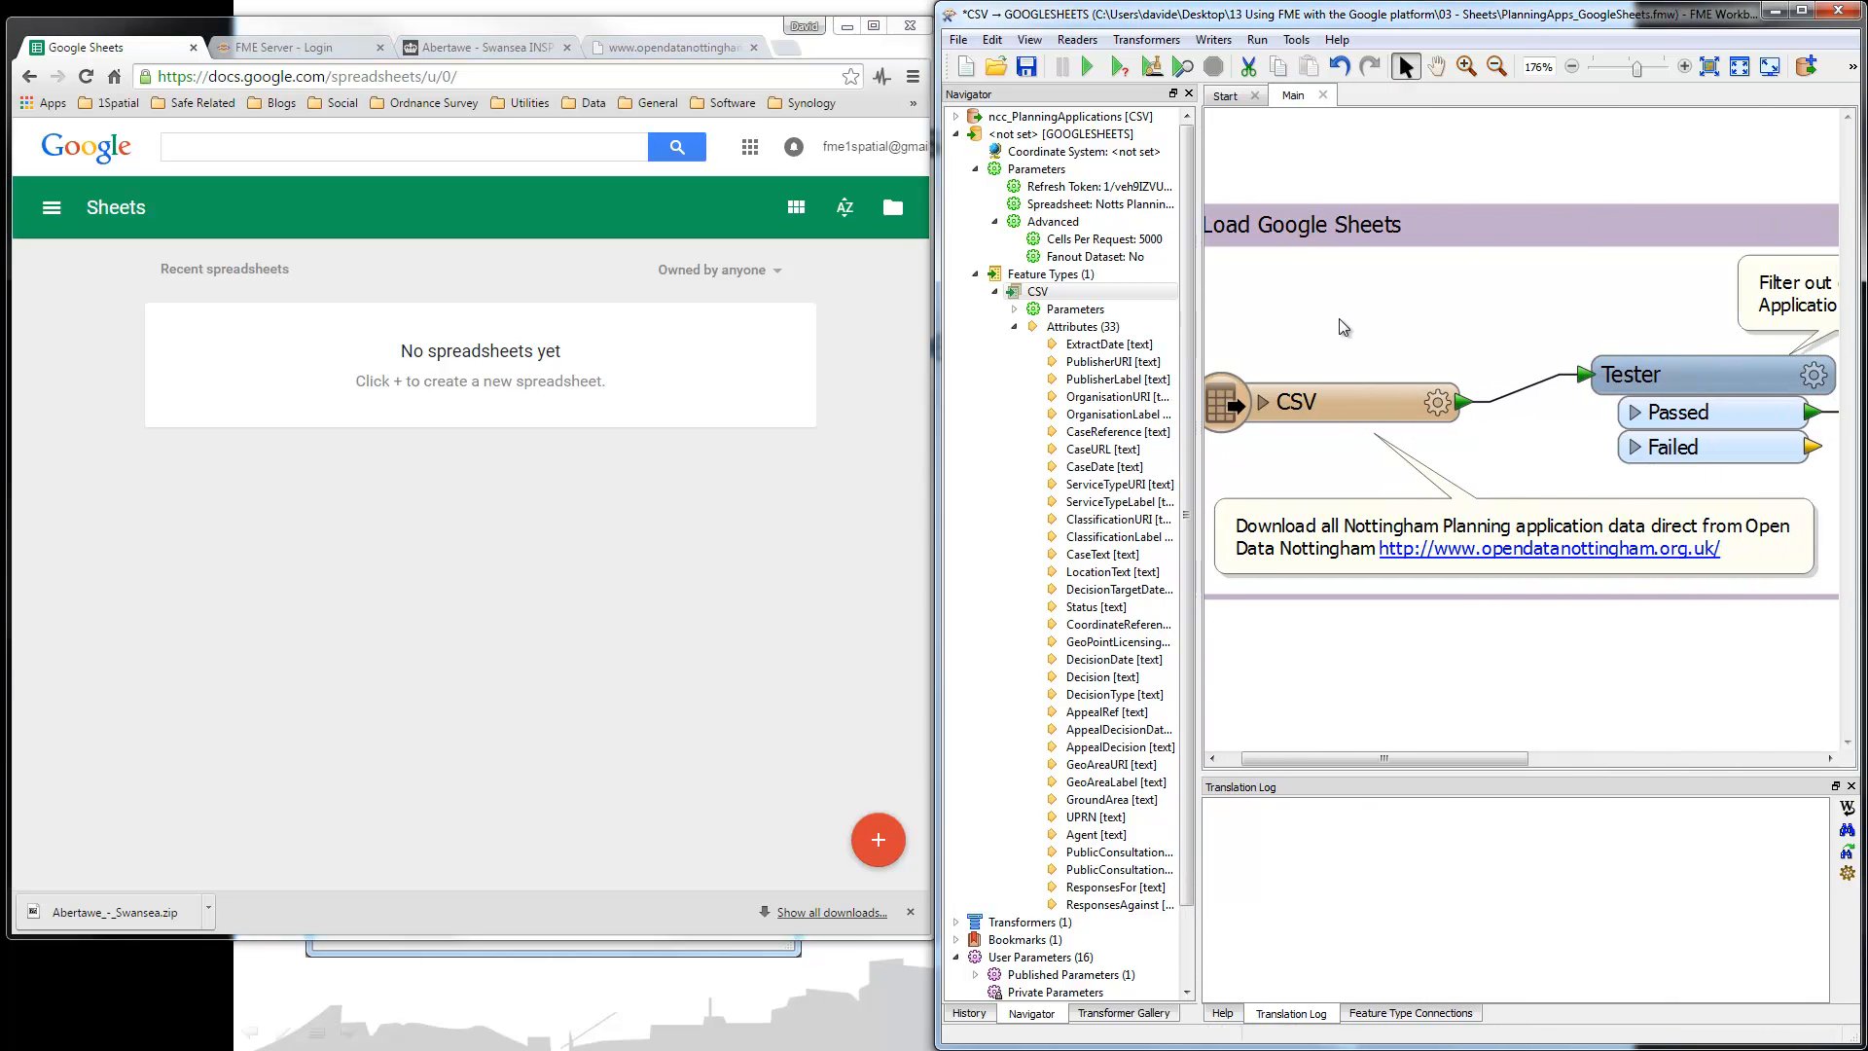
left_click(1709, 70)
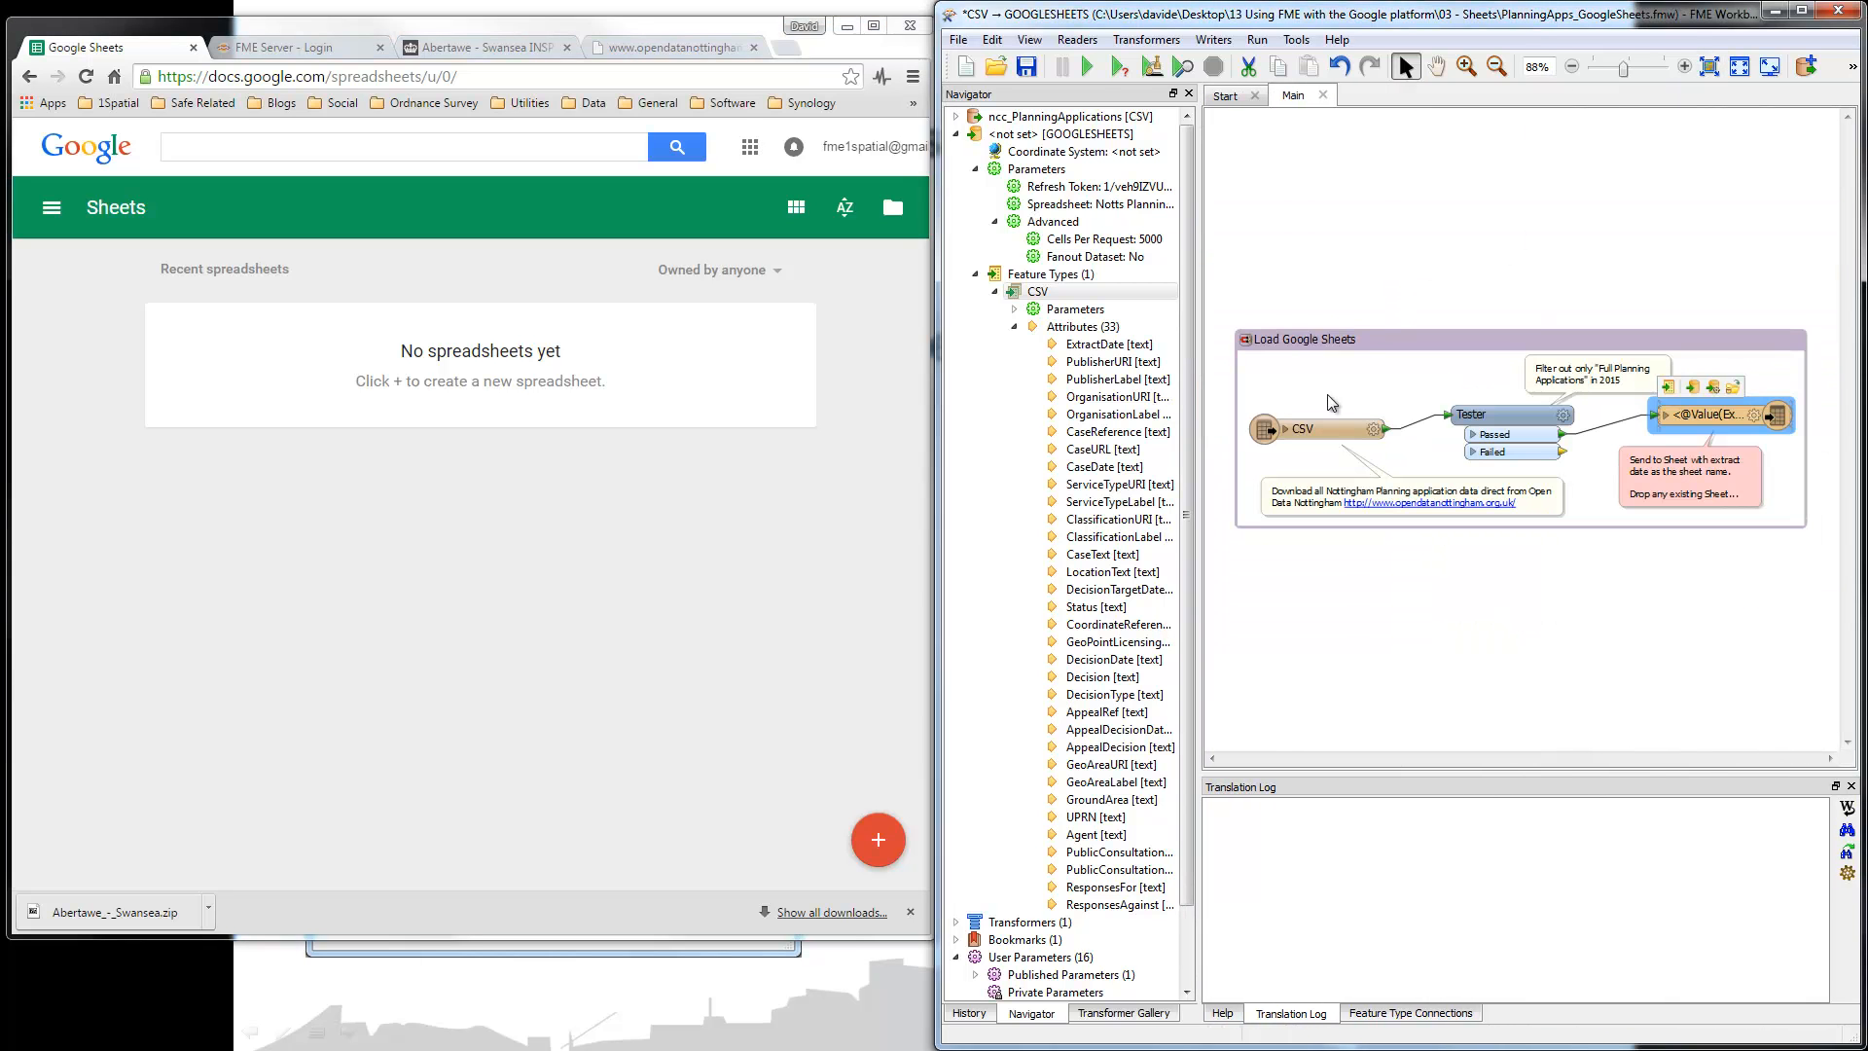
left_click(1088, 66)
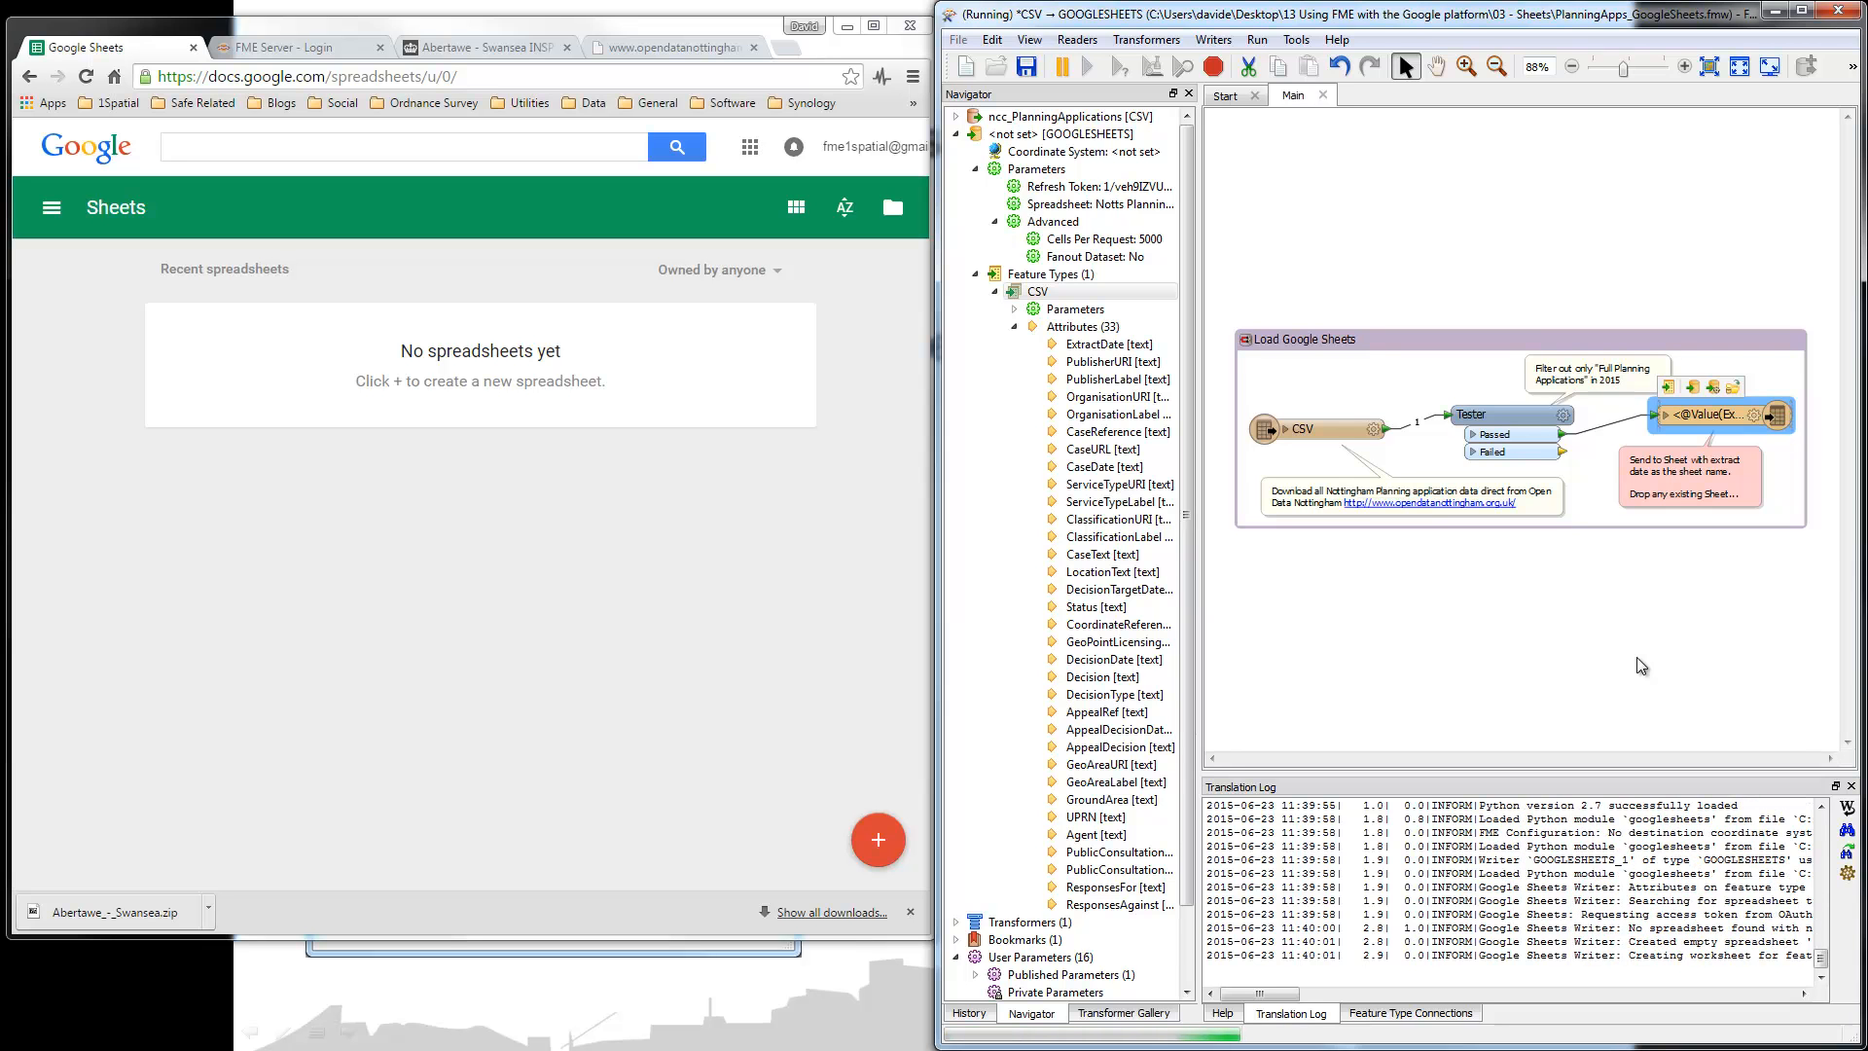
Step: Refresh the Sheets list in Chrome and open the newly created Notts PlanningApps spreadsheet
left_click(624, 556)
key("F5")
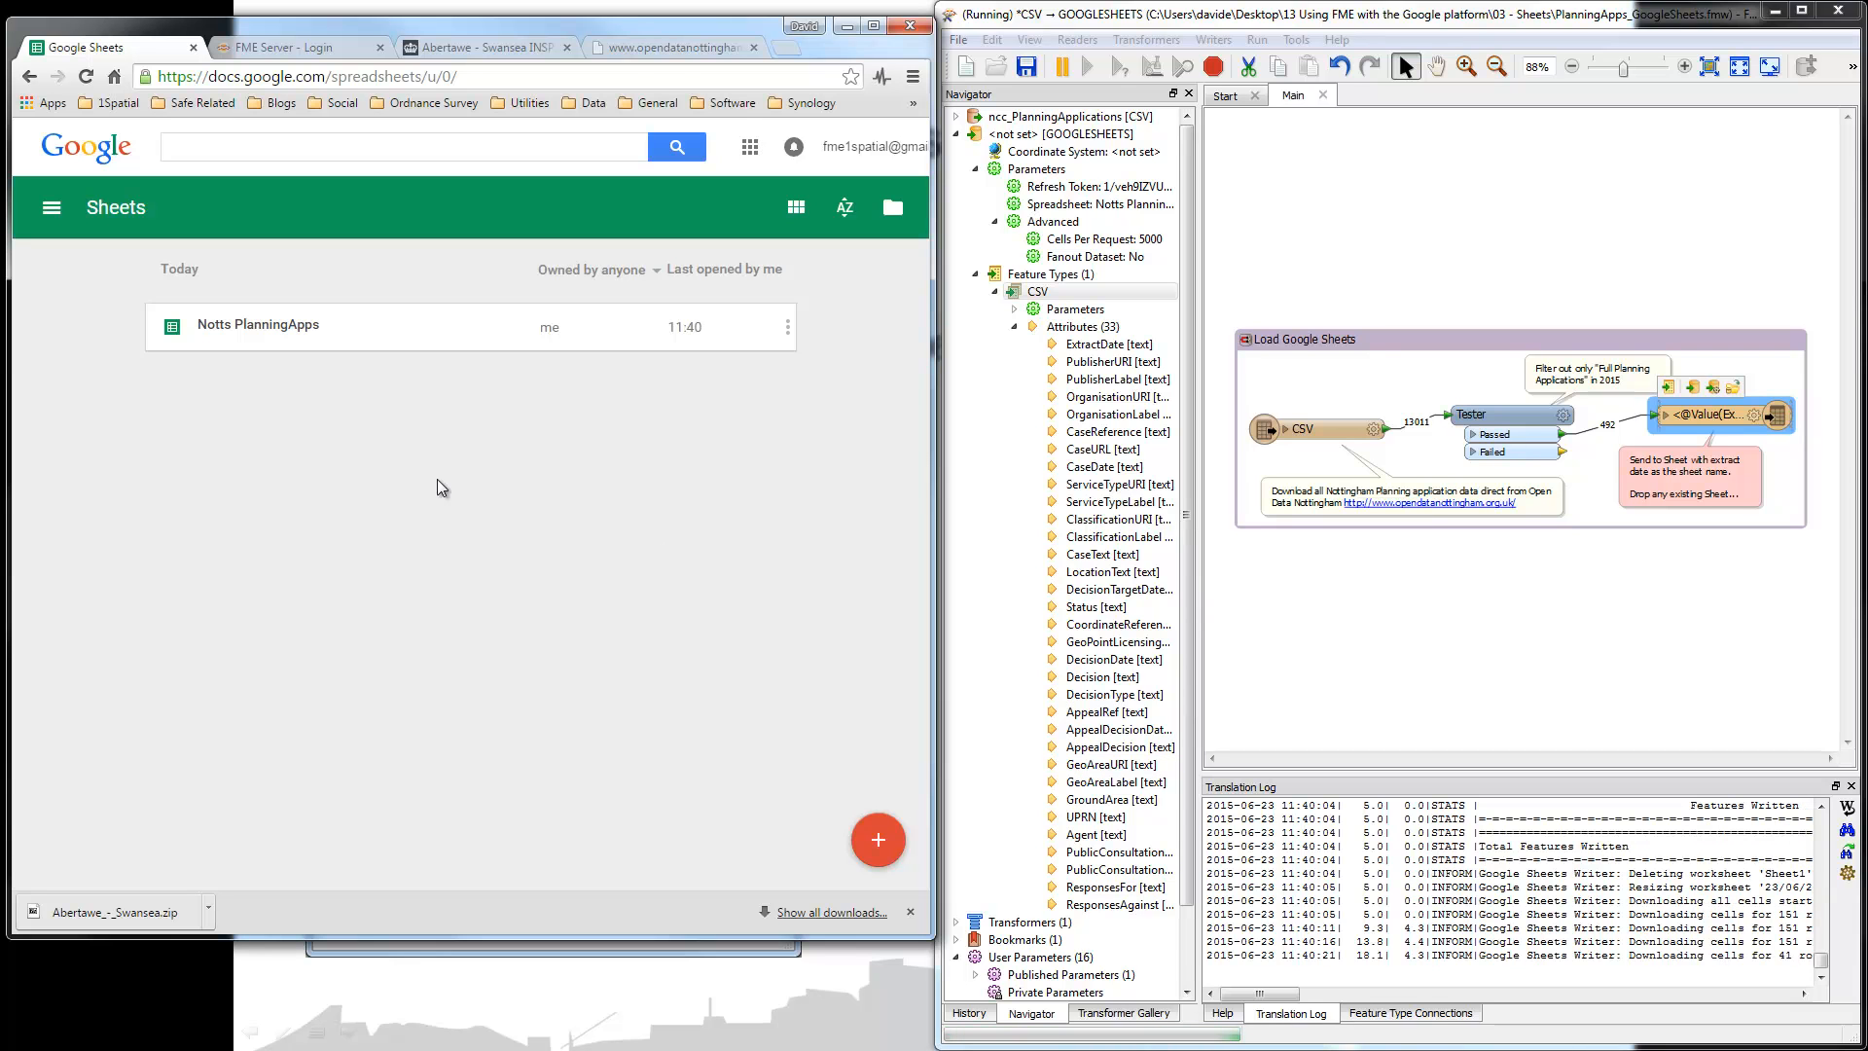
left_click(253, 331)
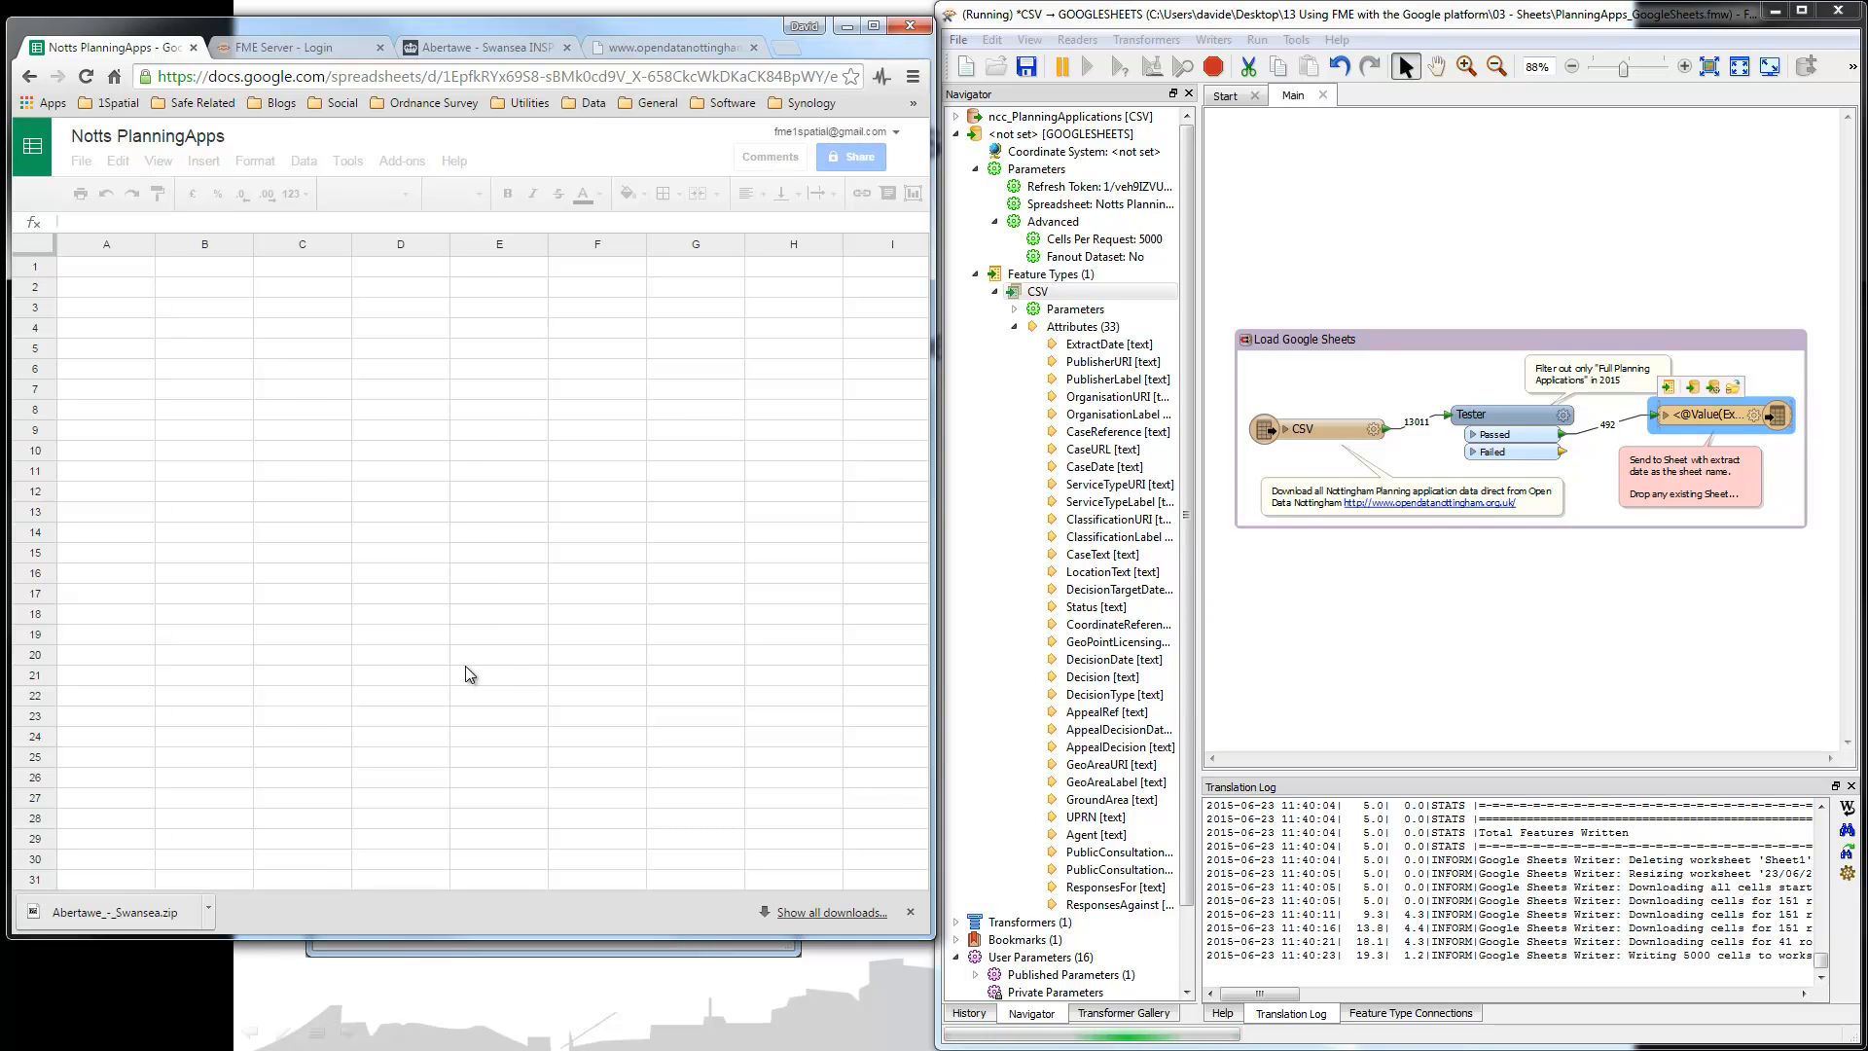
Step: Close the downloads bar and widen column J so Full Planning Applications shows in full
left_click(909, 915)
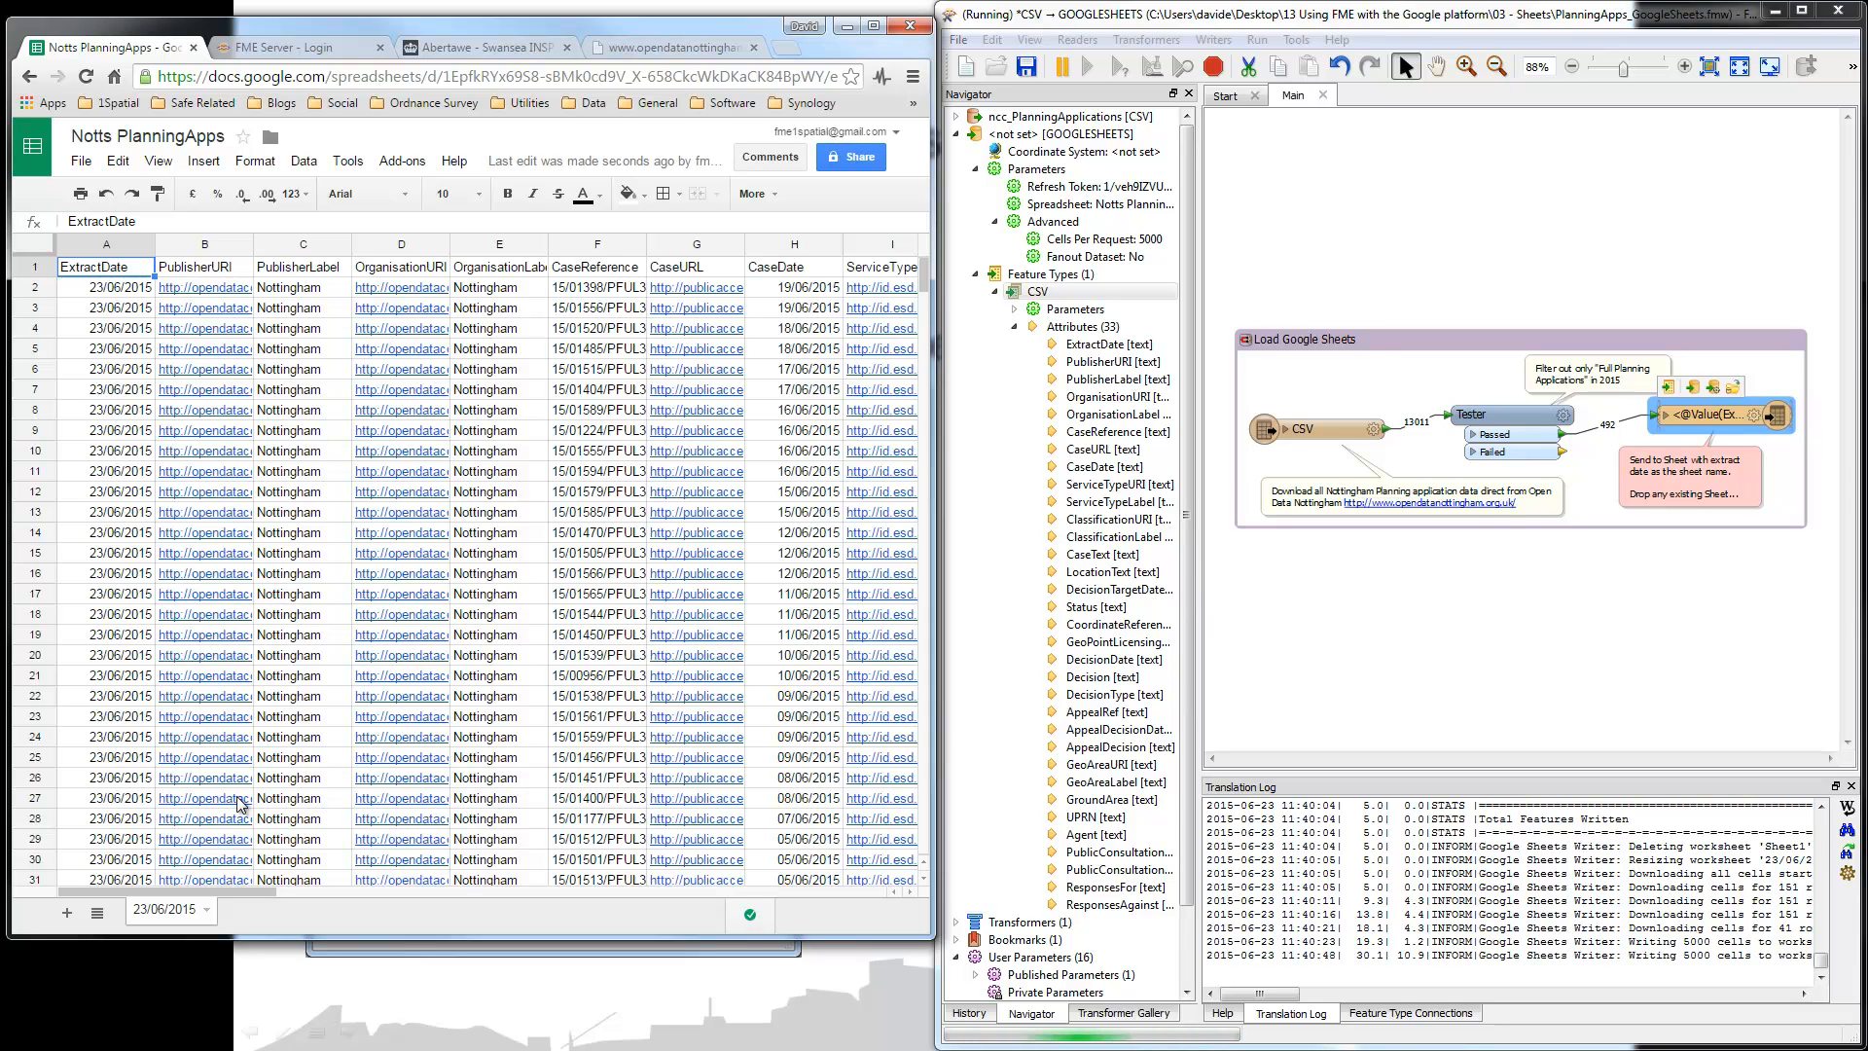
left_click_drag(251, 899, 443, 904)
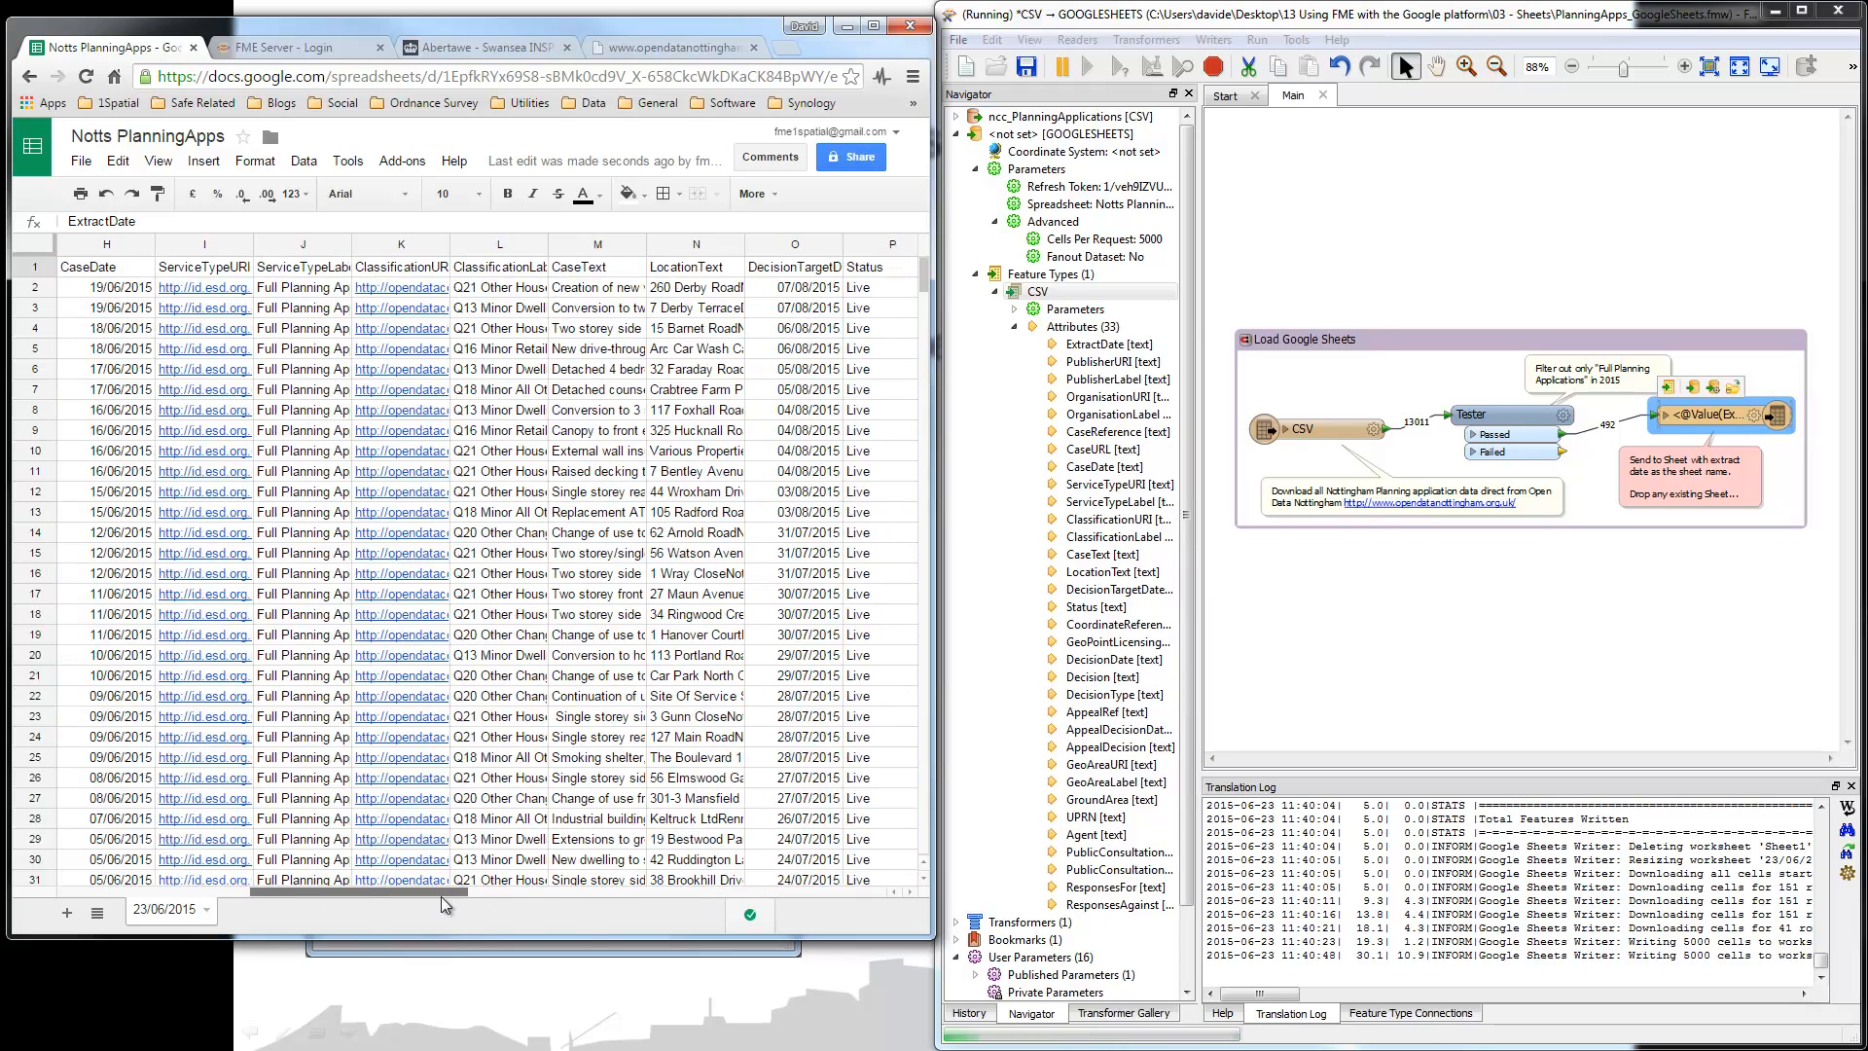
left_click_drag(350, 245, 473, 253)
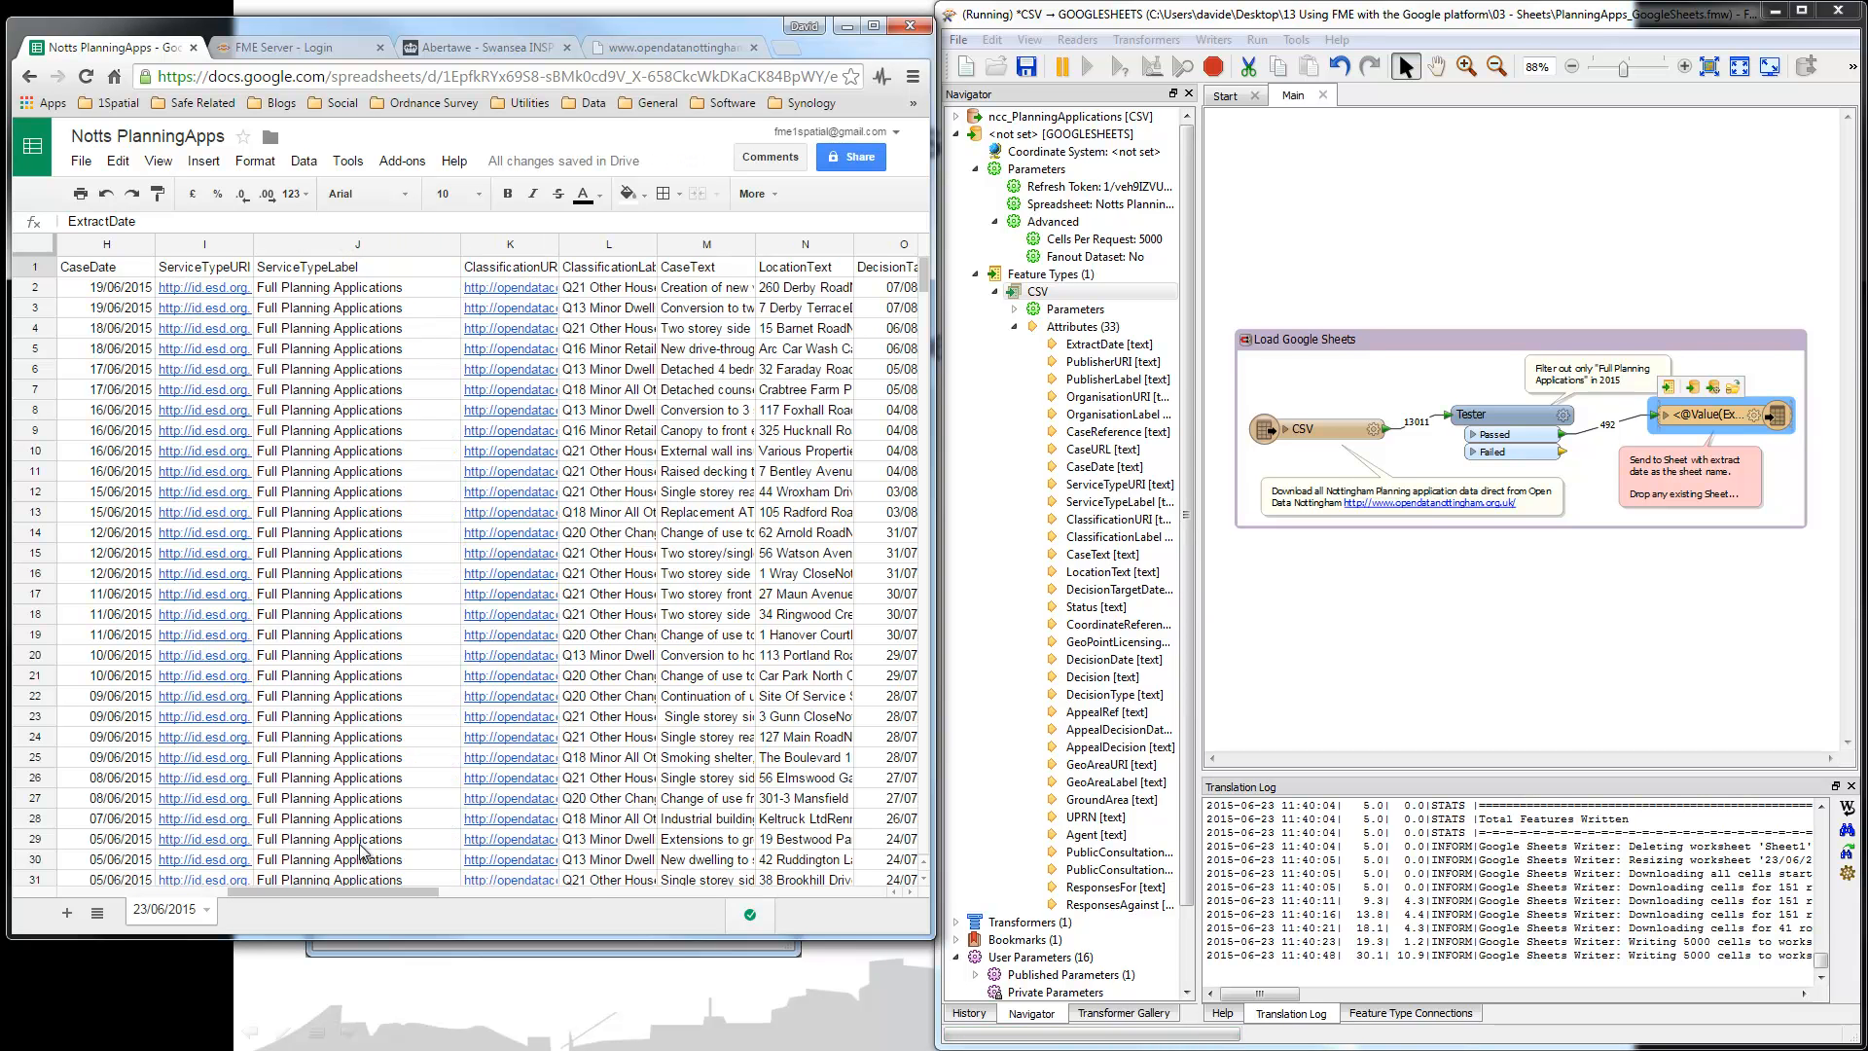
left_click_drag(371, 891, 251, 881)
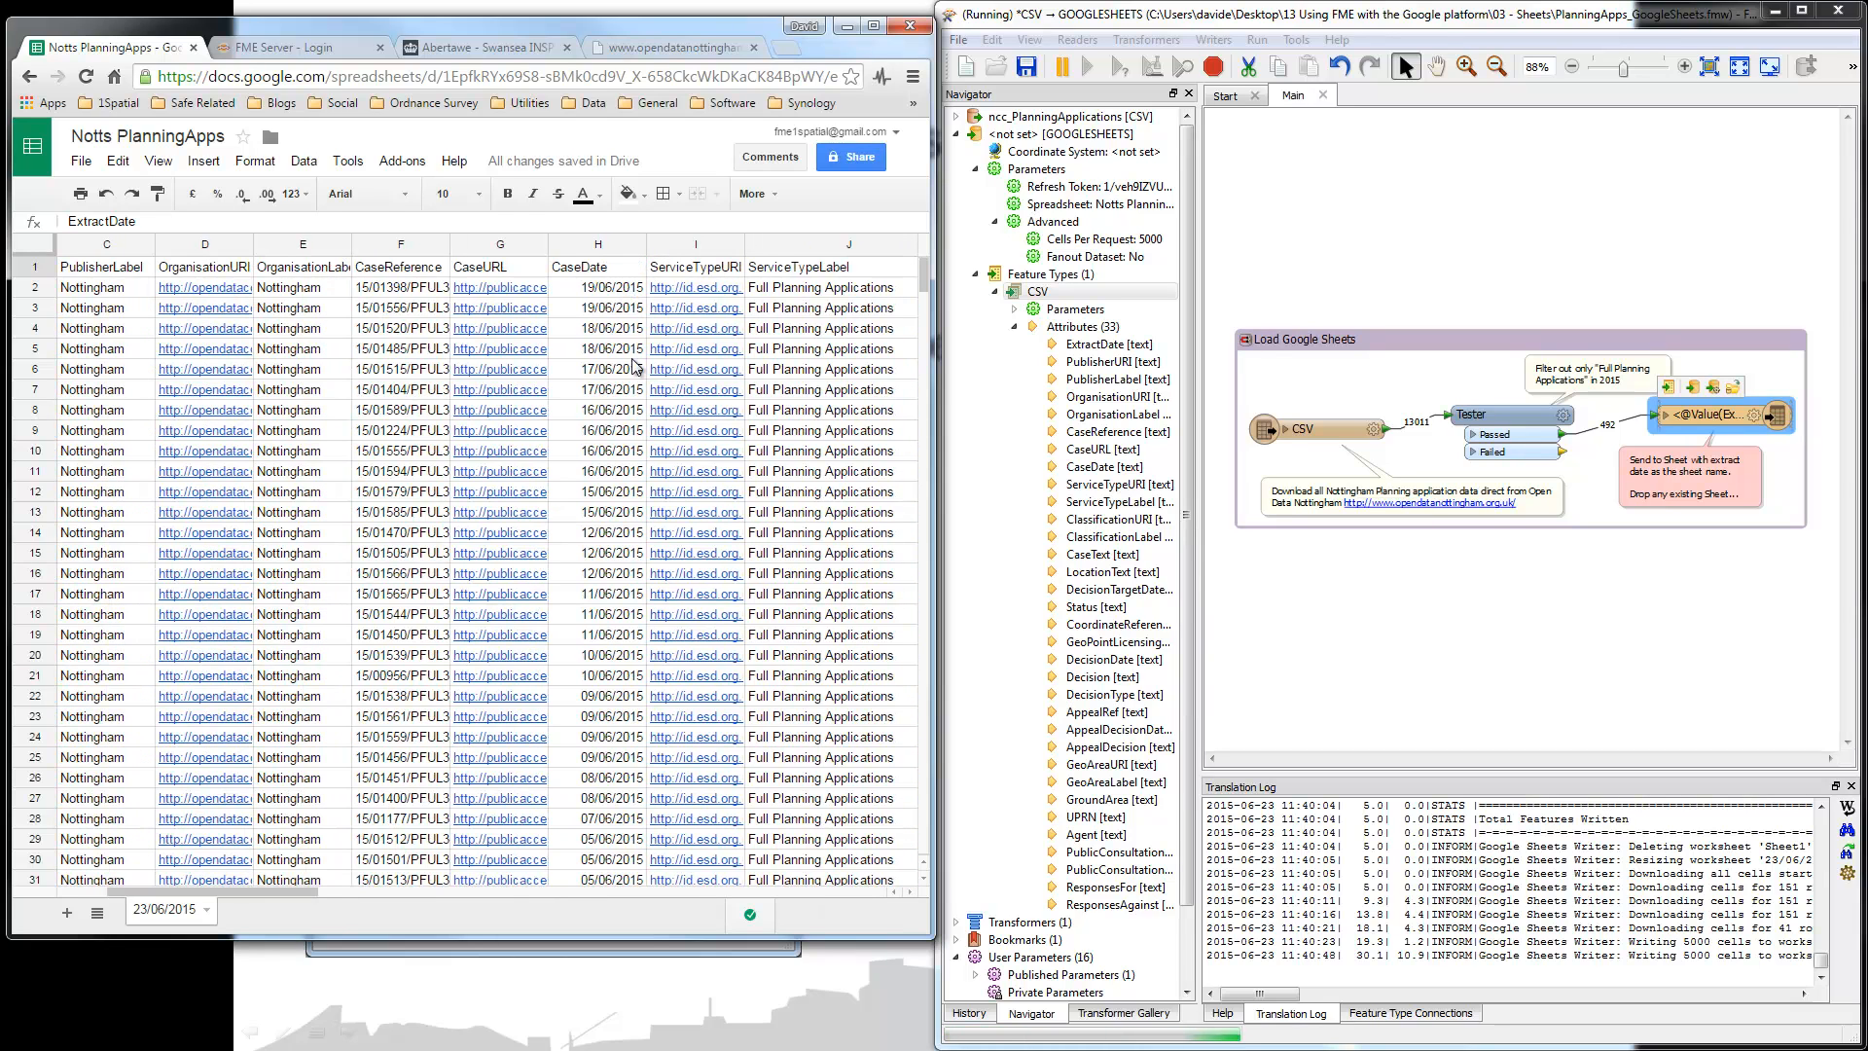
Step: Scroll to the bottom of the sheet to confirm the data ends at row 493, then back up
scroll(925, 373, "down", 2)
left_click_drag(923, 292, 917, 622)
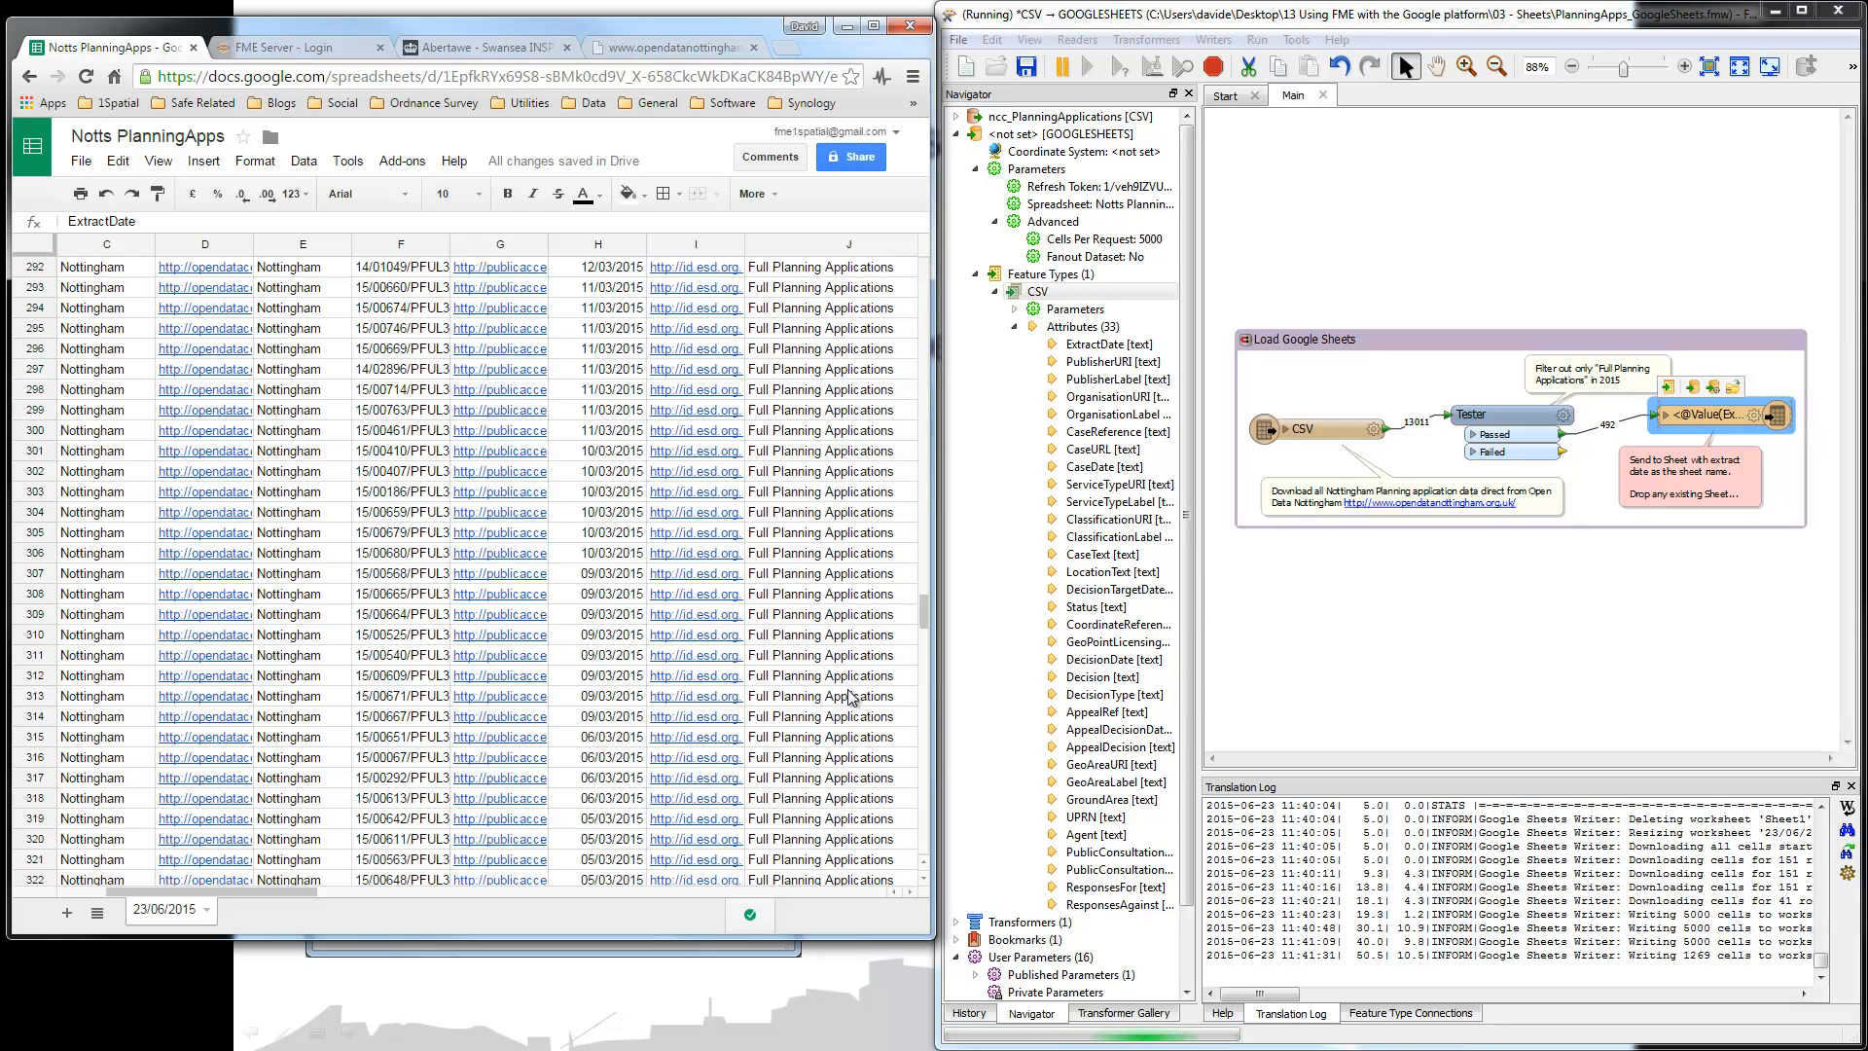
left_click_drag(926, 629, 932, 861)
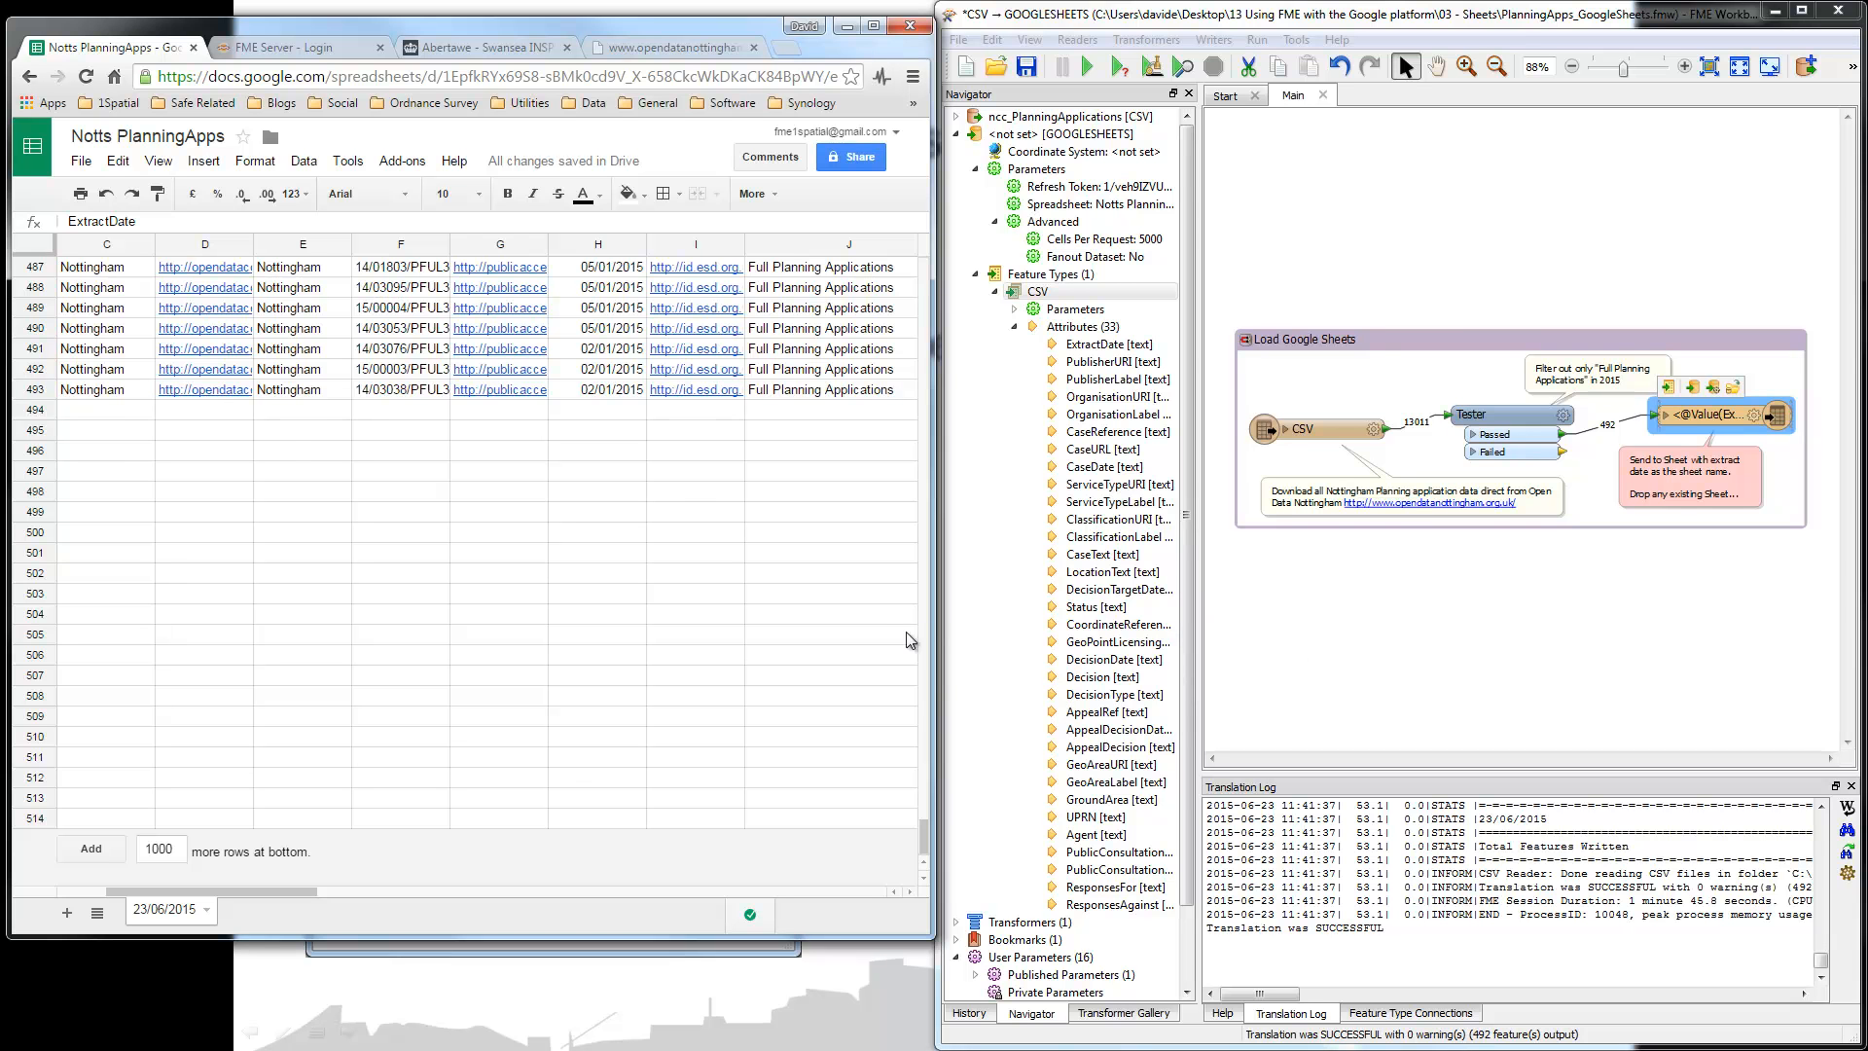
left_click_drag(925, 839, 929, 278)
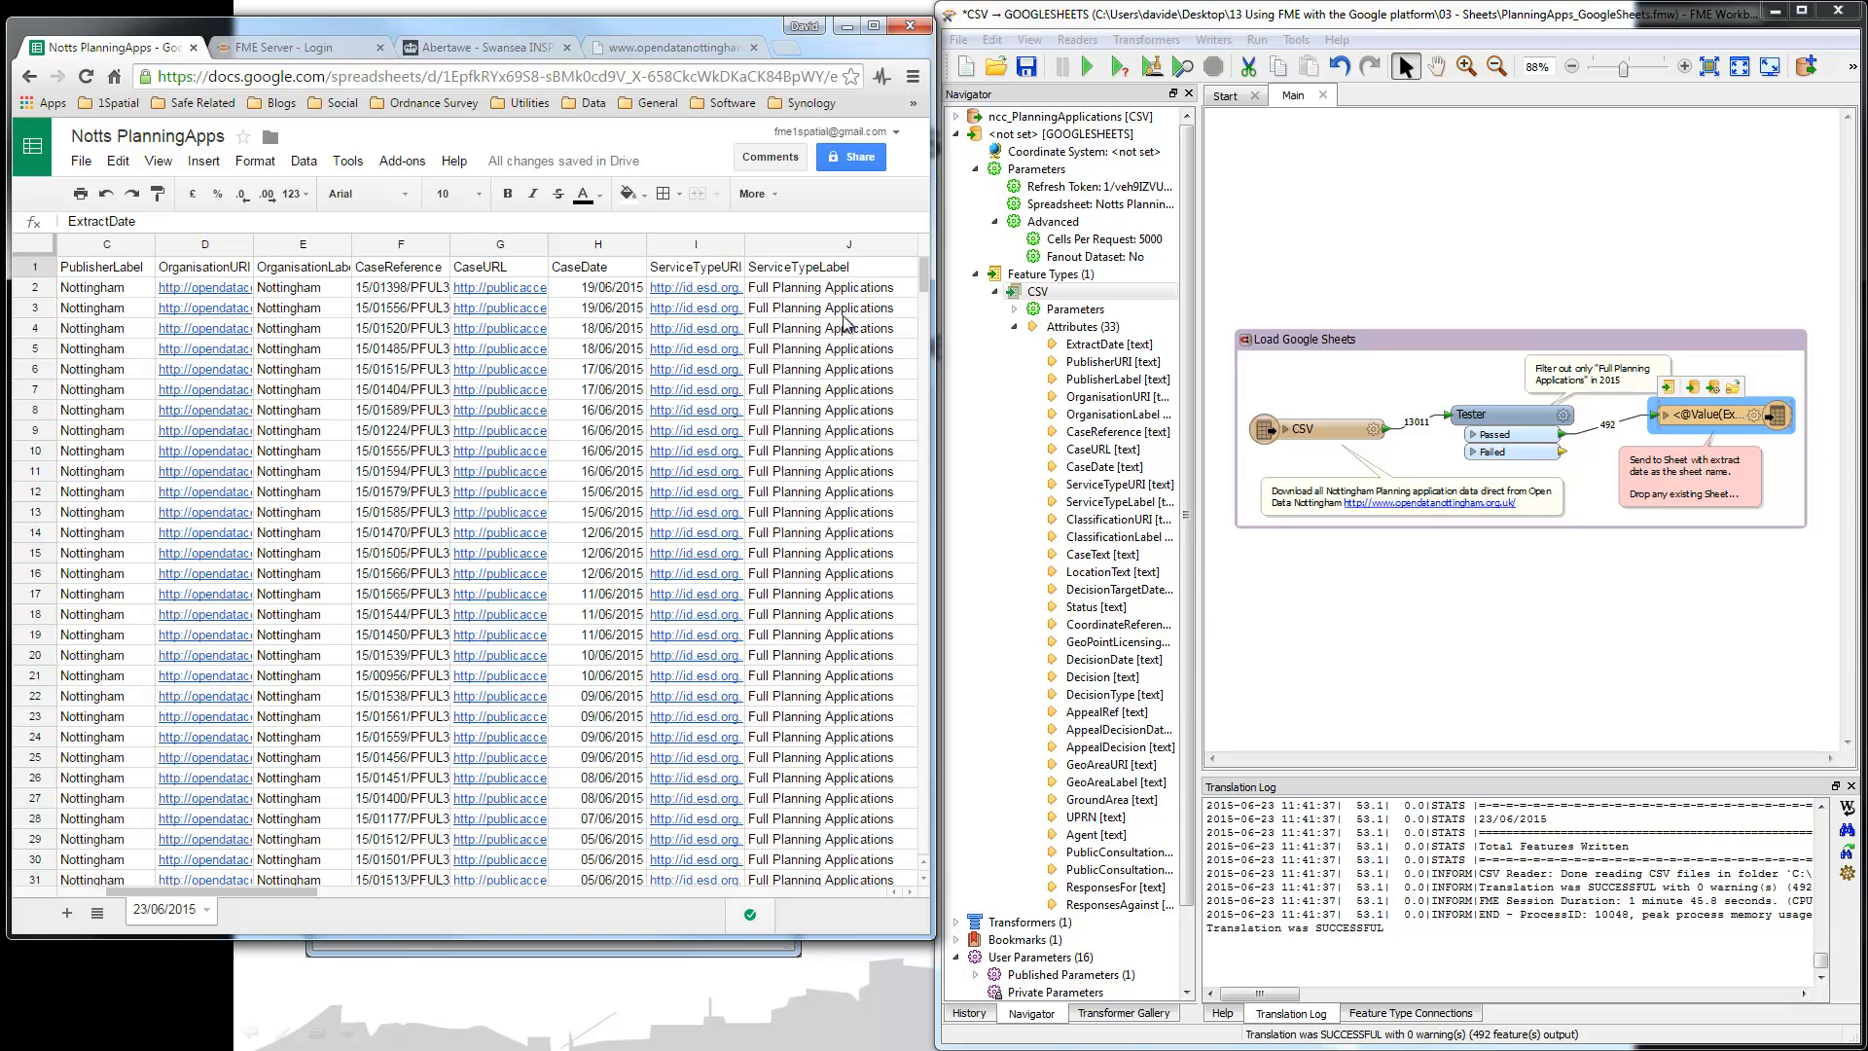
Step: Return to the Sheets home list, minimize Chrome and FME, and advance to the Google Maps Engine slide
left_click(35, 154)
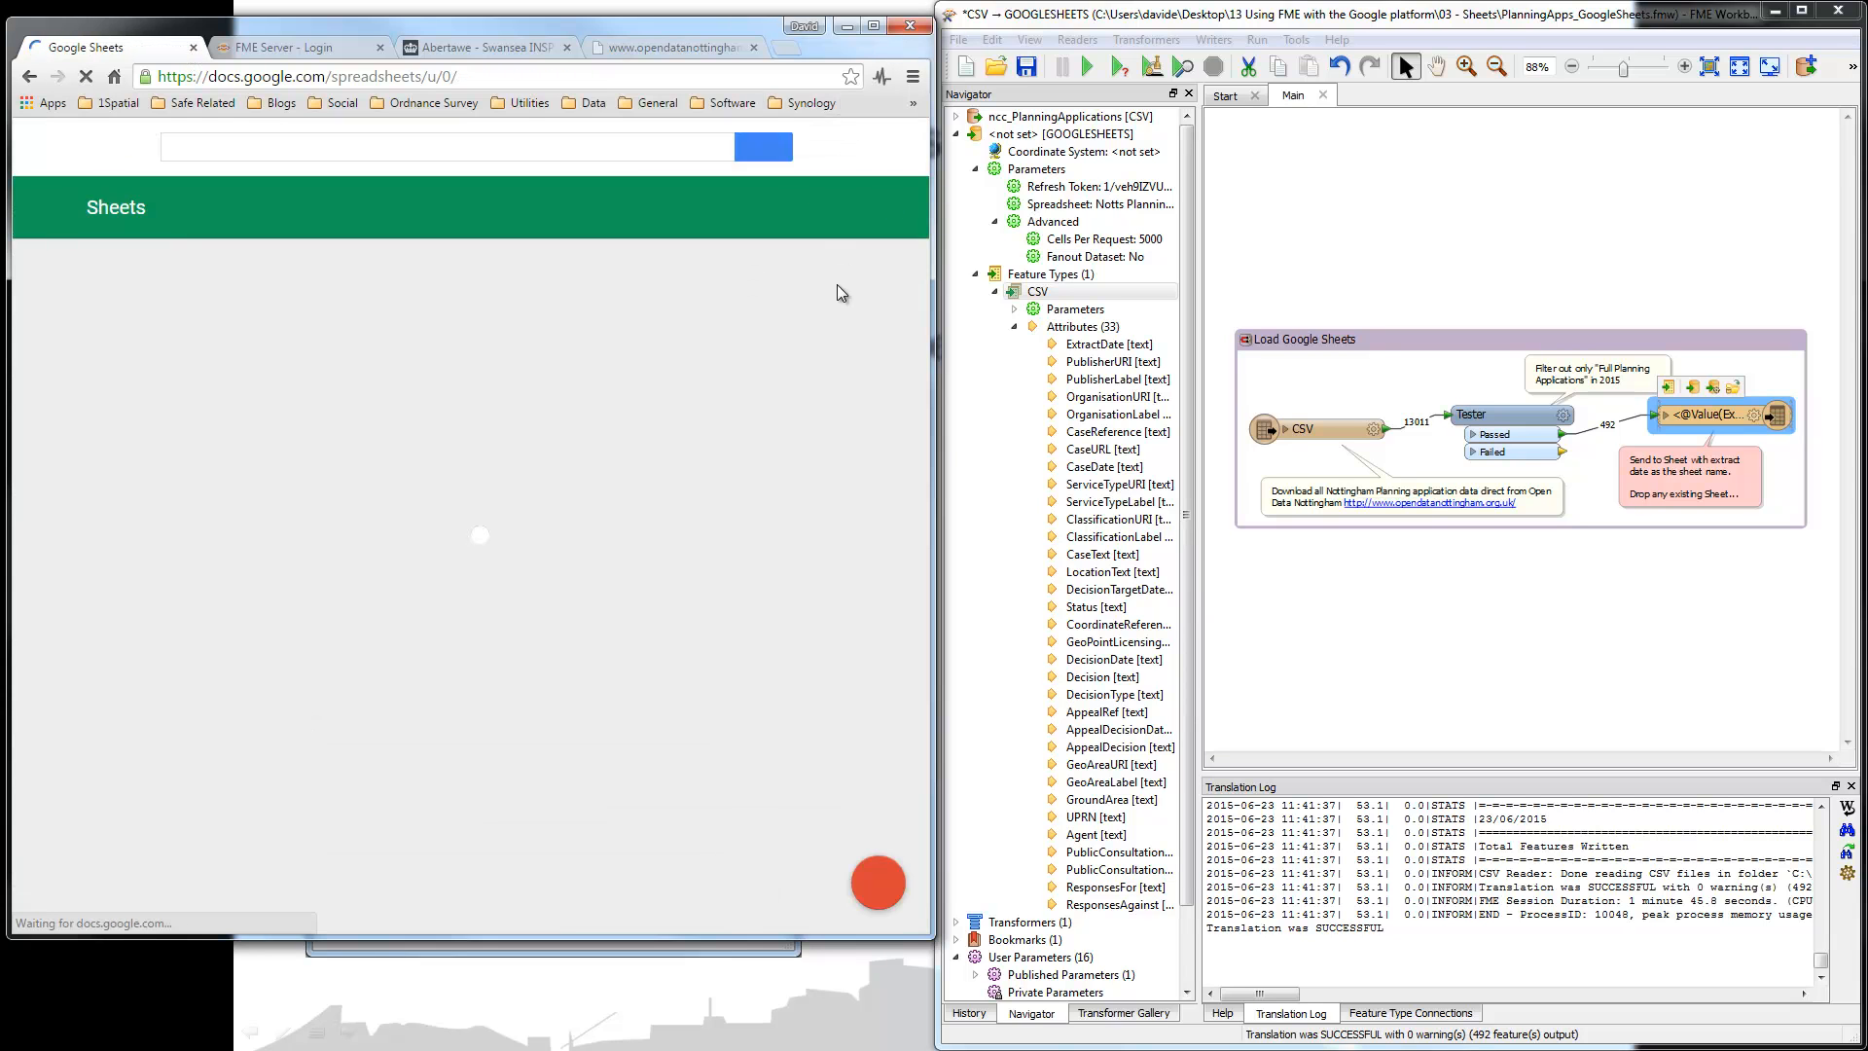
left_click(845, 29)
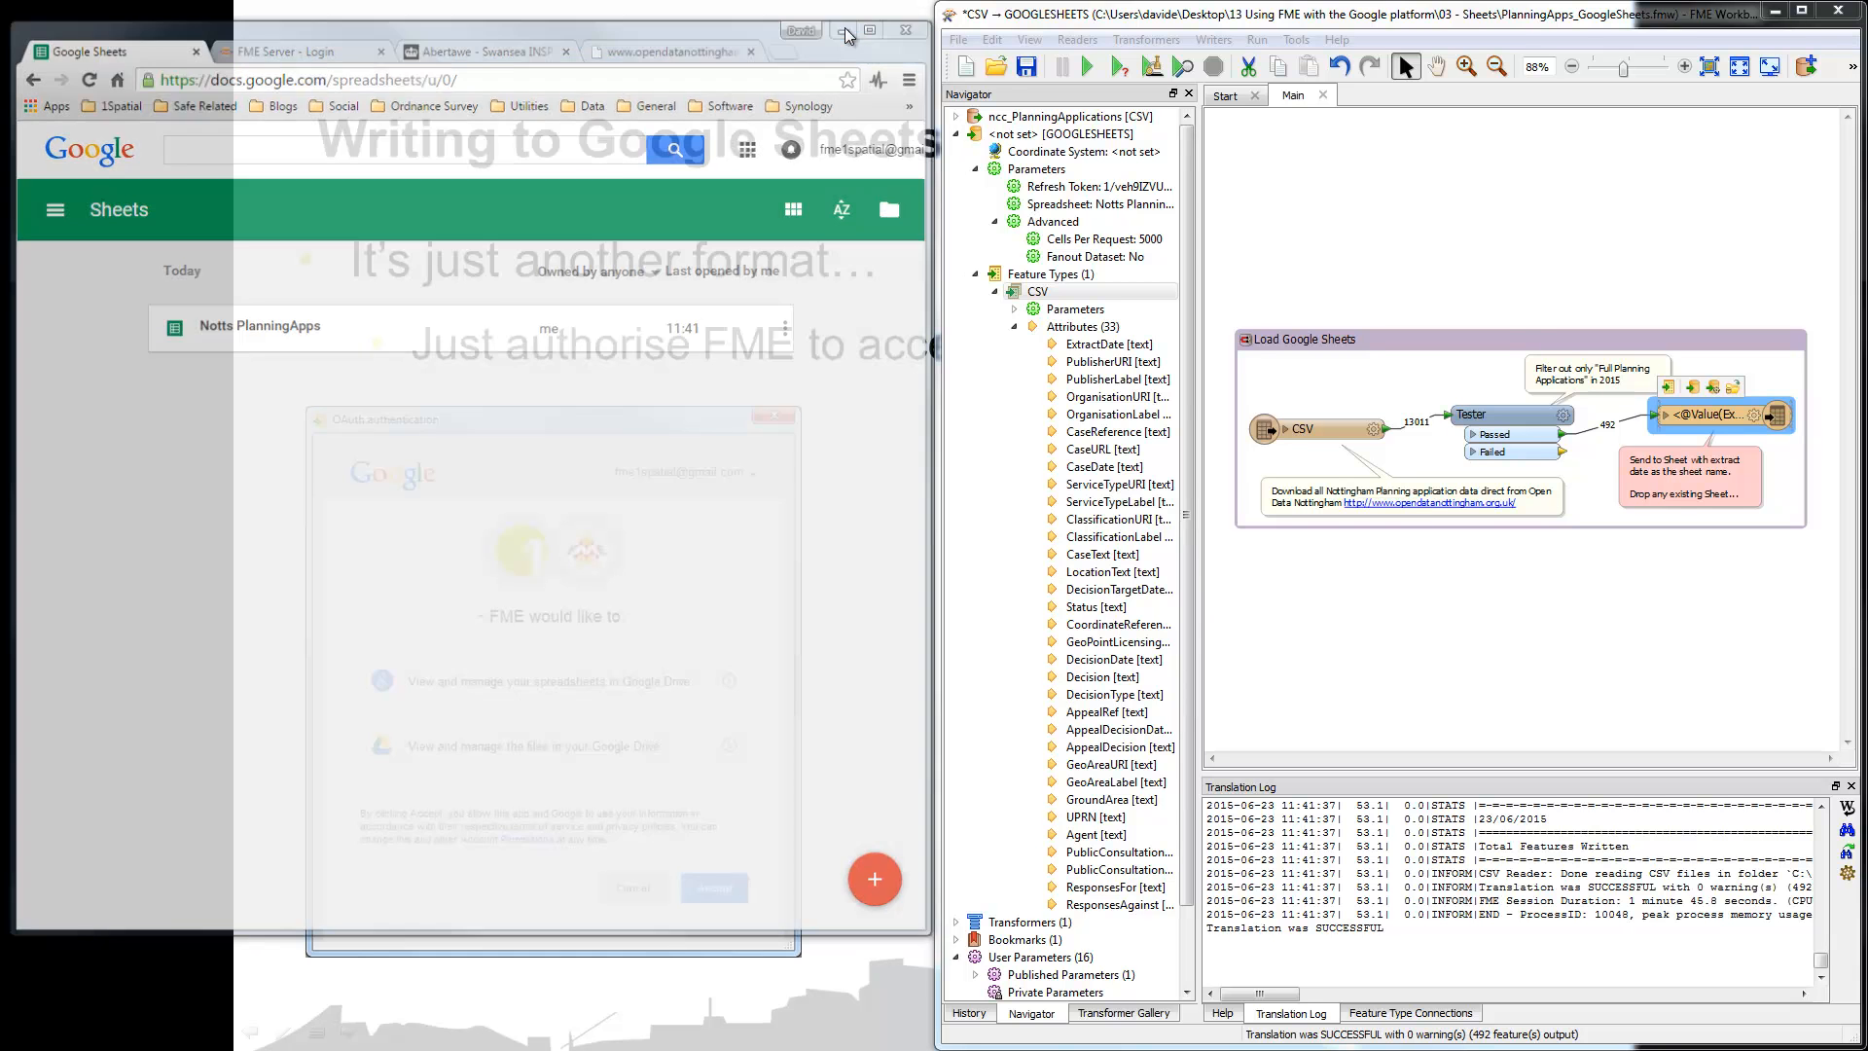
left_click(1777, 11)
left_click(1386, 542)
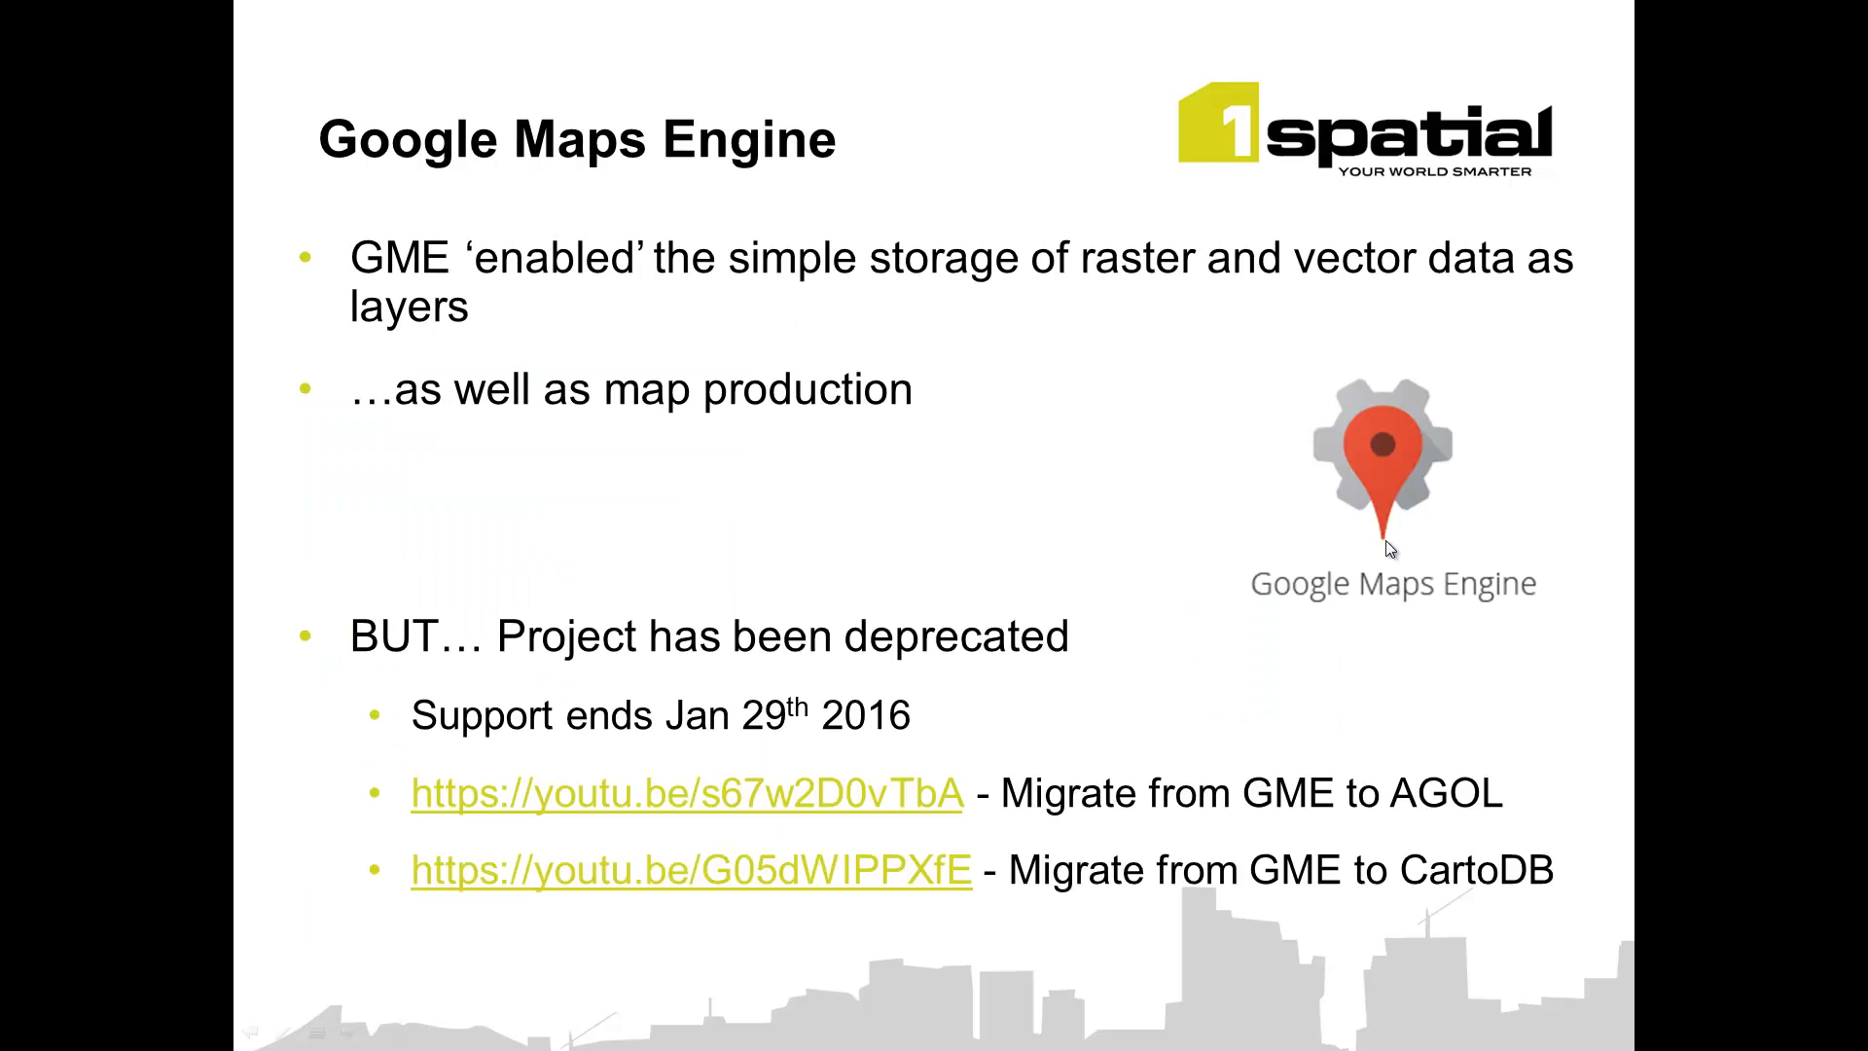
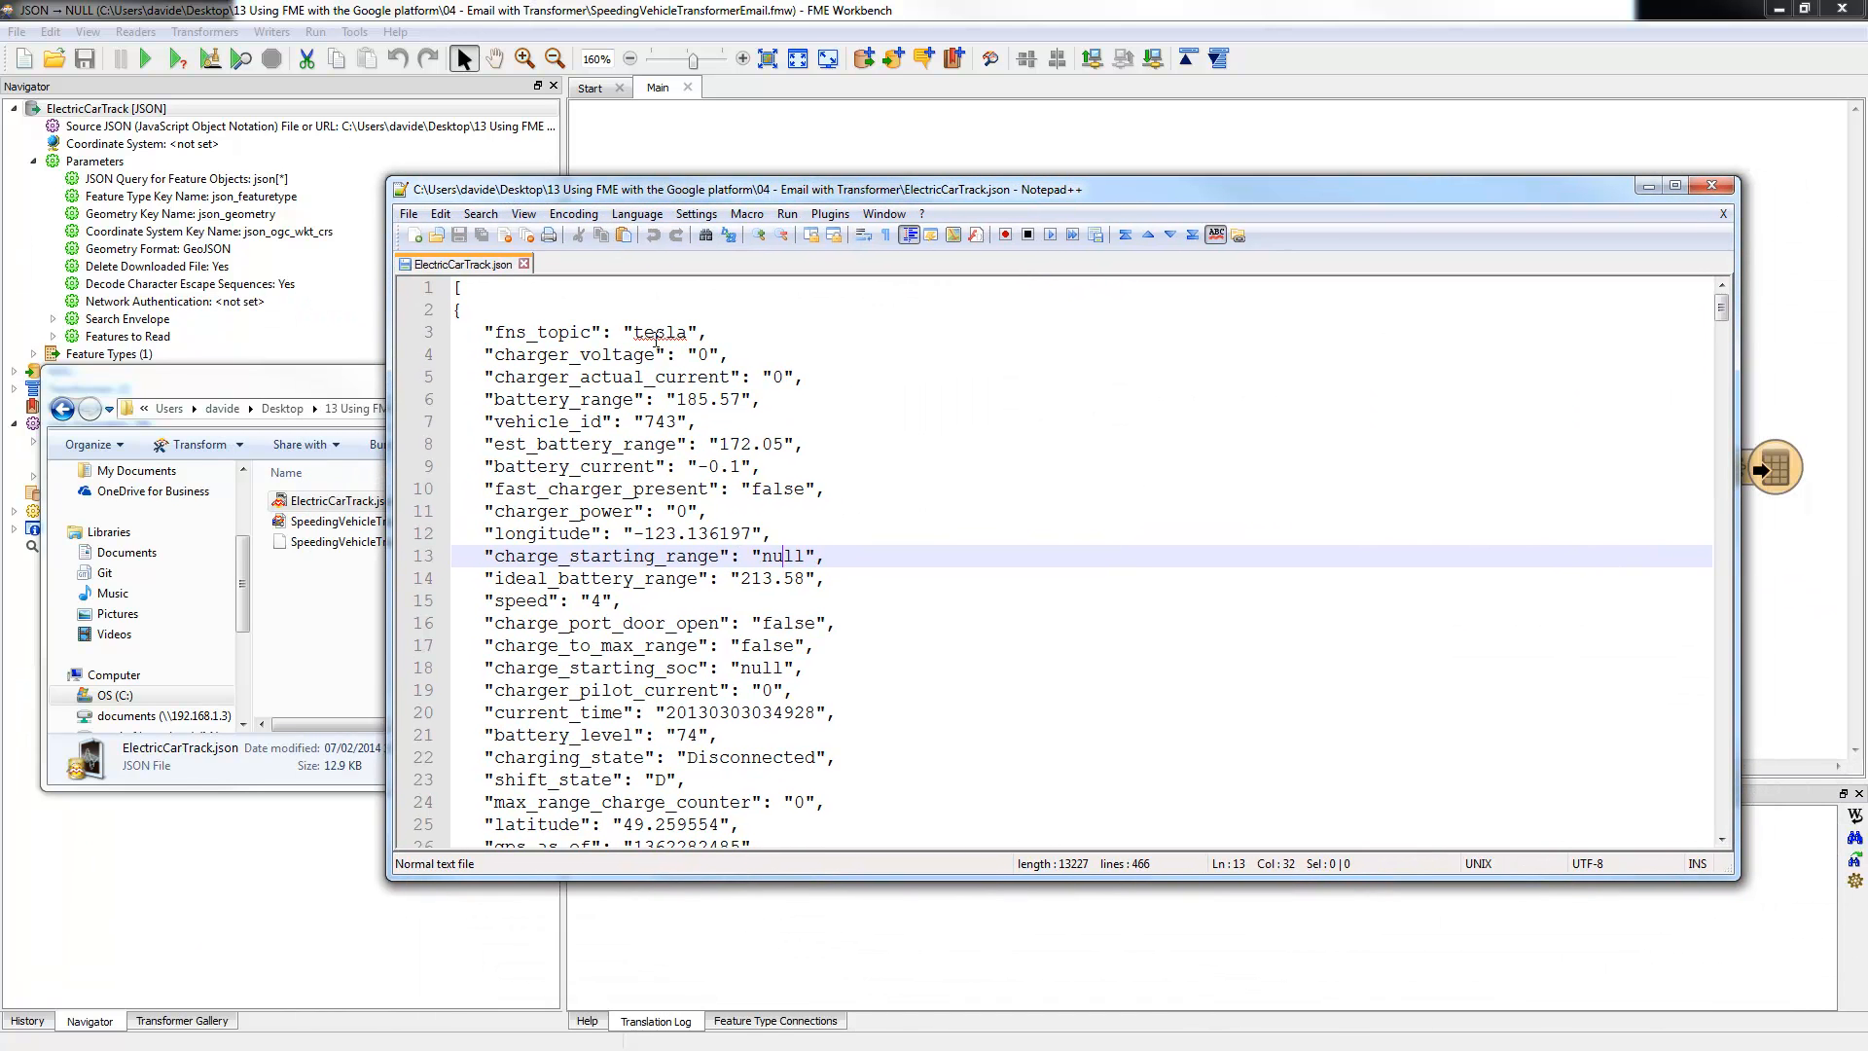
Step: In ElectricCarTrack.json, highlight the tesla fns_topic, longitude and speed values
double_click(657, 336)
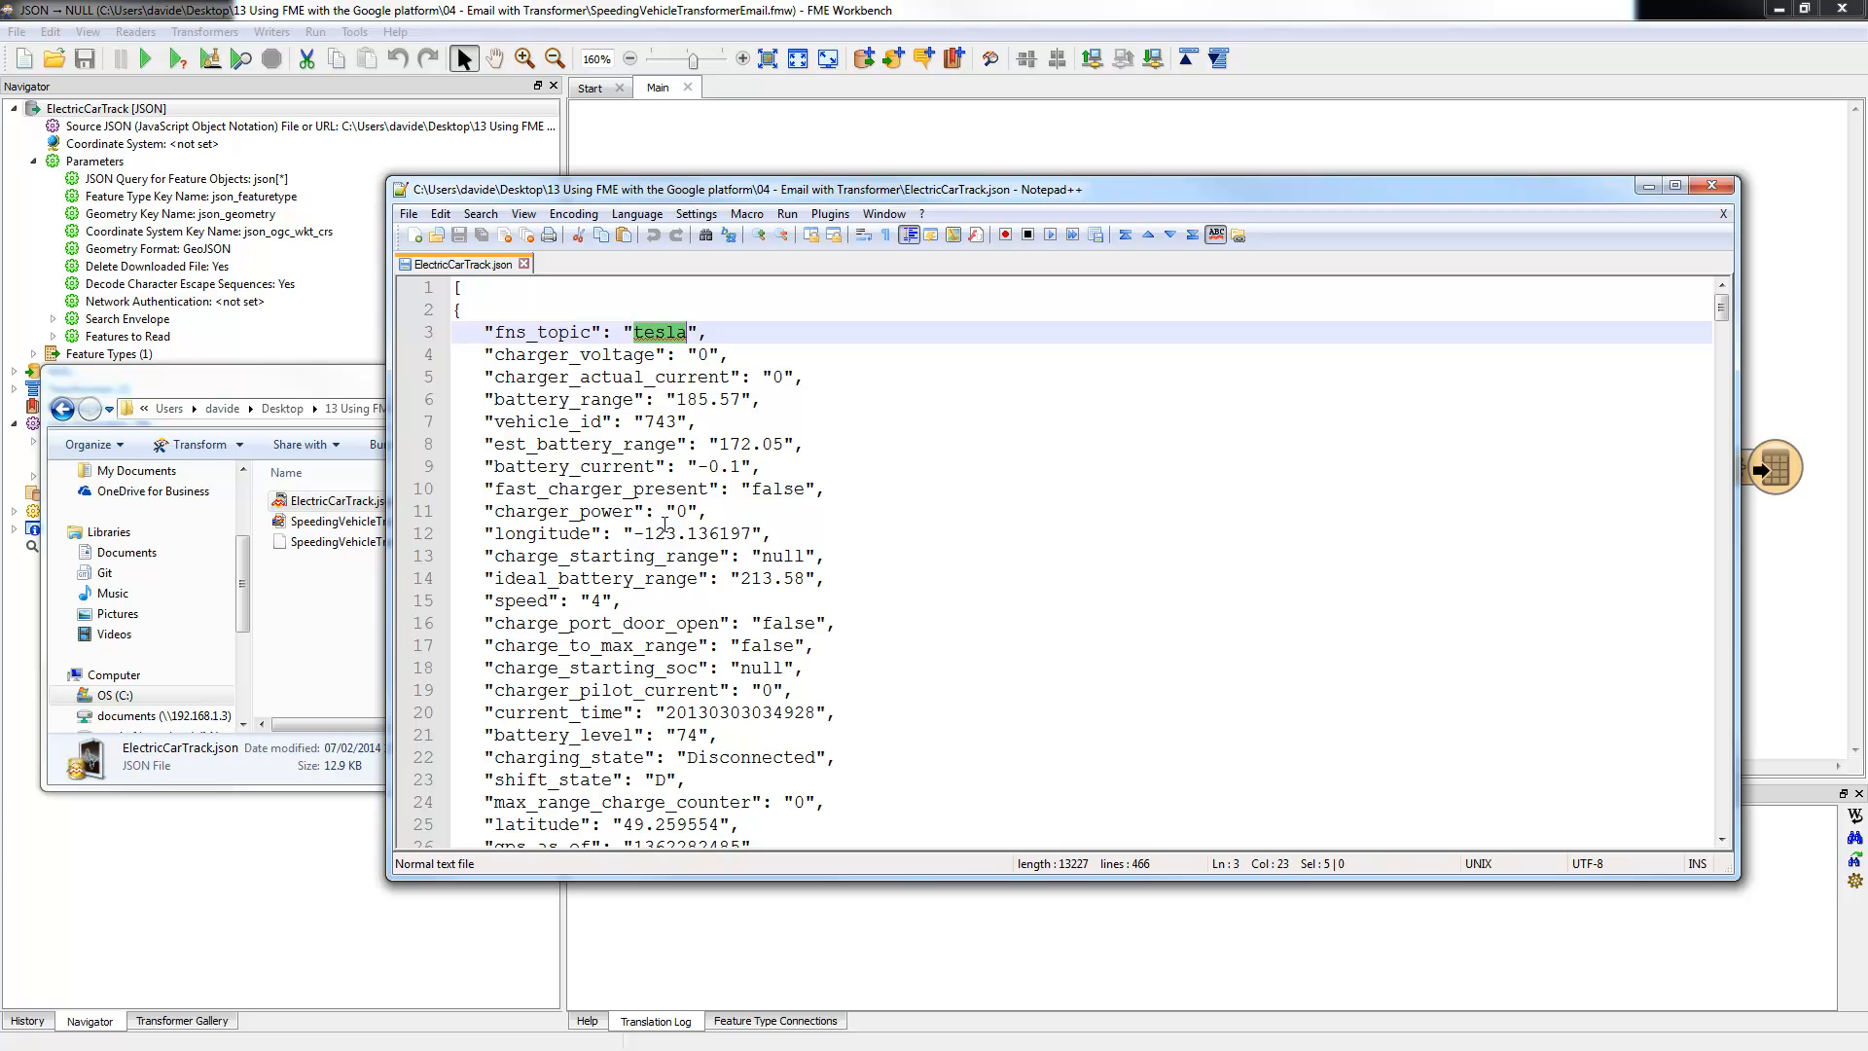
left_click_drag(634, 534, 720, 533)
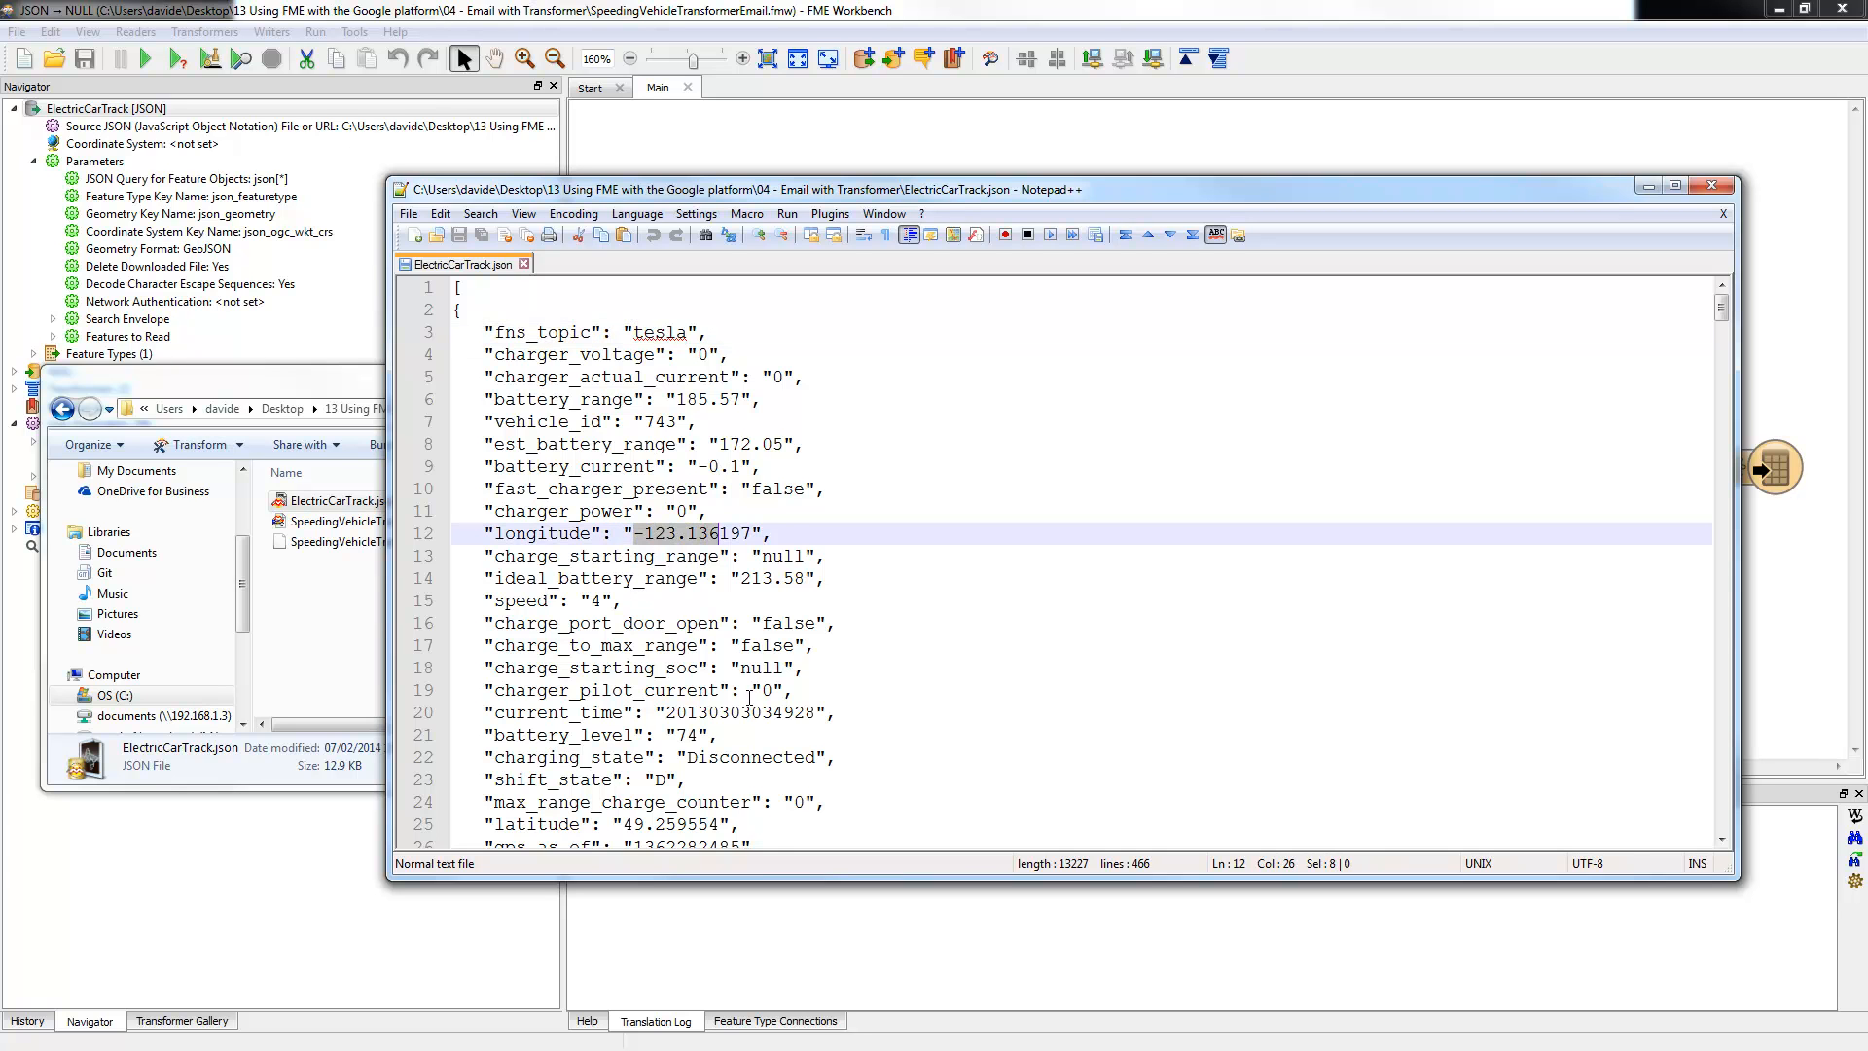
scroll(789, 643, "down", 1)
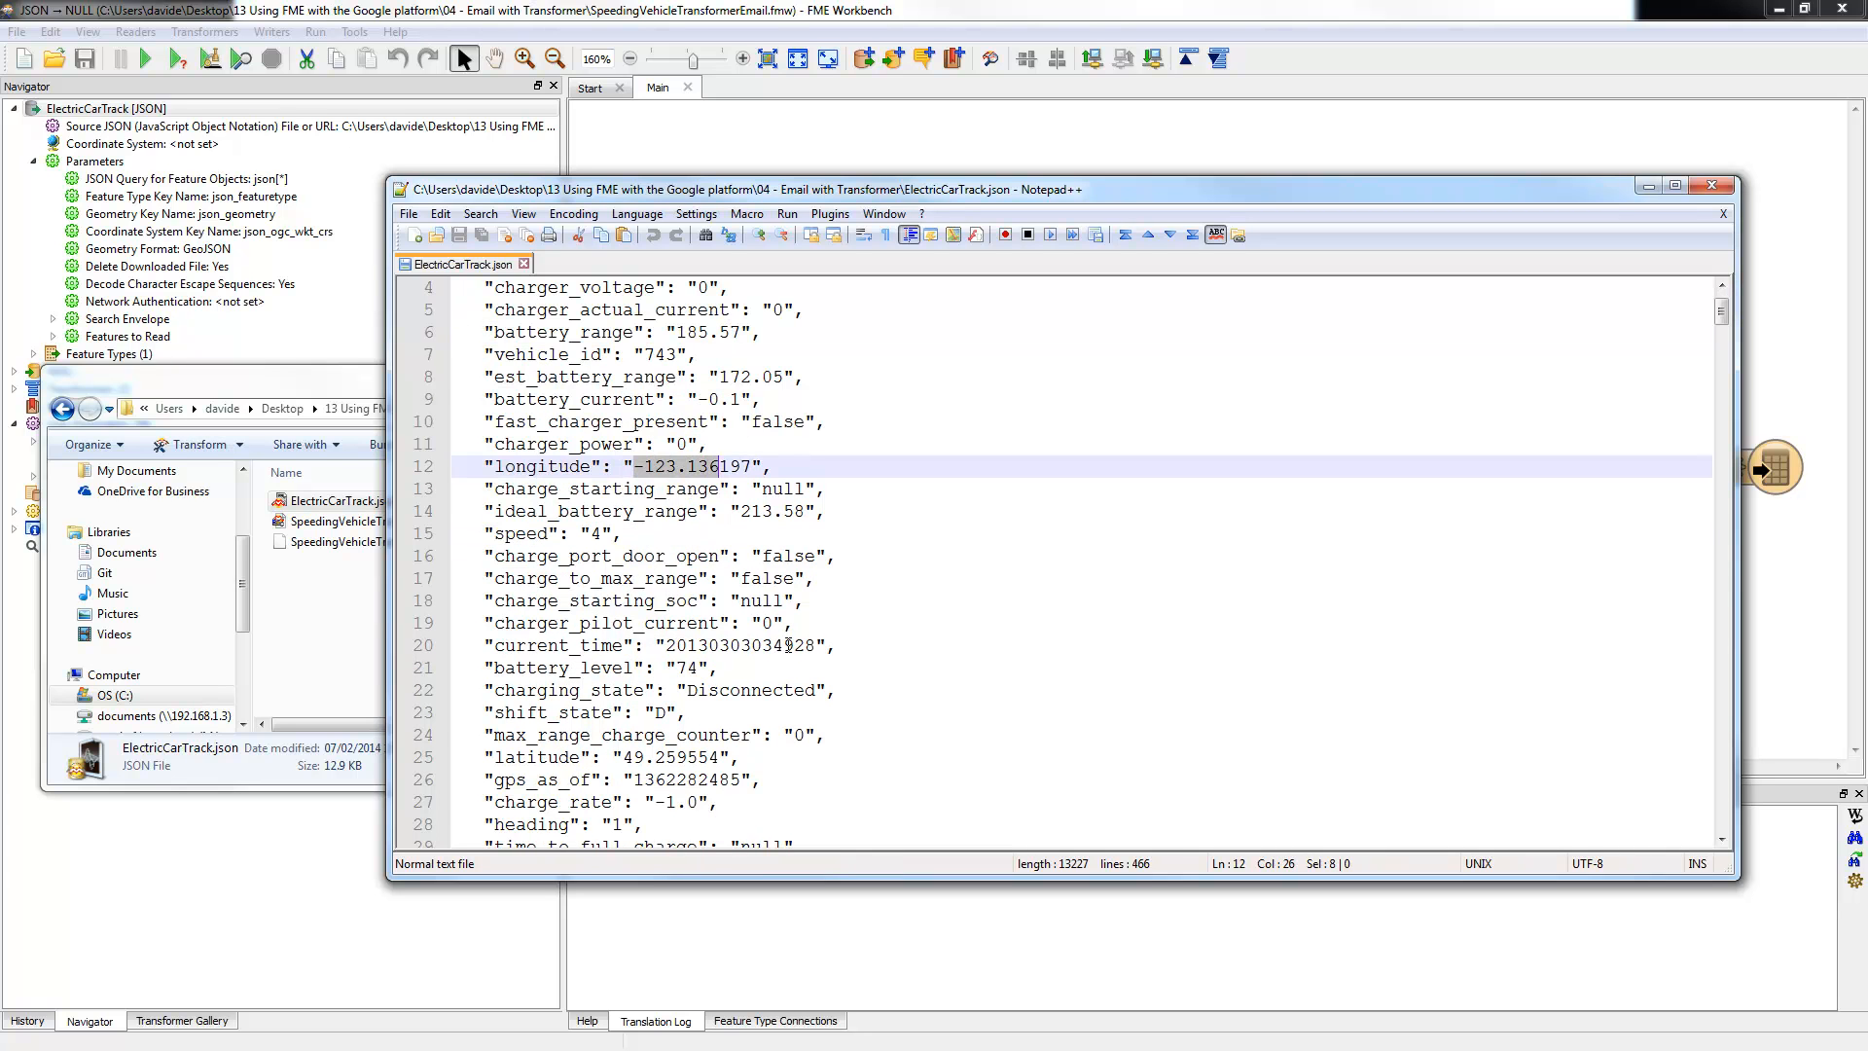
scroll(789, 645, "down", 1)
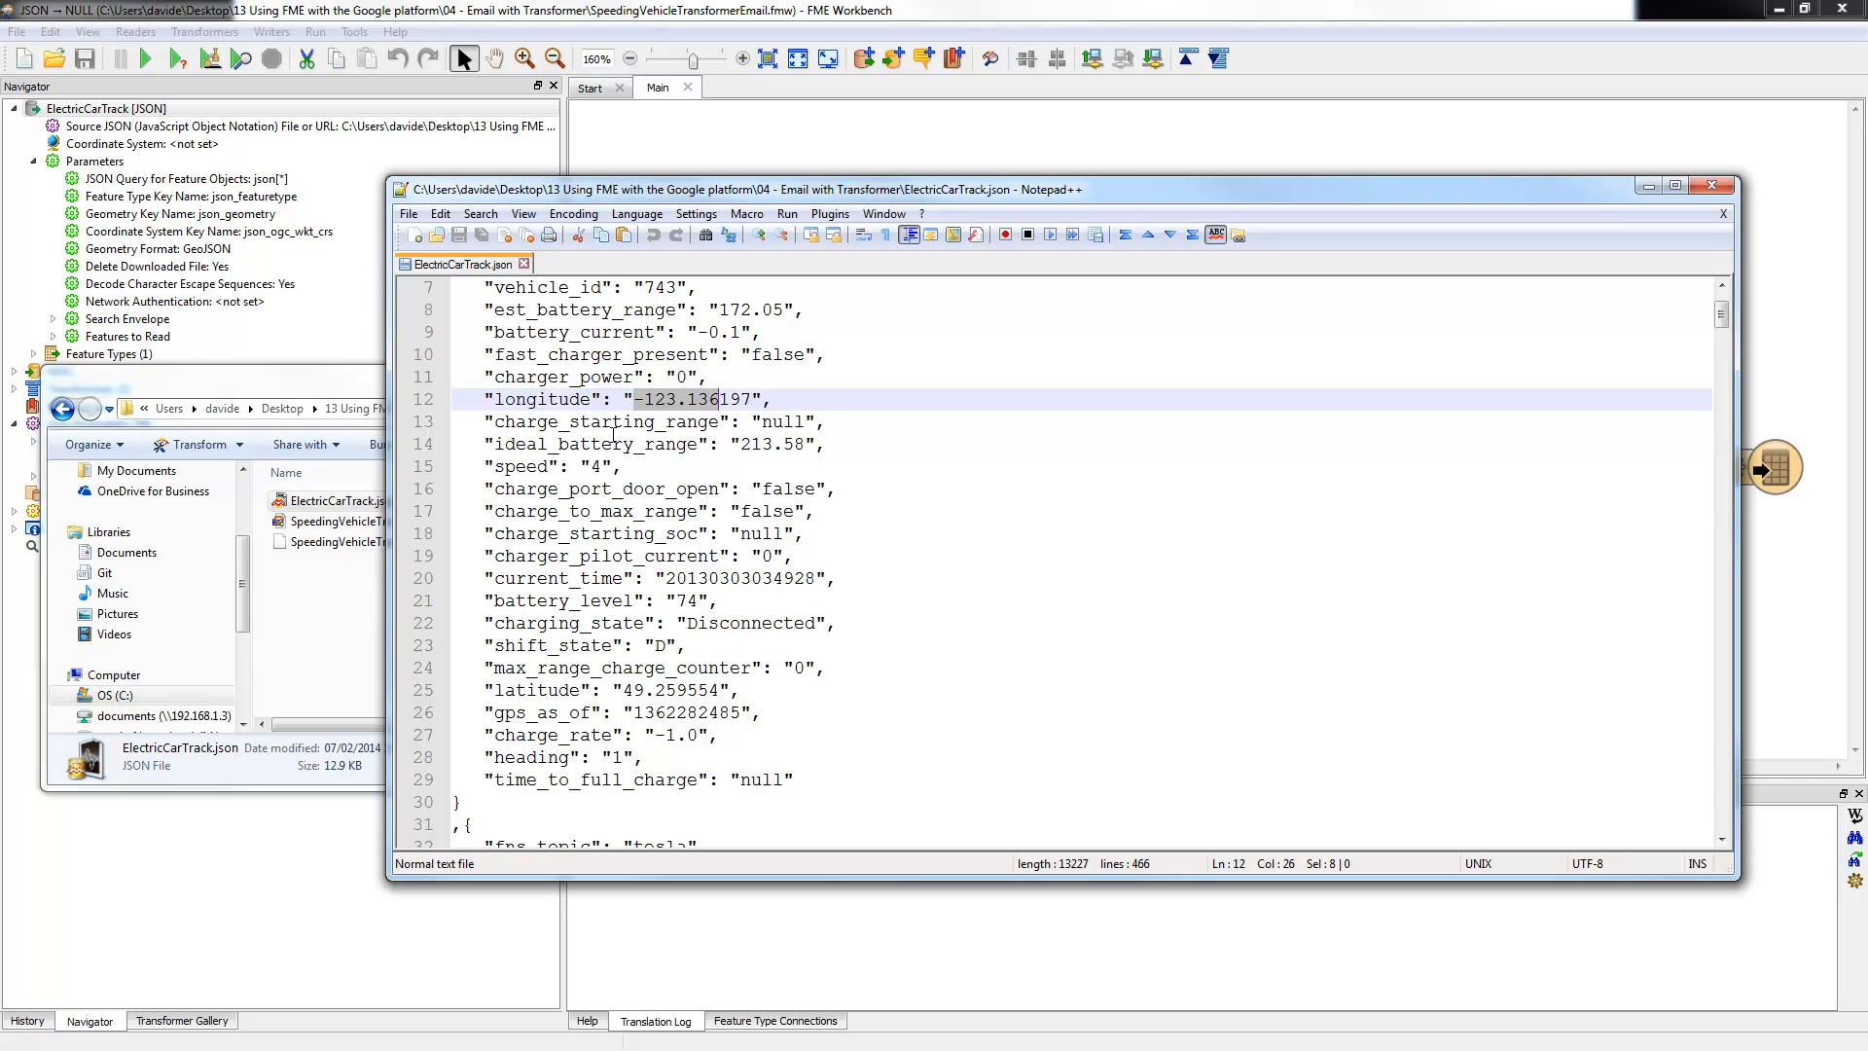
left_click_drag(496, 467, 620, 468)
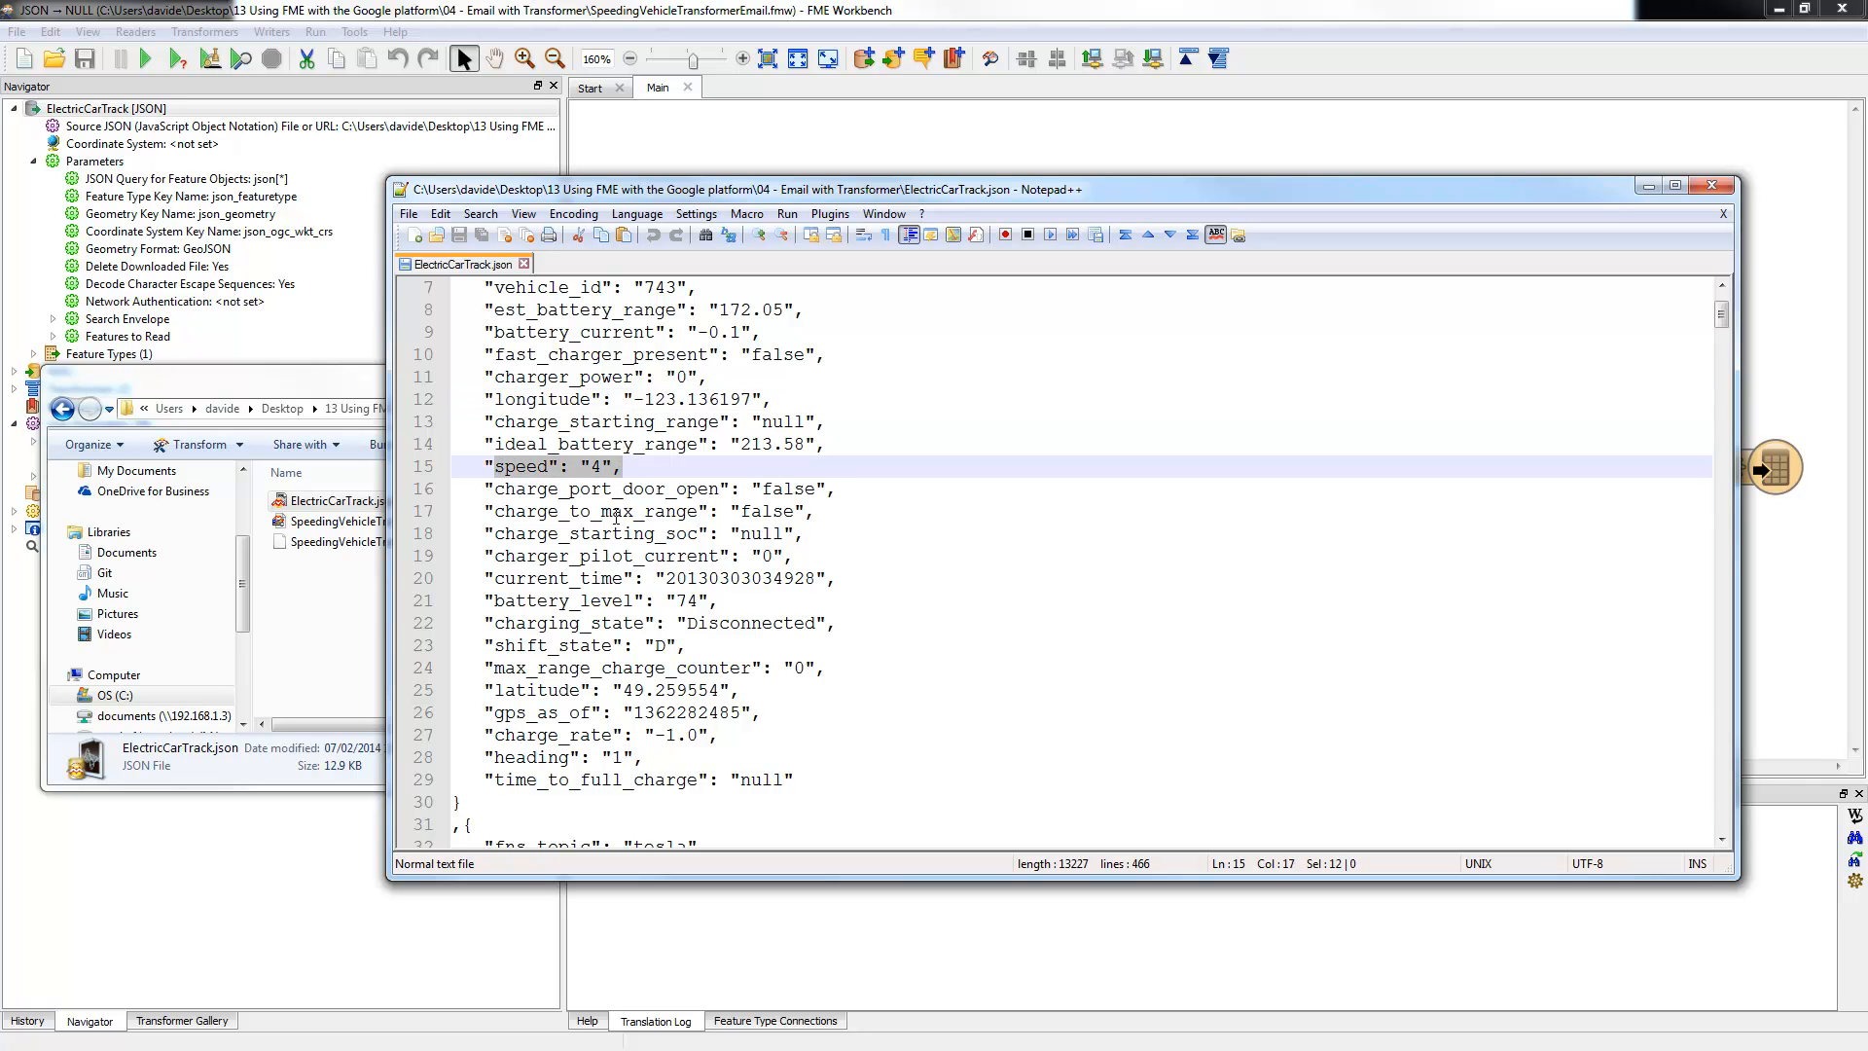
Step: Scroll through the remaining track records, close ElectricCarTrack.json and return to the FME workspace
scroll(724, 480, "up", 2)
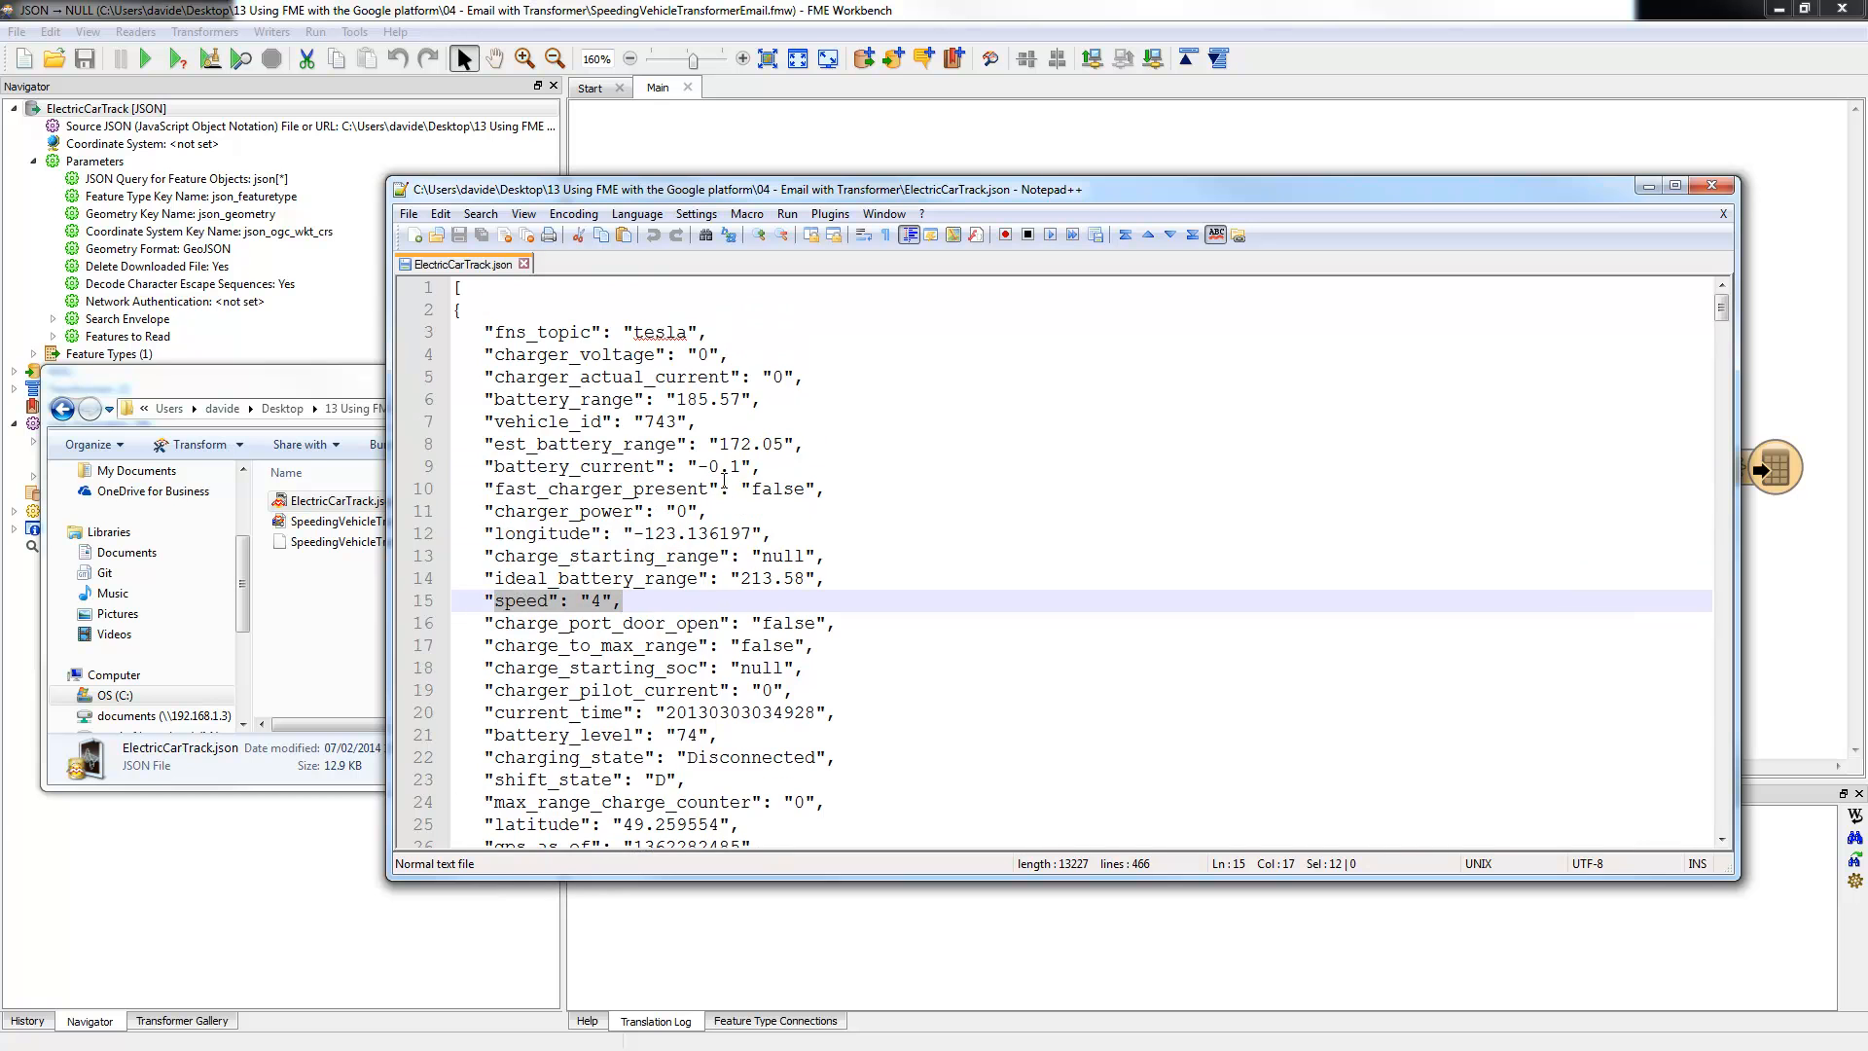
scroll(627, 458, "down", 18)
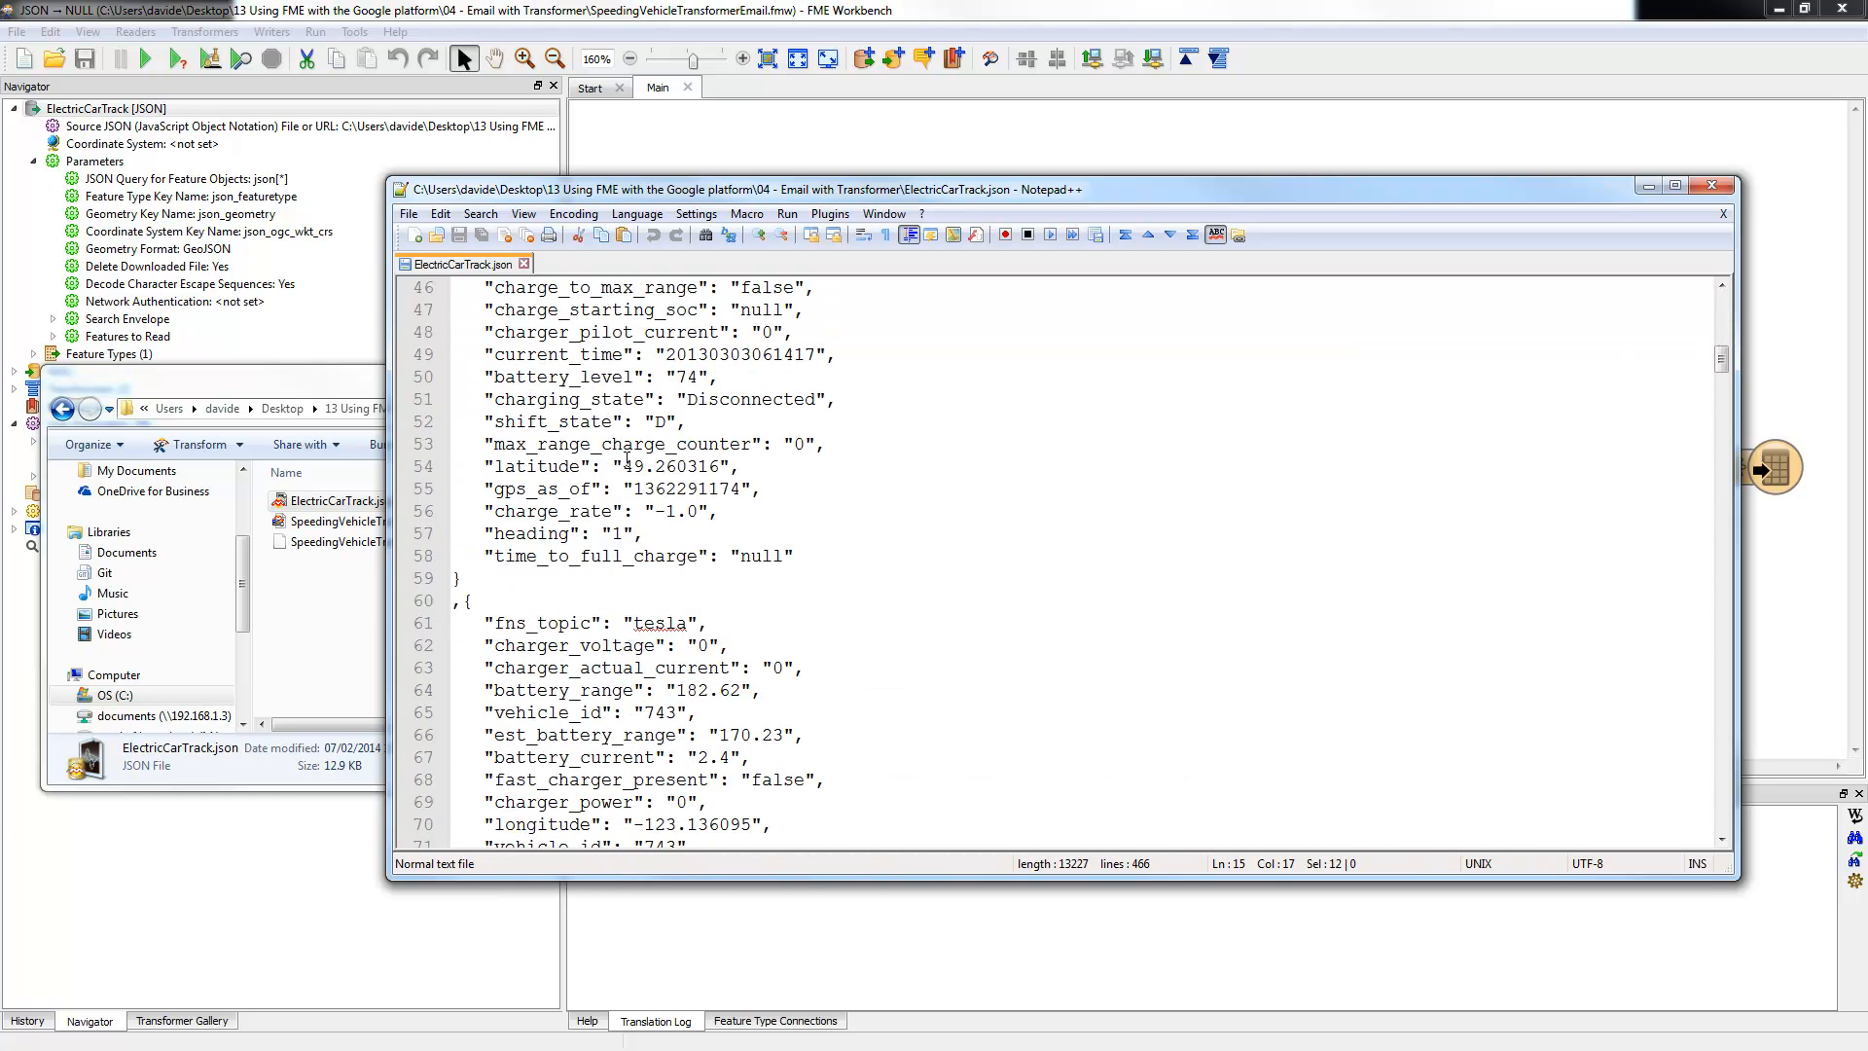
scroll(720, 621, "down", 20)
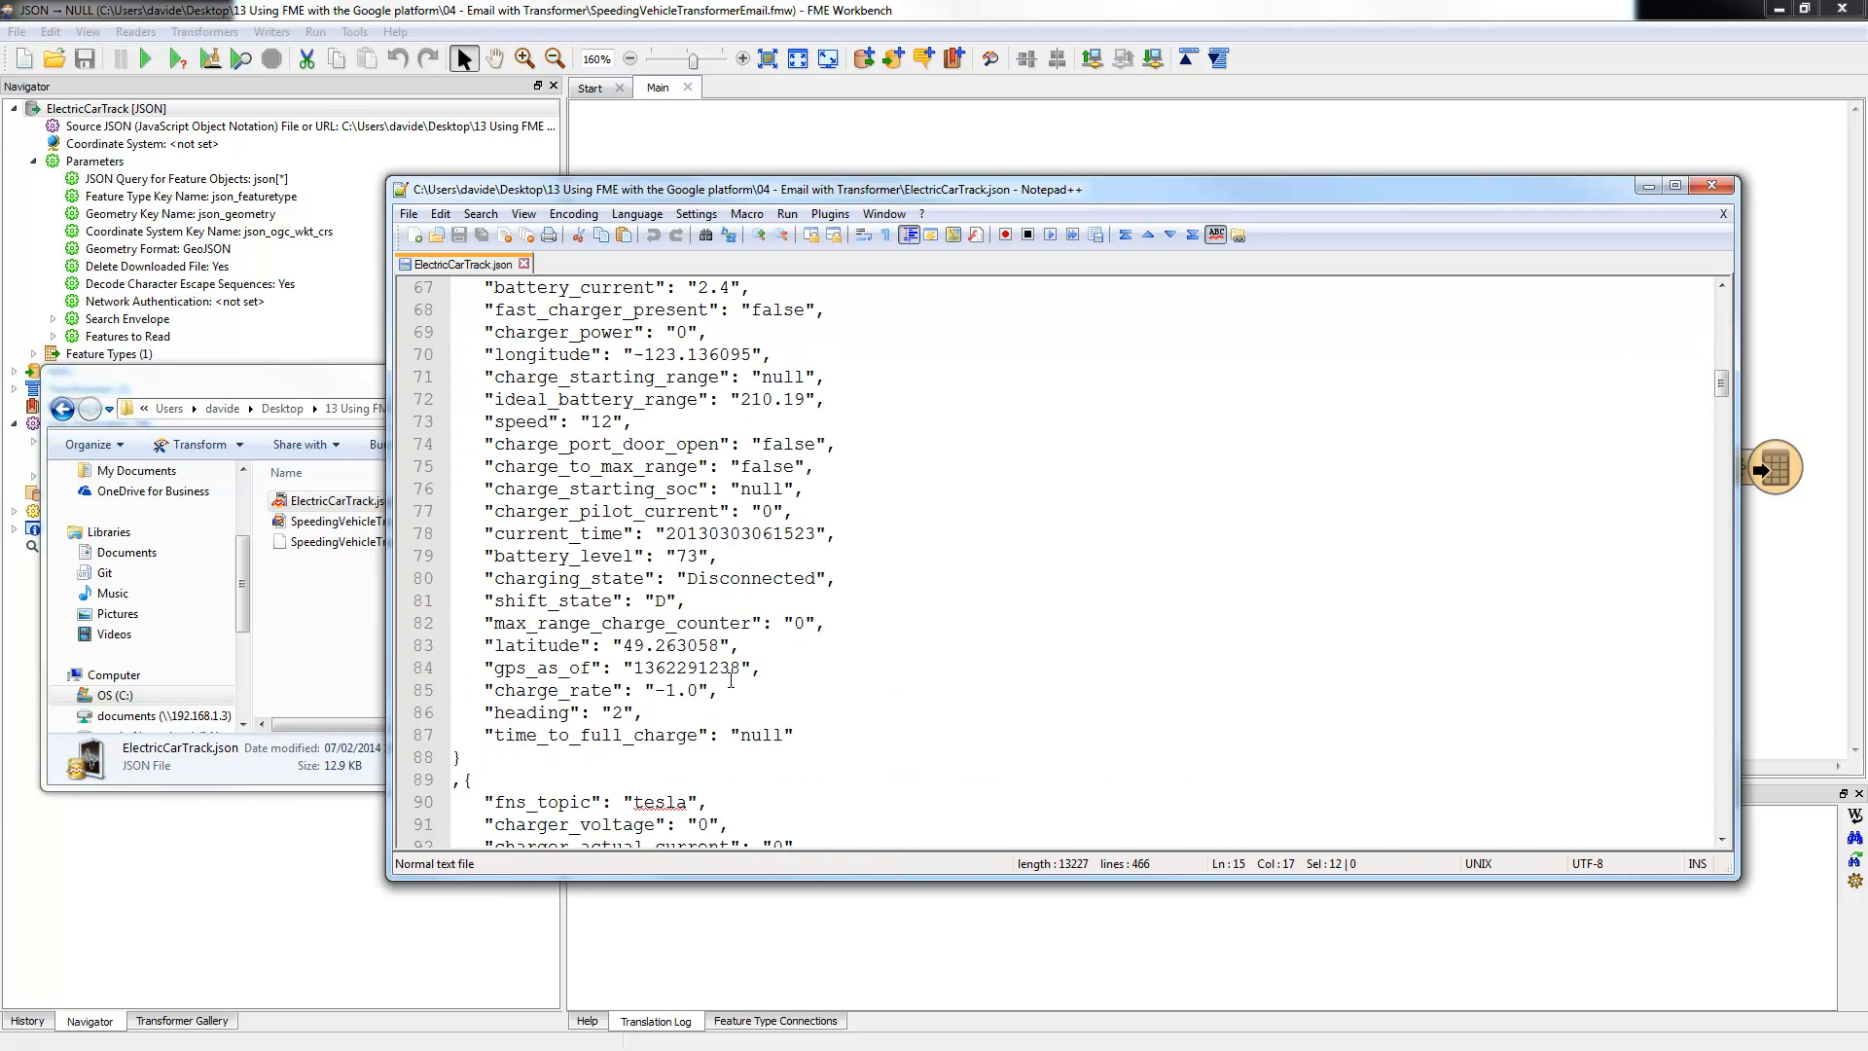
scroll(750, 625, "down", 18)
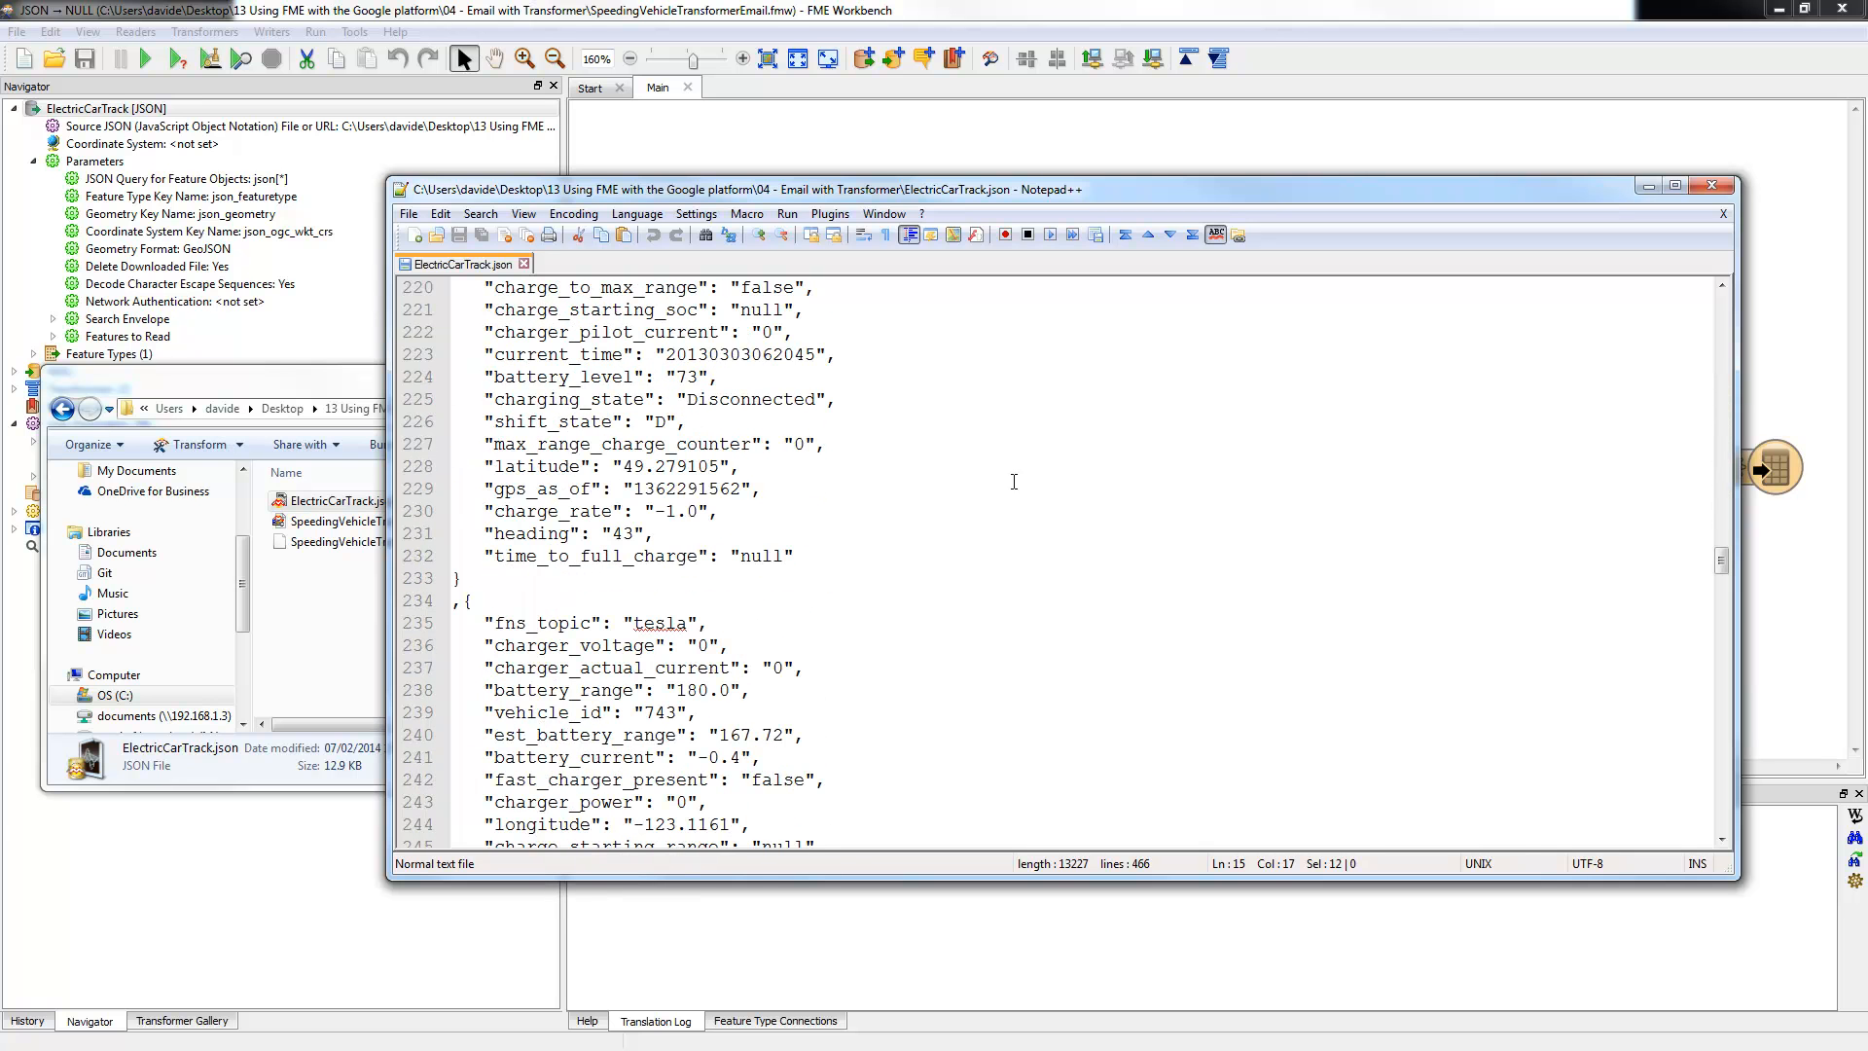
left_click(524, 264)
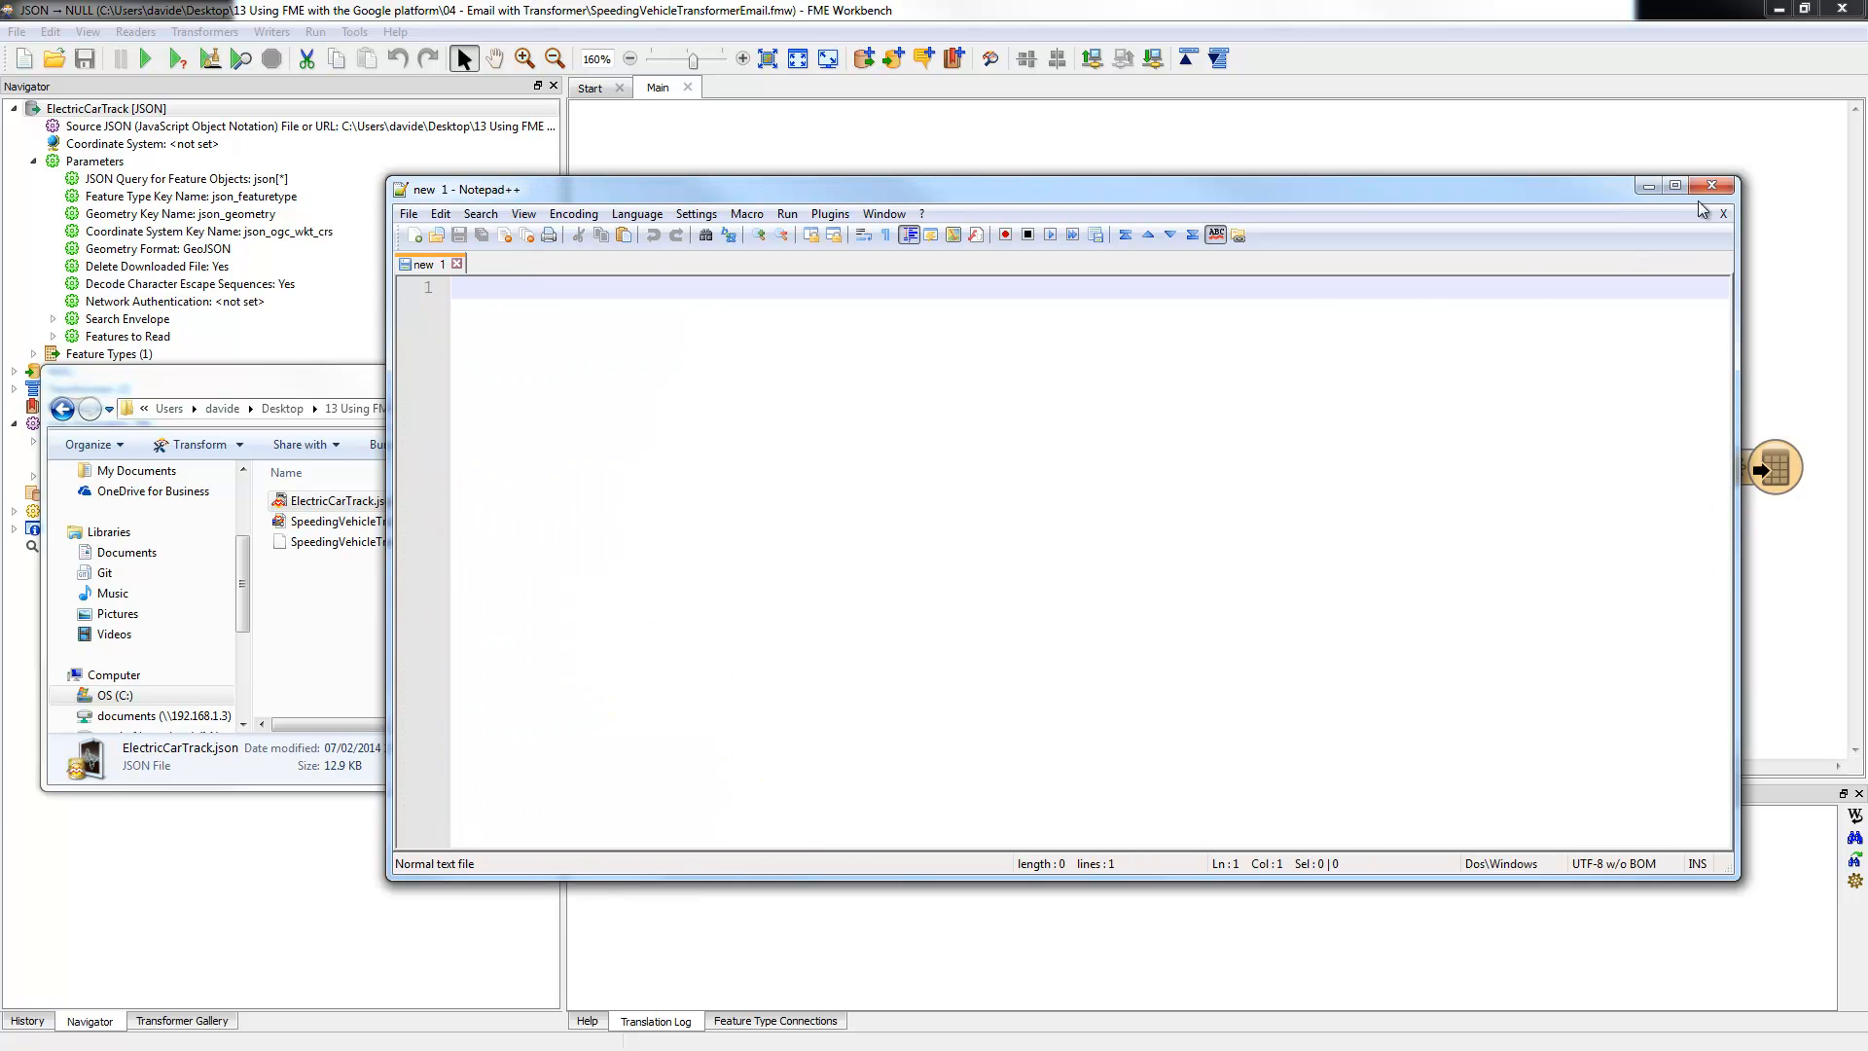
left_click(1048, 665)
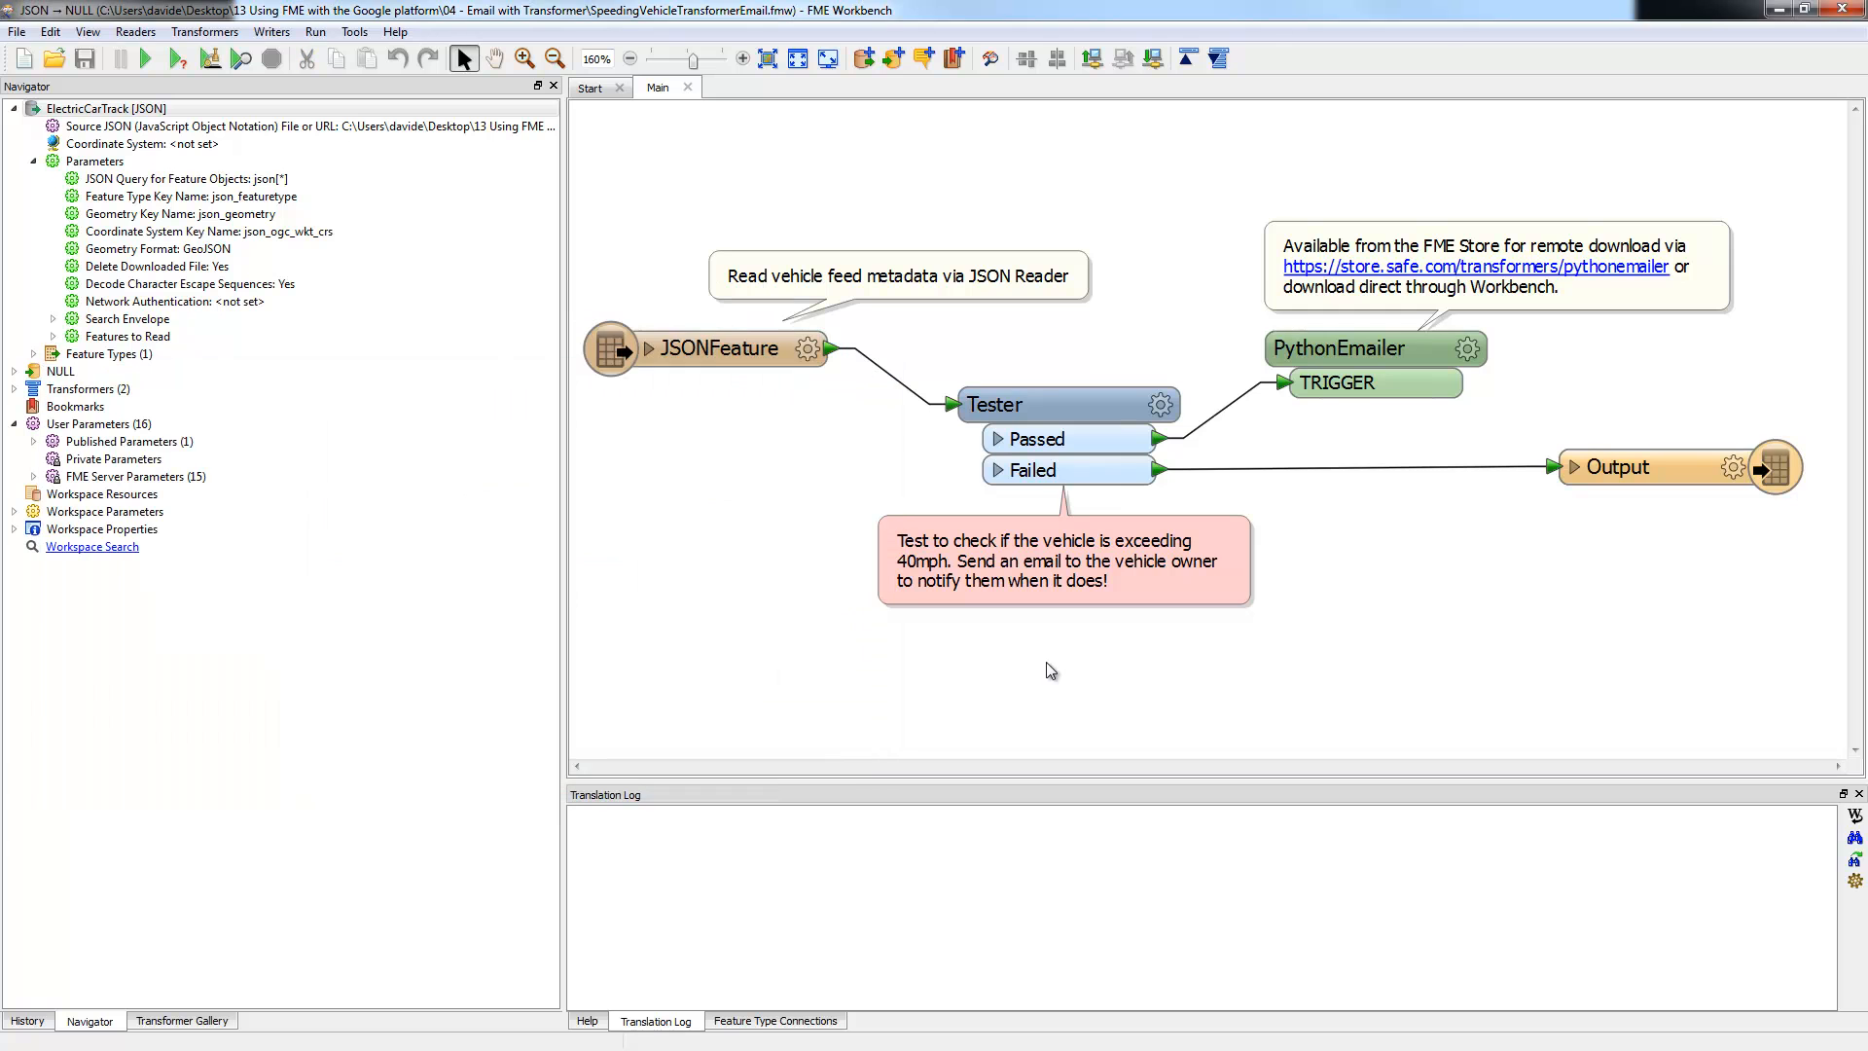
left_click(1162, 406)
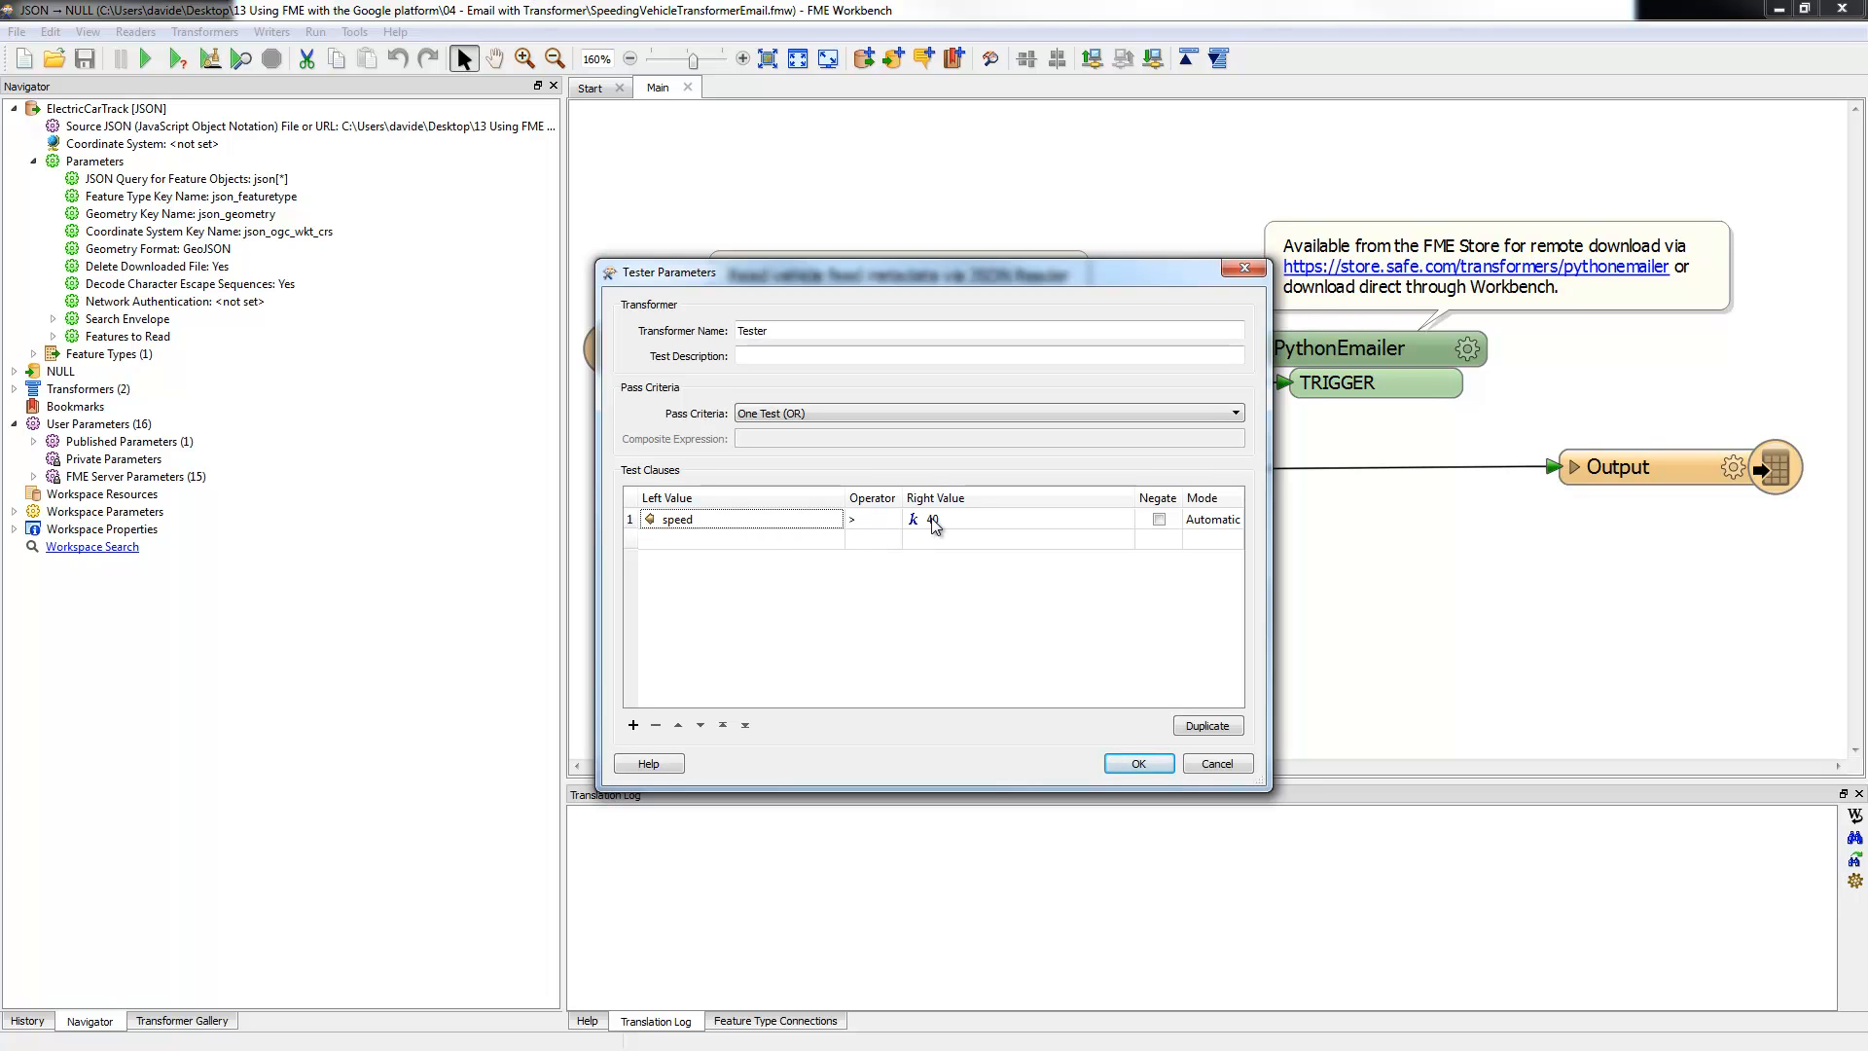
left_click(1139, 765)
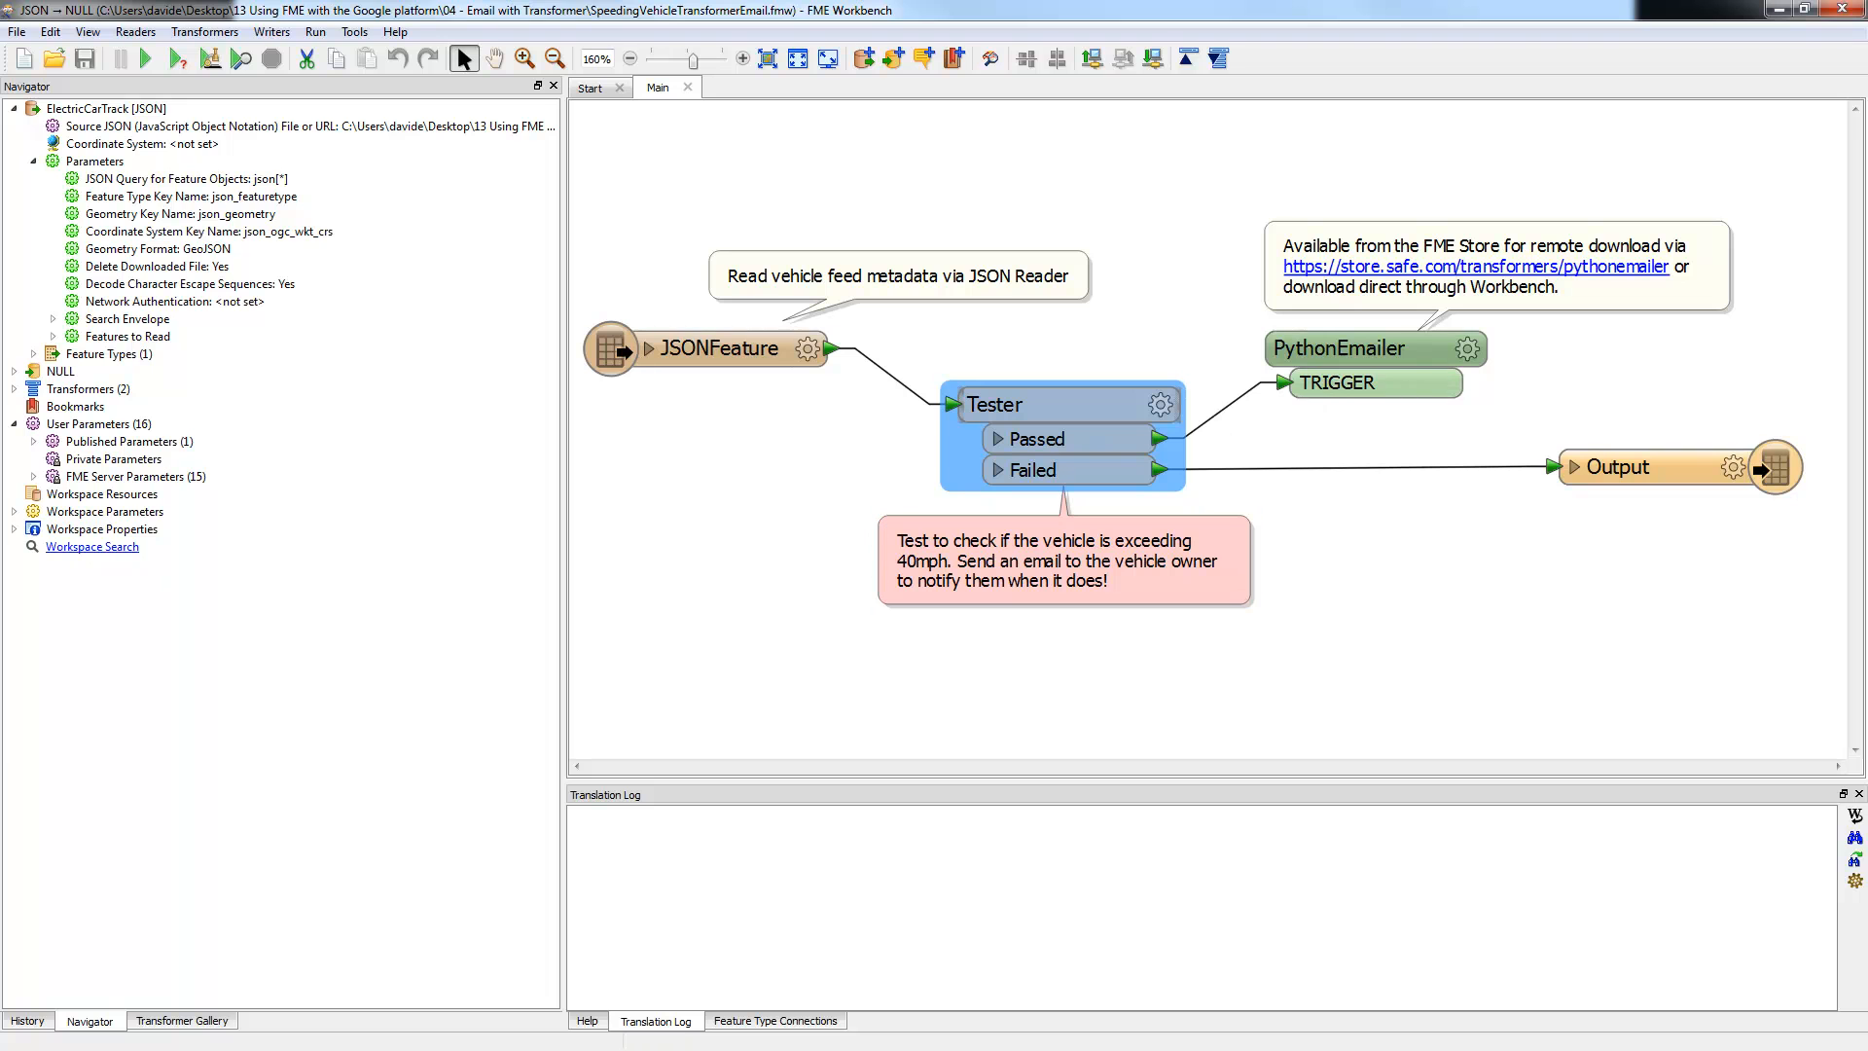
Step: Load the empty Gmail inbox in a new, maximized Chrome tab
left_click_drag(0, 58, 508, 66)
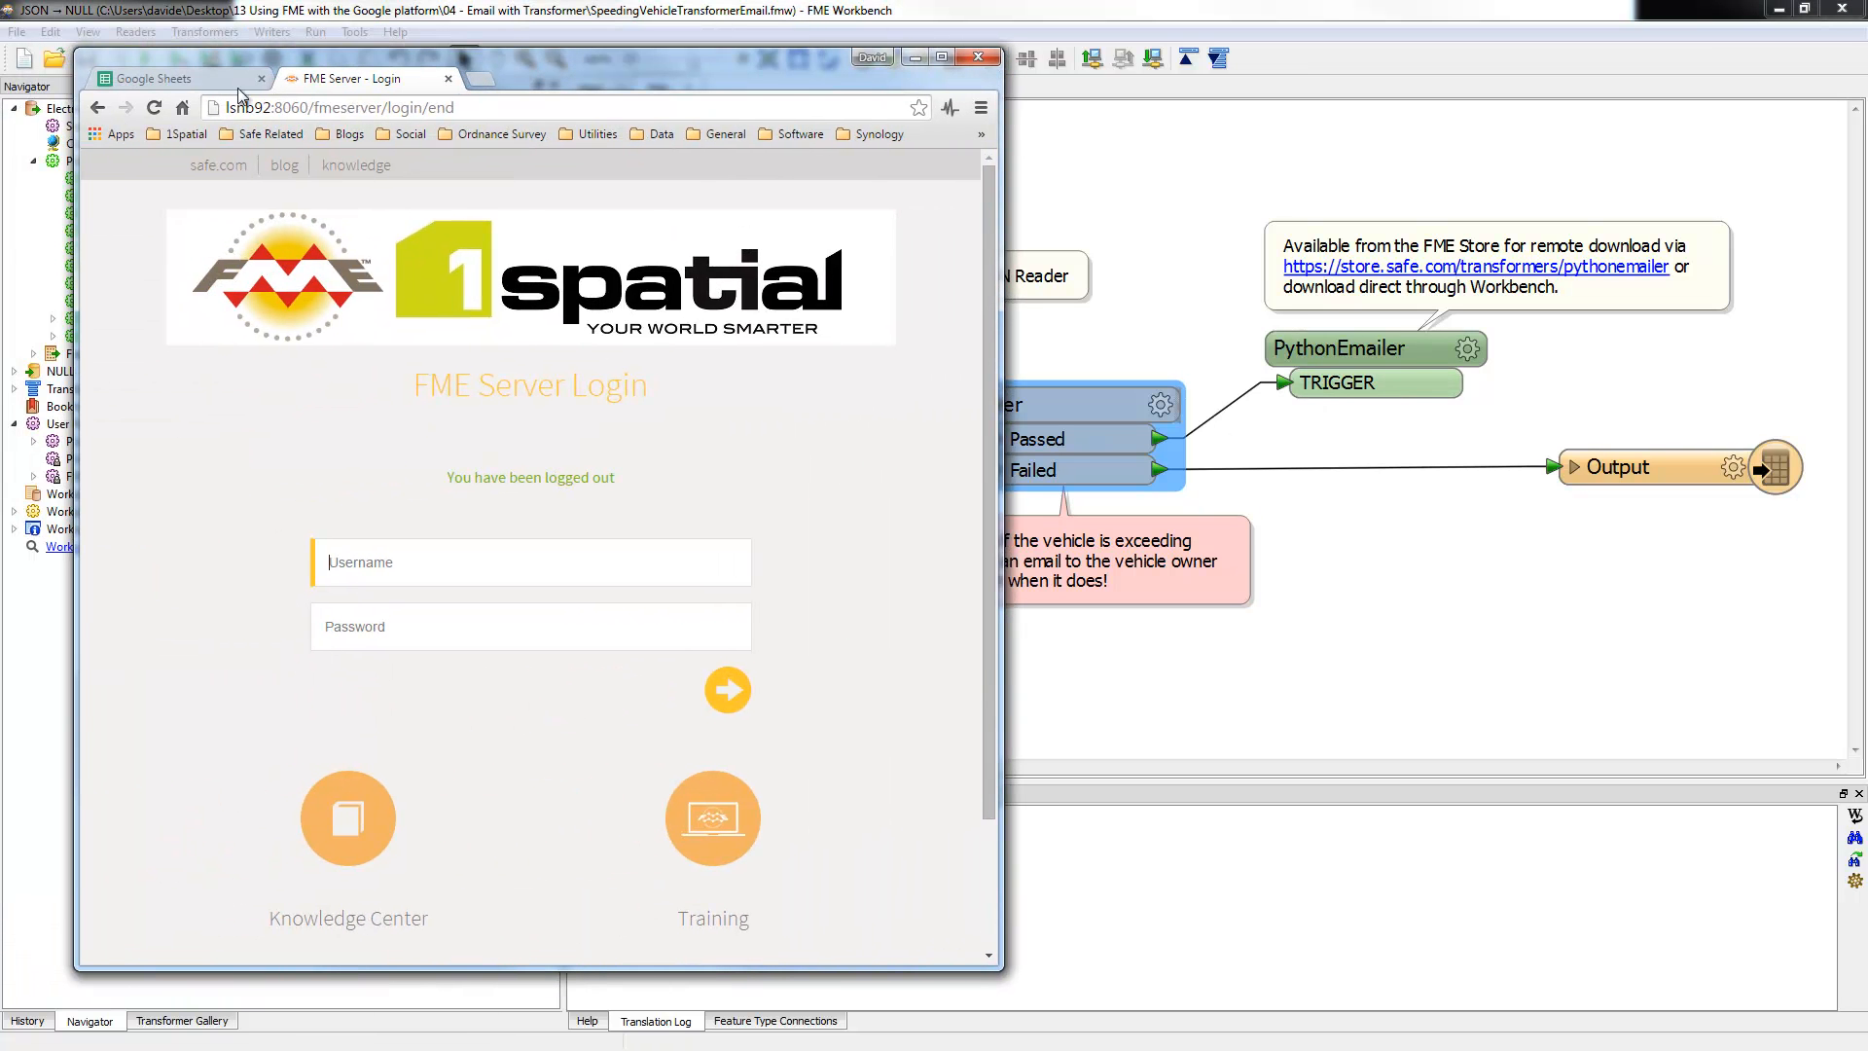
left_click(476, 79)
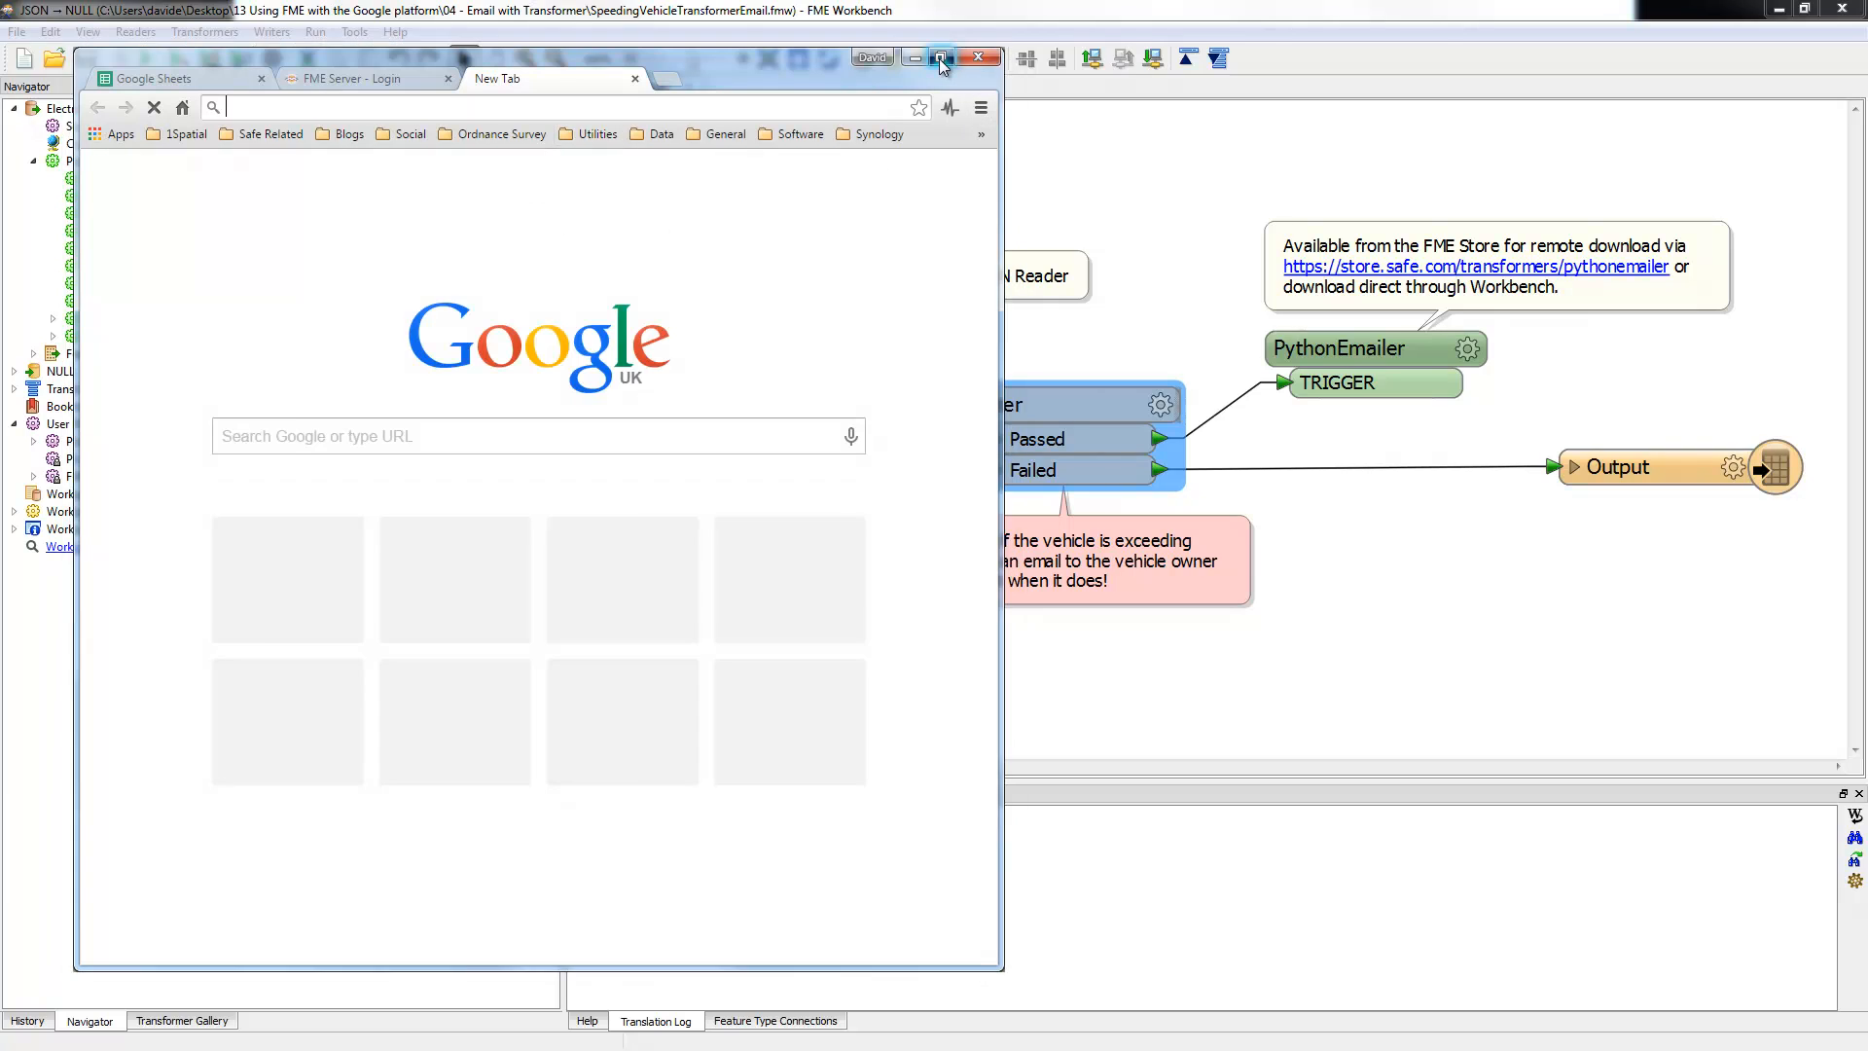
left_click(940, 58)
left_click(1216, 67)
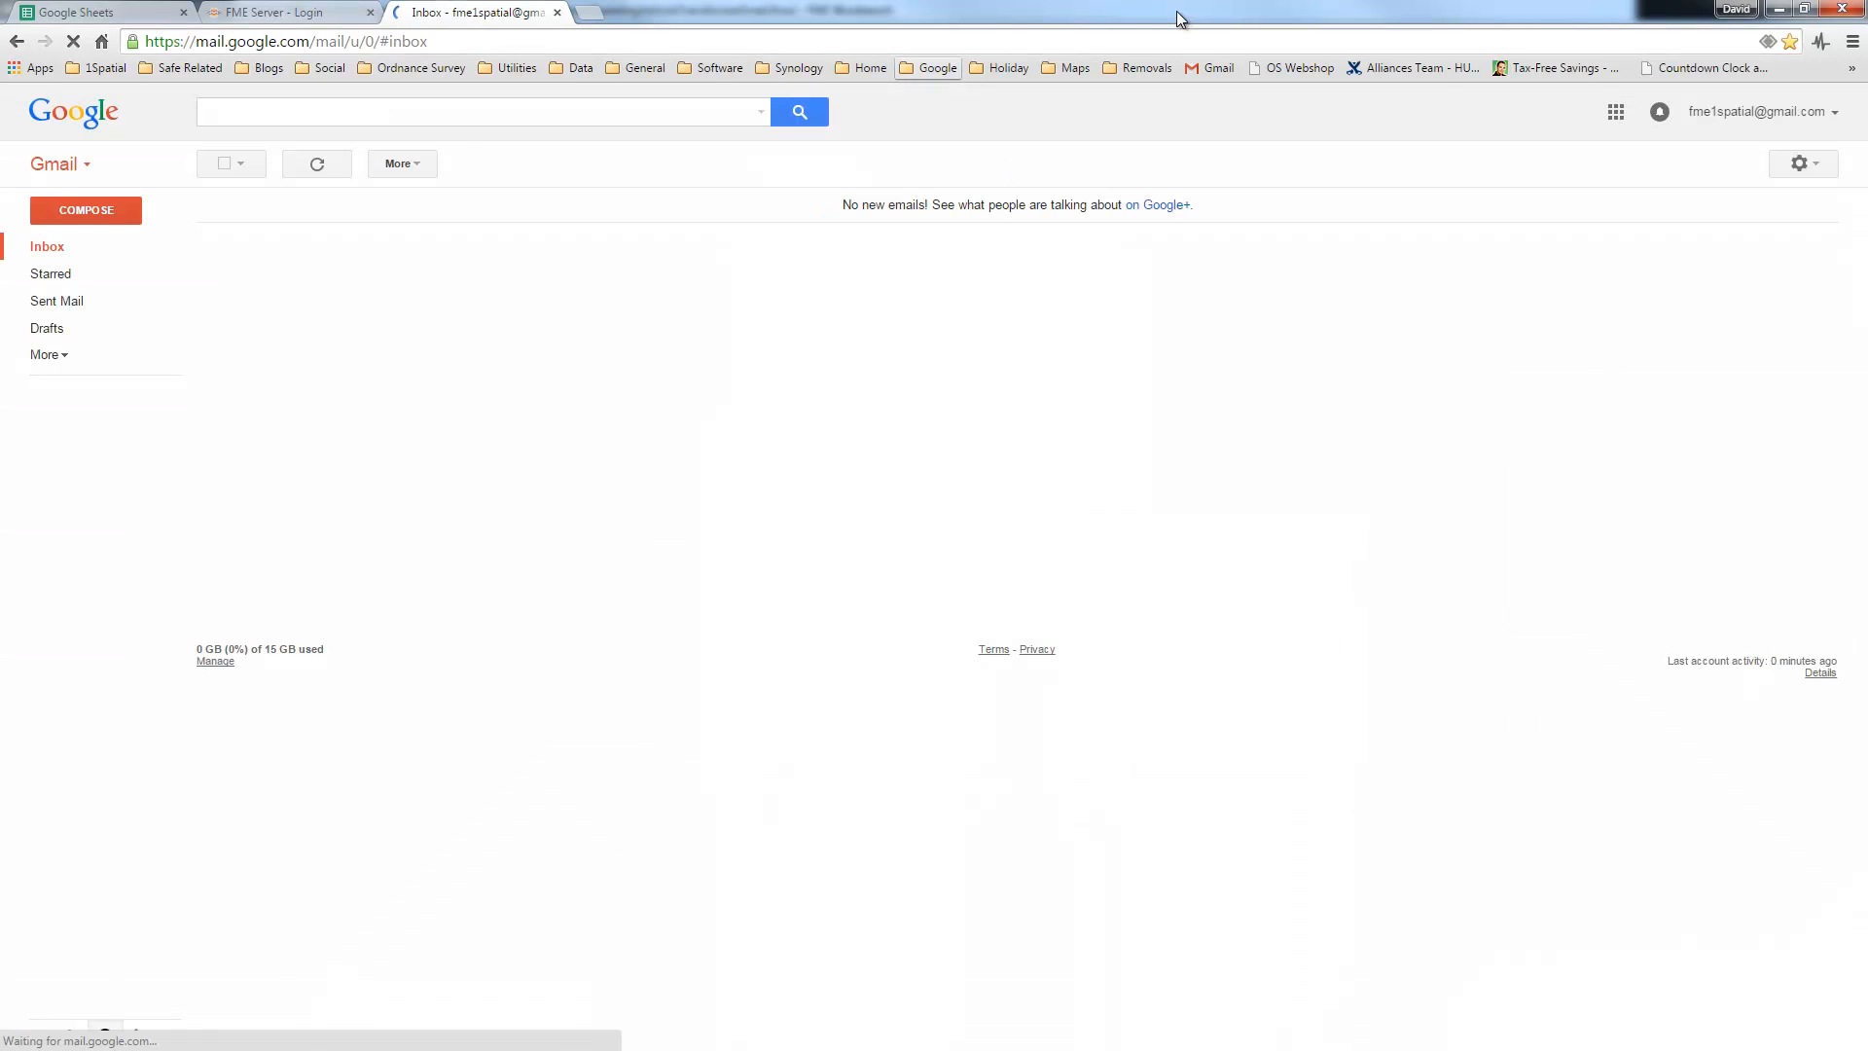
Step: Tile the Gmail browser and FME Workbench windows side by side
left_click_drag(1177, 10, 500, 83)
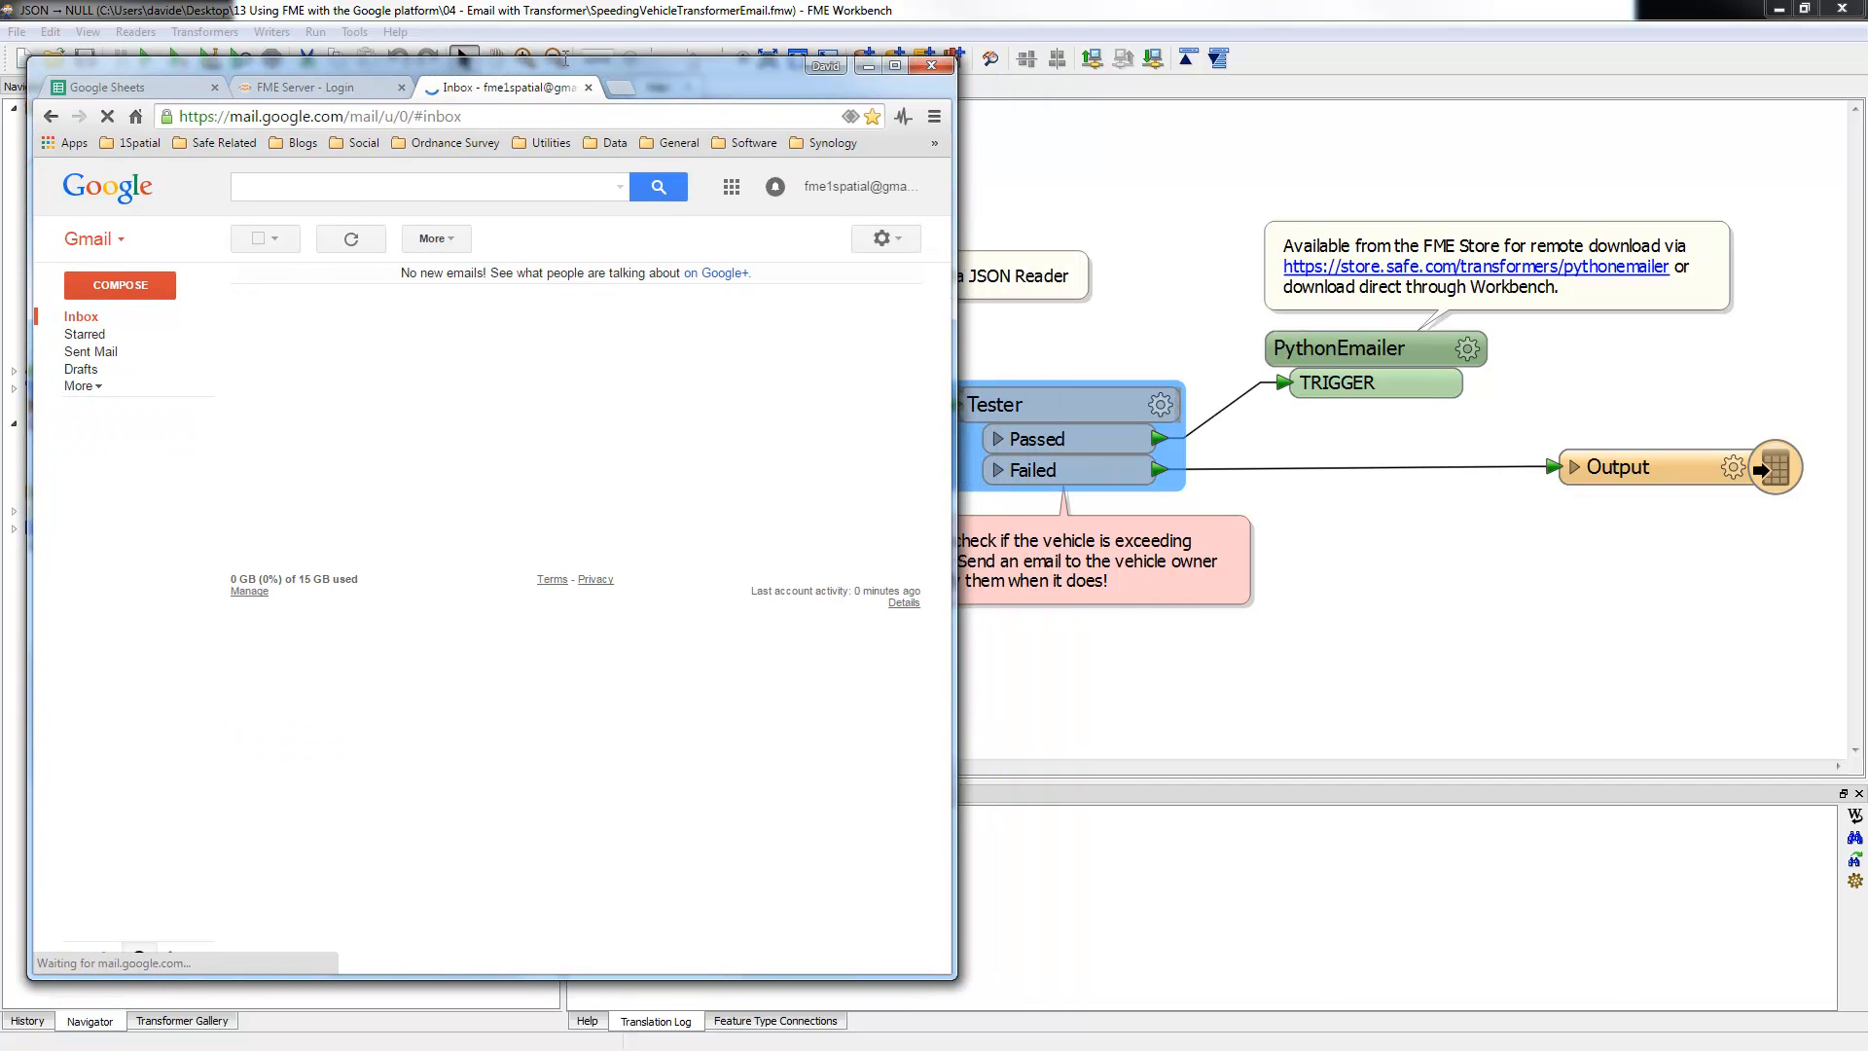
left_click_drag(591, 12, 1294, 98)
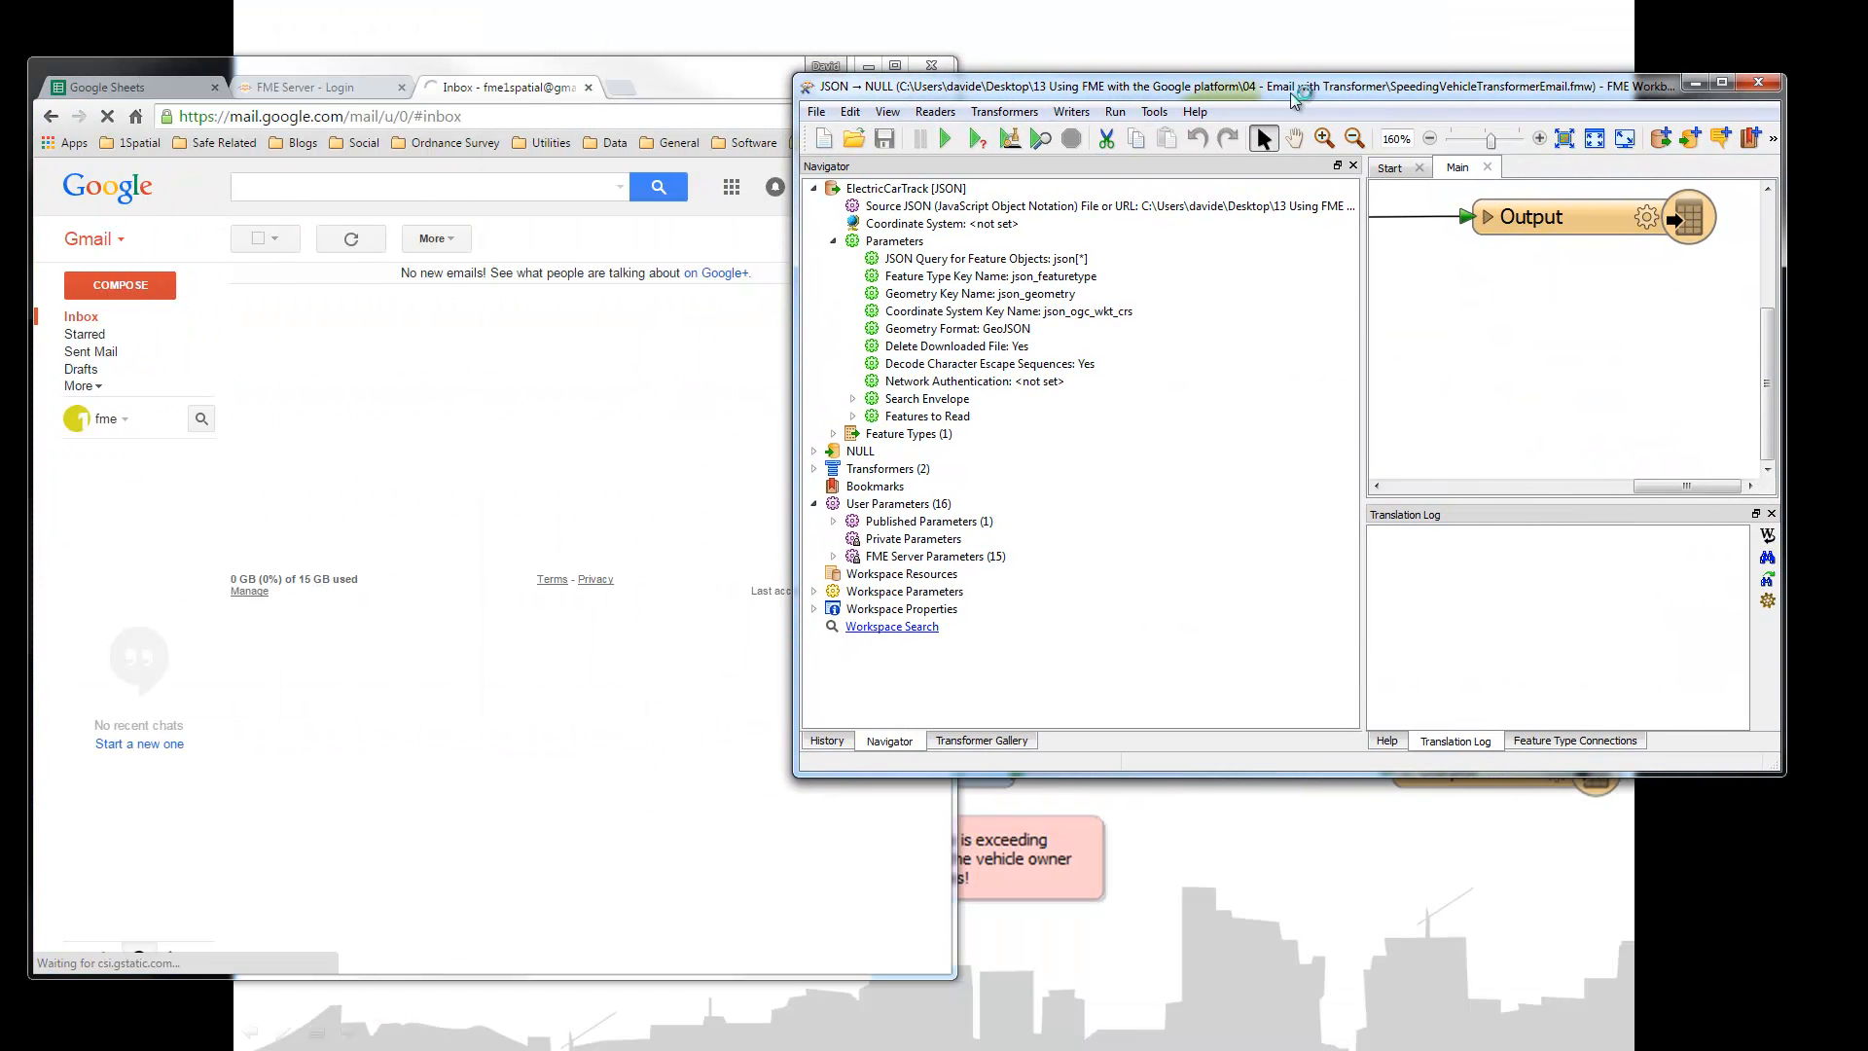
left_click_drag(1365, 282, 1036, 282)
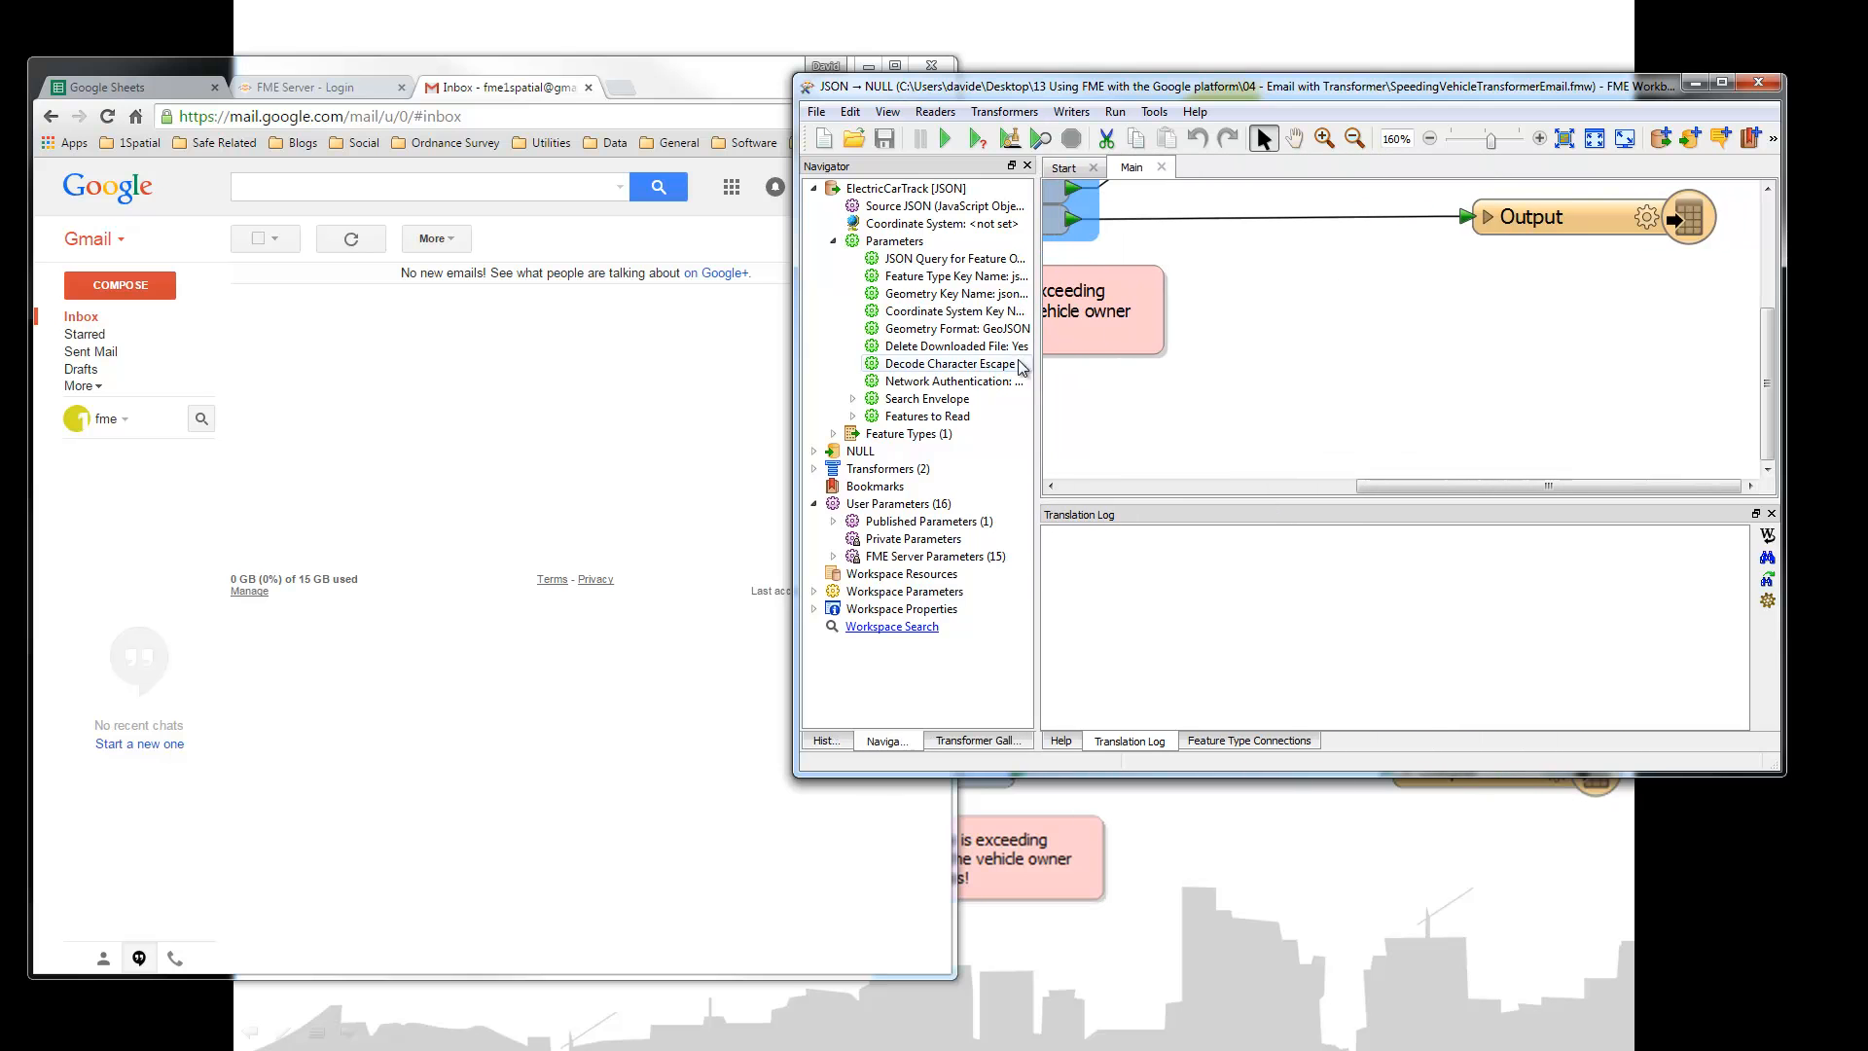
Step: Zoom the canvas to extents and run the speeding-vehicle translation
left_click(1562, 140)
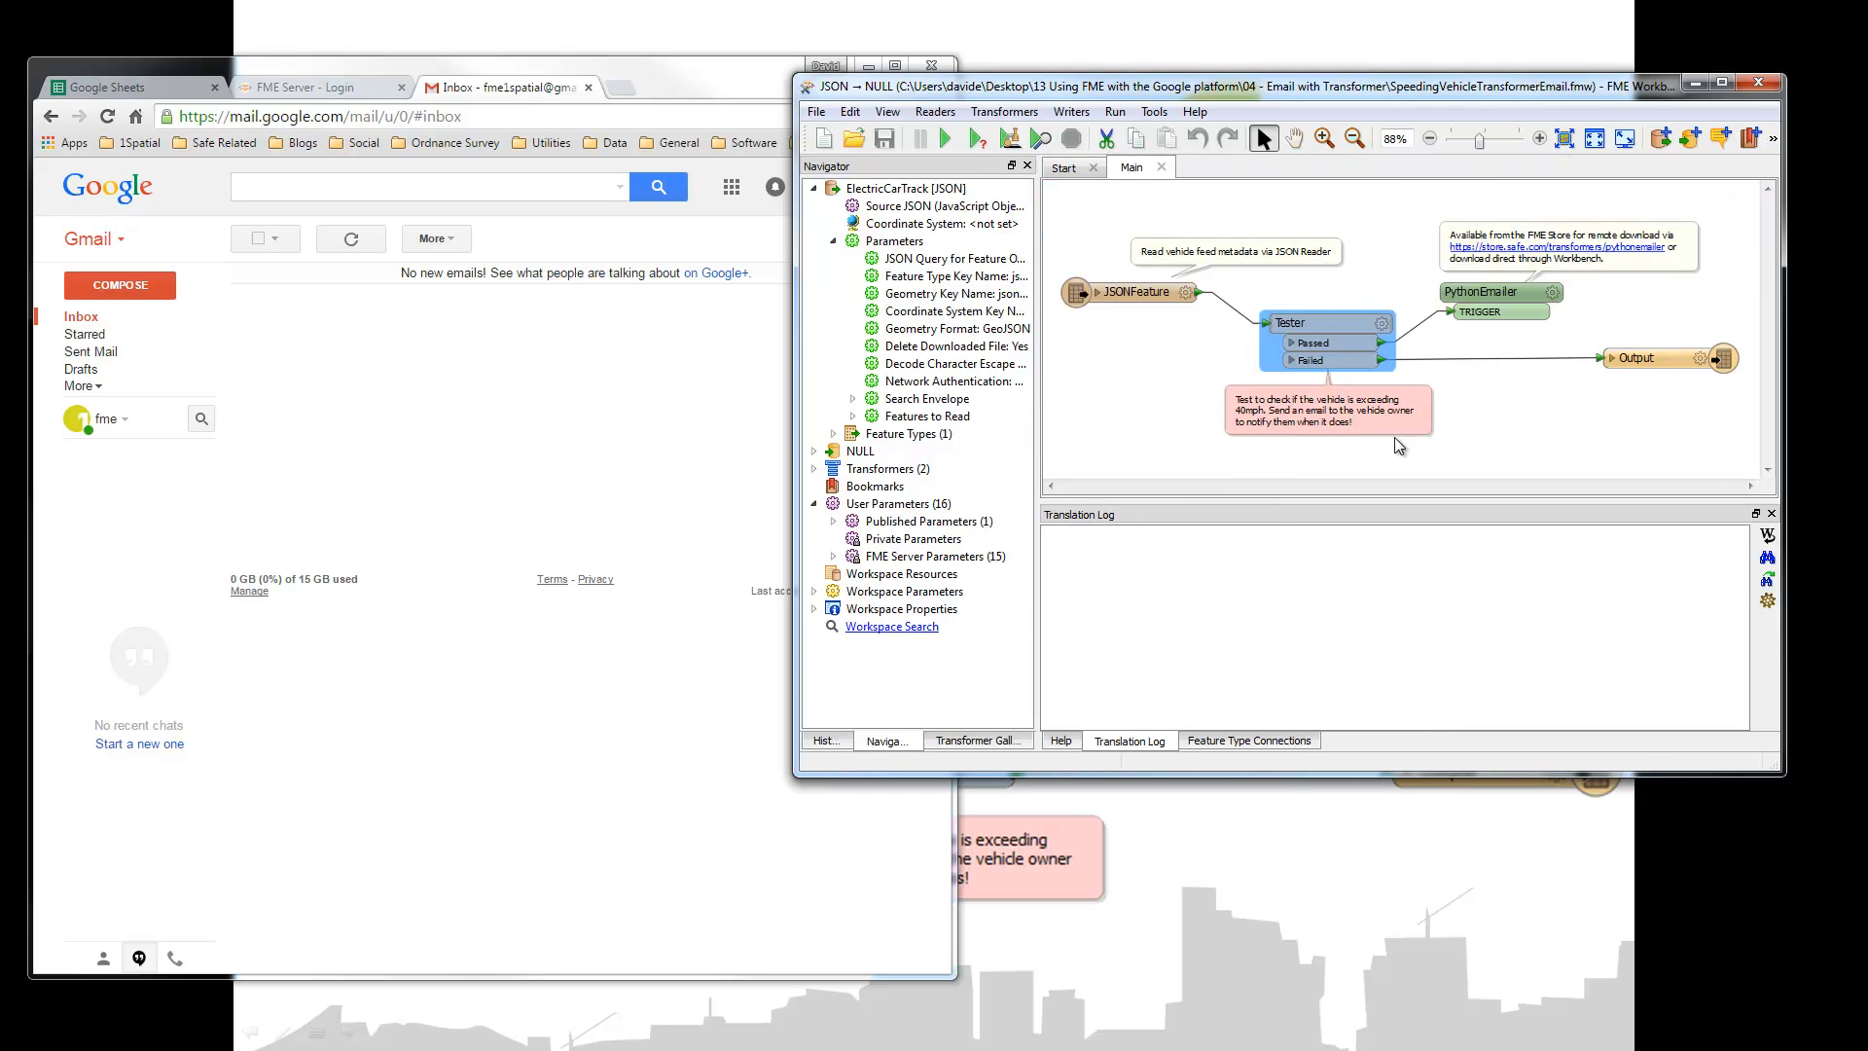
left_click(945, 141)
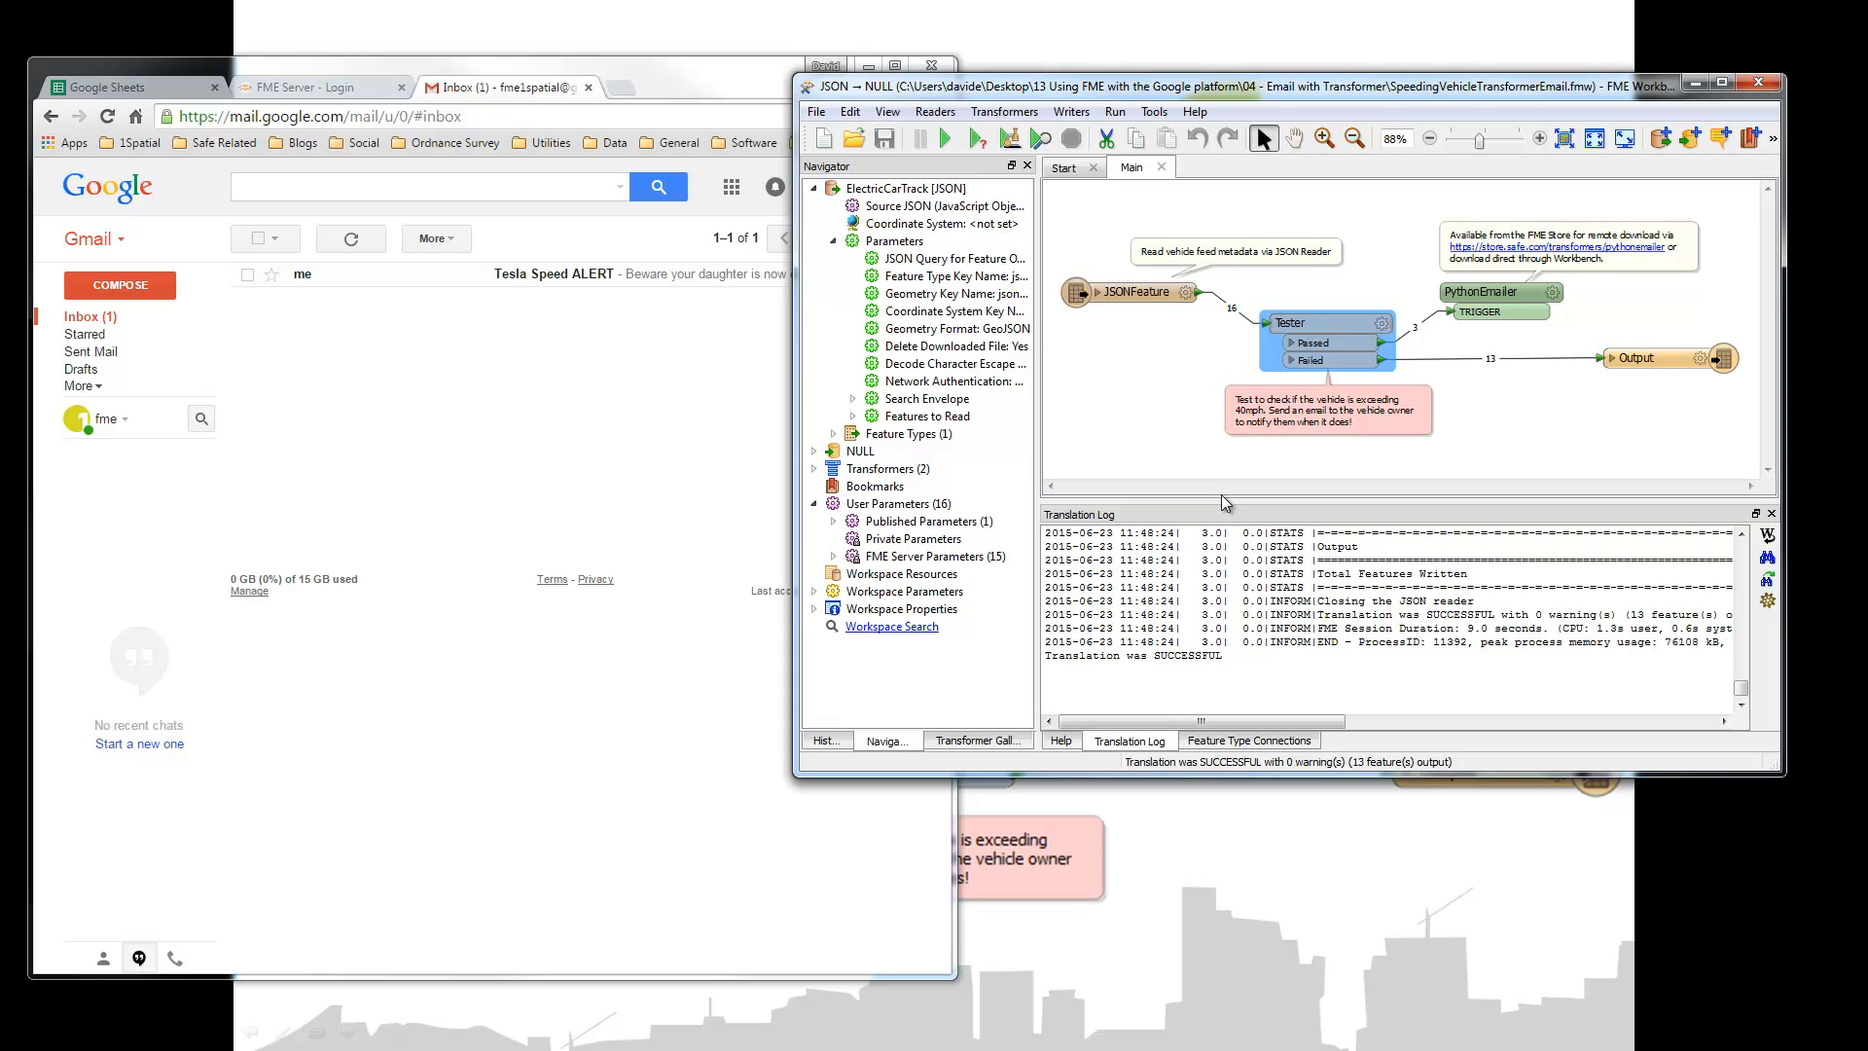
Step: Refresh Gmail, read all three Tesla Speed ALERT emails, then open the PythonEmailer parameters
left_click(351, 240)
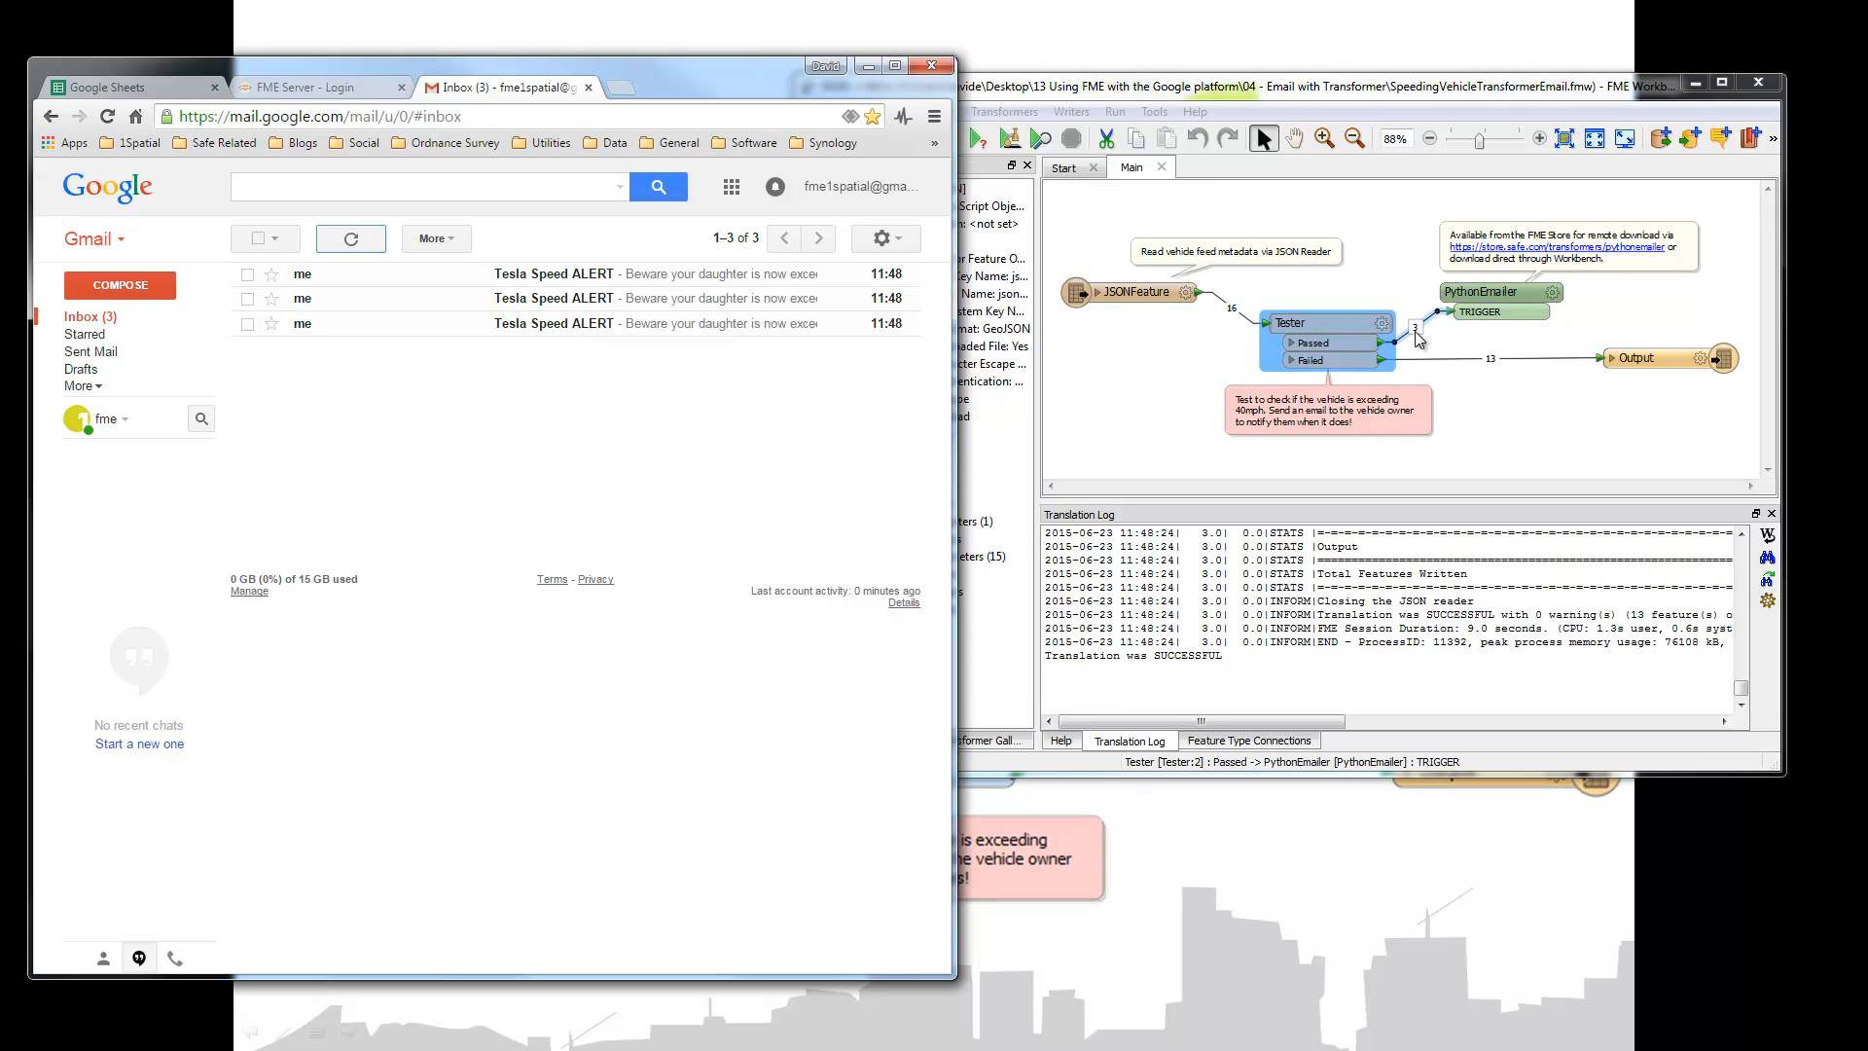
left_click(547, 329)
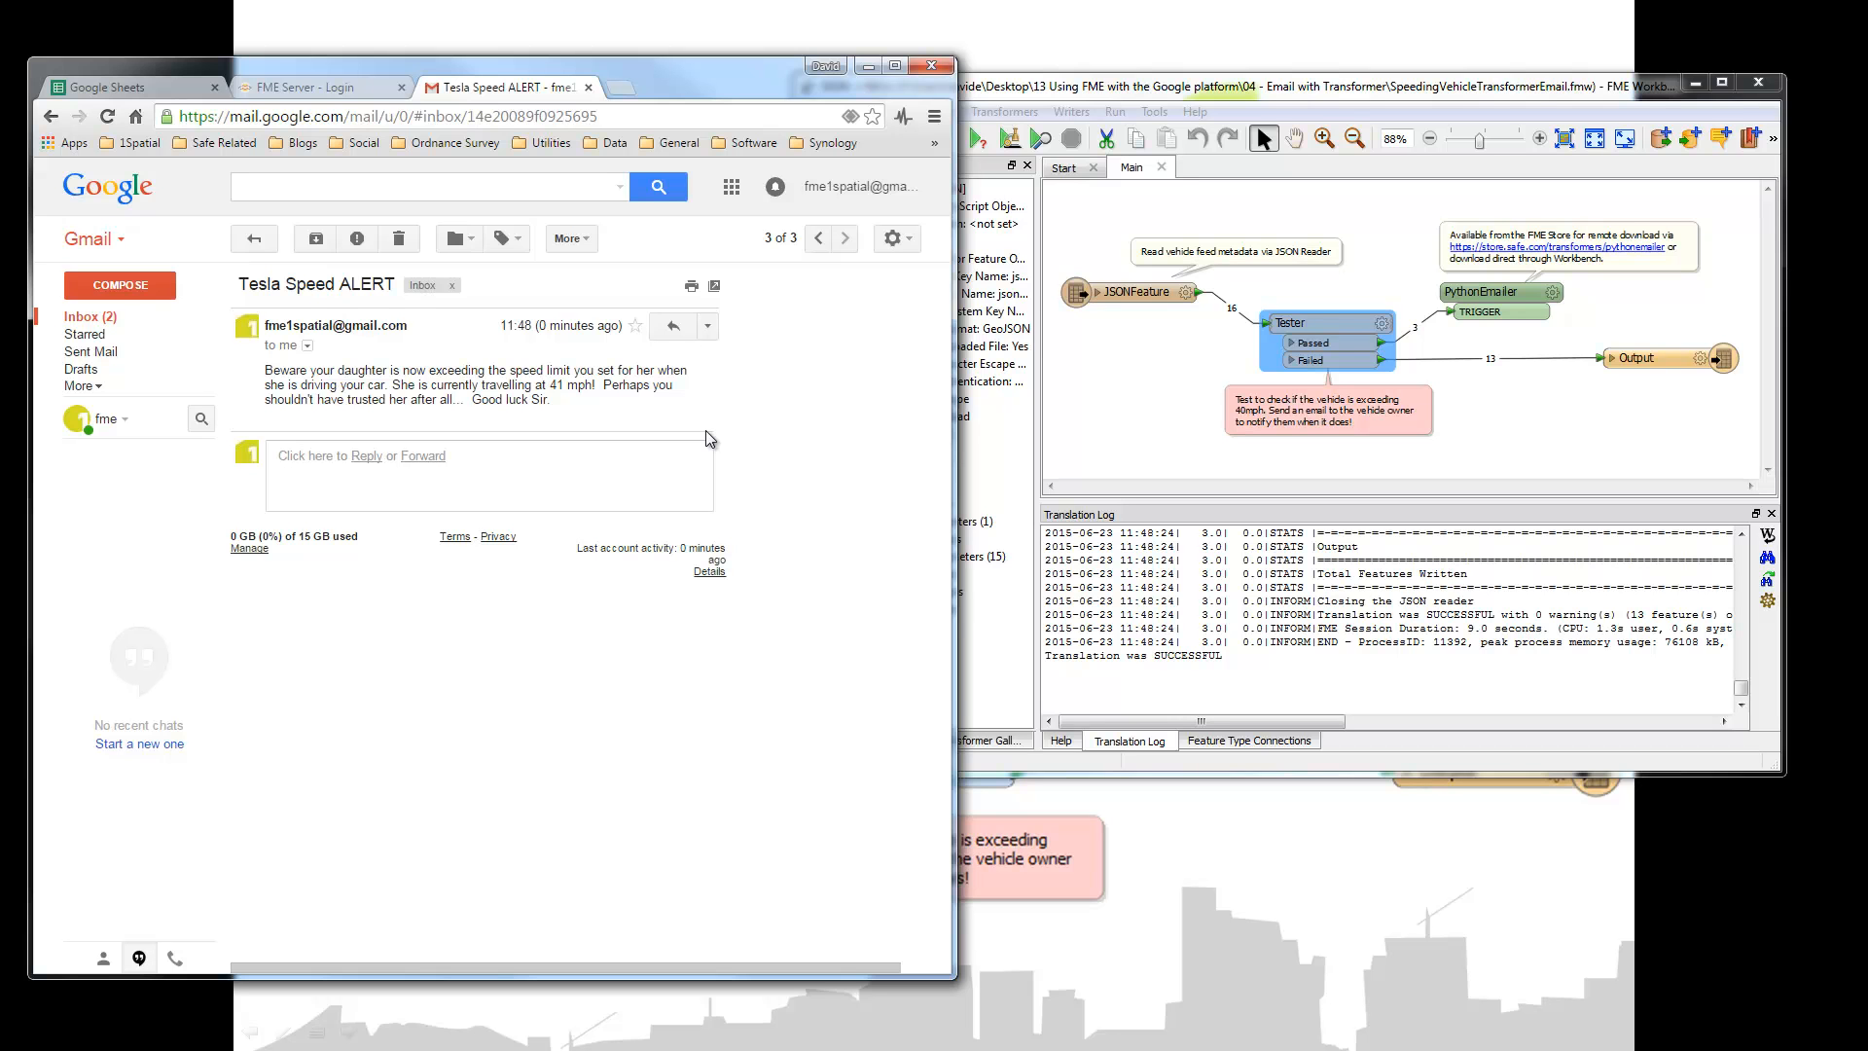
left_click(254, 238)
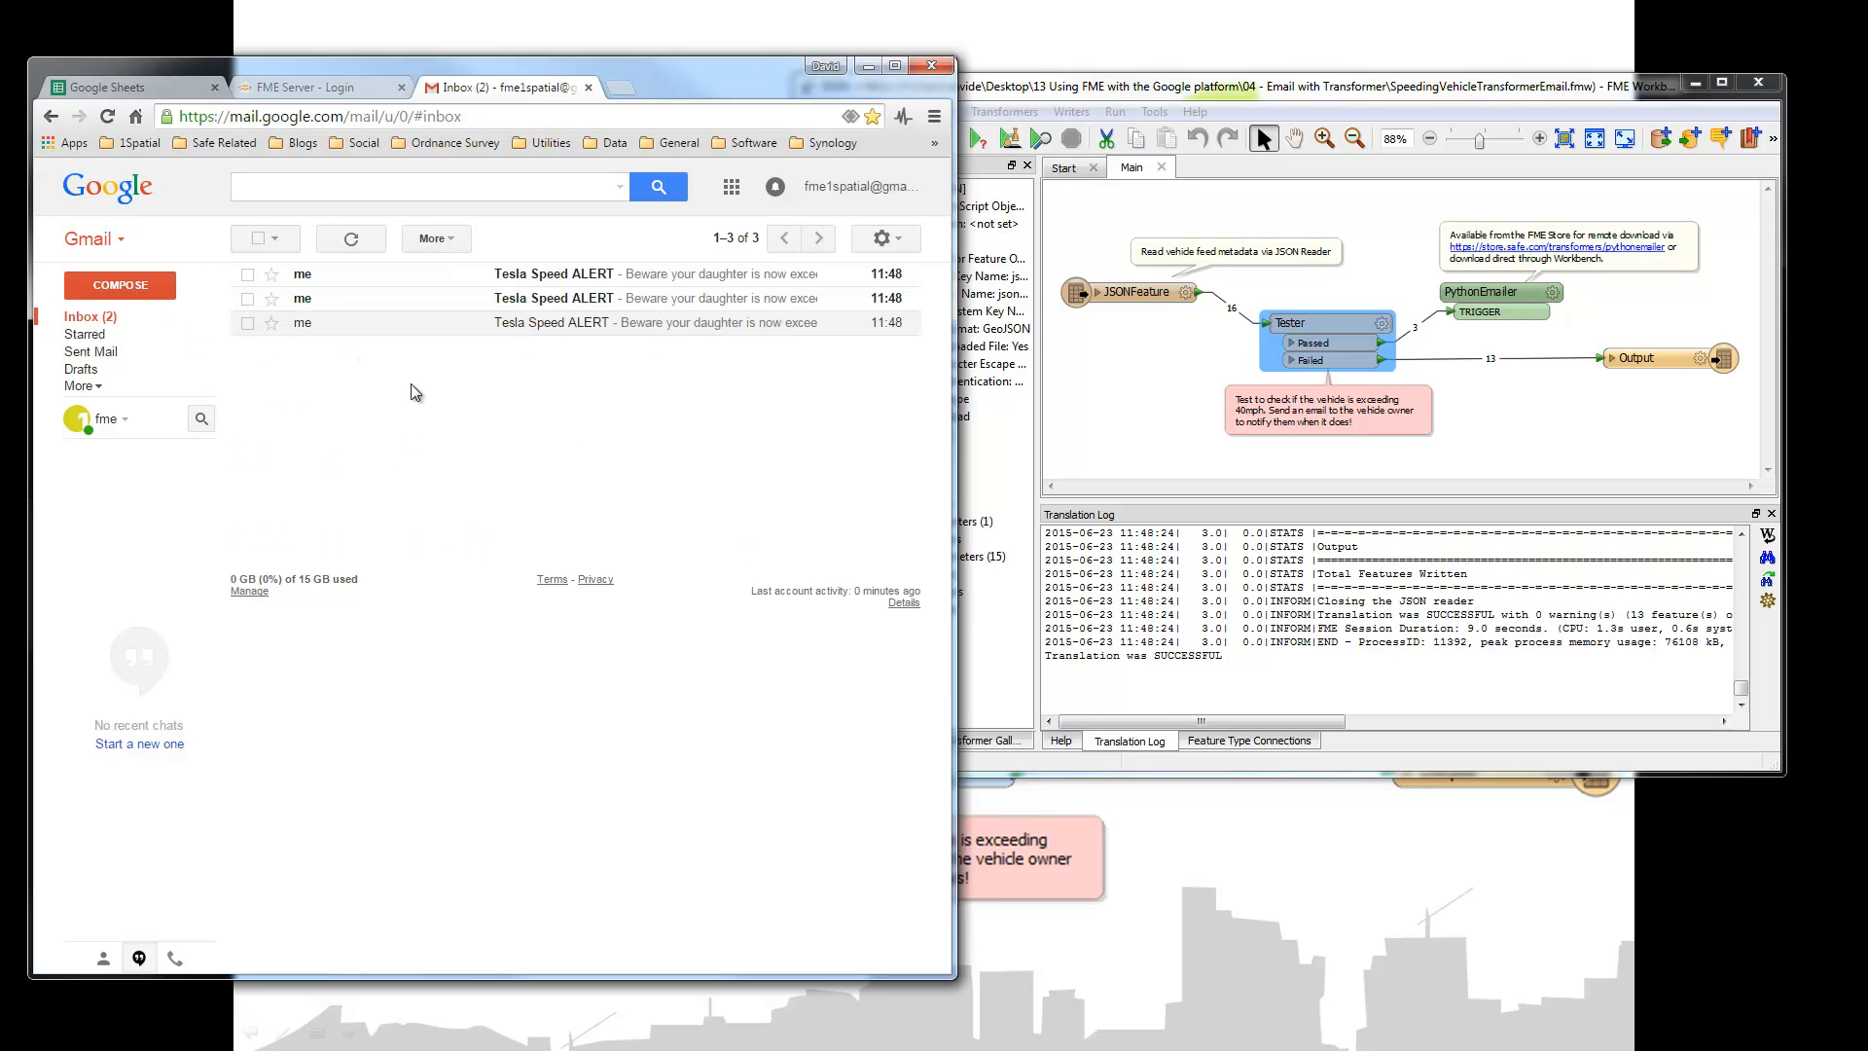
left_click(543, 300)
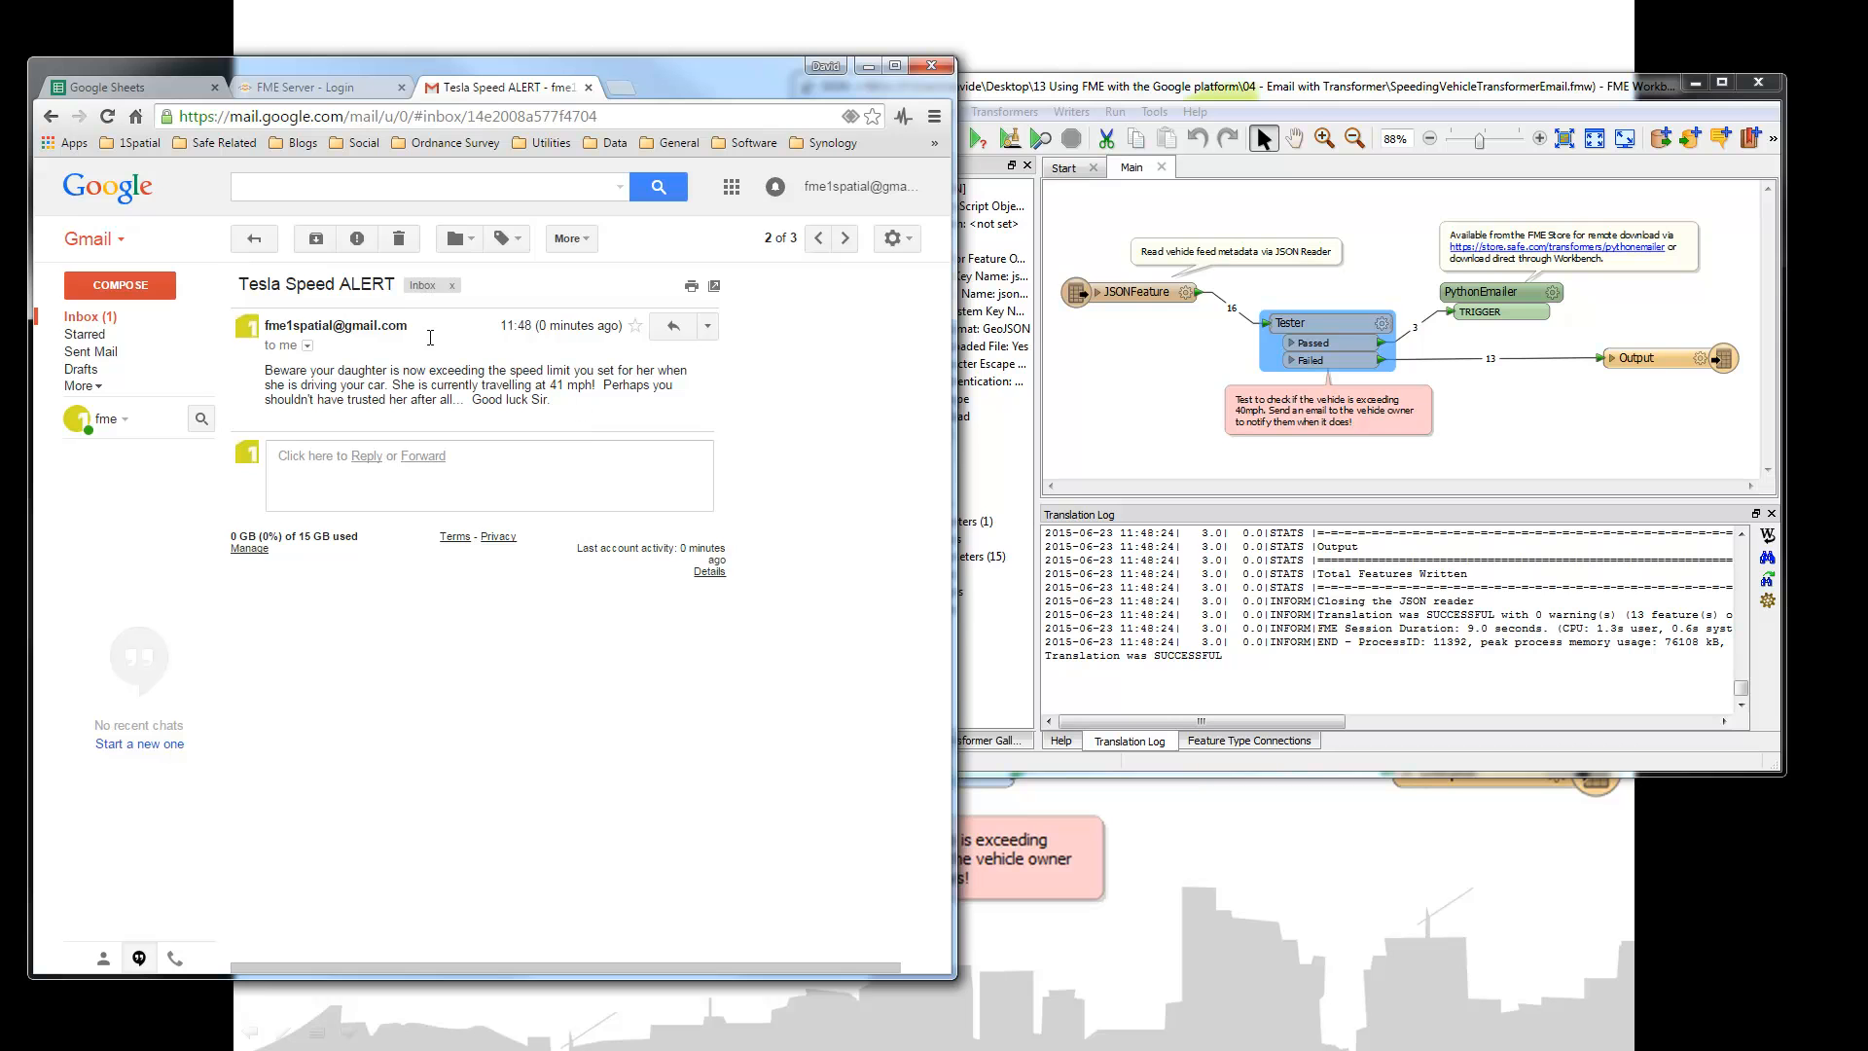
left_click(257, 240)
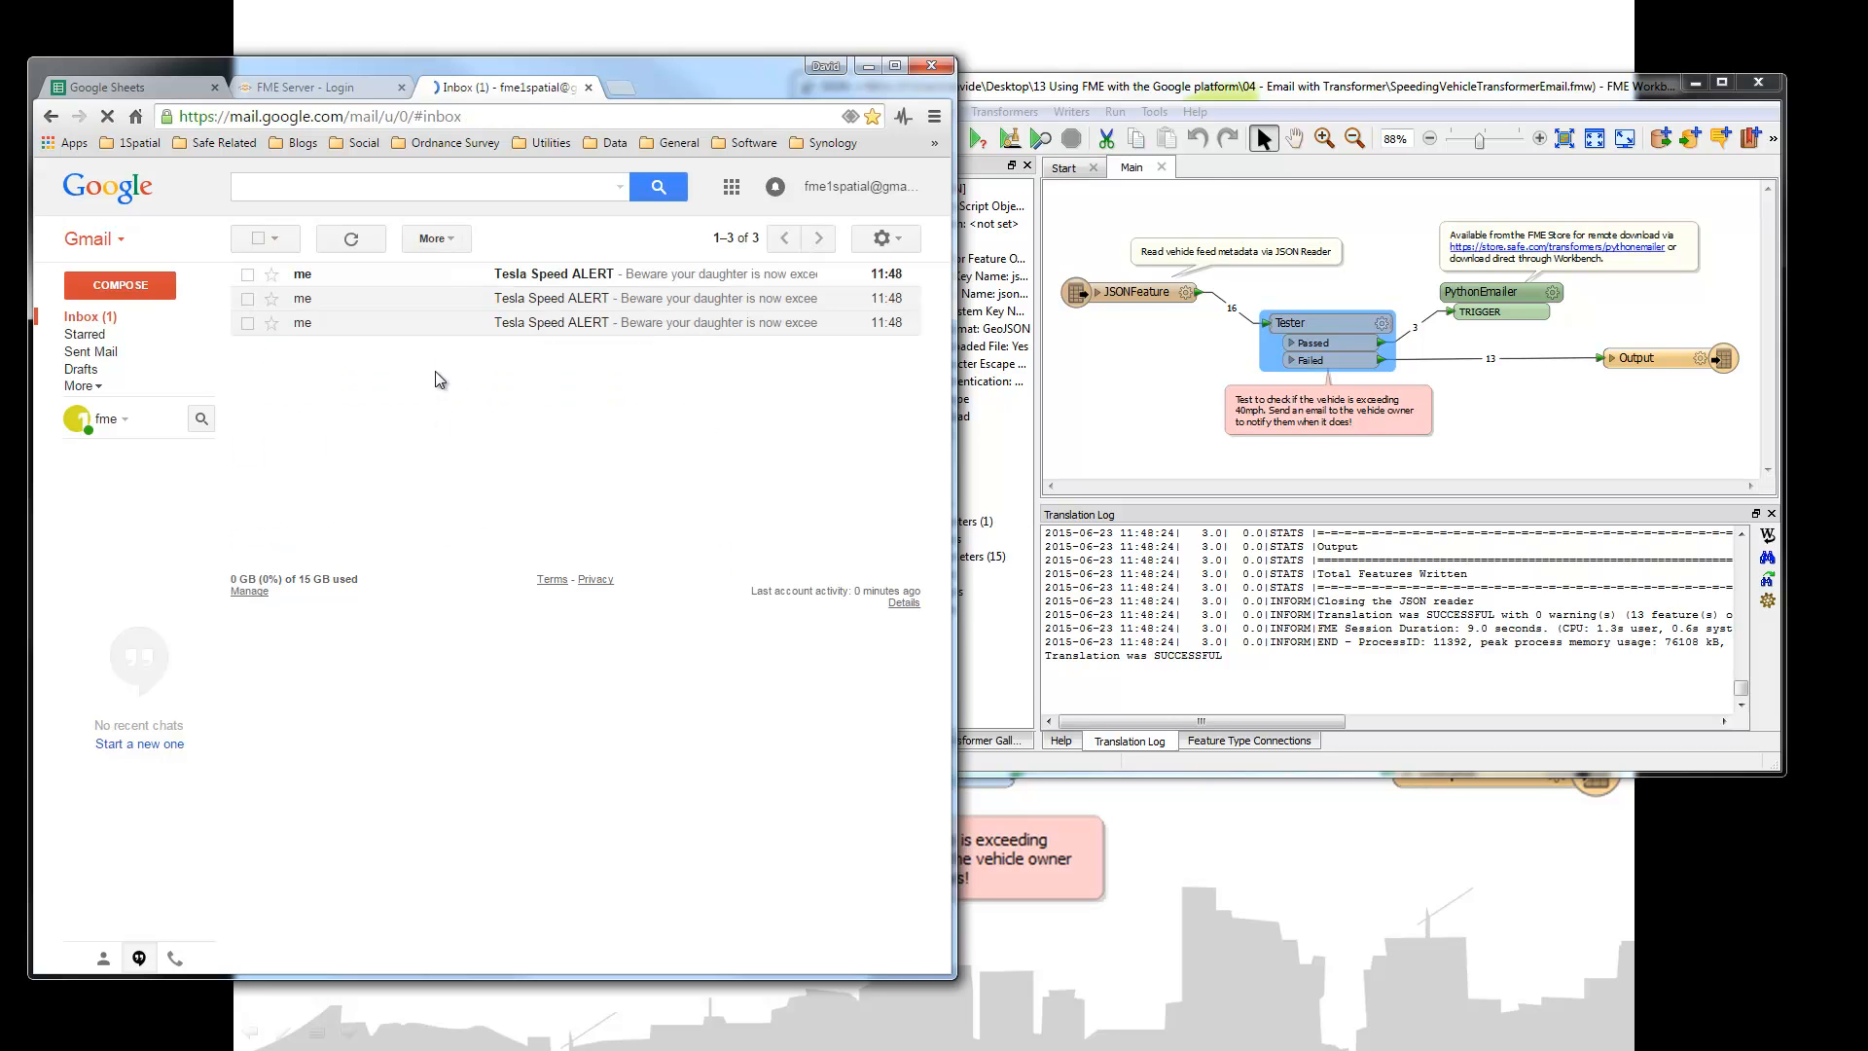
left_click(487, 283)
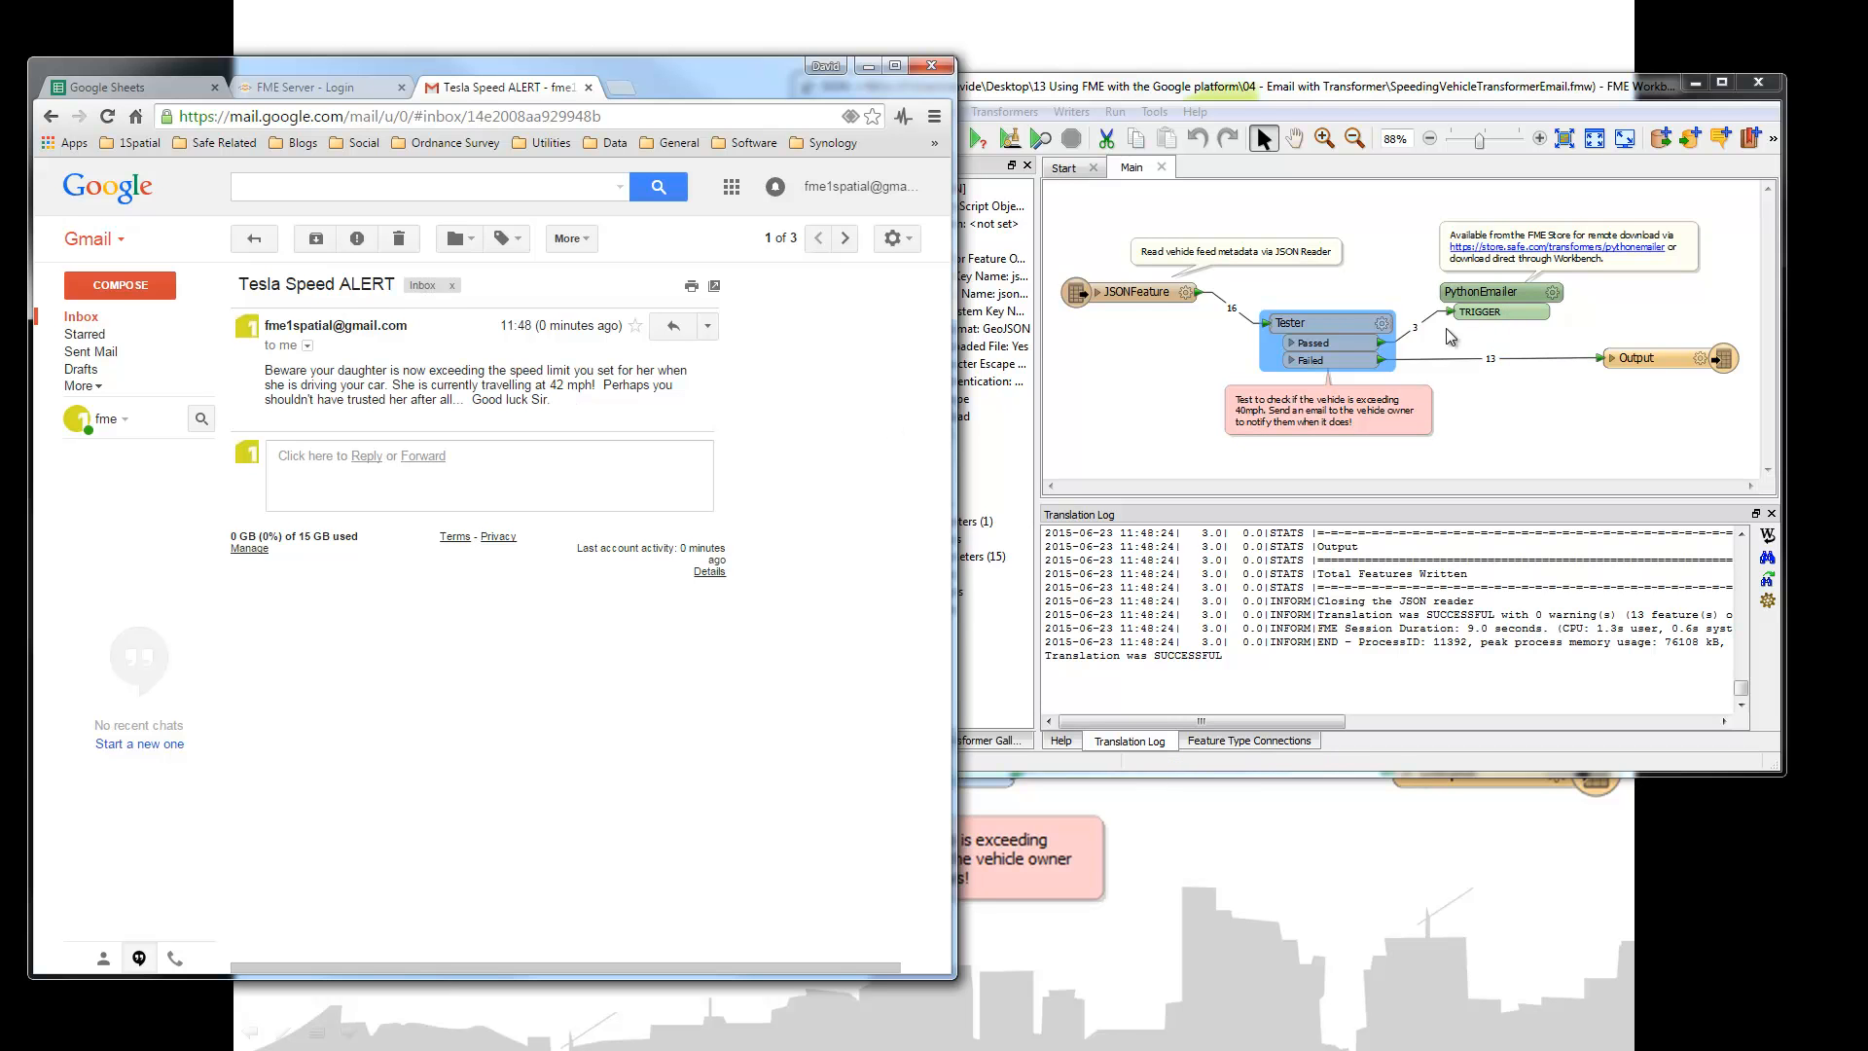
double_click(1484, 296)
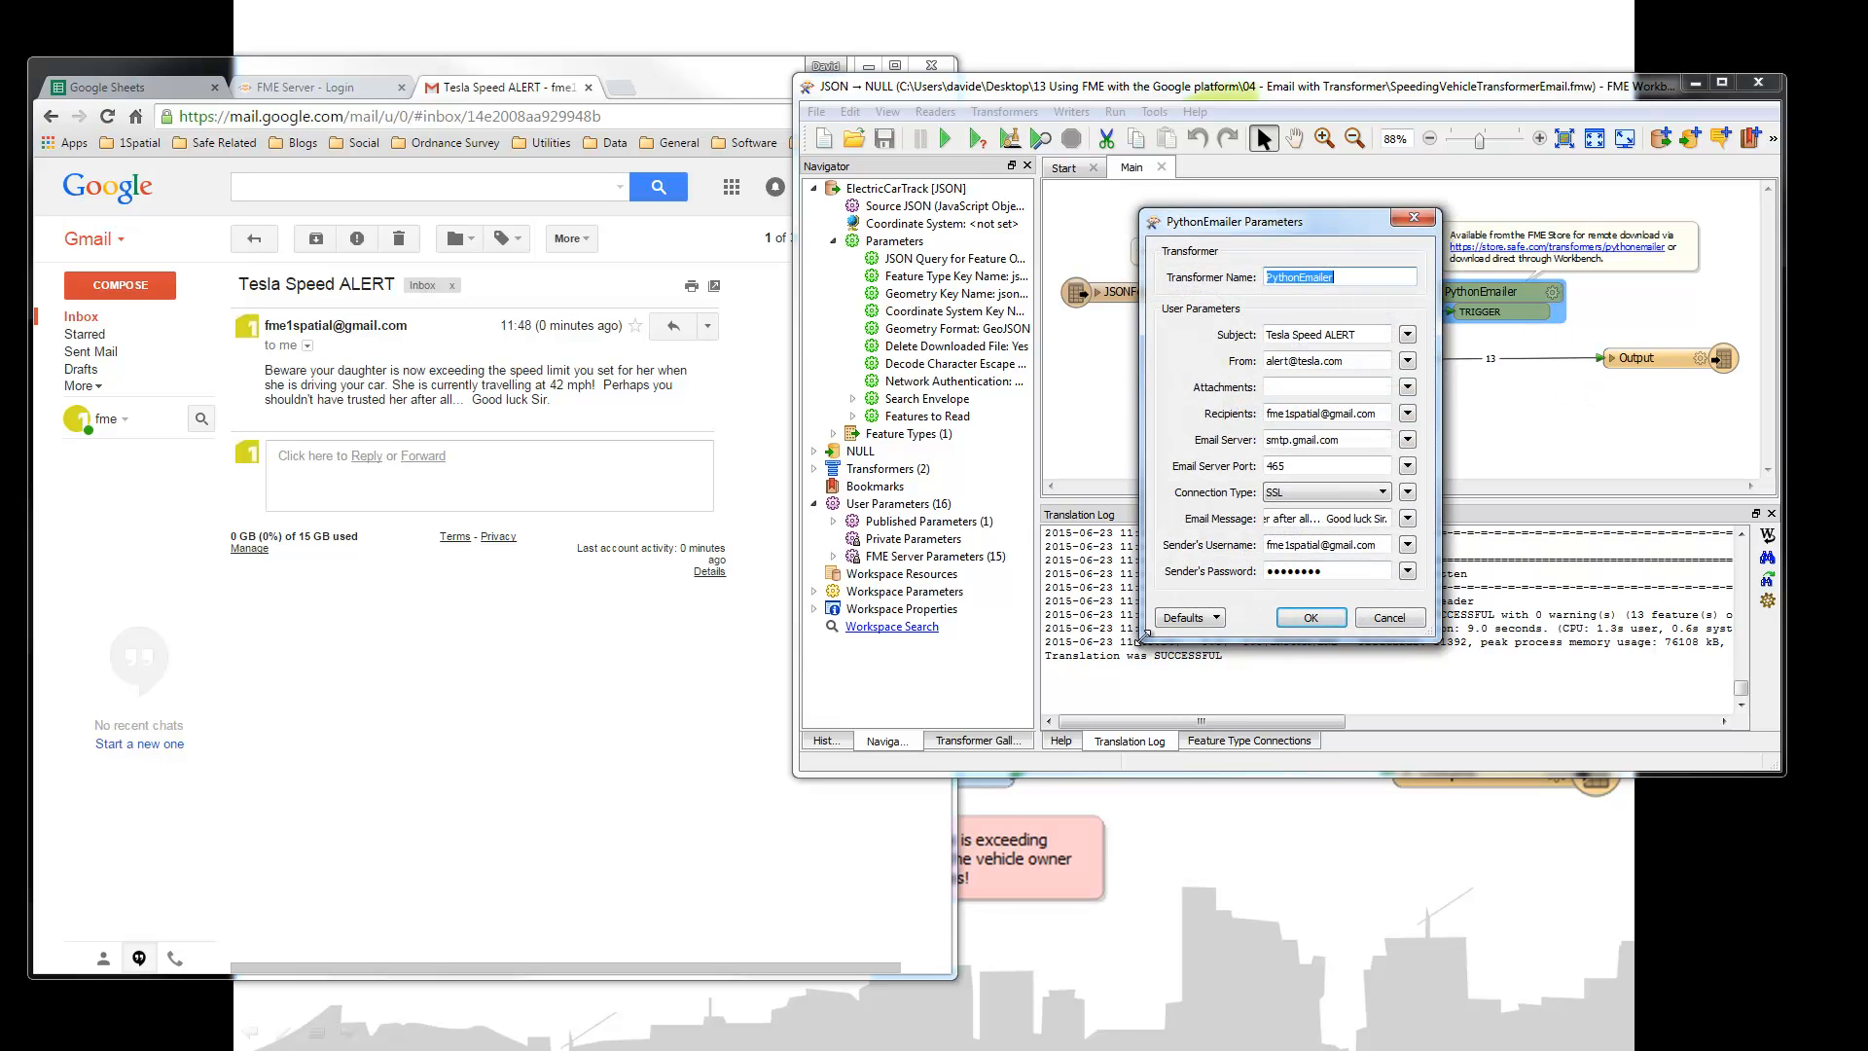
Step: Widen the PythonEmailer Parameters dialog and inspect the email message and its speed placeholder
left_click_drag(1144, 638, 283, 672)
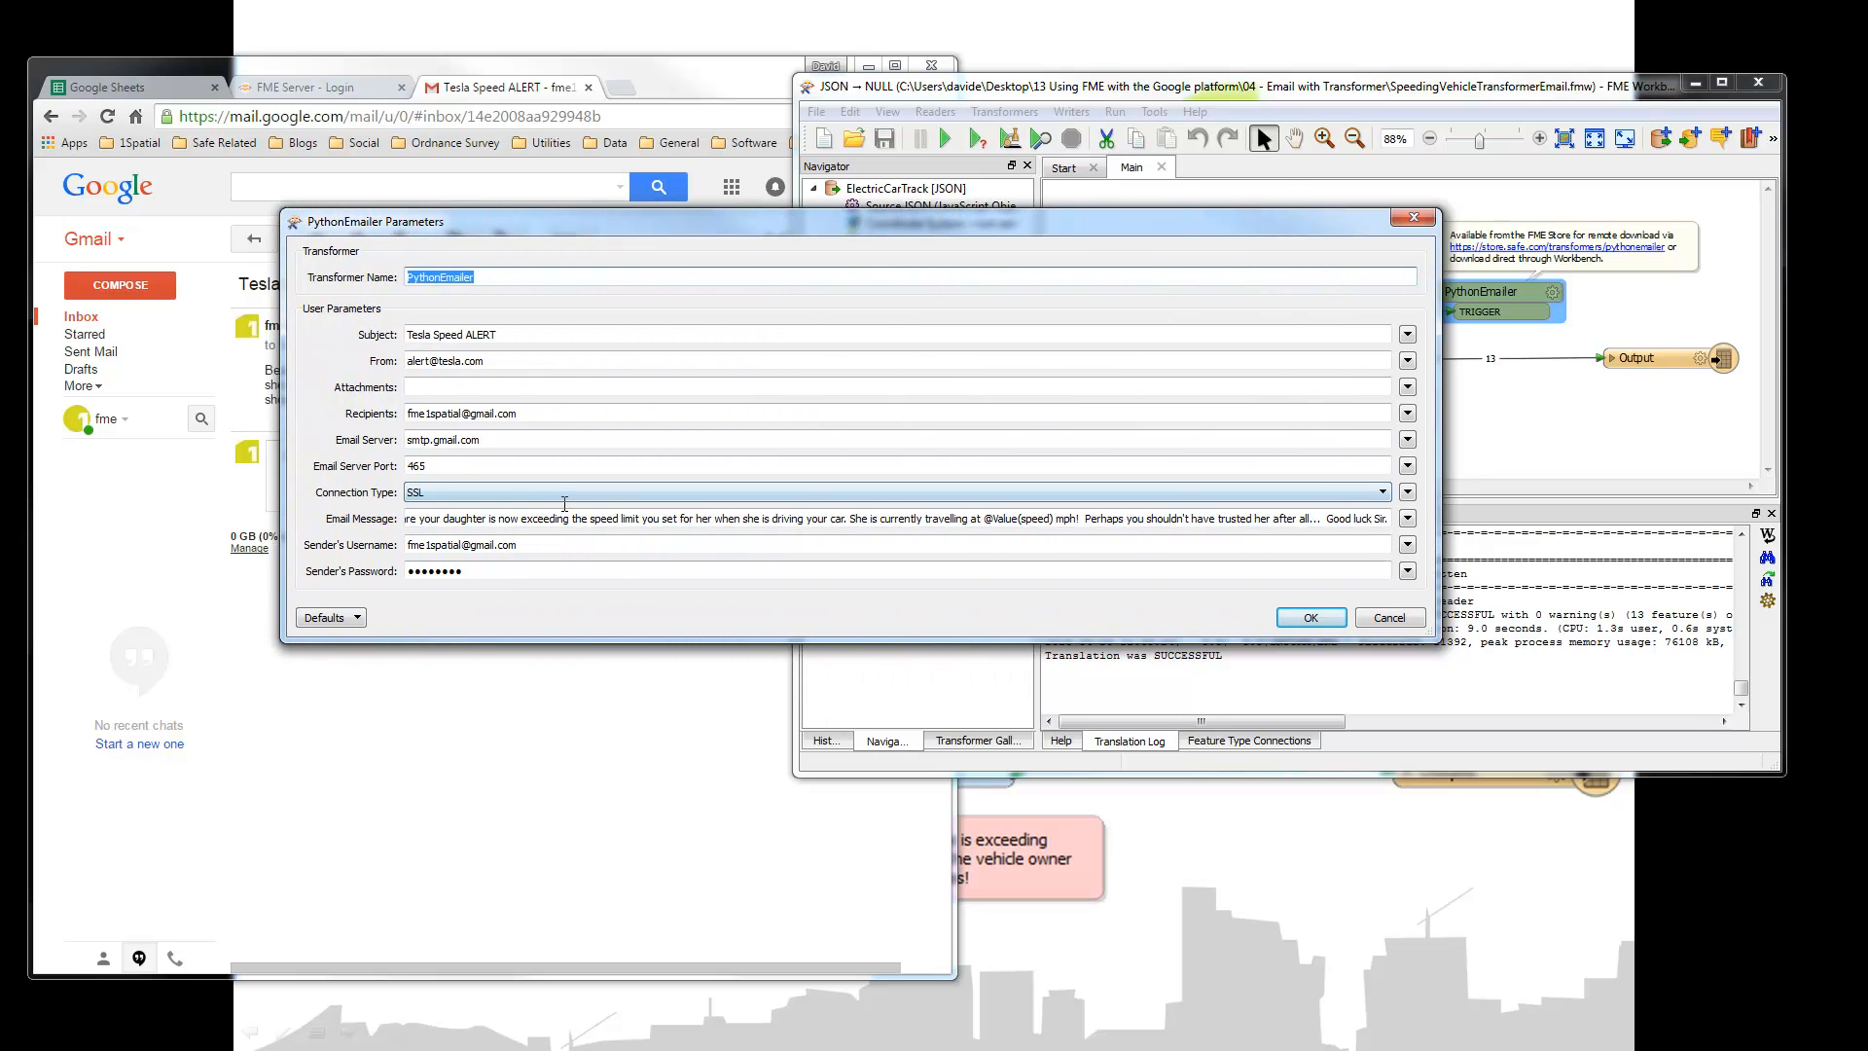
left_click_drag(405, 518, 756, 519)
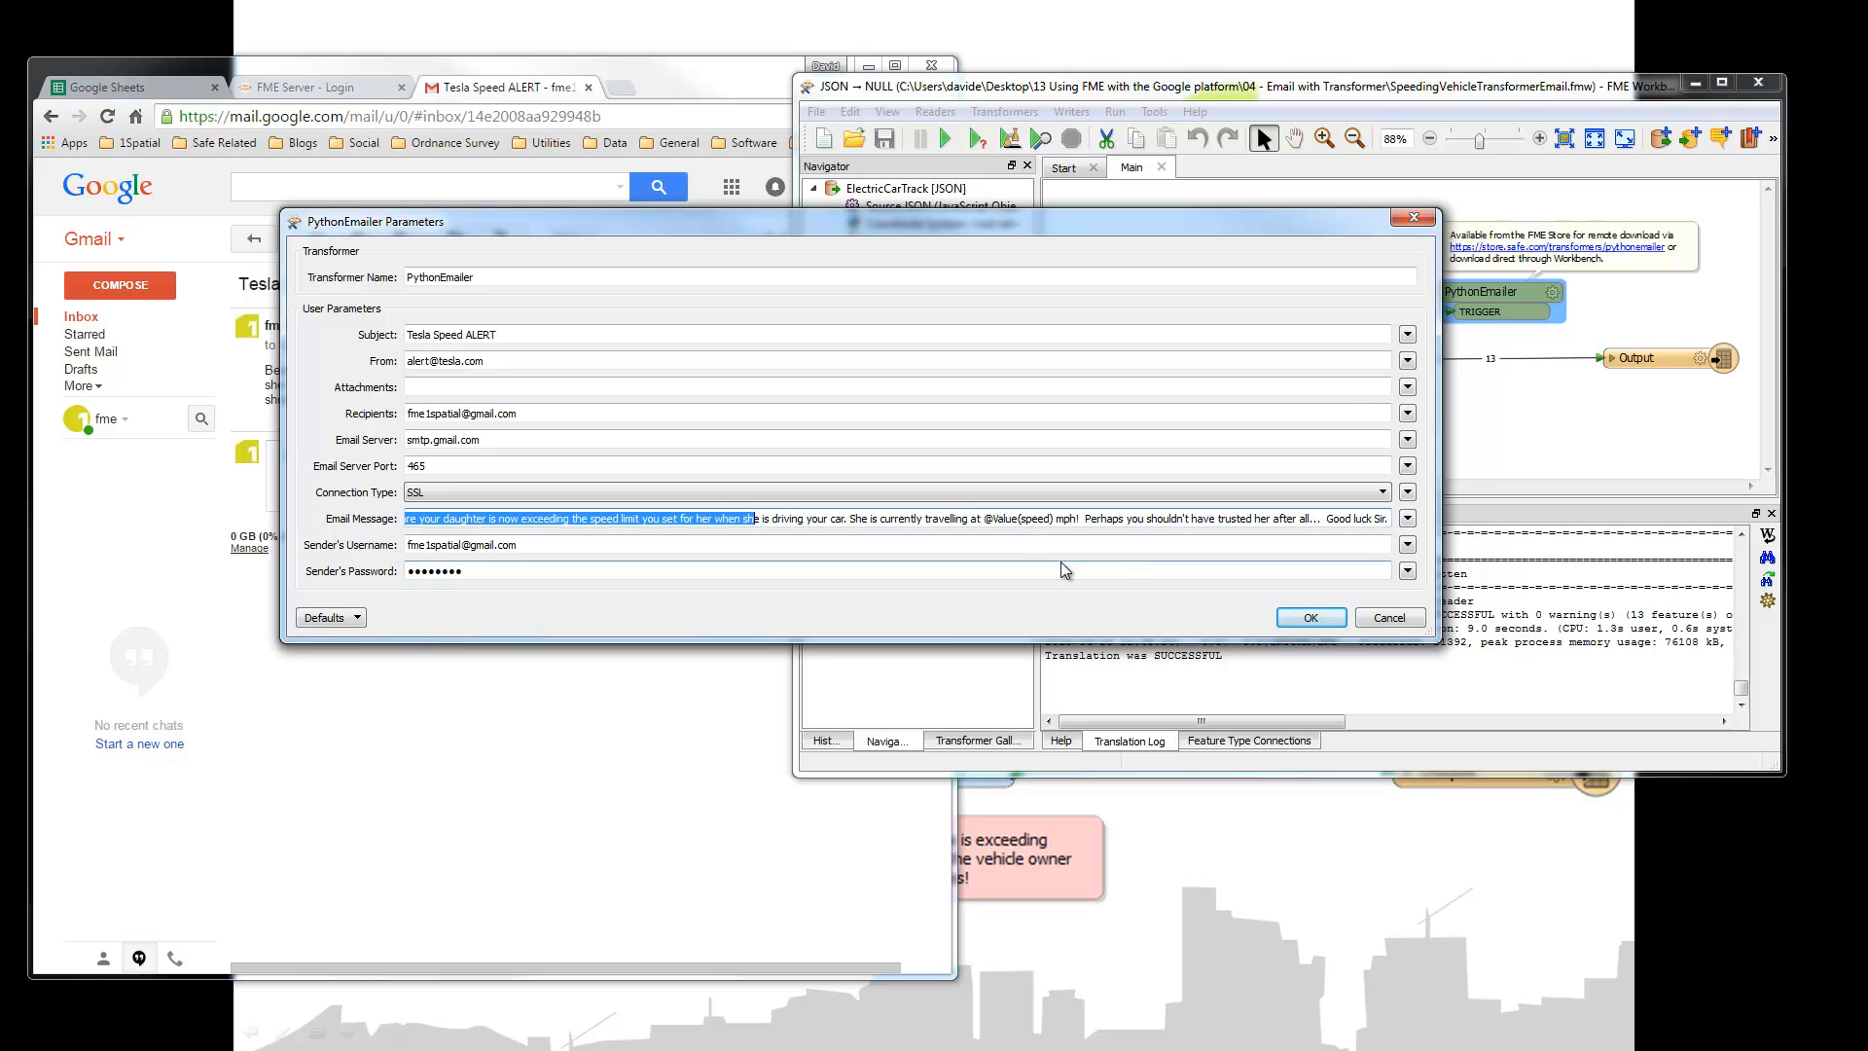
left_click_drag(983, 519, 1055, 522)
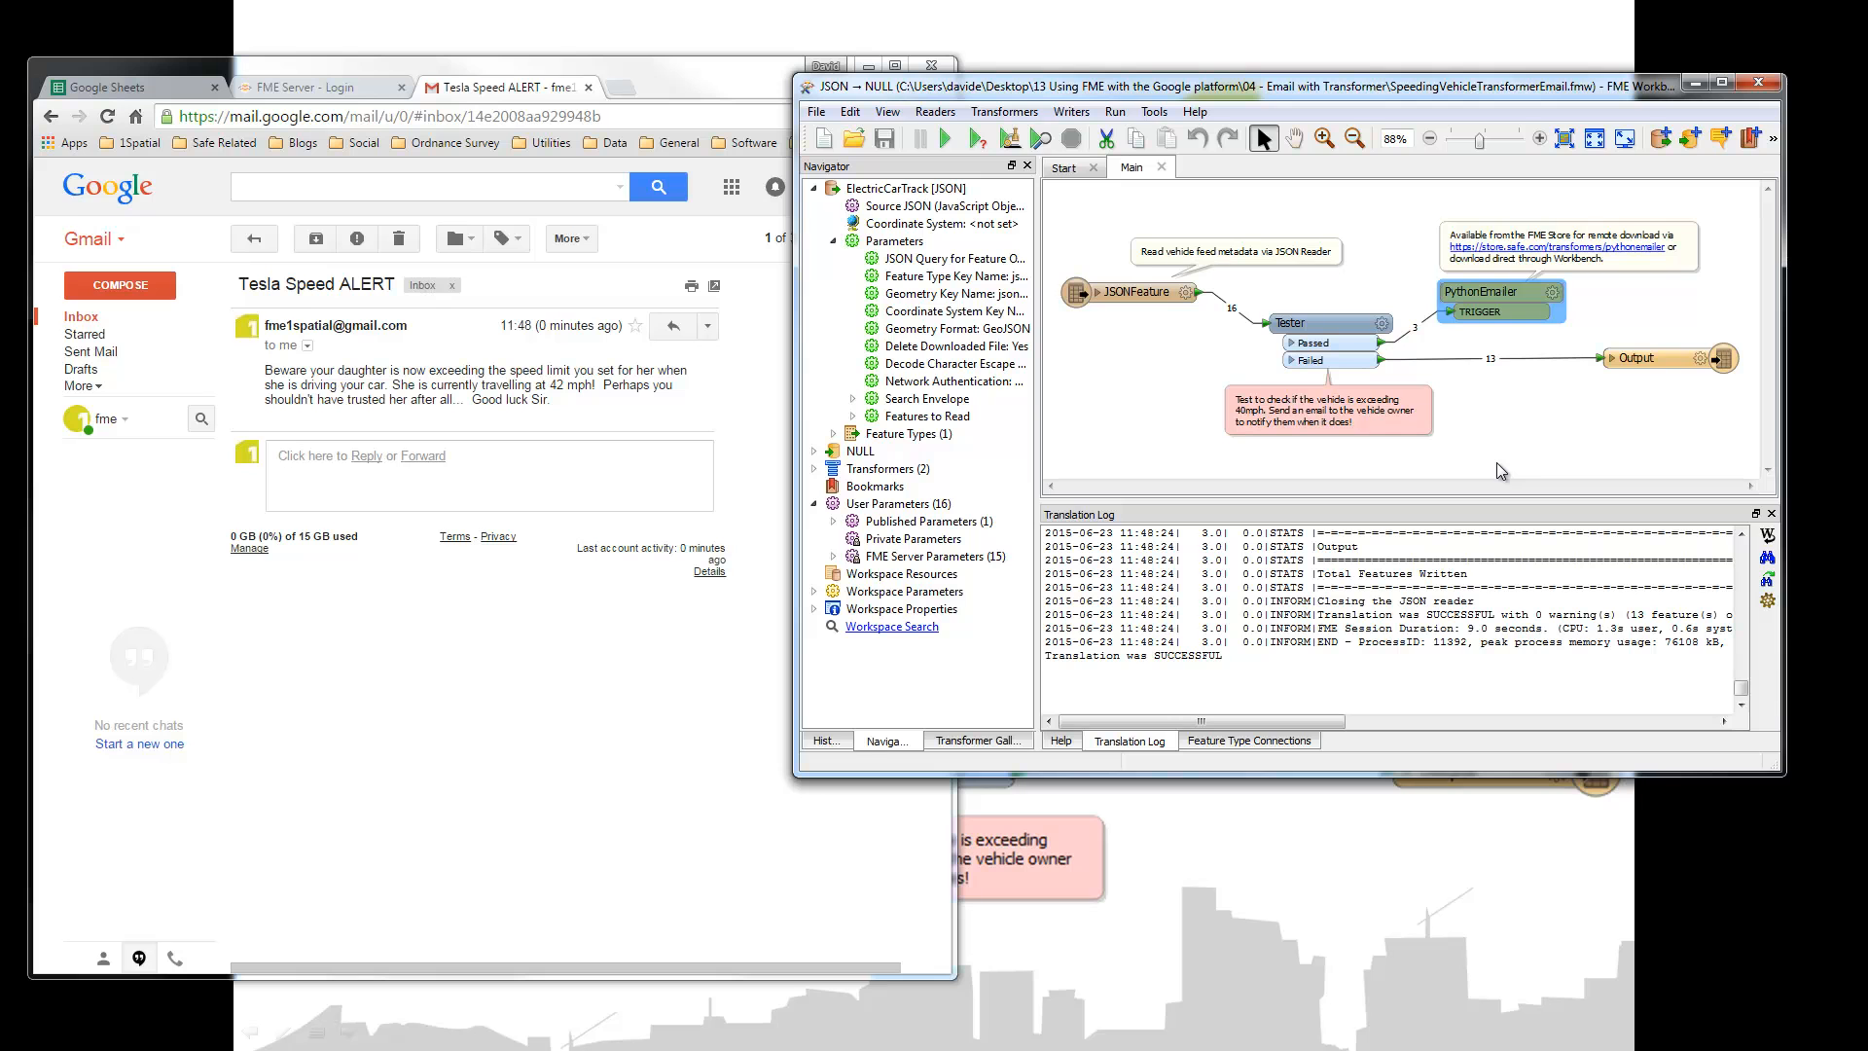
Step: View the PythonEmailer page and FME Store home page, then minimize the browser
left_click(1533, 249)
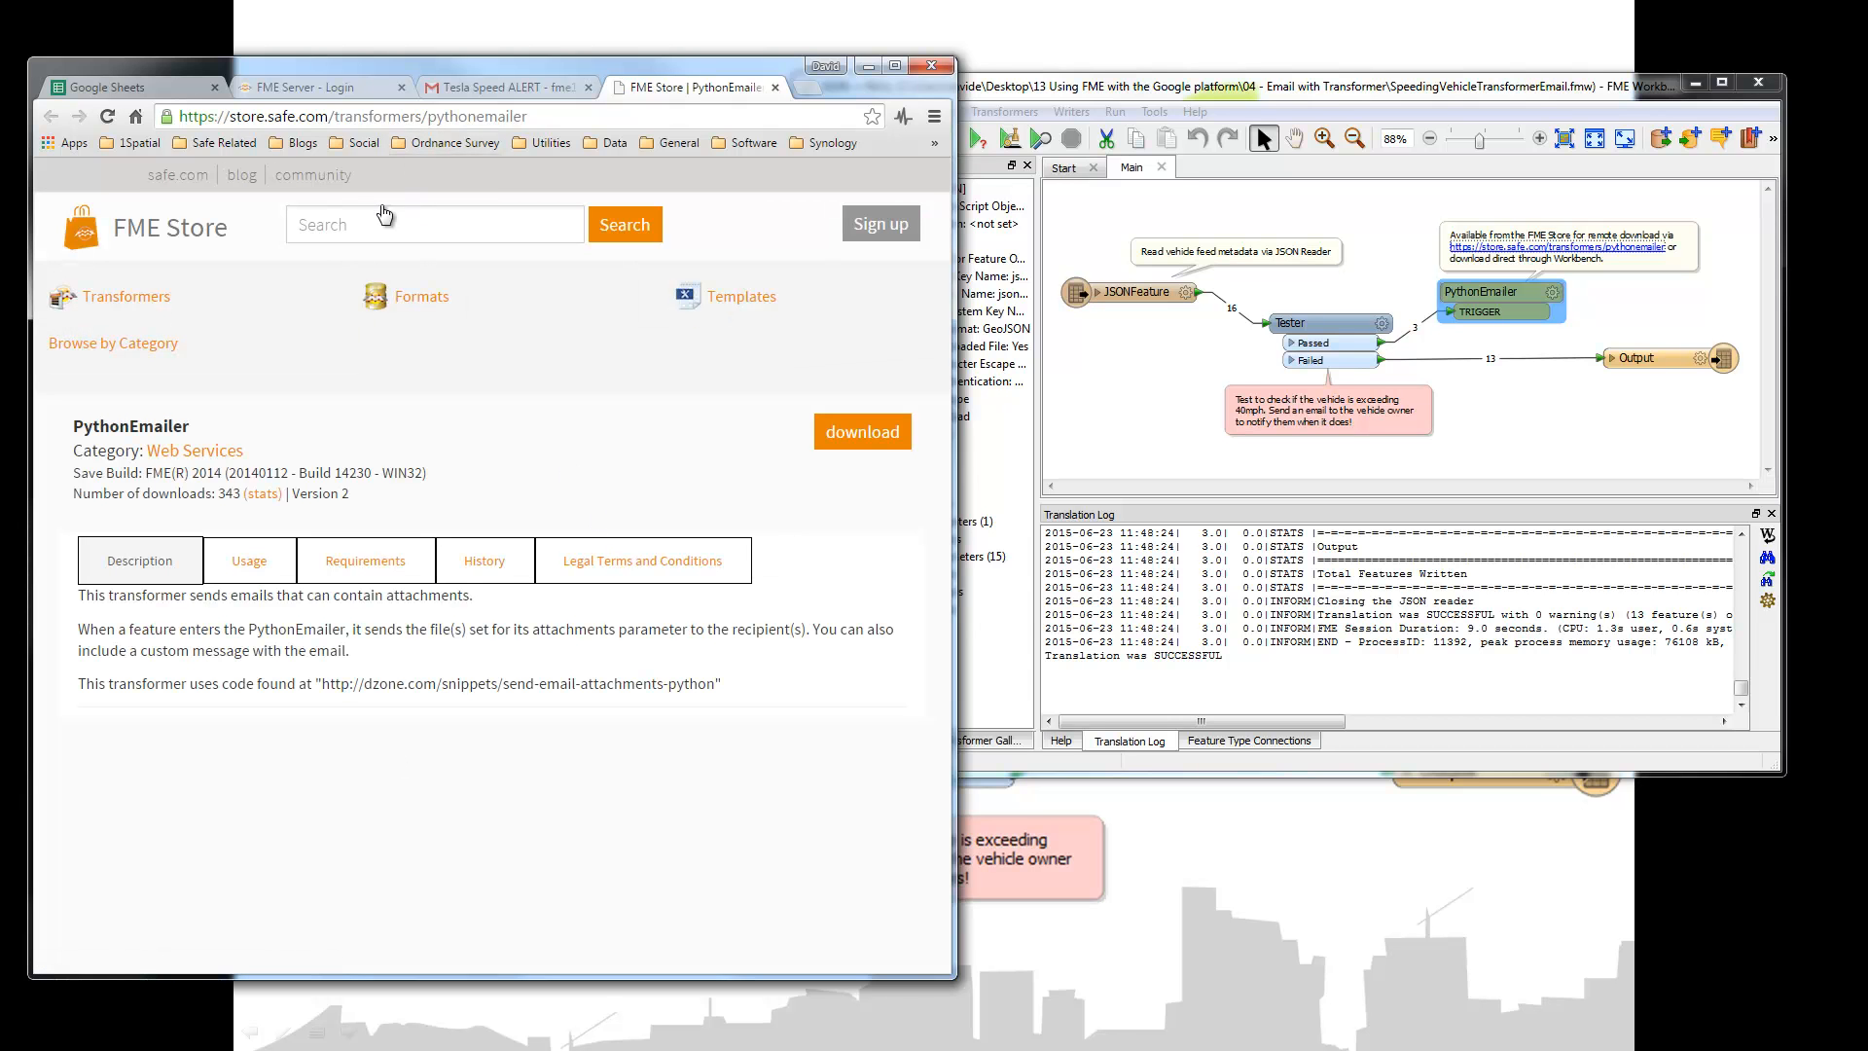
left_click(127, 239)
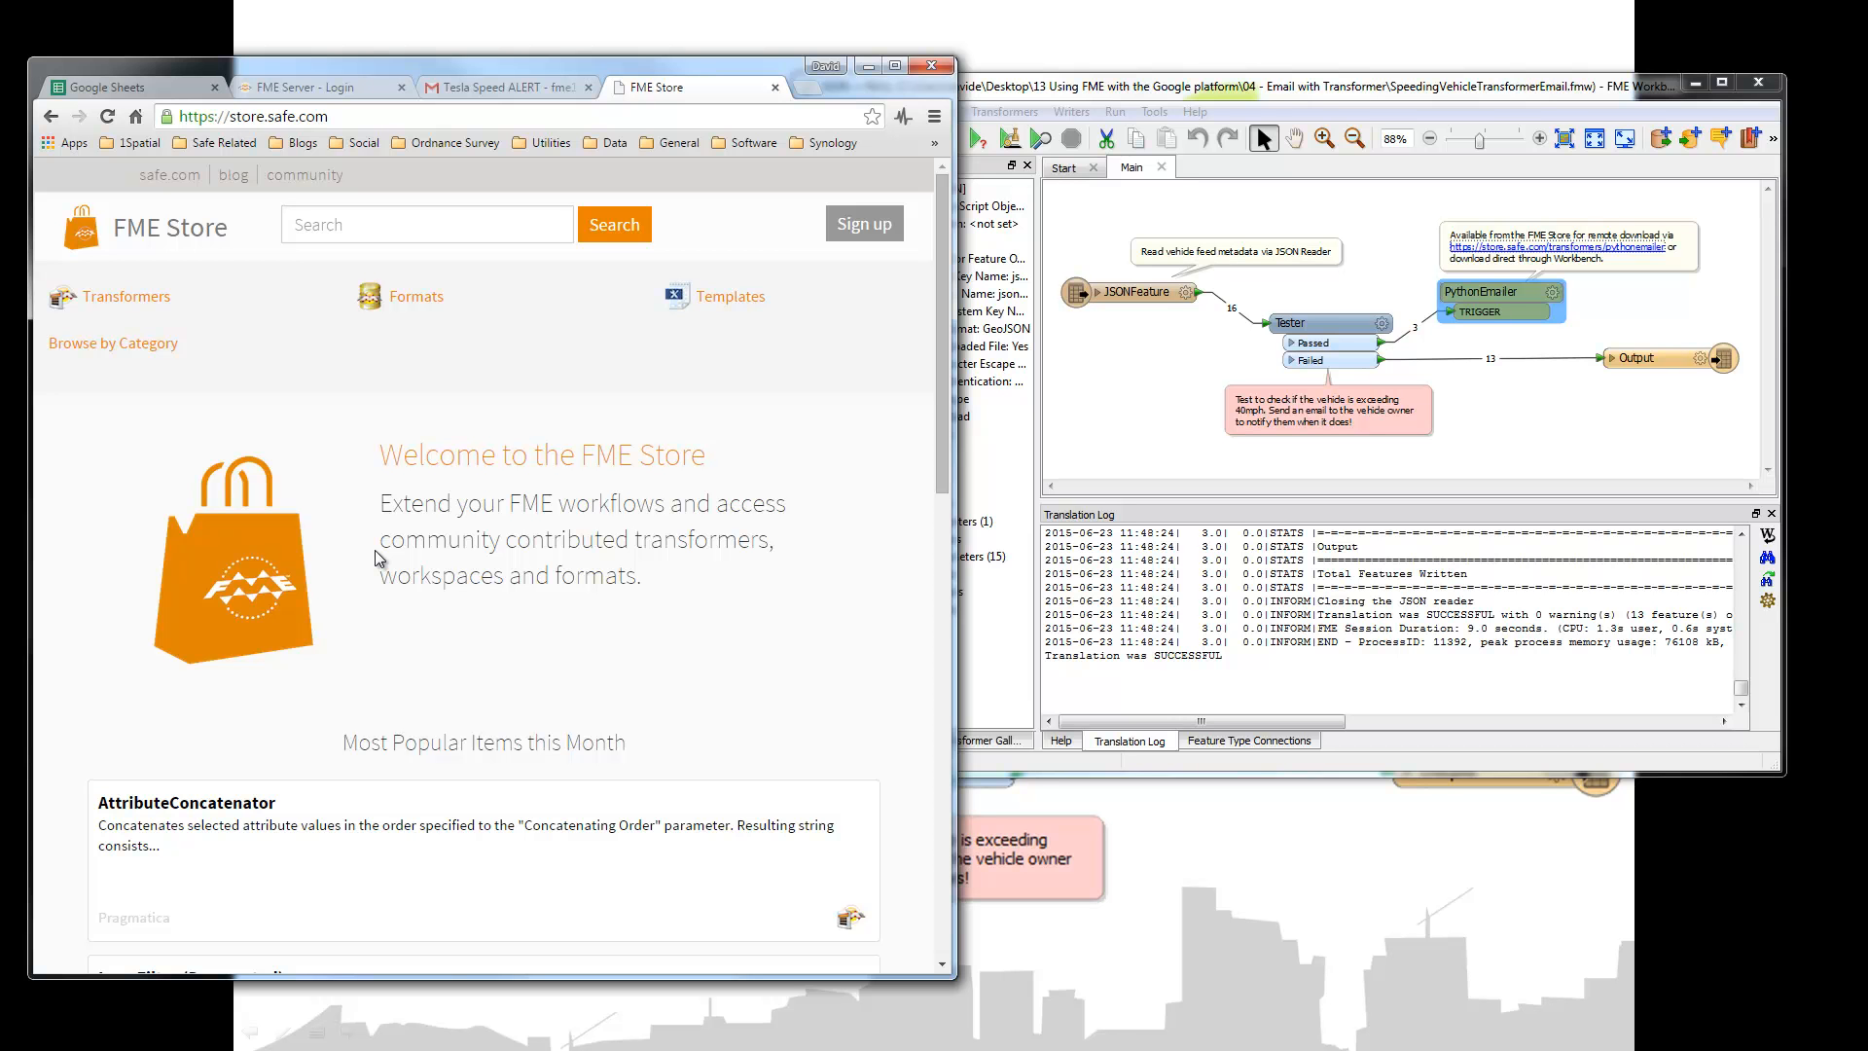
left_click(865, 68)
left_click(1569, 421)
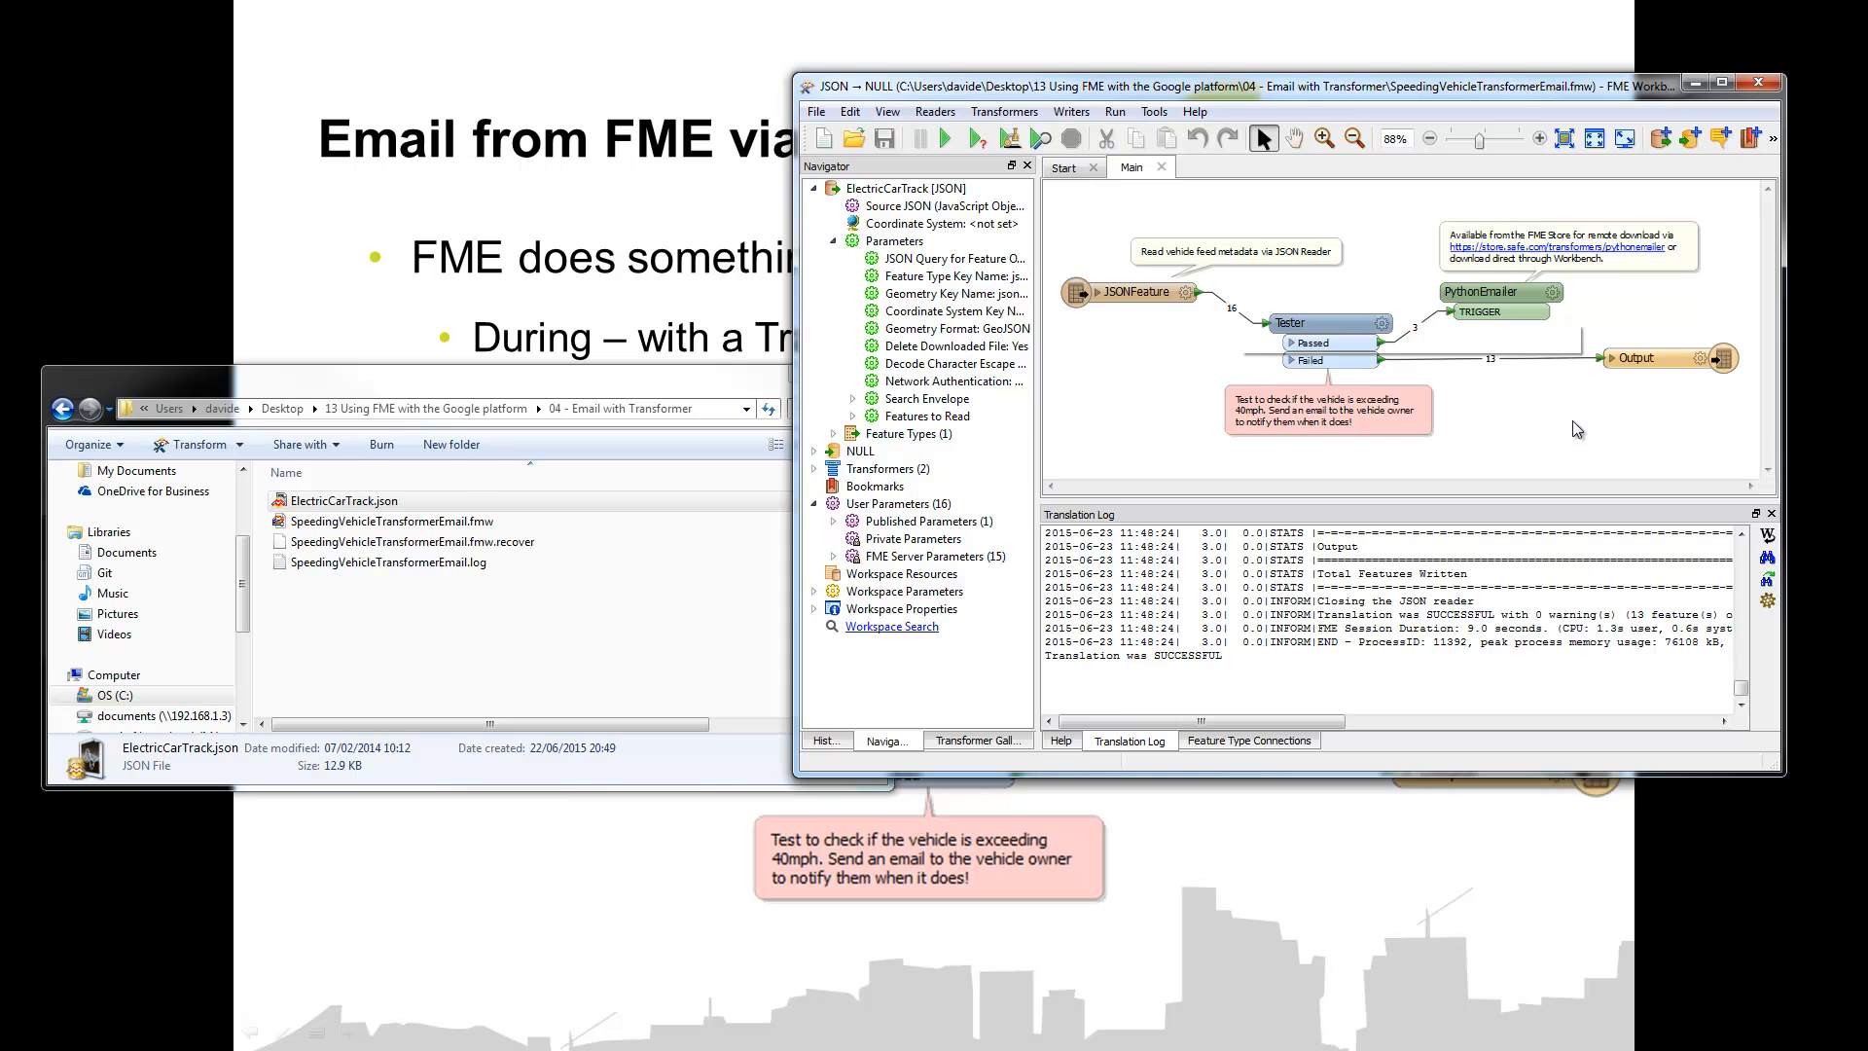
Step: Find PythonEmailer in Quick Add with 'pyth' without adding it, then advance to the Shutdown Script slide
type("pyth")
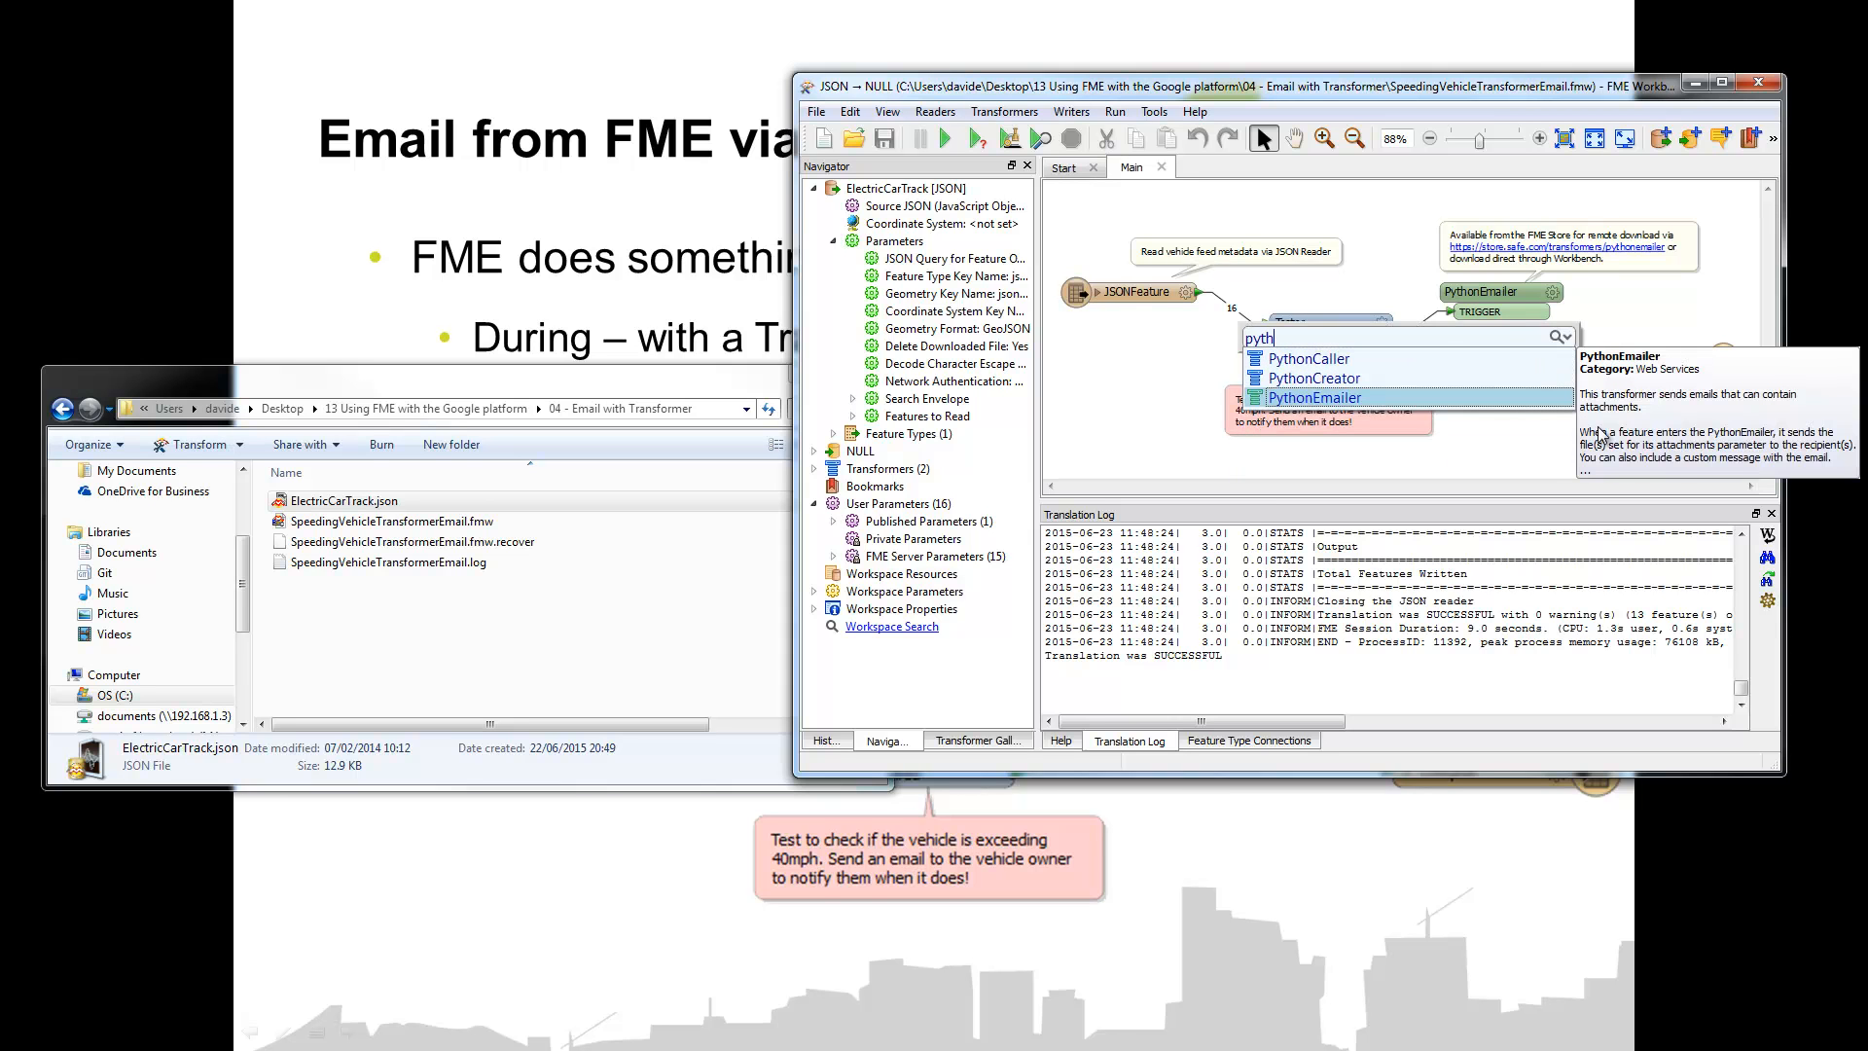
left_click(1533, 449)
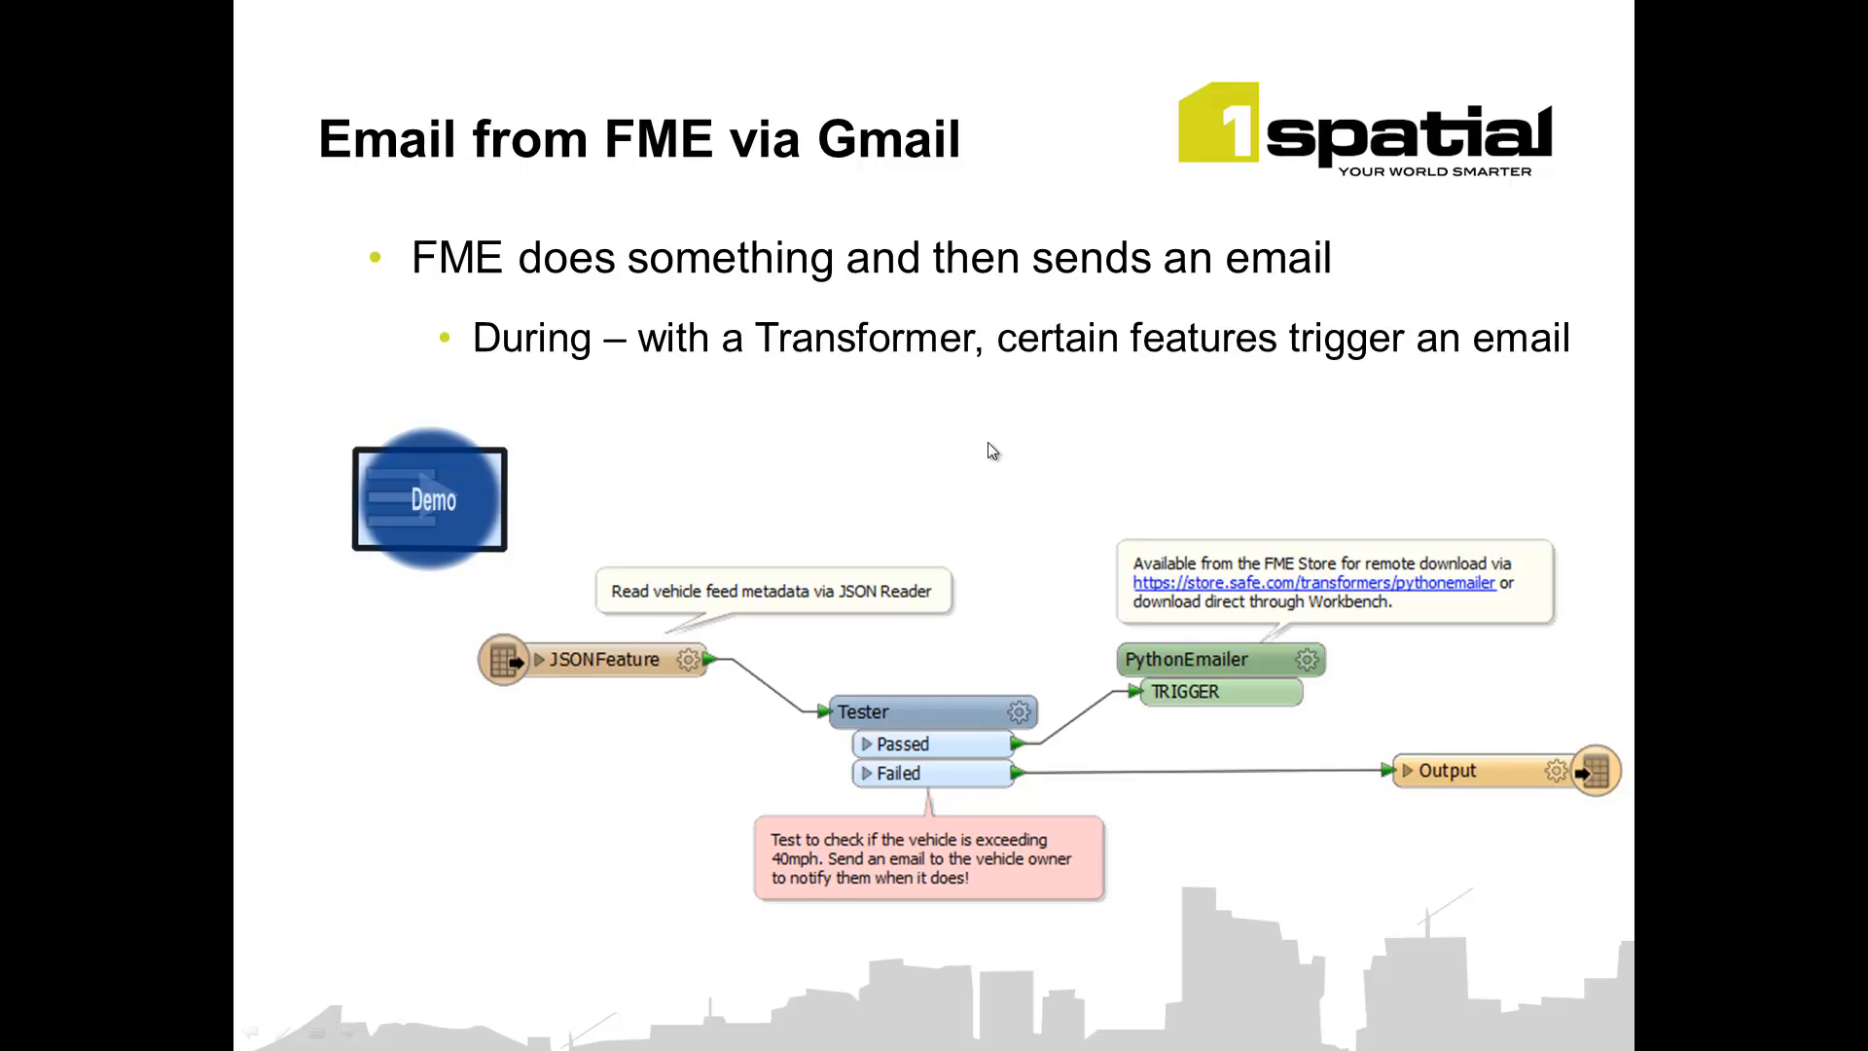
left_click(988, 442)
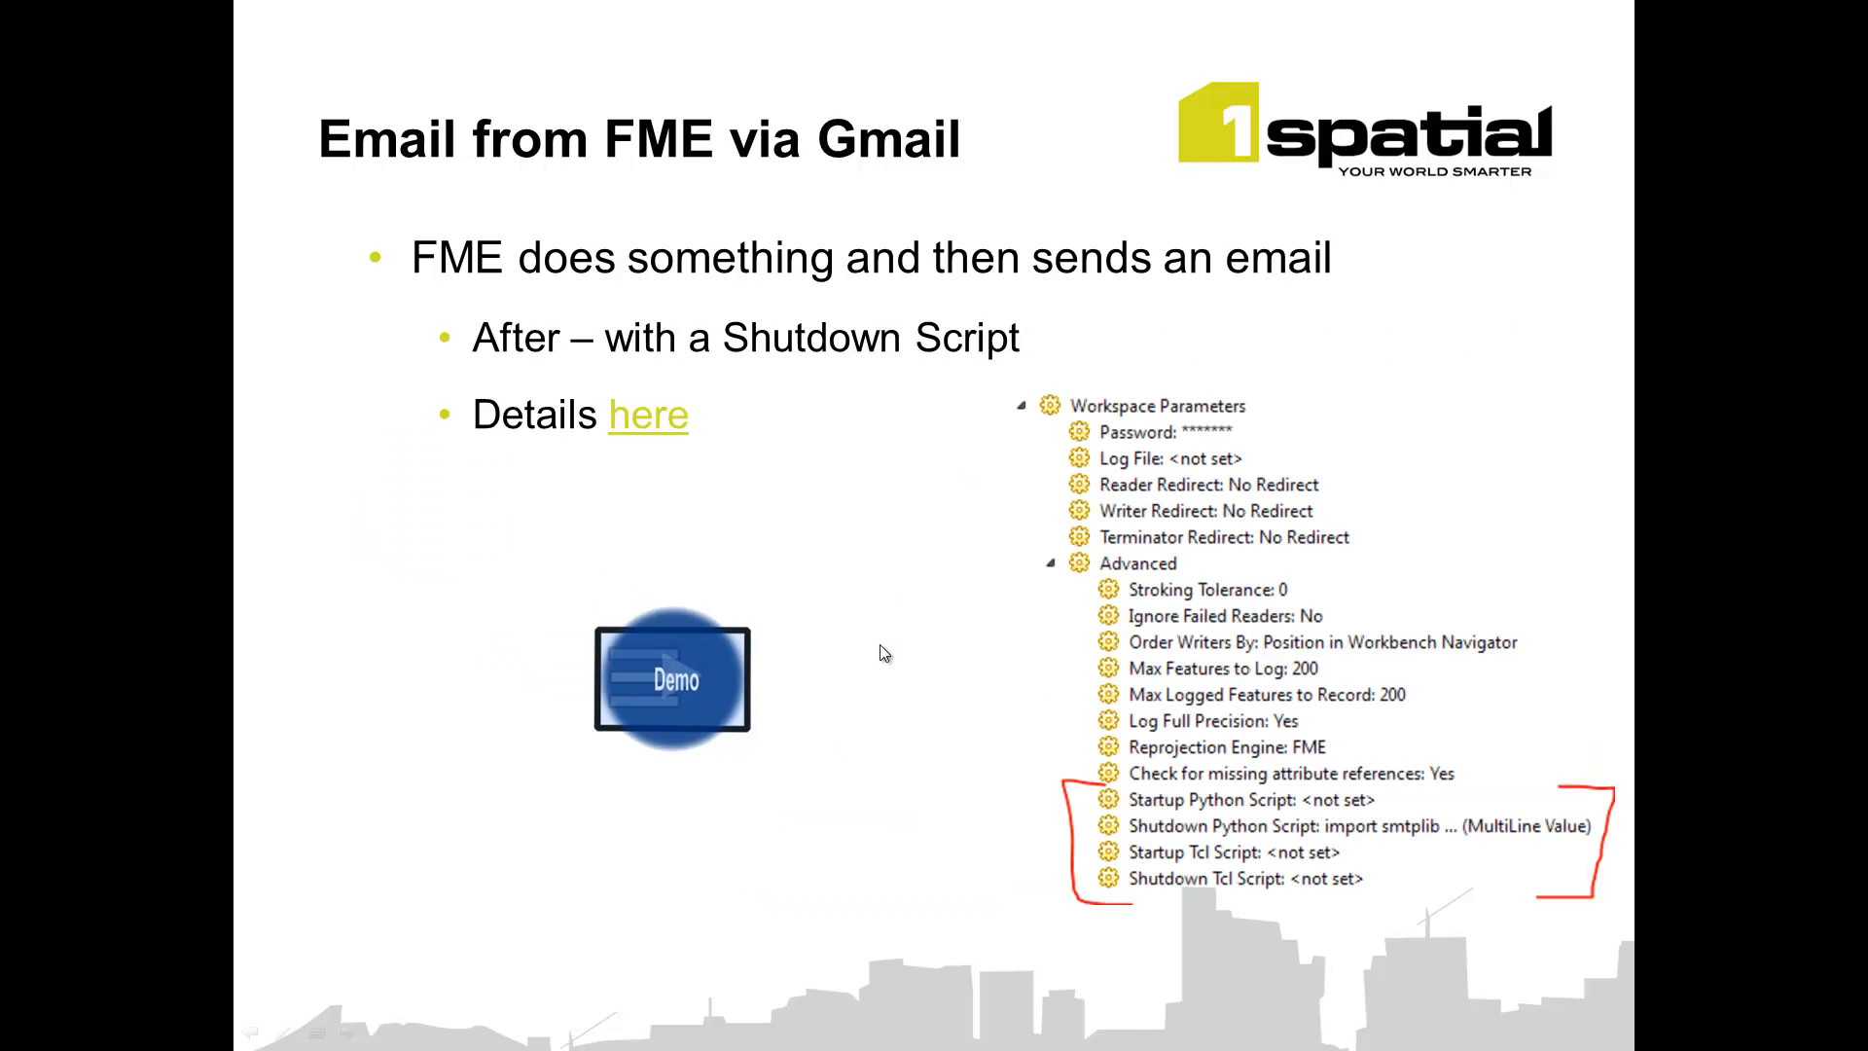
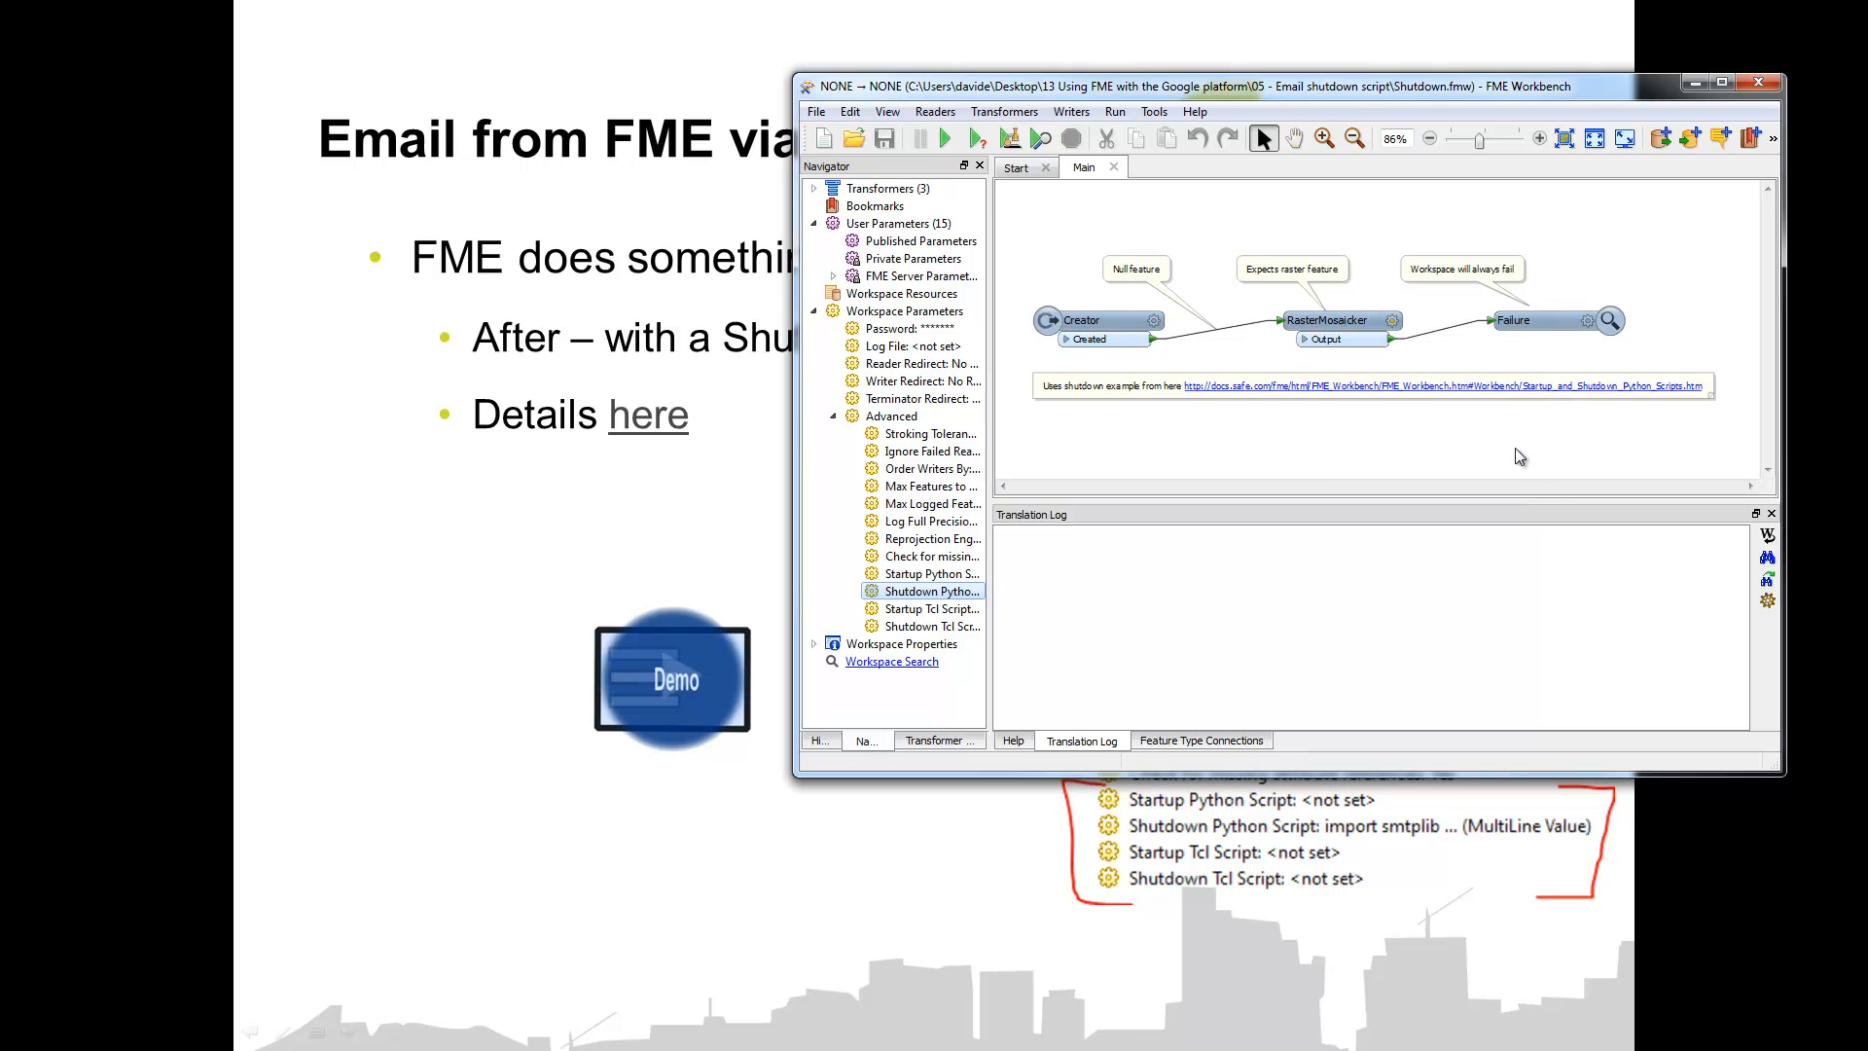
Step: Close the Shutdown workspace window and advance to the 'Self-serve Data via email' slide
left_click(1758, 81)
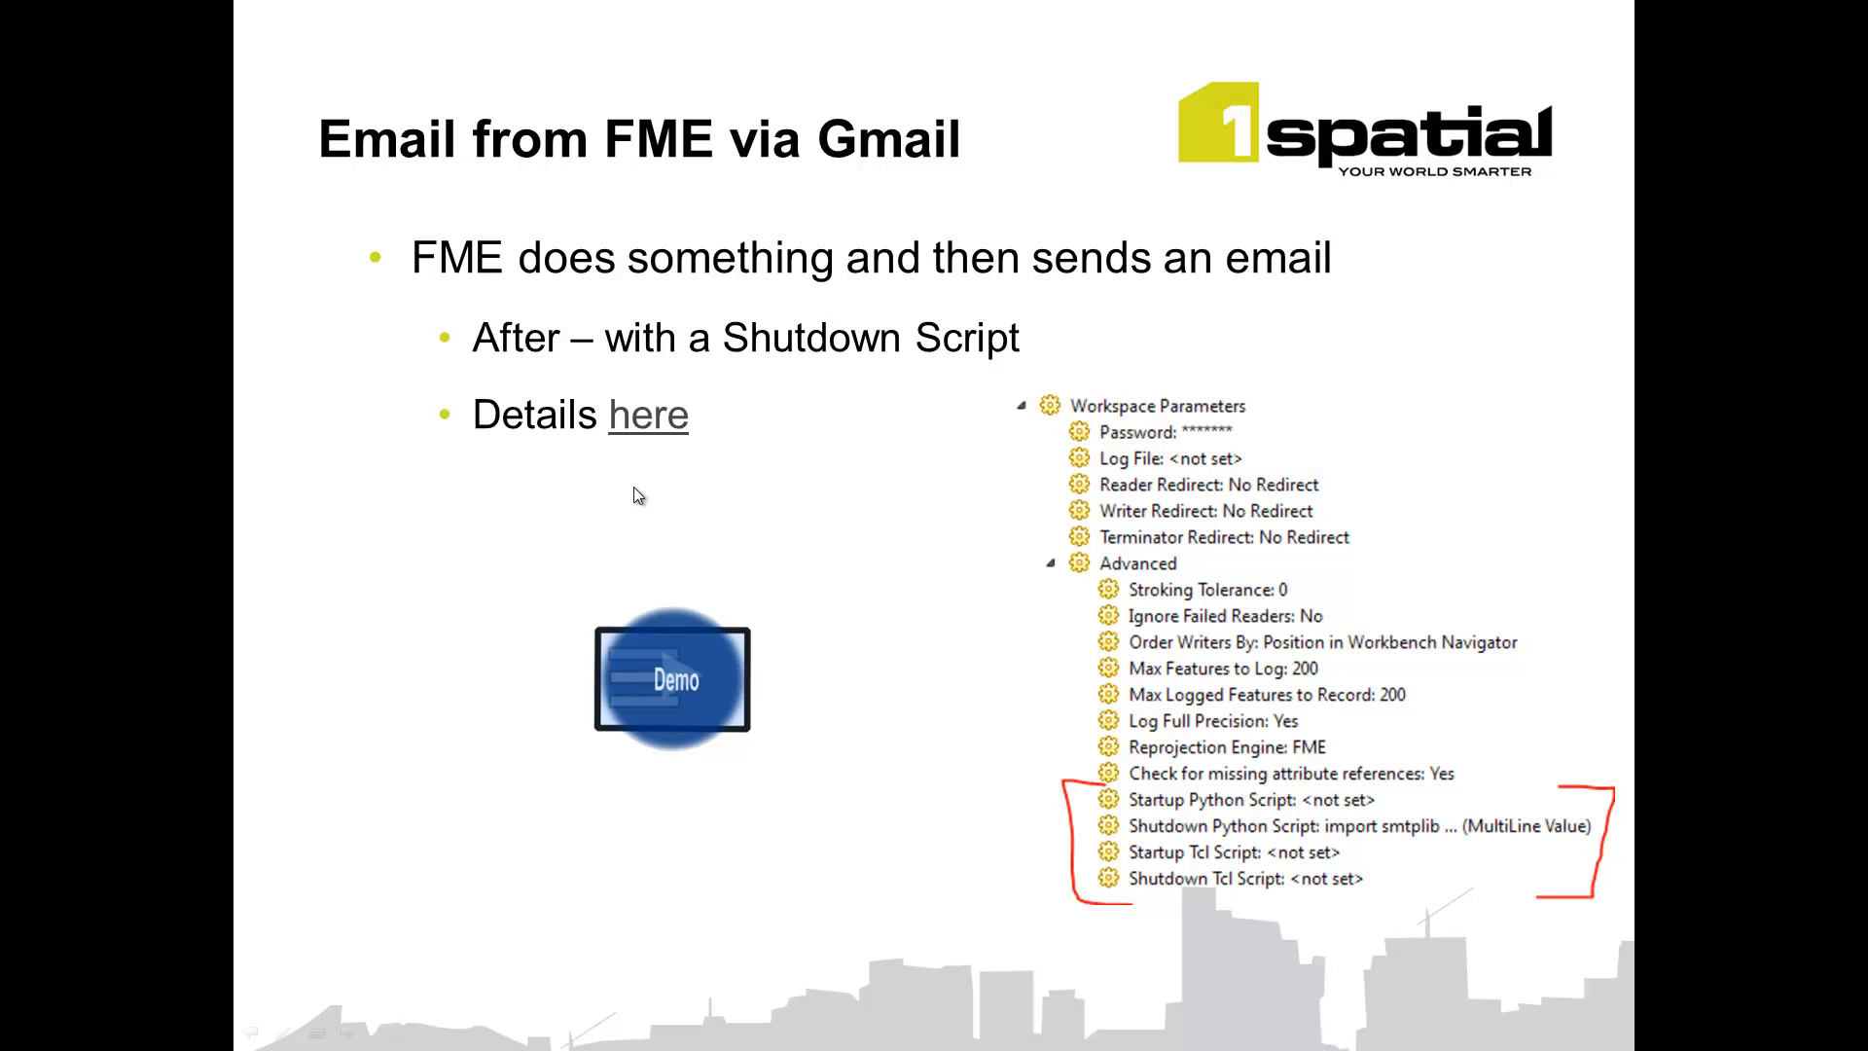
left_click(1021, 726)
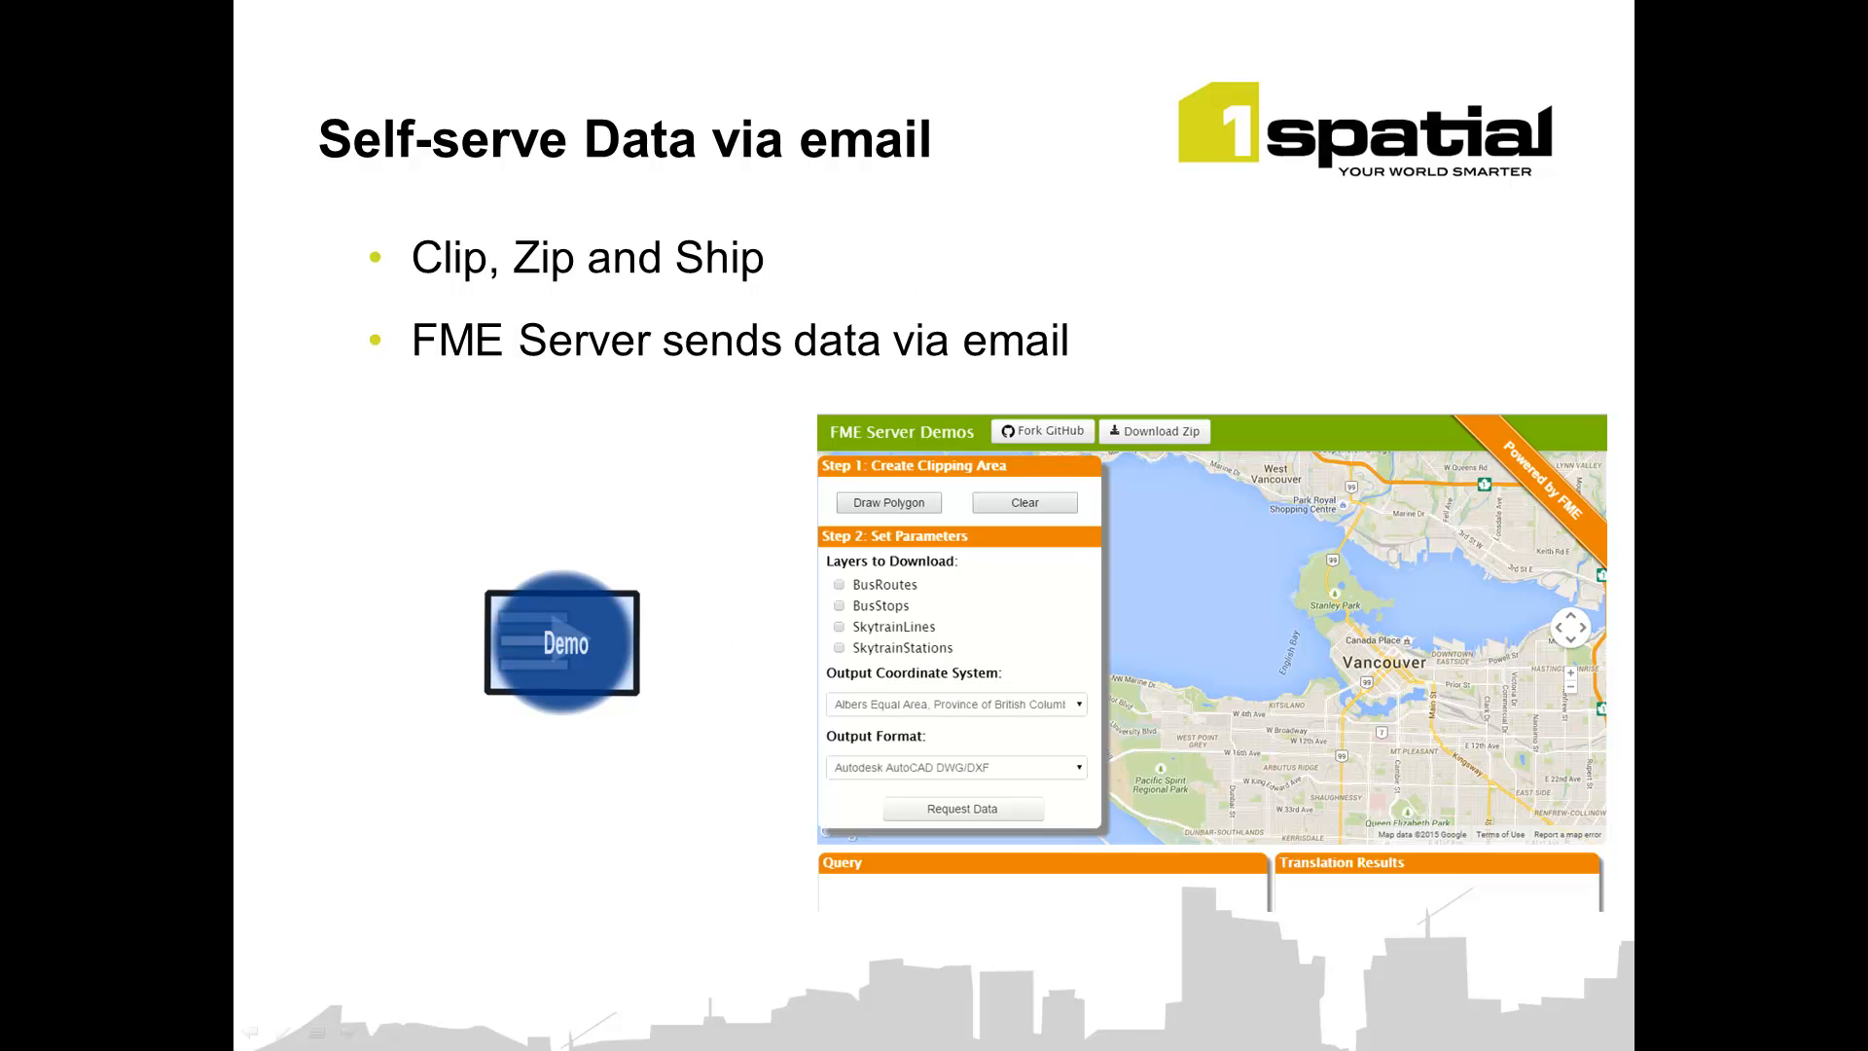
Step: Sign in to FME Server with the admin username and its password
key("alt+Tab")
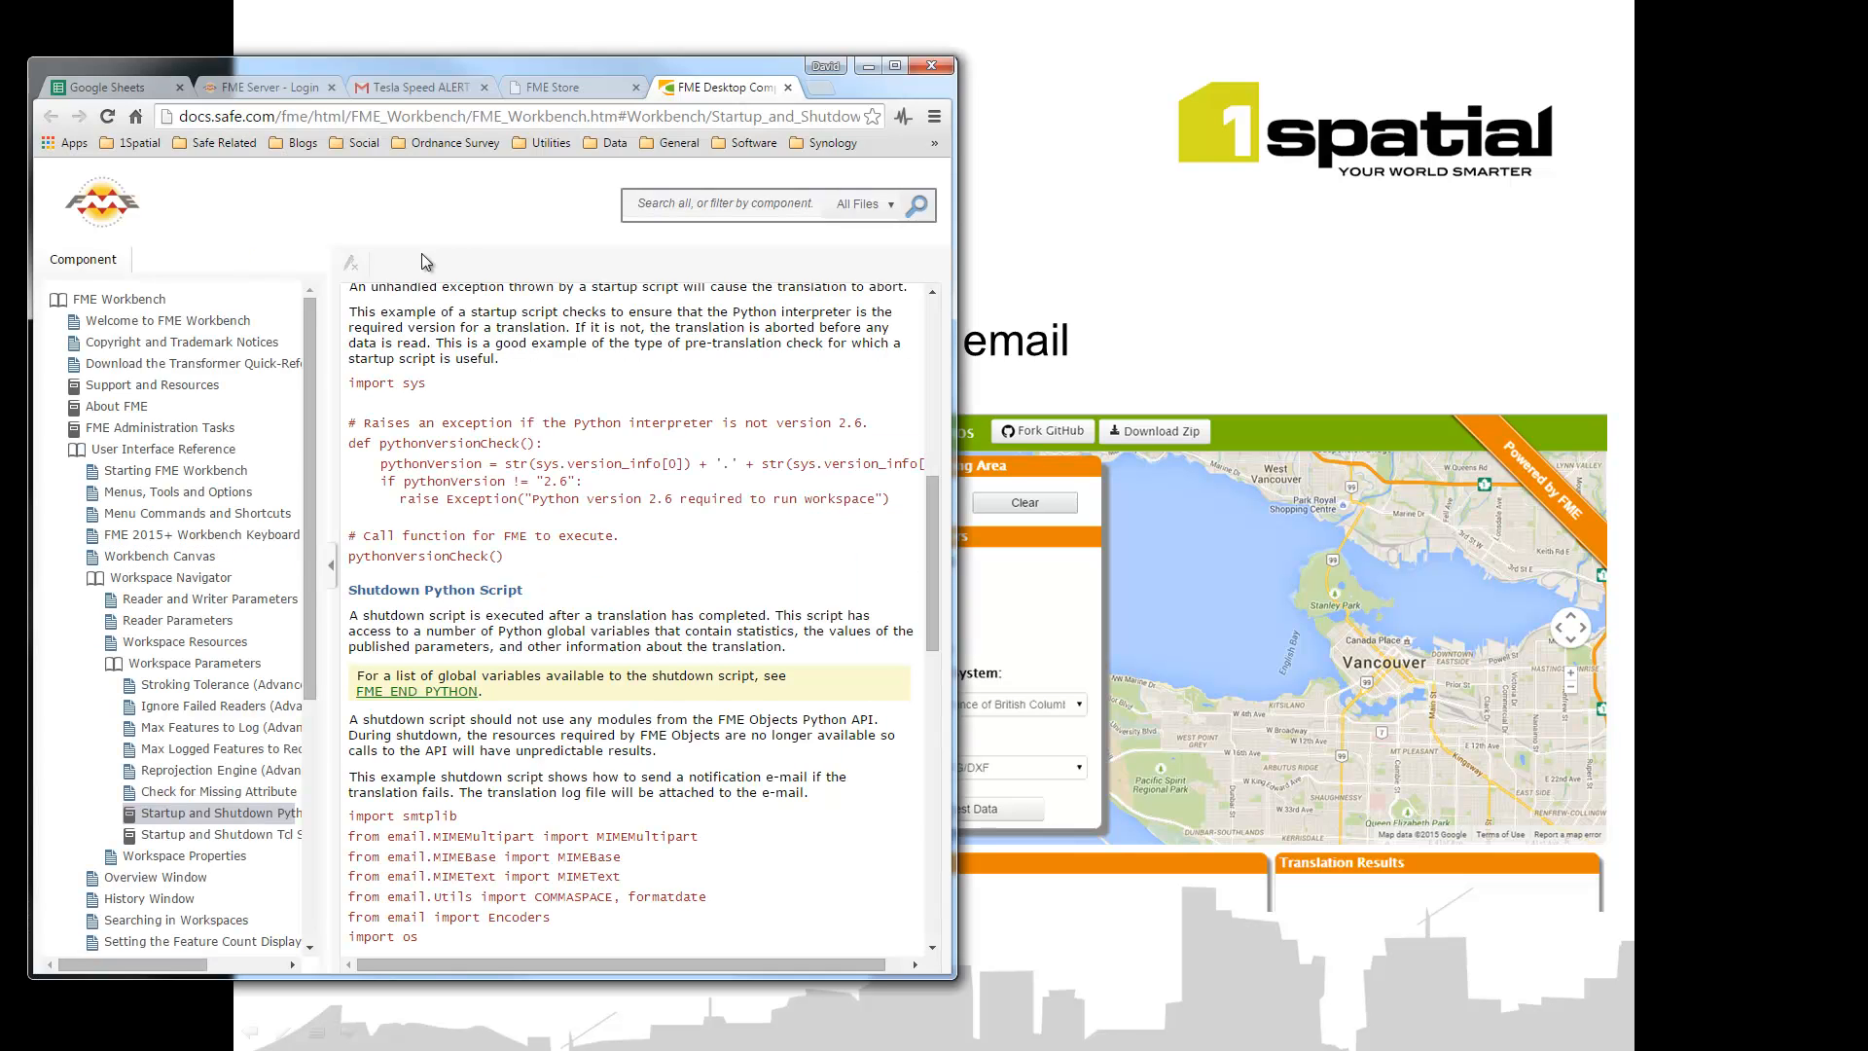
left_click(263, 87)
type("admin")
key("Tab")
type("admin")
key("Return")
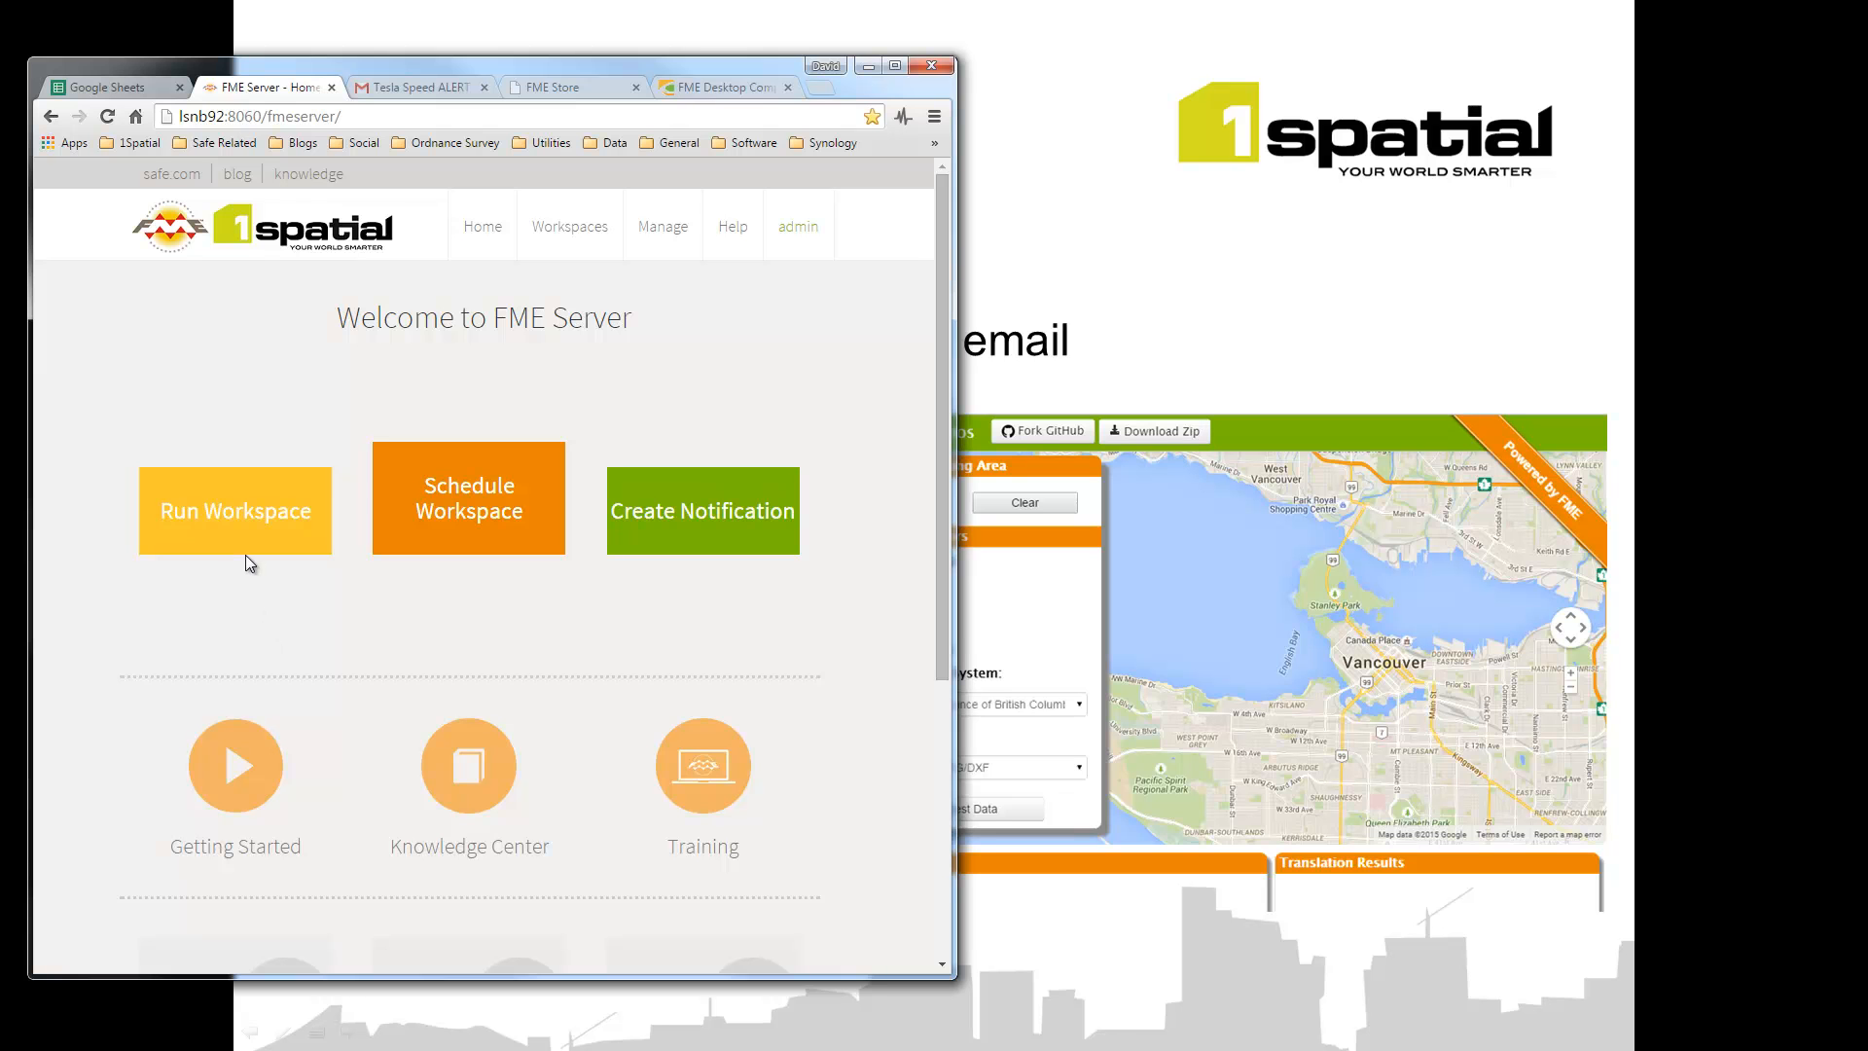
Step: Open Samples > austinDownload.fmw in Run Workspace and choose the Data Download service
left_click(248, 526)
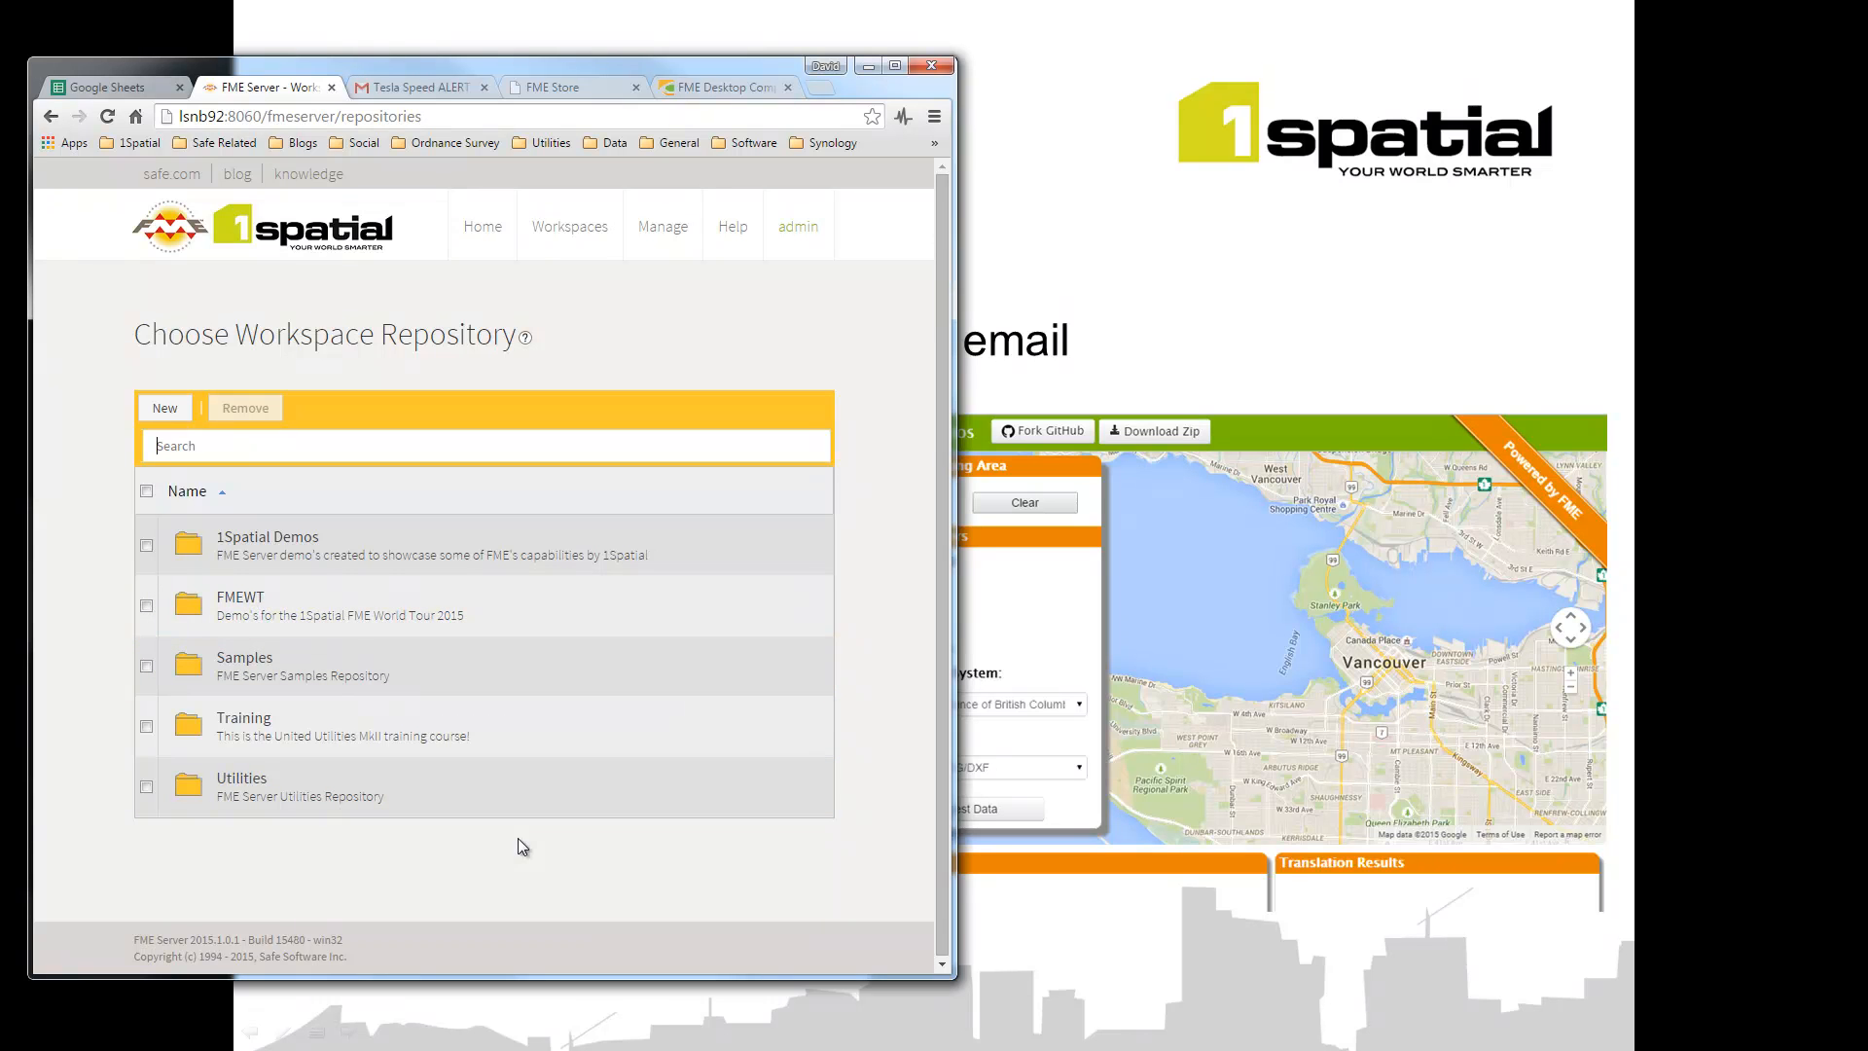
left_click(316, 672)
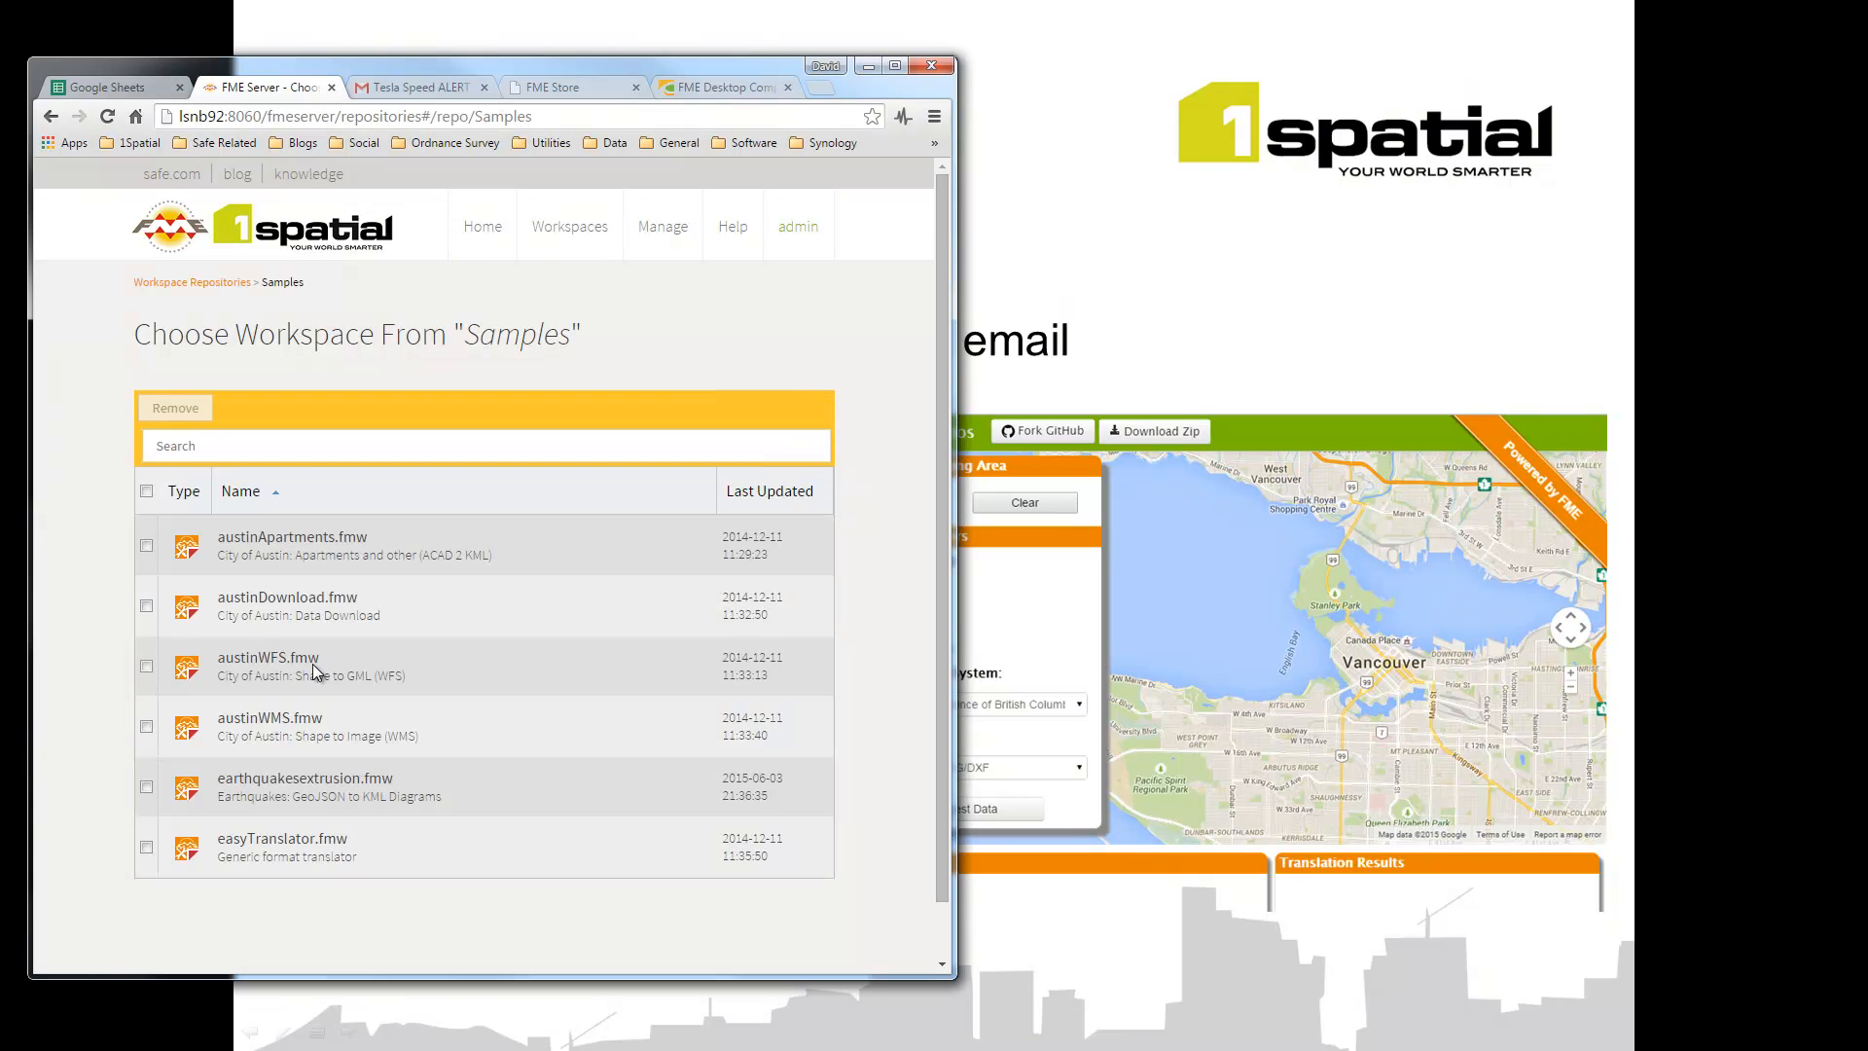
left_click(251, 609)
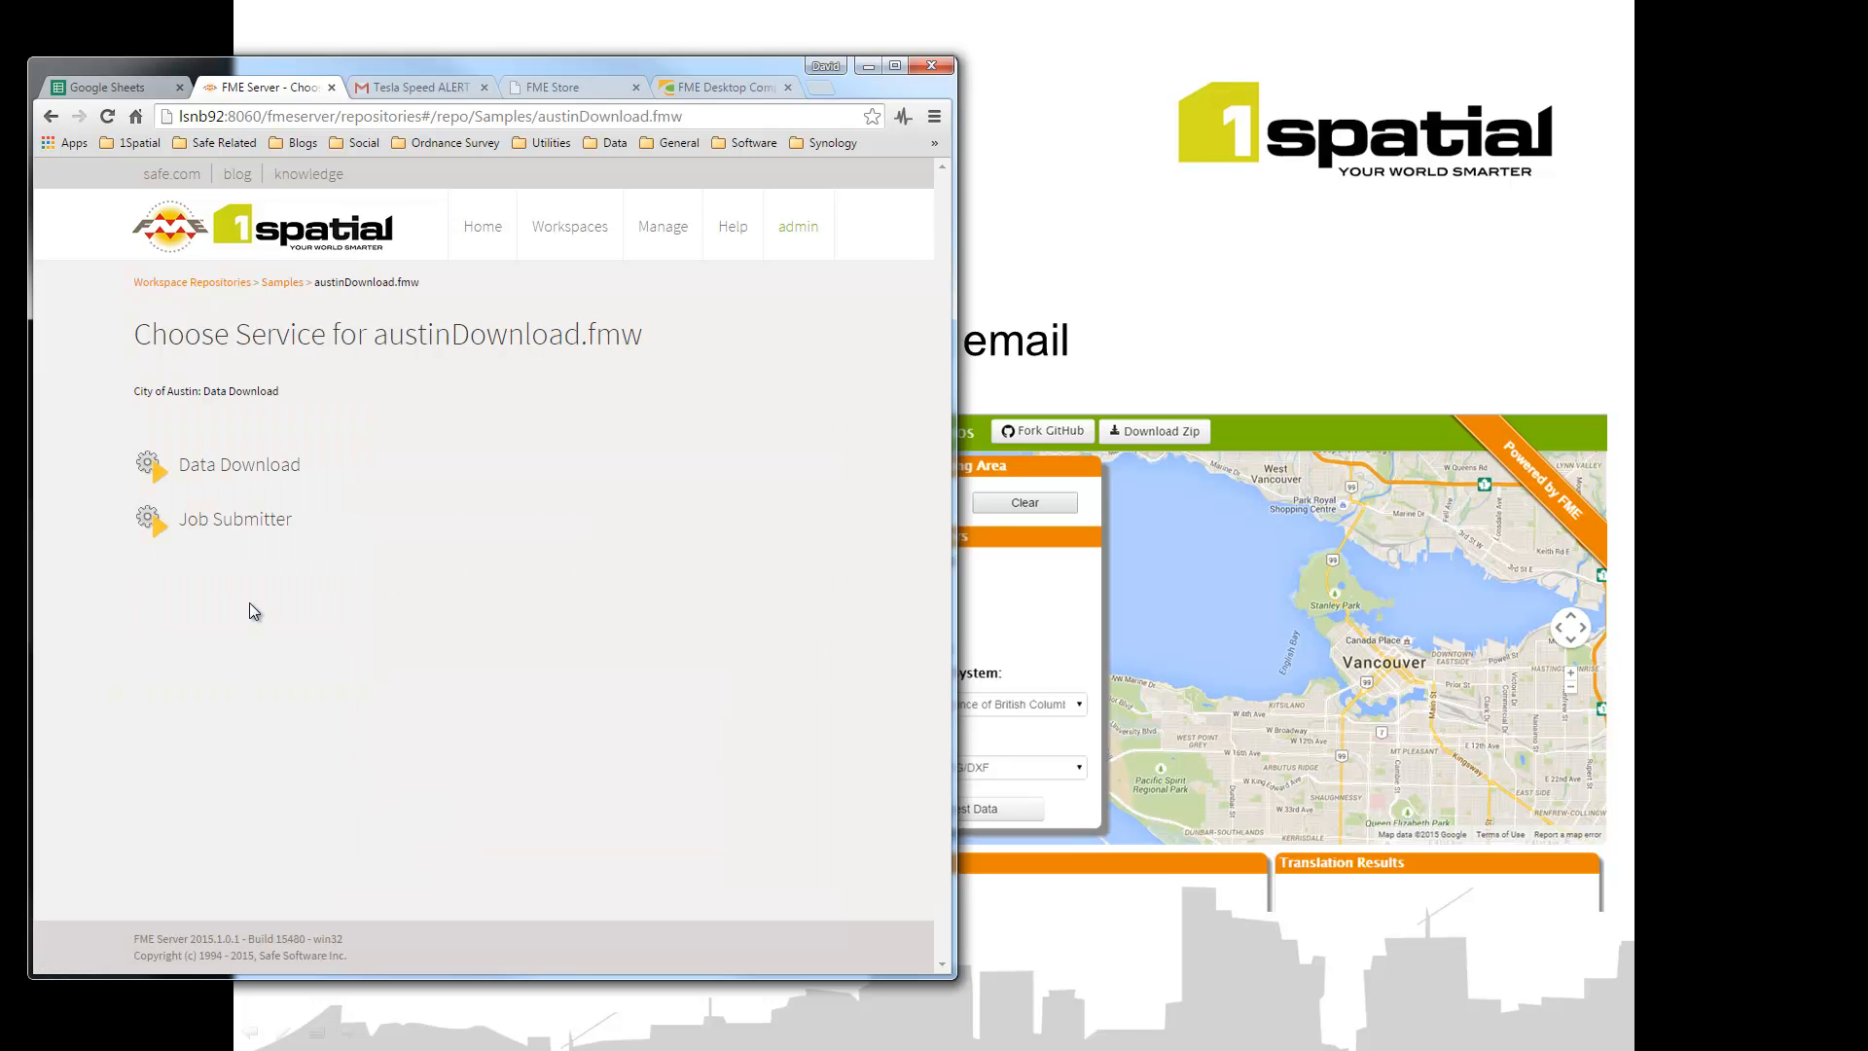
left_click(233, 469)
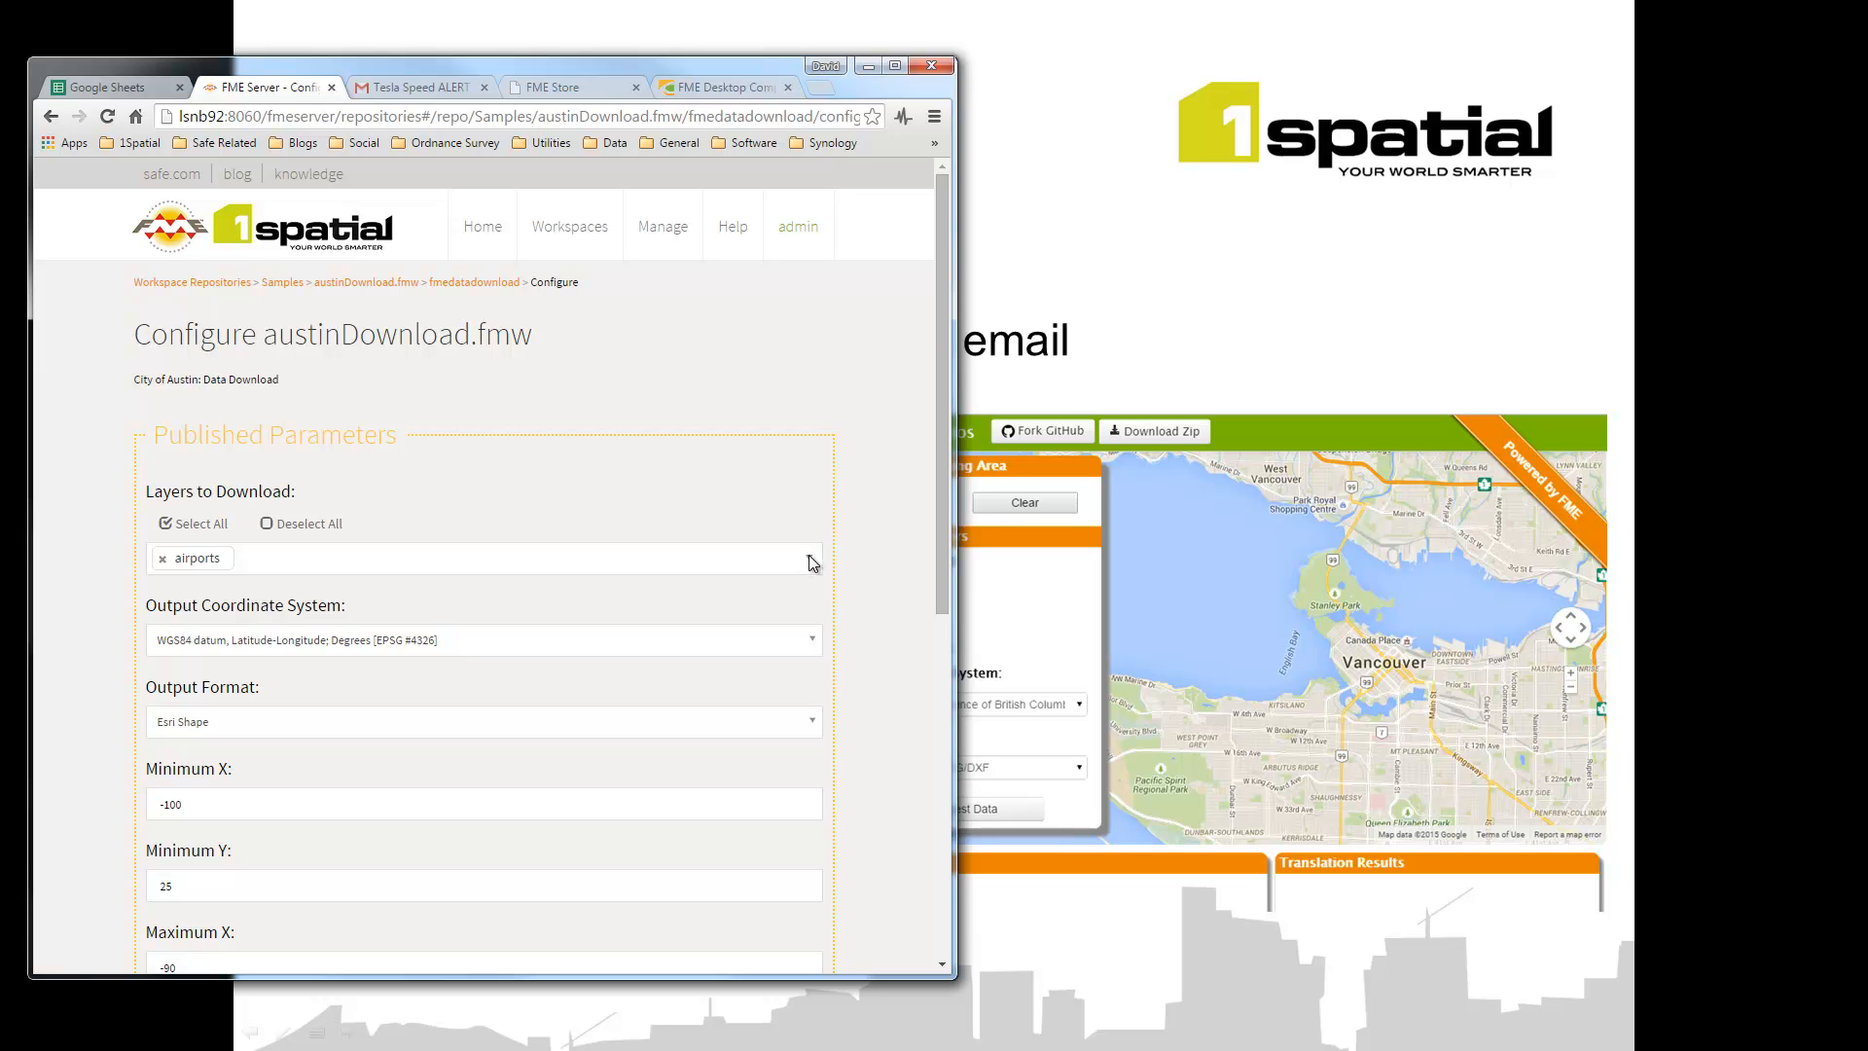
Step: Select all four layers (airports, cenart, railroad, streetcl), keep WGS84, and output Google Earth KML
left_click(773, 557)
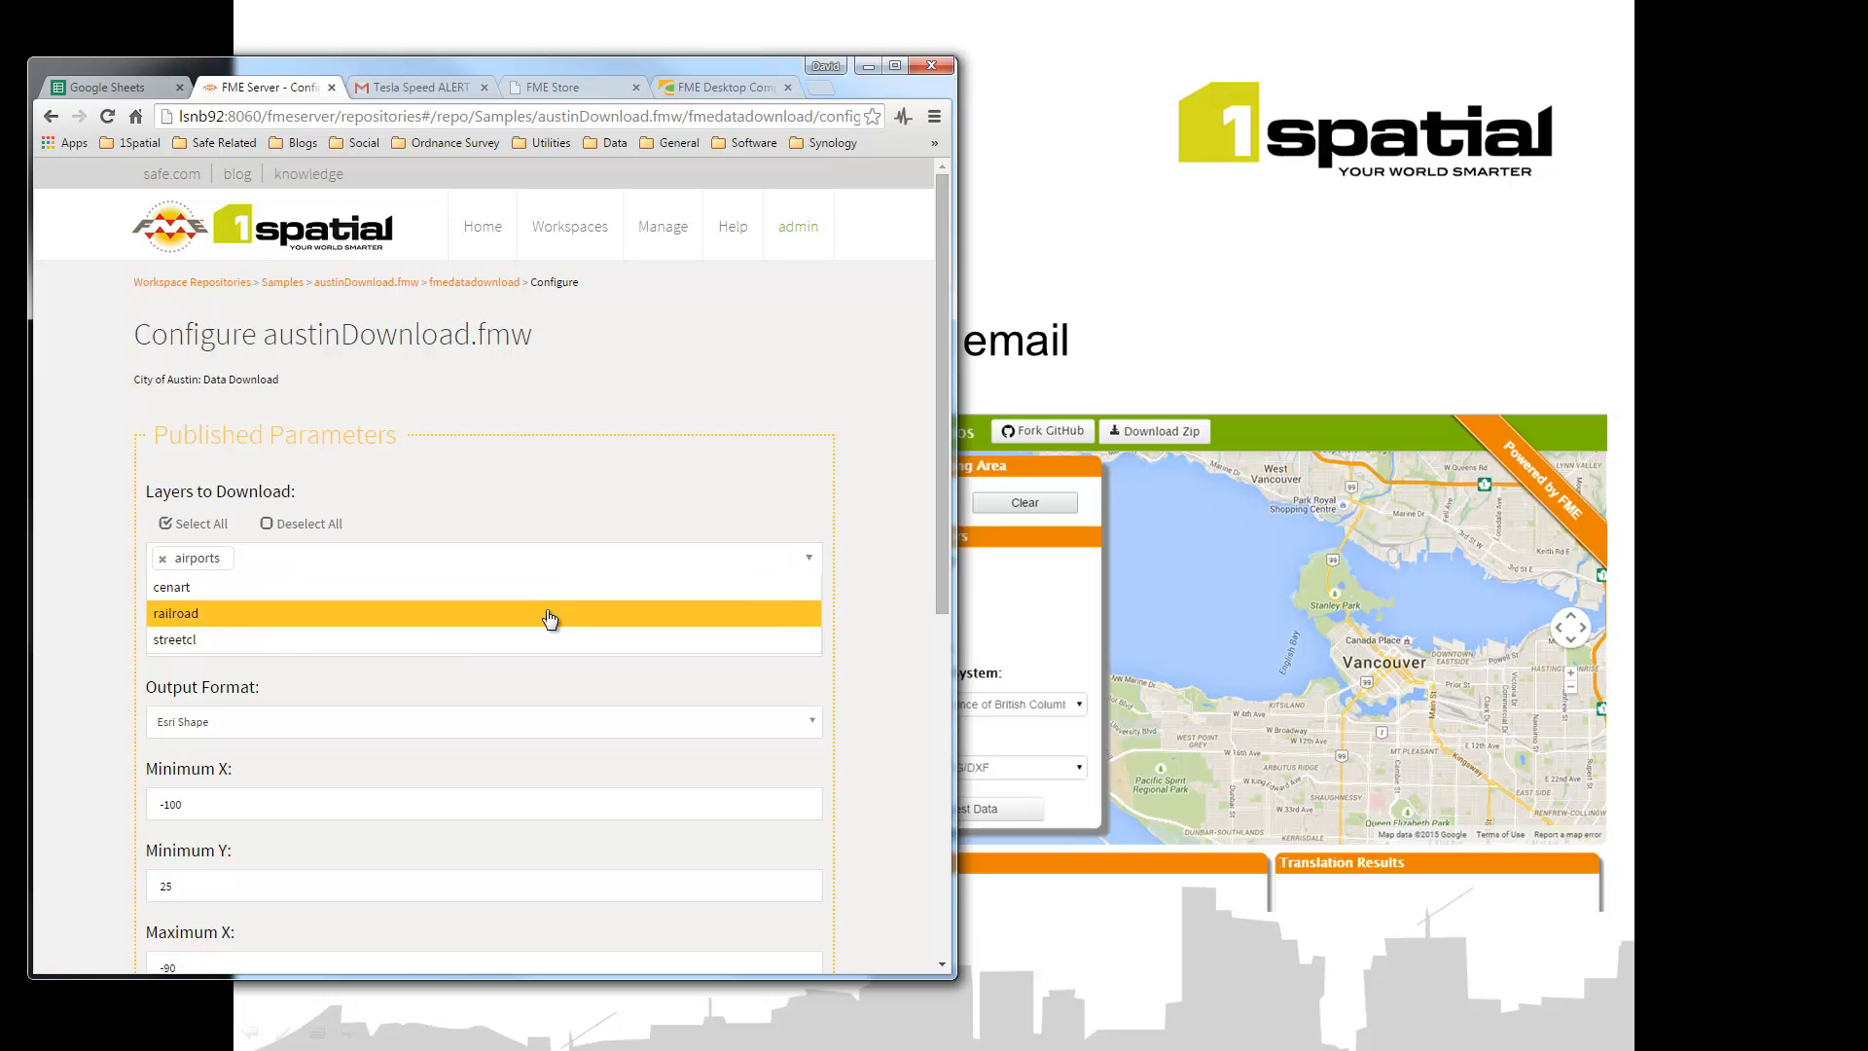
left_click(550, 614)
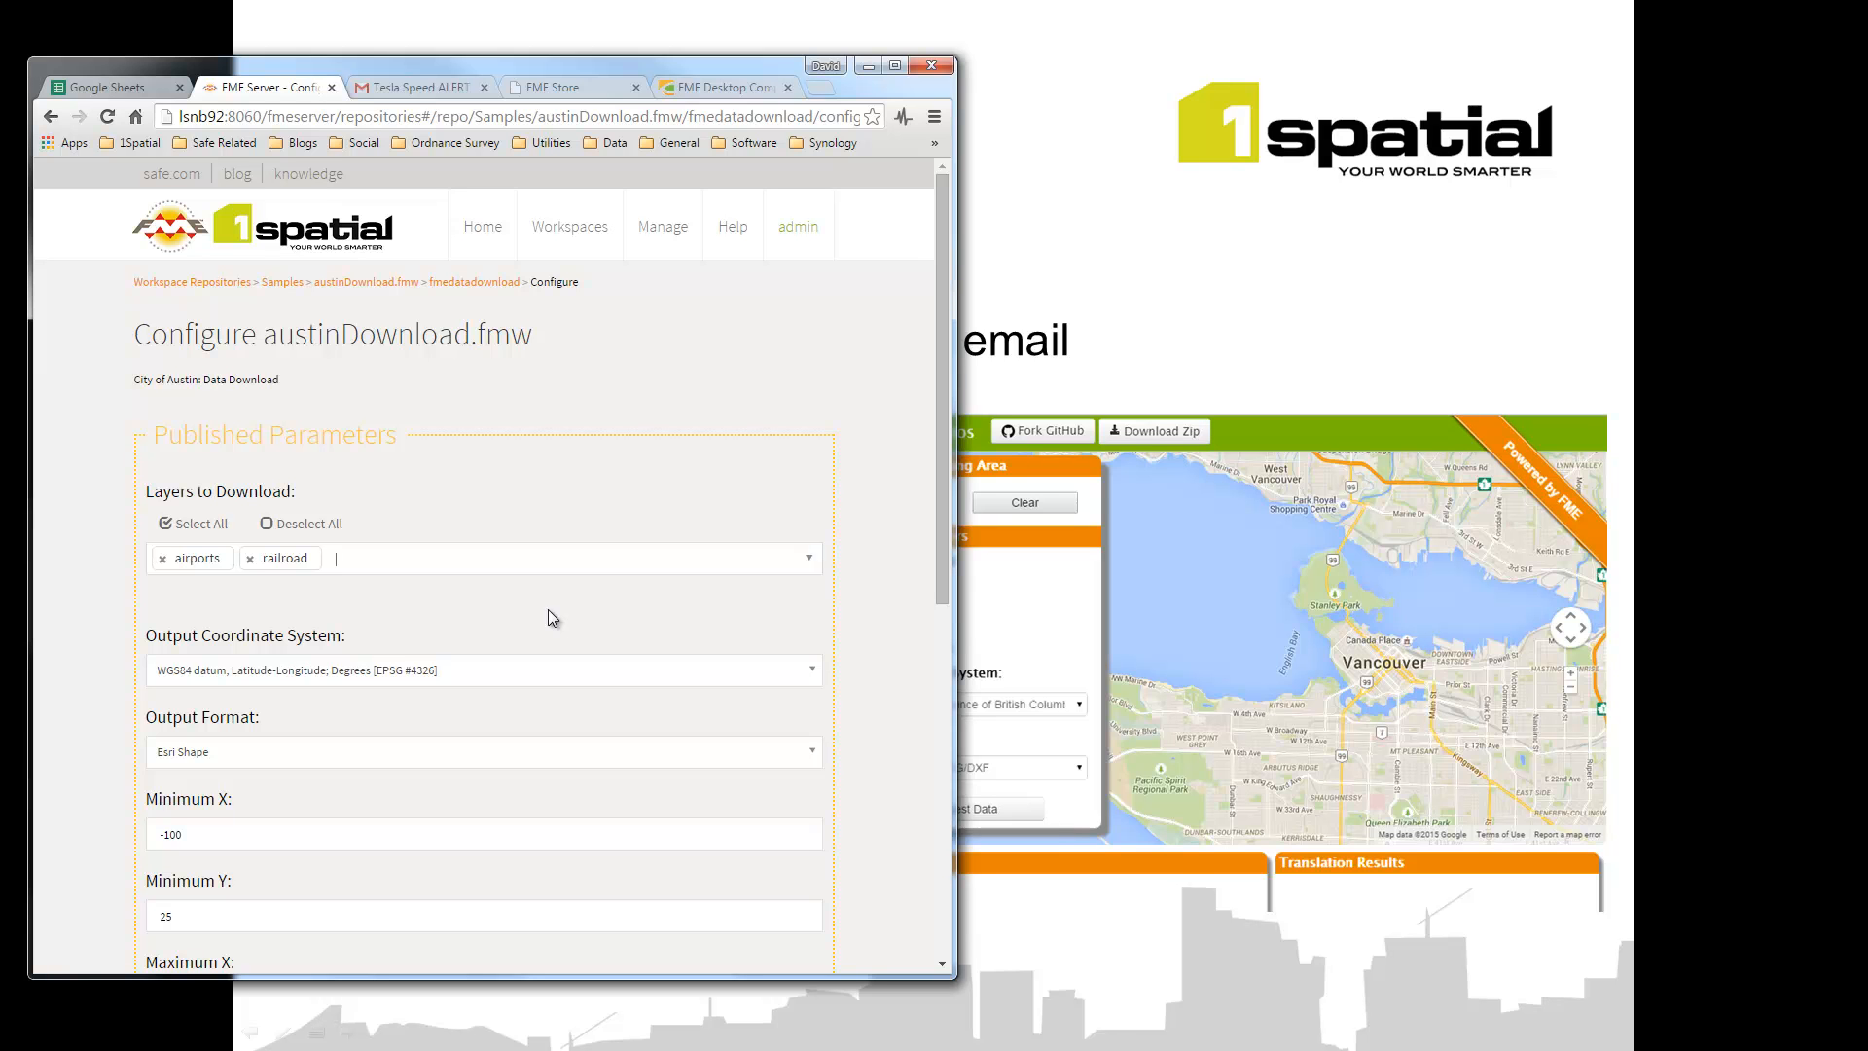
left_click(190, 524)
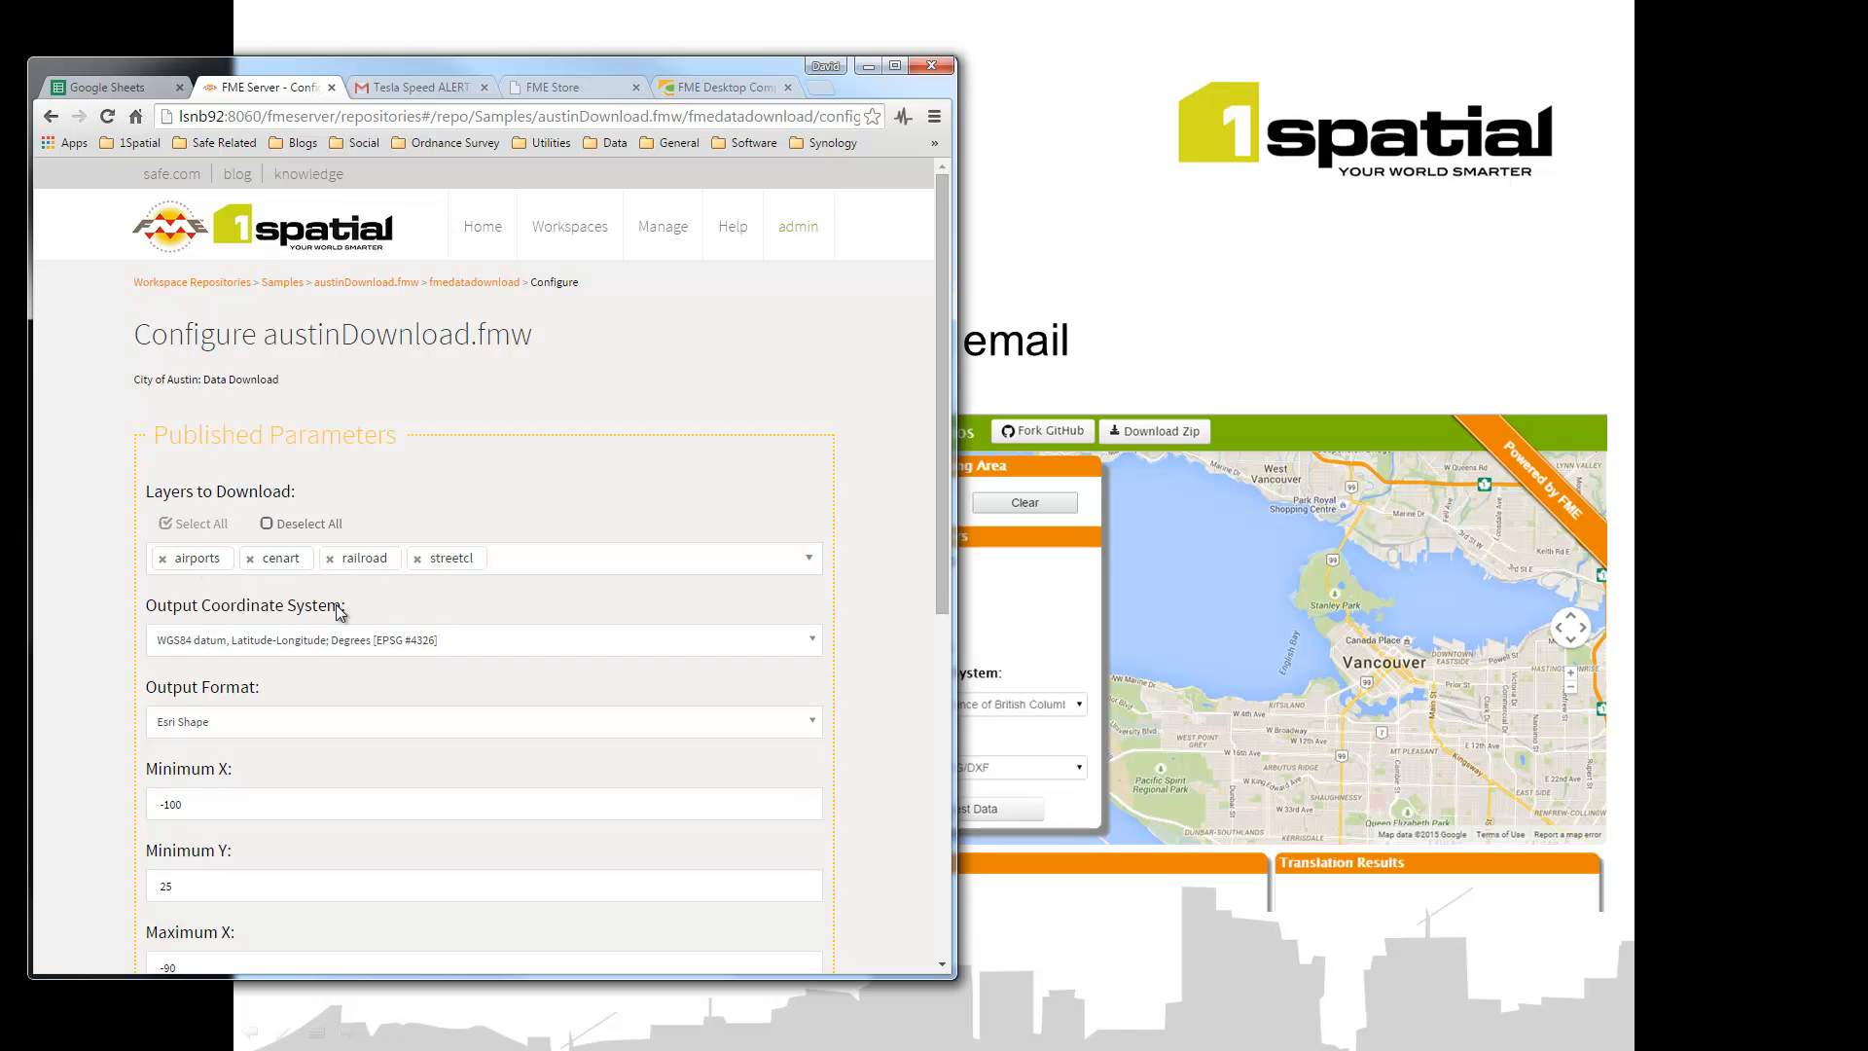
left_click(284, 639)
left_click(288, 747)
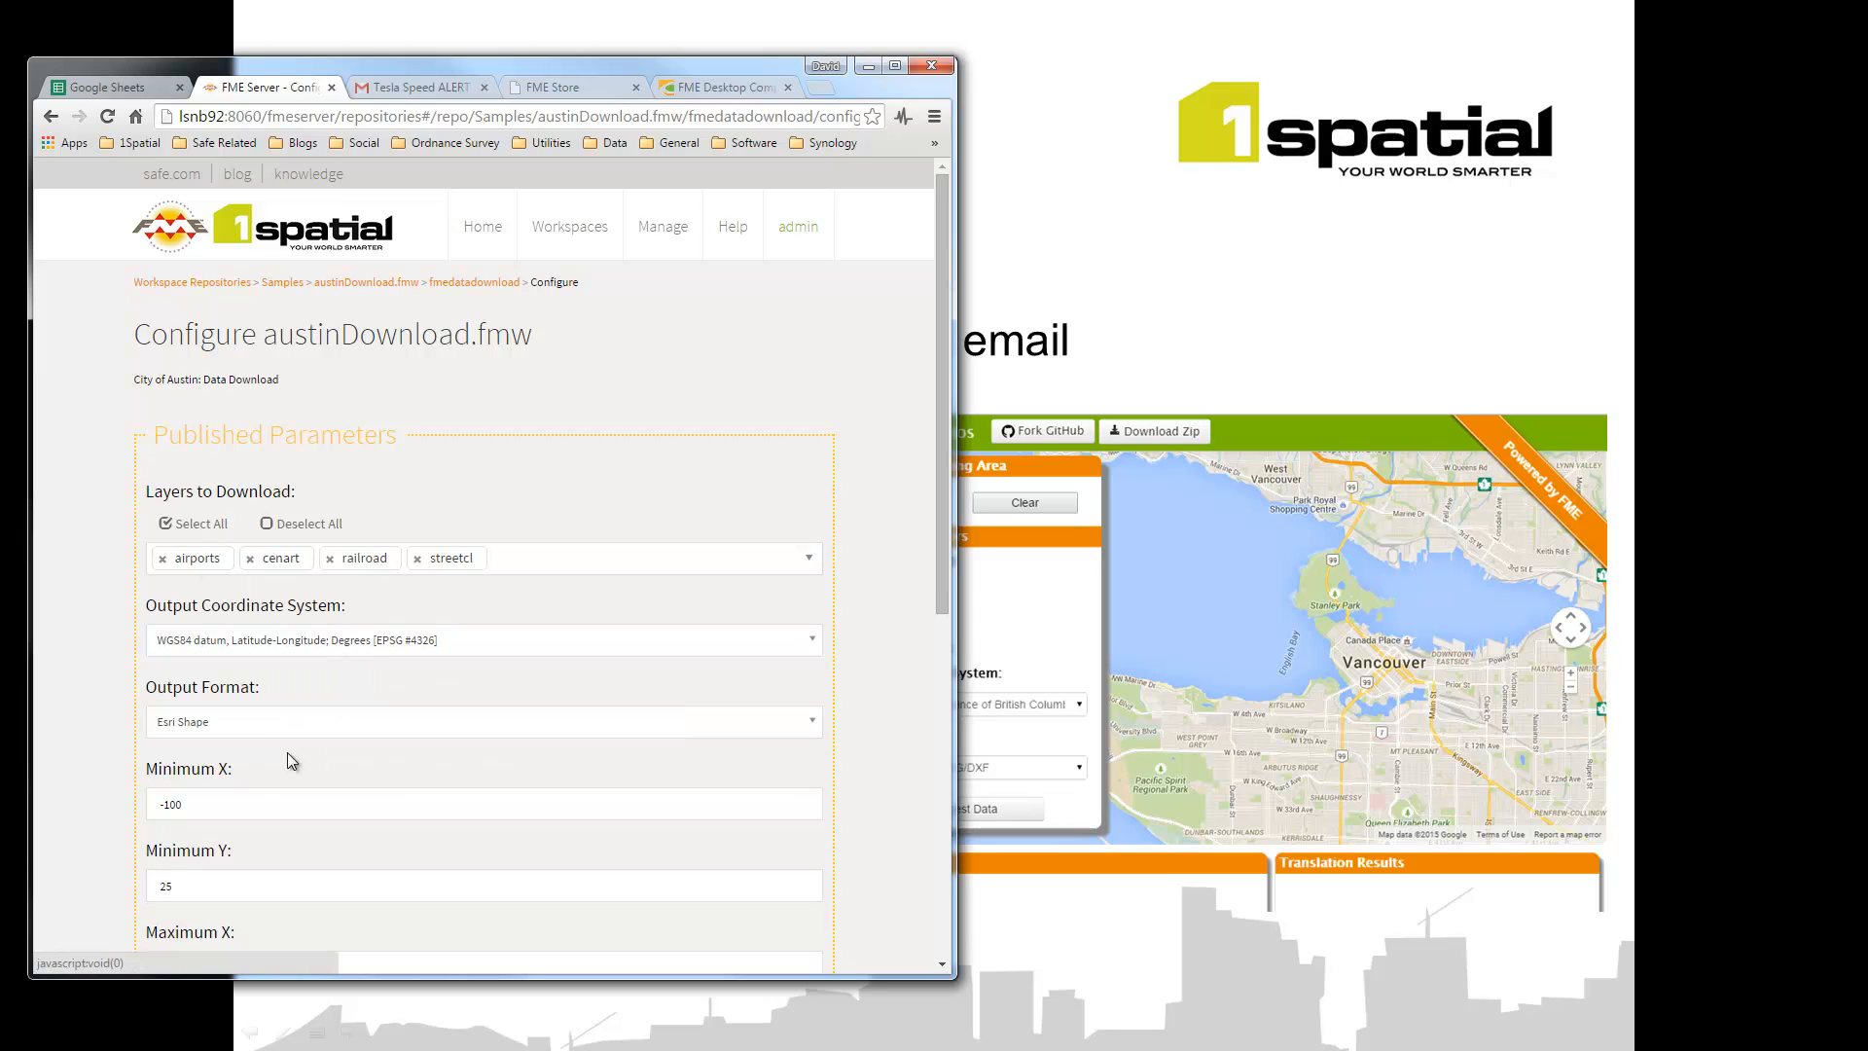
left_click(249, 722)
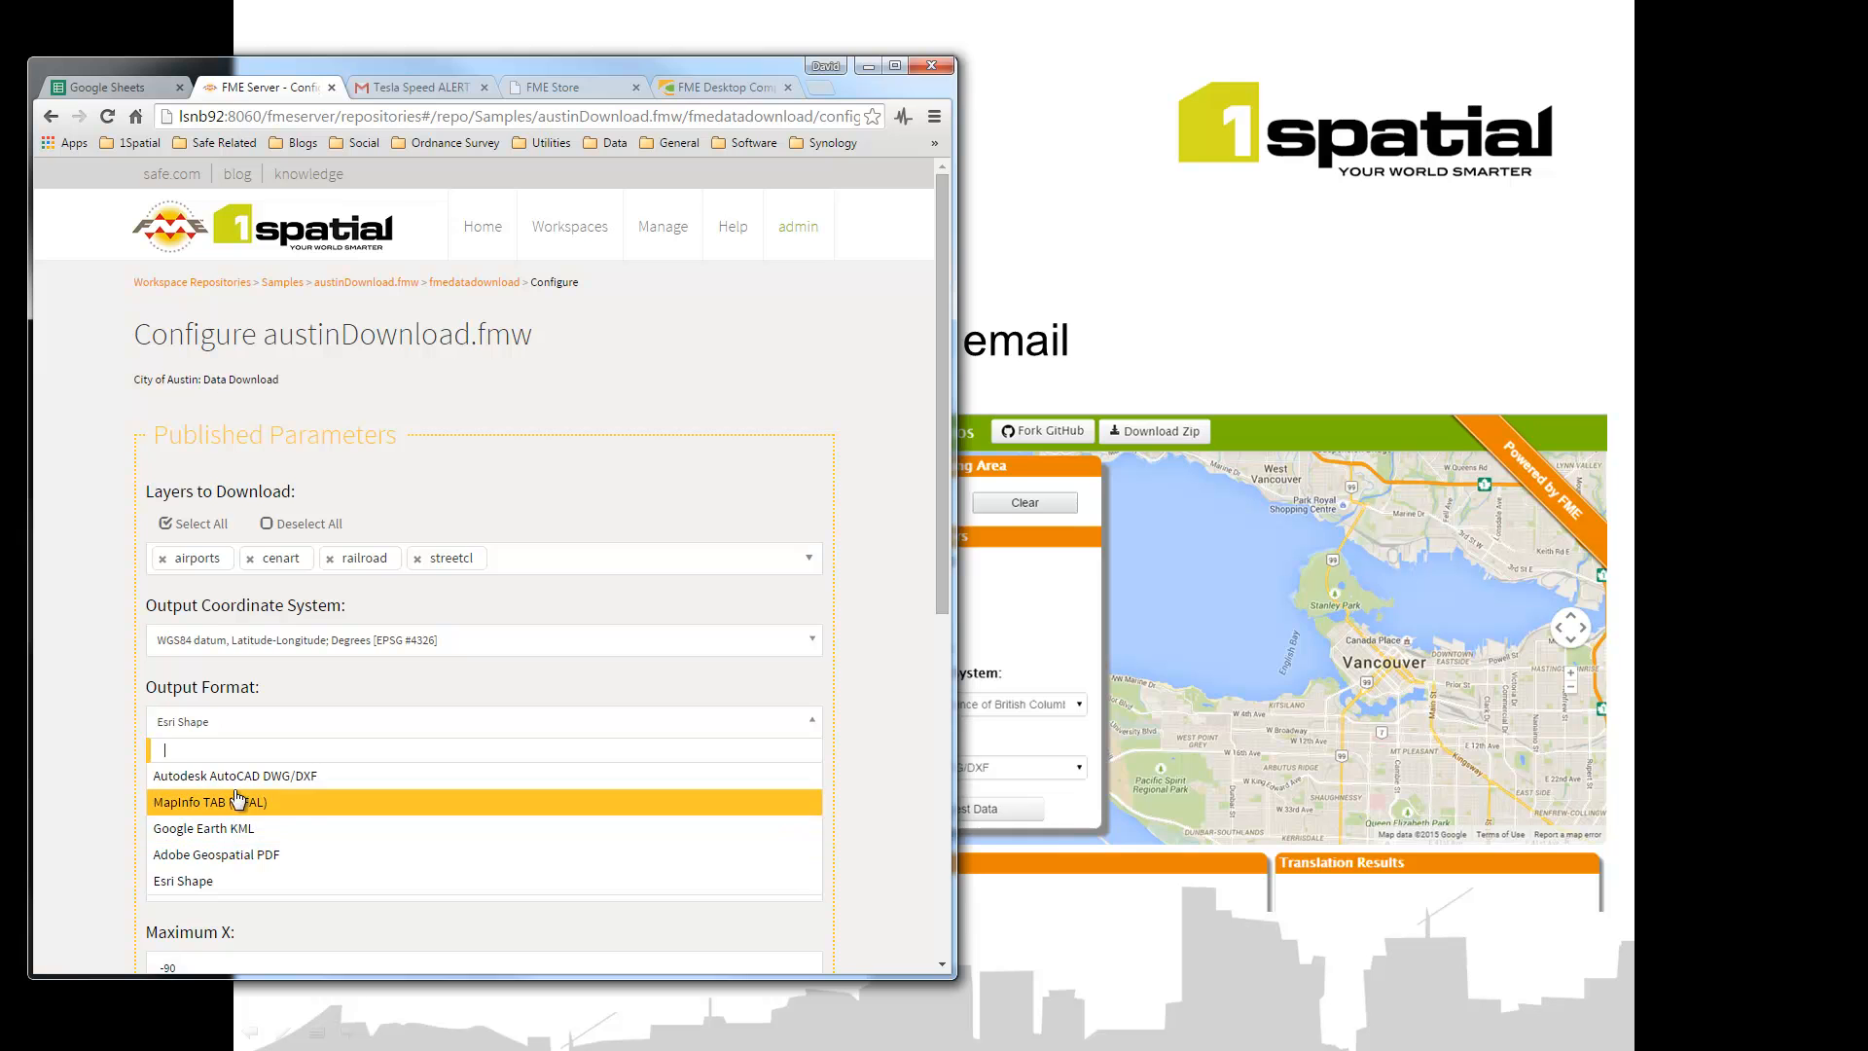
left_click(356, 823)
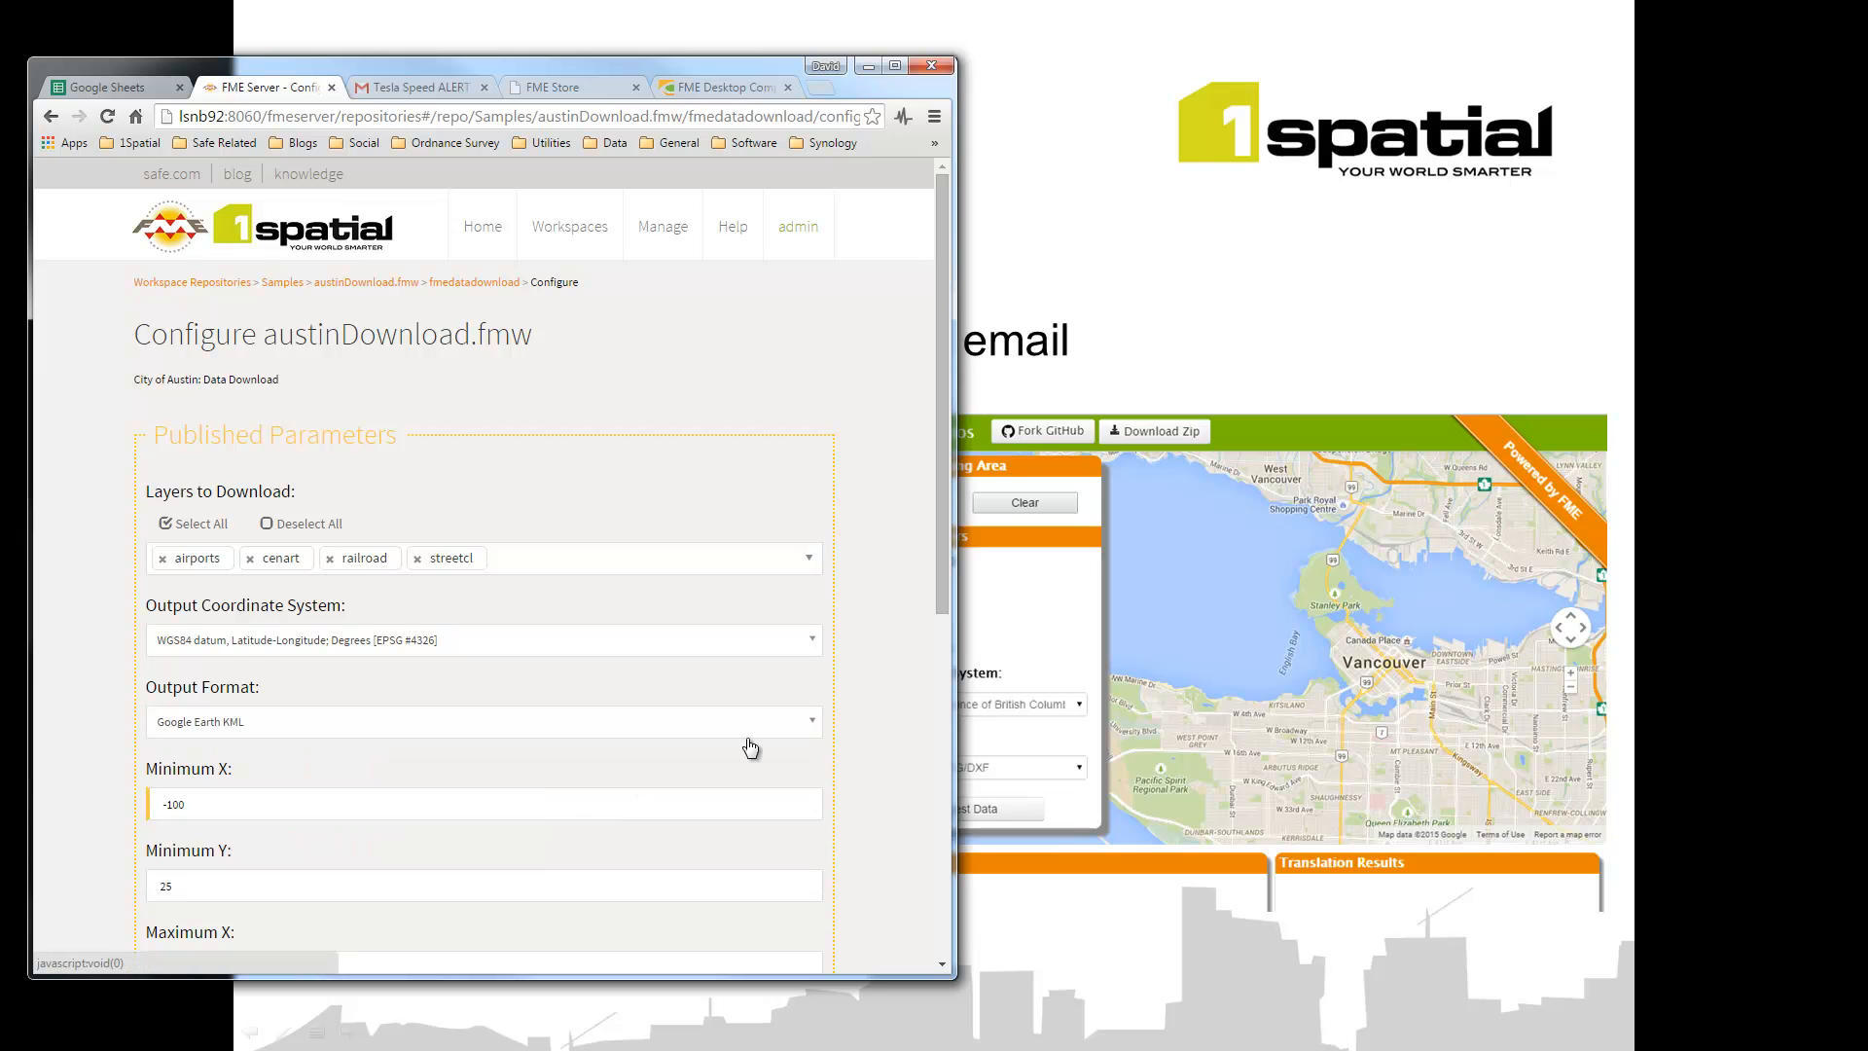
scroll(944, 628, "down", 4)
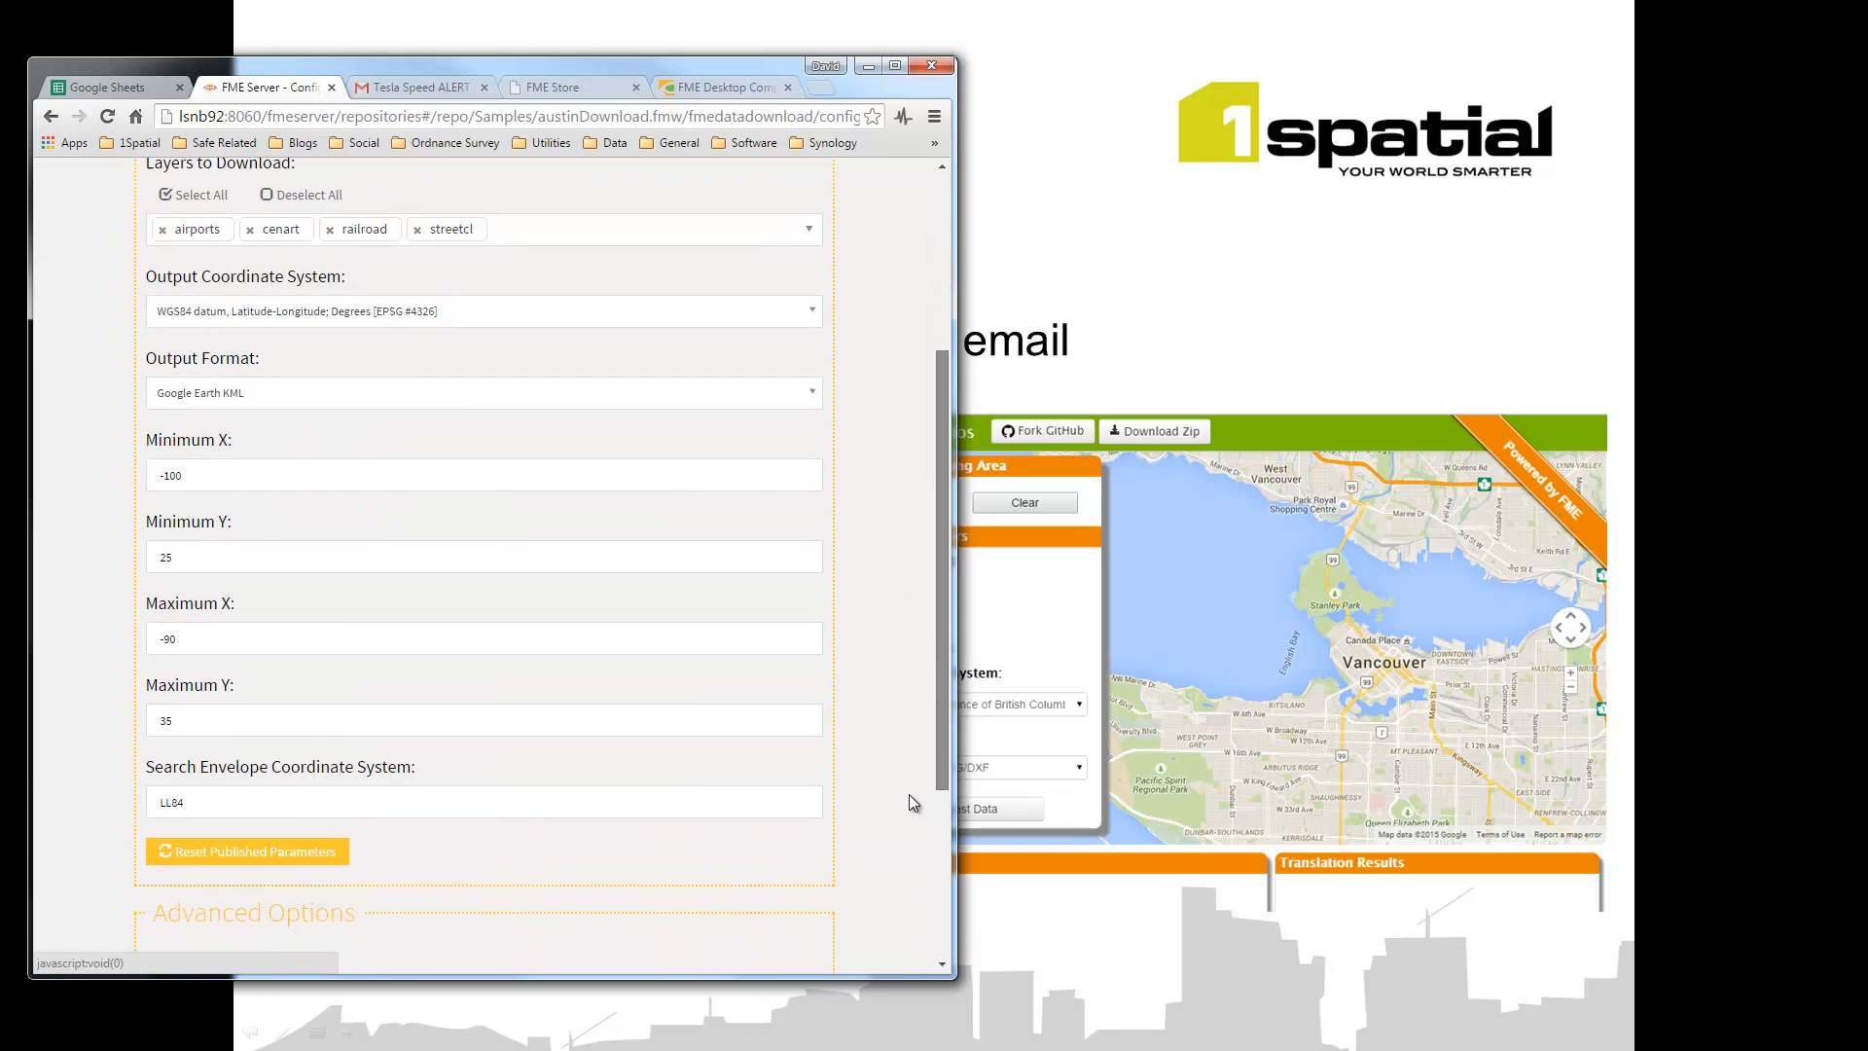
scroll(542, 812, "down", 2)
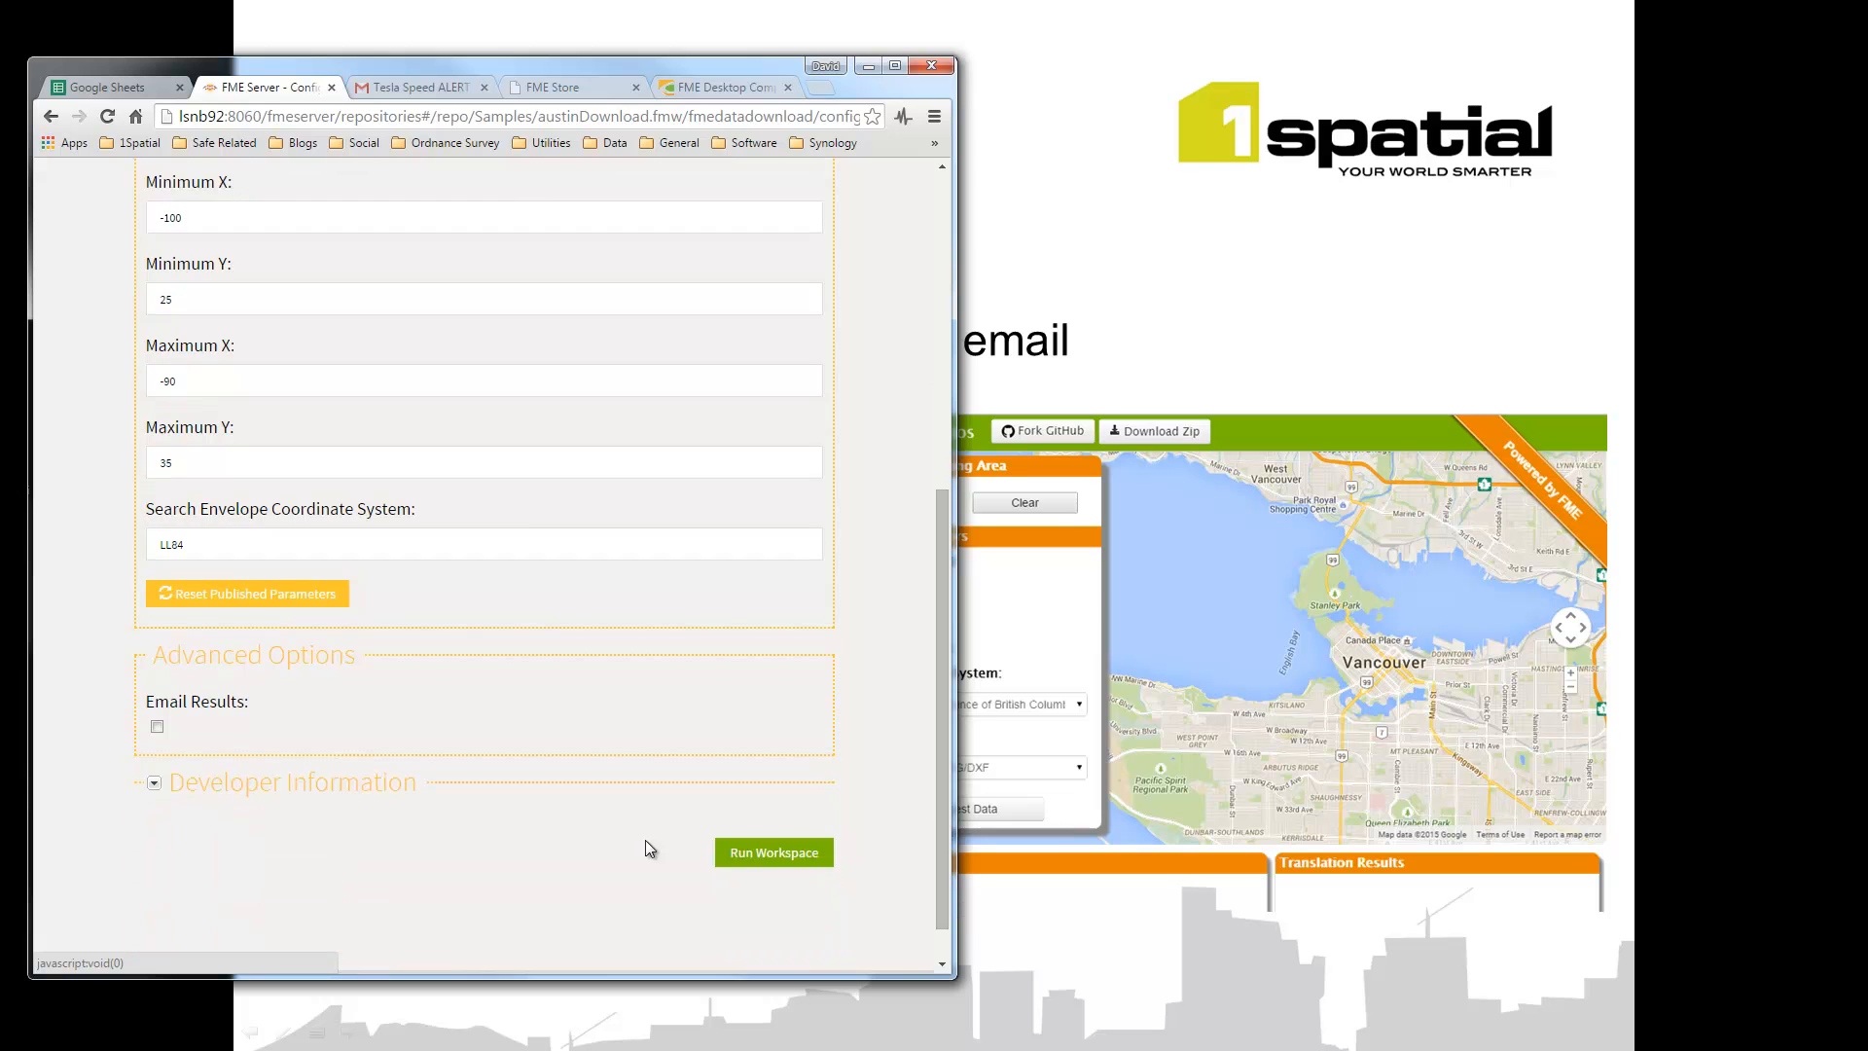
Step: Run the Austin data download job, then drag the browser off-screen to show the slide
left_click(784, 852)
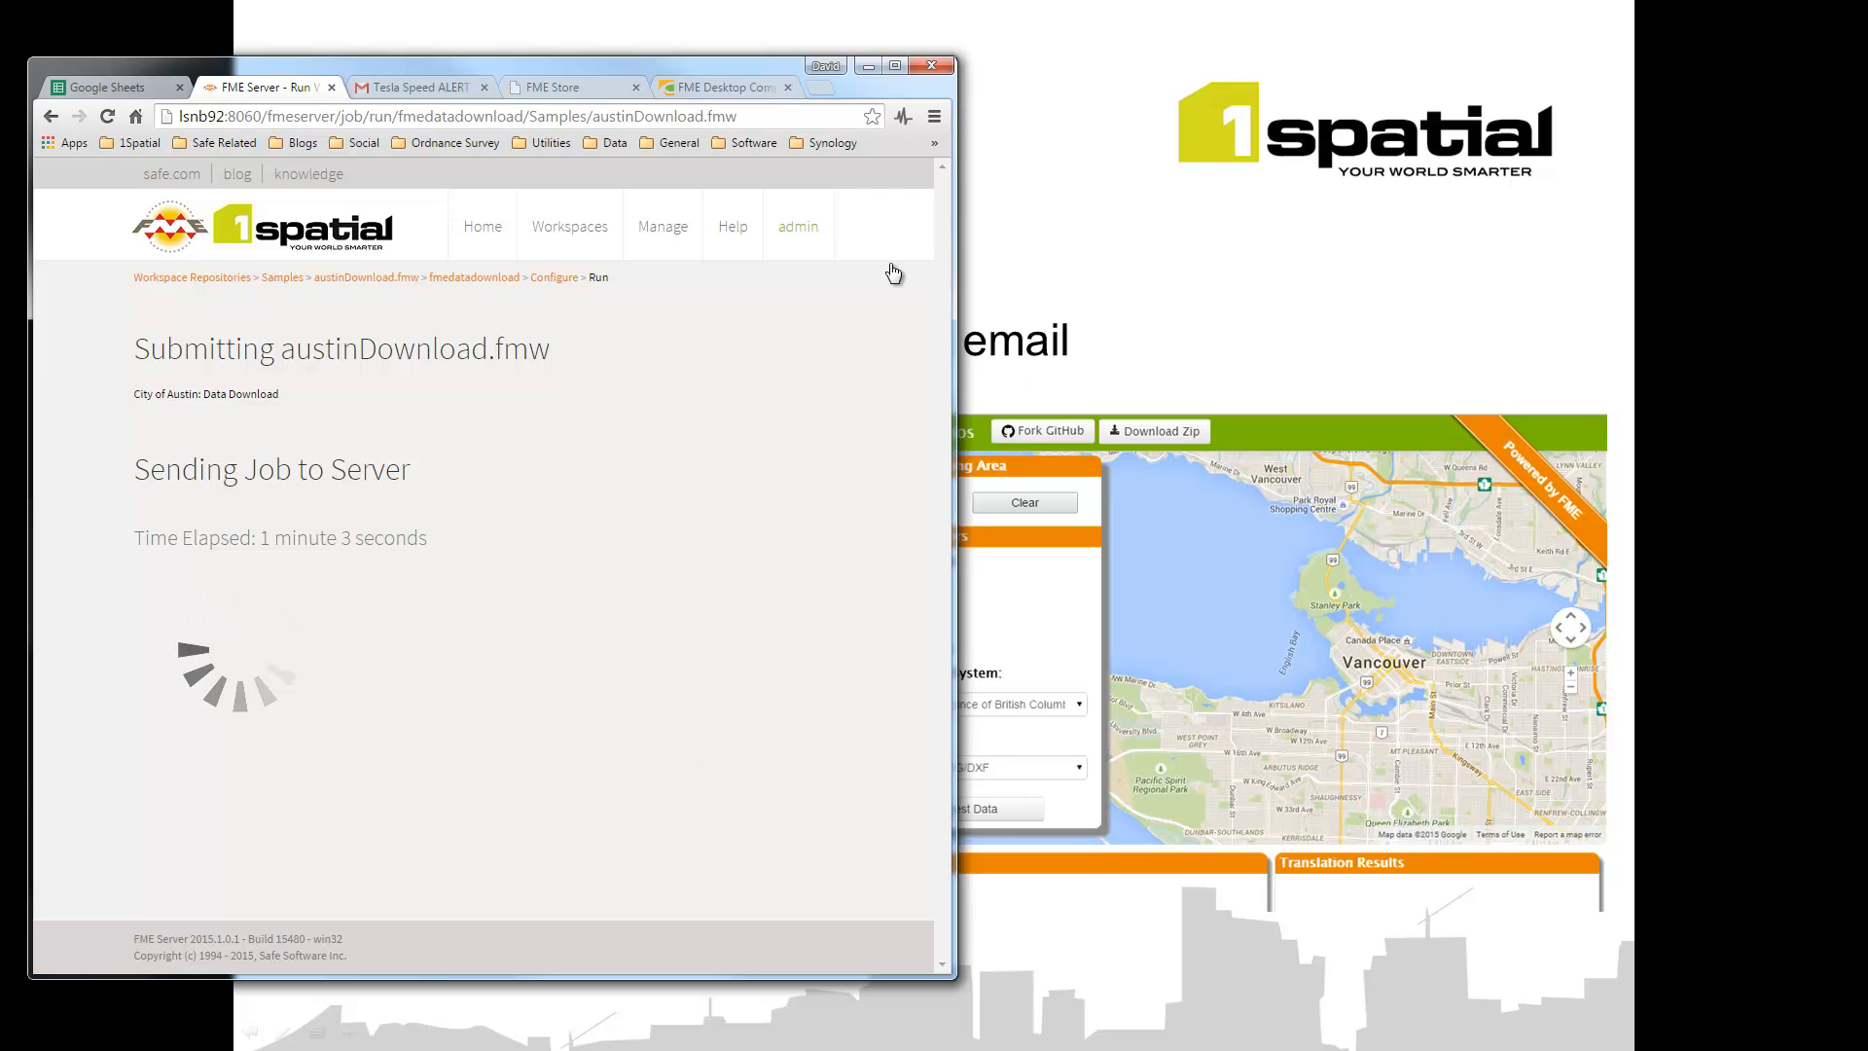
left_click_drag(738, 68, 0, 127)
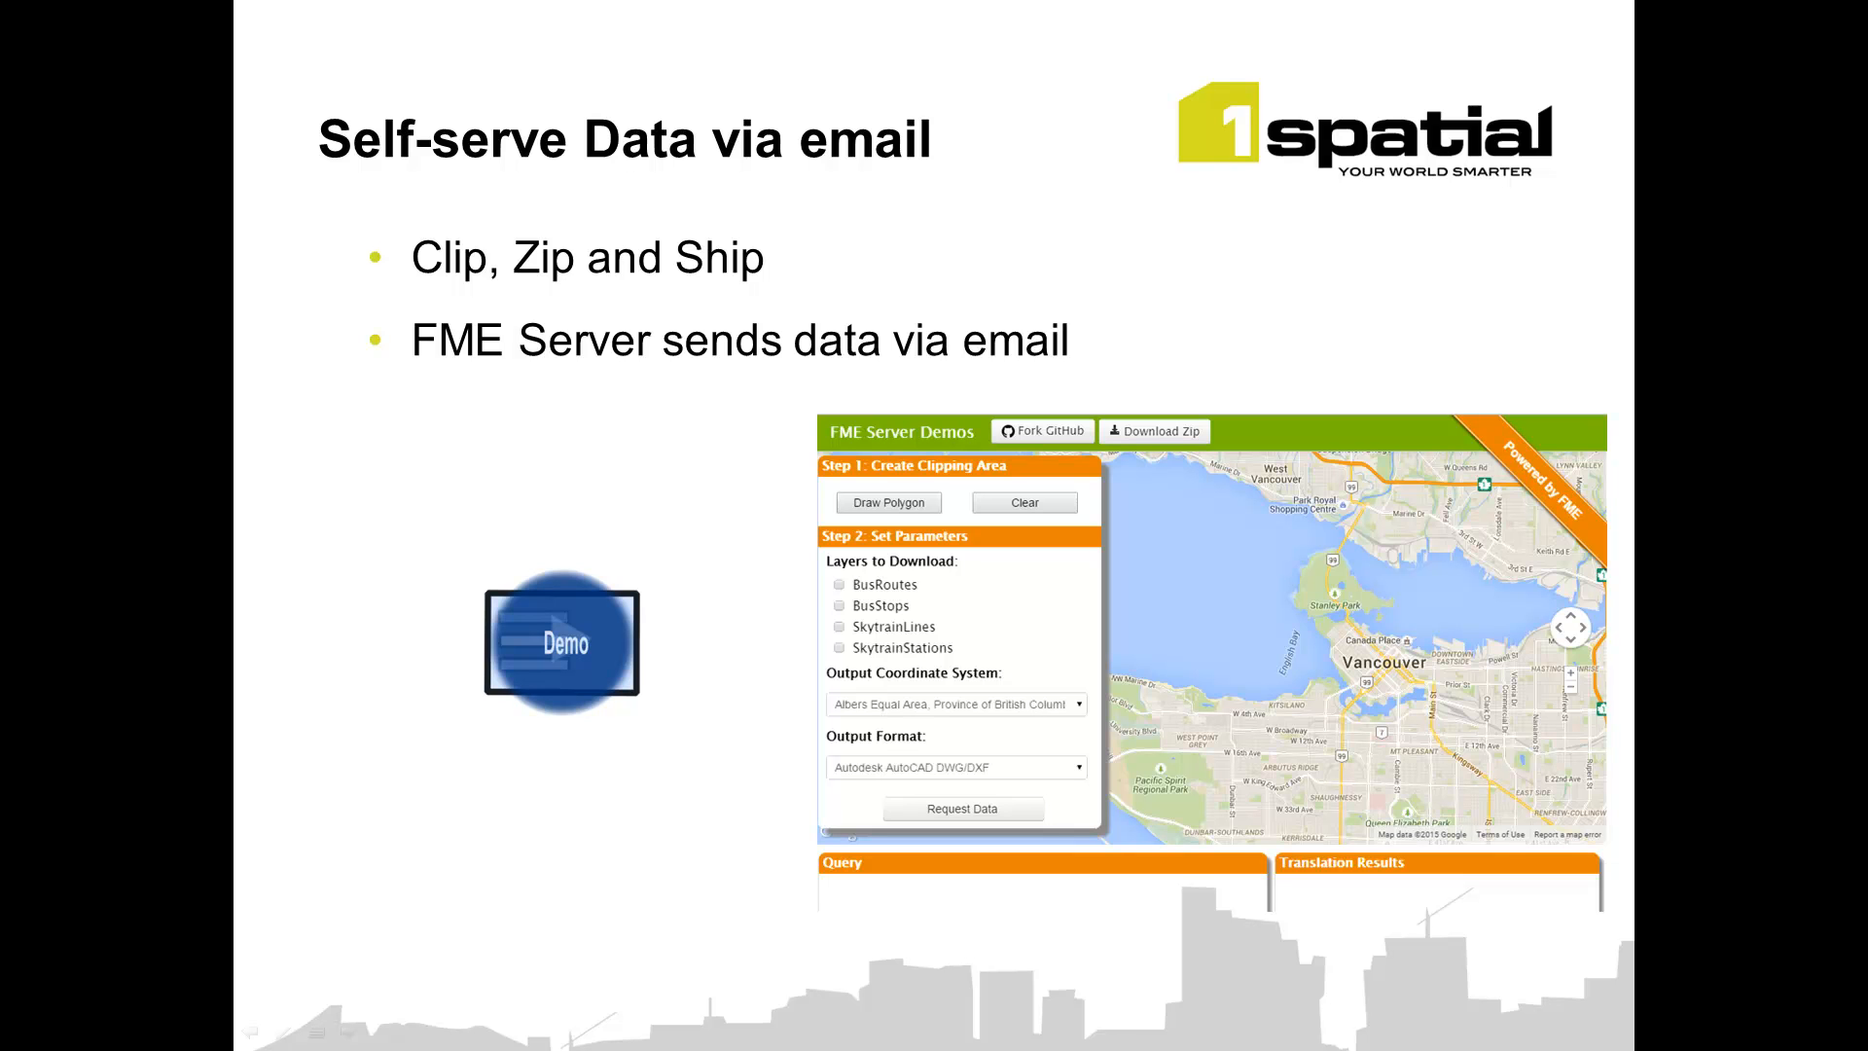
Step: Bring the browser back and set Data Download to the airports layer only
left_click_drag(0, 272, 663, 70)
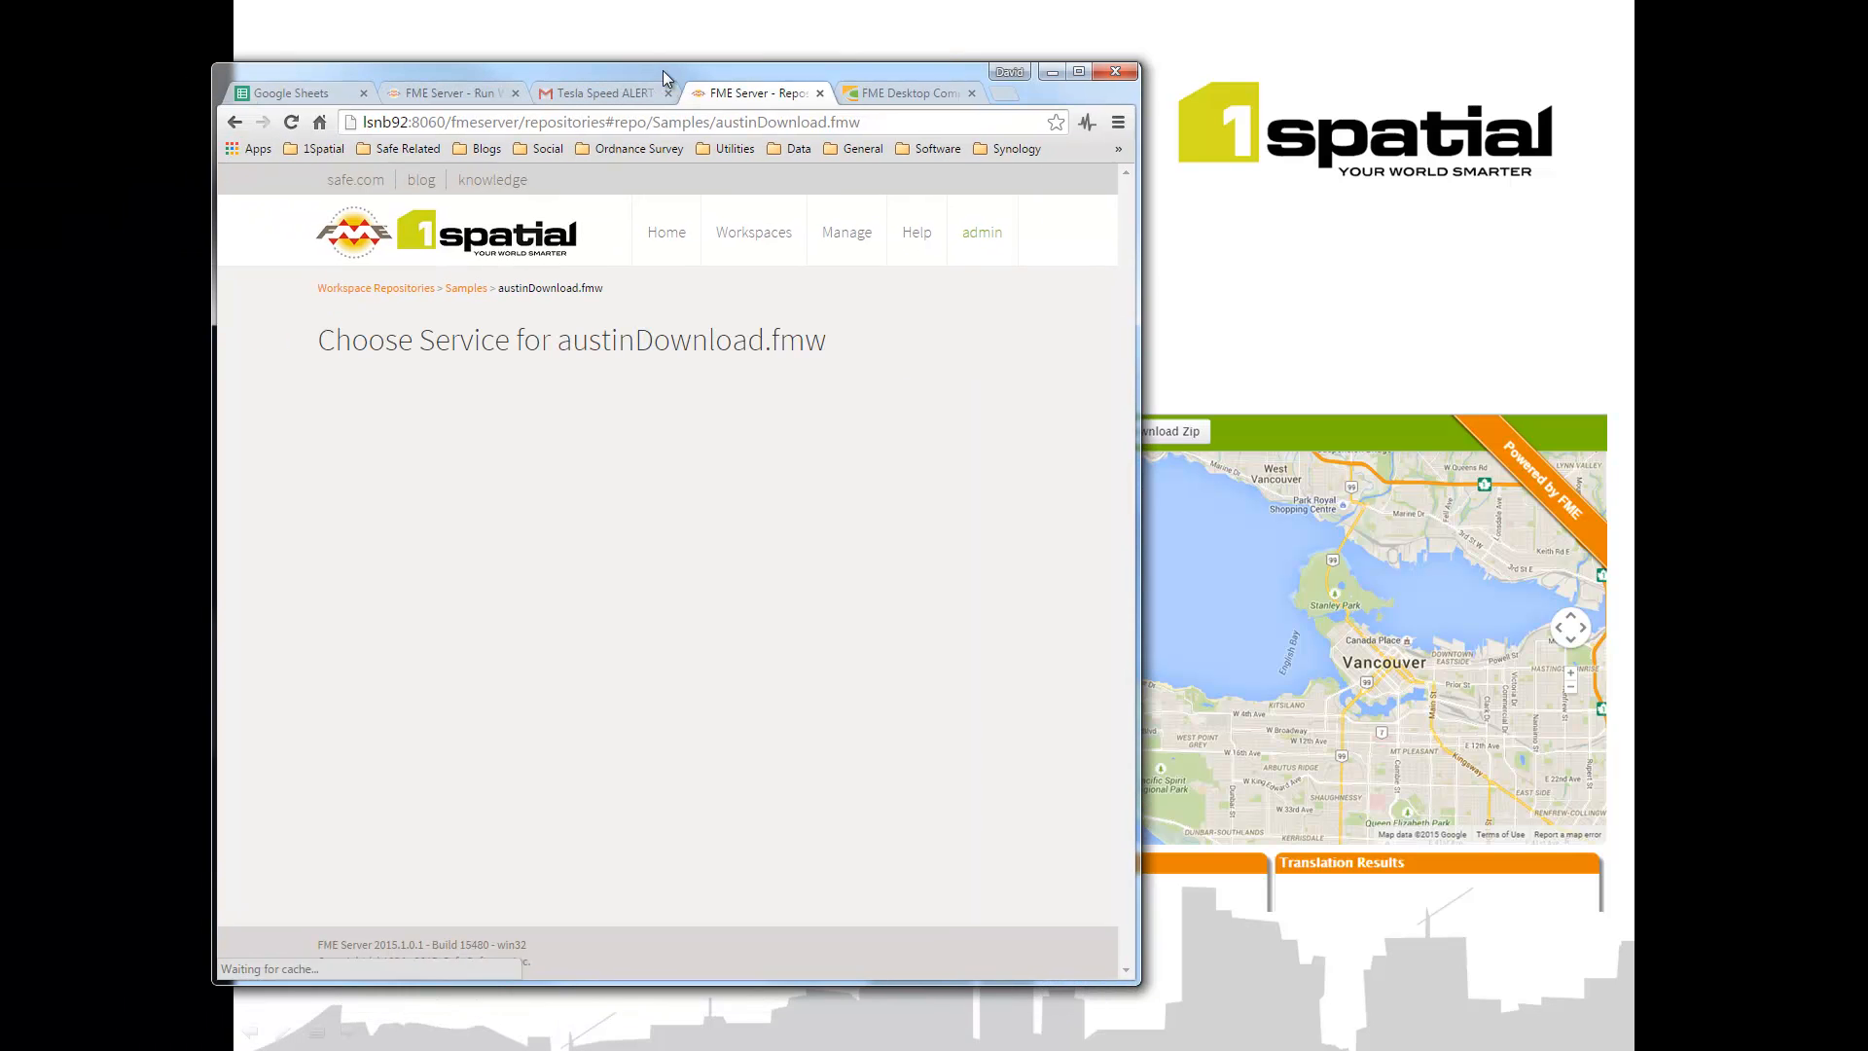
left_click(438, 472)
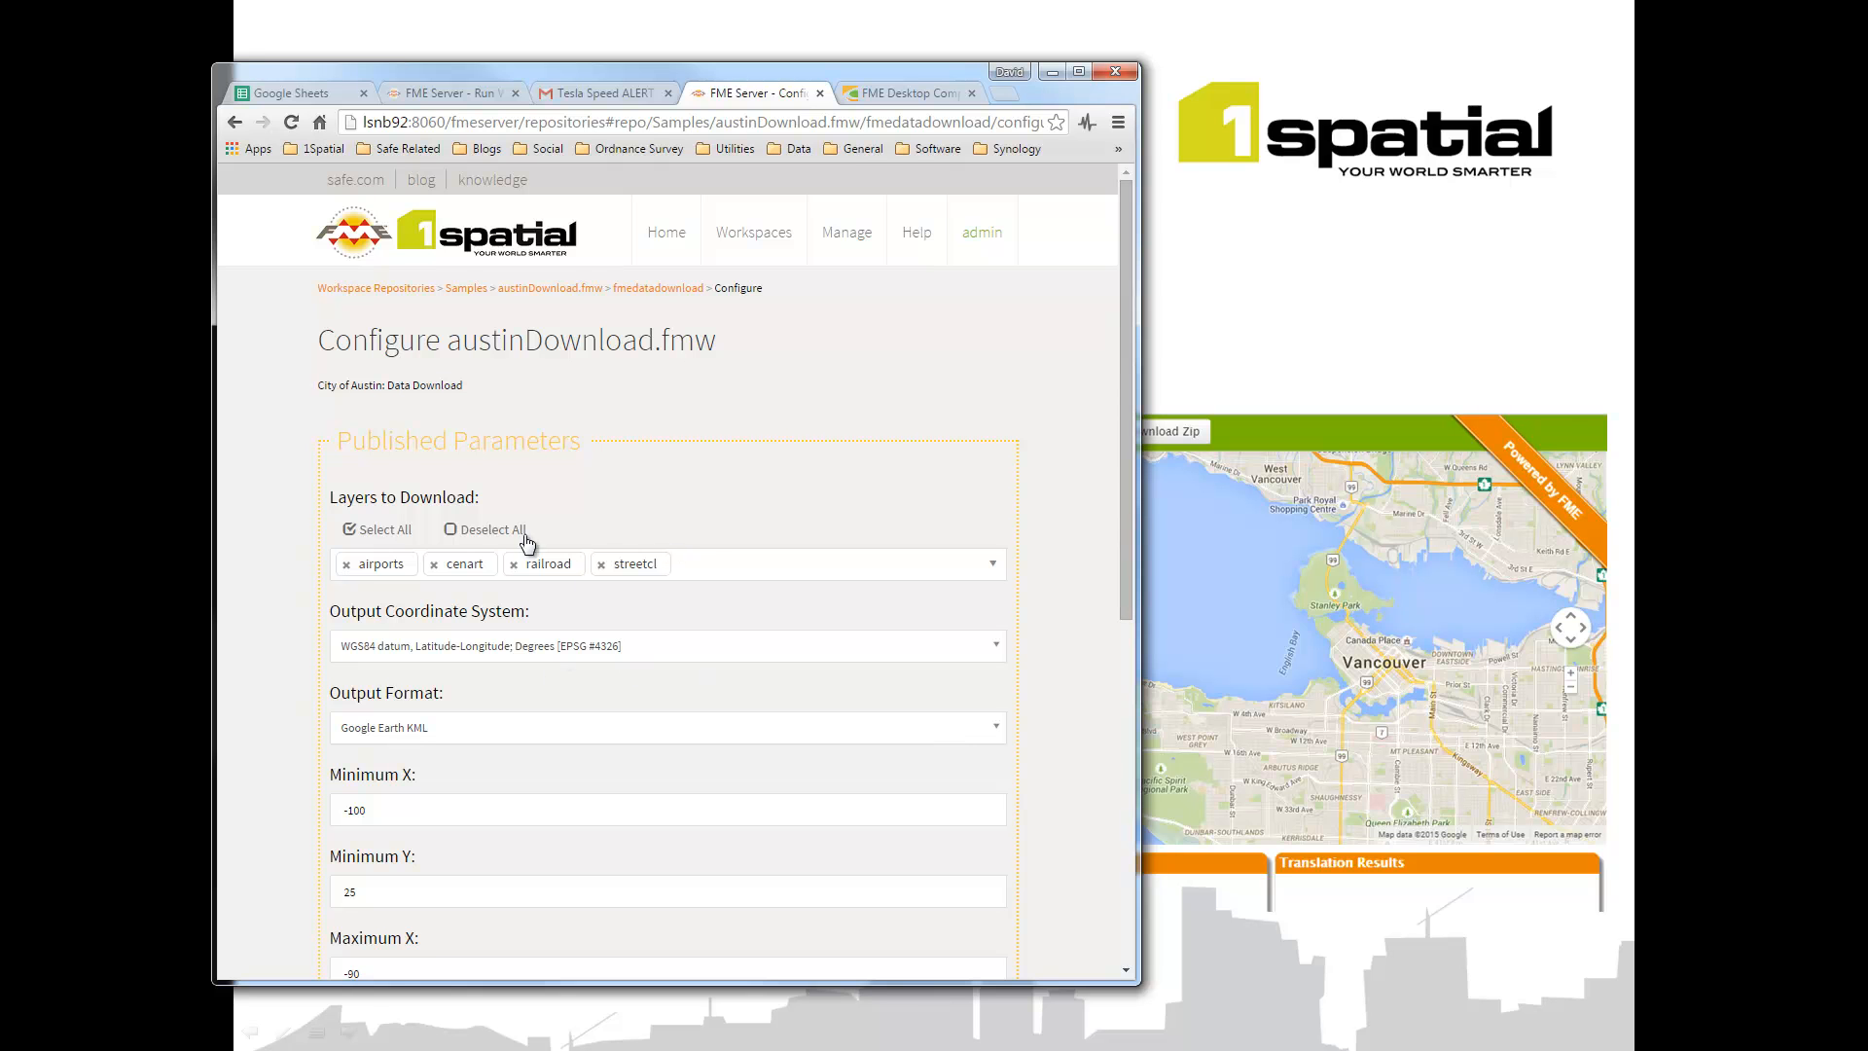
left_click(488, 529)
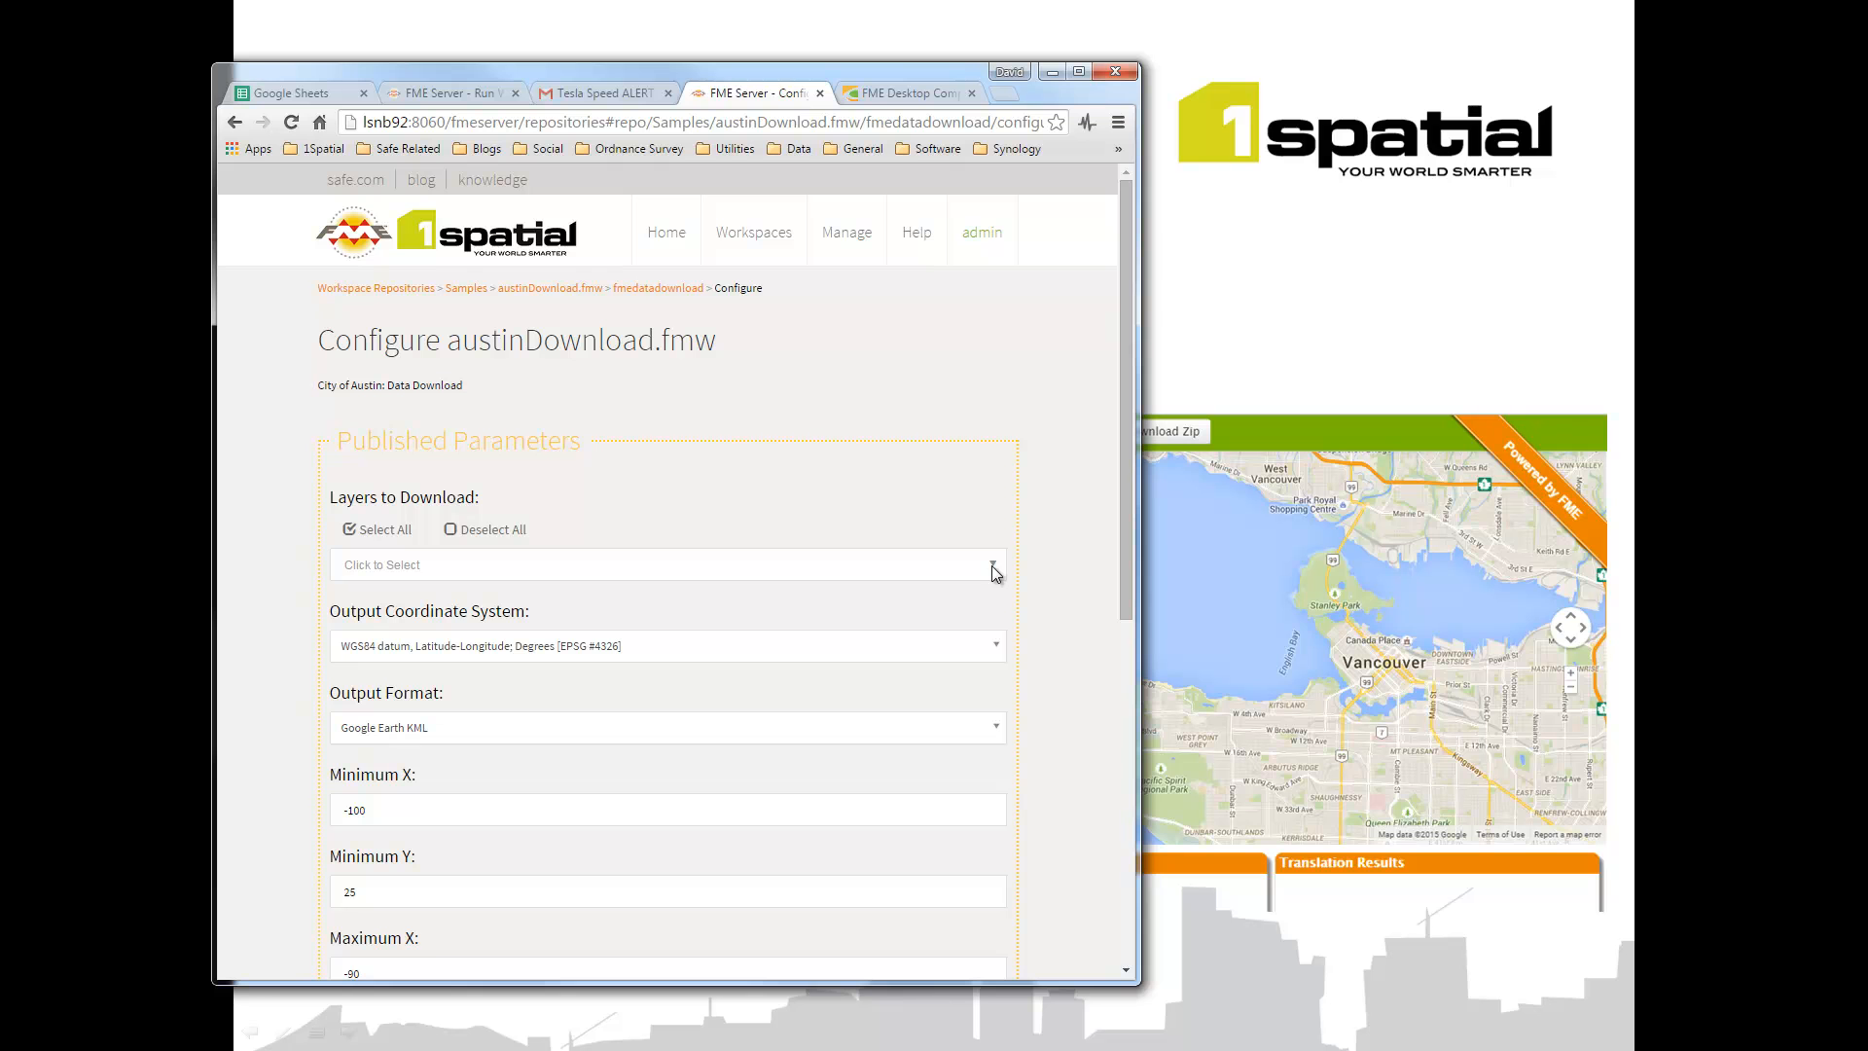
left_click(990, 565)
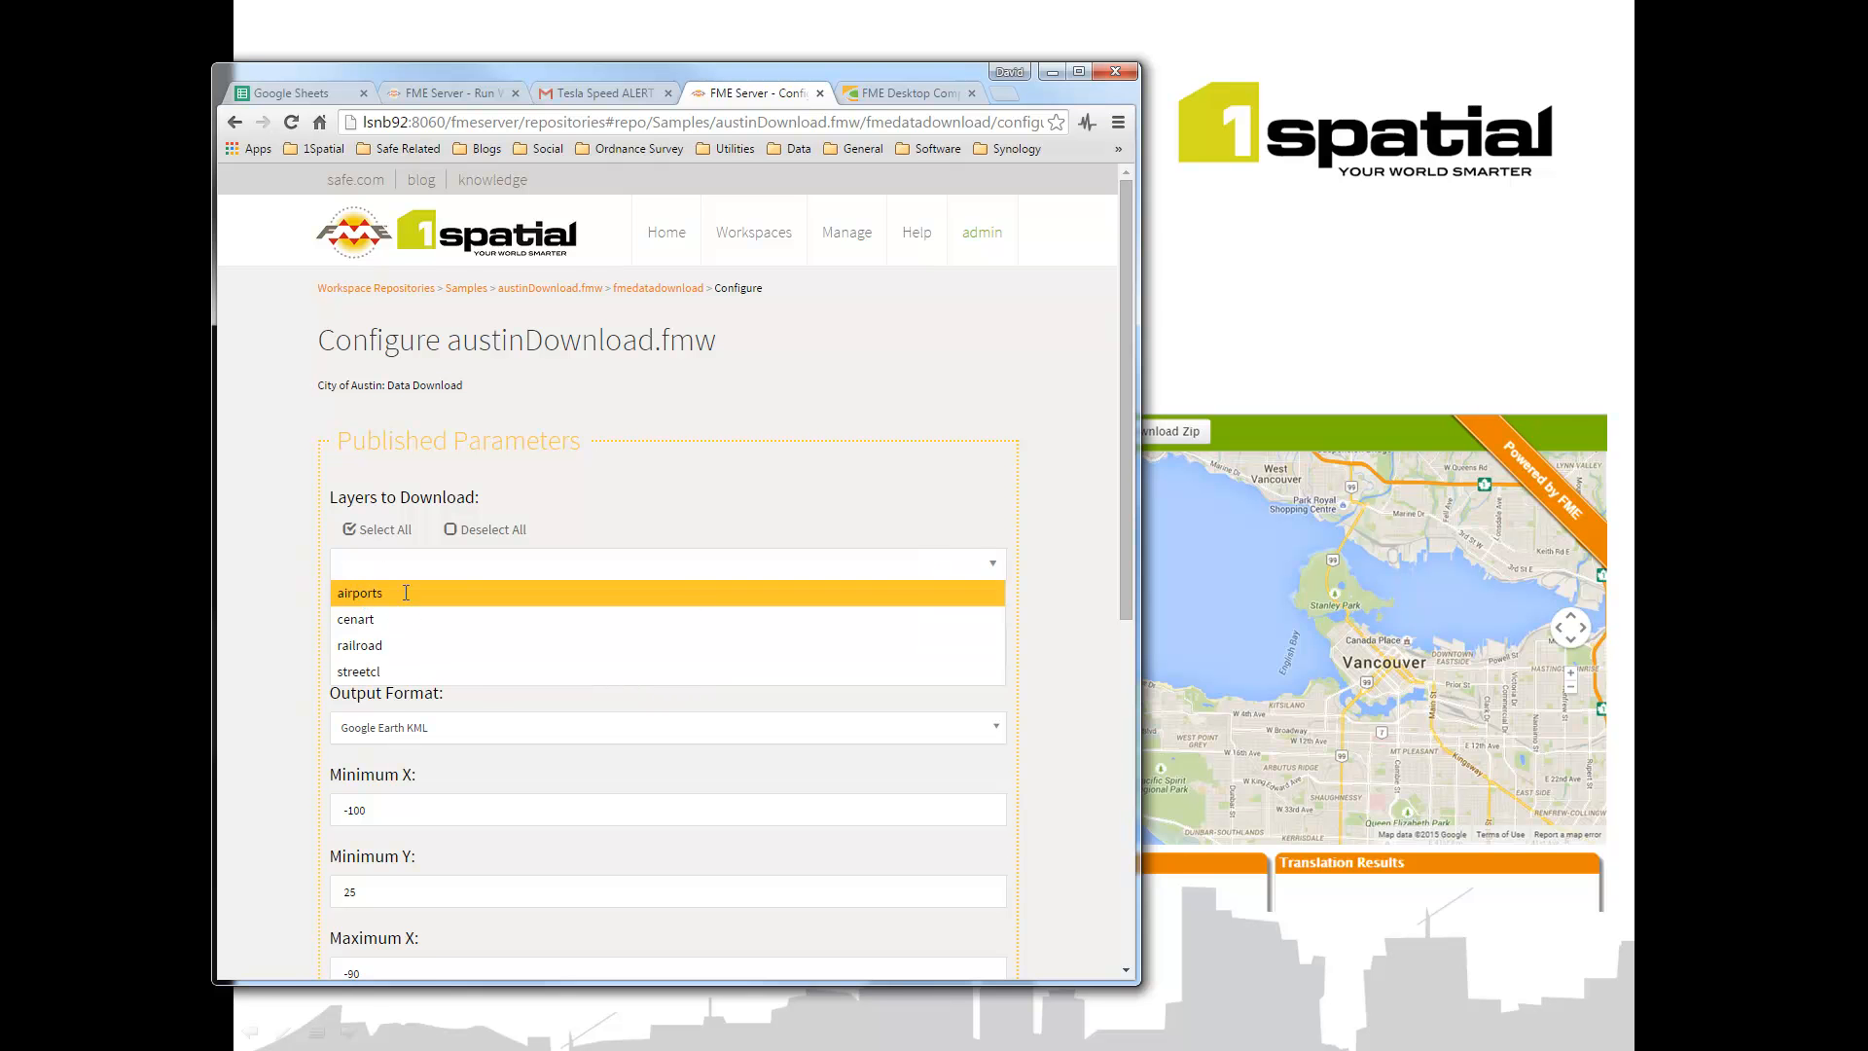
left_click(376, 596)
left_click_drag(1125, 486, 1096, 695)
scroll(471, 853, "down", 2)
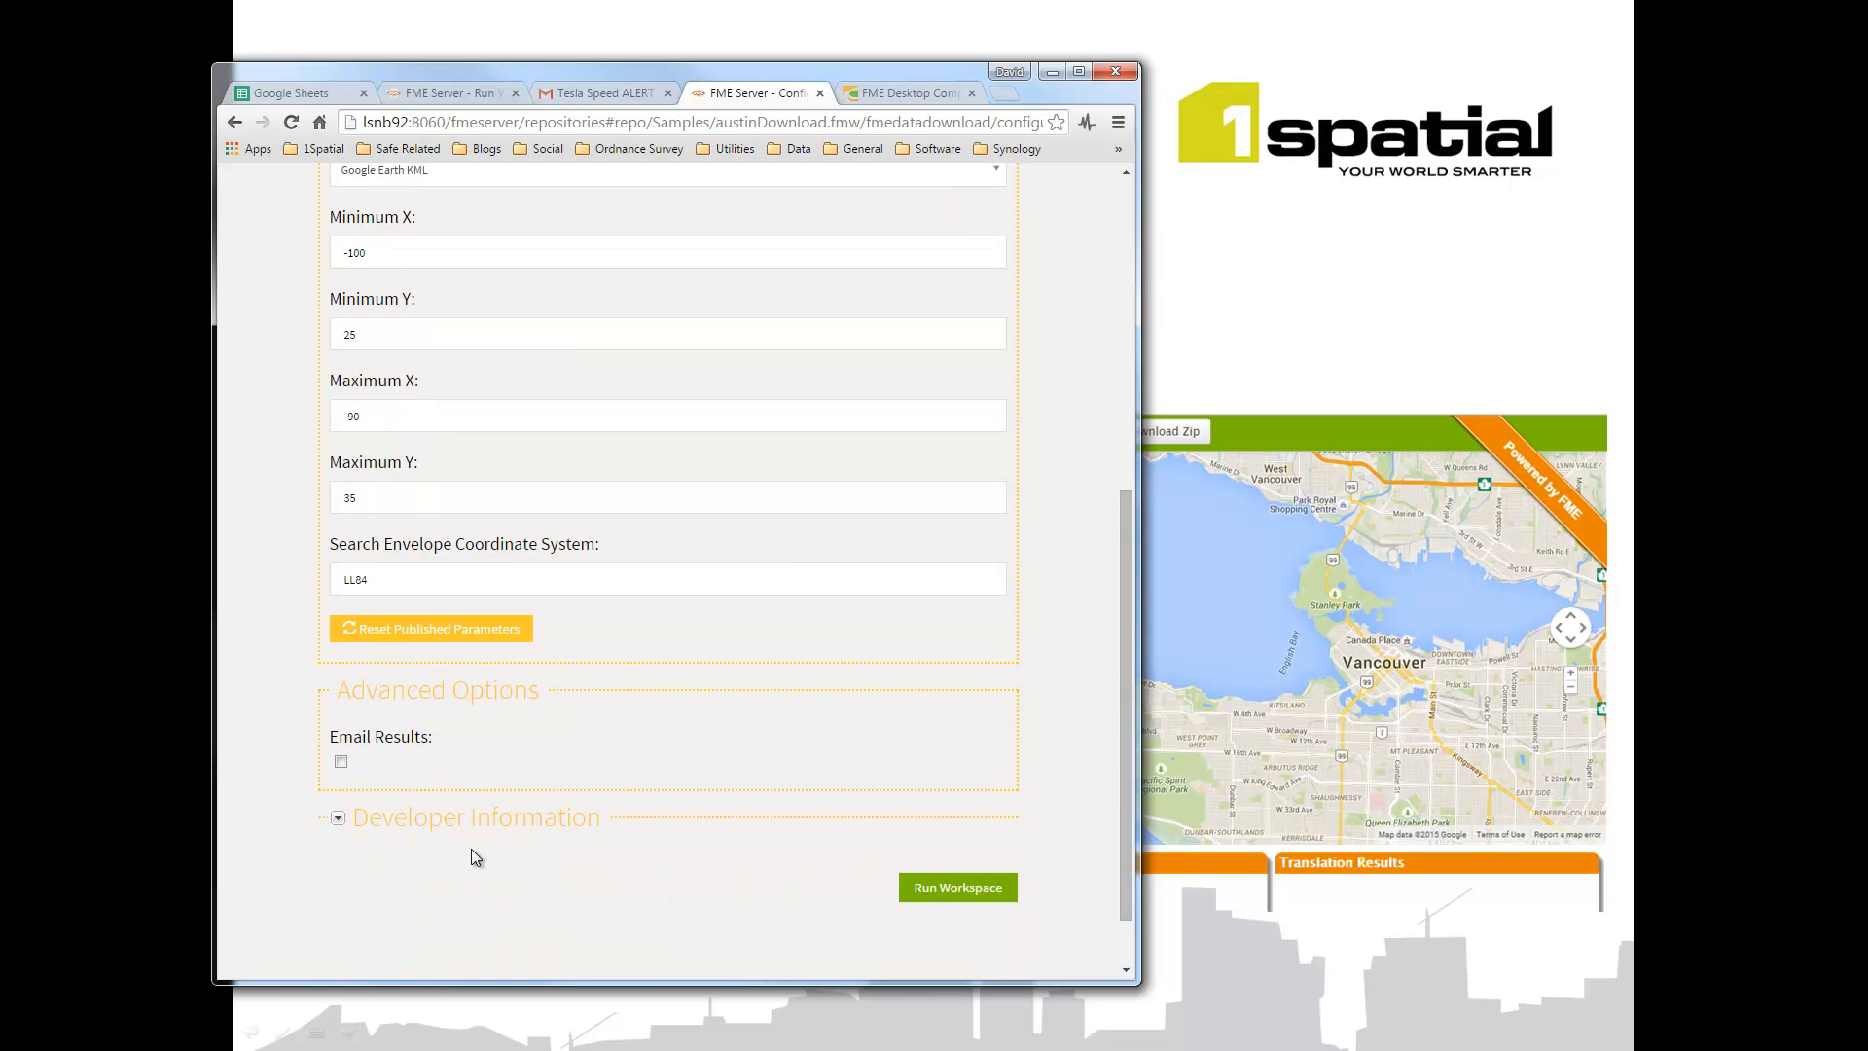
Step: Enable Email Results, enter the delivery Gmail address, and run the workspace
left_click(341, 764)
scroll(401, 796, "down", 1)
left_click(403, 794)
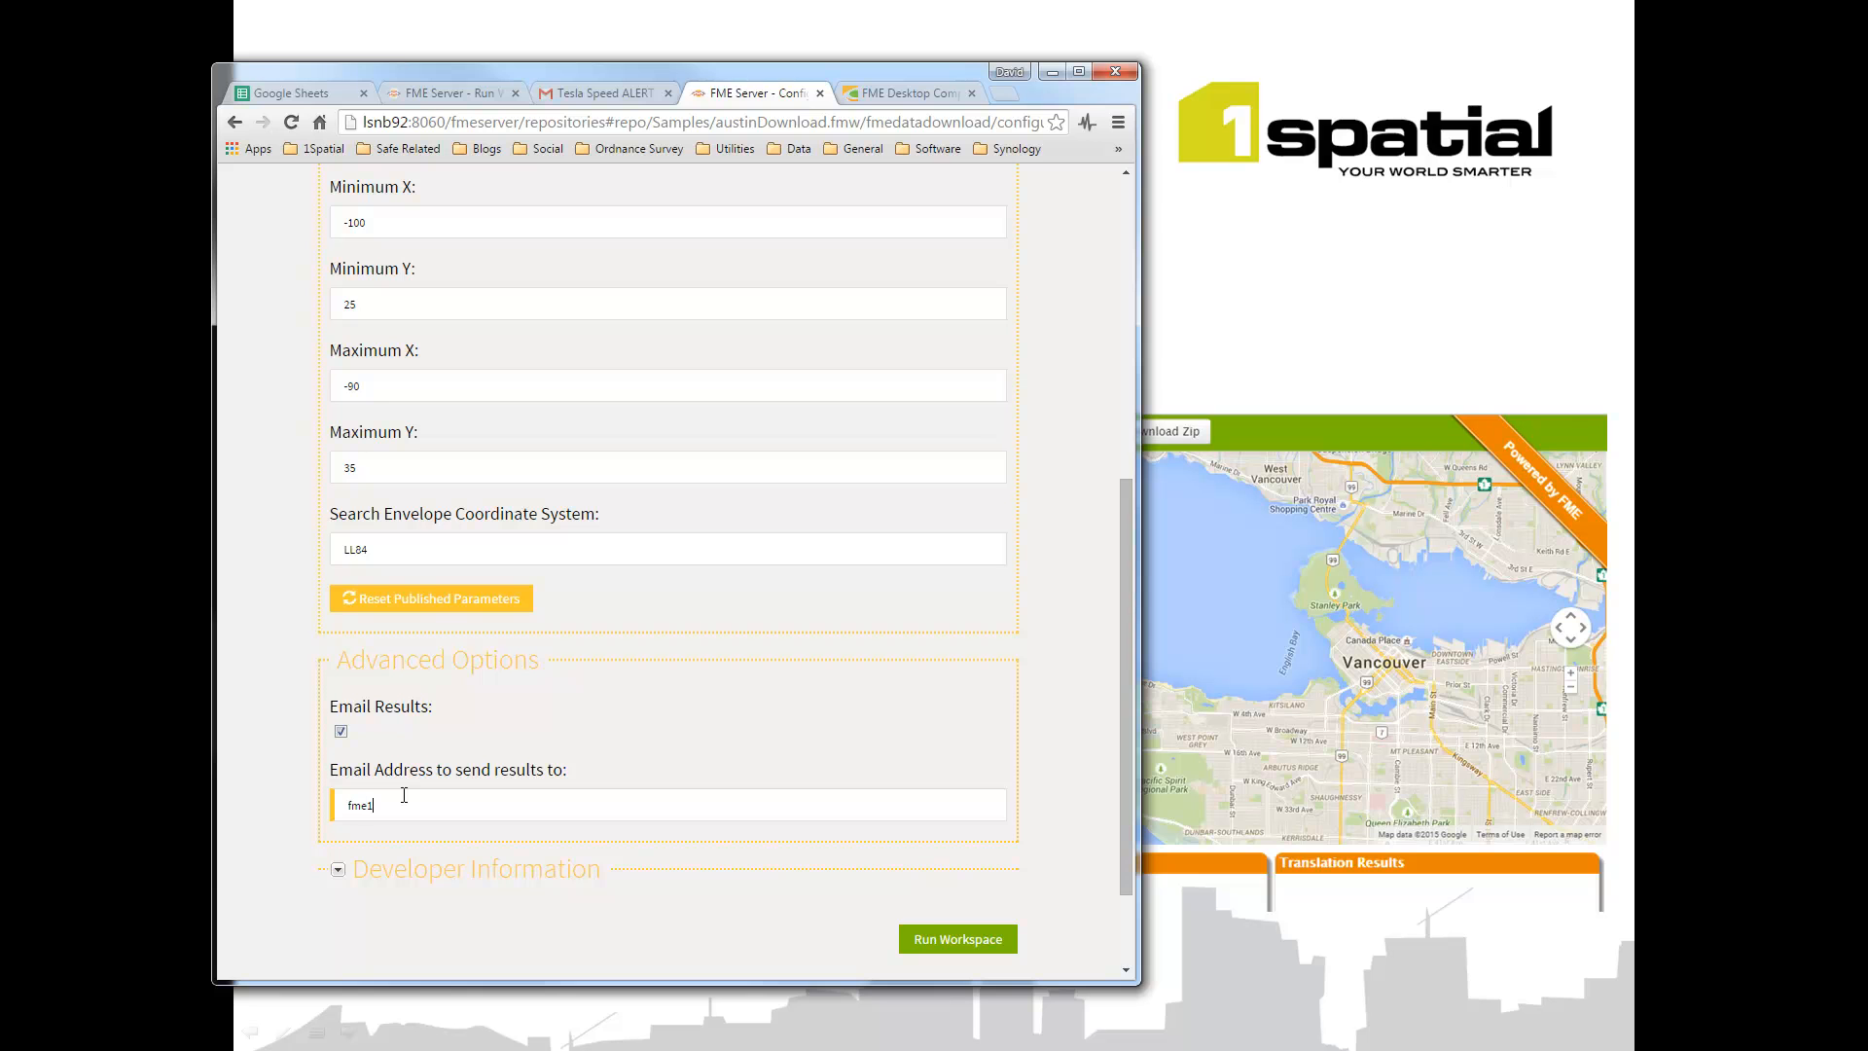
left_click(936, 932)
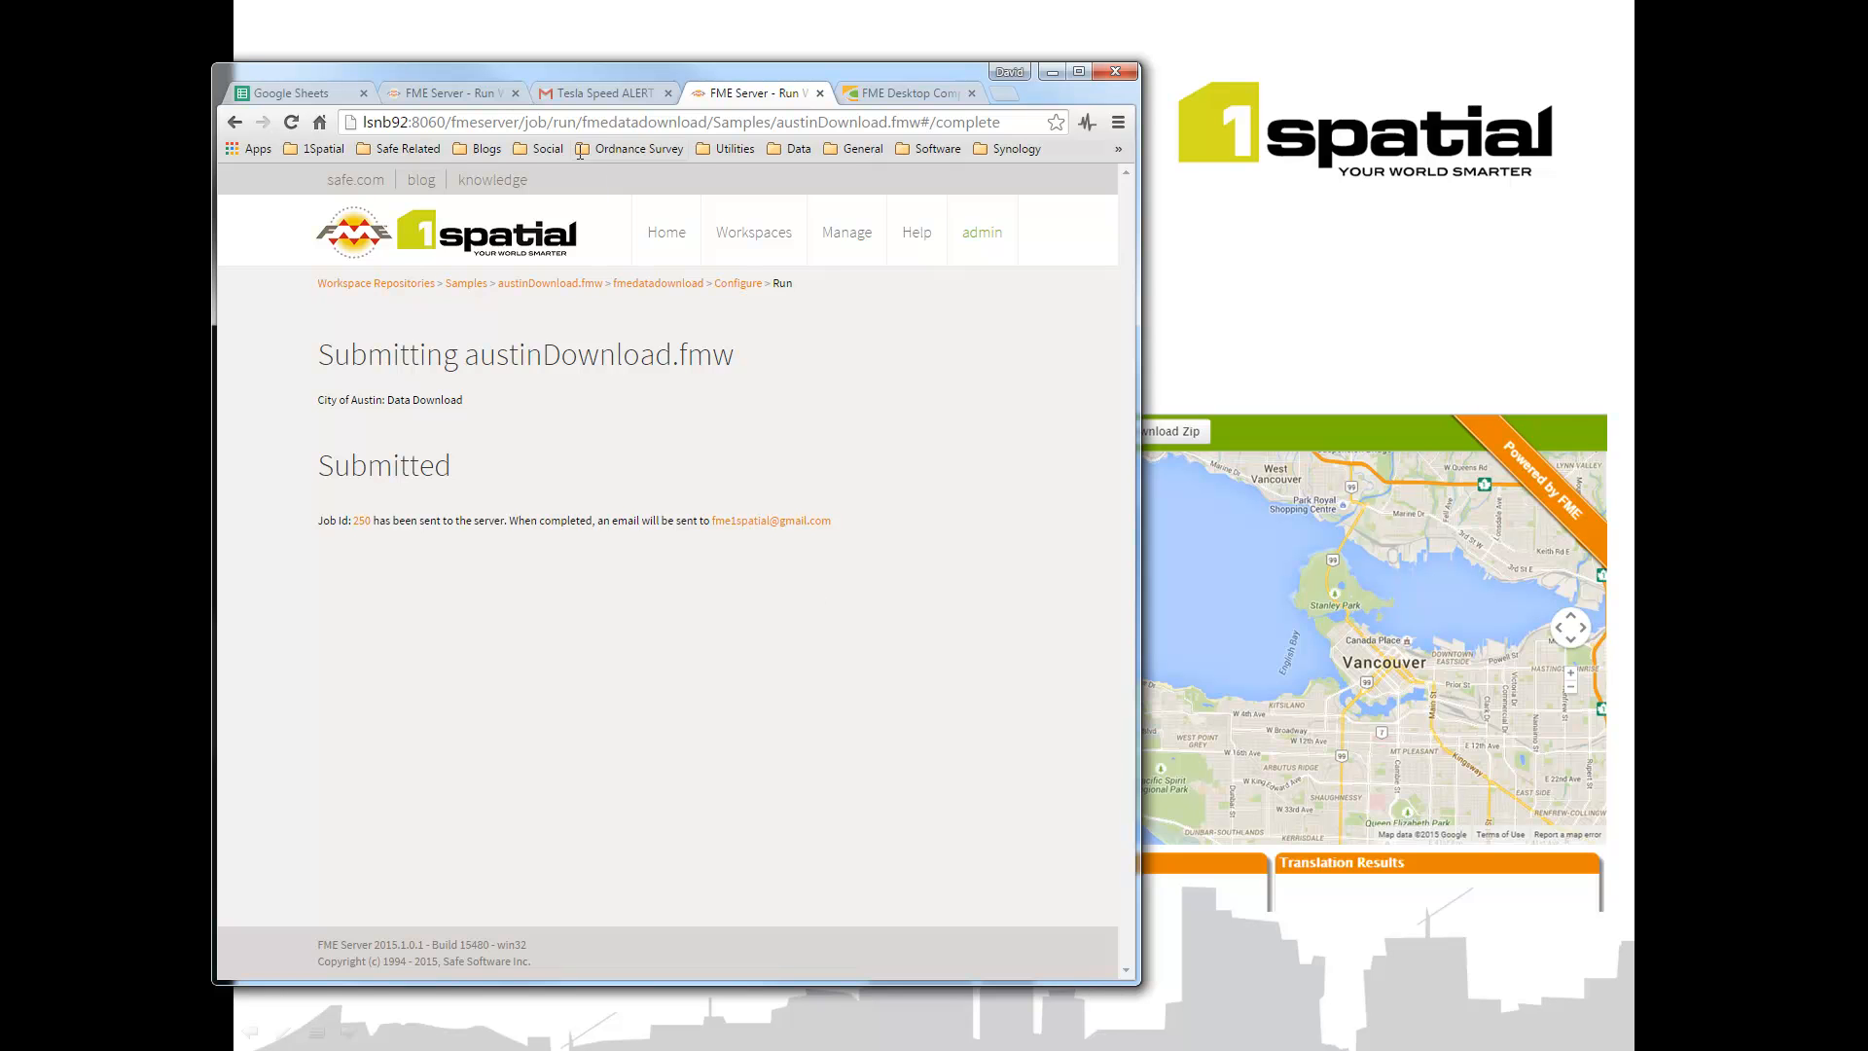
Step: Download the finished job's result zip from its results page, then switch to Gmail
left_click(463, 91)
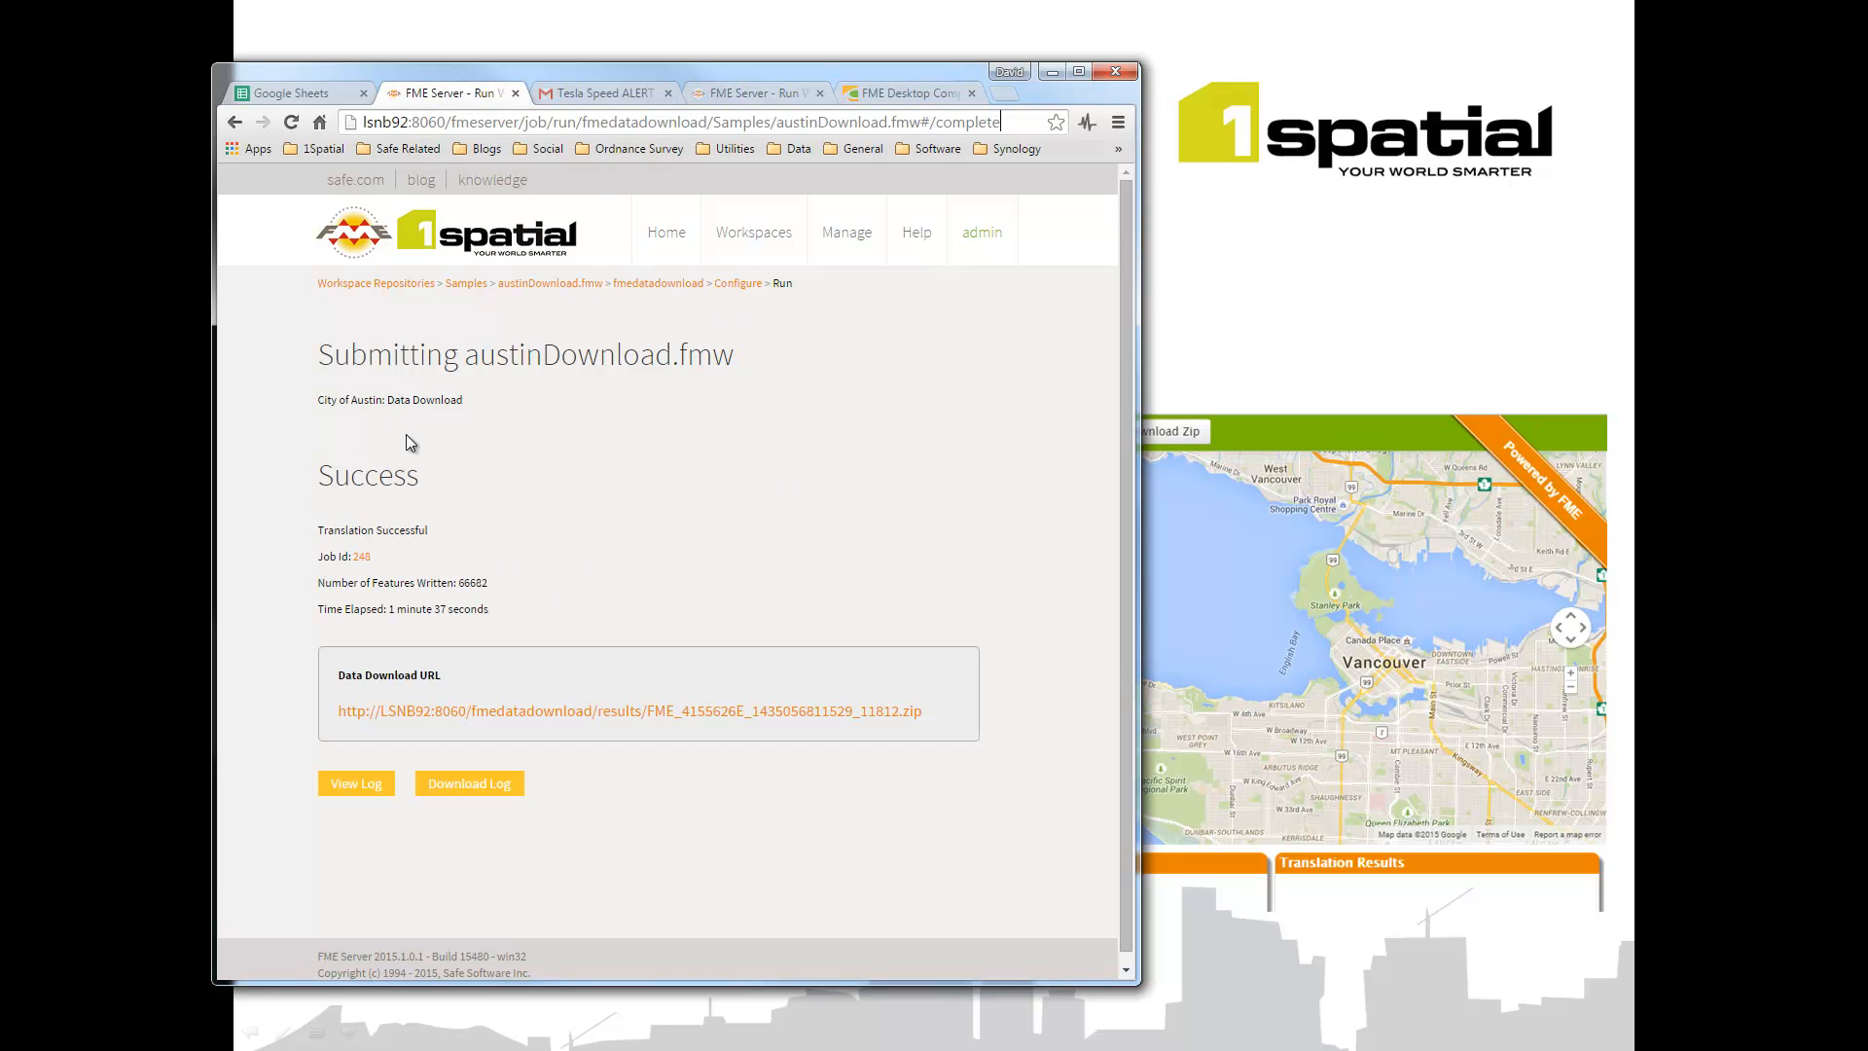
left_click(472, 720)
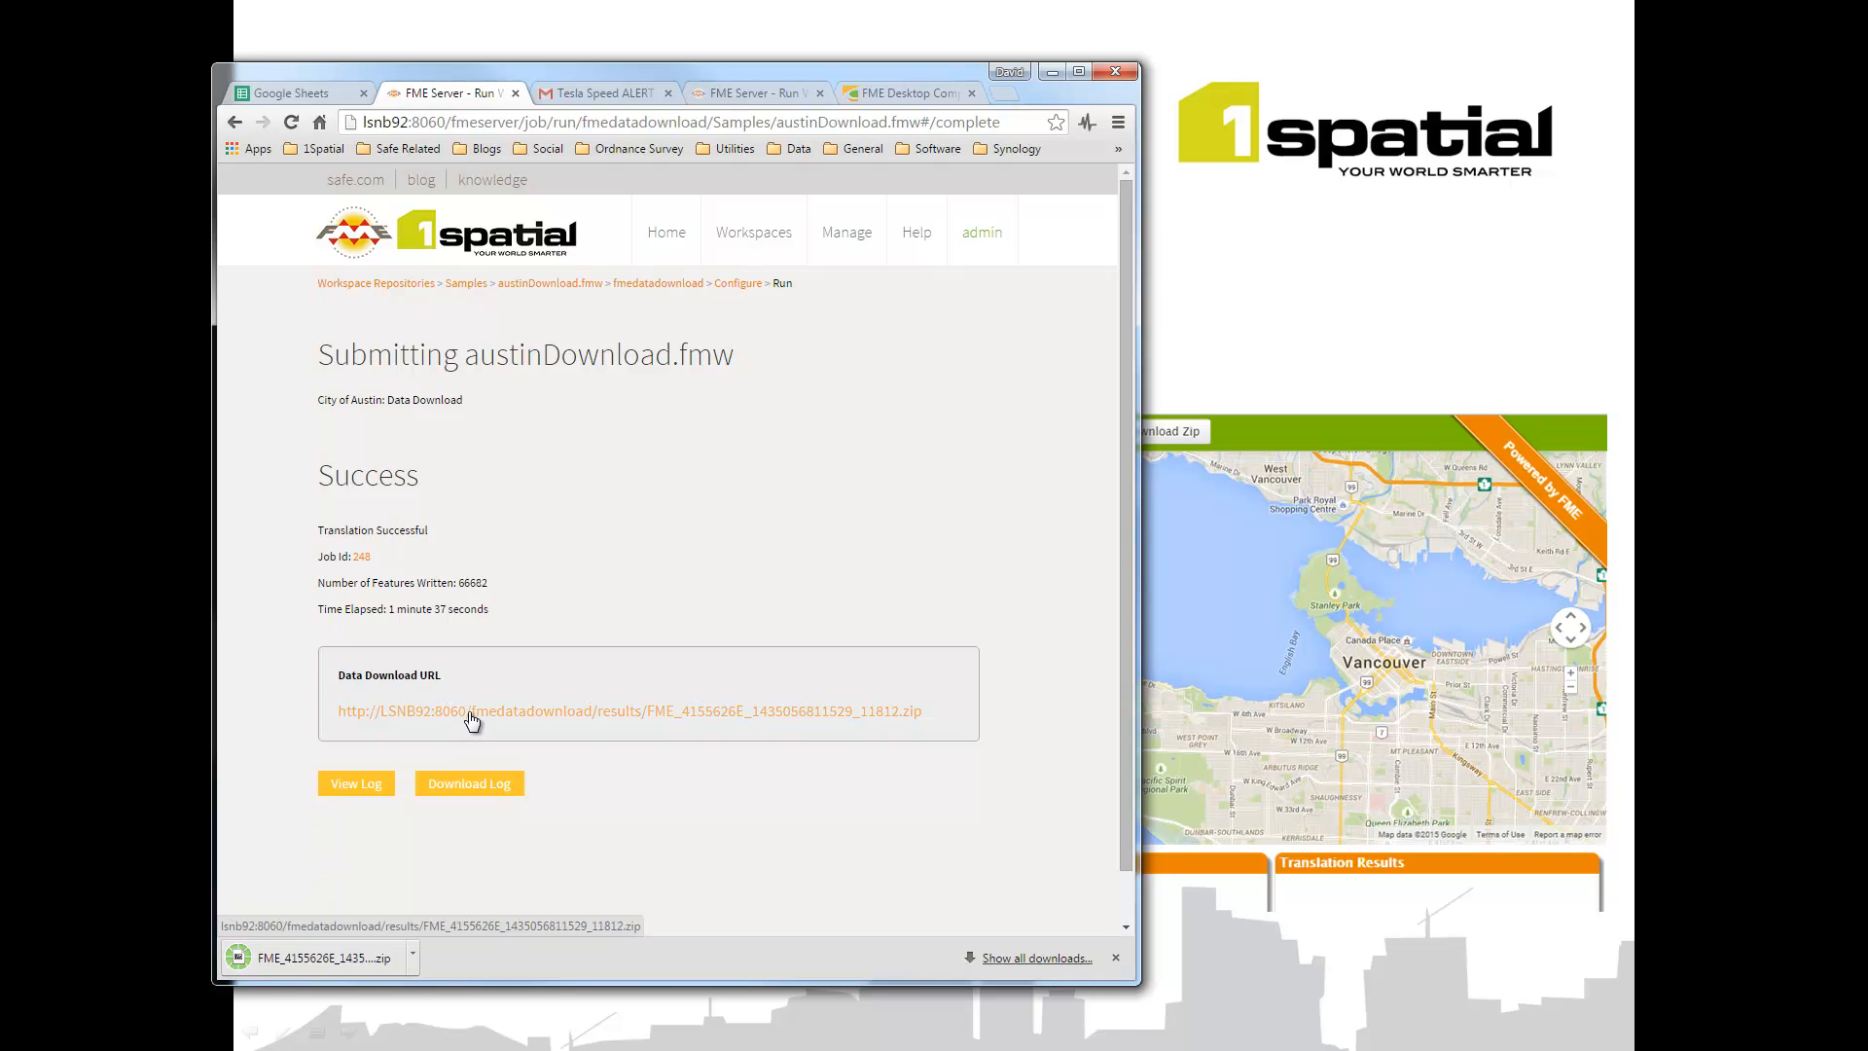
left_click(580, 97)
Step: Open the Data Download Job Success e-mail, then move the browser aside to reveal the slide
left_click(437, 244)
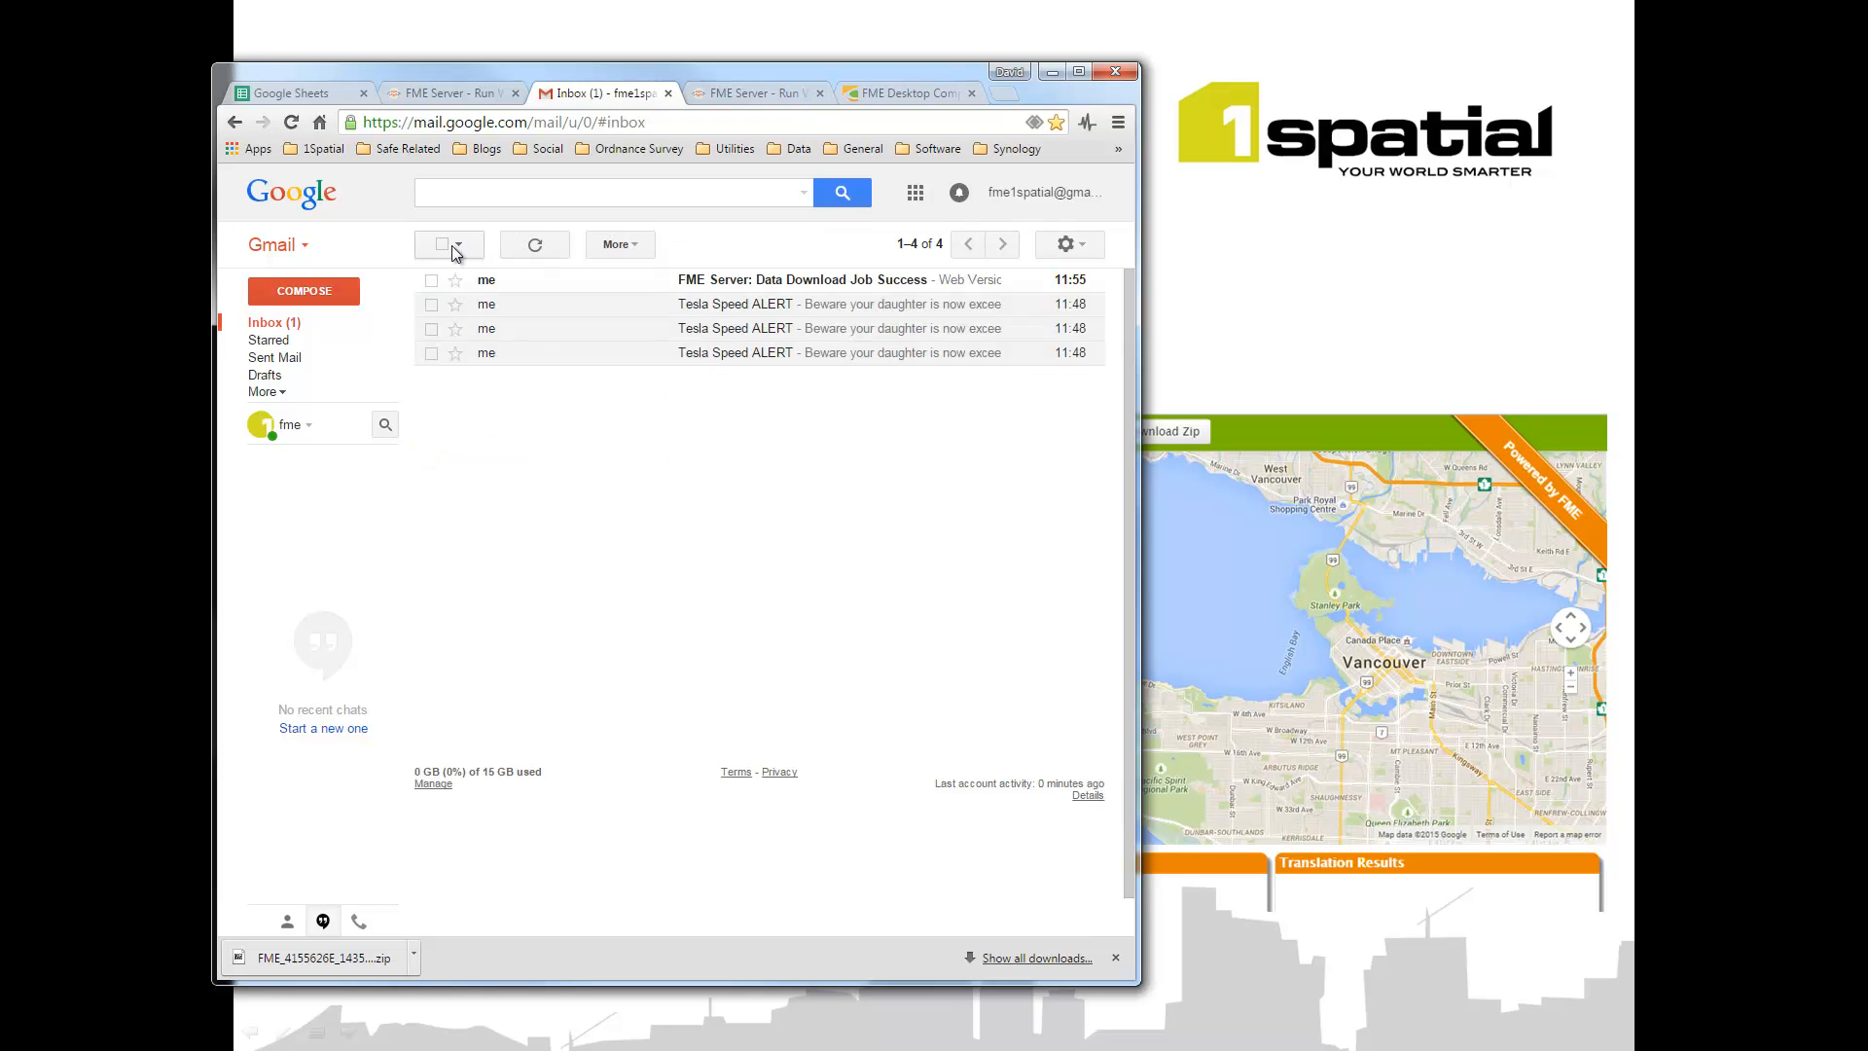
left_click(830, 285)
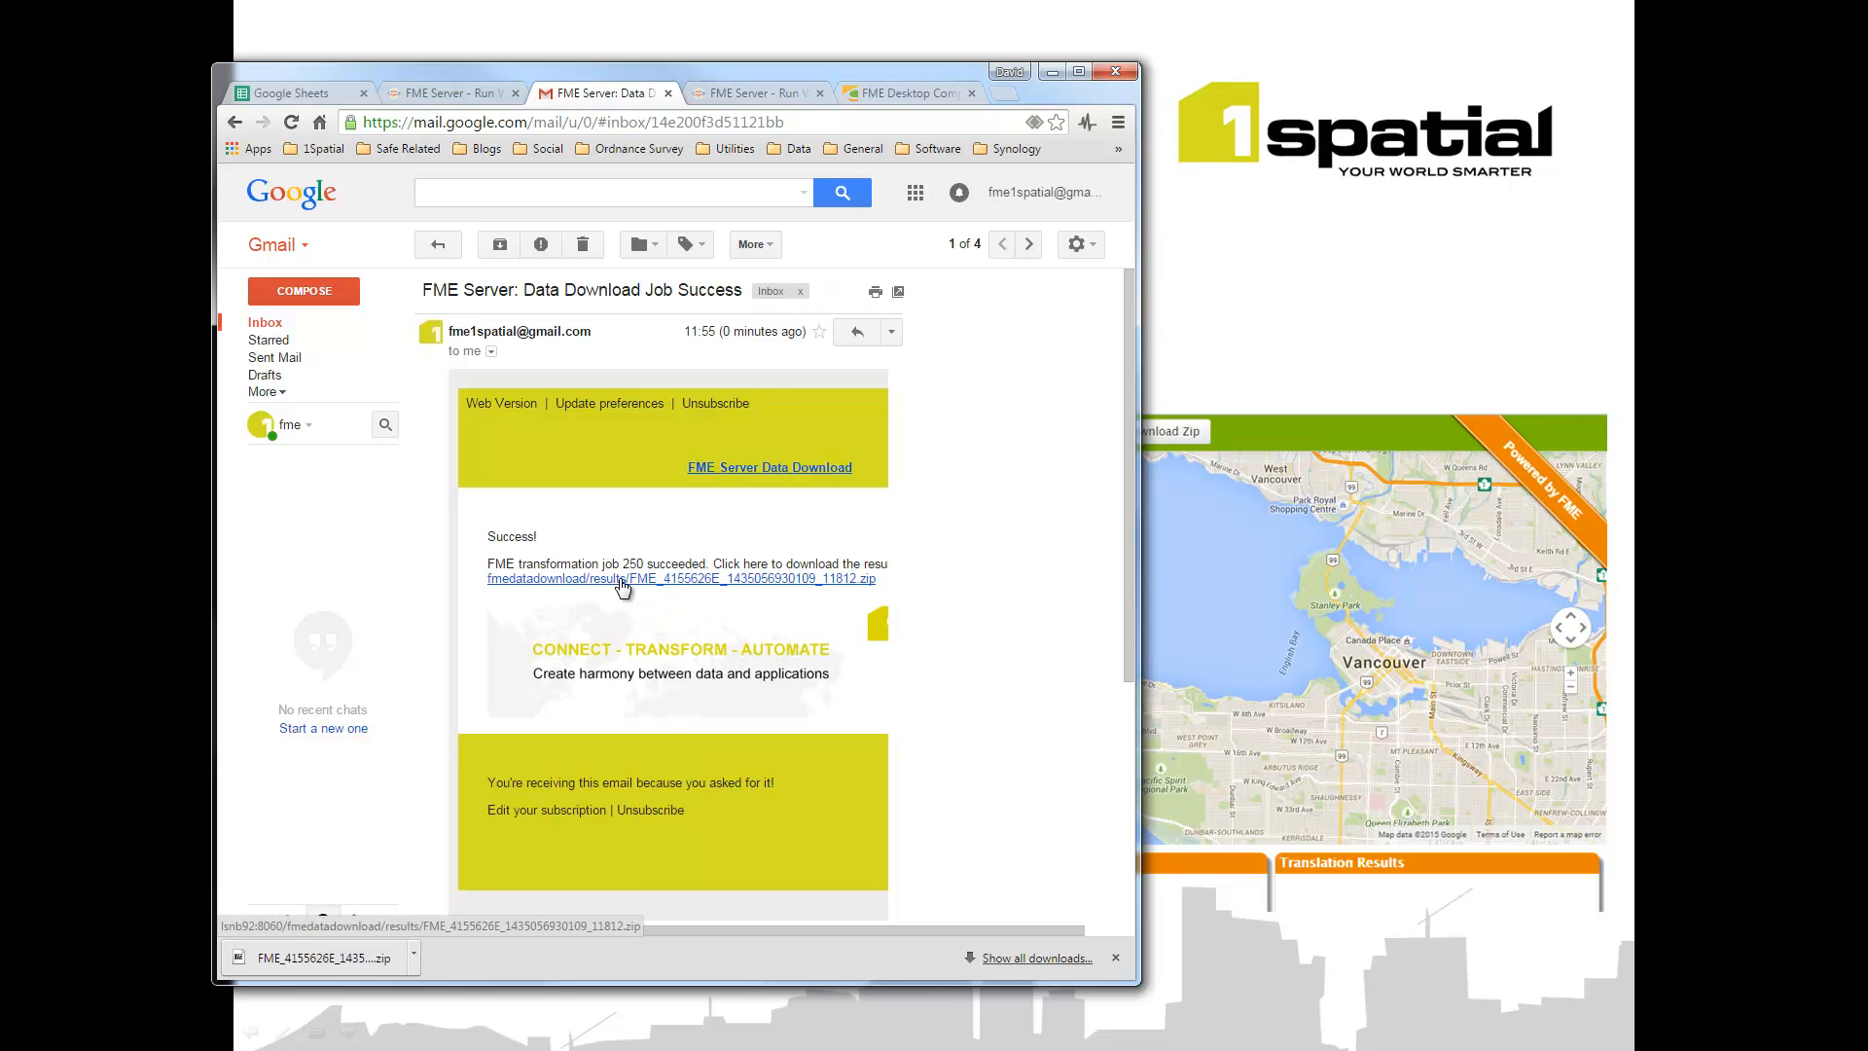
left_click(1074, 70)
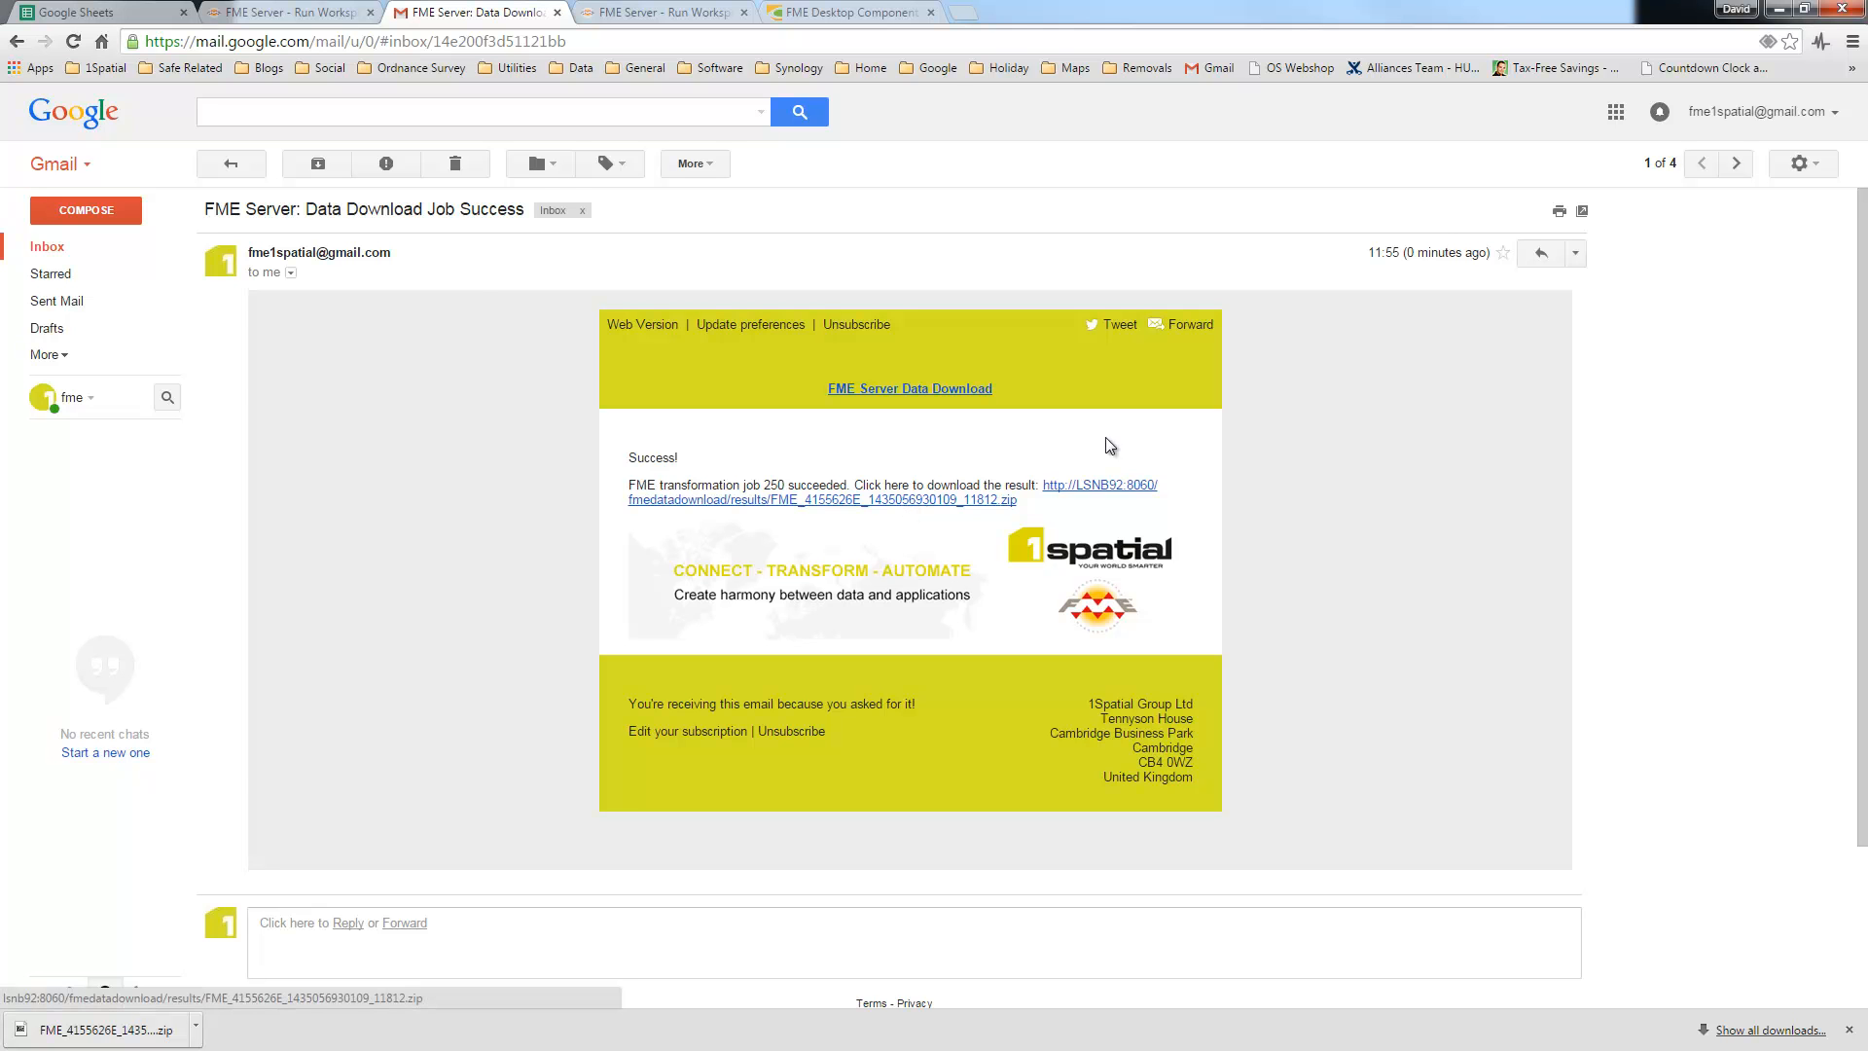
left_click_drag(1694, 9, 1867, 3)
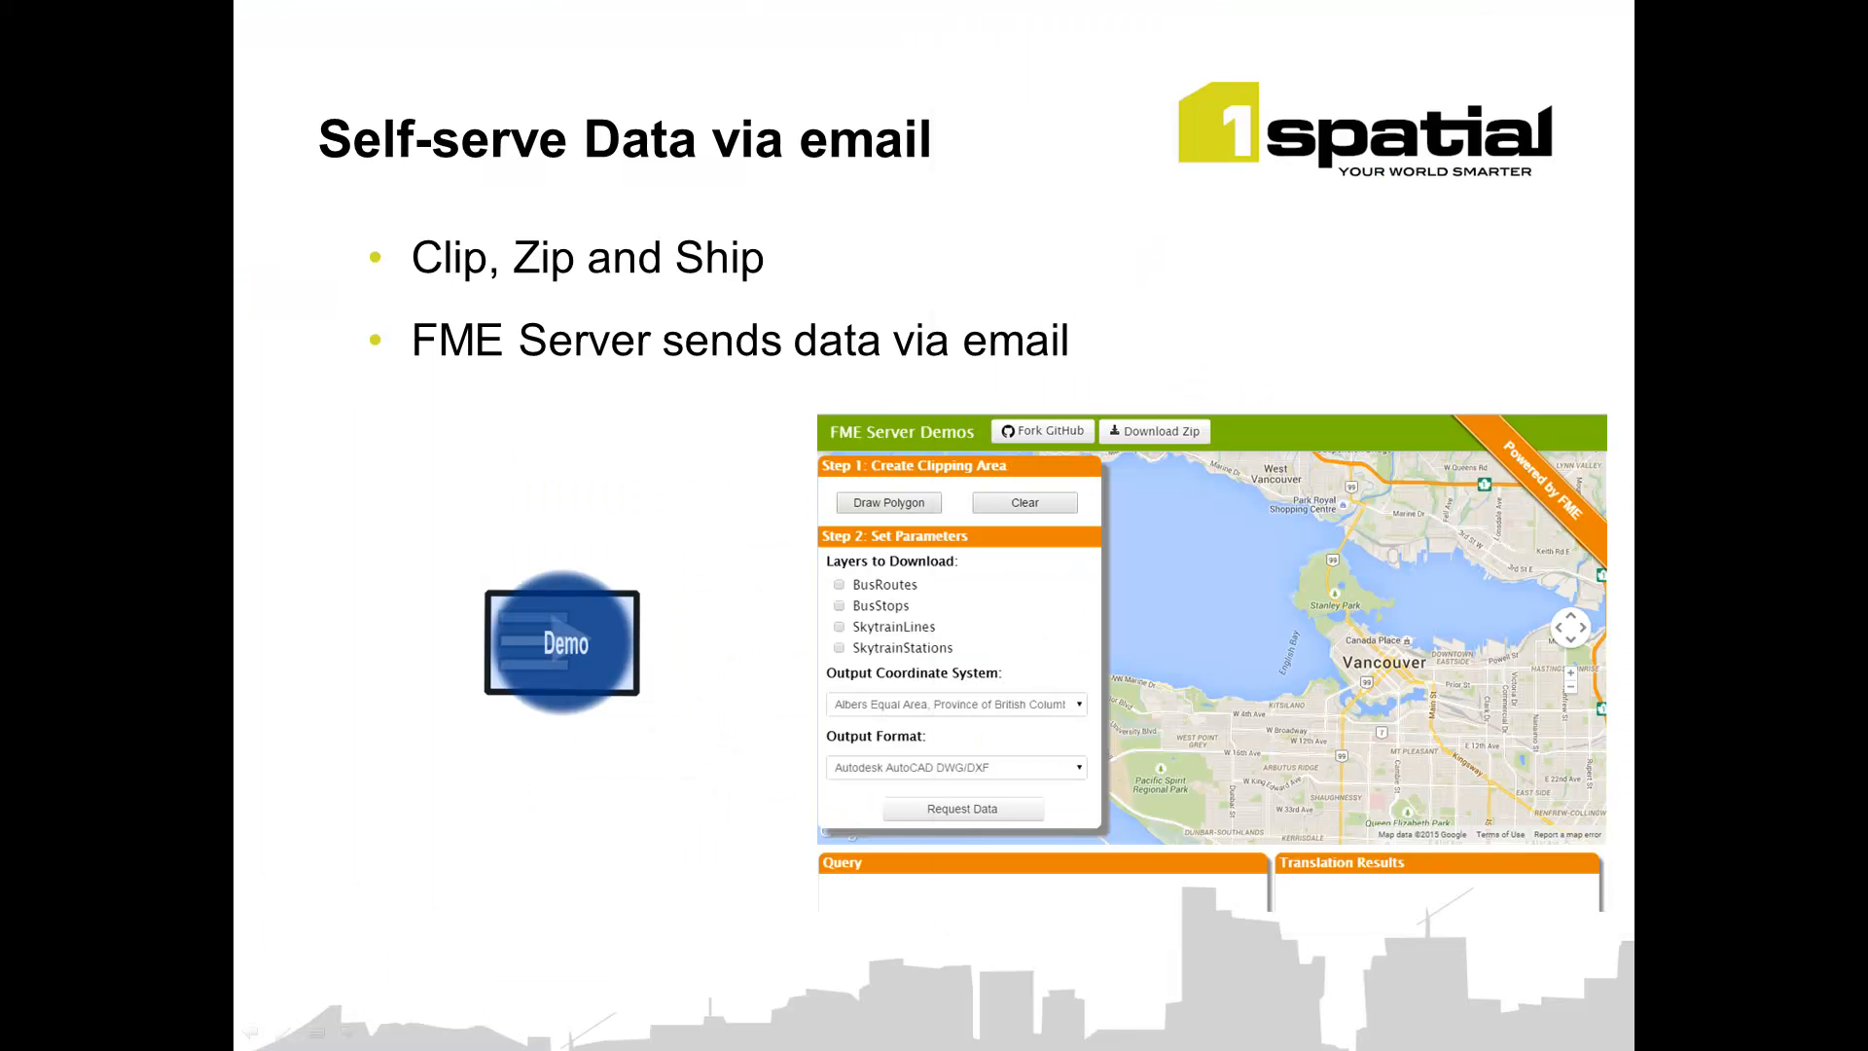
Step: Advance to 'Web services and live data', open the spatialdashboard link, and shift its browser right
left_click(499, 856)
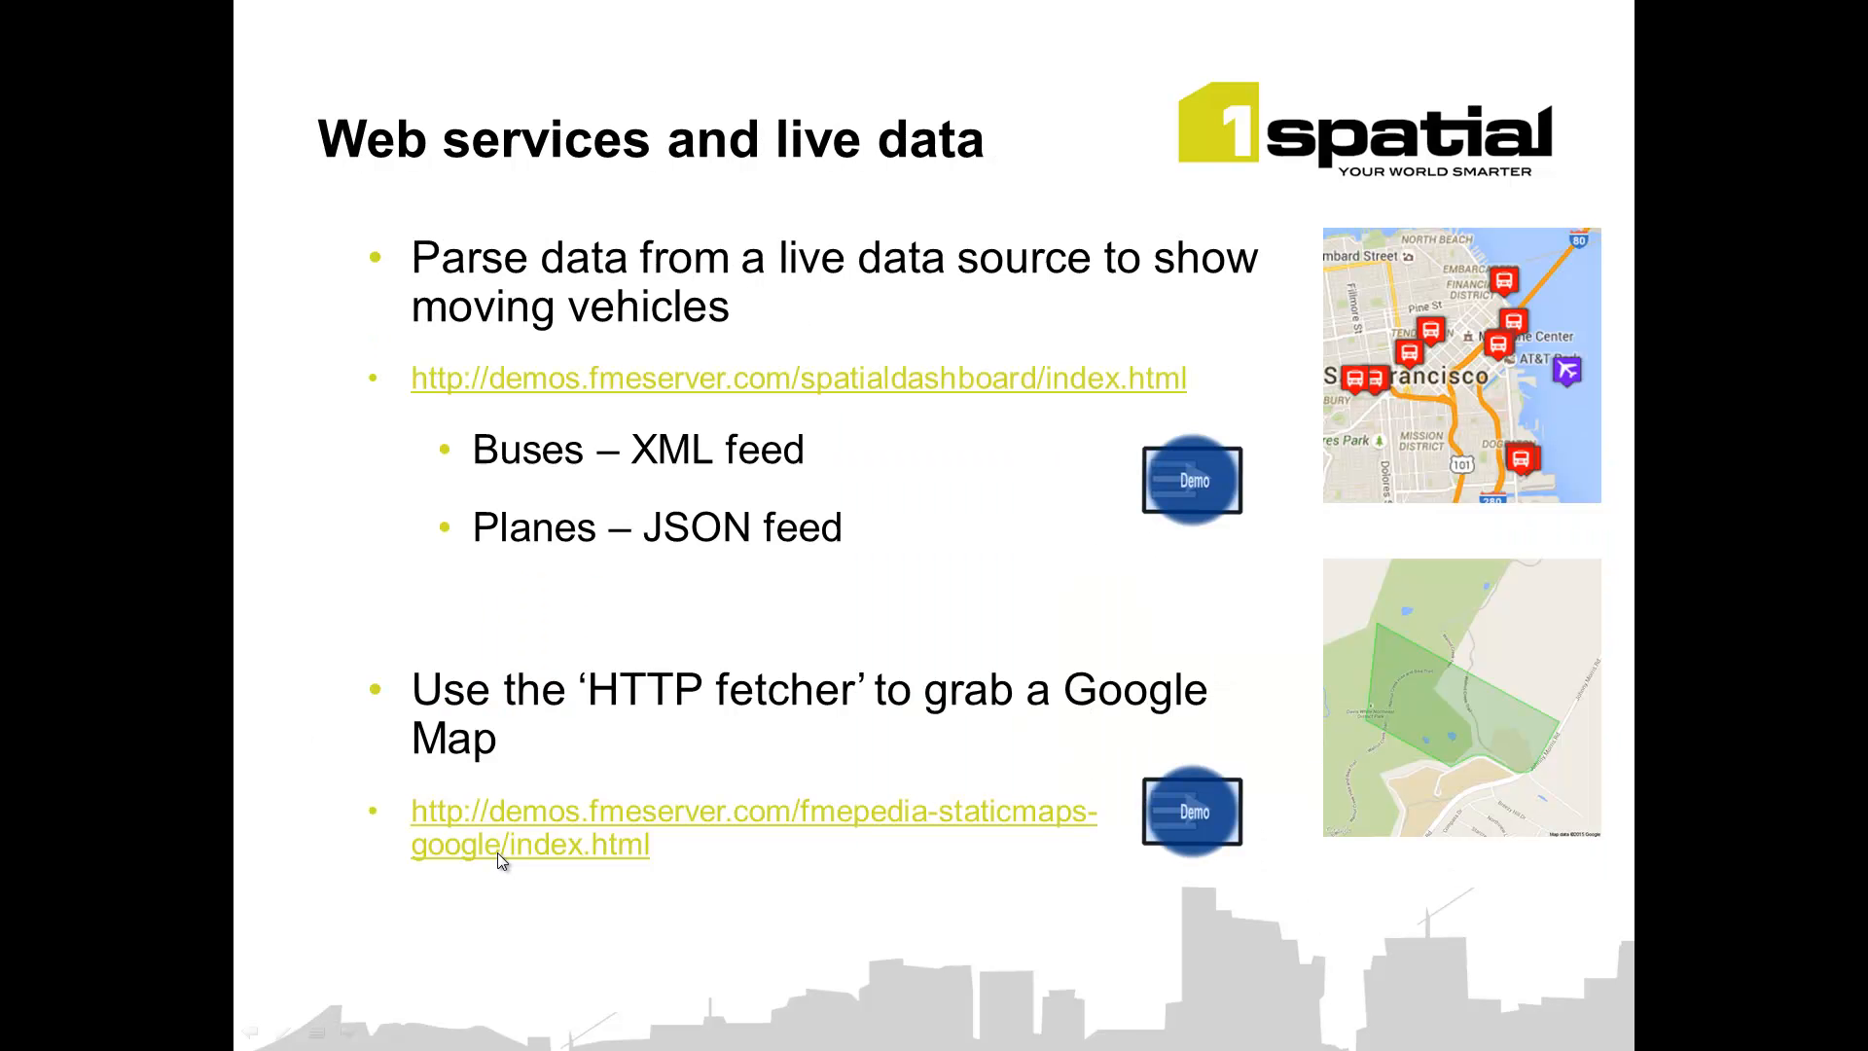
left_click(880, 386)
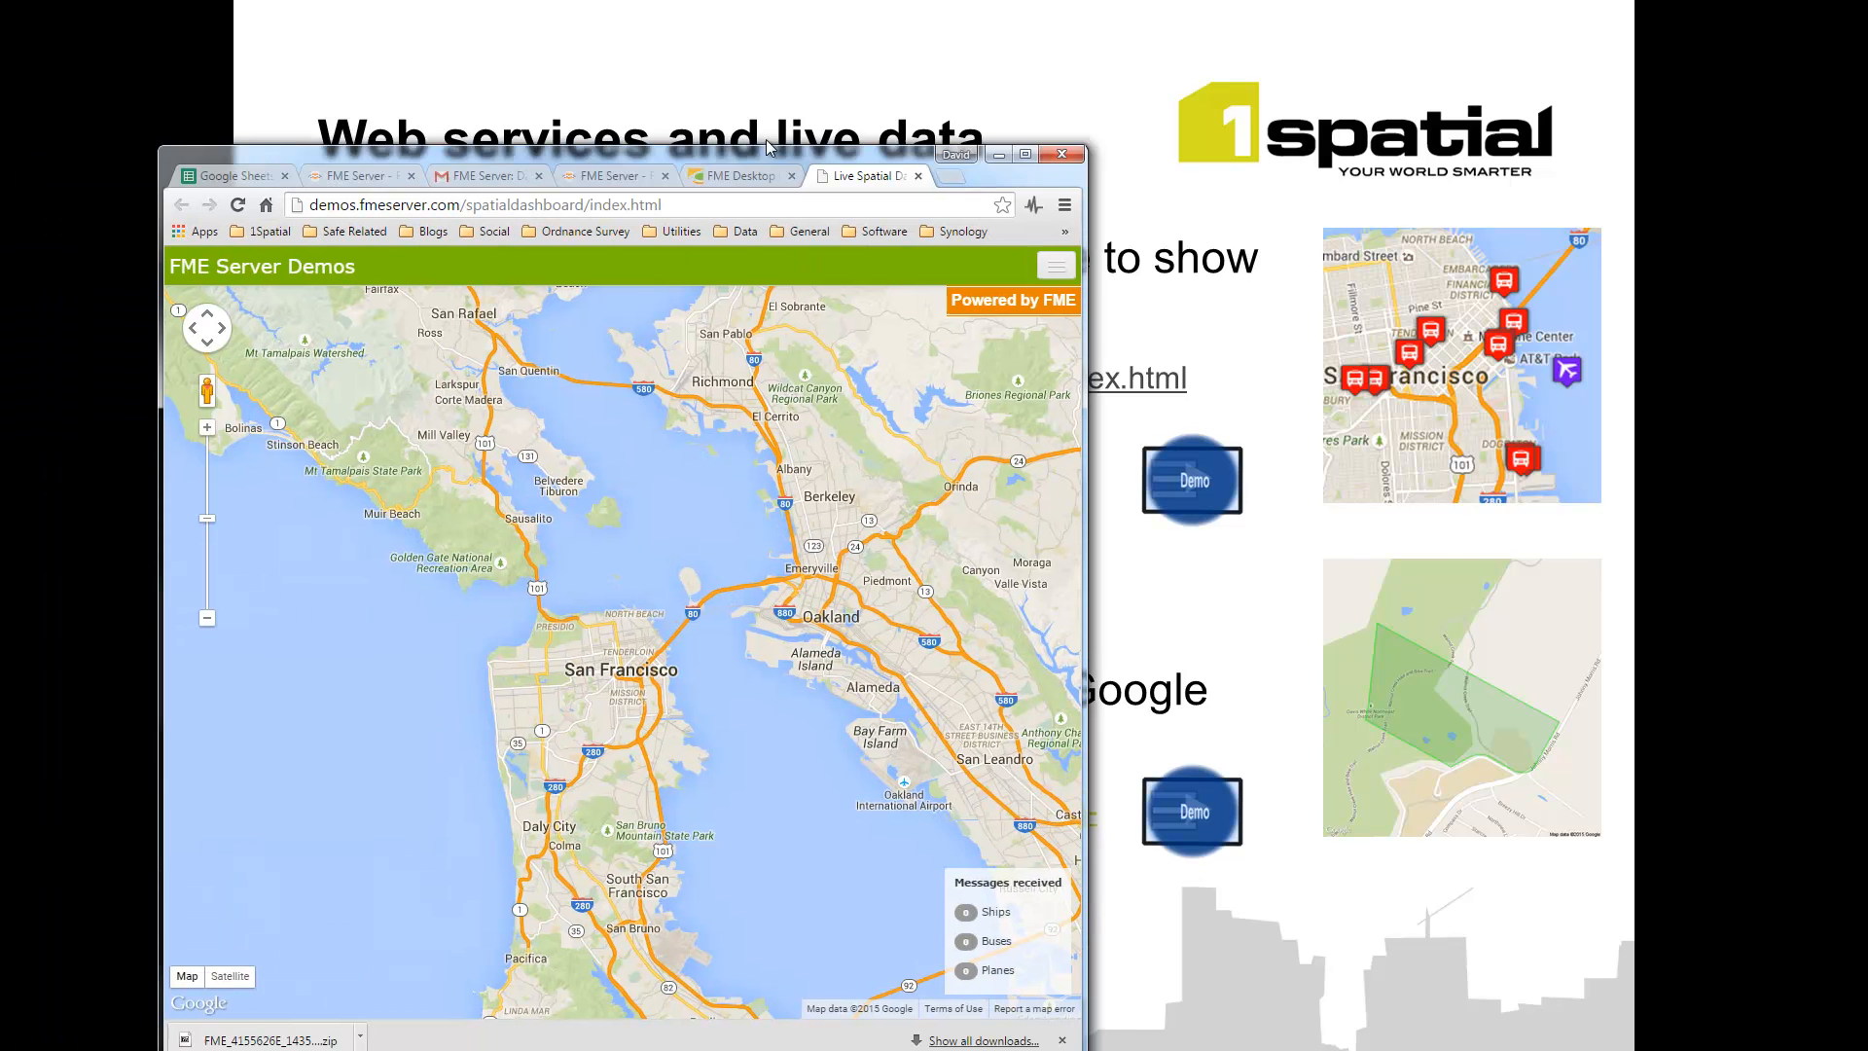
left_click_drag(659, 155, 1204, 82)
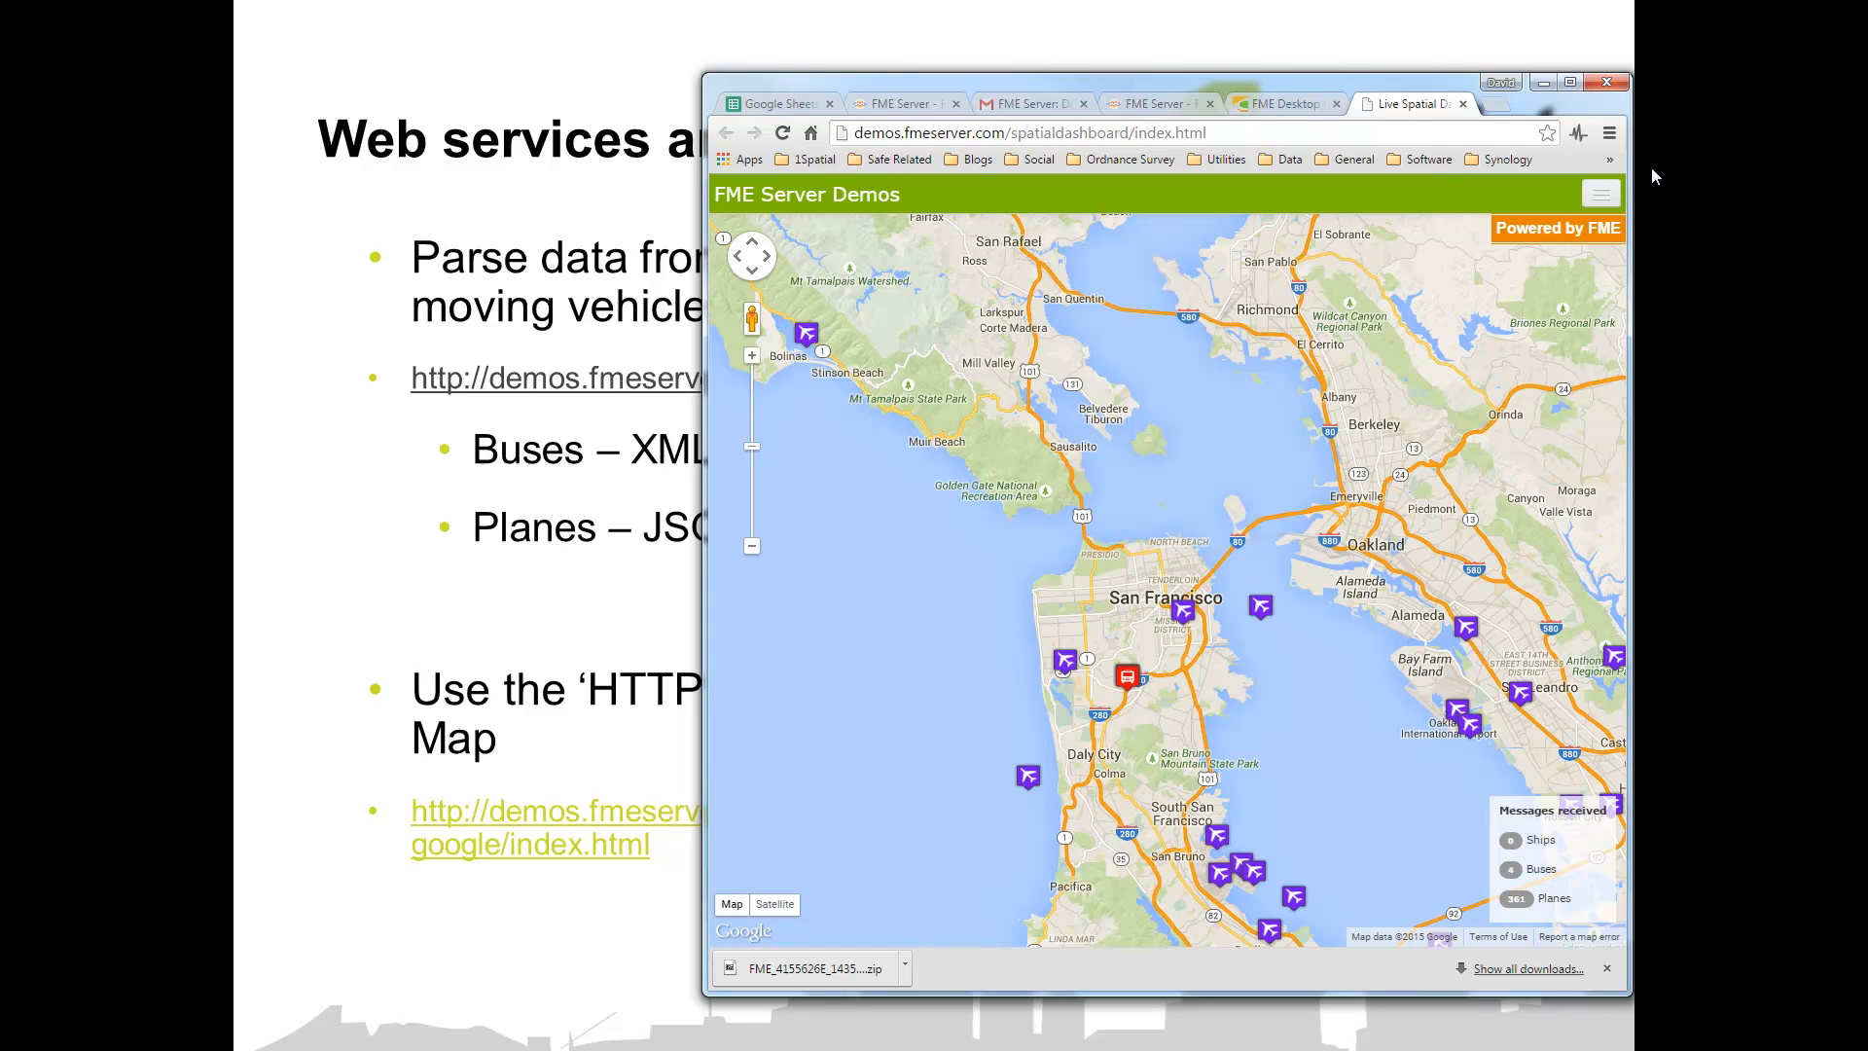
Step: Maximize the Live Spatial Dashboard and pan and zoom its map to frame all of San Francisco
left_click(1569, 83)
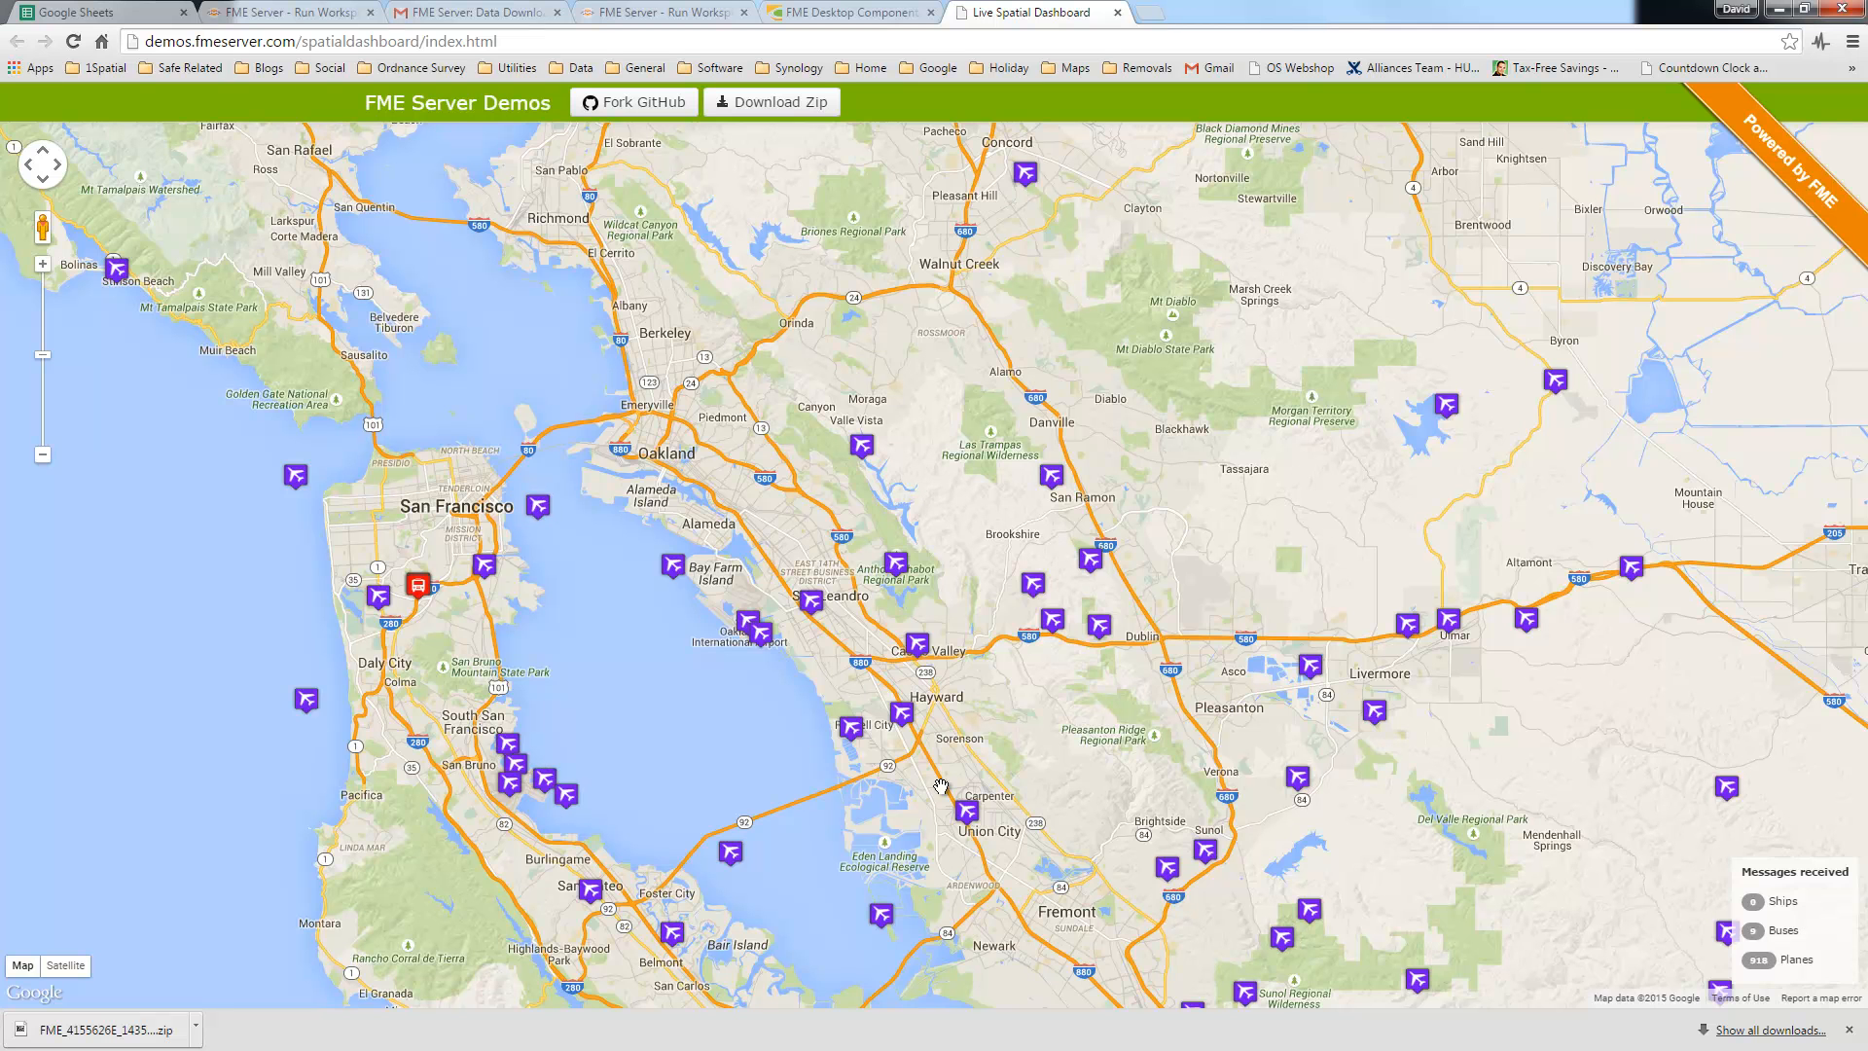
left_click_drag(493, 642, 663, 664)
scroll(584, 618, "up", 3)
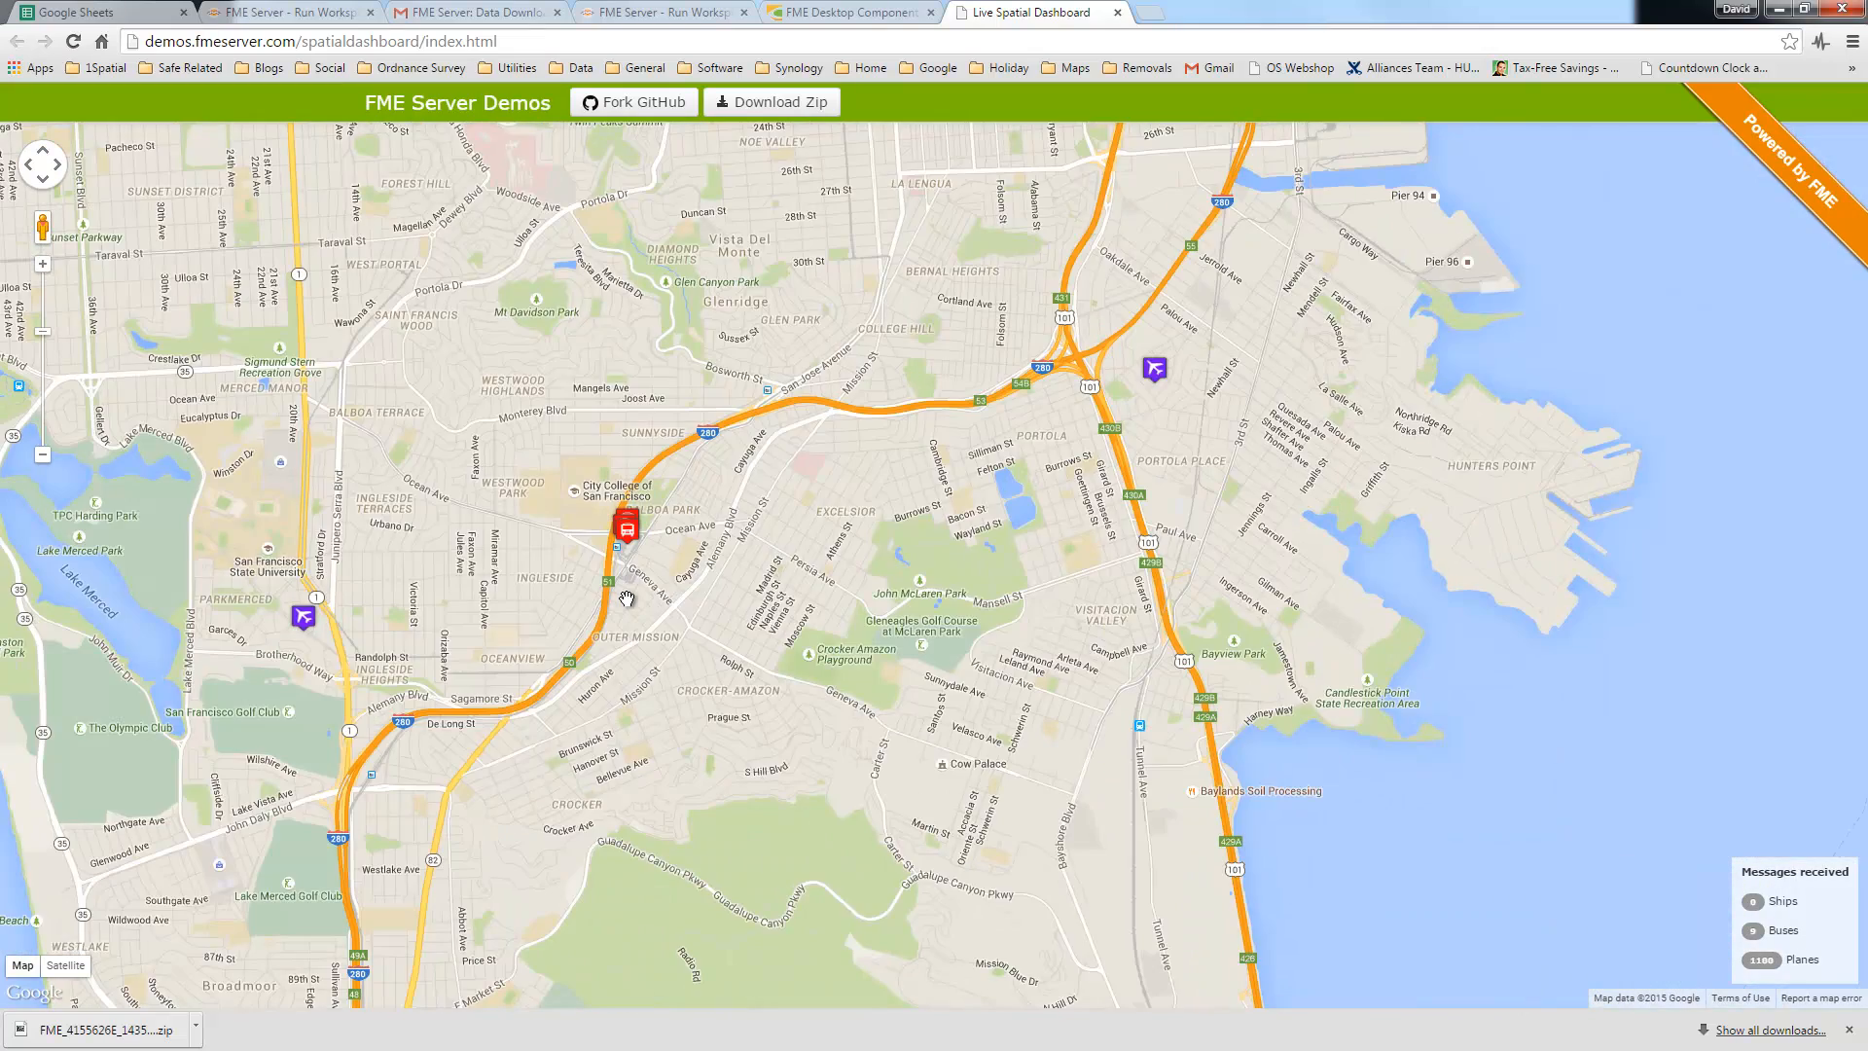
scroll(661, 579, "up", 1)
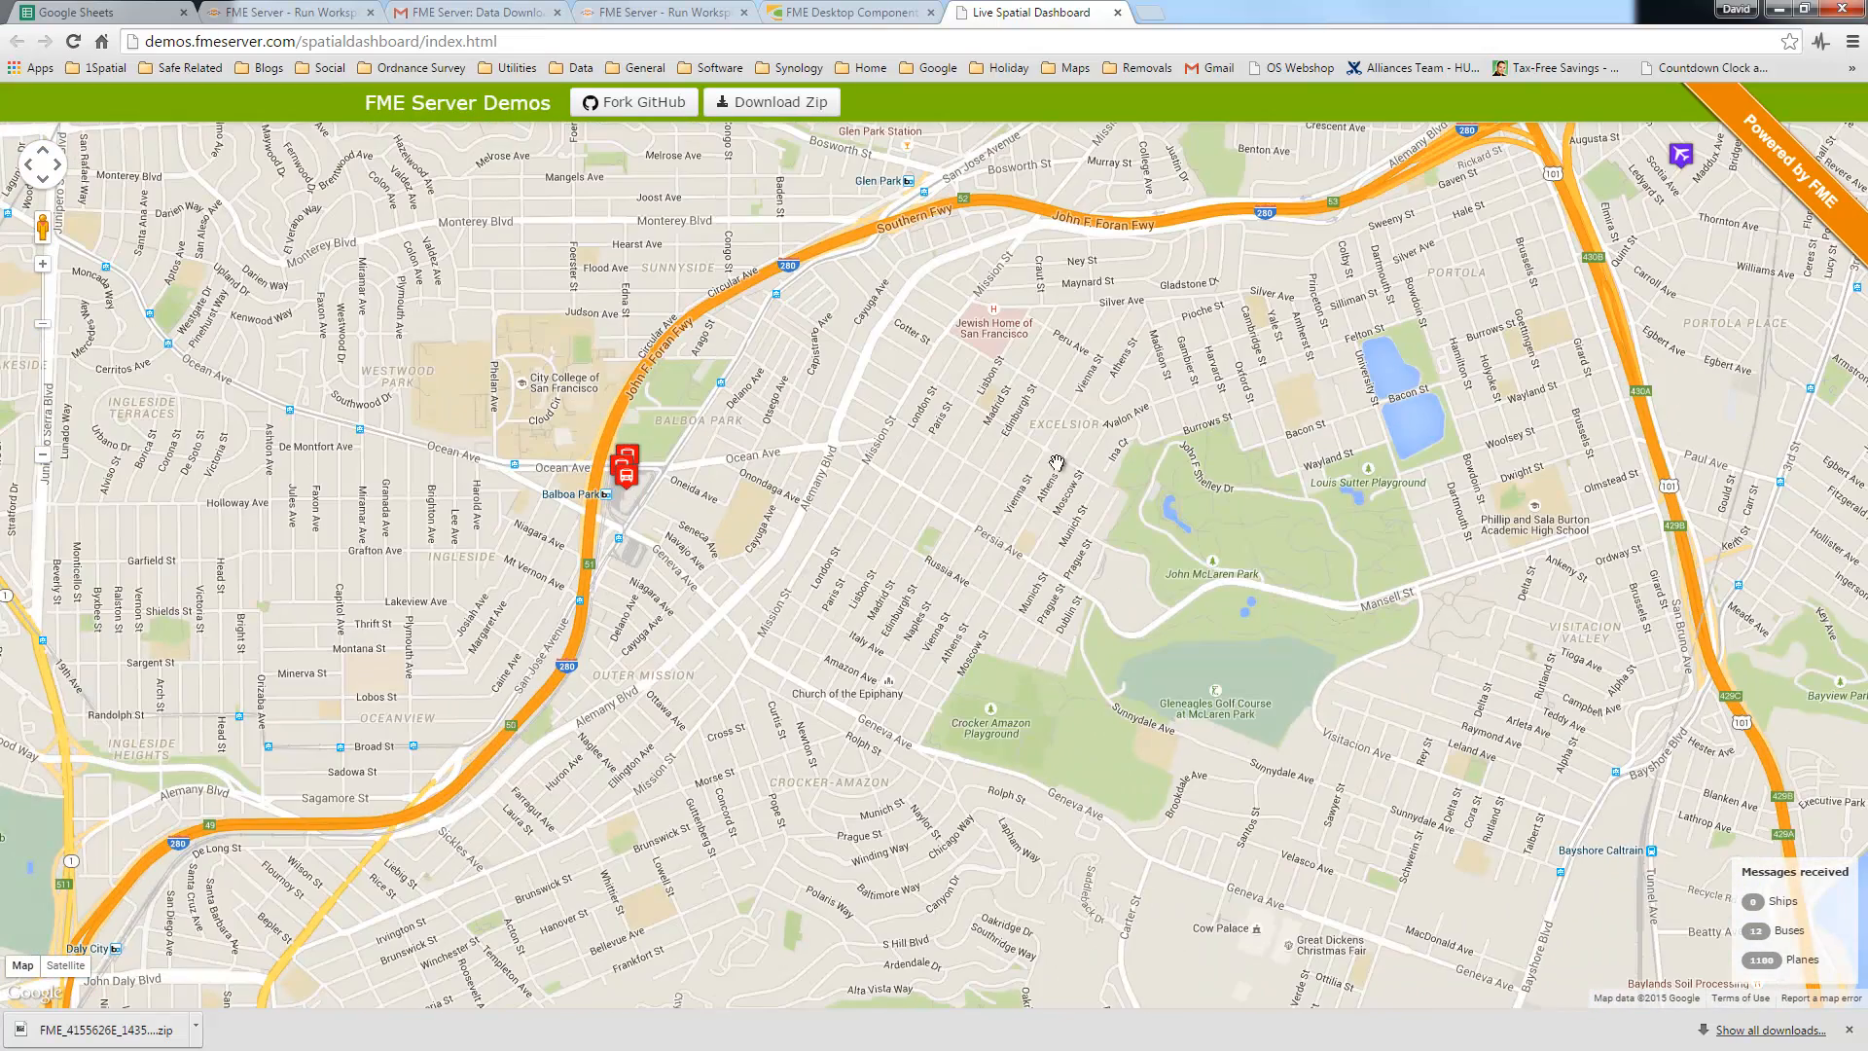
left_click_drag(1684, 167, 1399, 428)
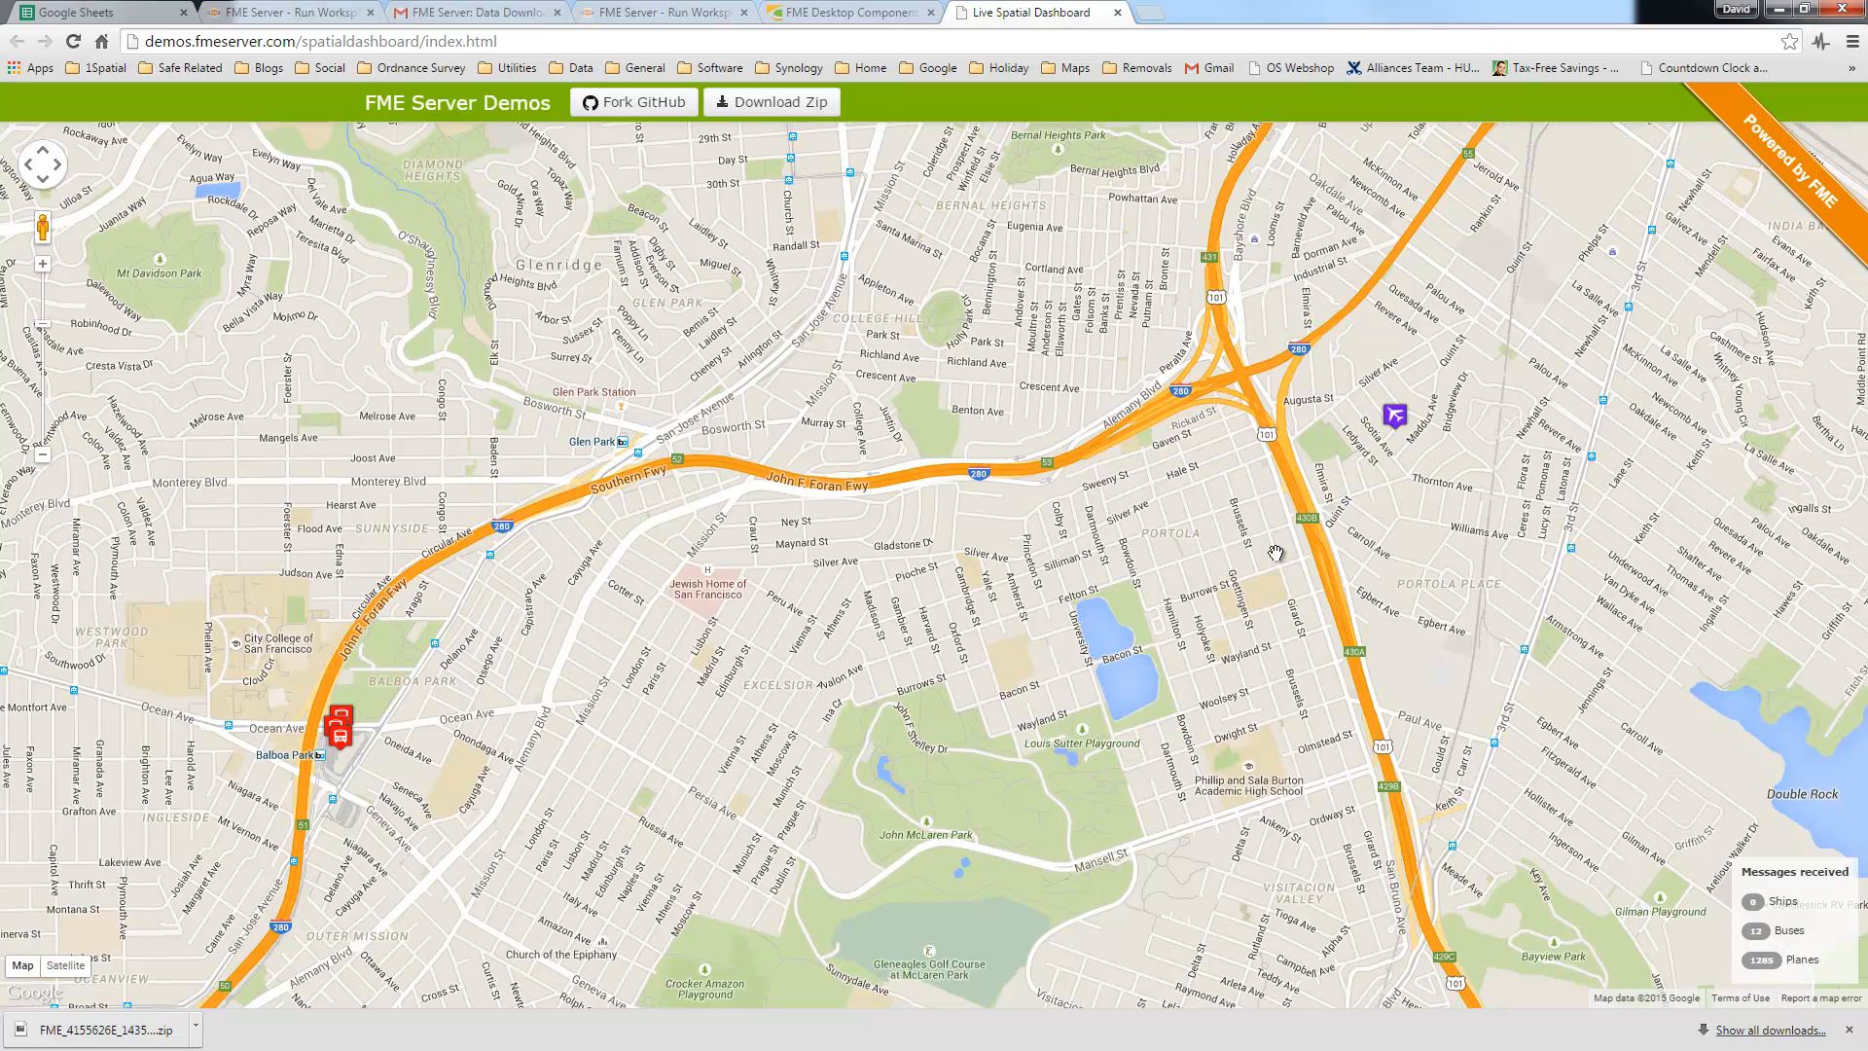
scroll(1275, 553, "down", 1)
scroll(1275, 552, "down", 1)
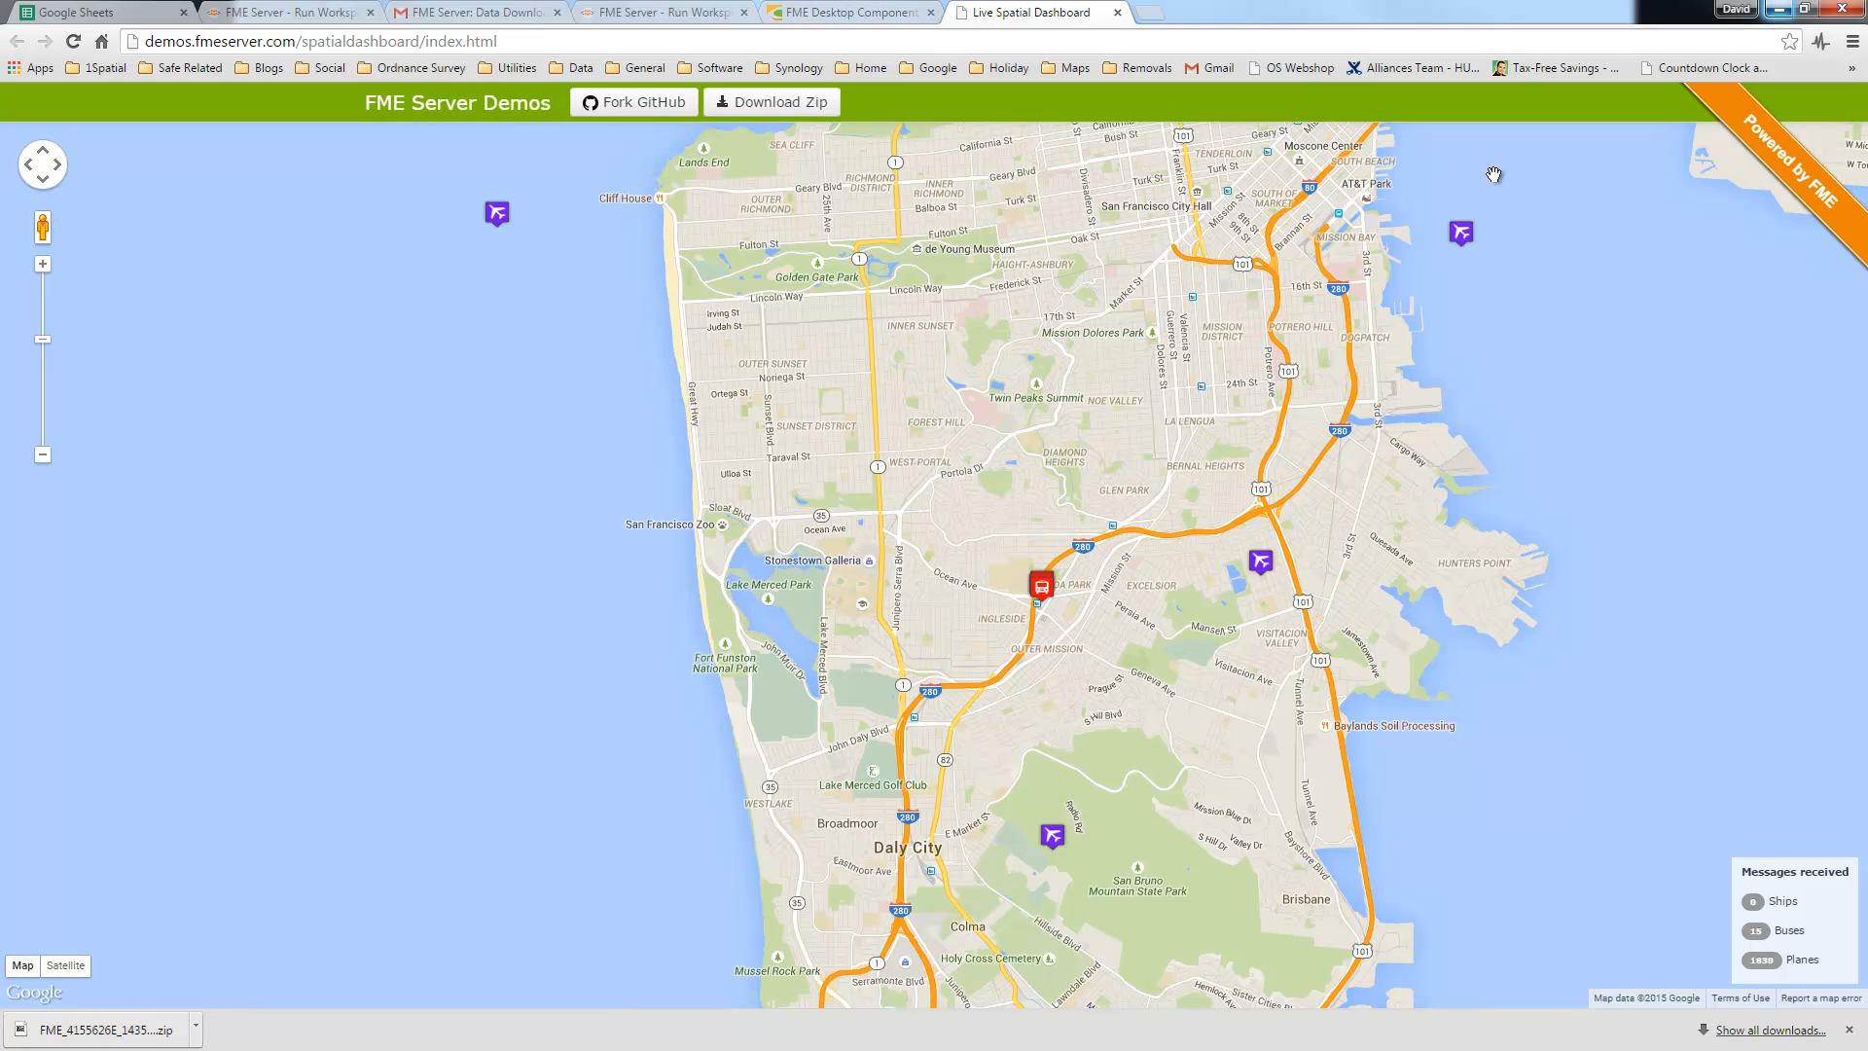
Step: Open FME Server Developers from the Safe Related bookmarks and view its Demos list
left_click(189, 67)
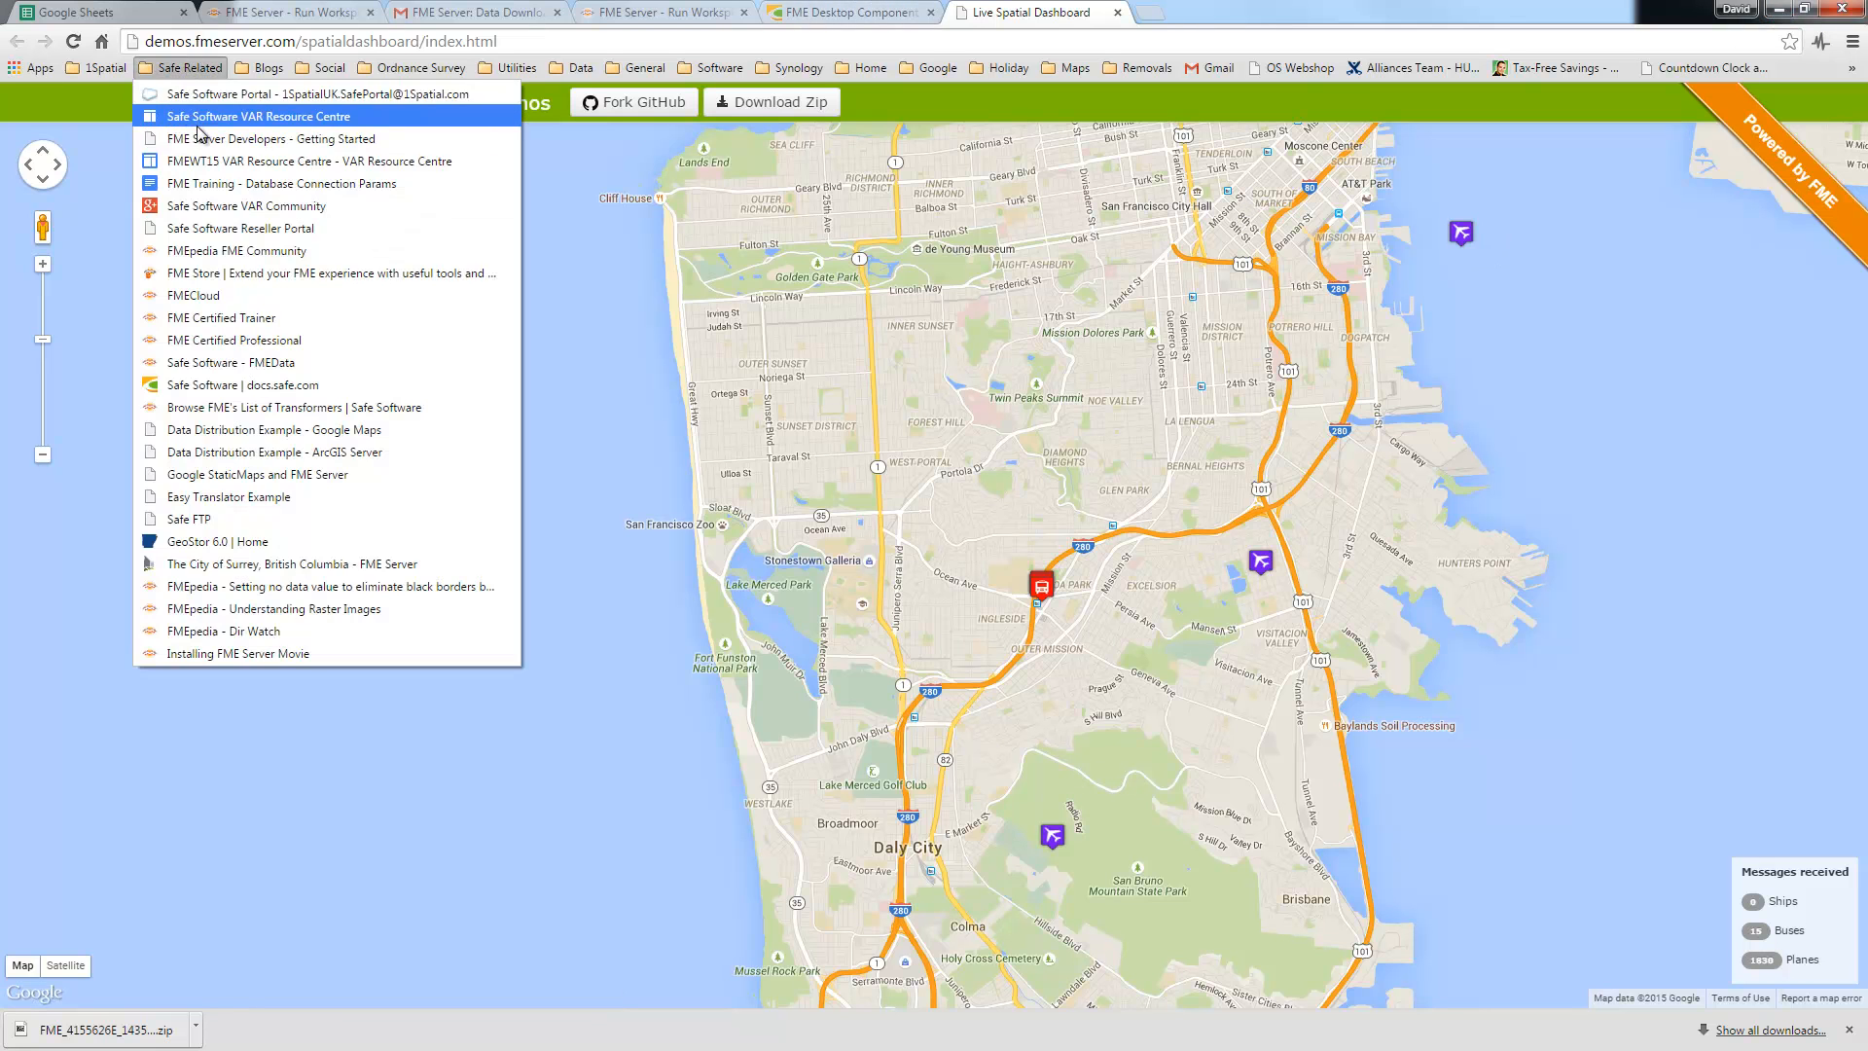
left_click(258, 145)
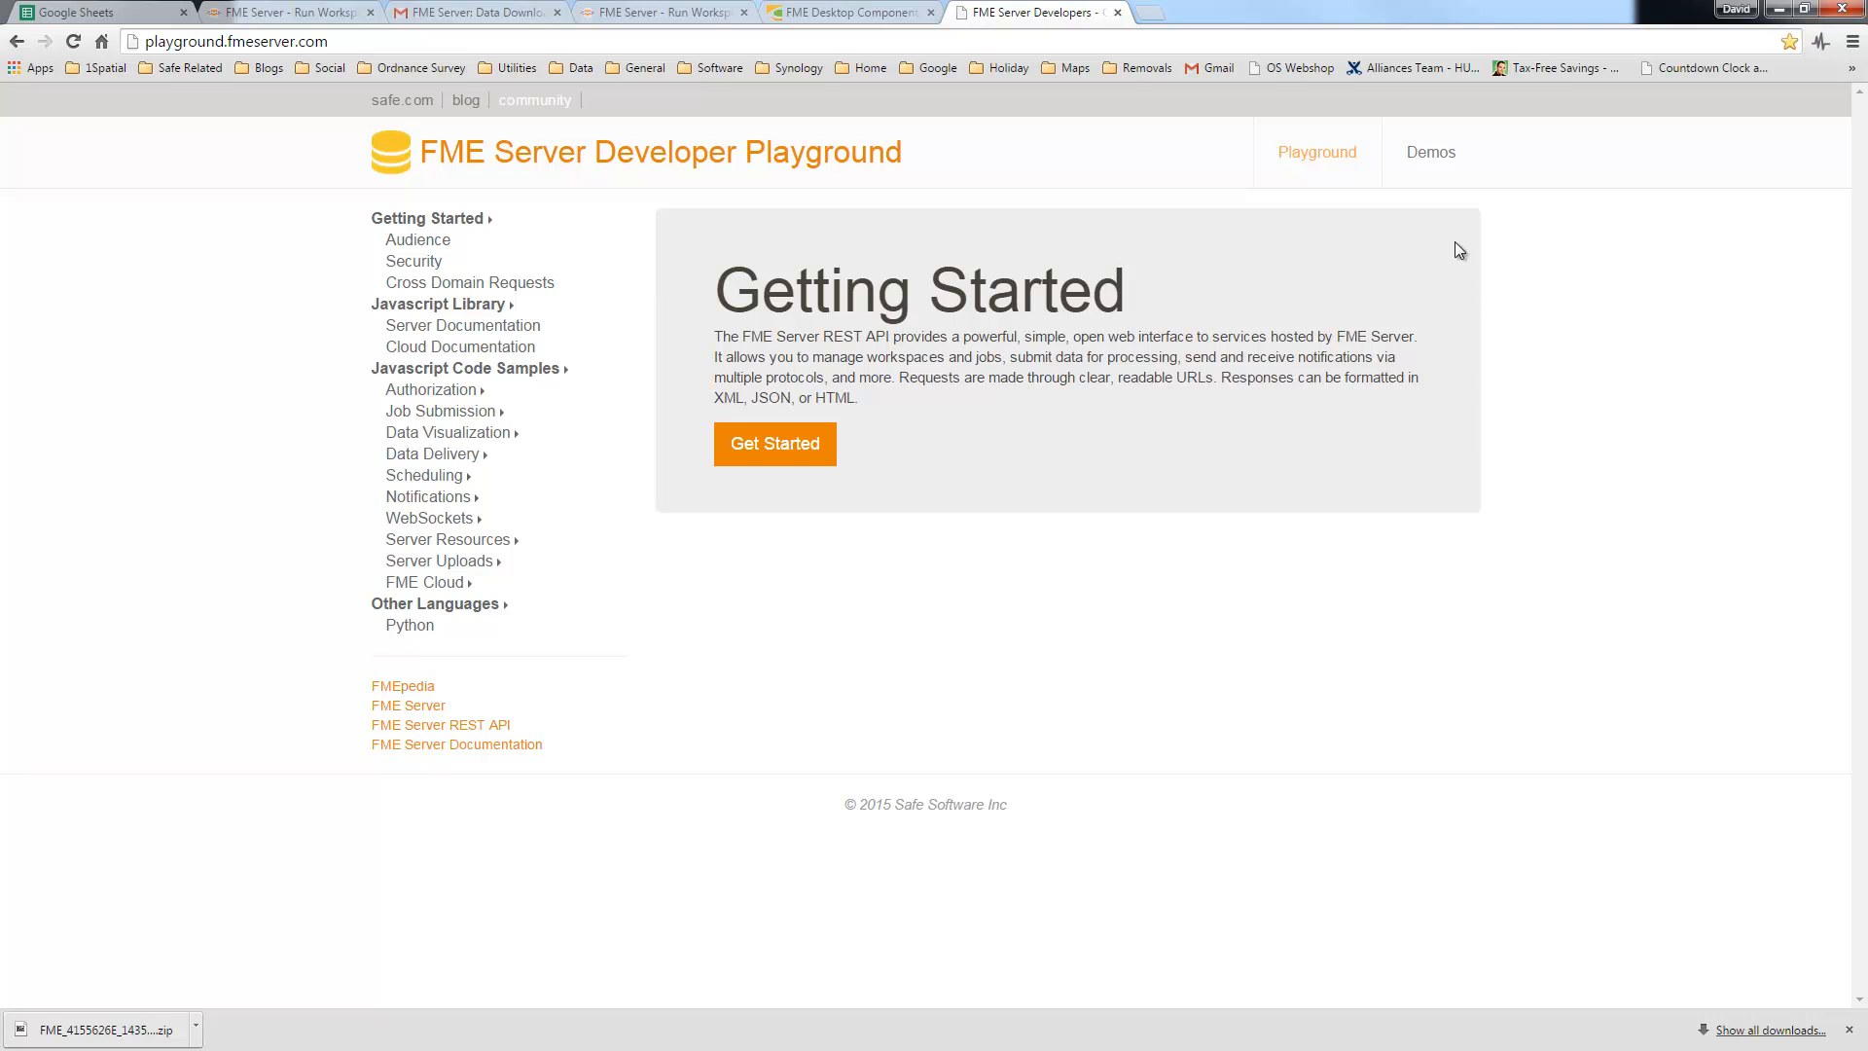
left_click(1436, 156)
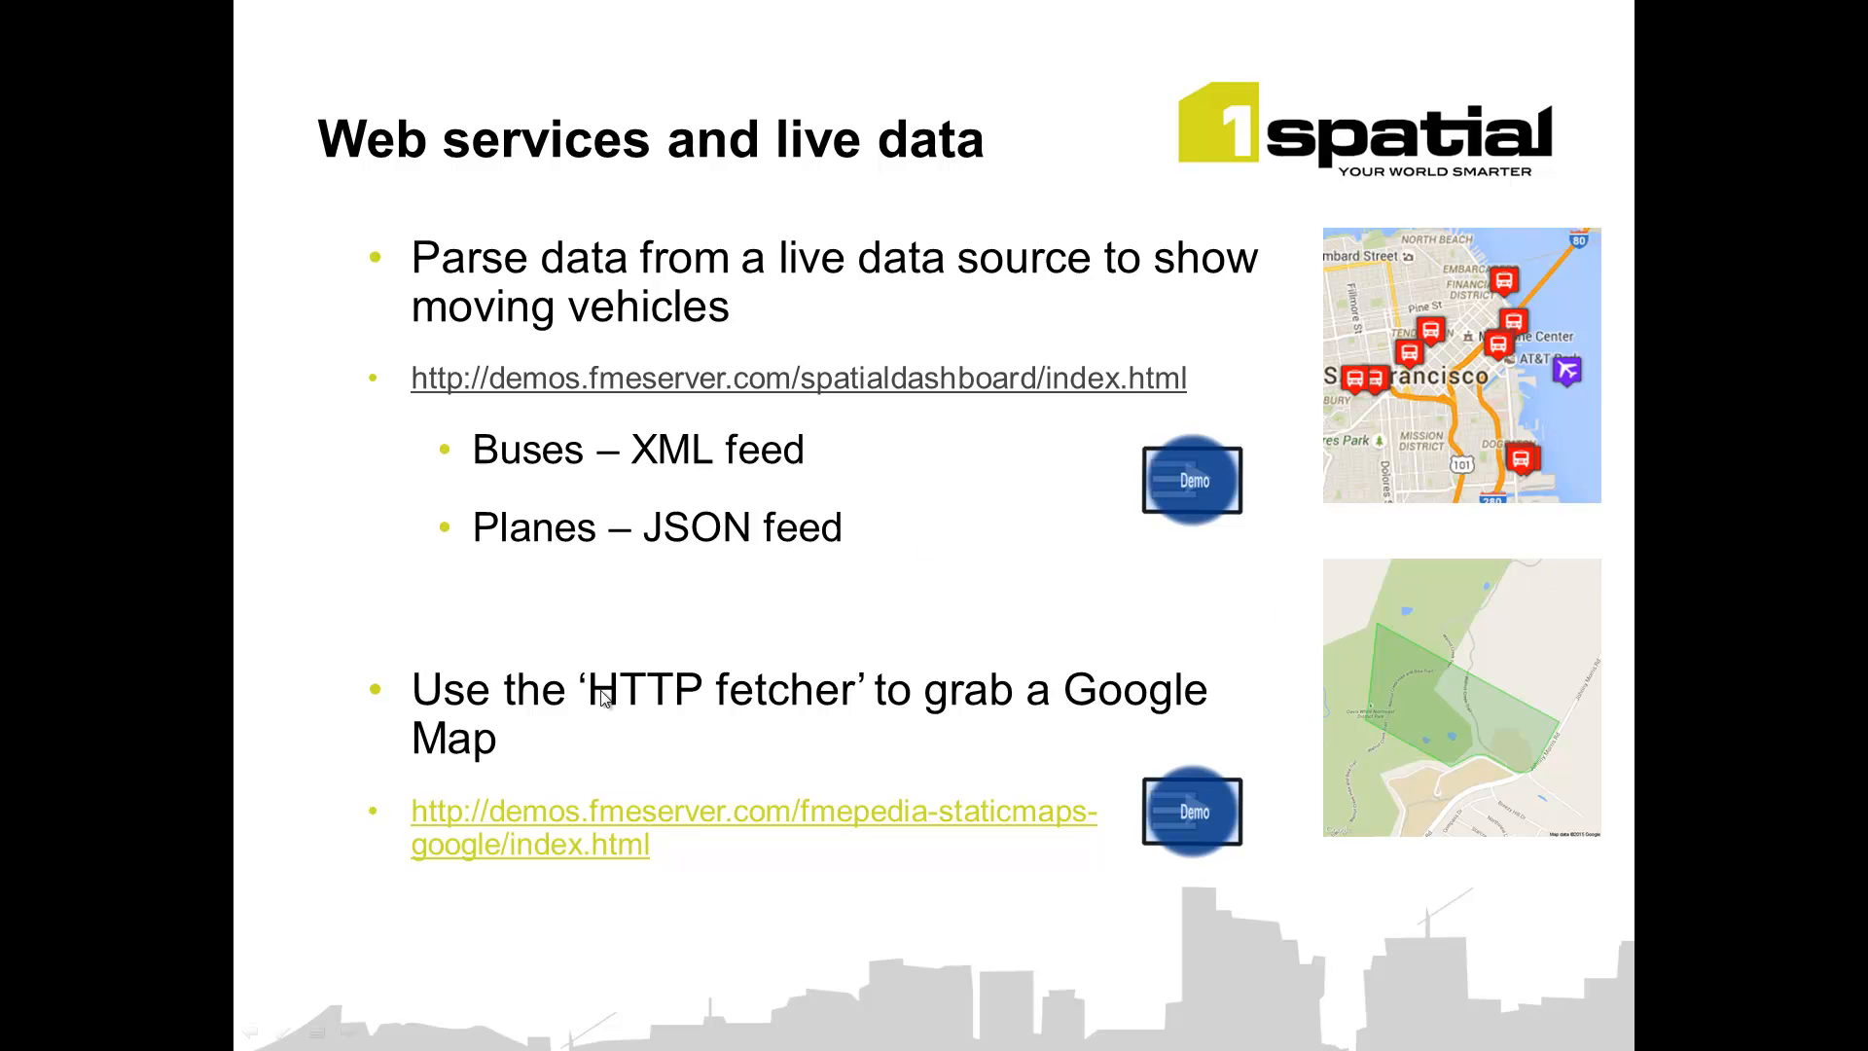
Step: Send a StaticMaps request for Gus Garcia (Rundberg) park with geometry drawn, delivered to the Gmail address
left_click(656, 822)
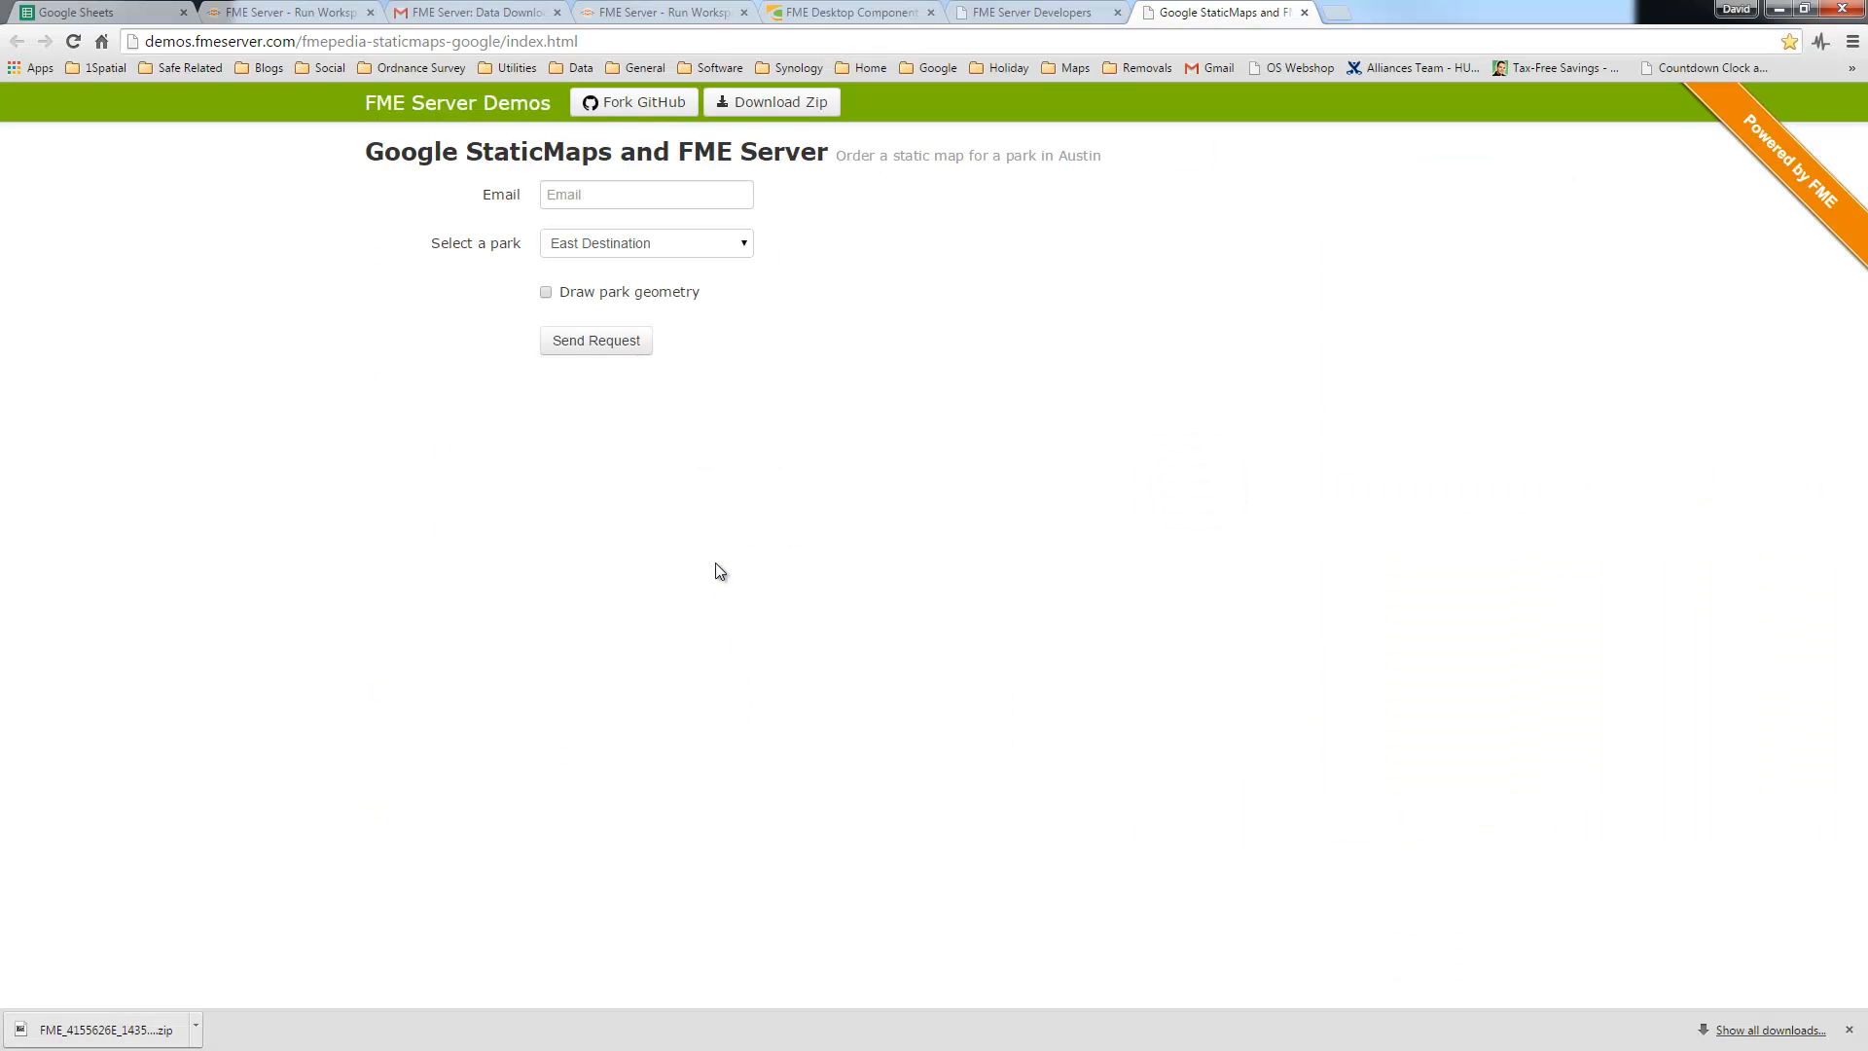
left_click(567, 193)
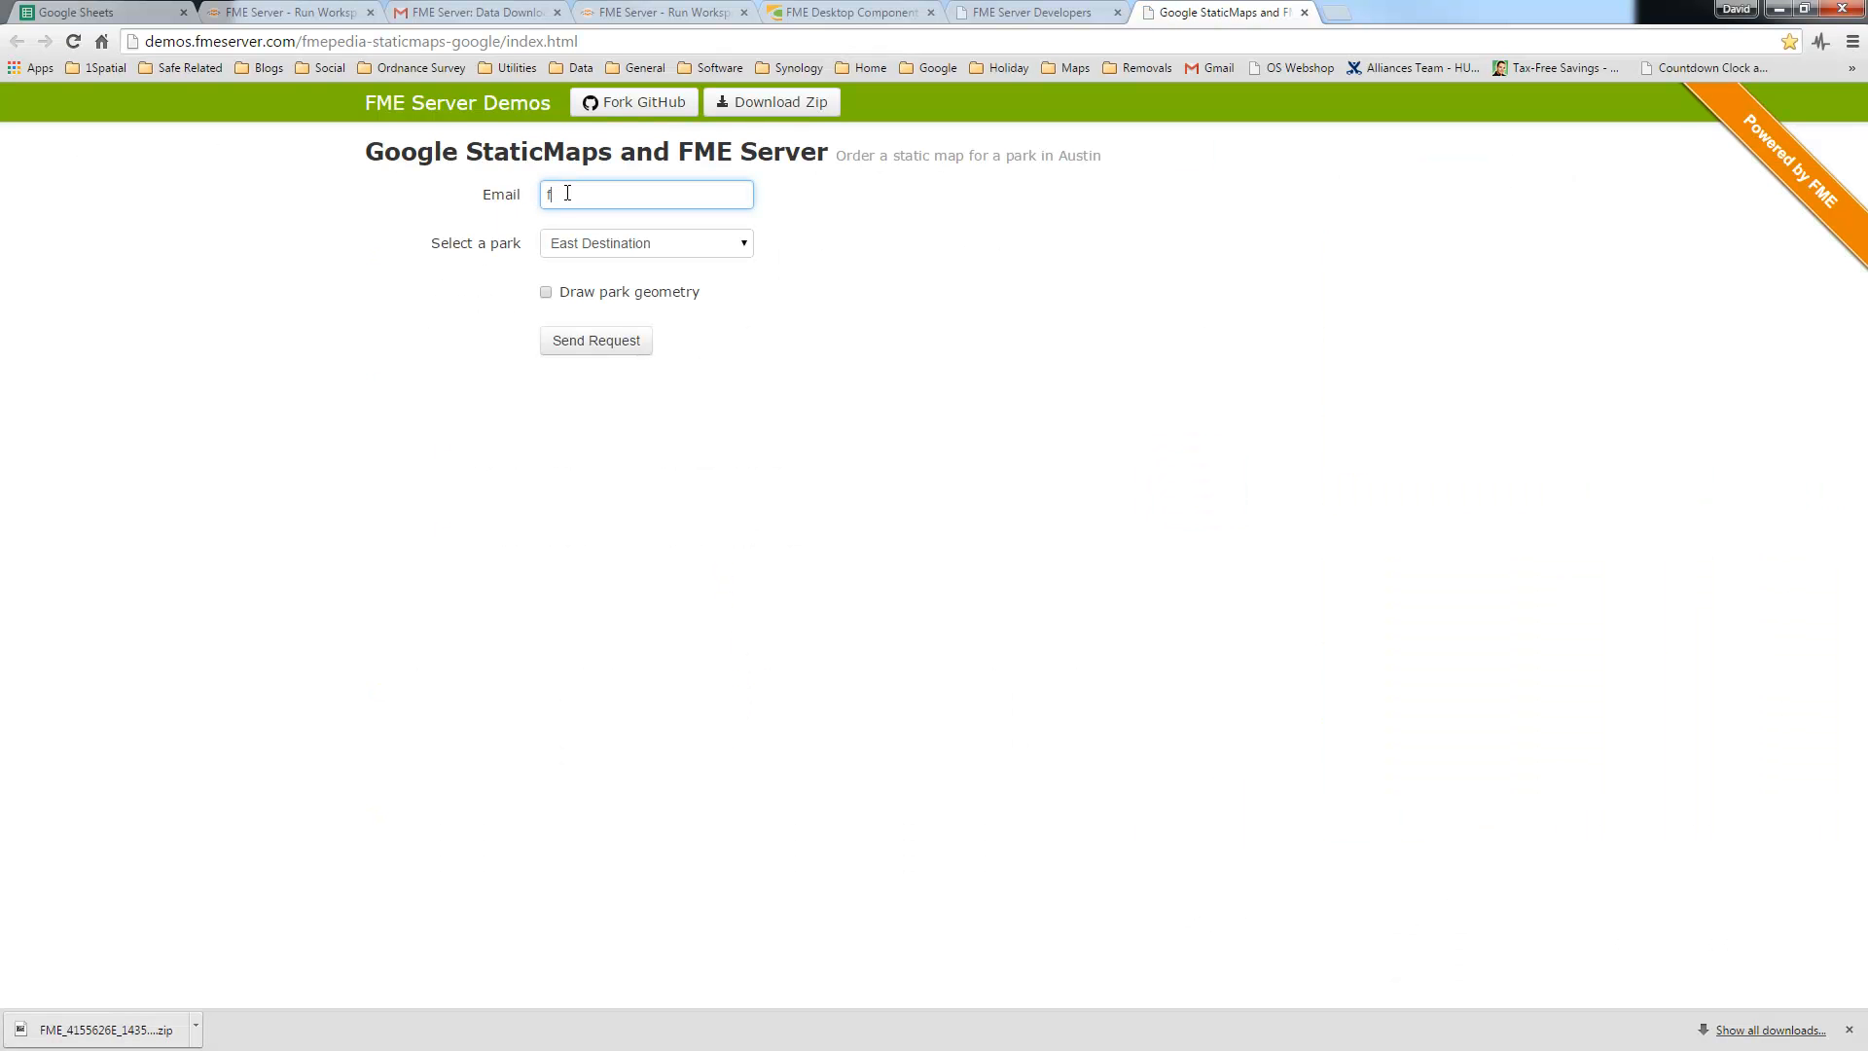
left_click(654, 250)
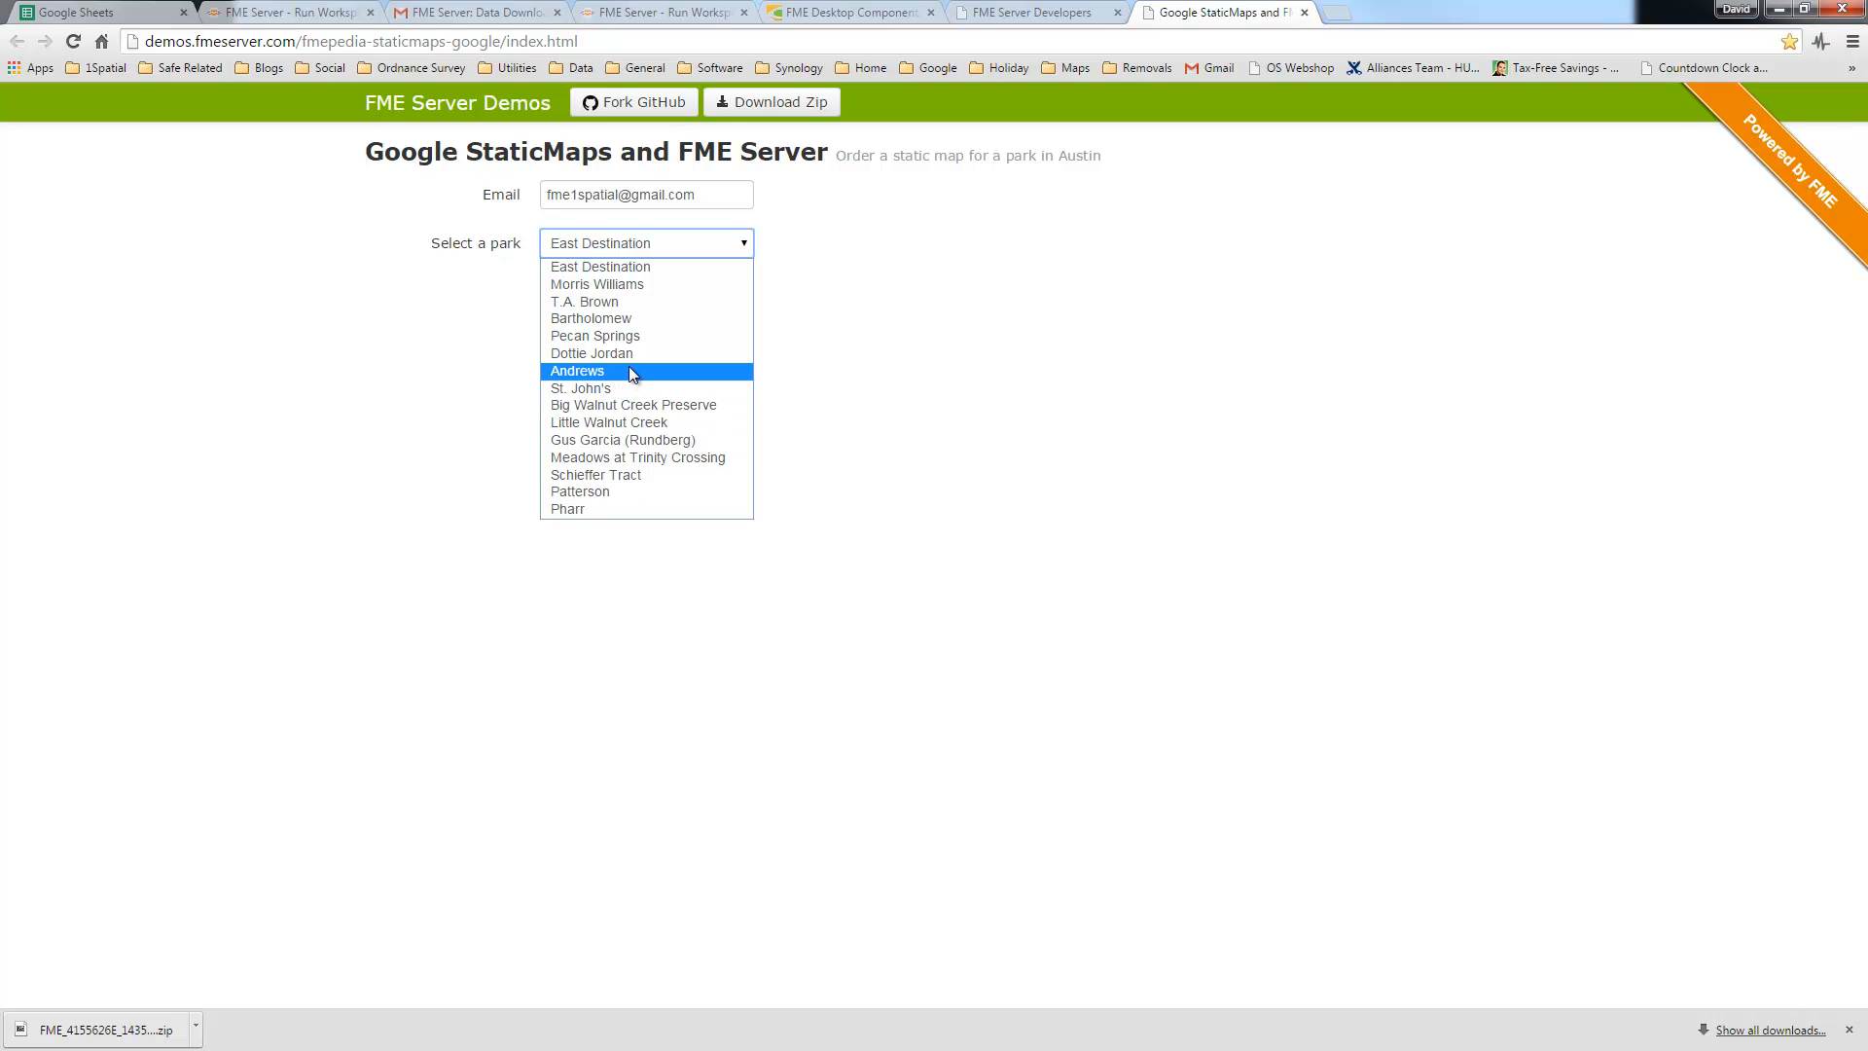
left_click(630, 441)
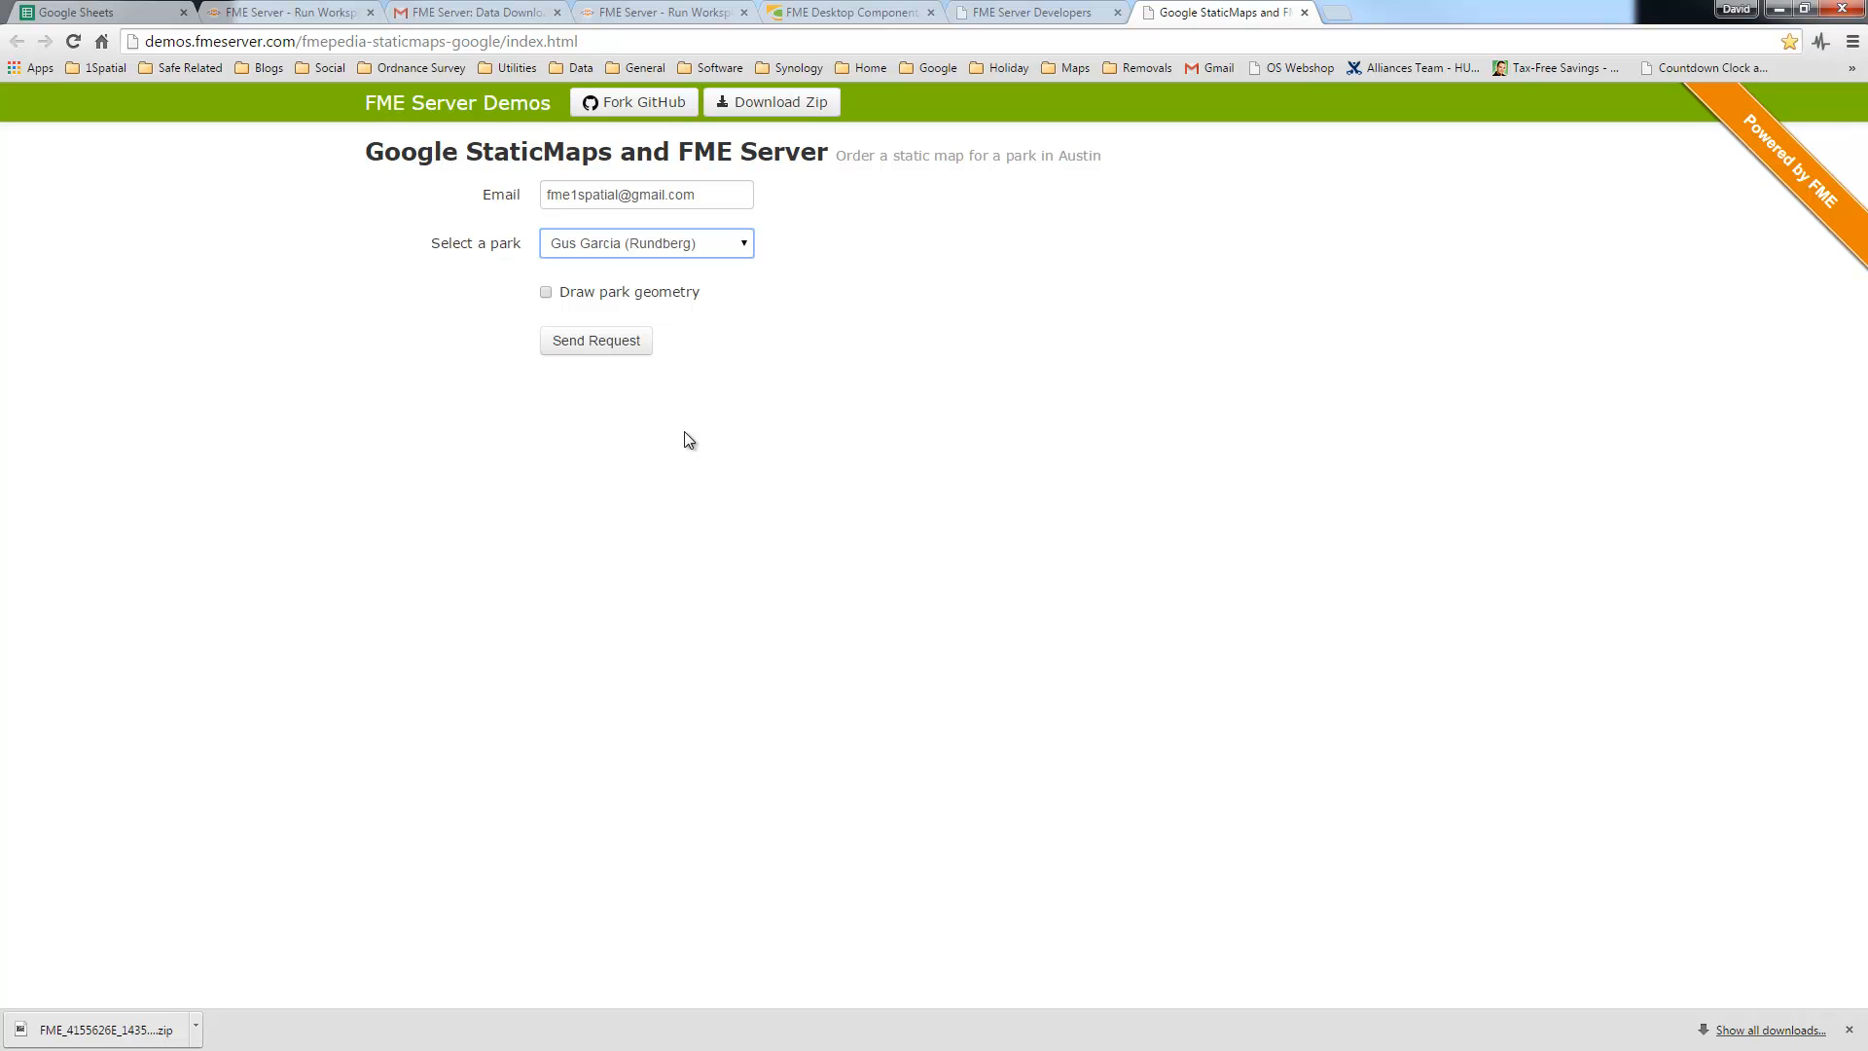
left_click(639, 303)
left_click(611, 342)
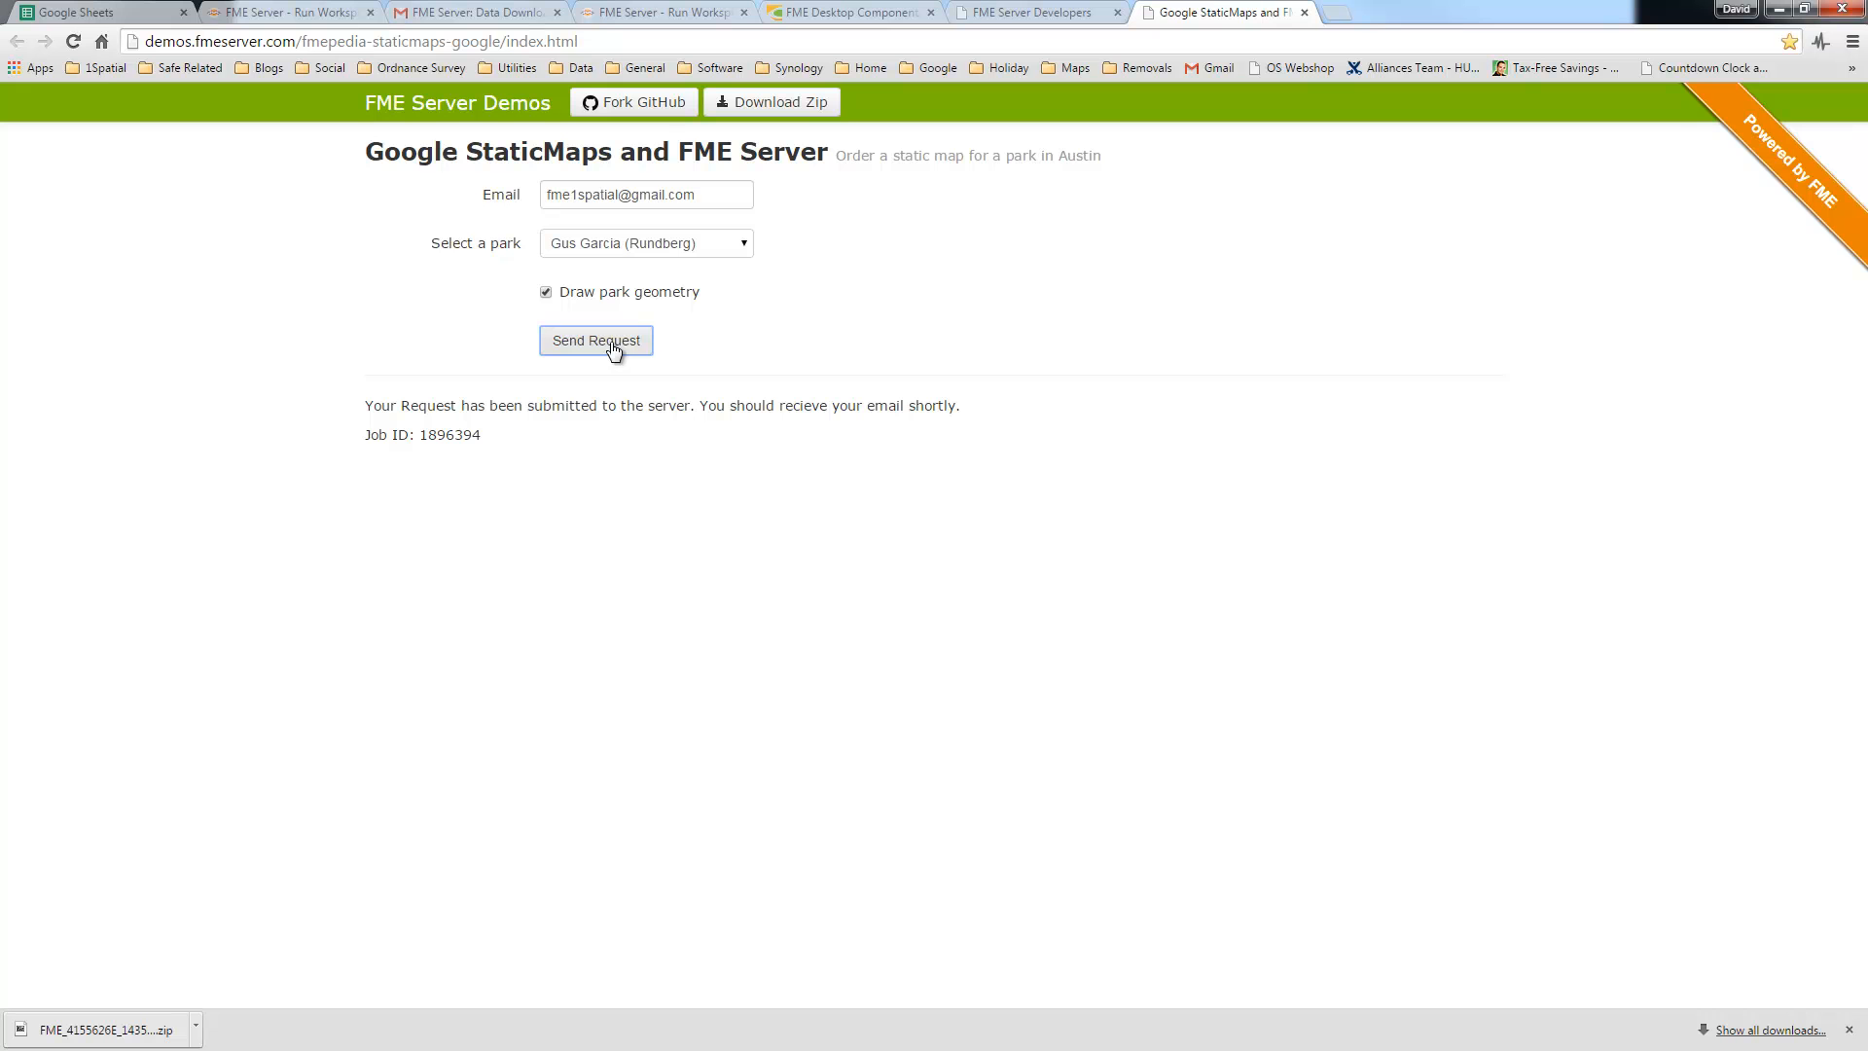
left_click(465, 14)
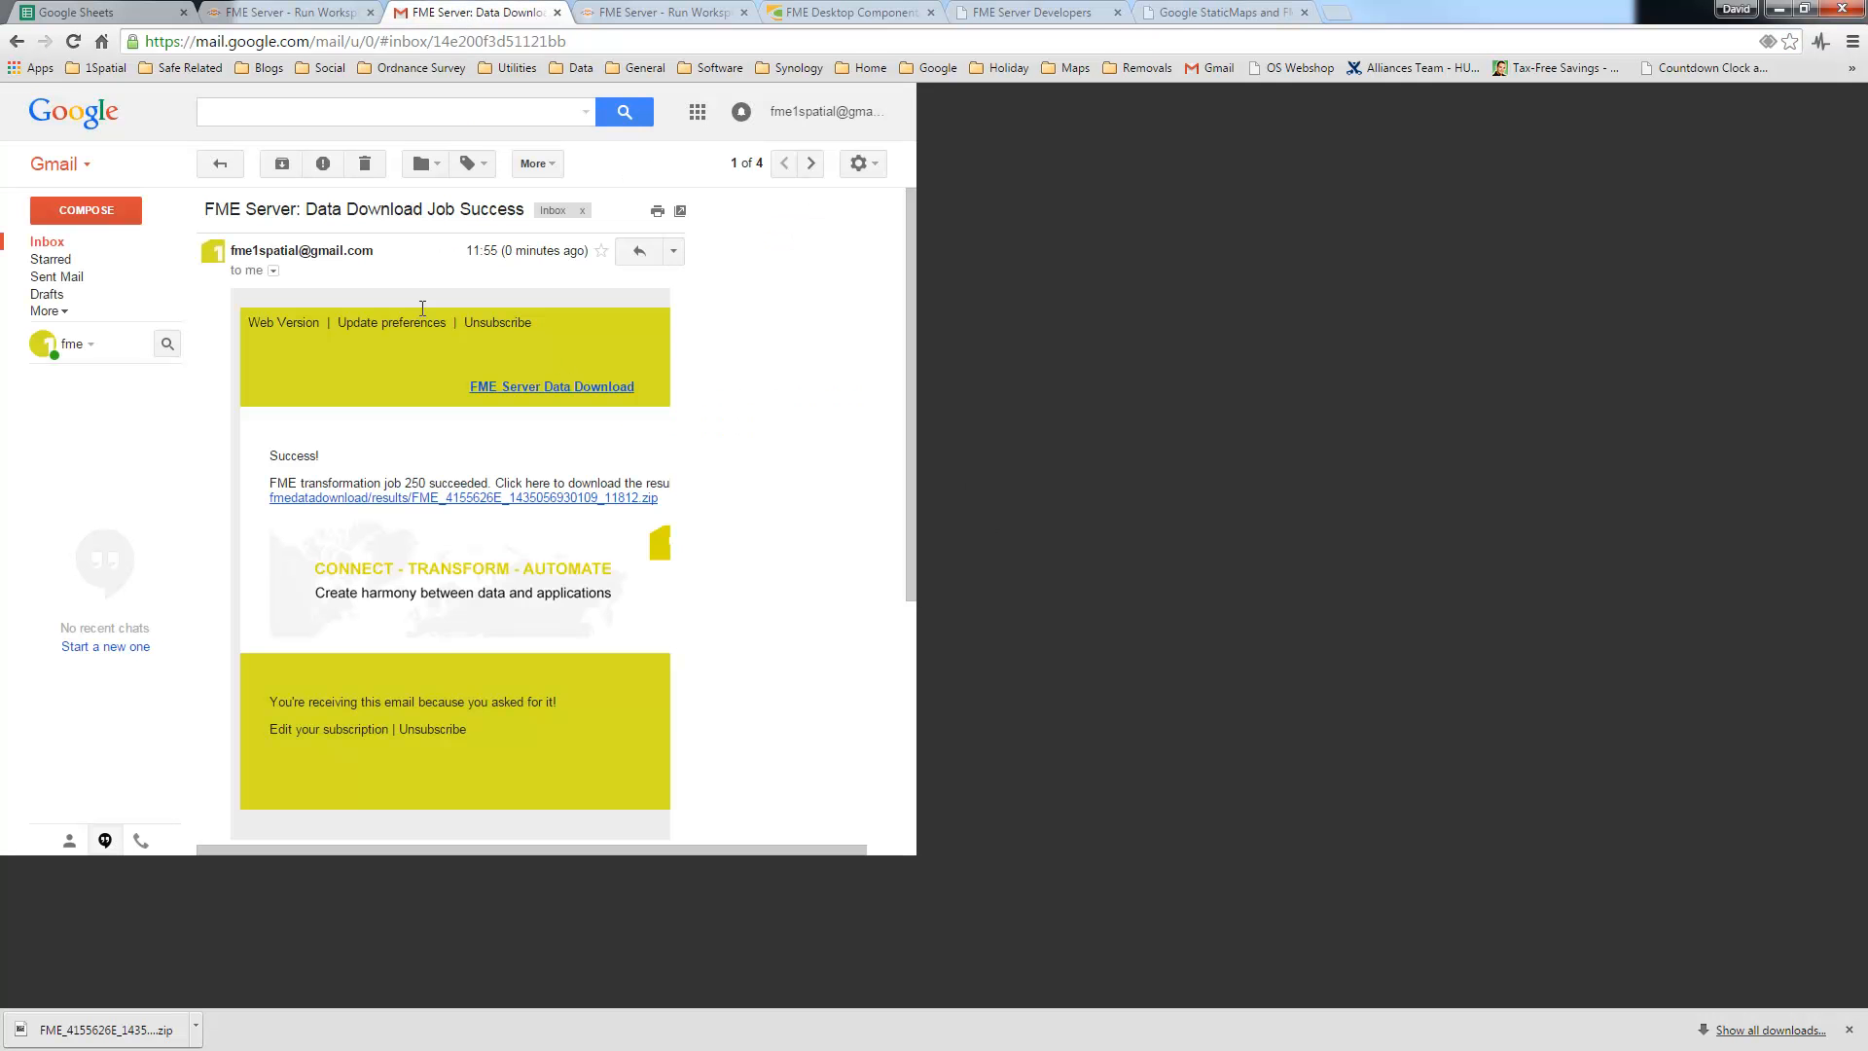
Step: Open the 'Your map of the Gus Garcia (Rundberg) park' e-mail and preview its attached map image
left_click(49, 245)
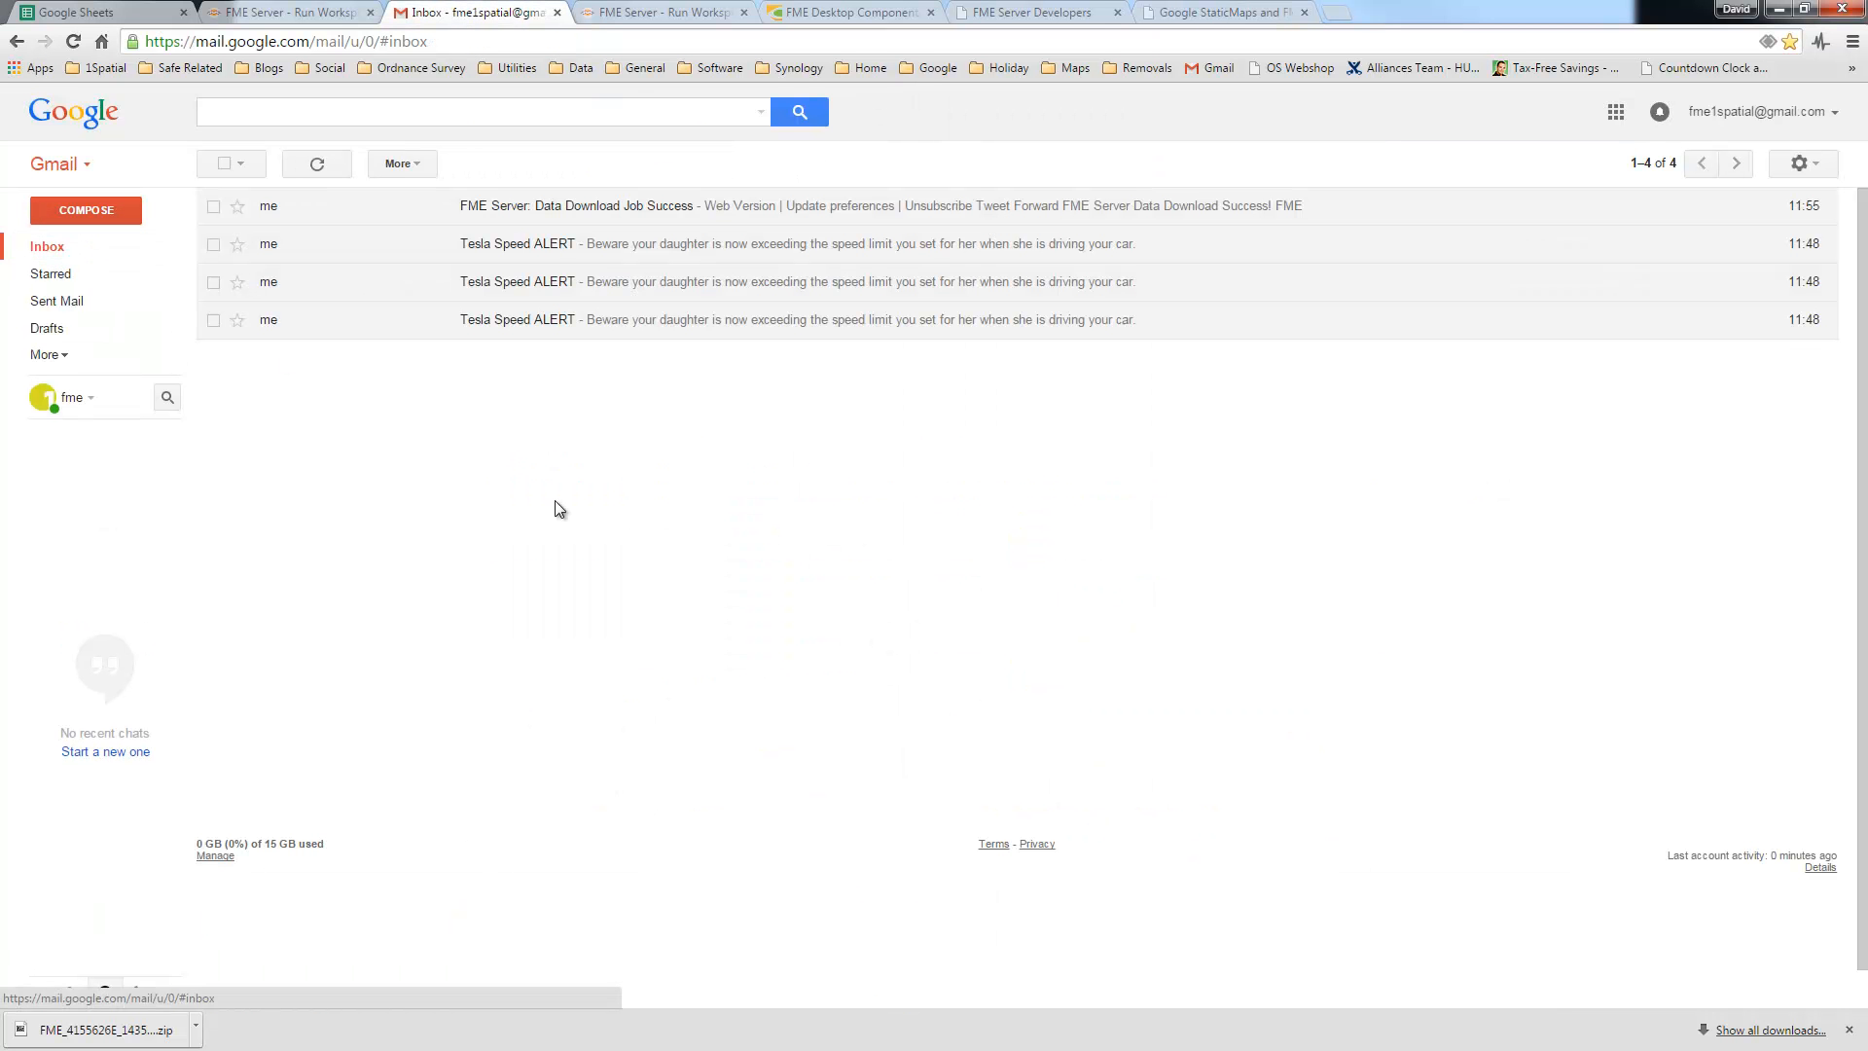
left_click(336, 173)
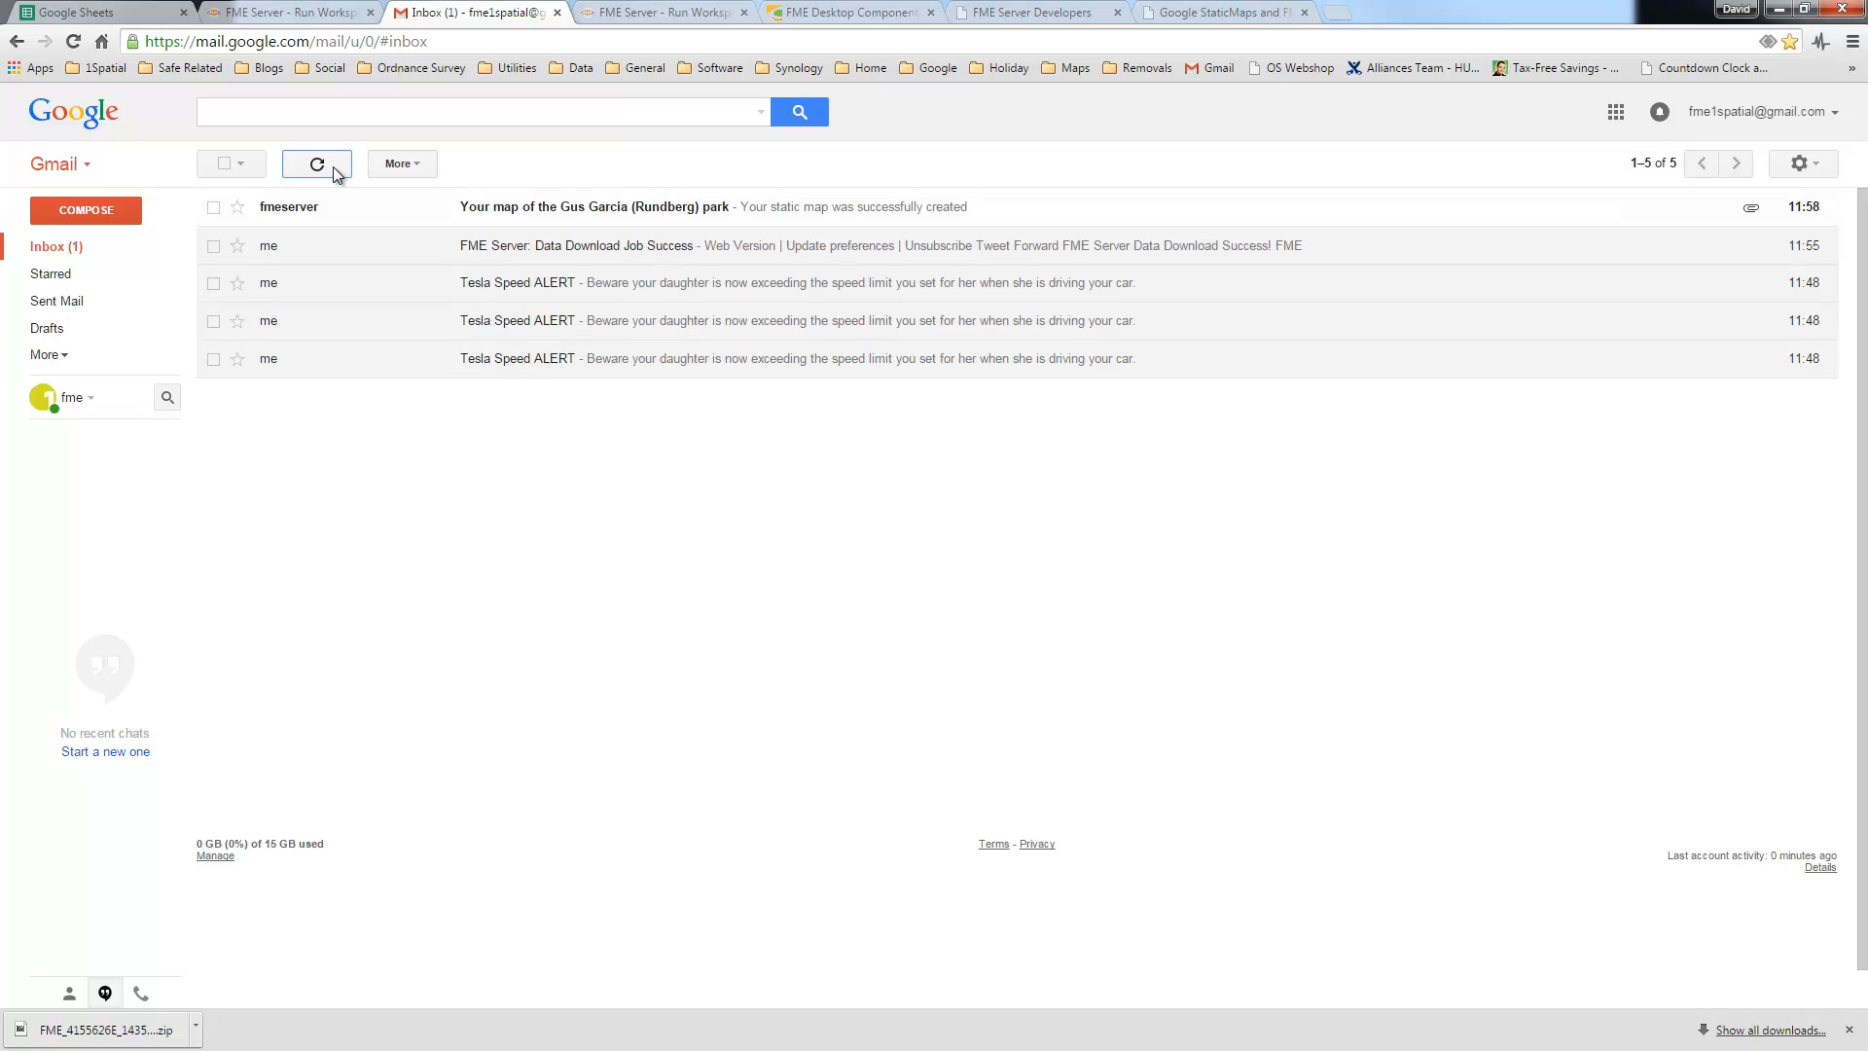
left_click(588, 215)
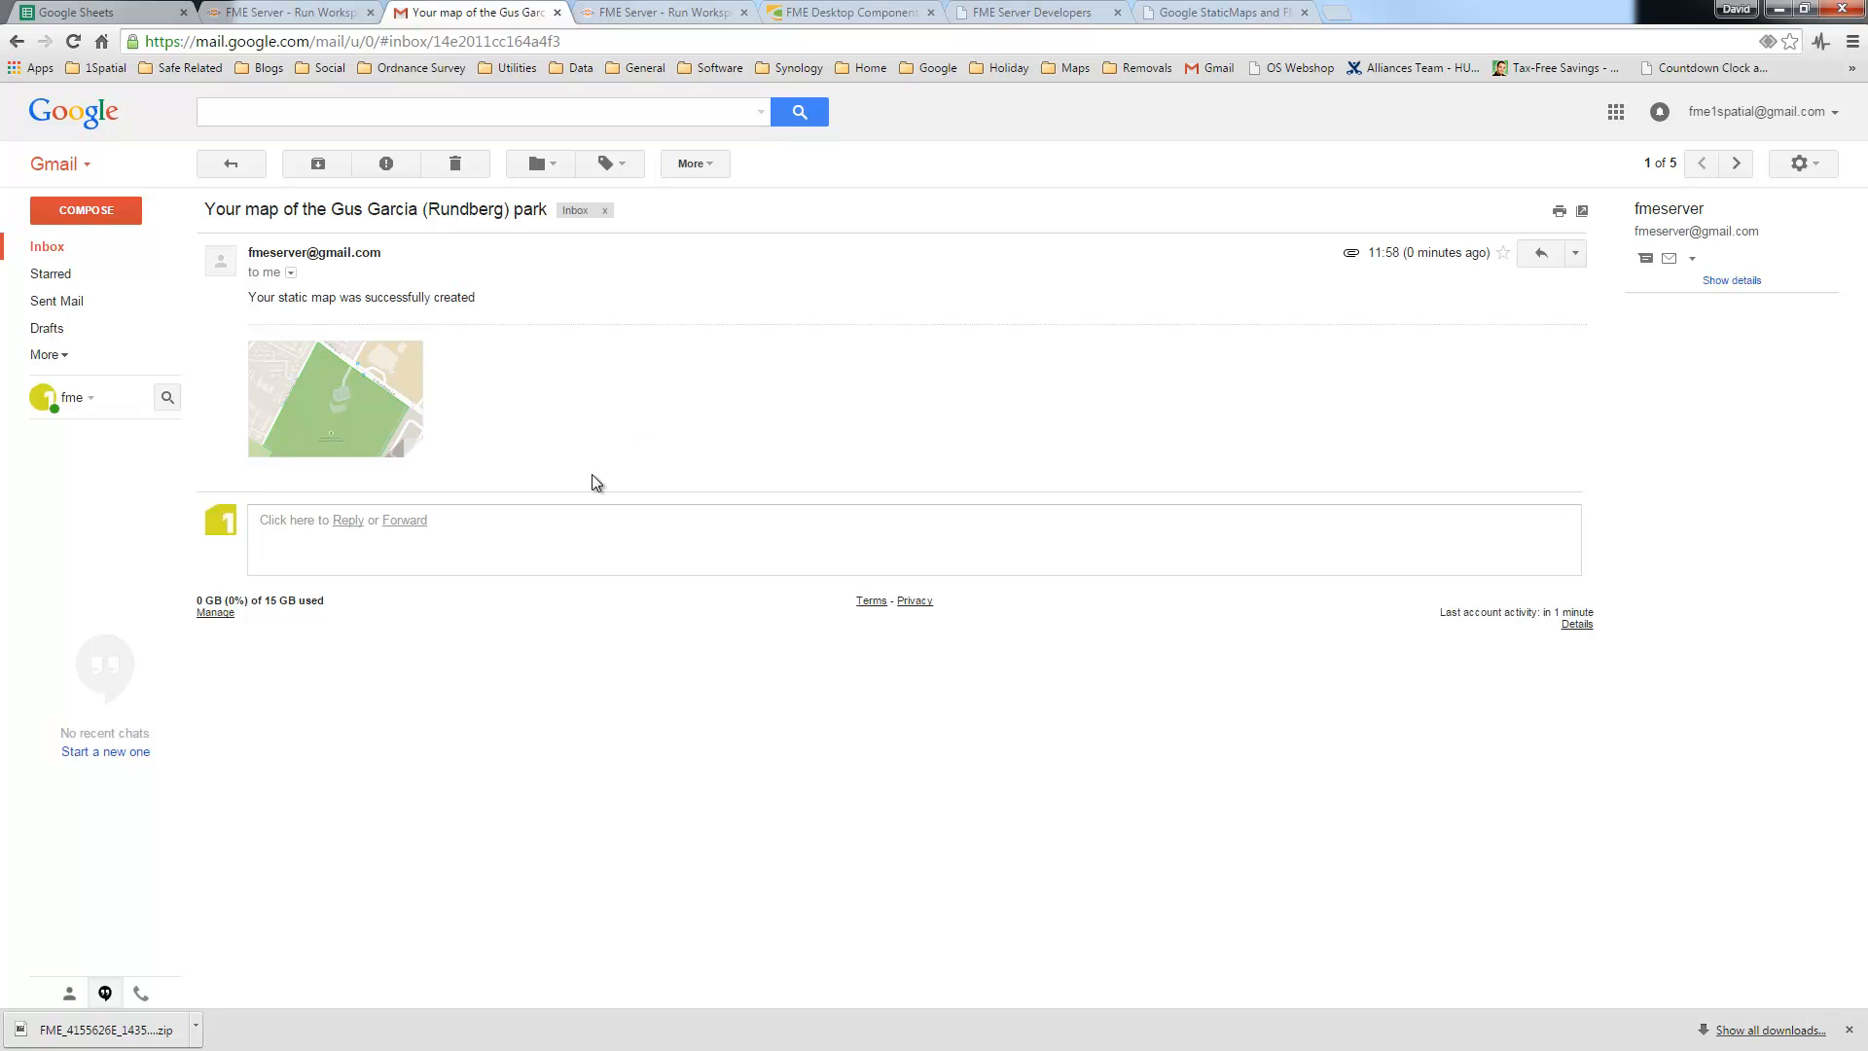
left_click(324, 401)
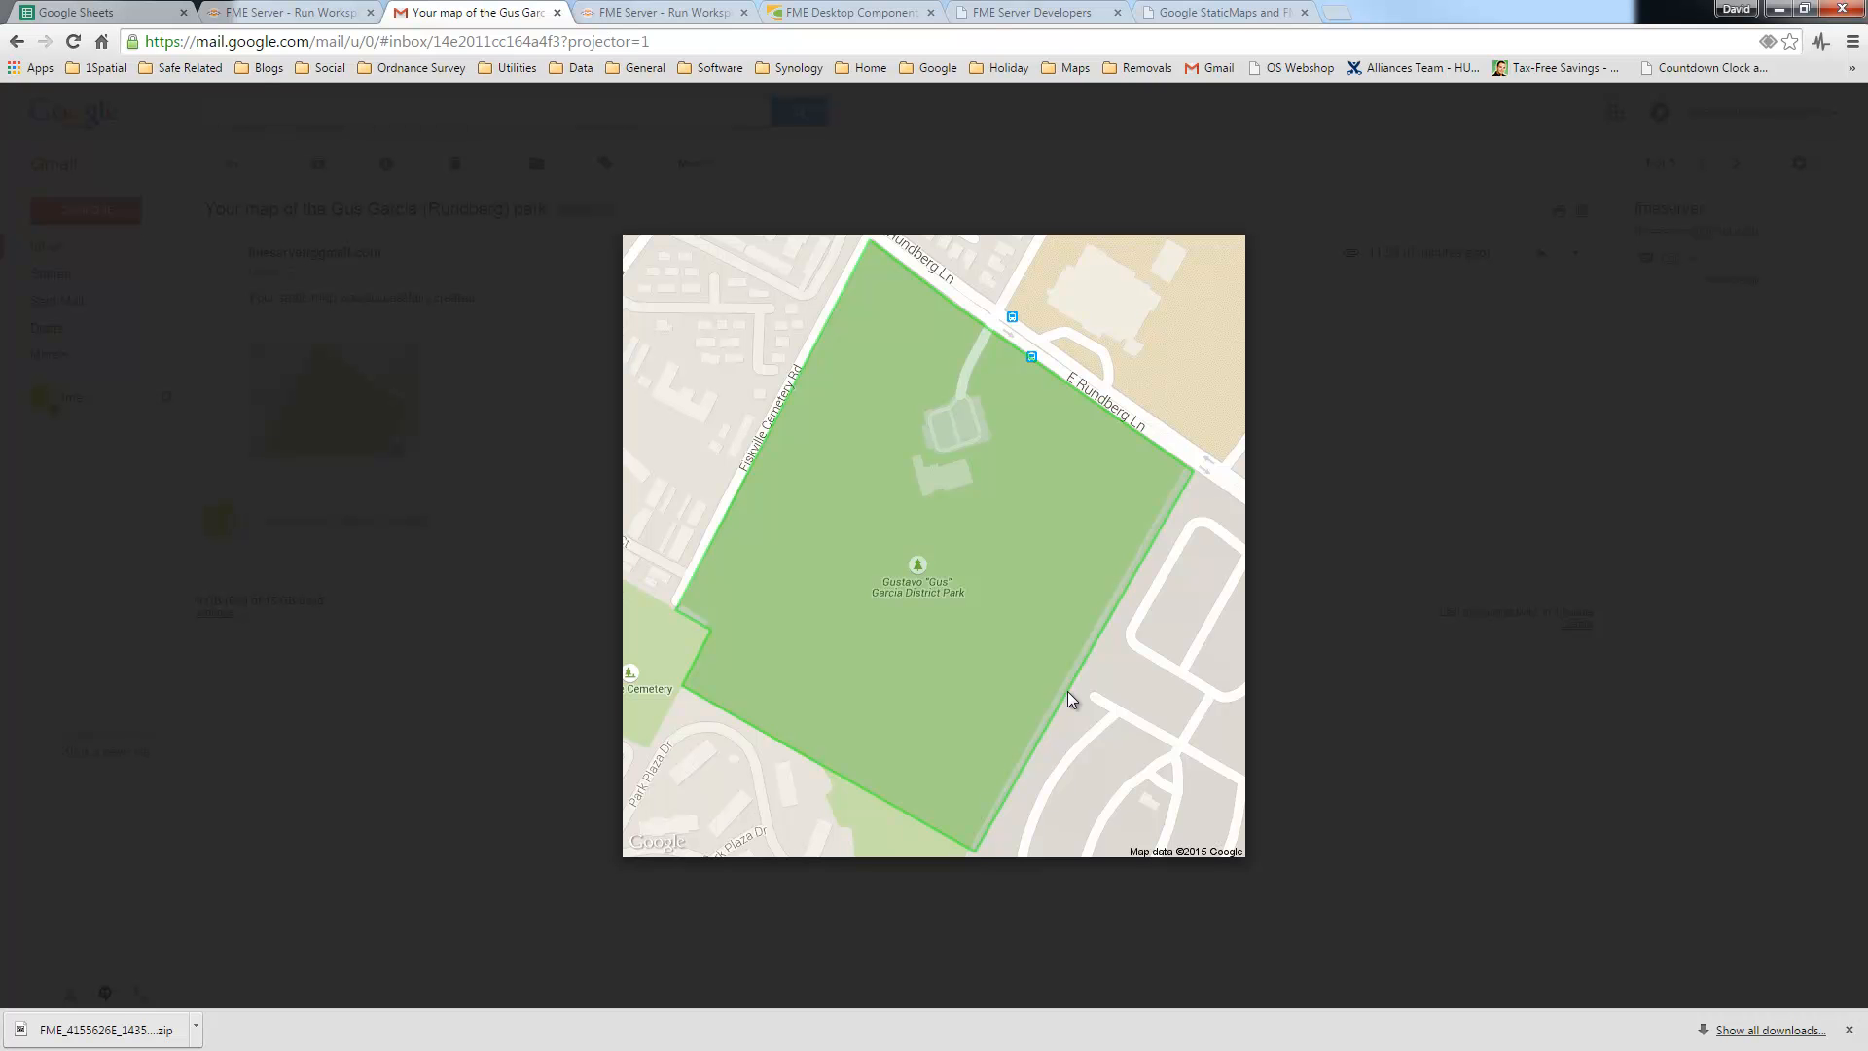
key("Escape")
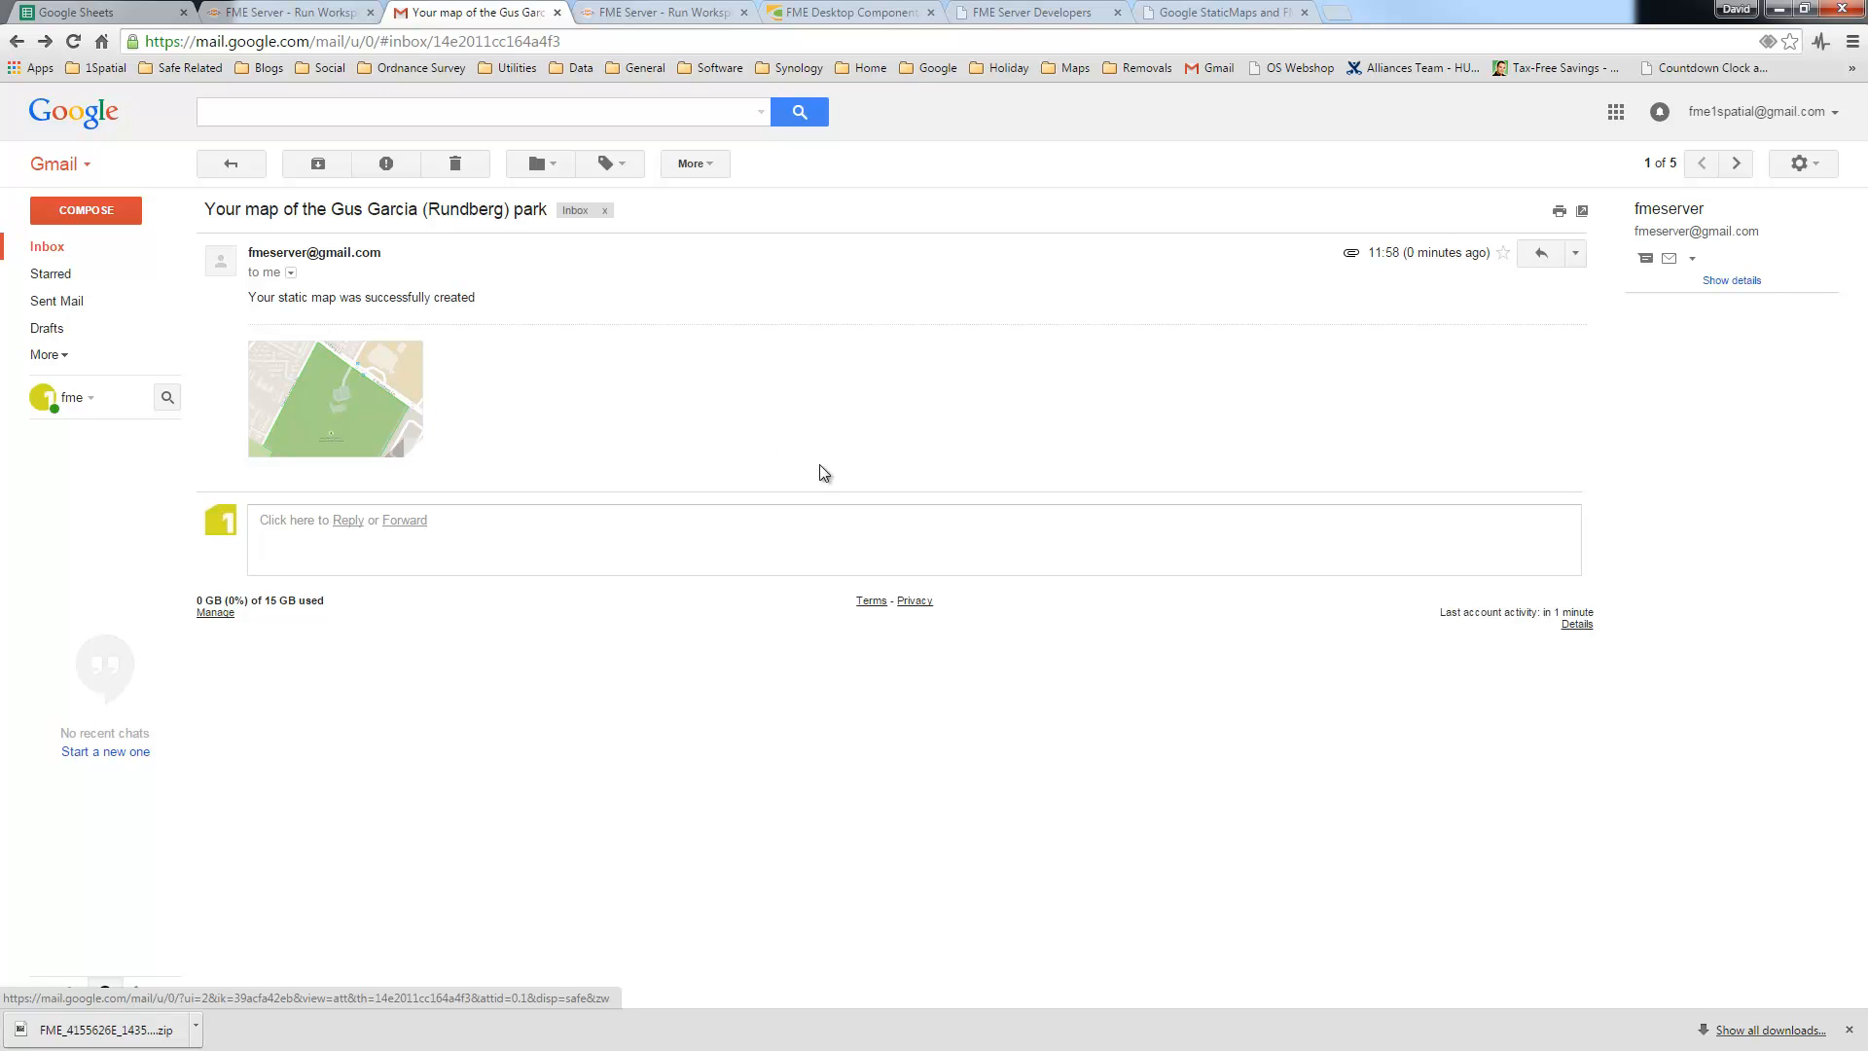
left_click(674, 20)
Step: Return to the StaticMaps order form, view the park list without changing it, then minimise Chrome
left_click(1216, 20)
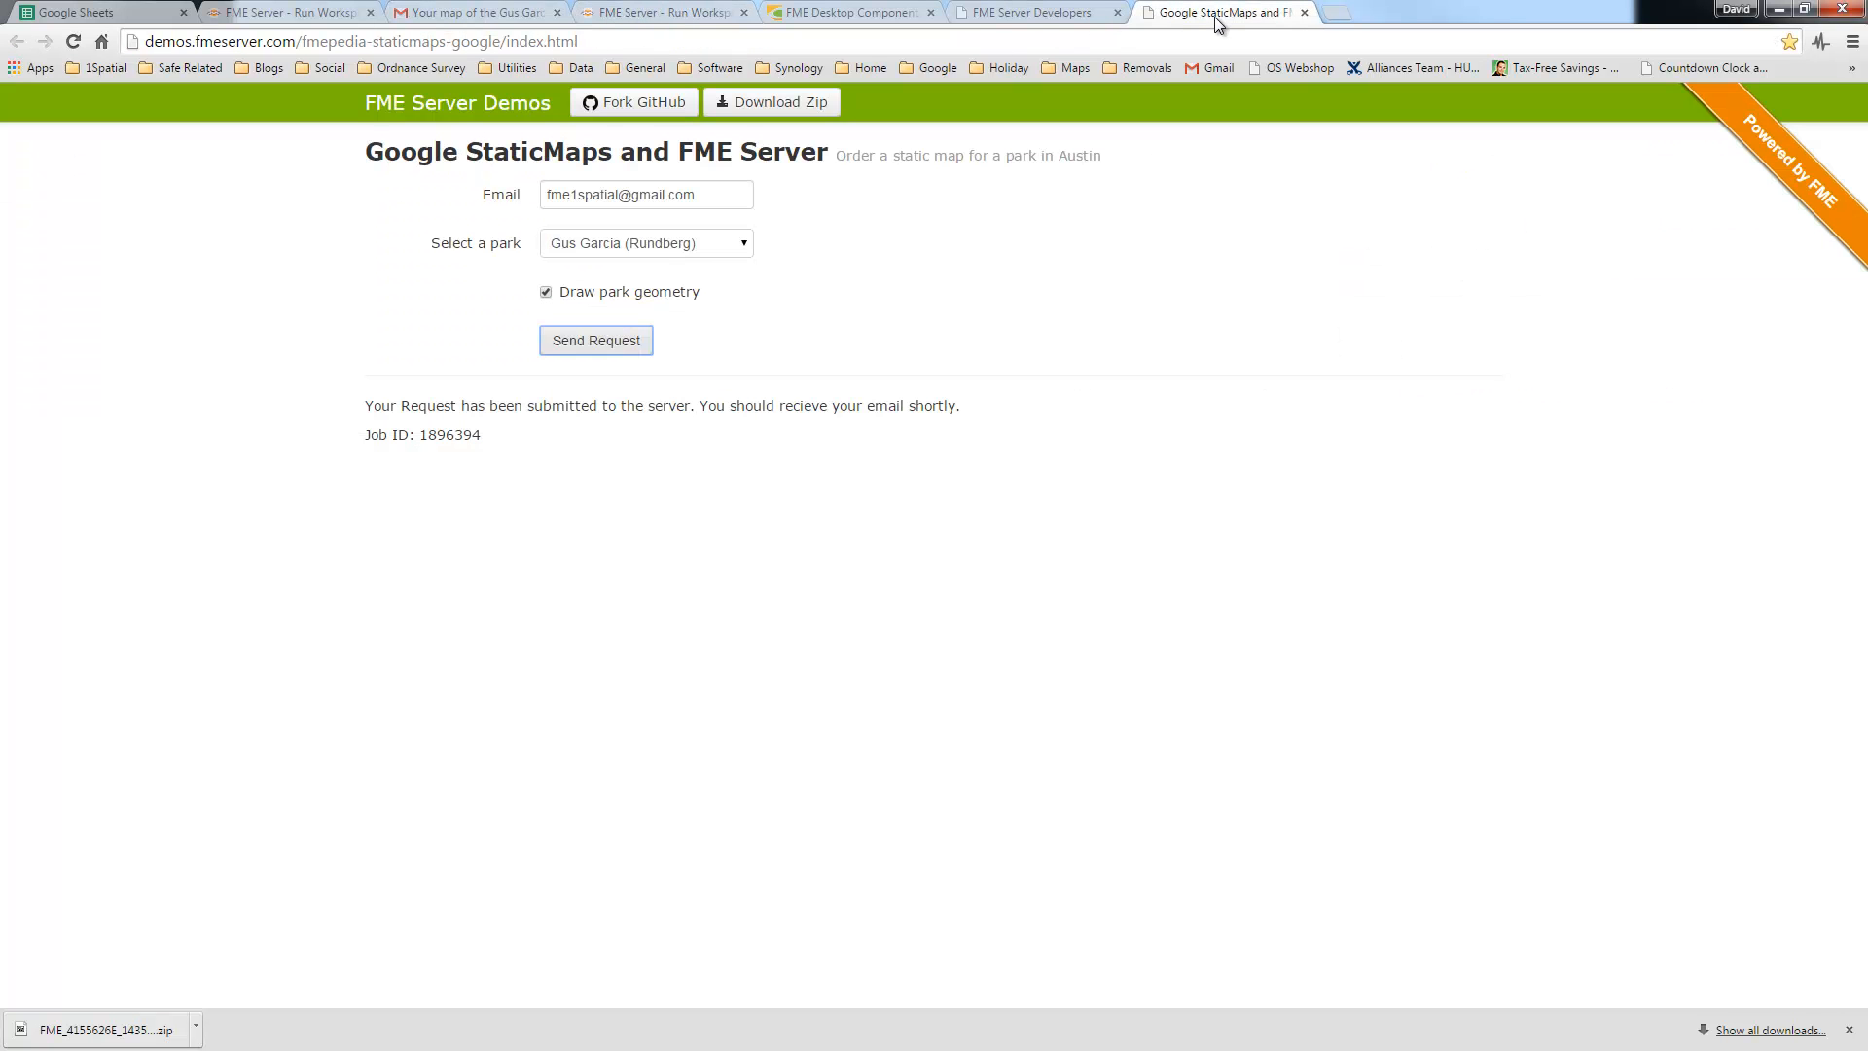
left_click(686, 245)
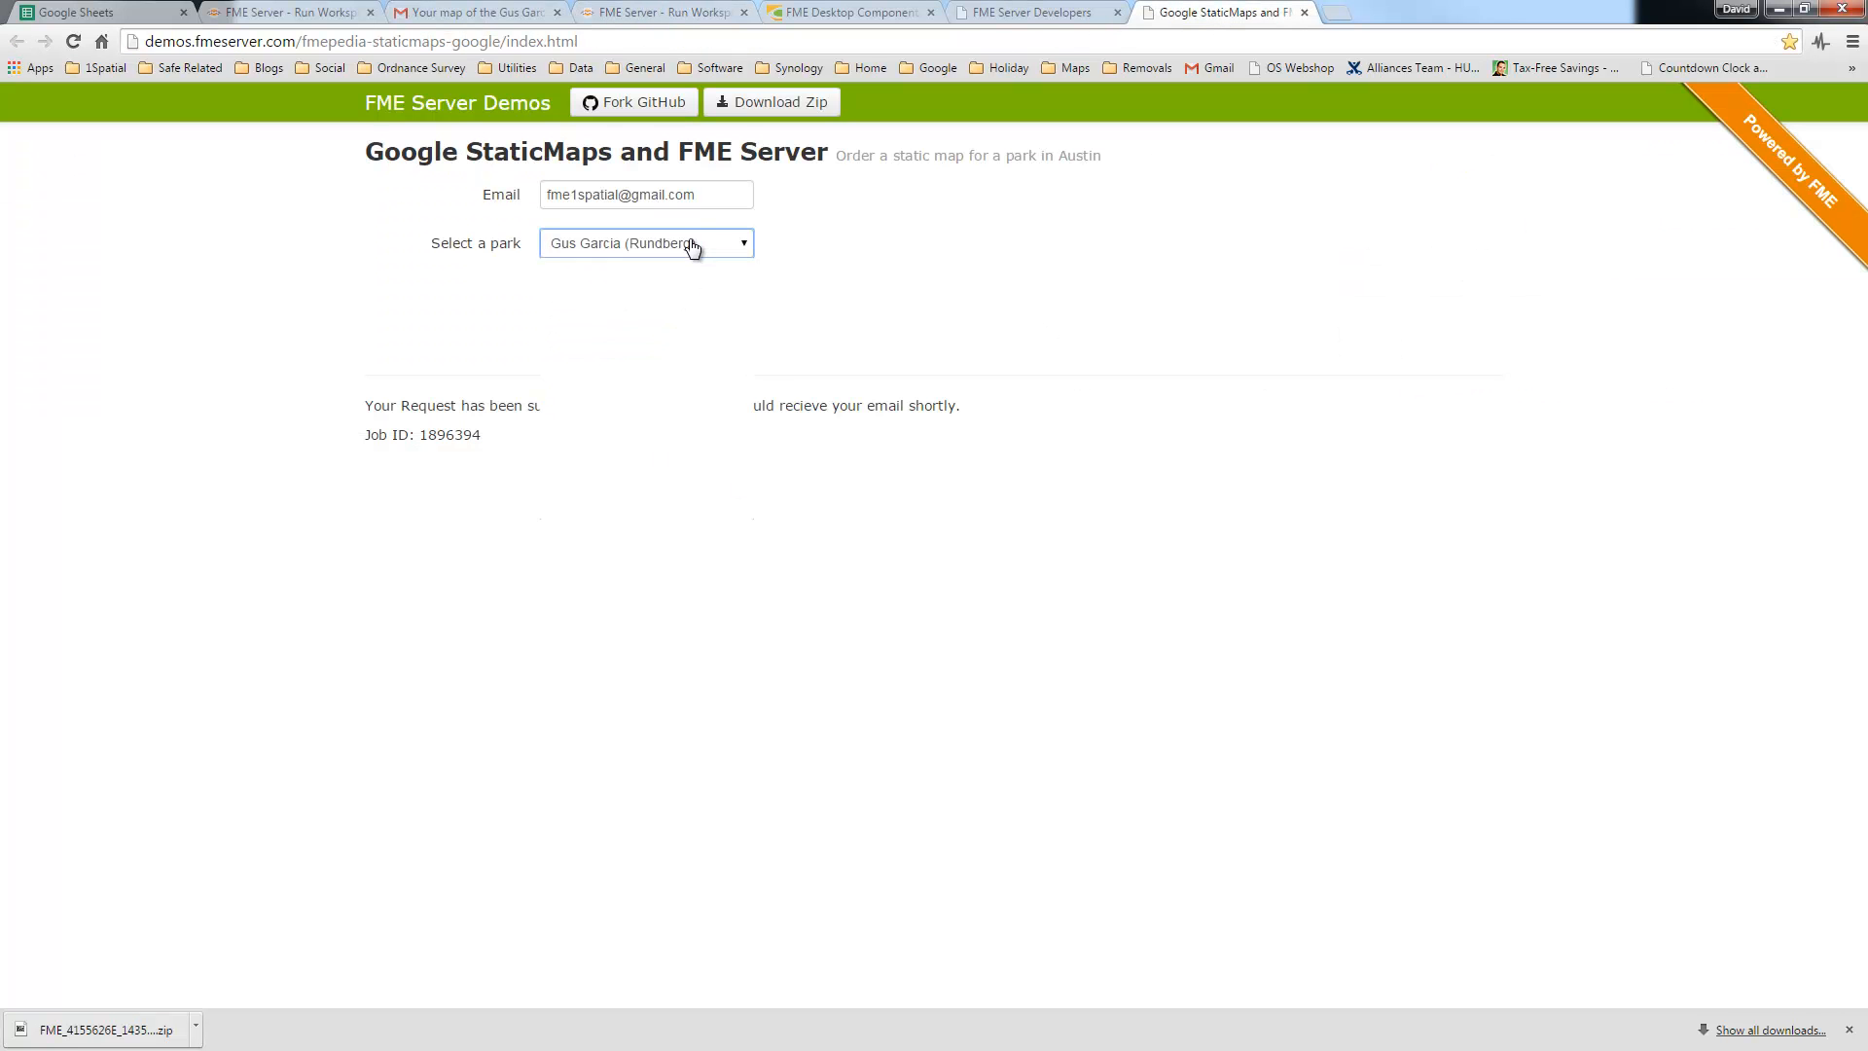
left_click(853, 330)
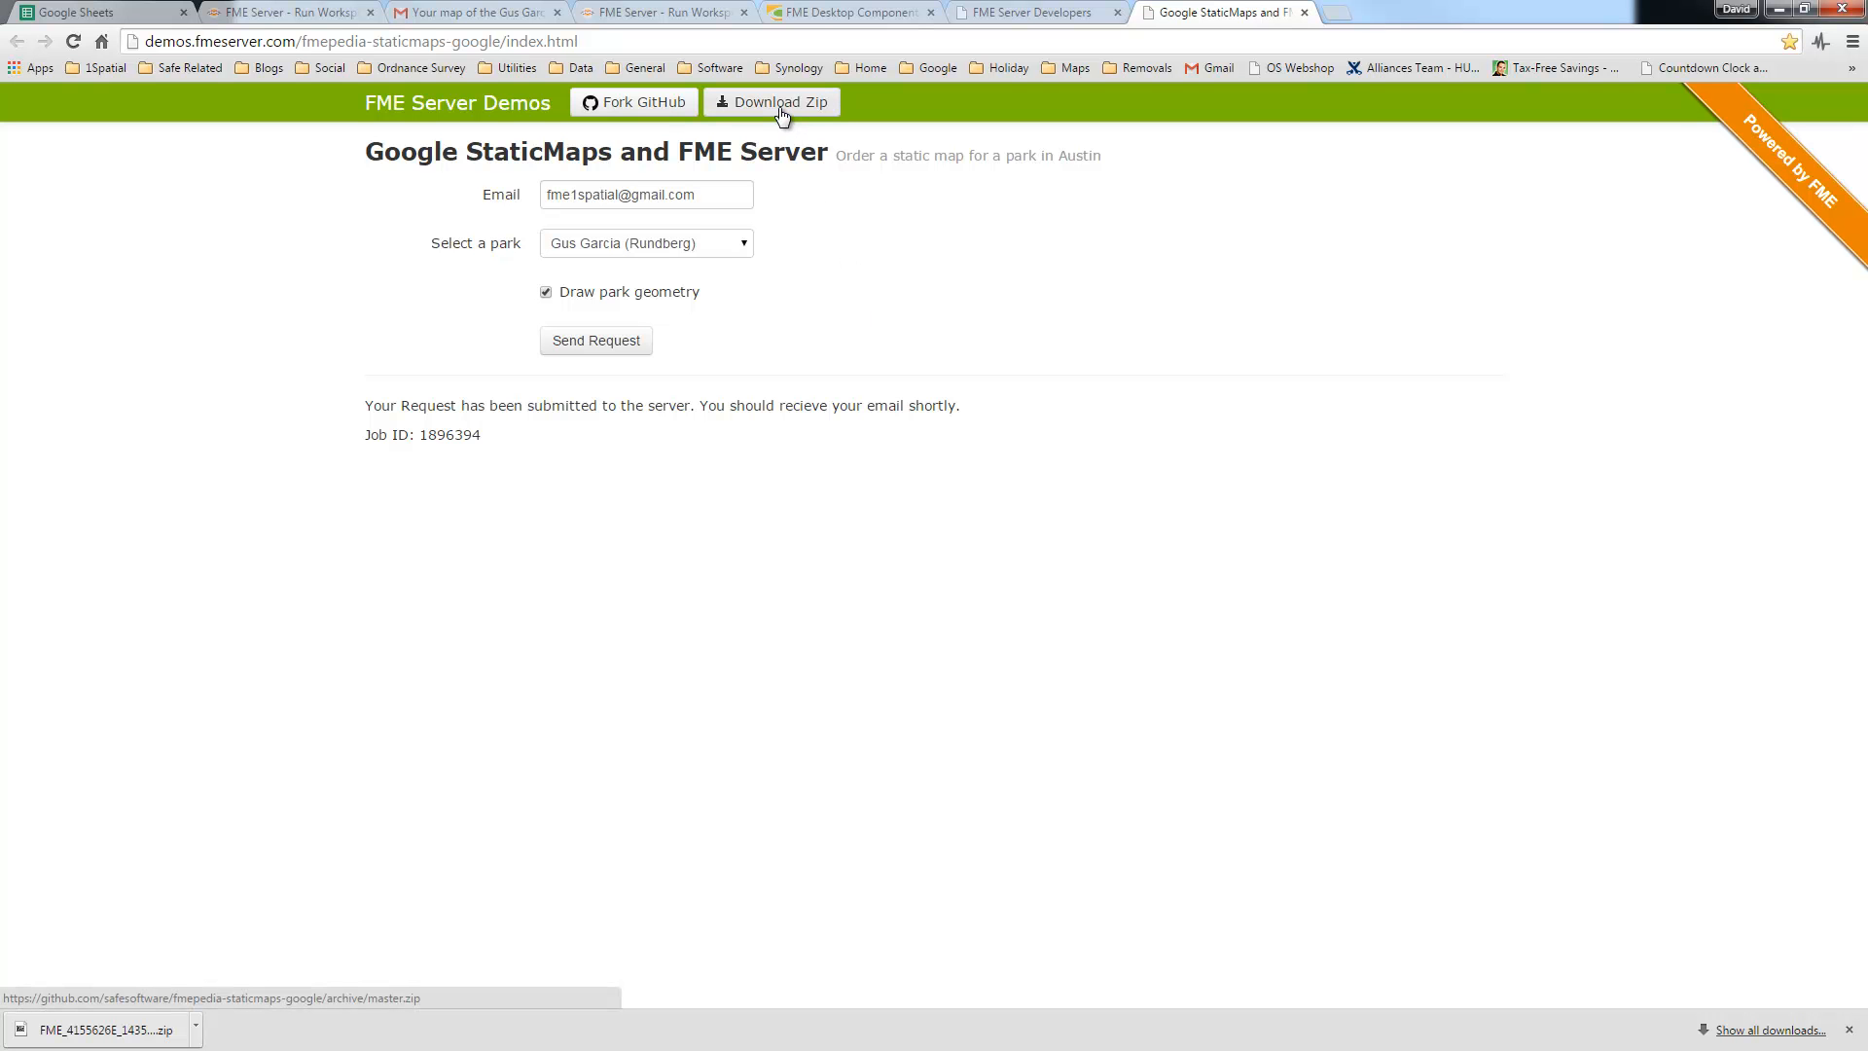
left_click(1777, 9)
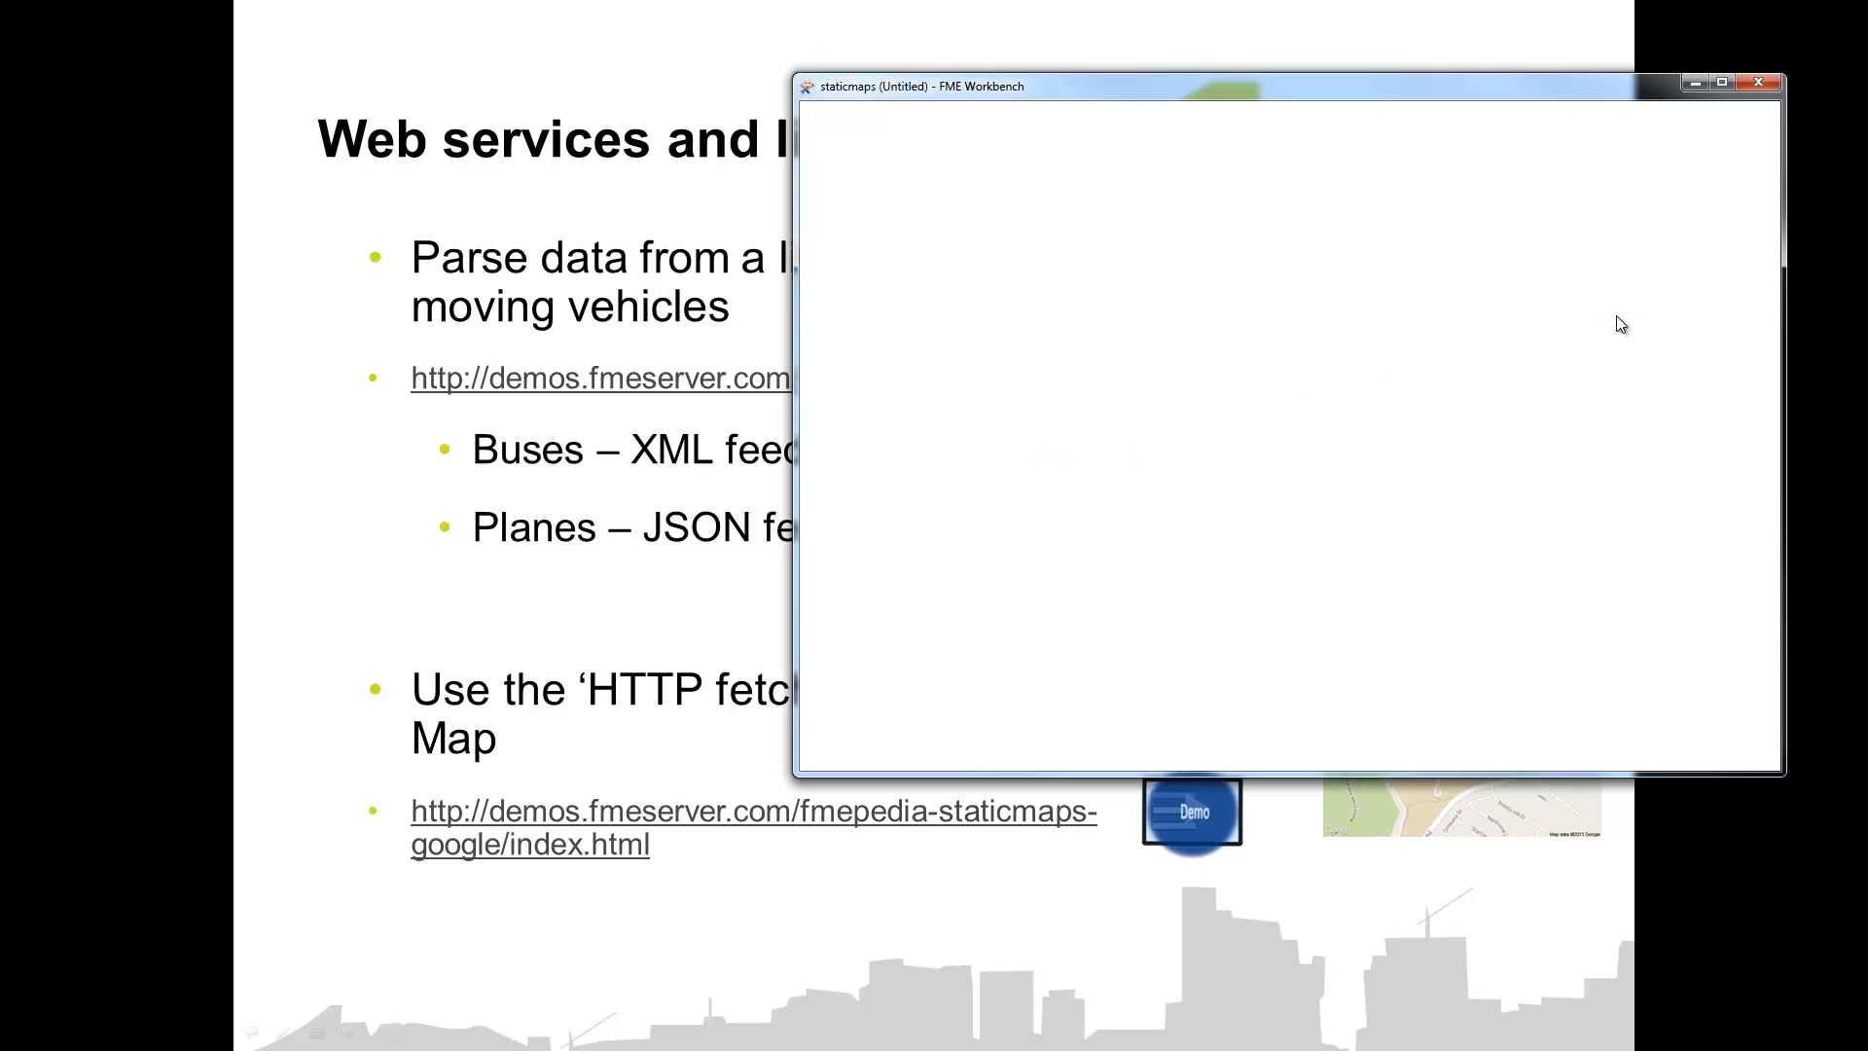
Step: Zoom in on the HTTPFetcher and check its Target URL is _StaticMapUrl in its parameters
left_click(1722, 83)
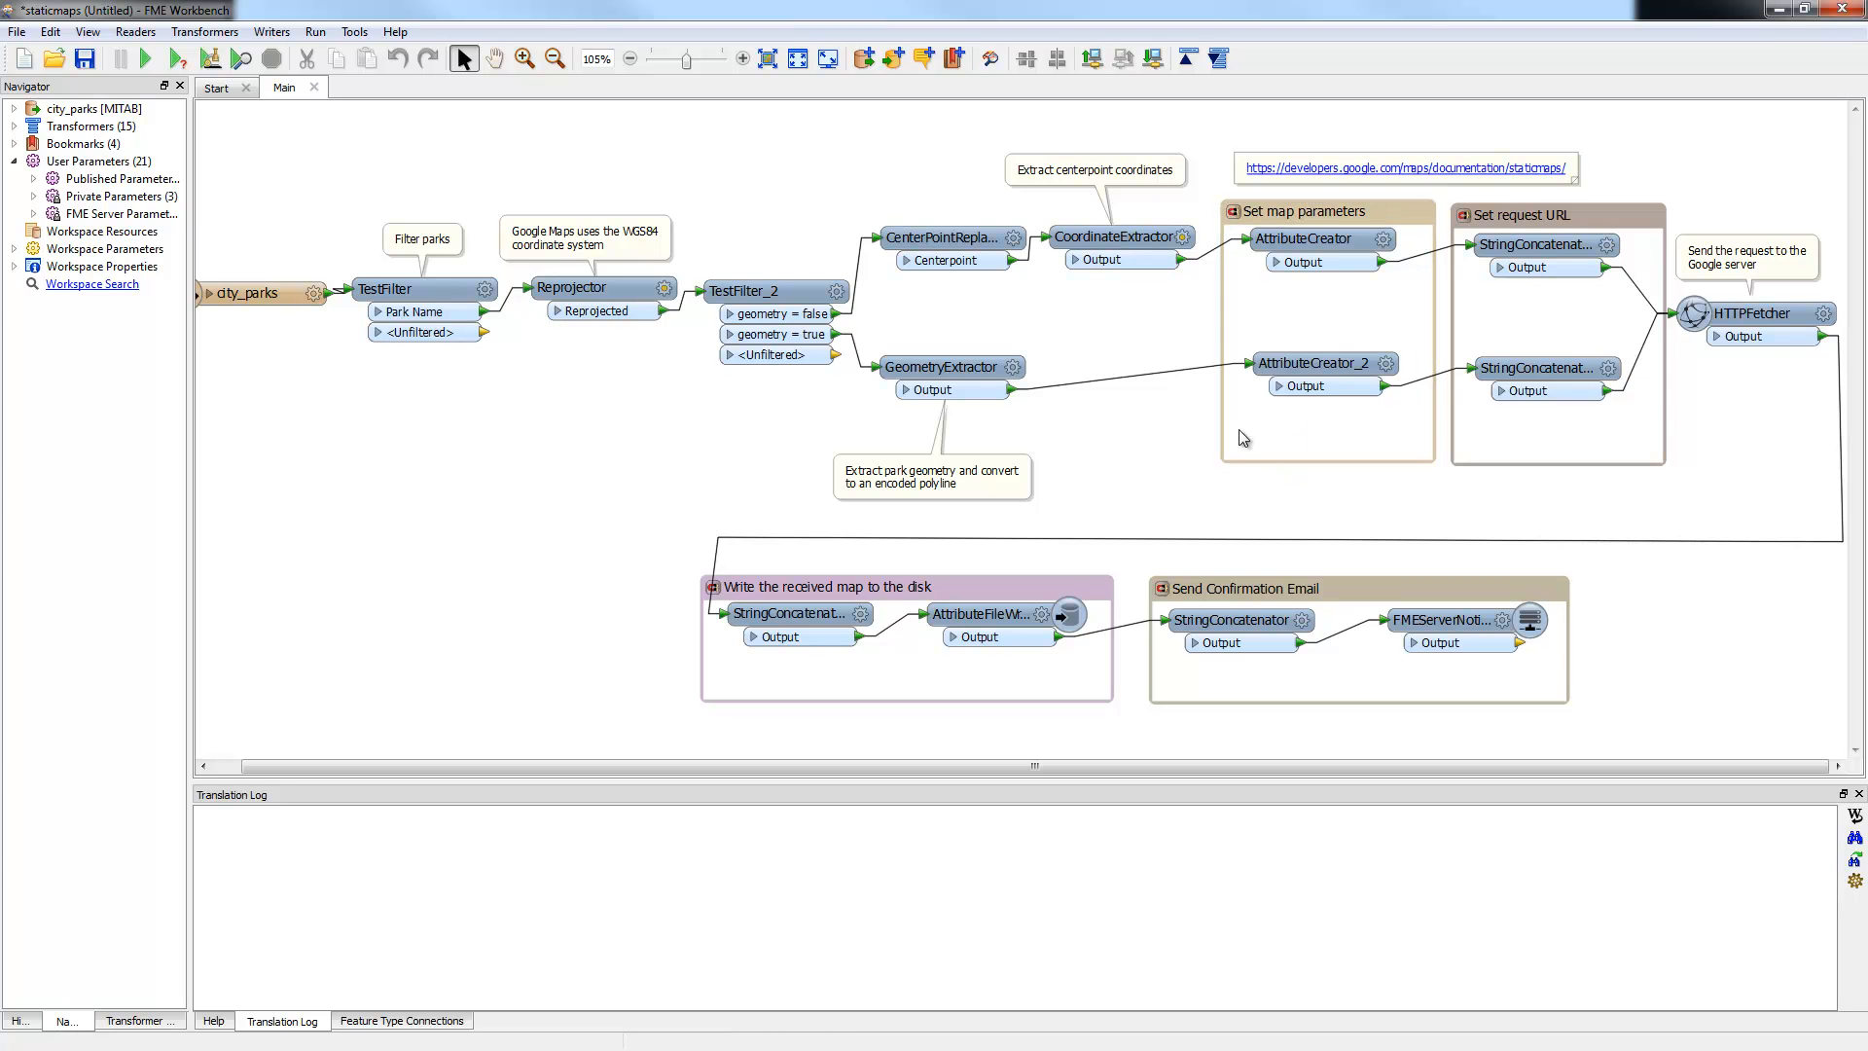
left_click(523, 59)
left_click_drag(1608, 212, 1845, 391)
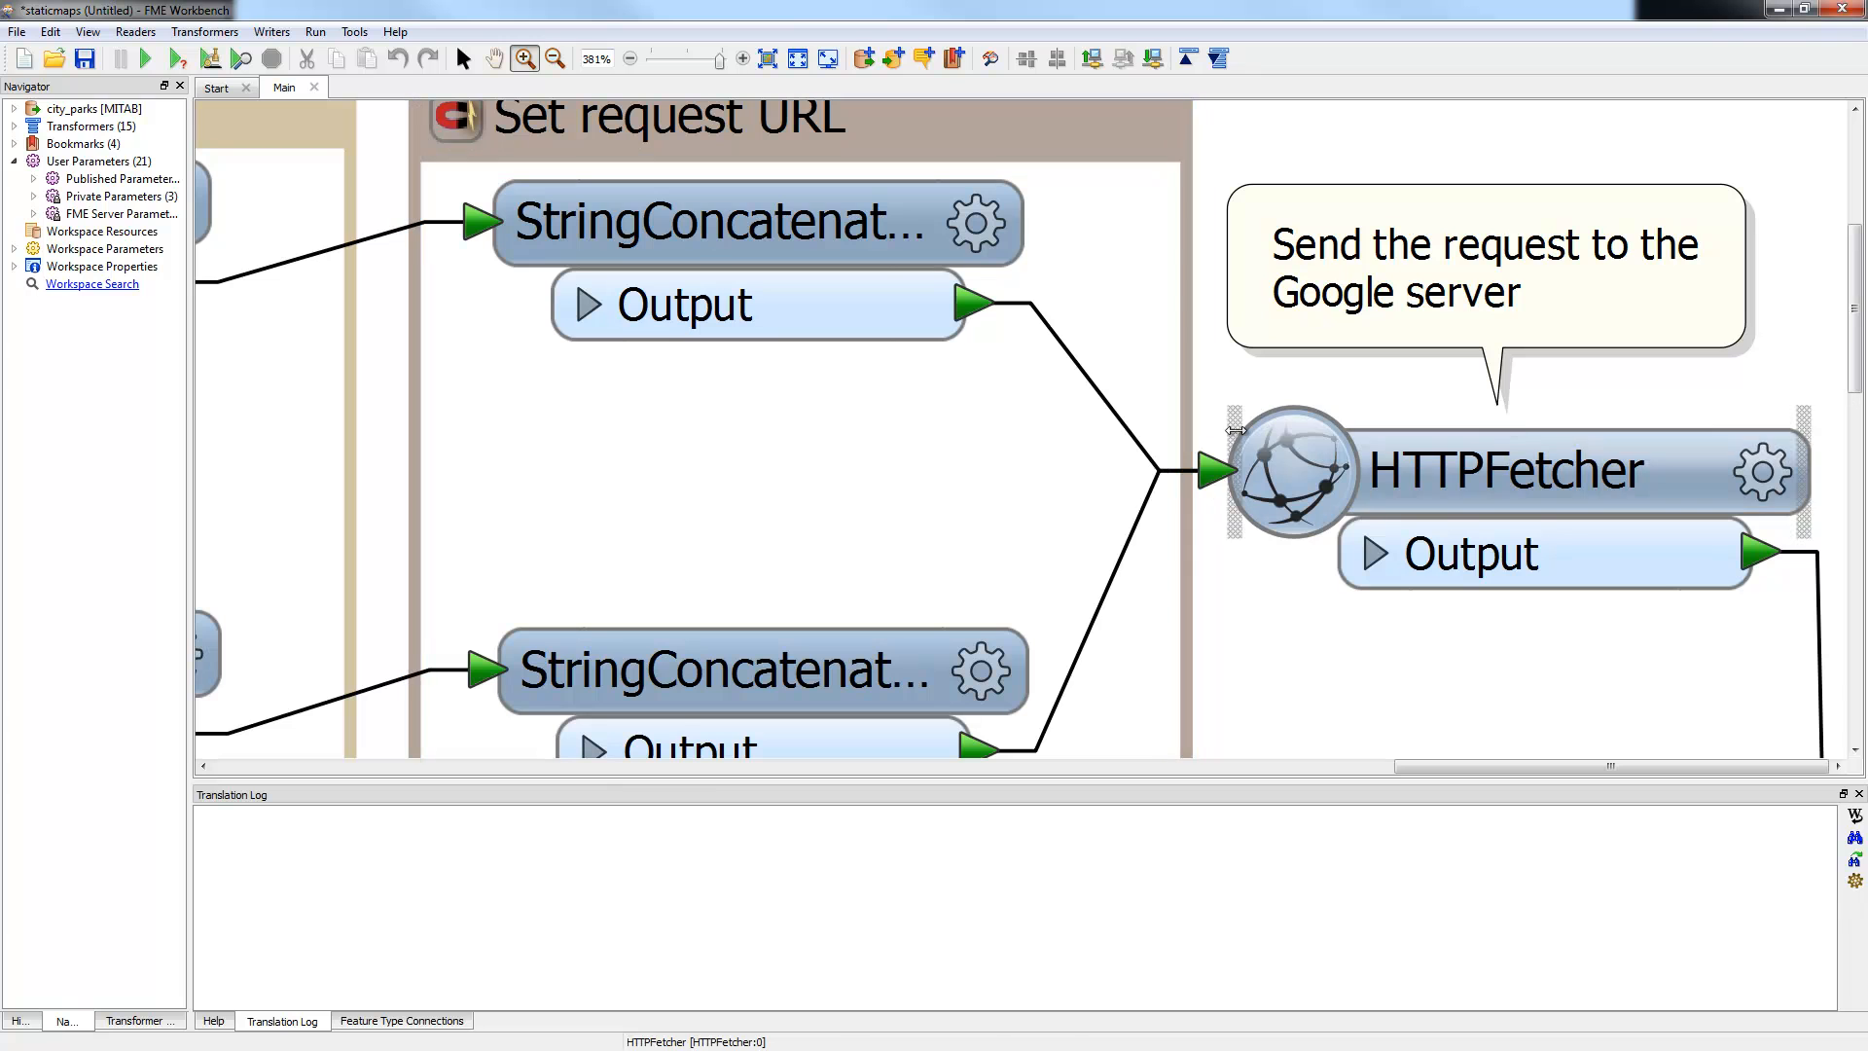
left_click(463, 60)
left_click(1592, 482)
left_click(1757, 465)
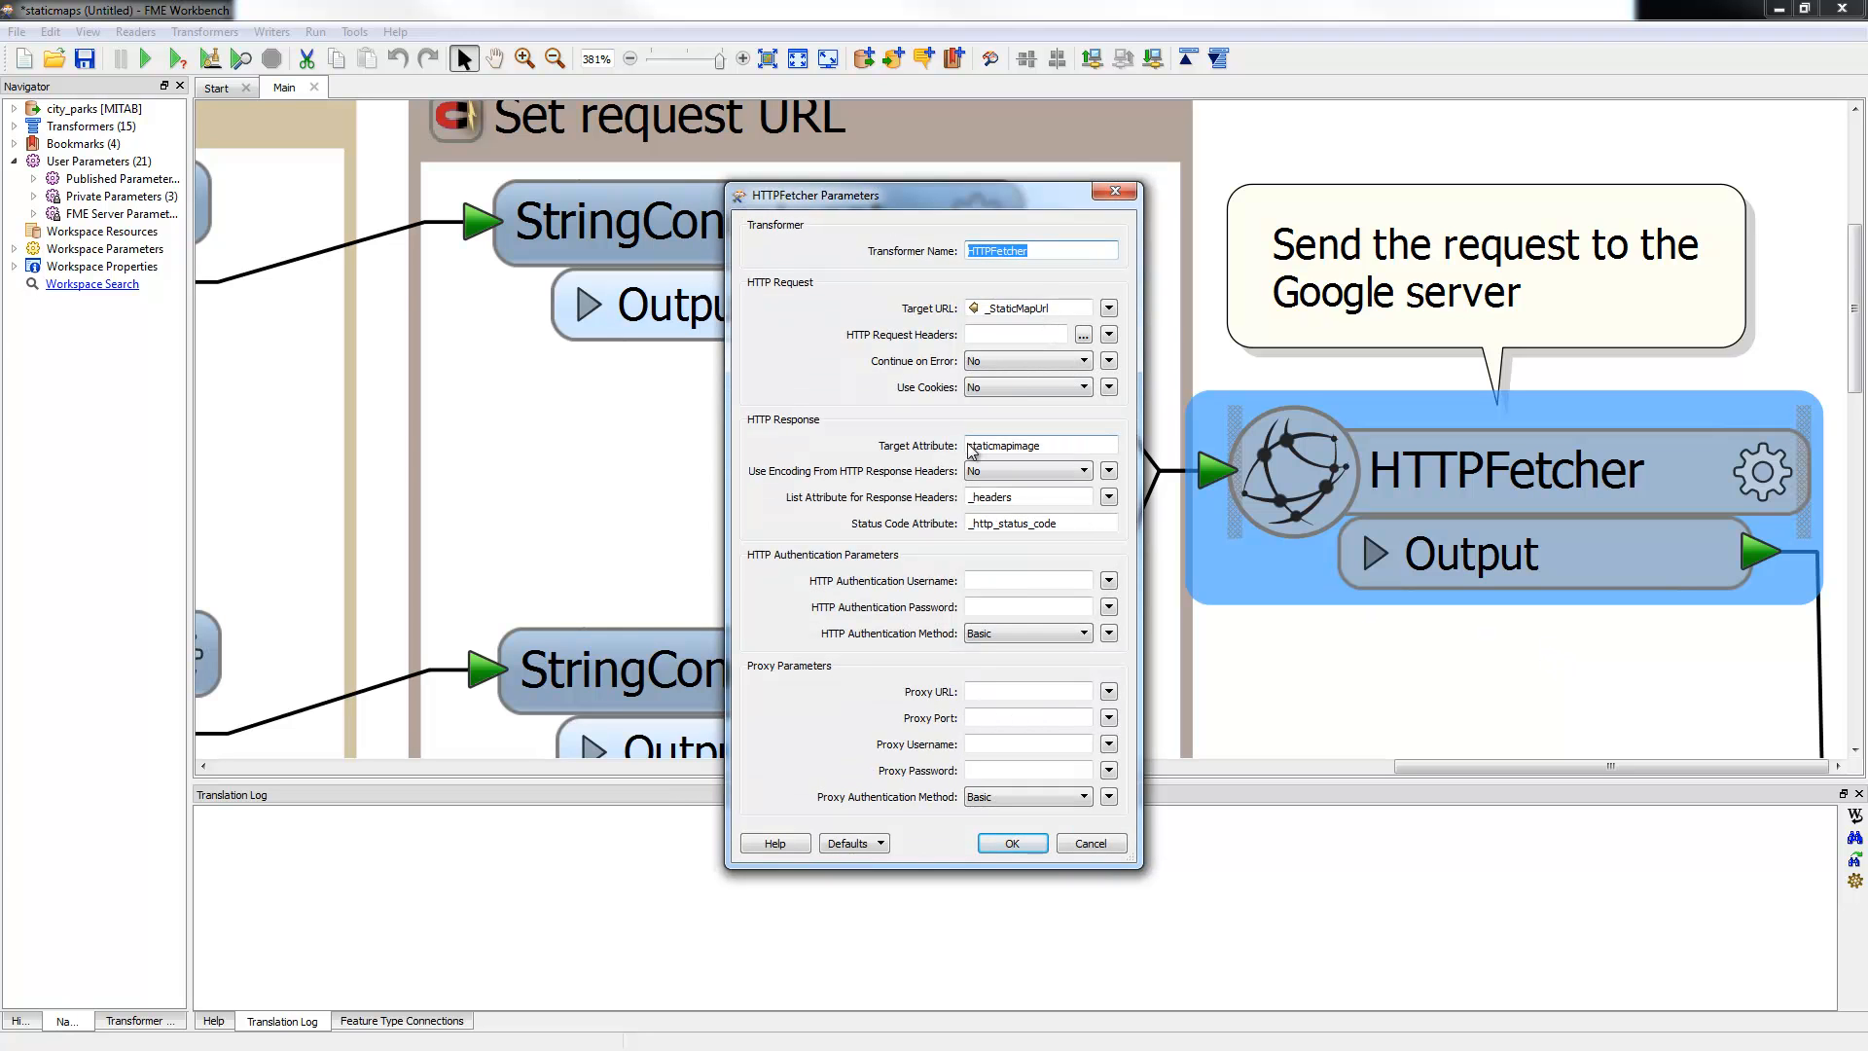
left_click(1018, 308)
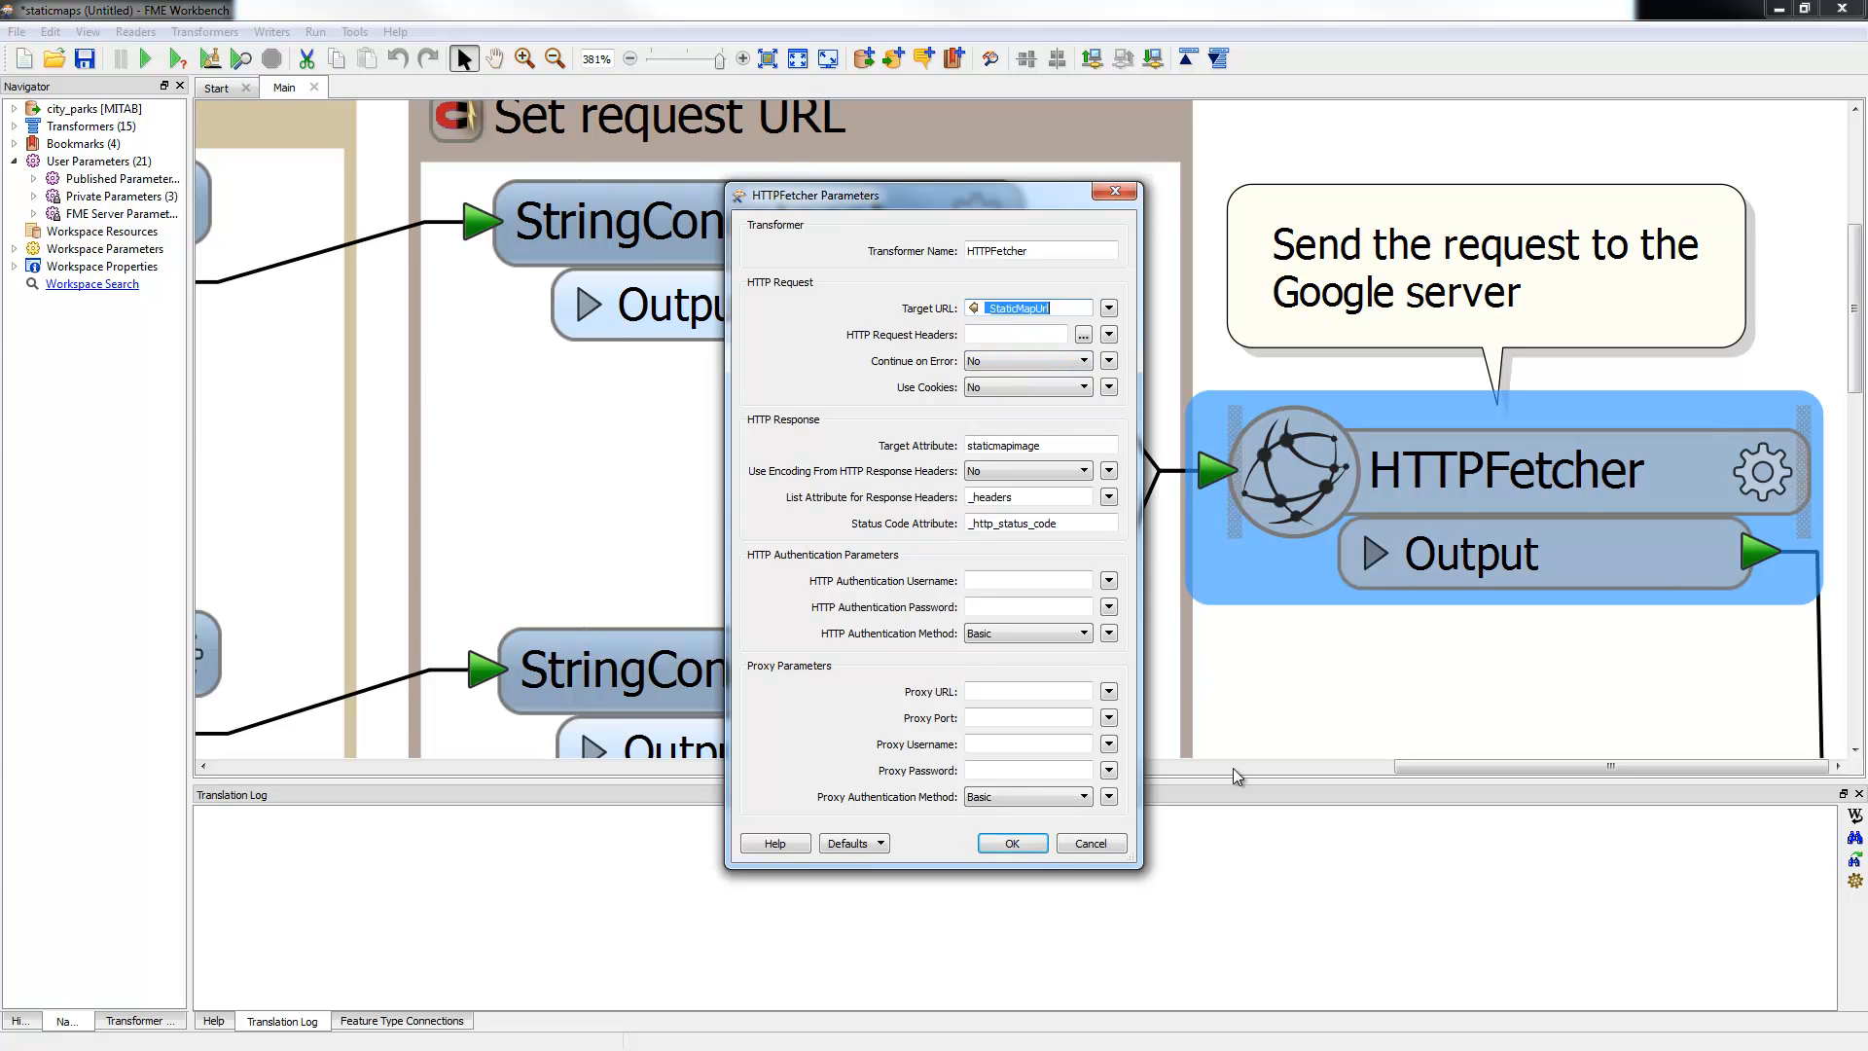
left_click(1037, 851)
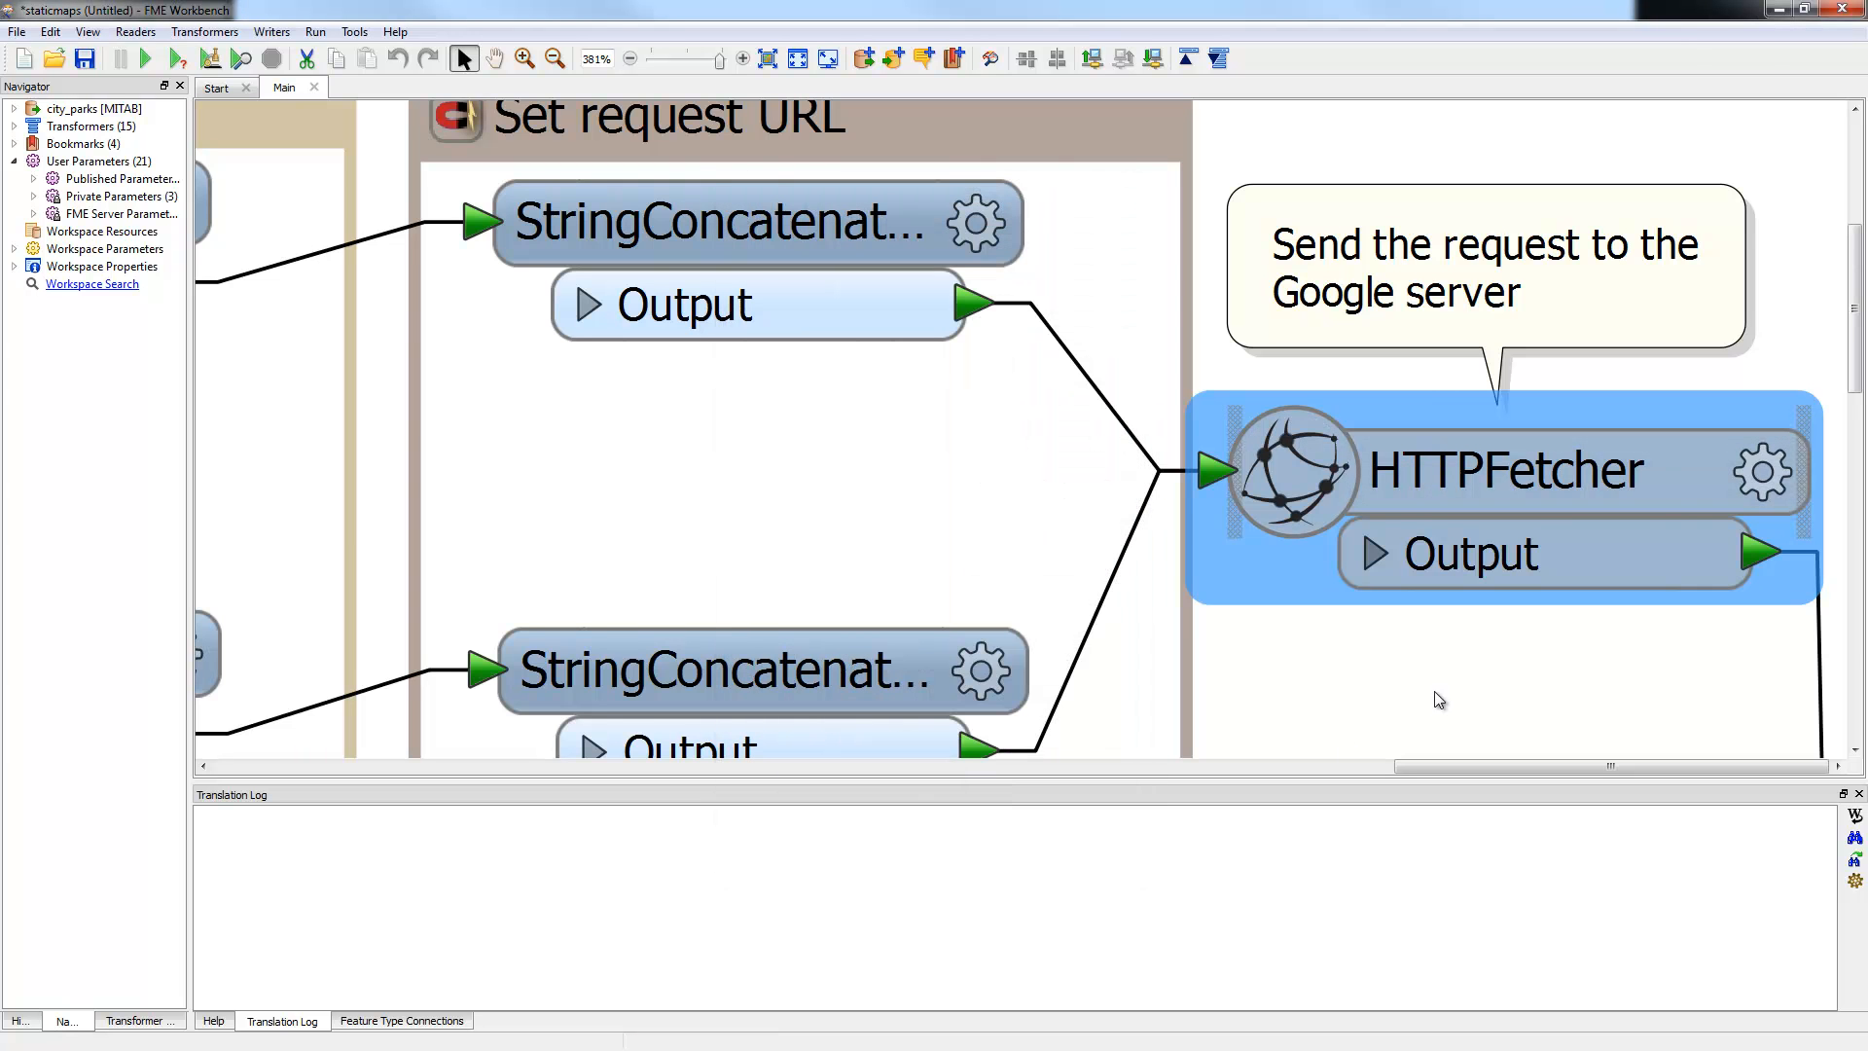
Step: Zoom back out and close the staticmaps workspace without saving changes
scroll(1434, 690, "down", 5)
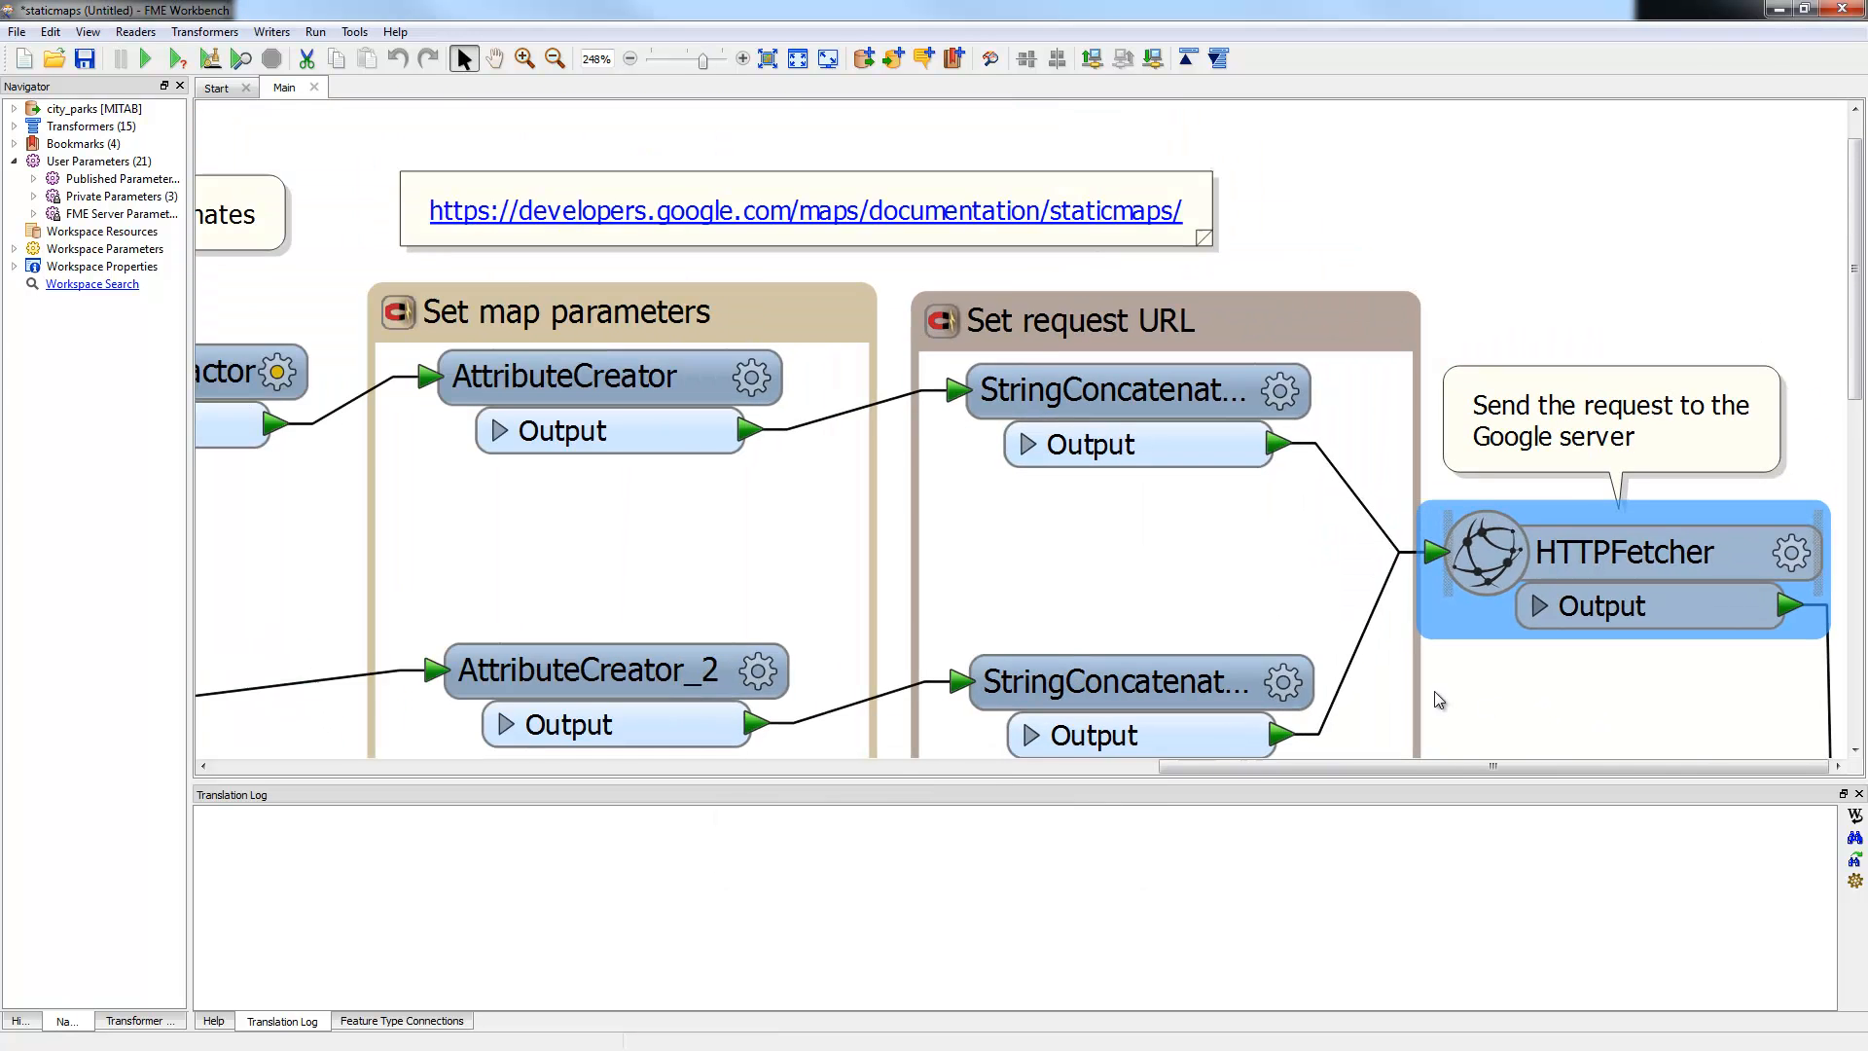
scroll(1434, 691, "down", 1)
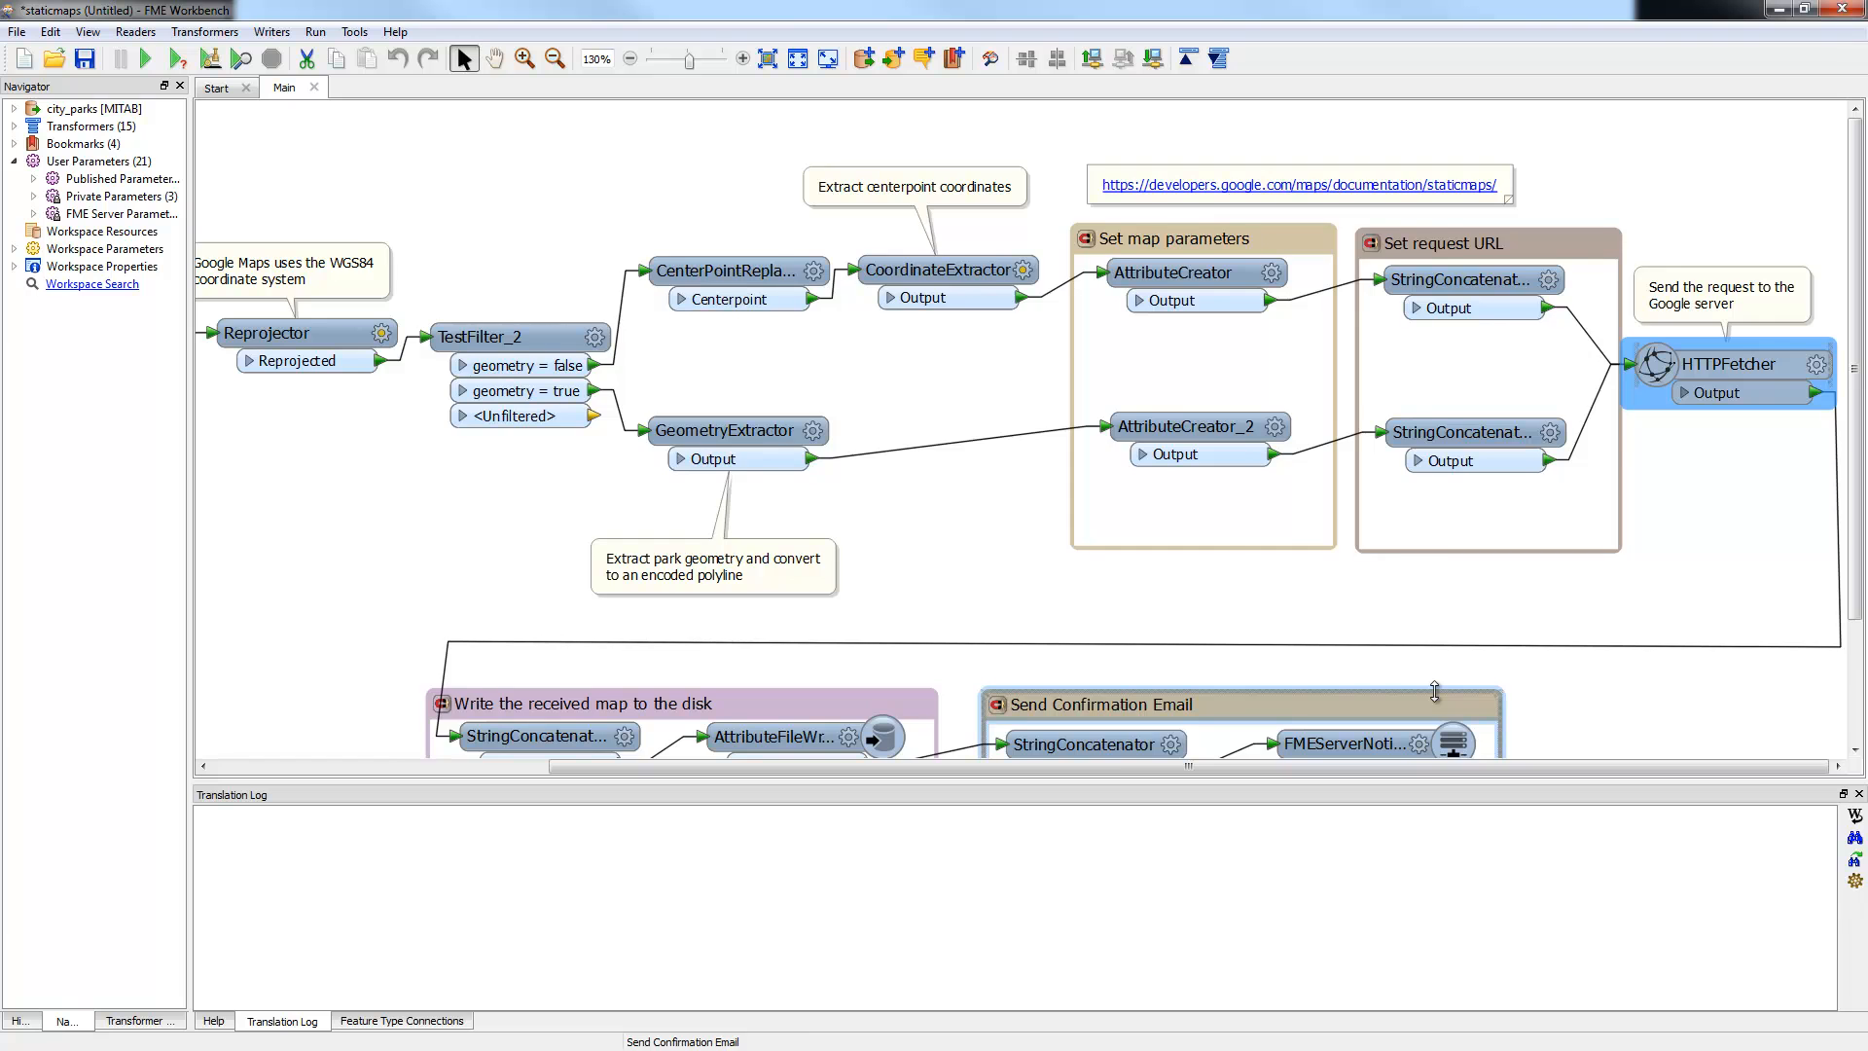
scroll(1435, 691, "down", 1)
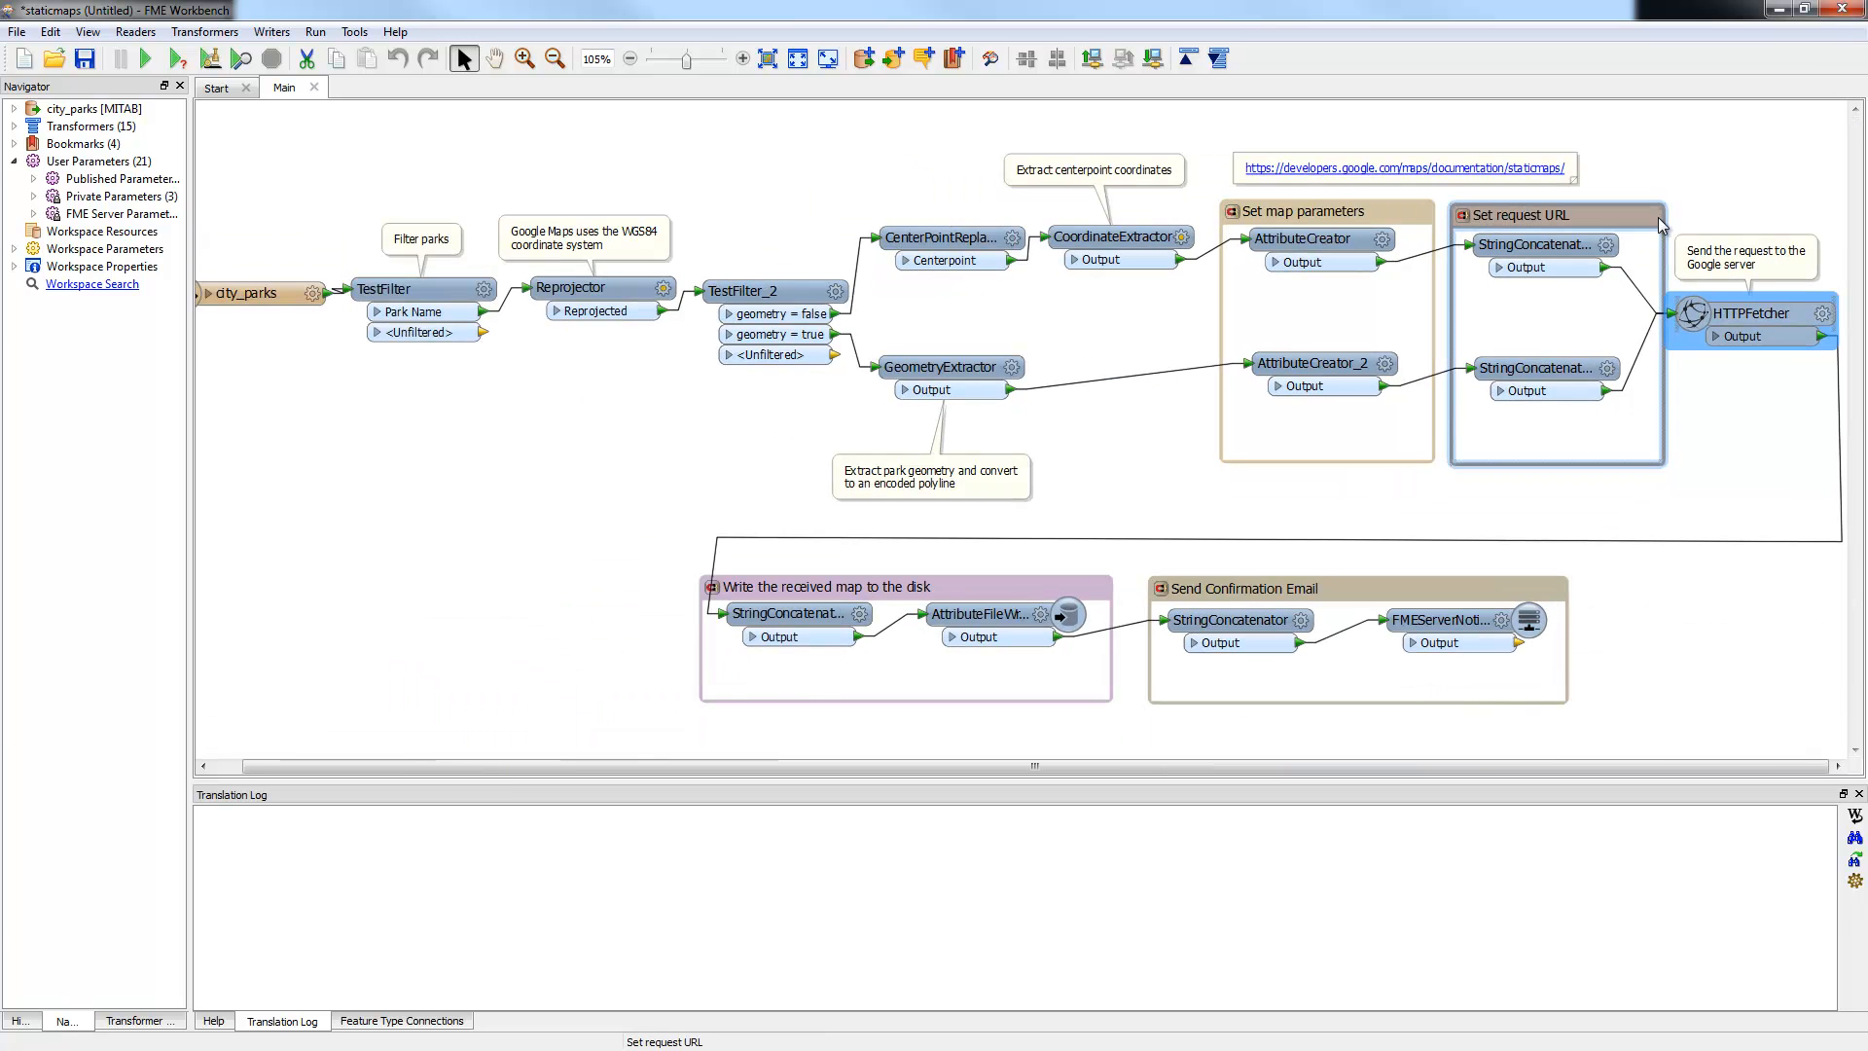
left_click(1842, 10)
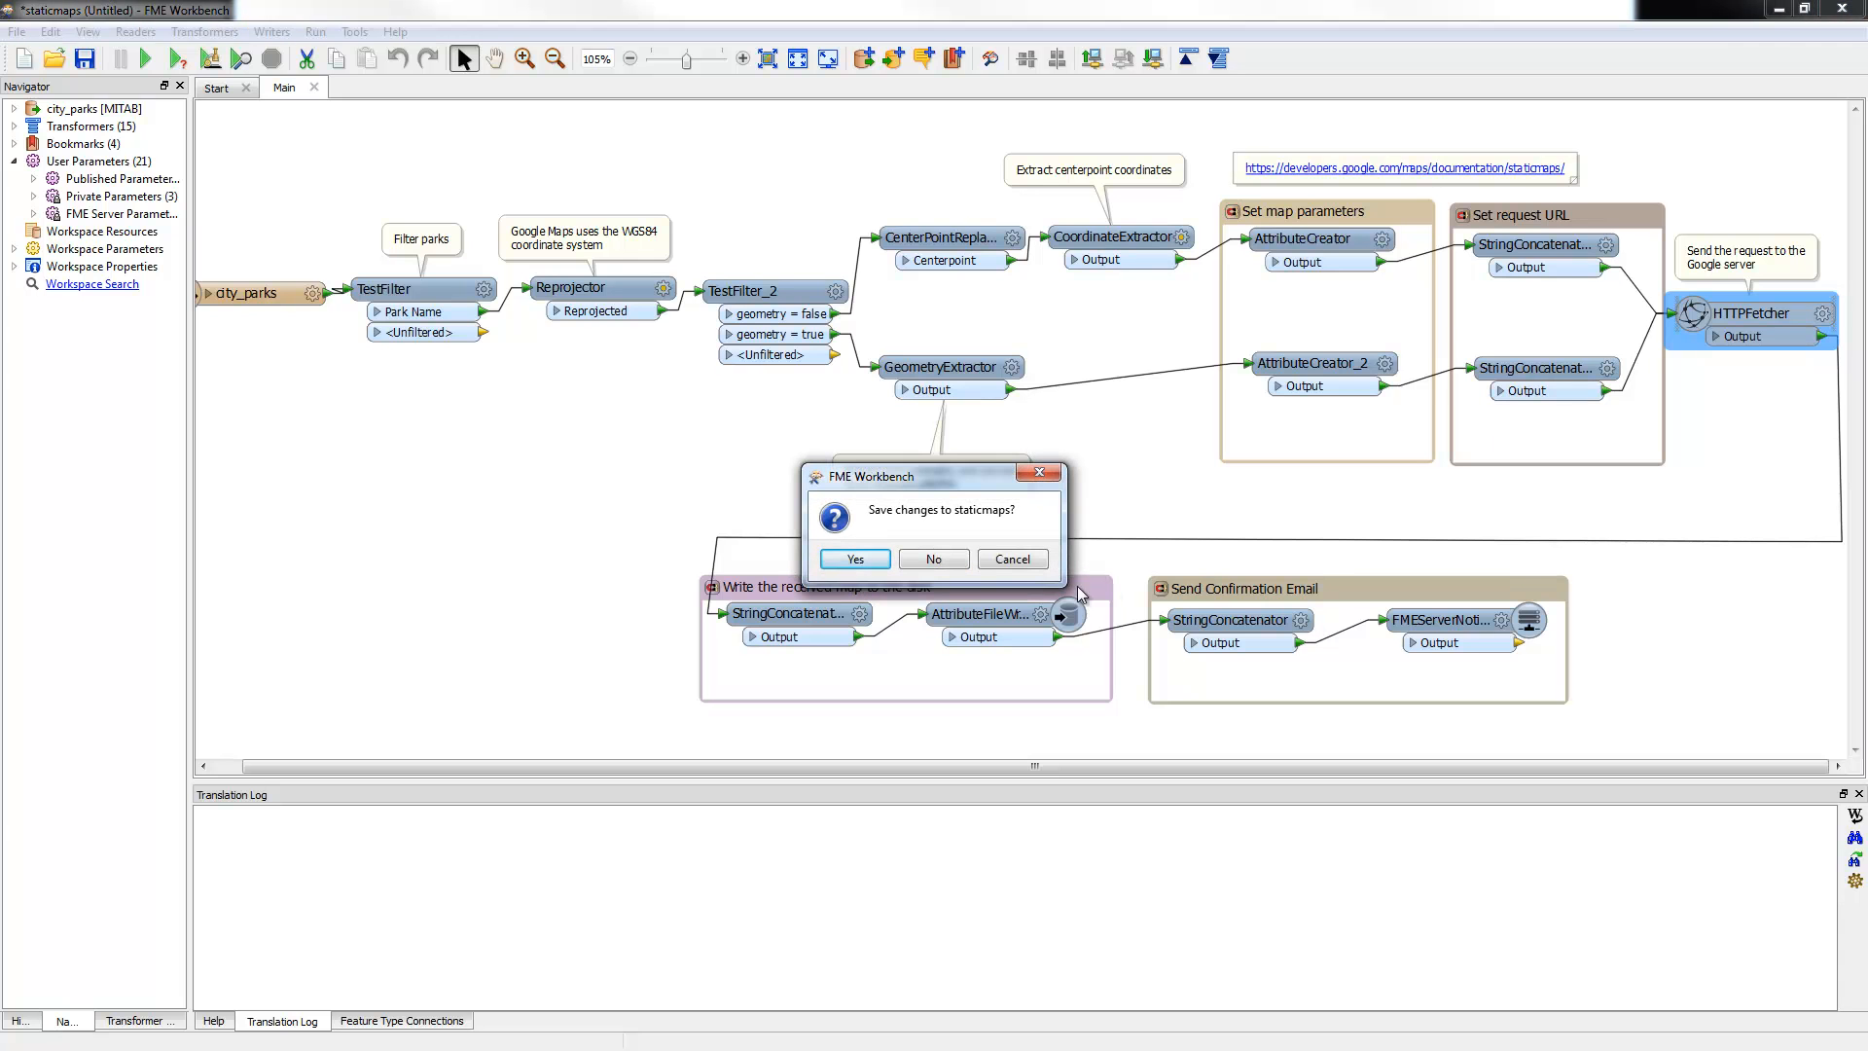
left_click(973, 560)
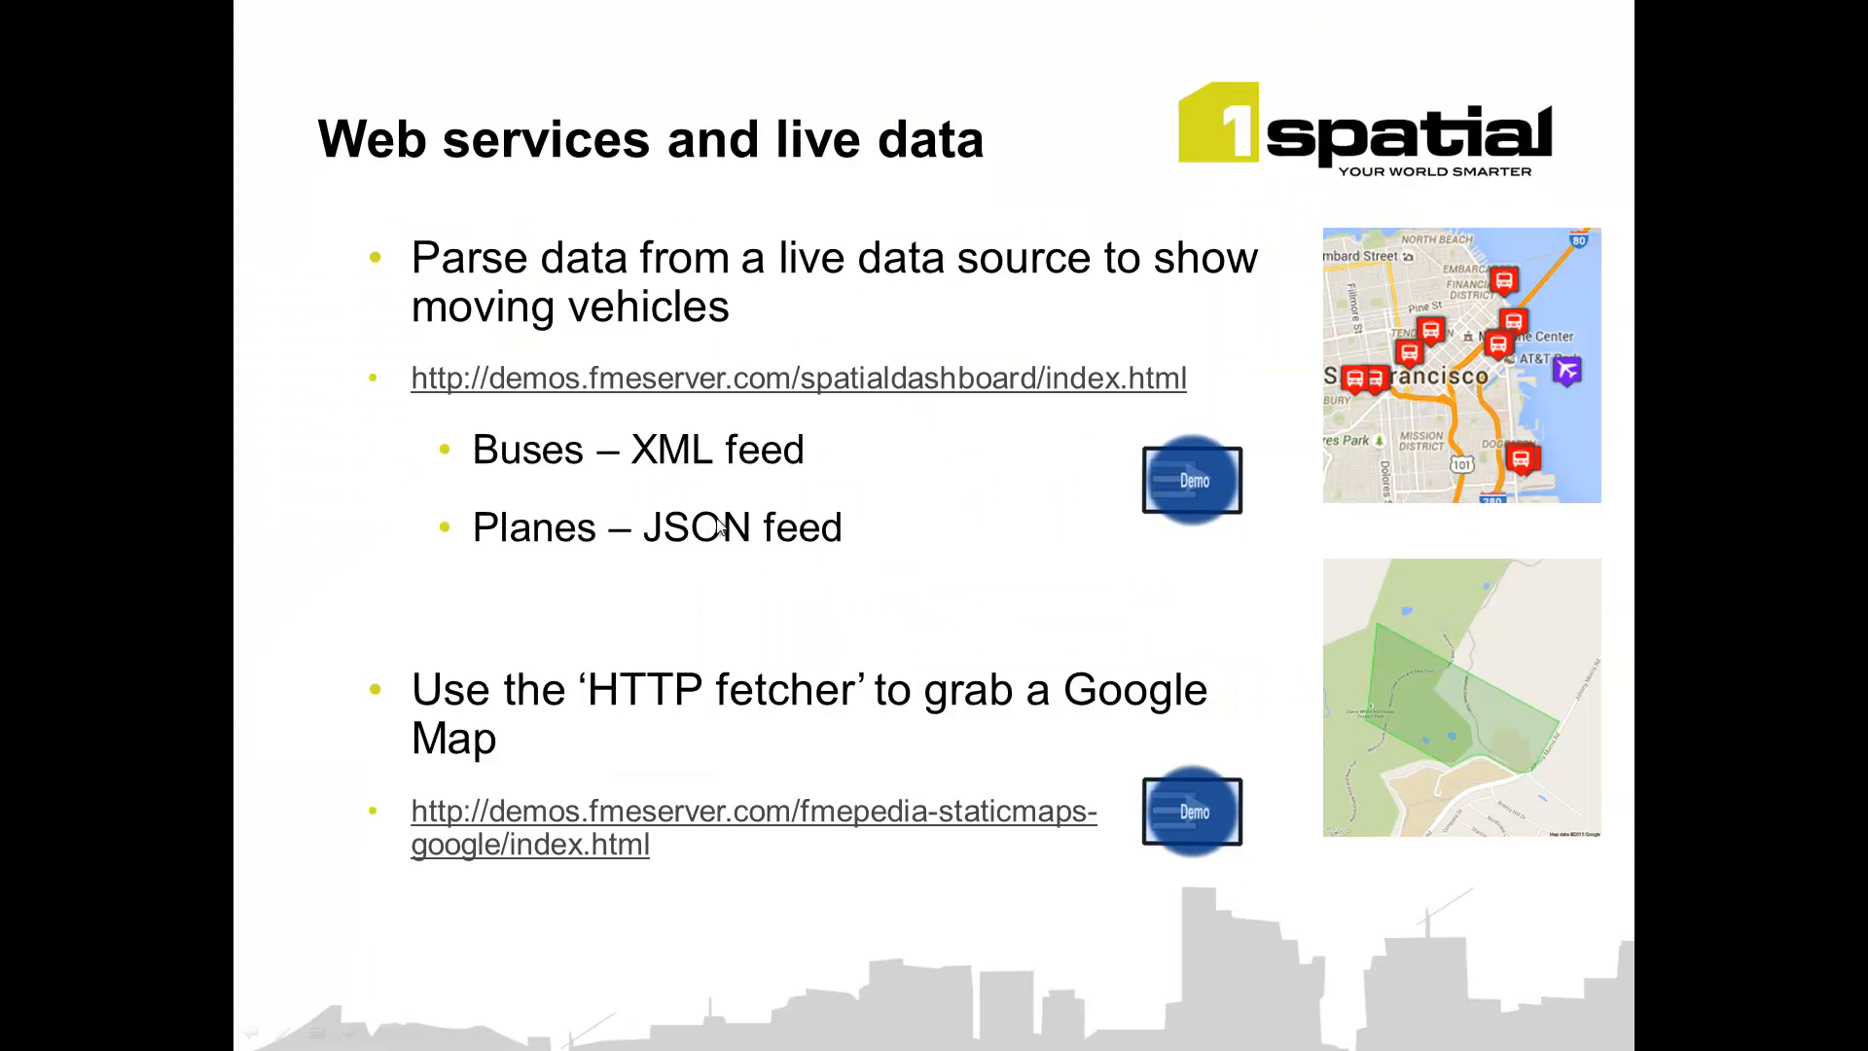
Step: Advance the slideshow to the 'KML Network Link file' slide
left_click(736, 540)
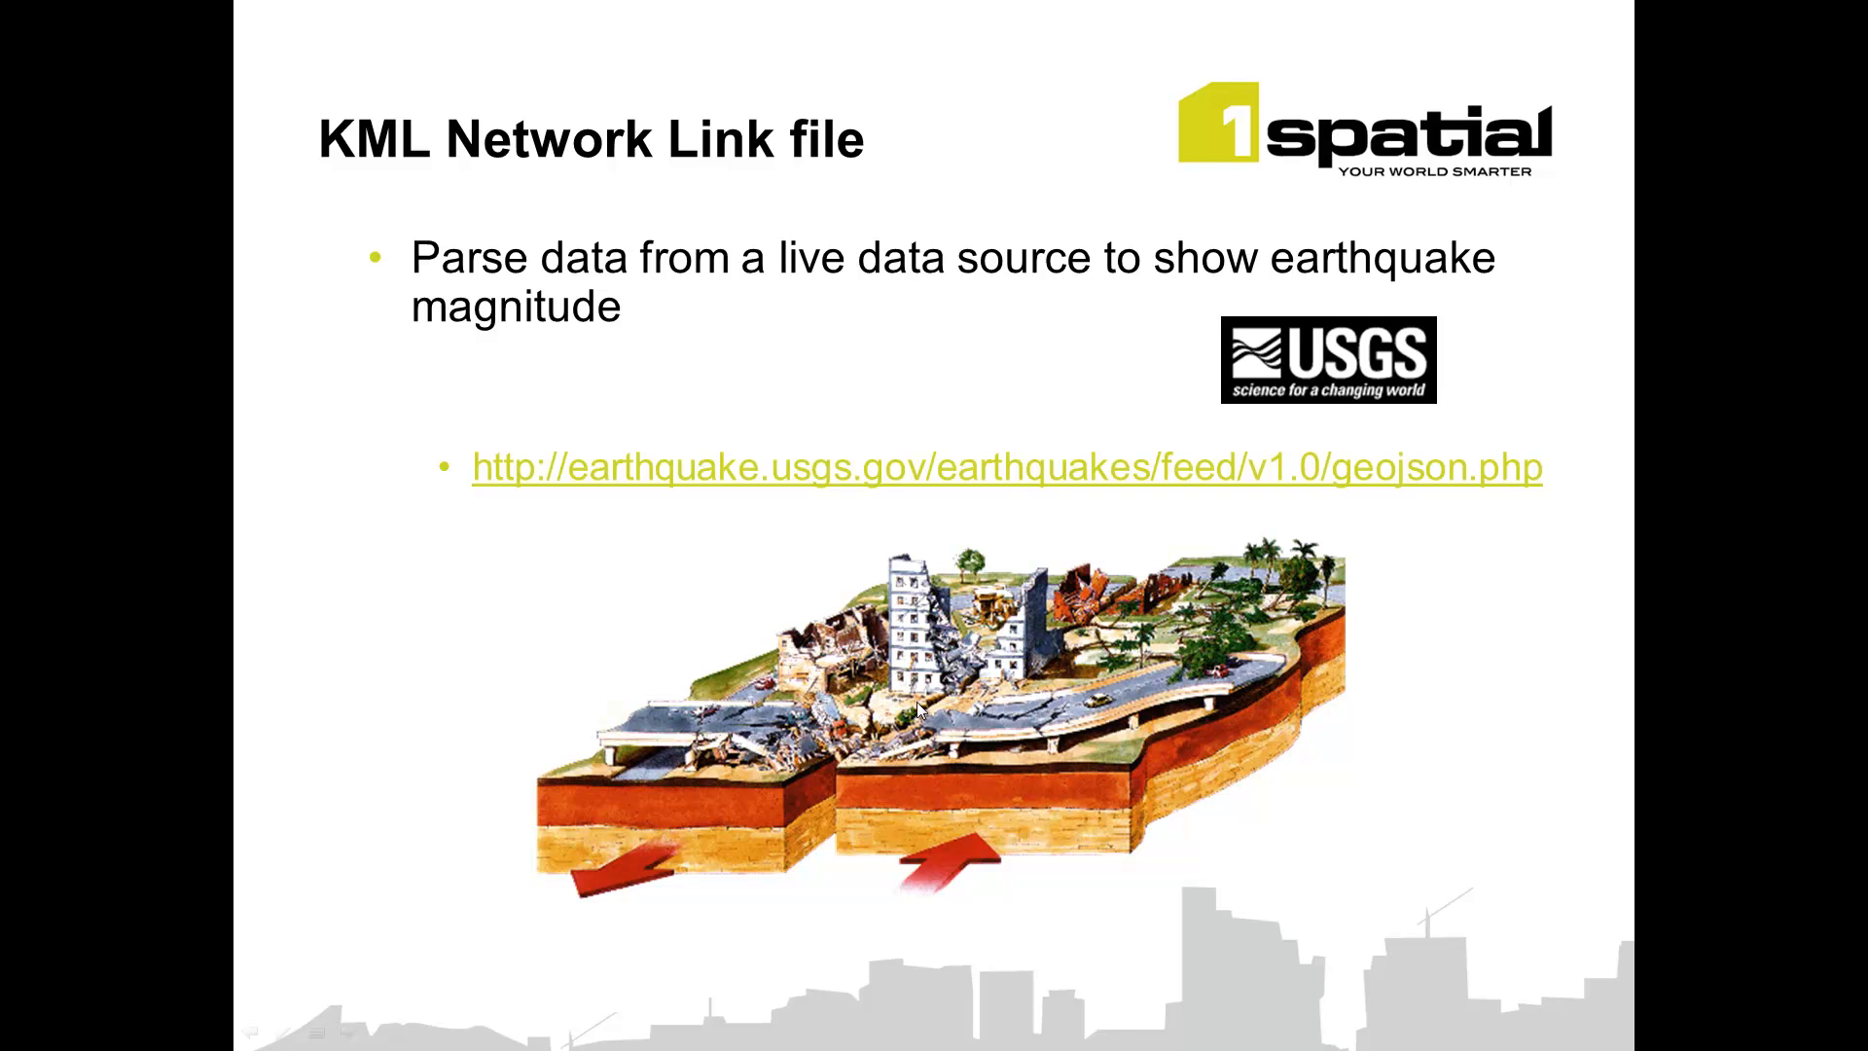
Step: Follow the slide's USGS link and open the Past 30 Days 'M2.5+ Earthquakes' GeoJSON feed
left_click(805, 489)
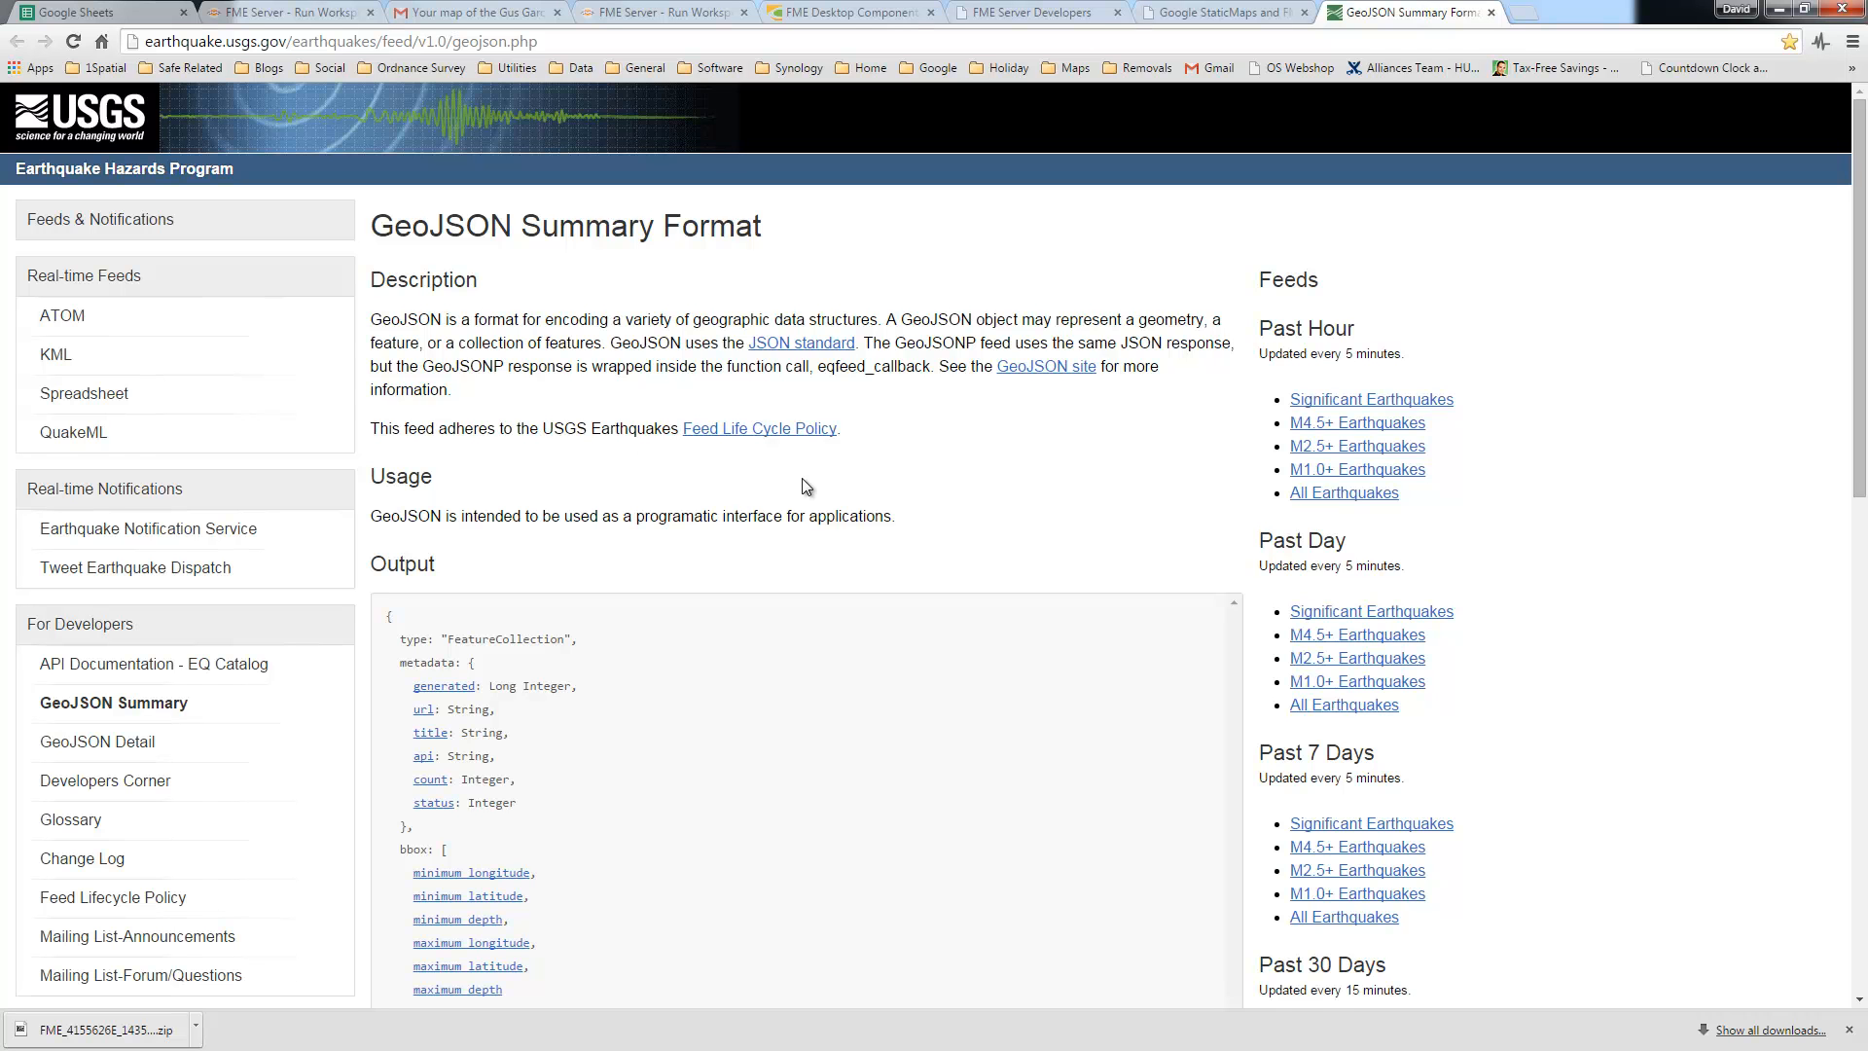
scroll(1586, 775, "down", 3)
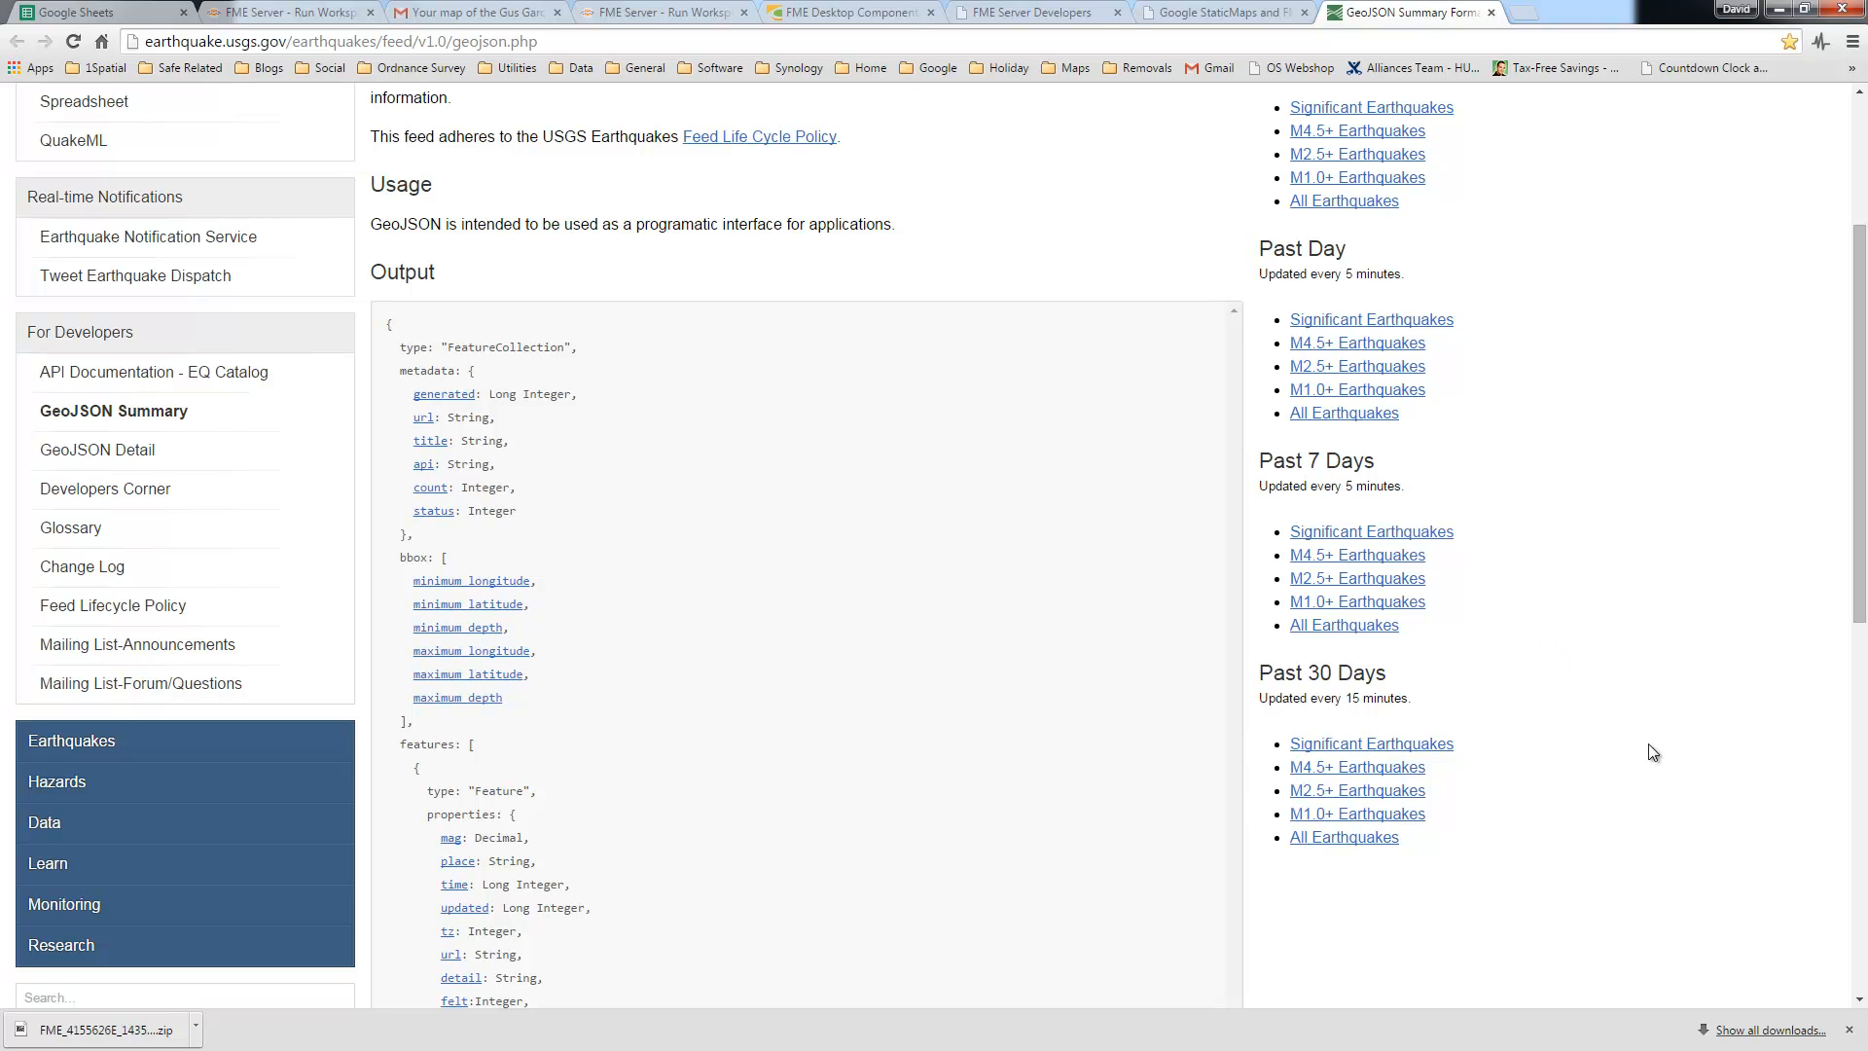
left_click(1359, 796)
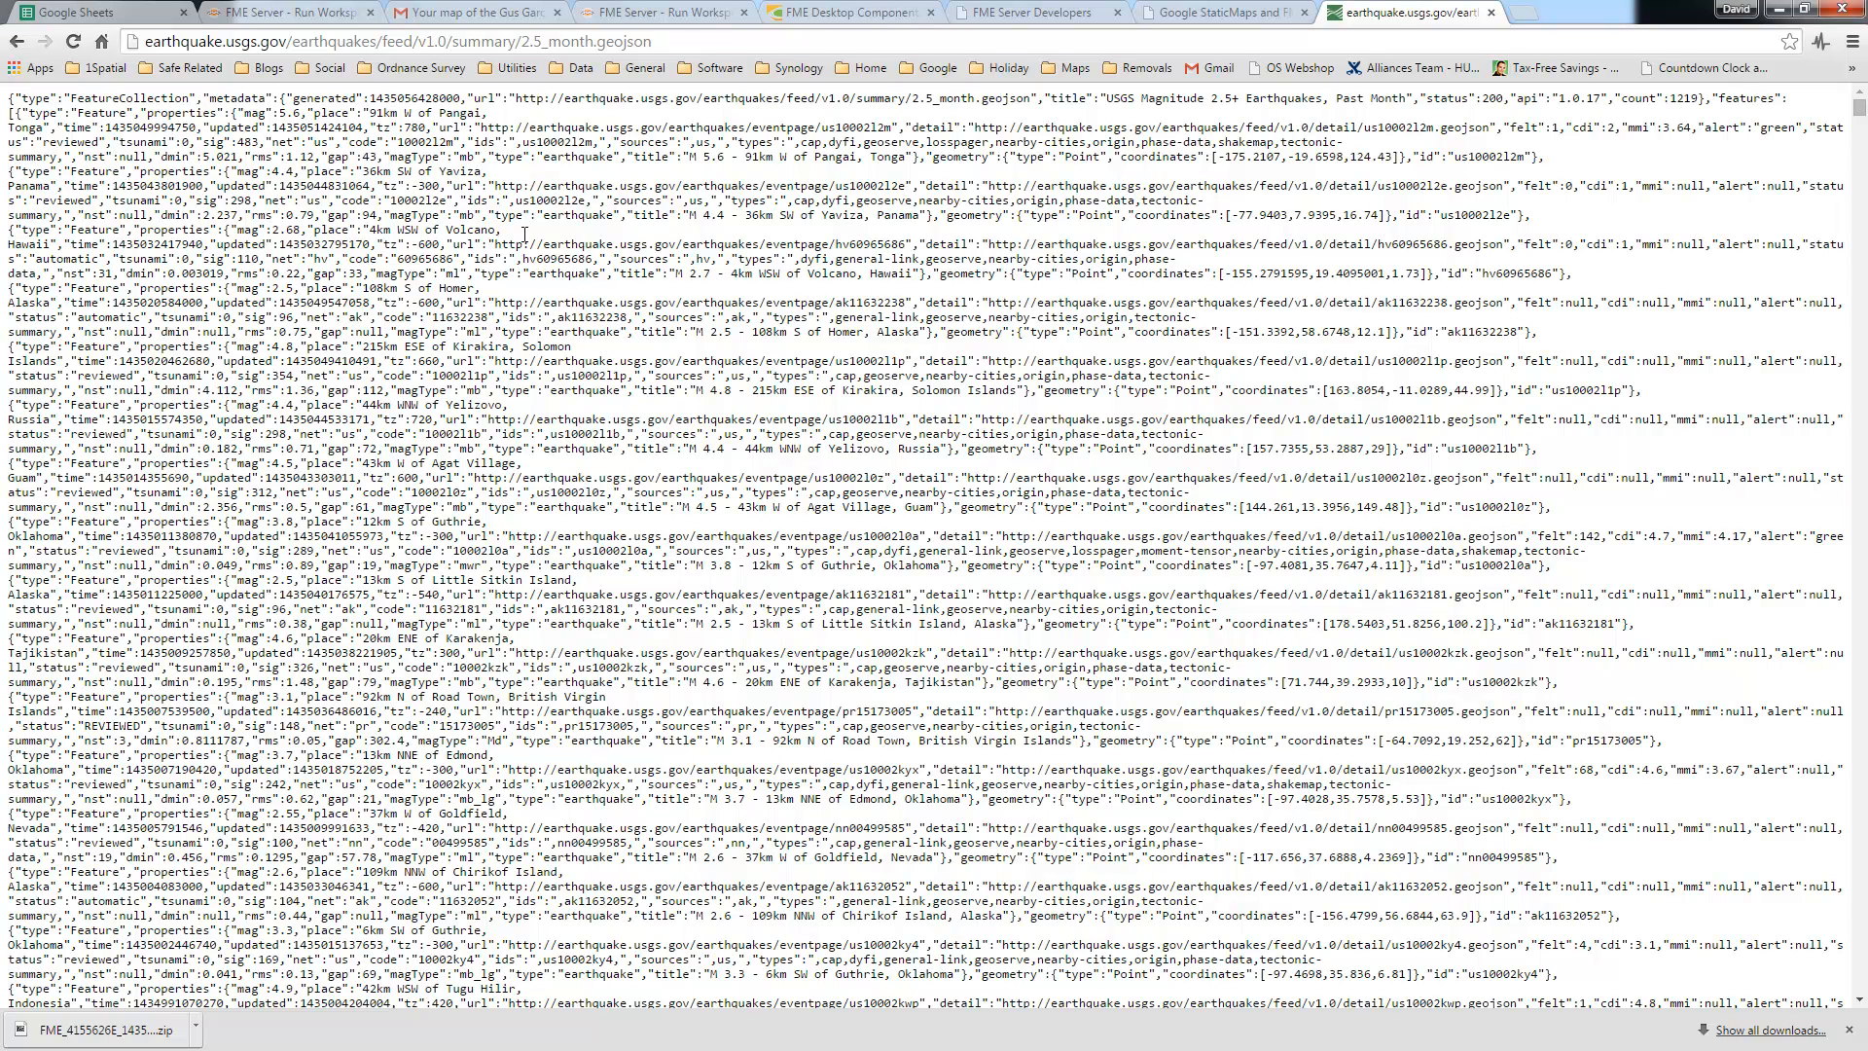
Step: Enlarge the feed to 150%, highlight the first earthquake feature's JSON, then reset the zoom
left_click(663, 42)
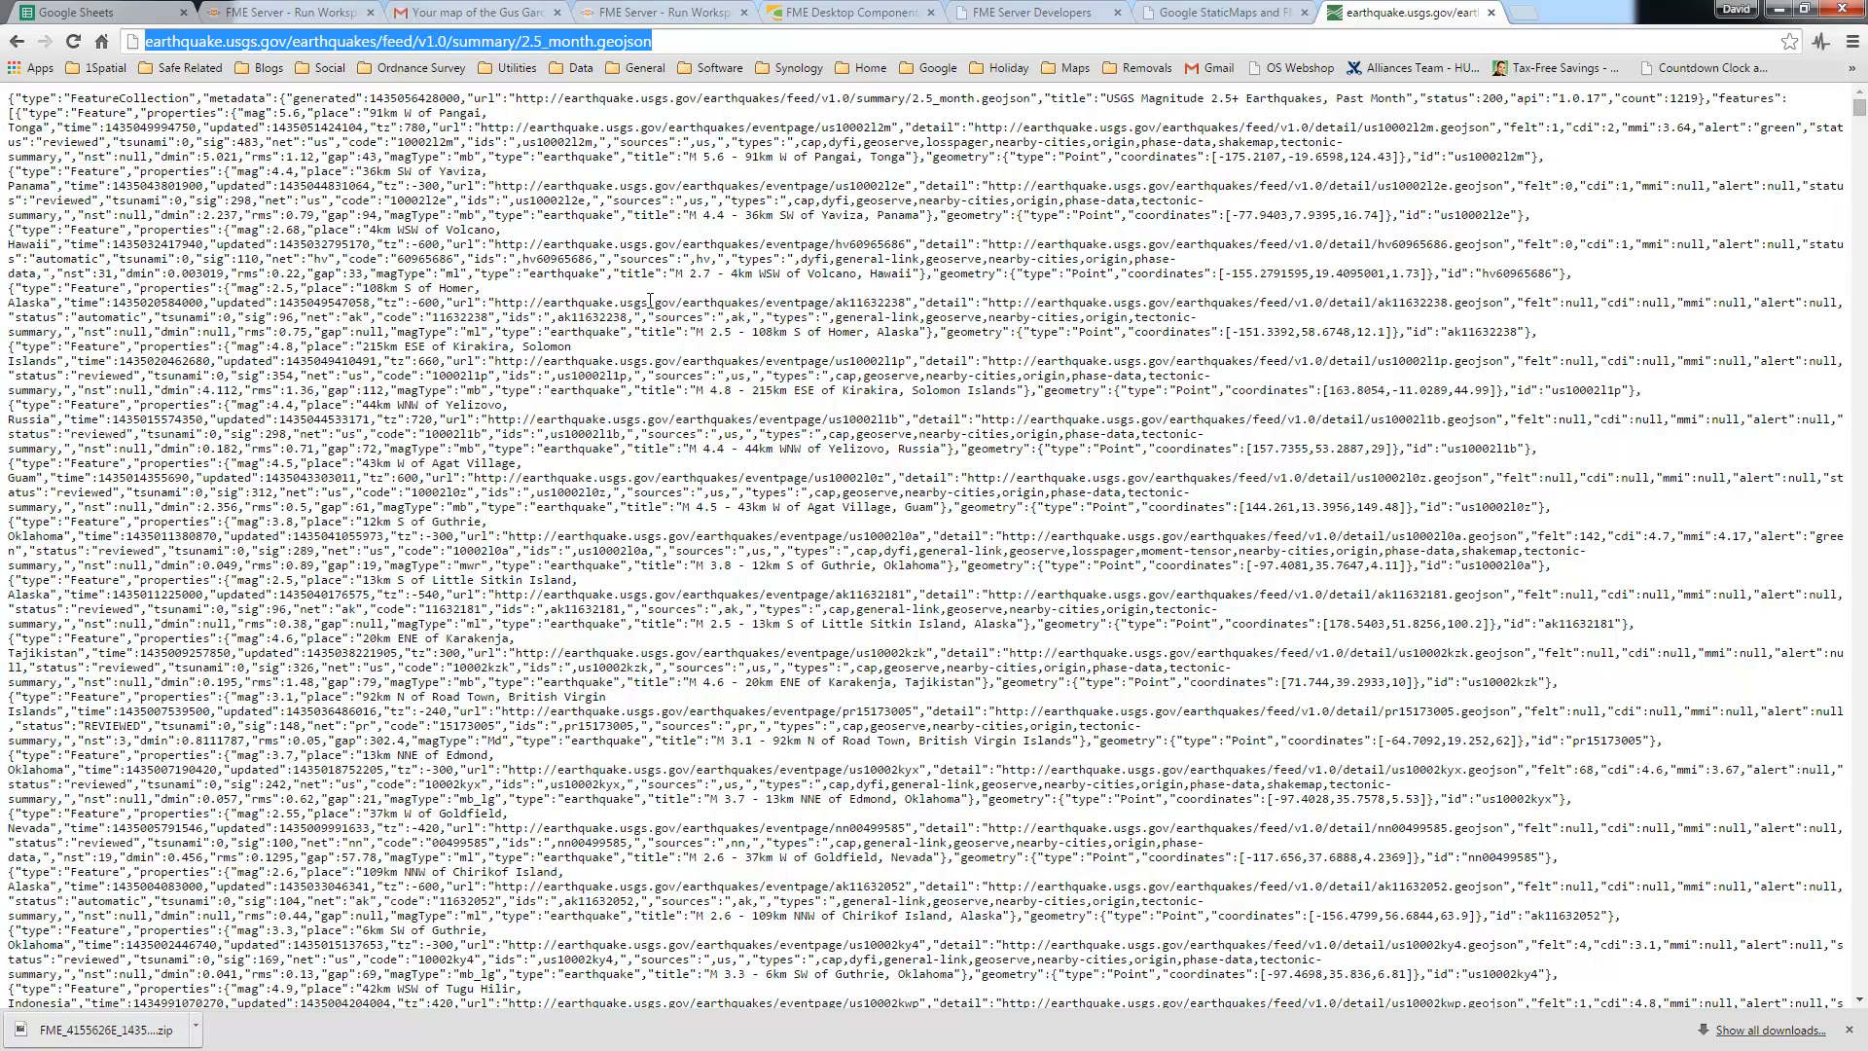
key("ctrl+plus")
key("ctrl+plus")
key("ctrl+plus")
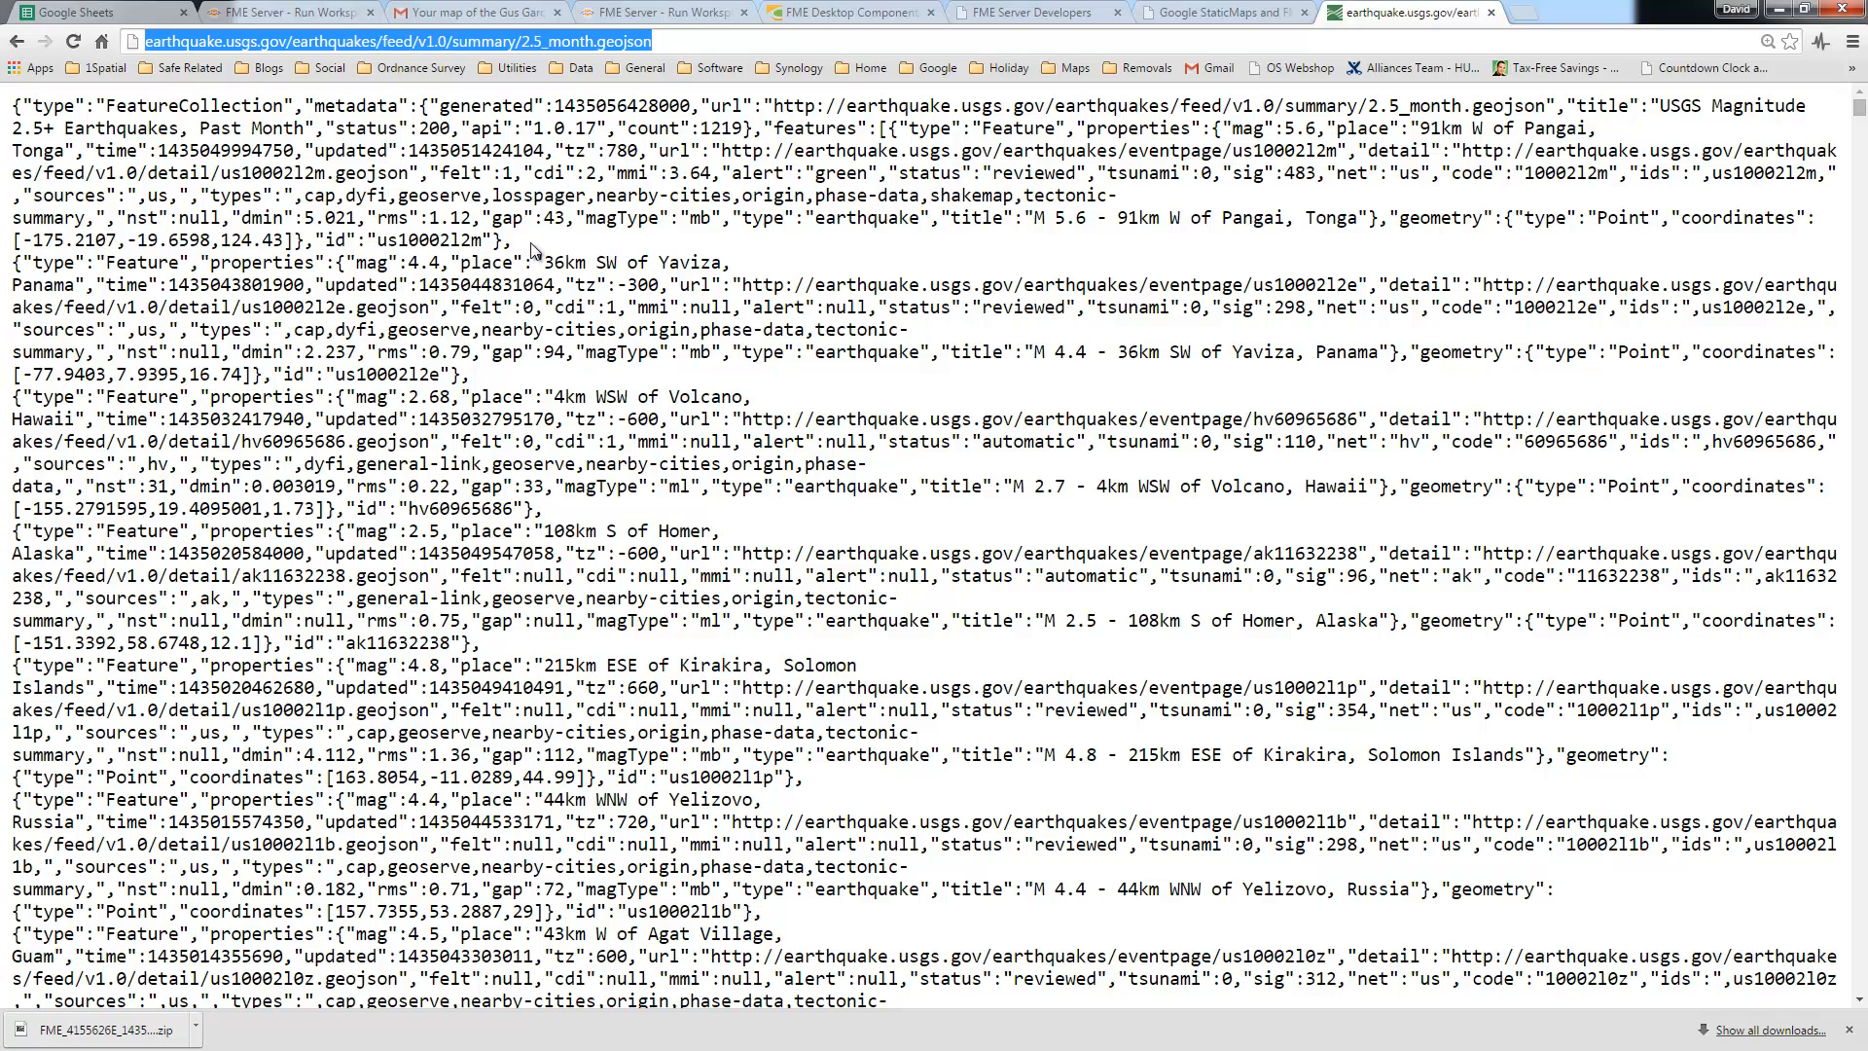
left_click_drag(511, 239, 12, 105)
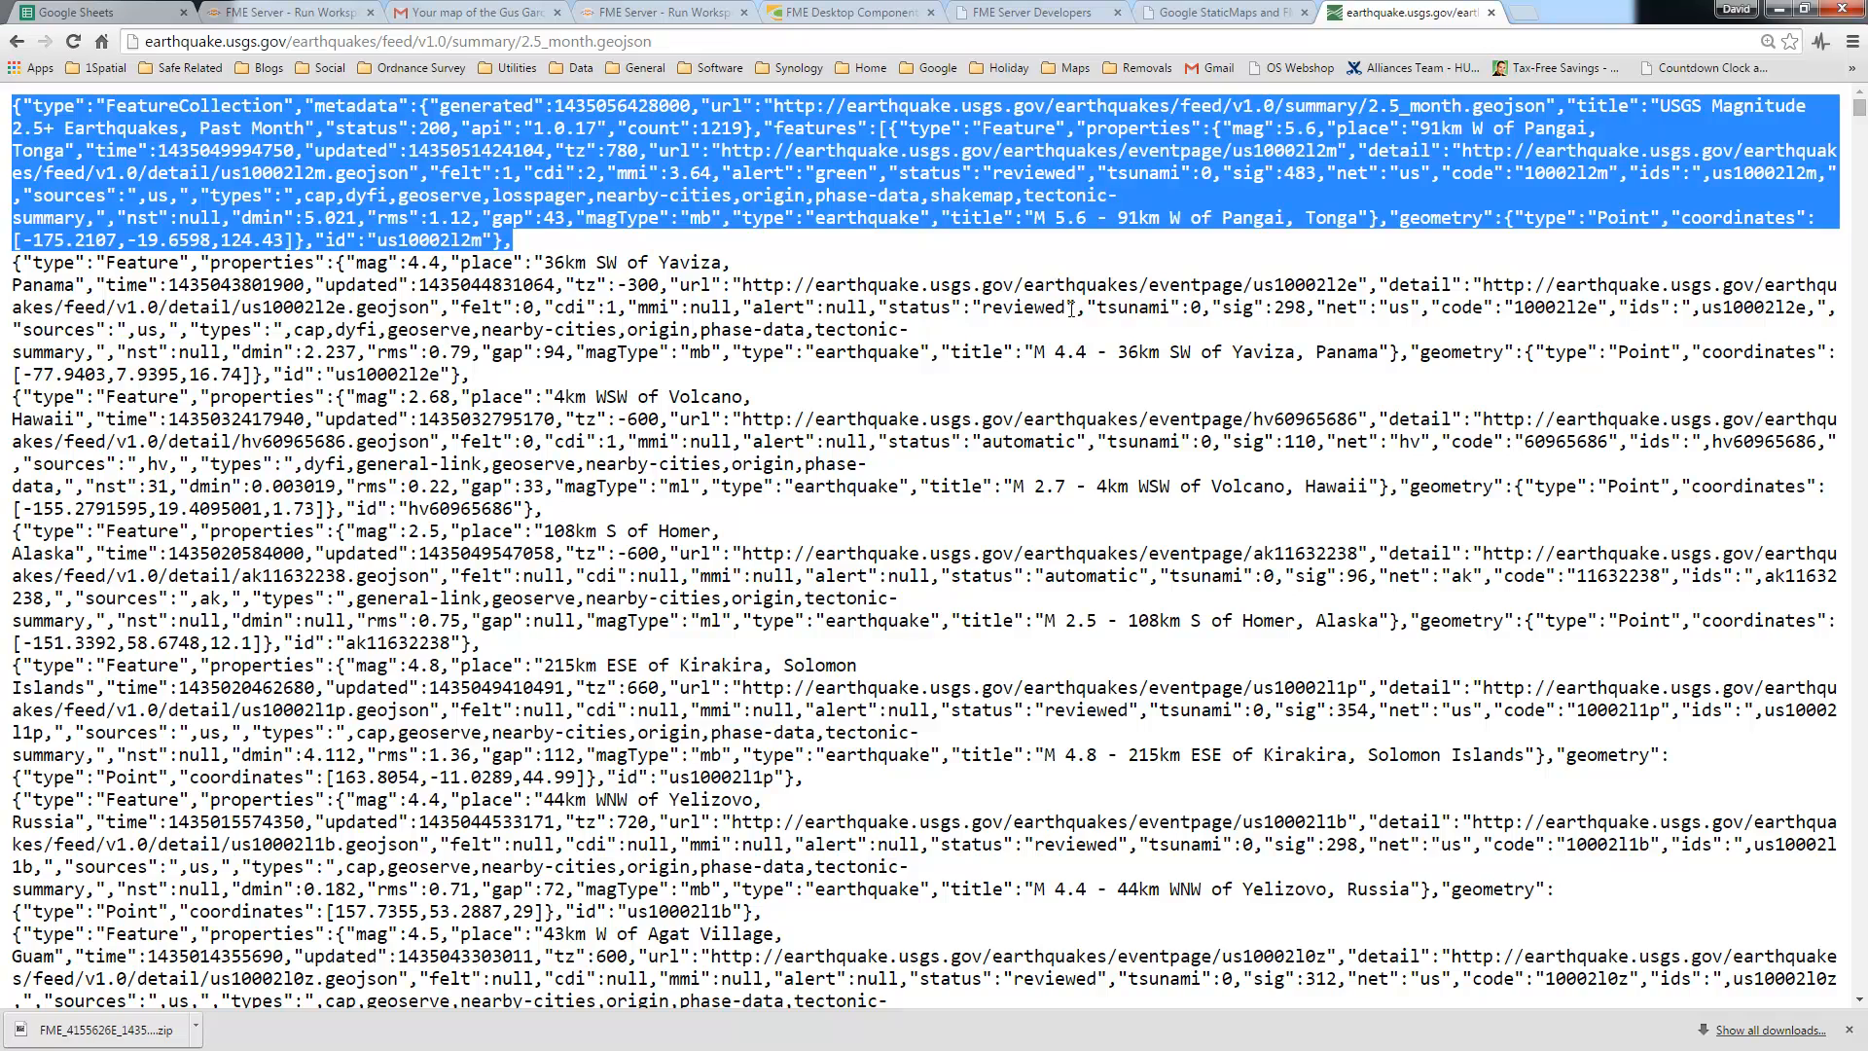
key("ctrl+0")
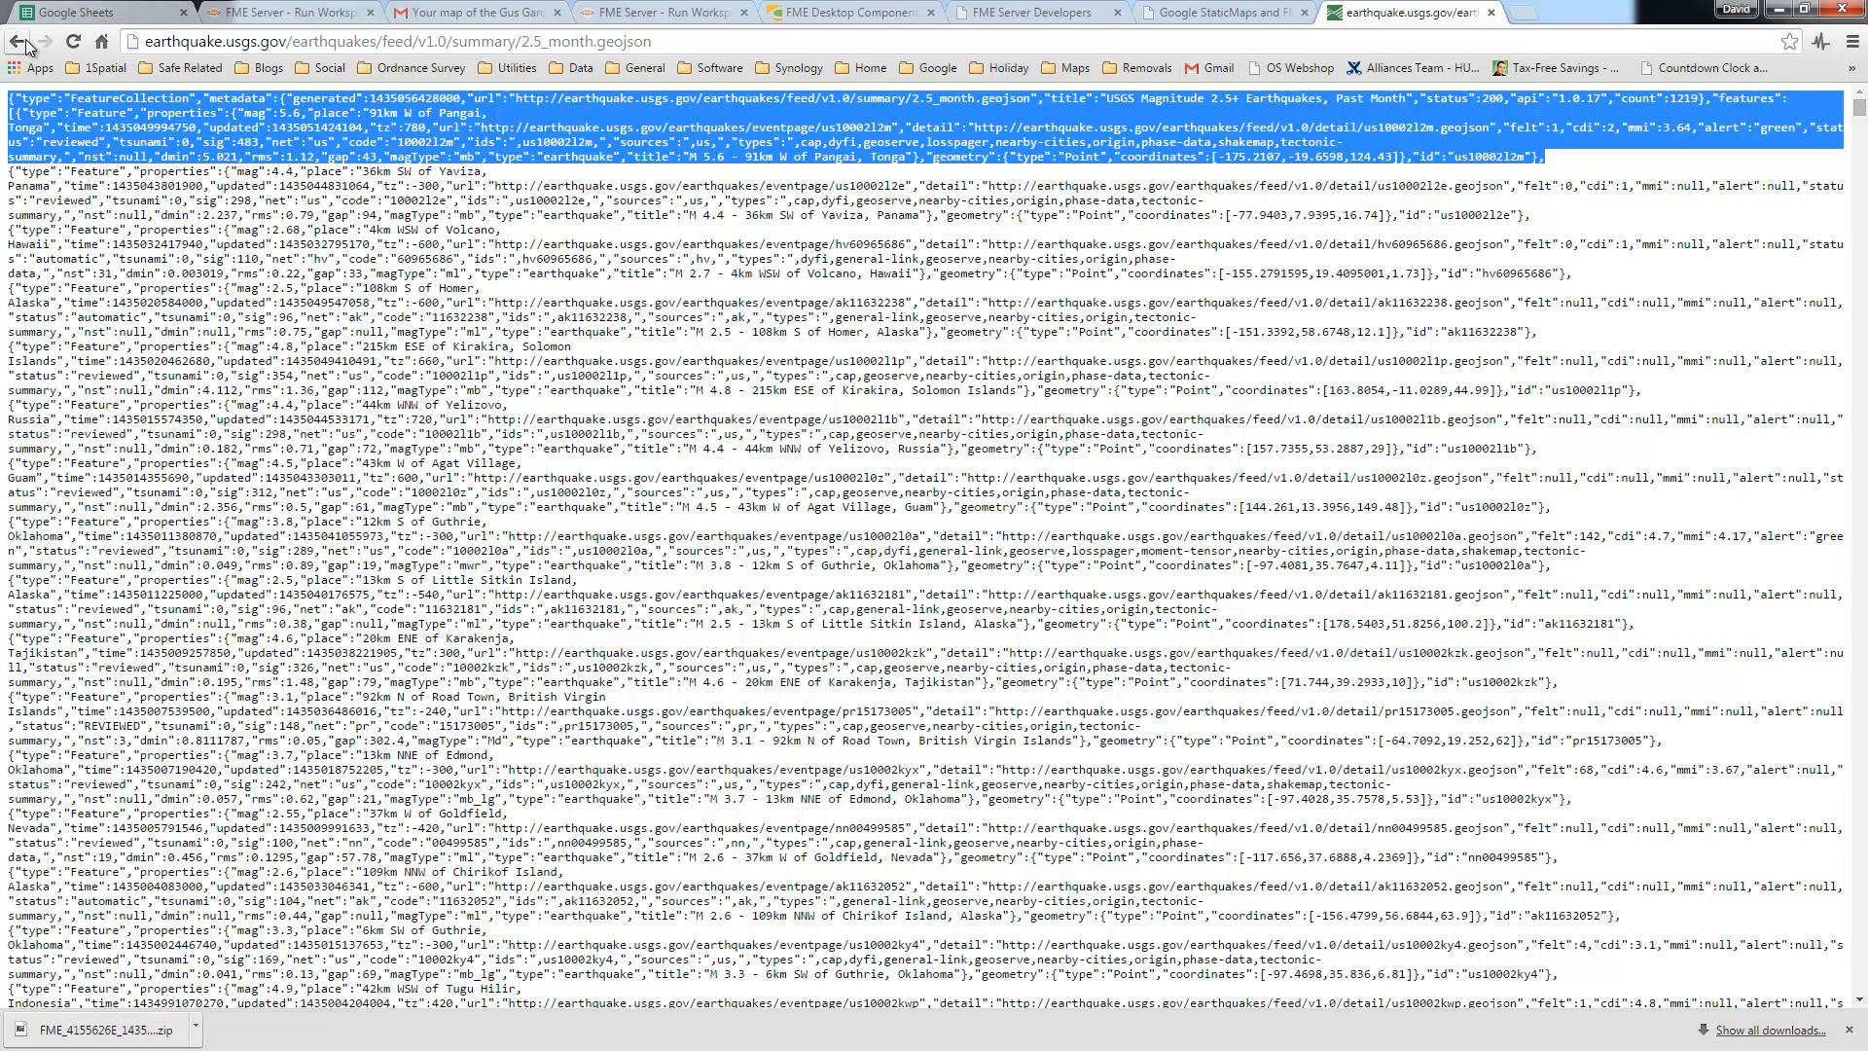
Step: Back on the GeoJSON Summary page, highlight the past 30 and 7 days update frequencies, then minimise Chrome
left_click(18, 42)
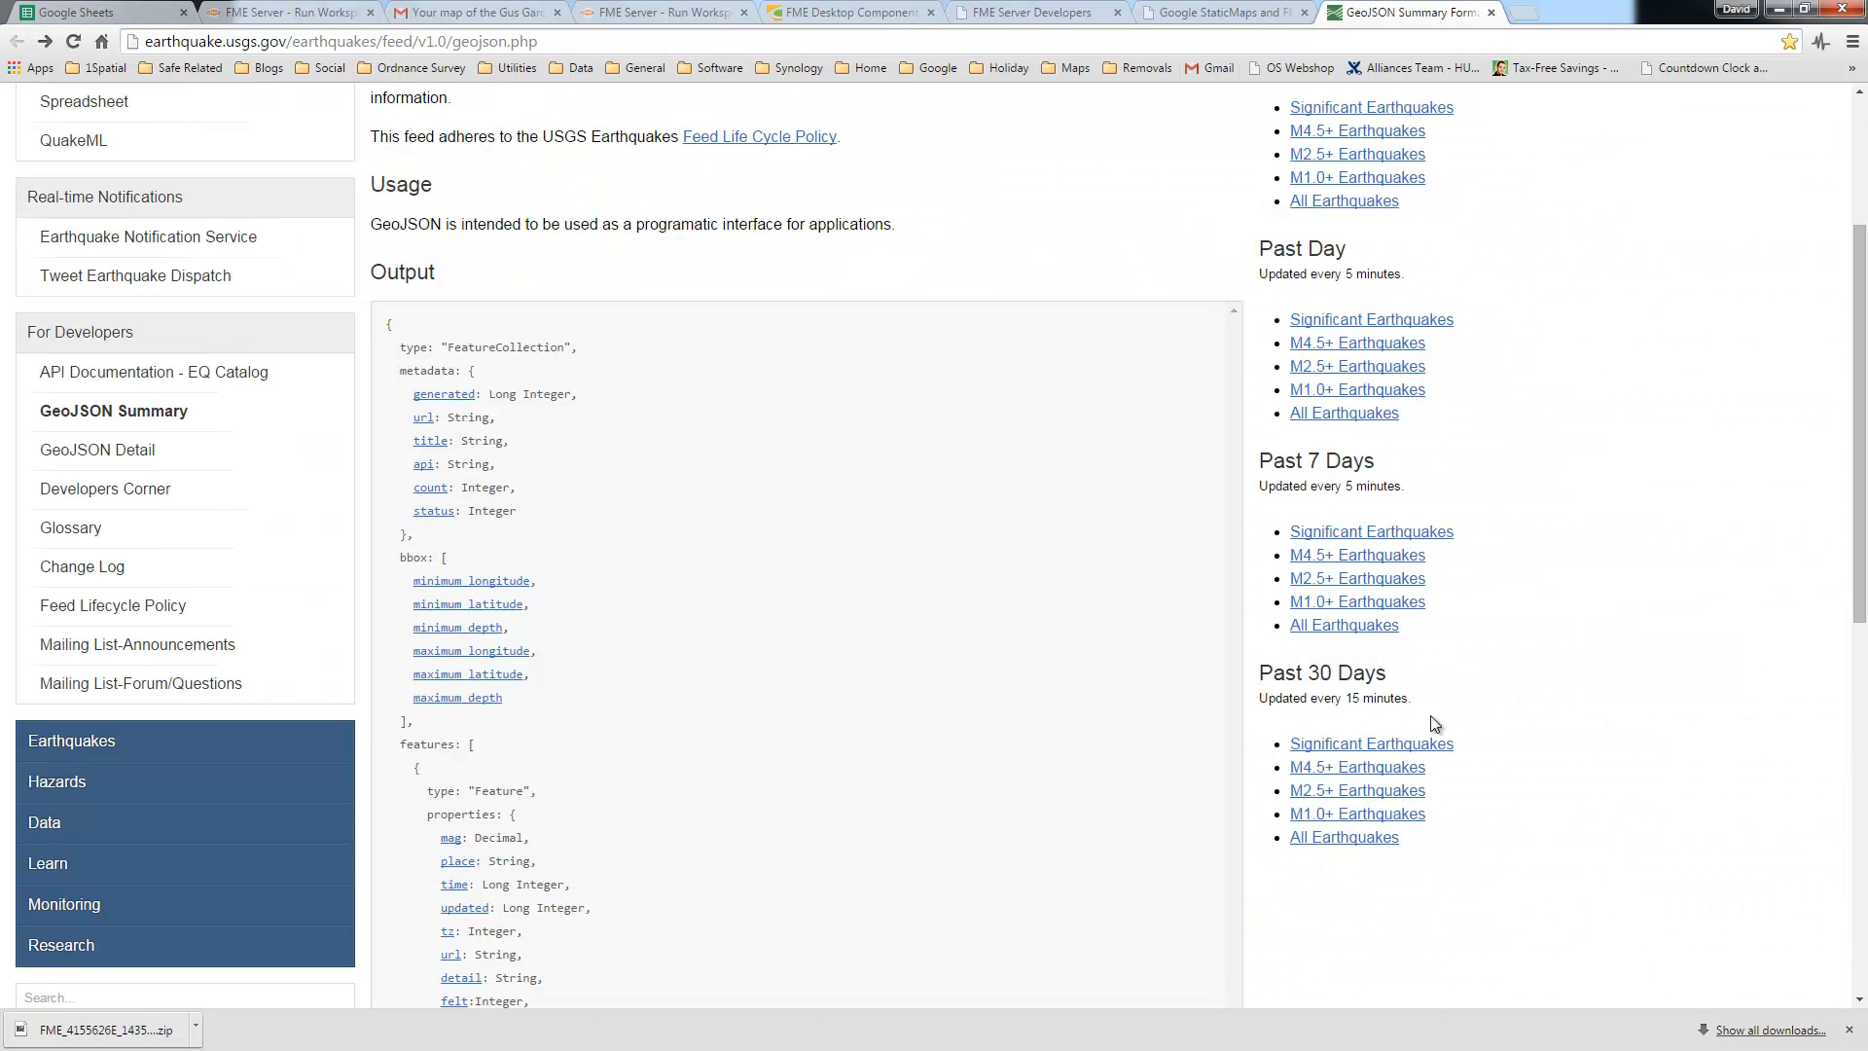
left_click_drag(1410, 697, 1262, 701)
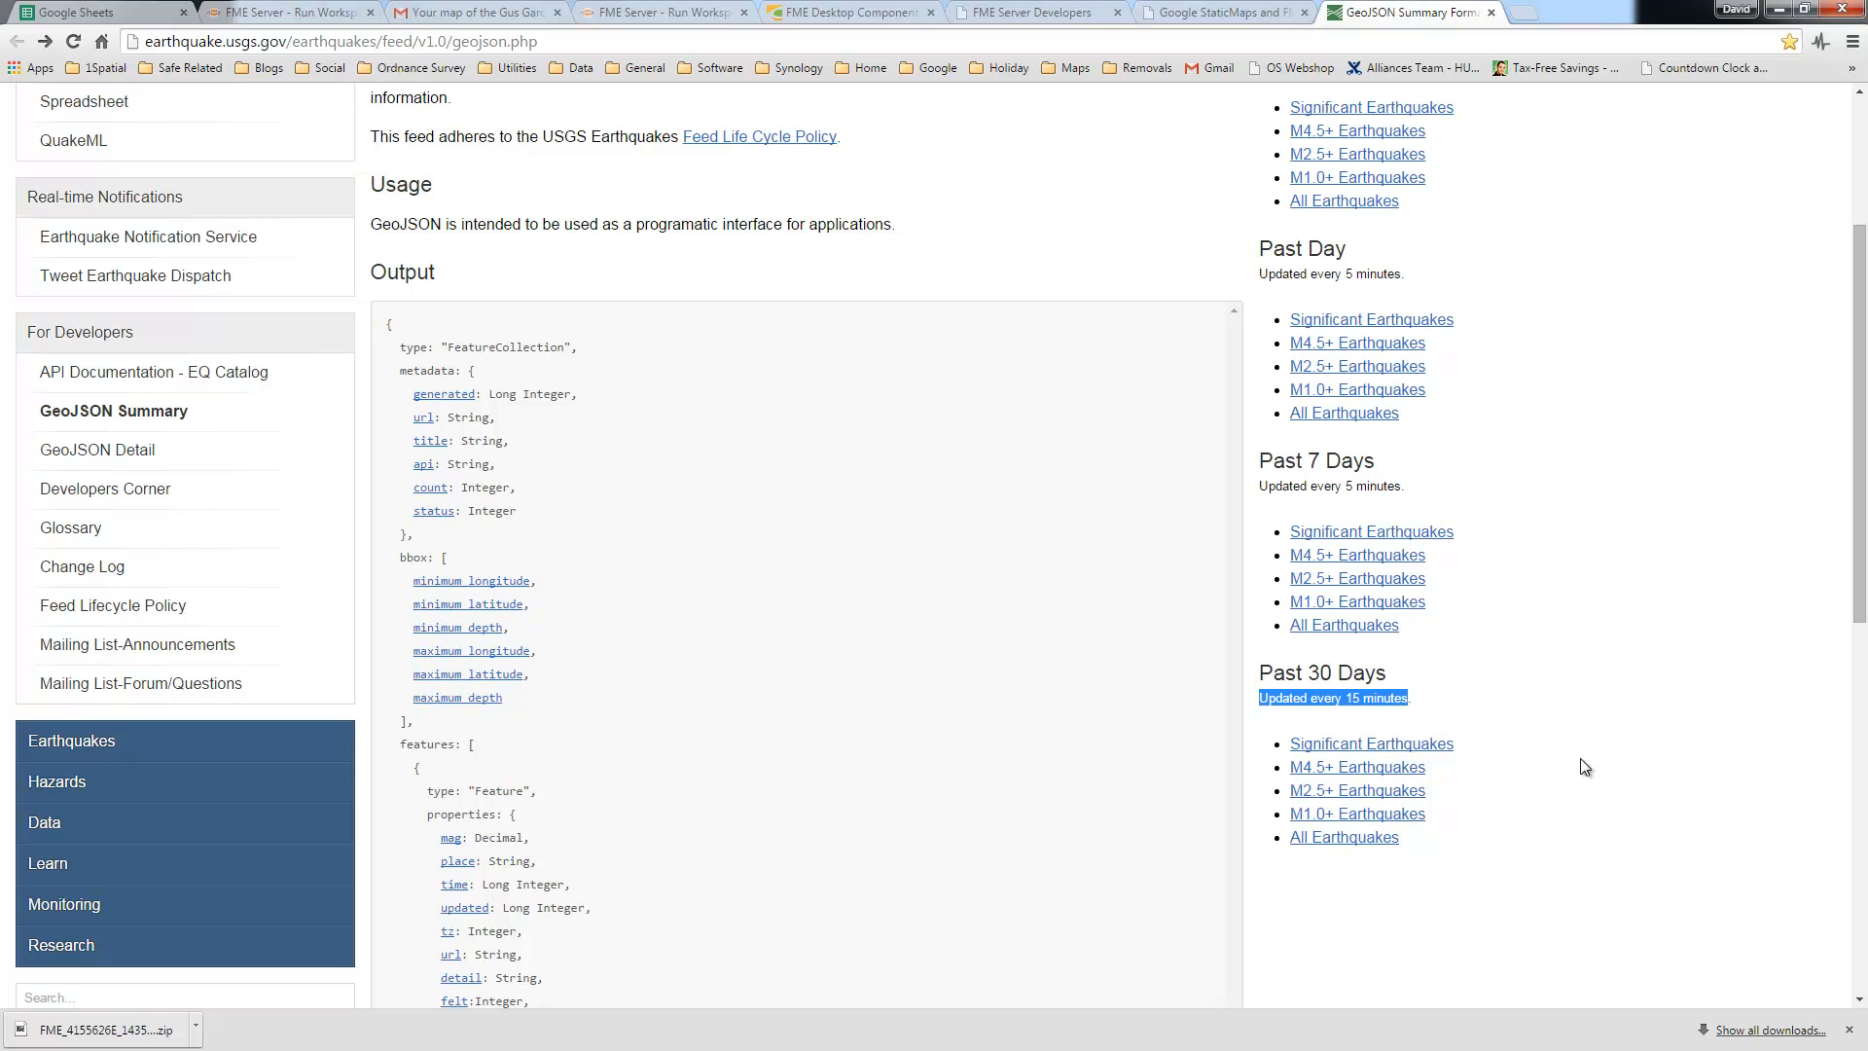
left_click_drag(1410, 487, 1260, 486)
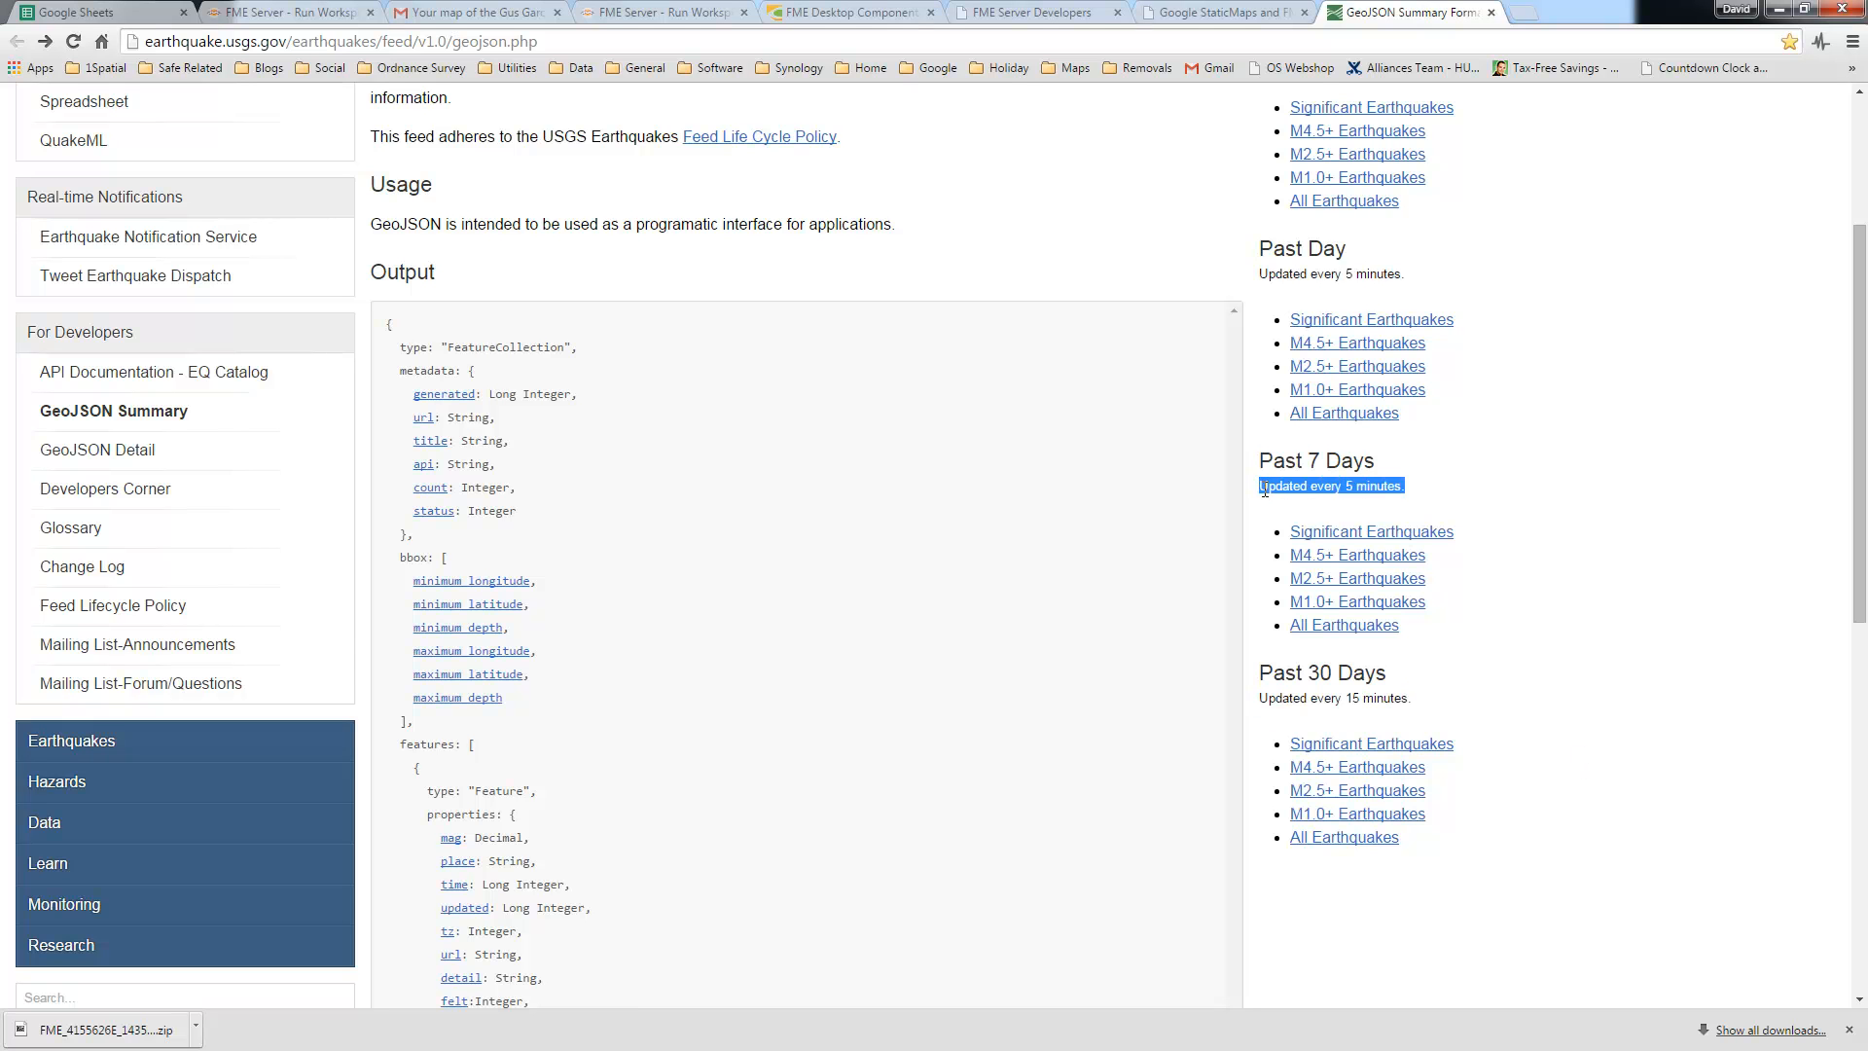
left_click(1779, 10)
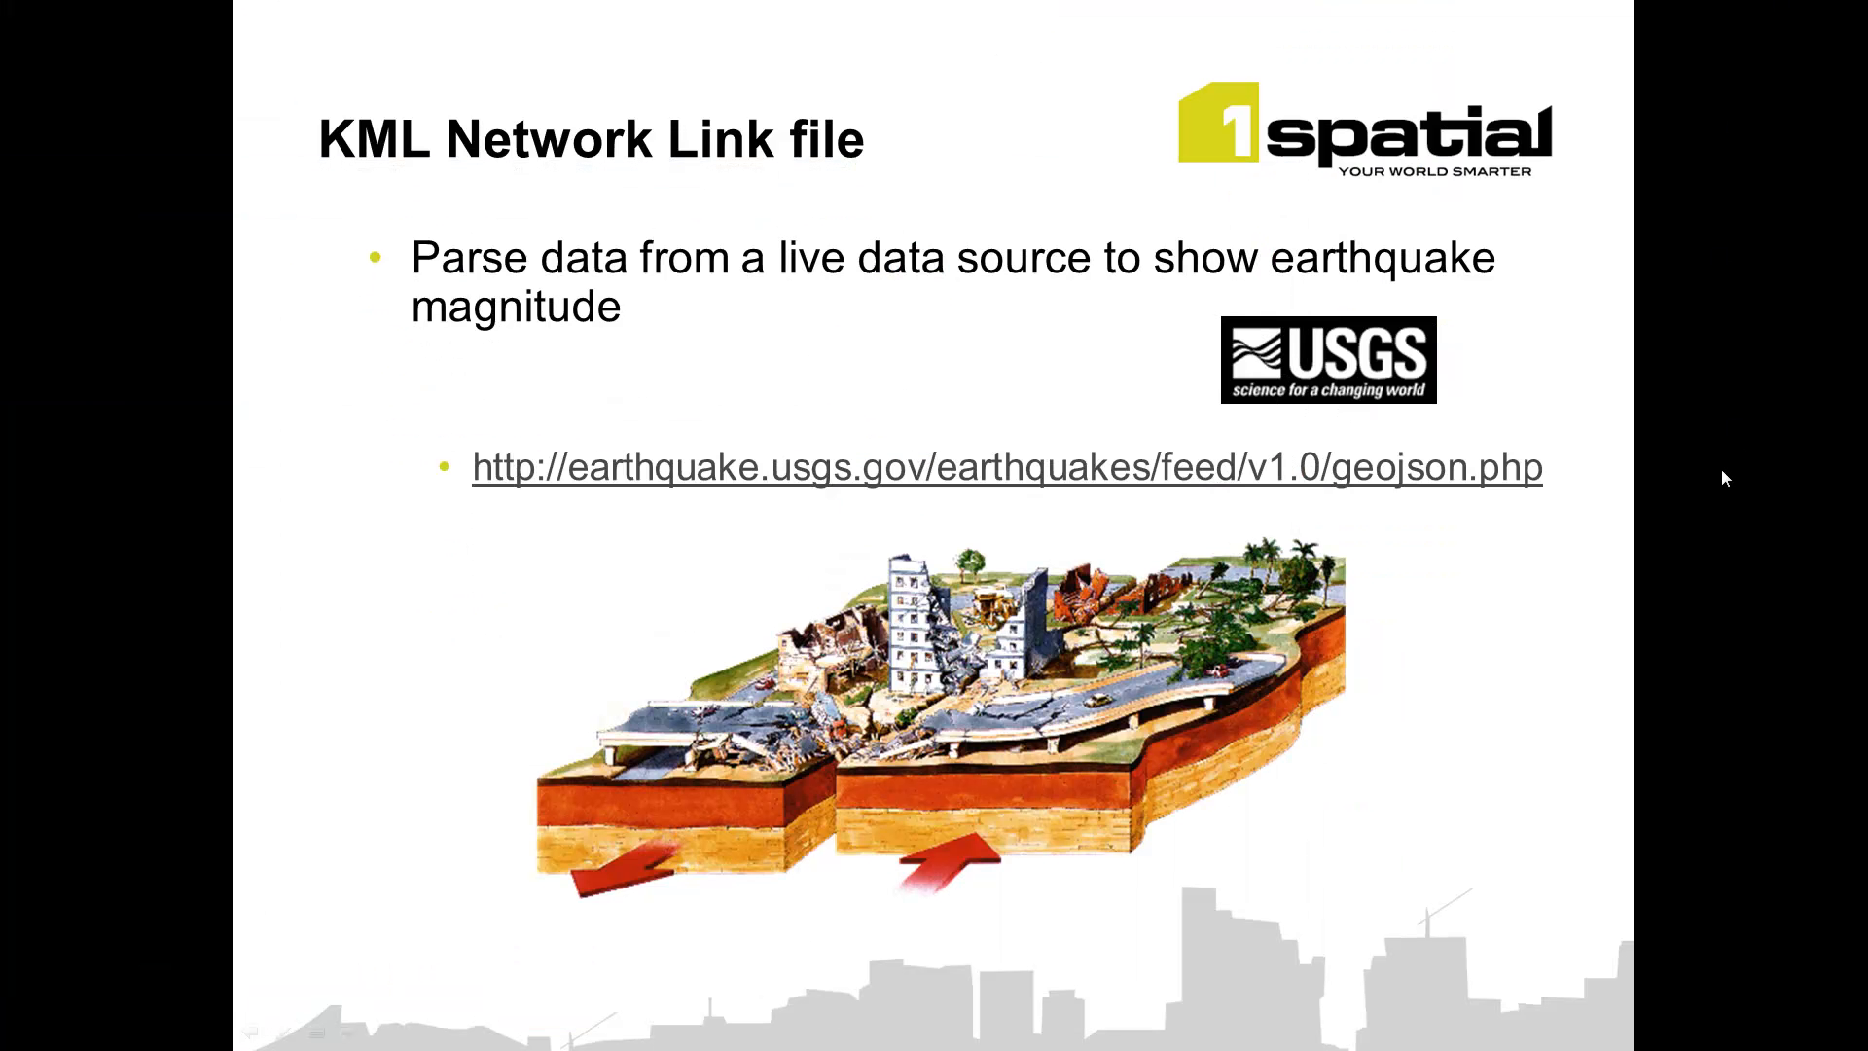
Step: Advance to the 'Data updates every 15 minutes' slide
left_click(1497, 751)
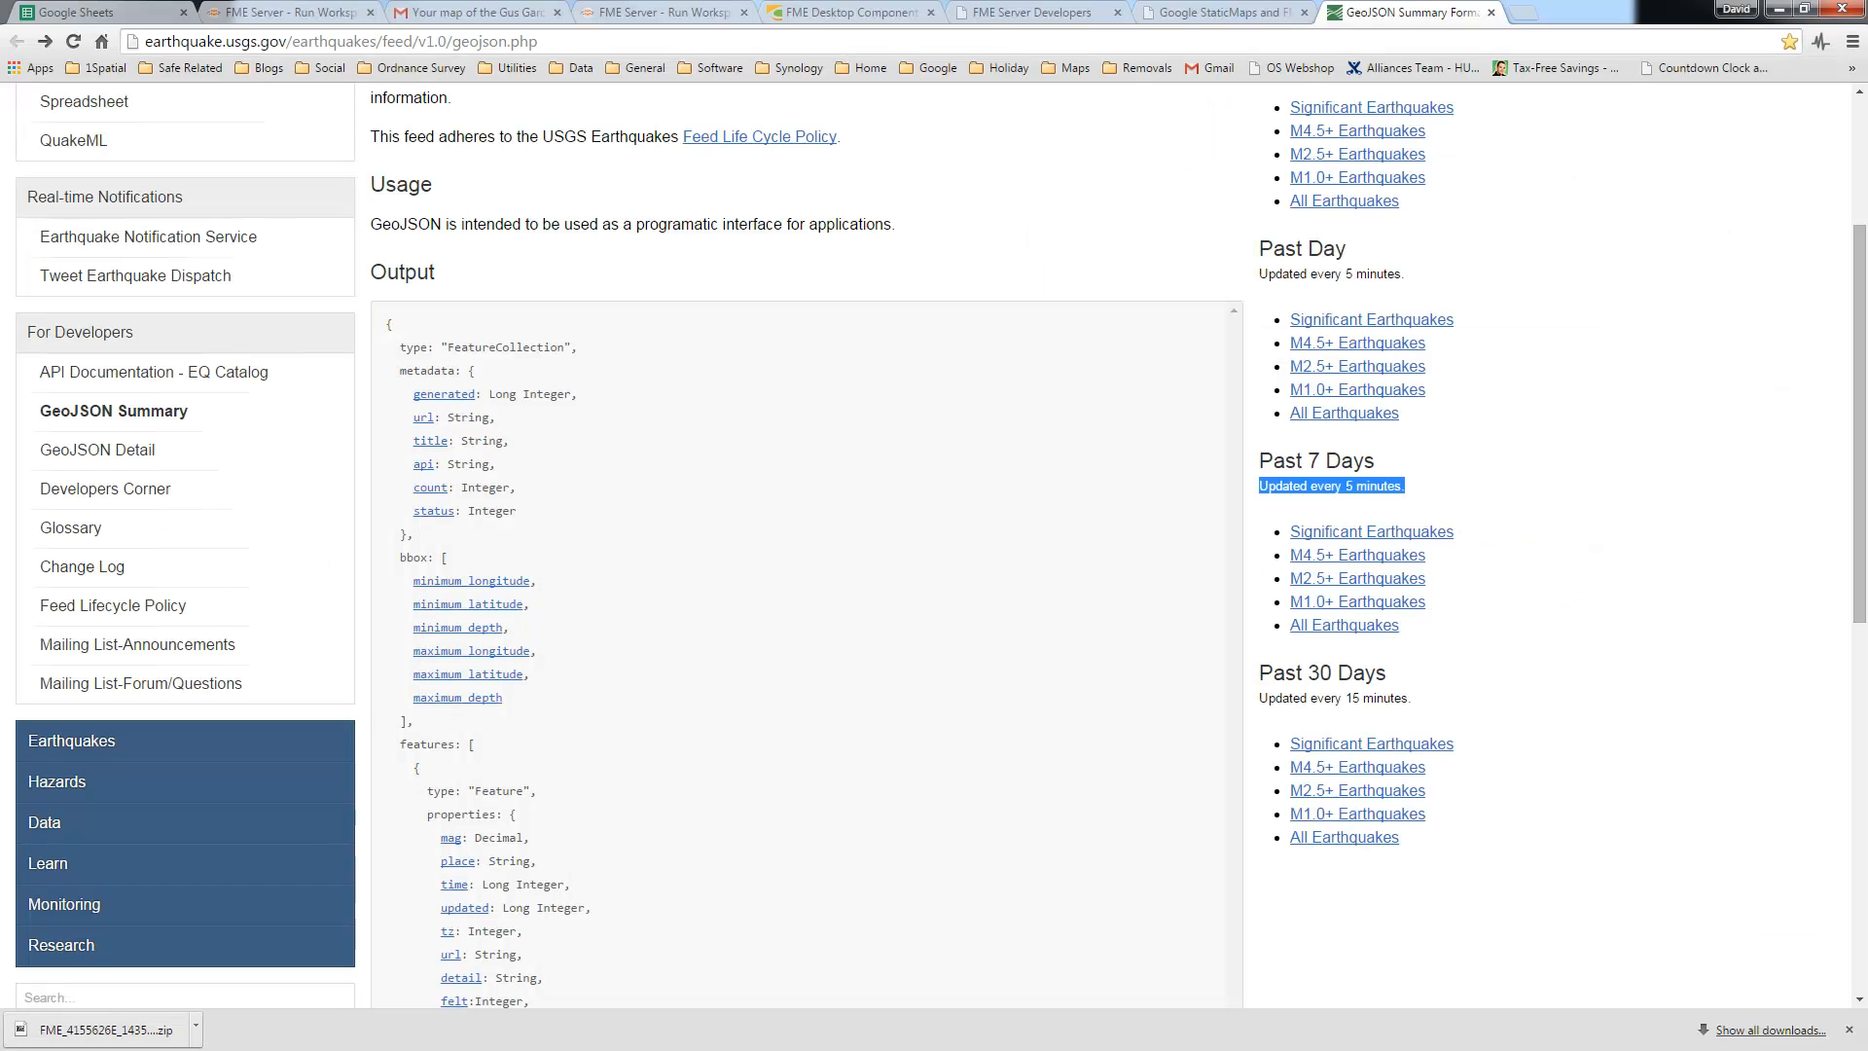
Step: In Explorer, go to the '08 - KML Network link' folder and open earthquakesextrusion.kmz
key("alt+Tab")
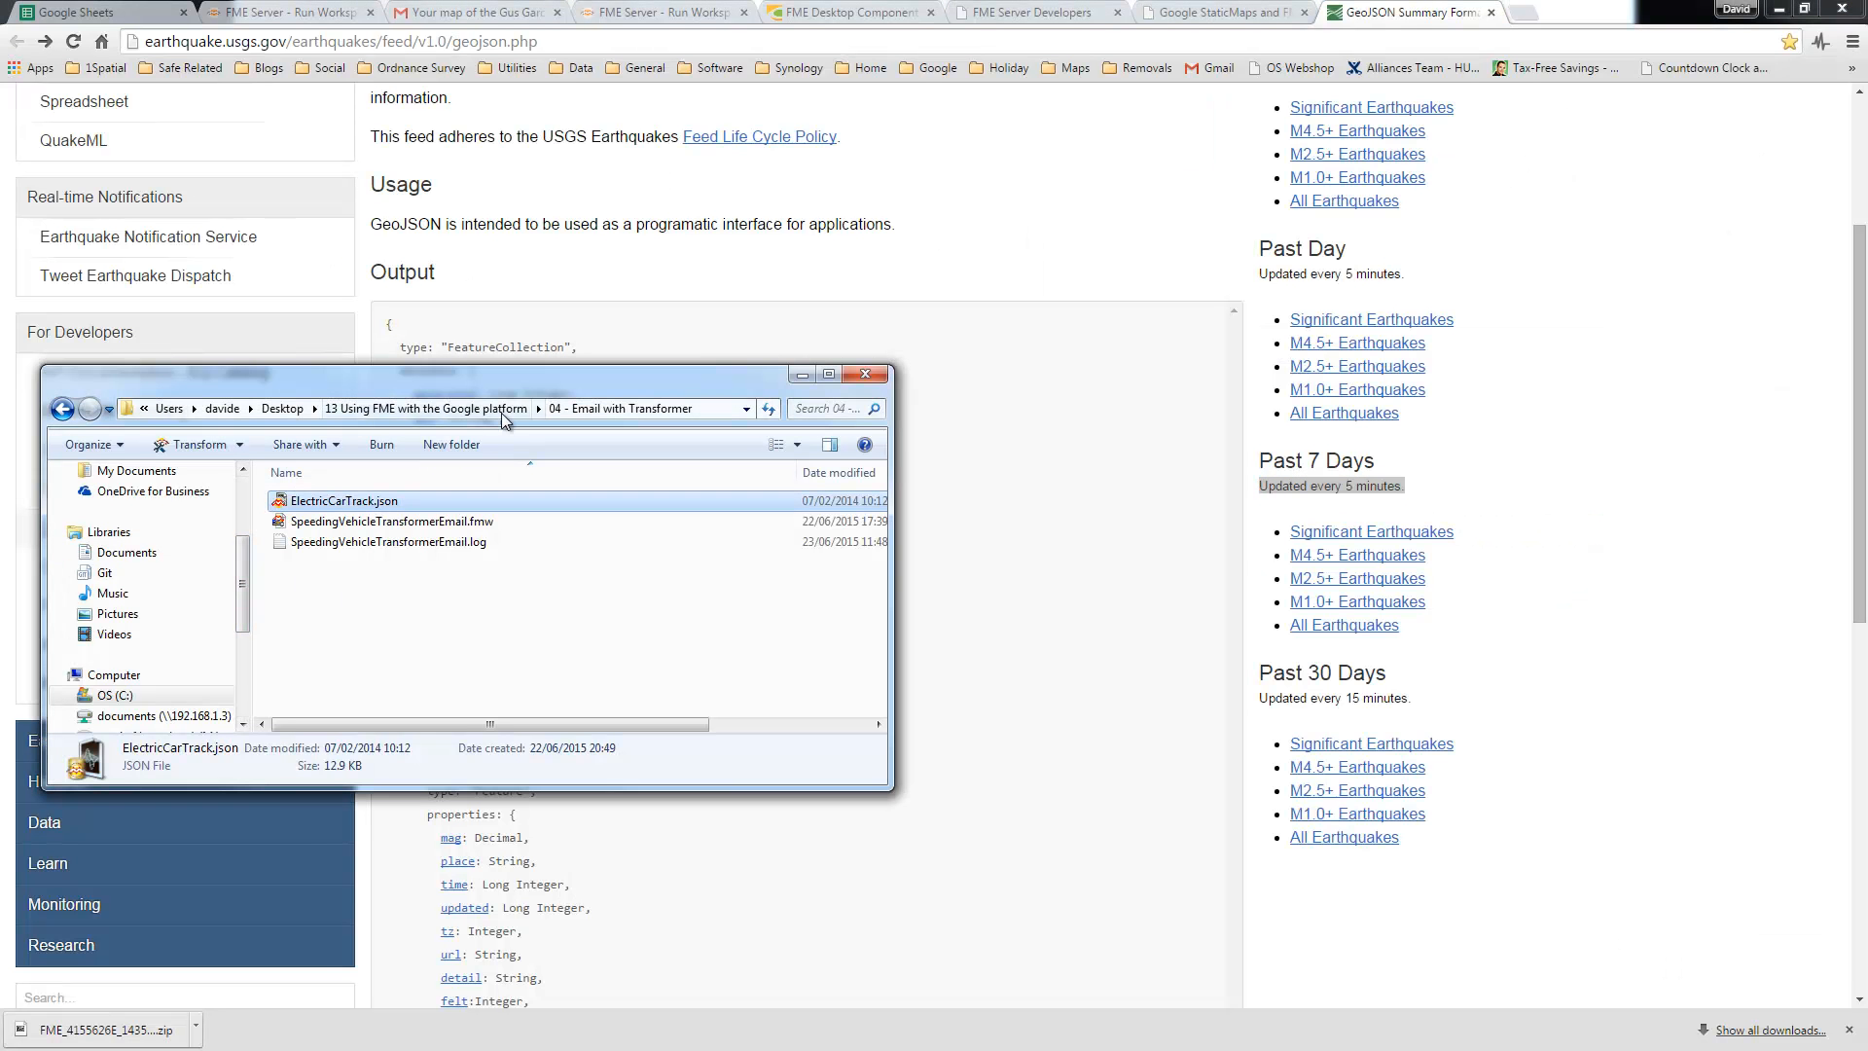
left_click(500, 412)
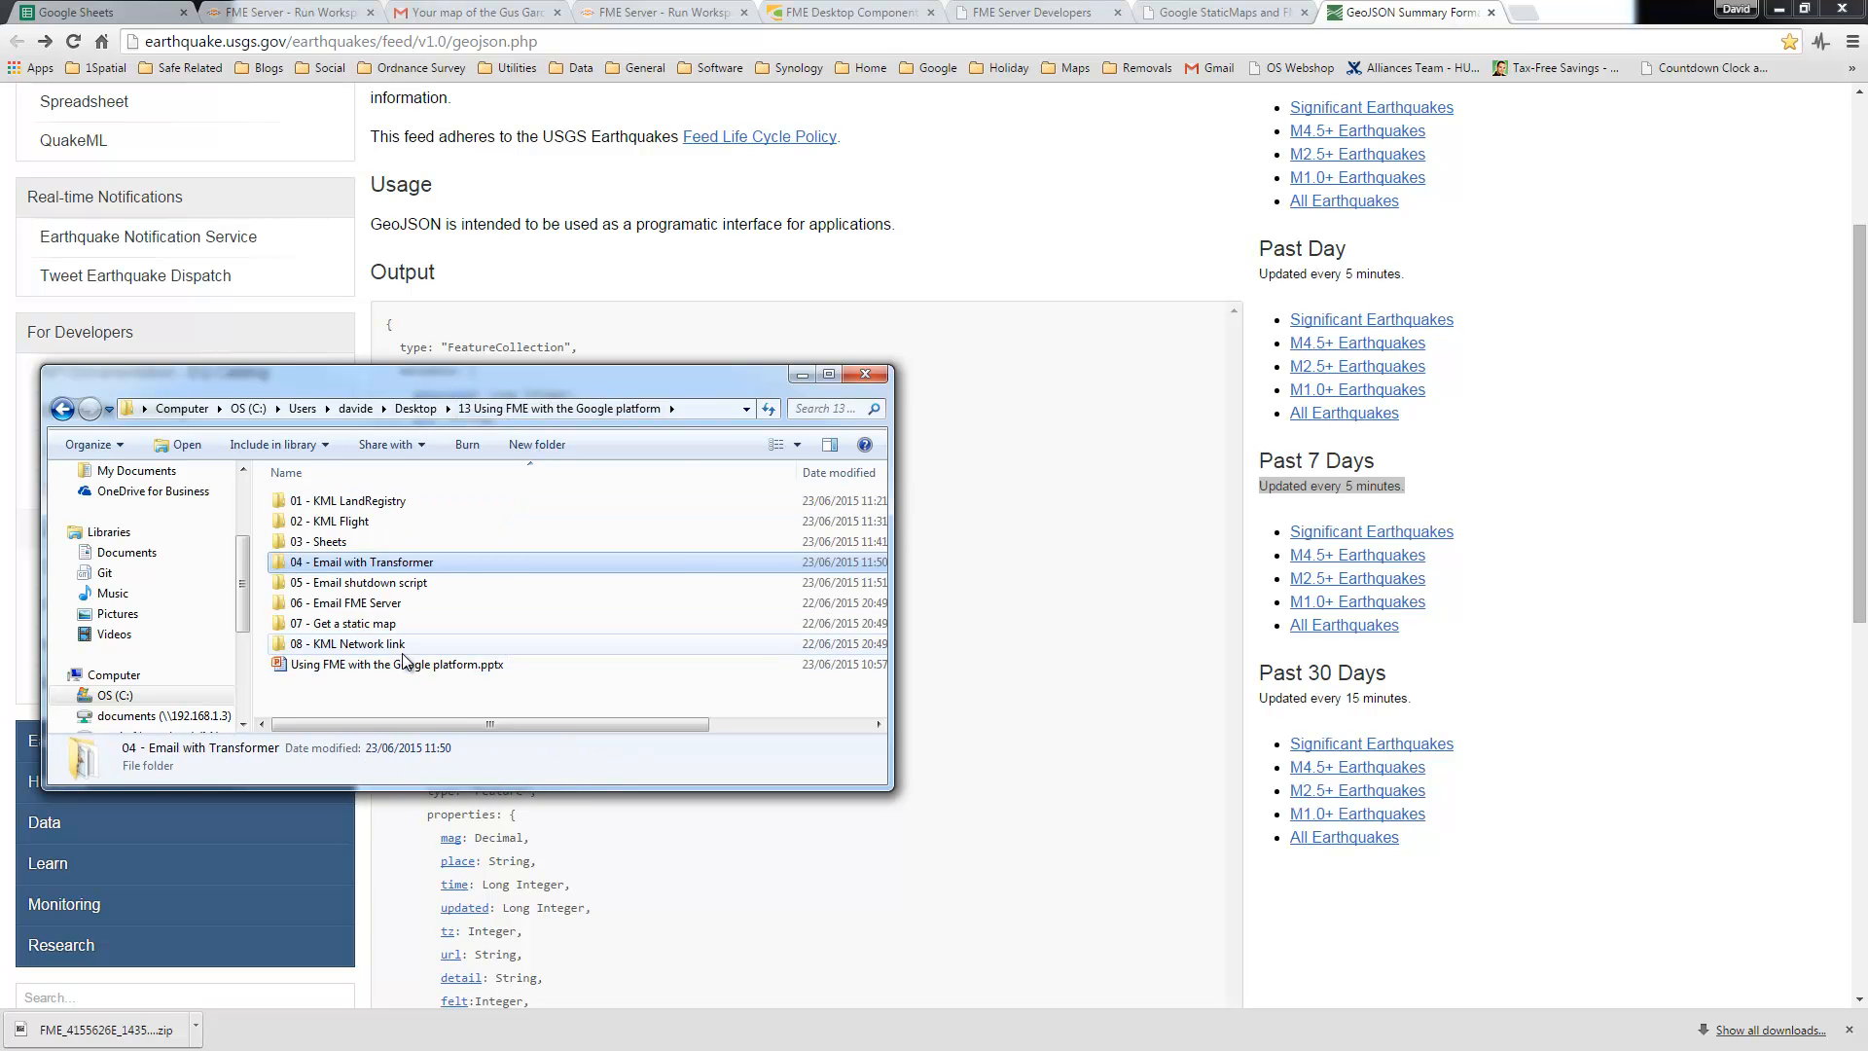
double_click(335, 644)
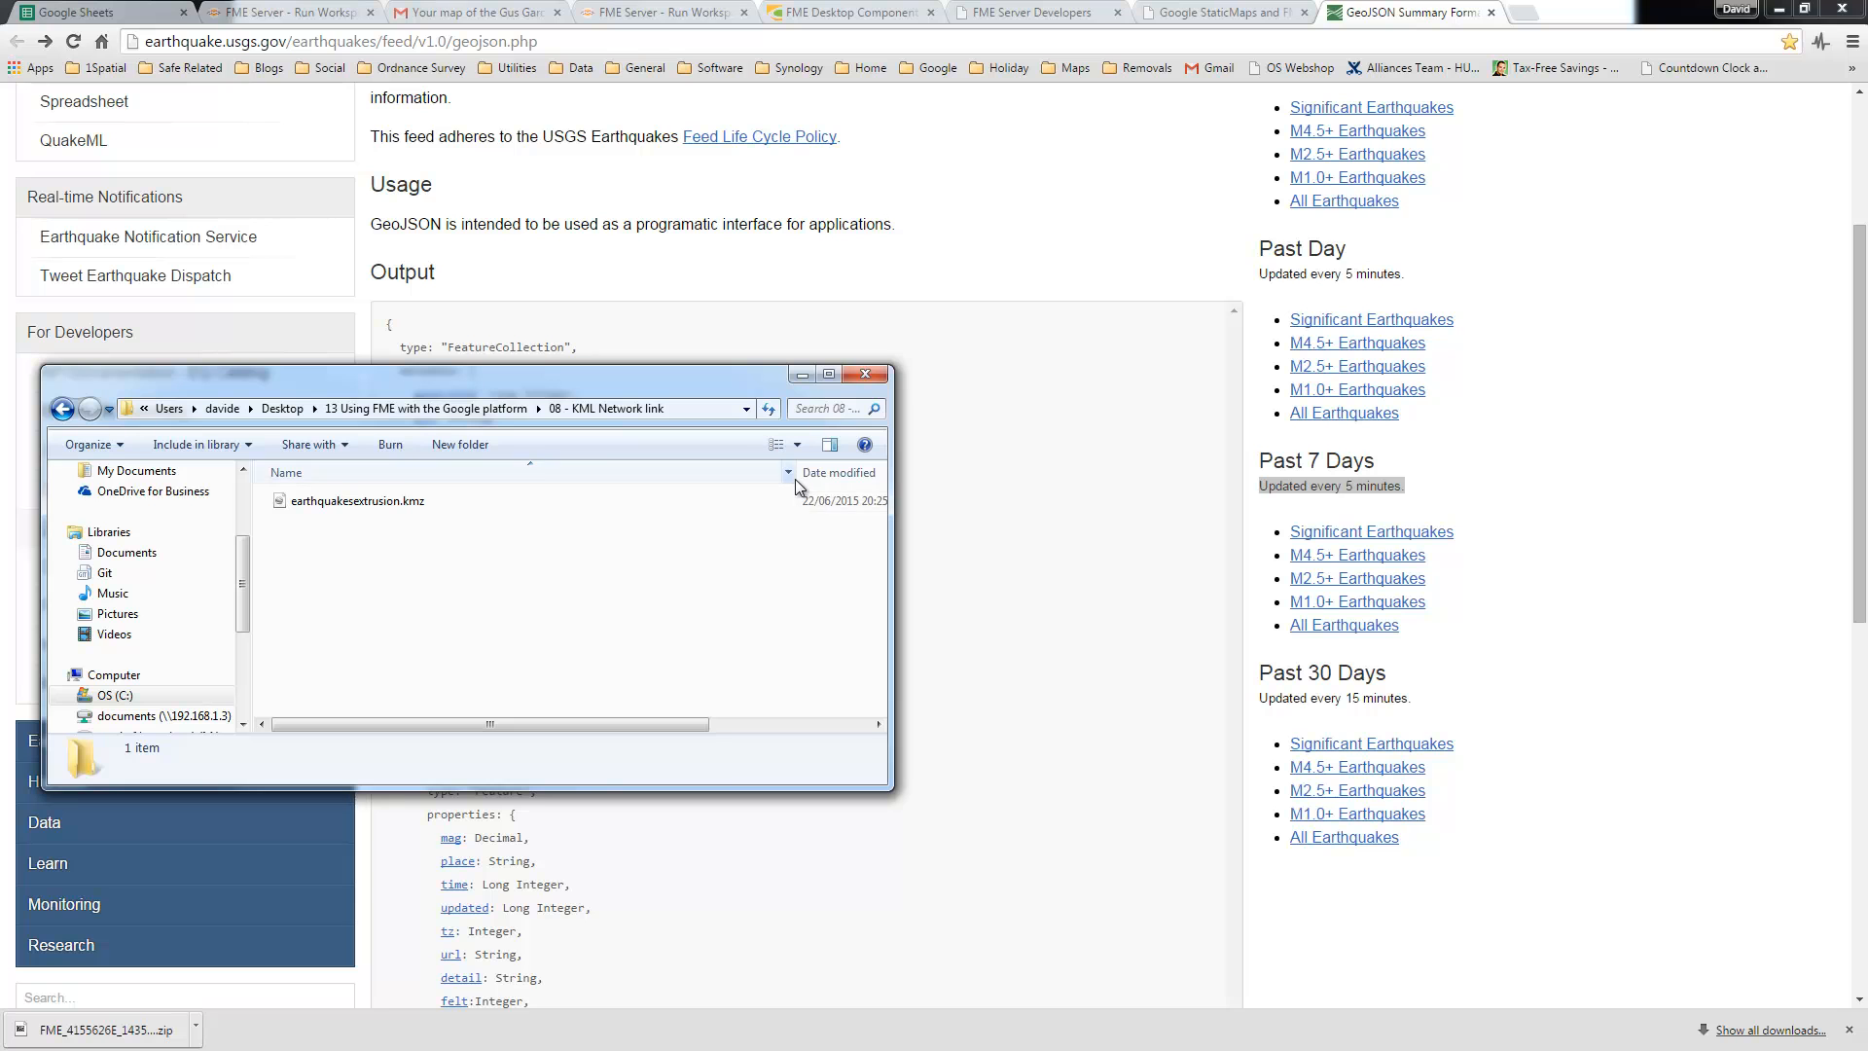
left_click_drag(798, 475, 511, 475)
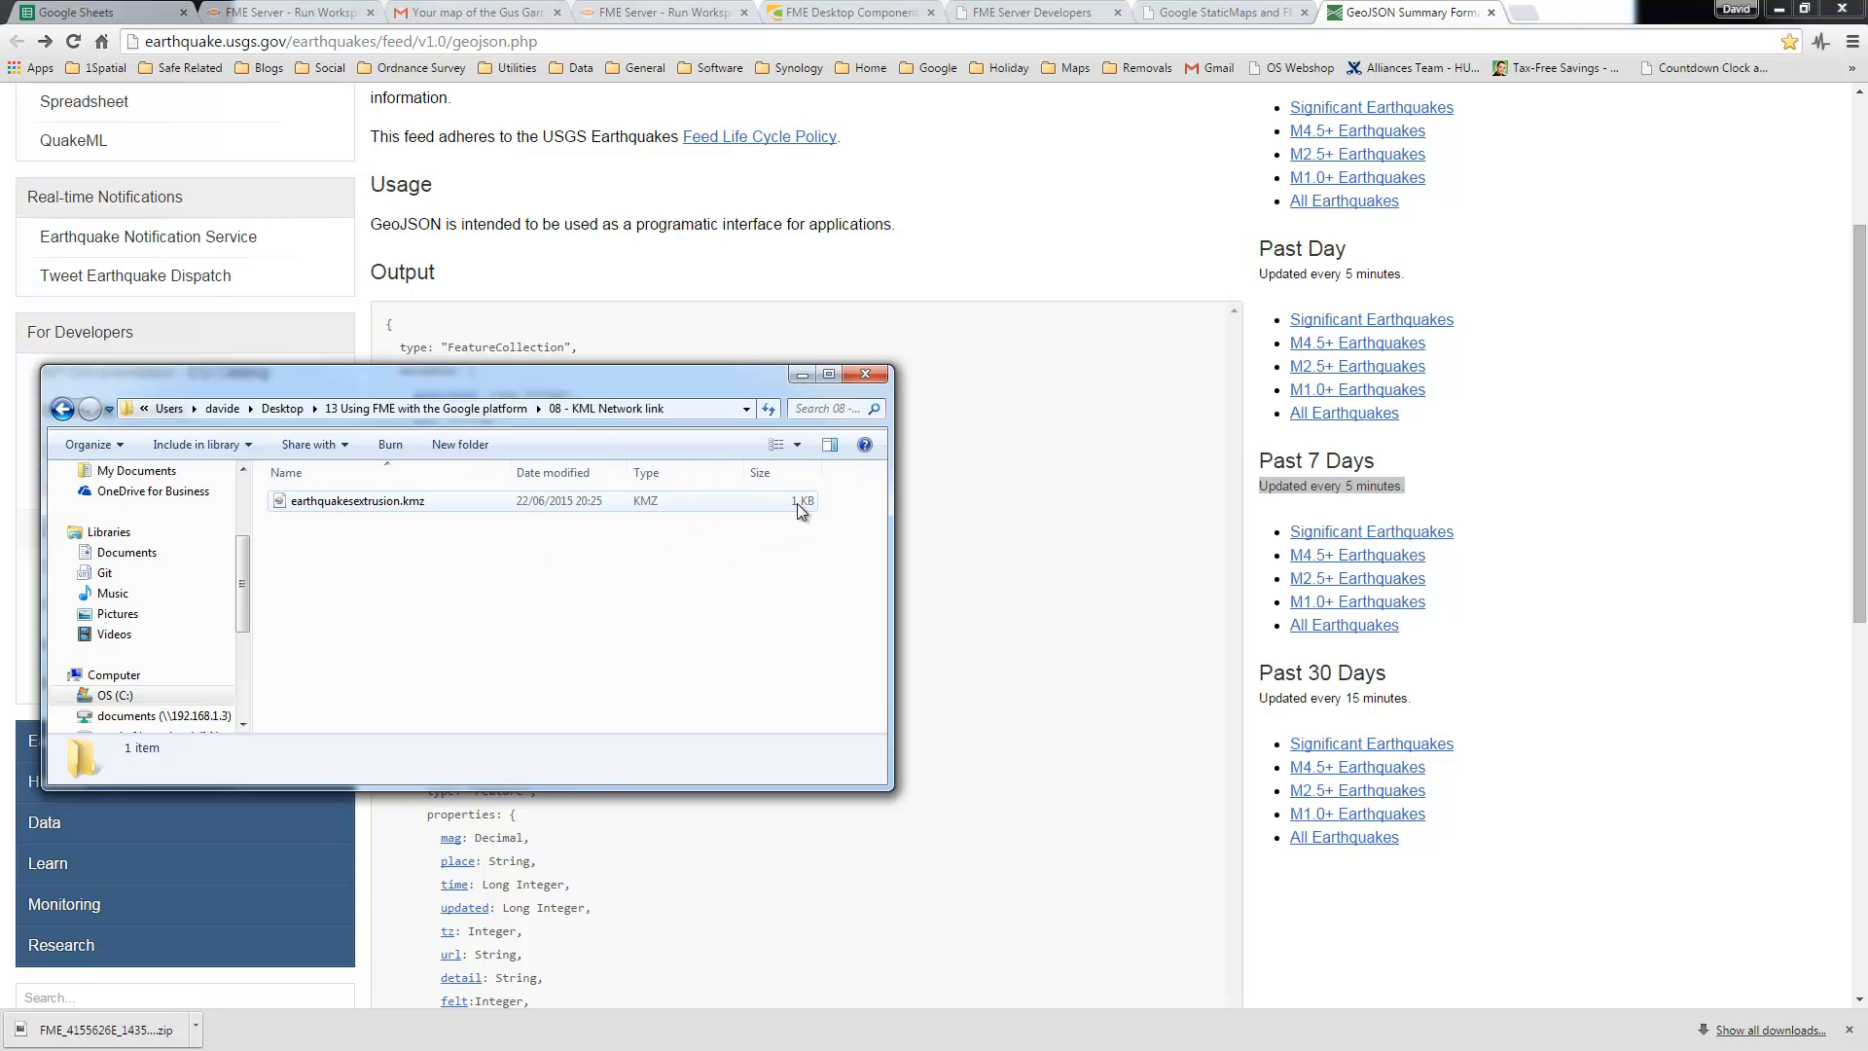
left_click(338, 503)
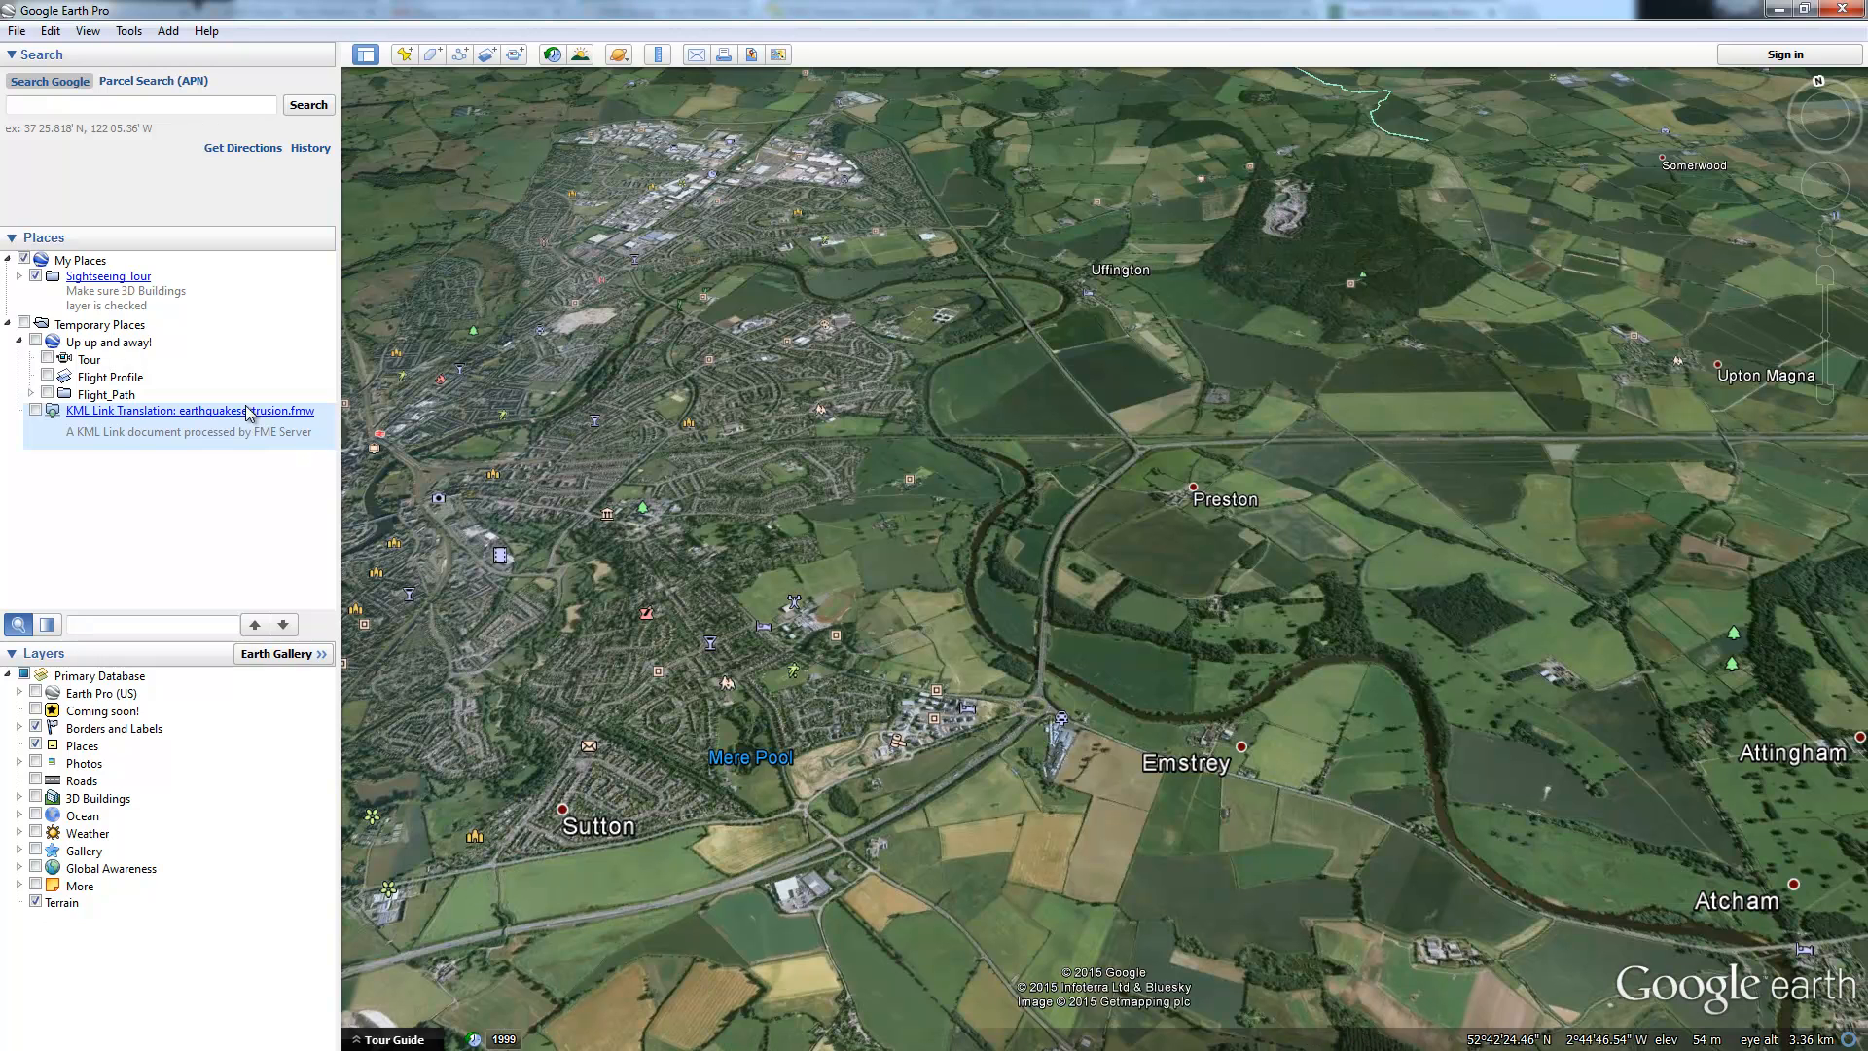
Step: Delete the 'Up up and away!' tour from Temporary Places
right_click(127, 345)
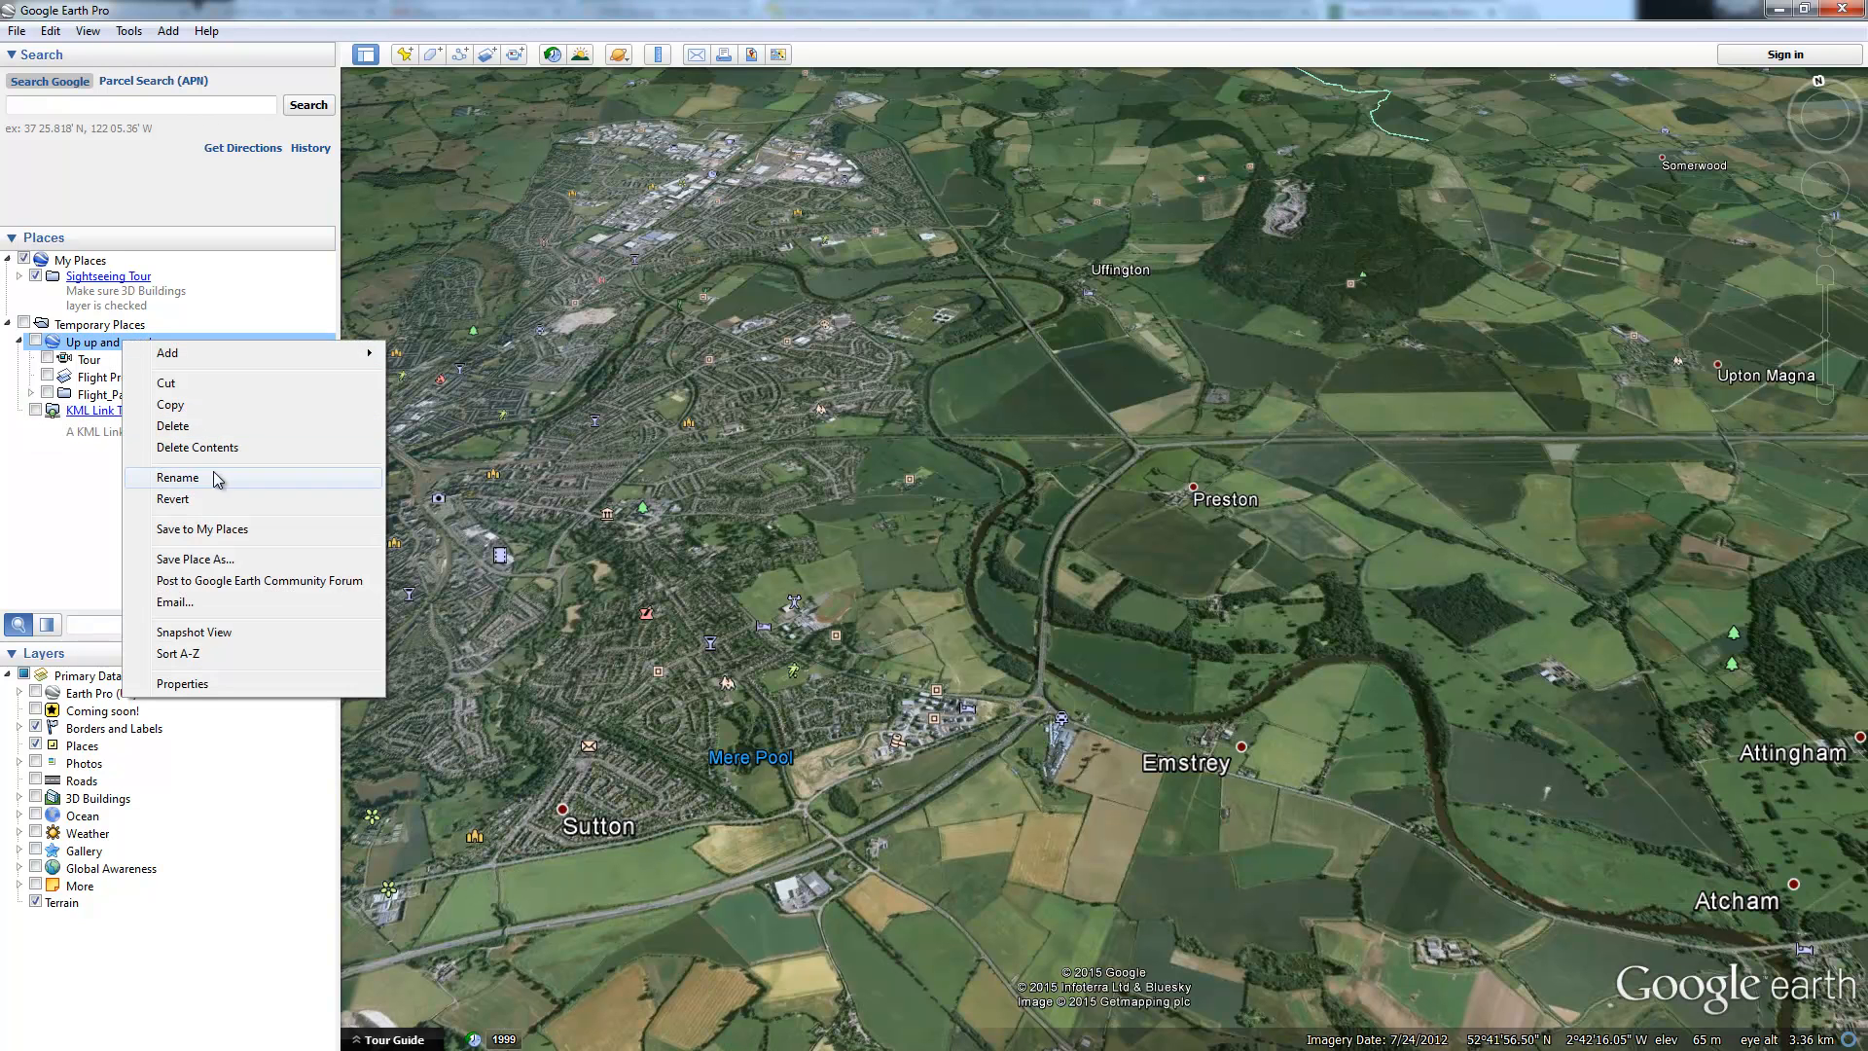
left_click(183, 428)
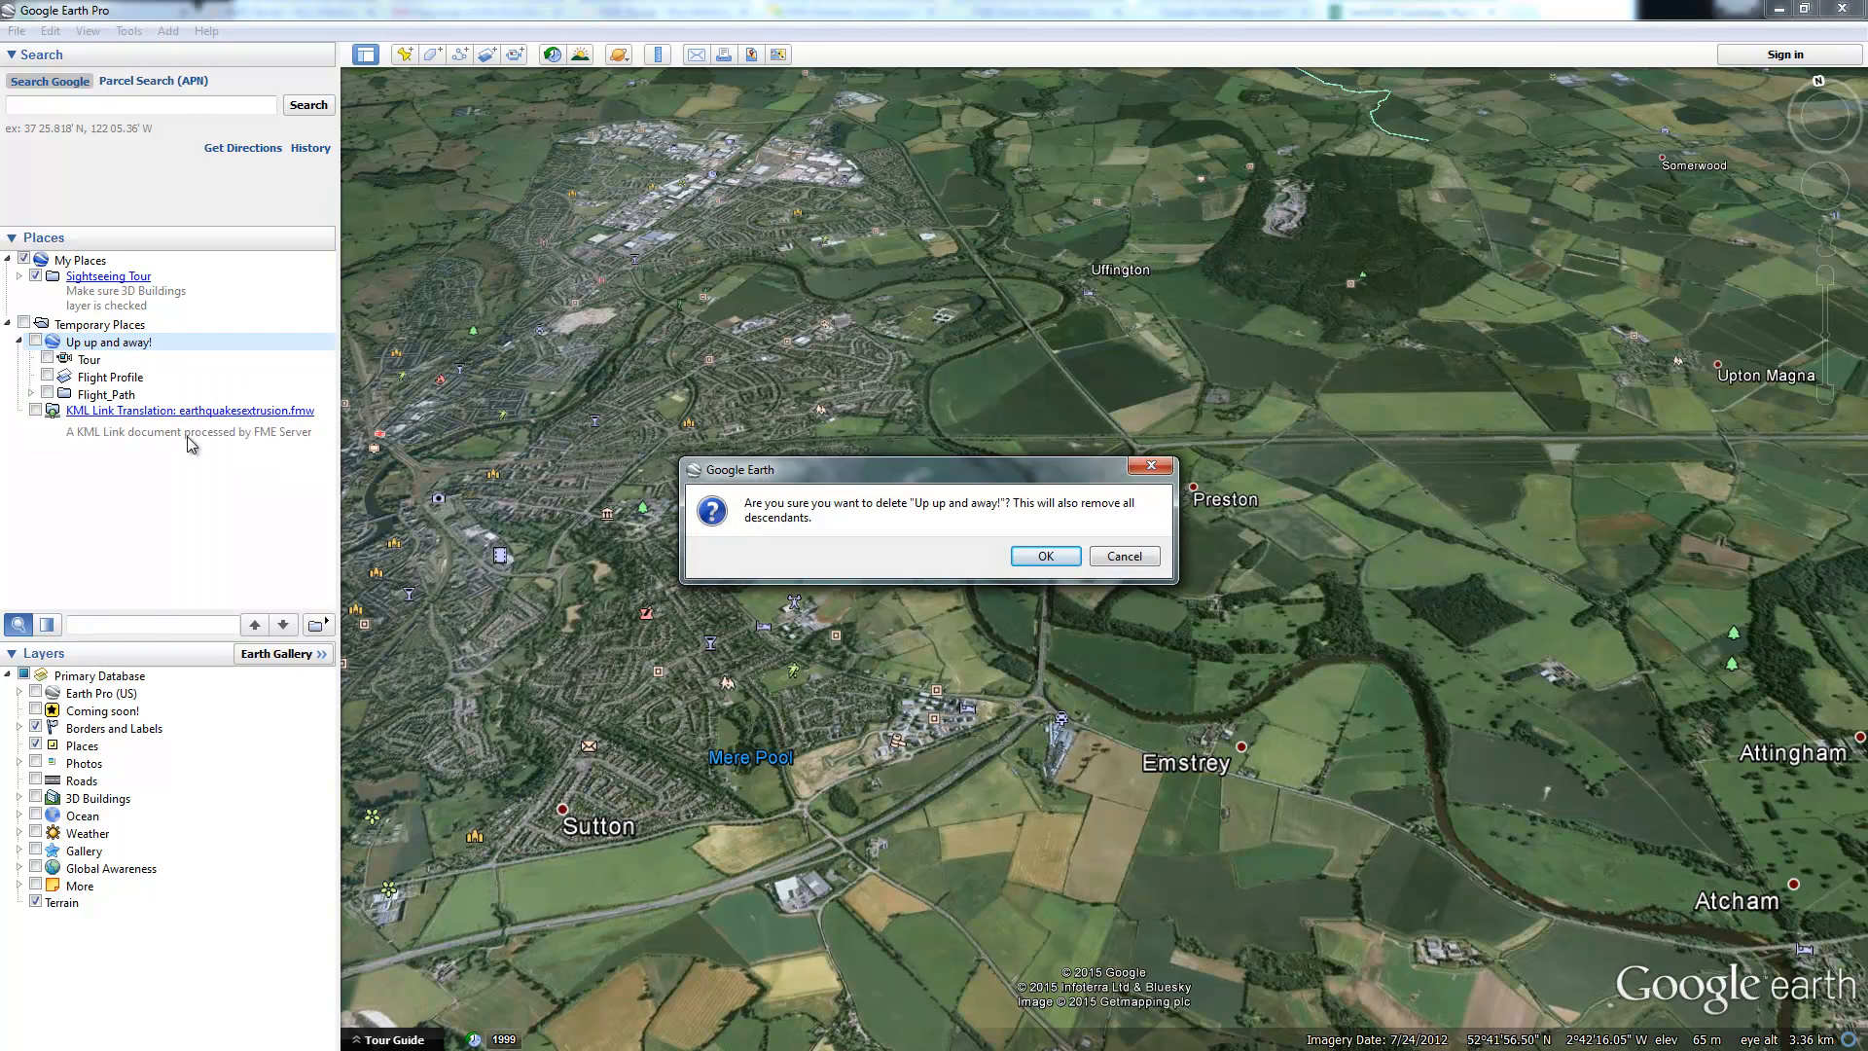
left_click(1033, 555)
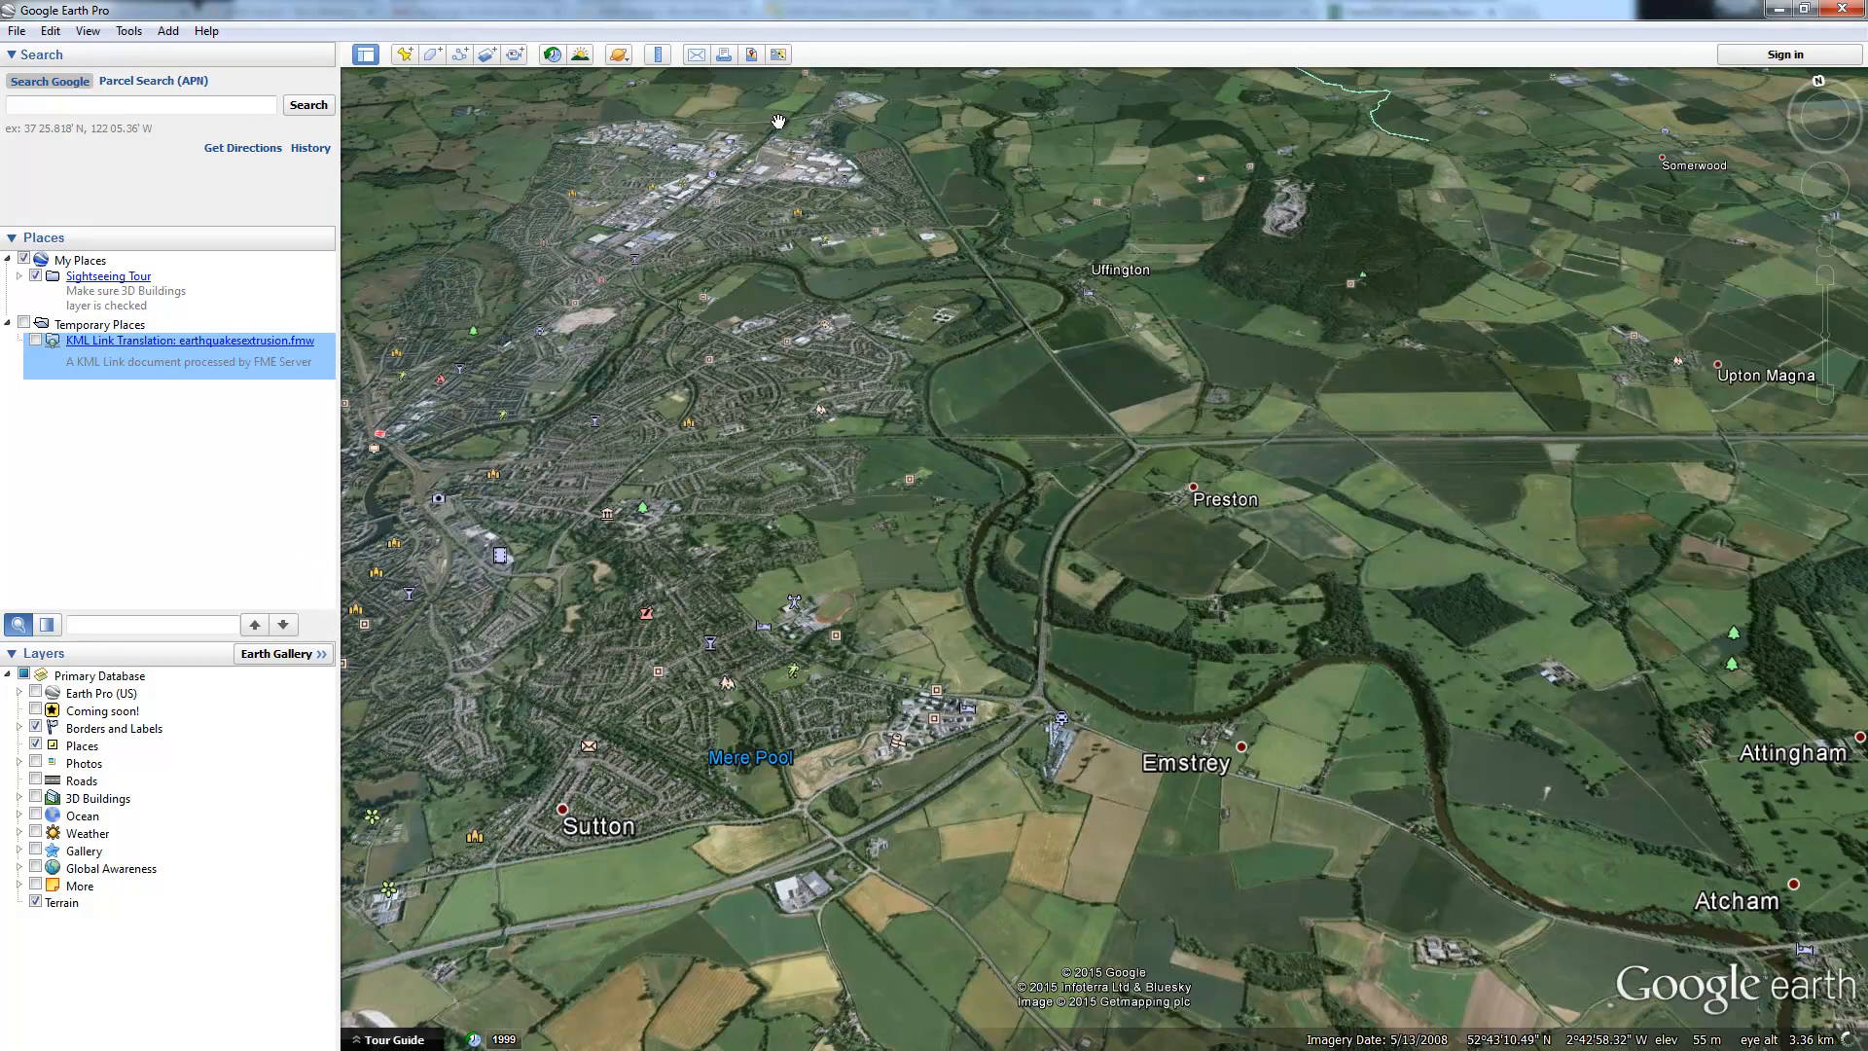
Step: Reset the view to face north and zoom out until the whole globe is visible
left_click(1820, 84)
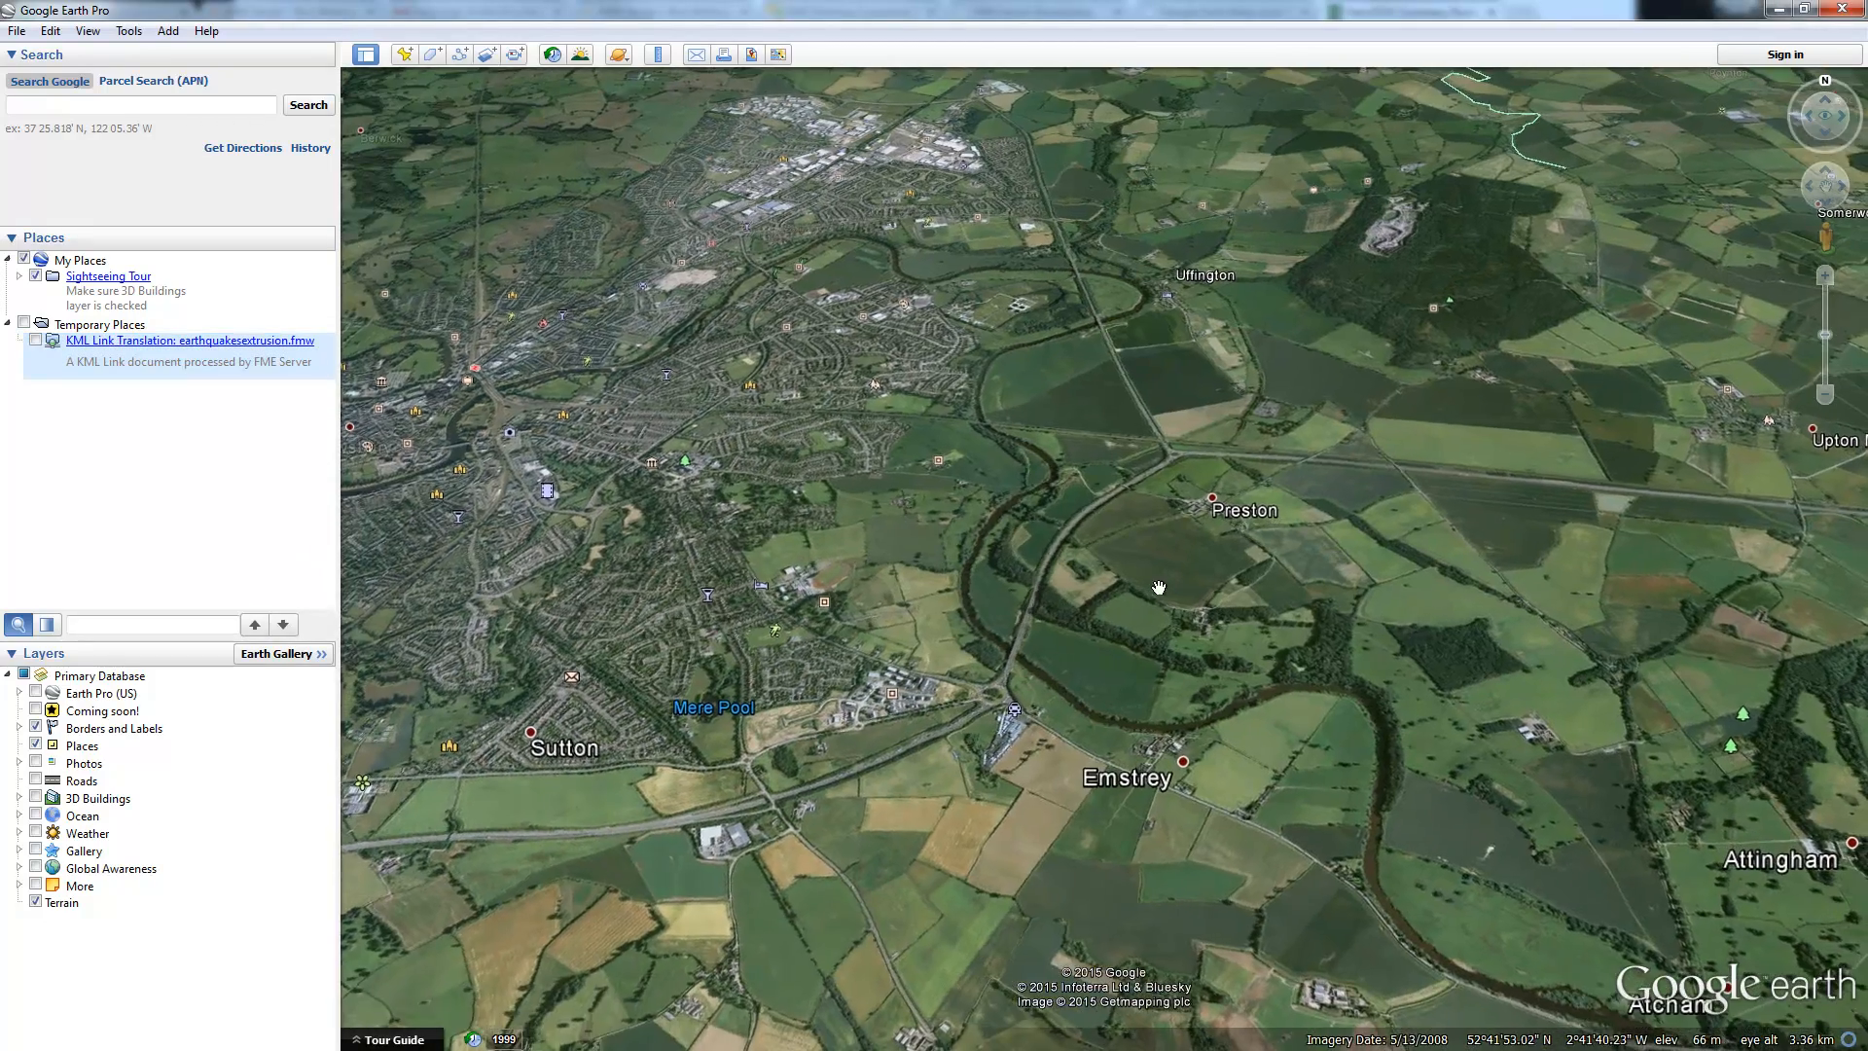
scroll(1038, 564, "down", 5)
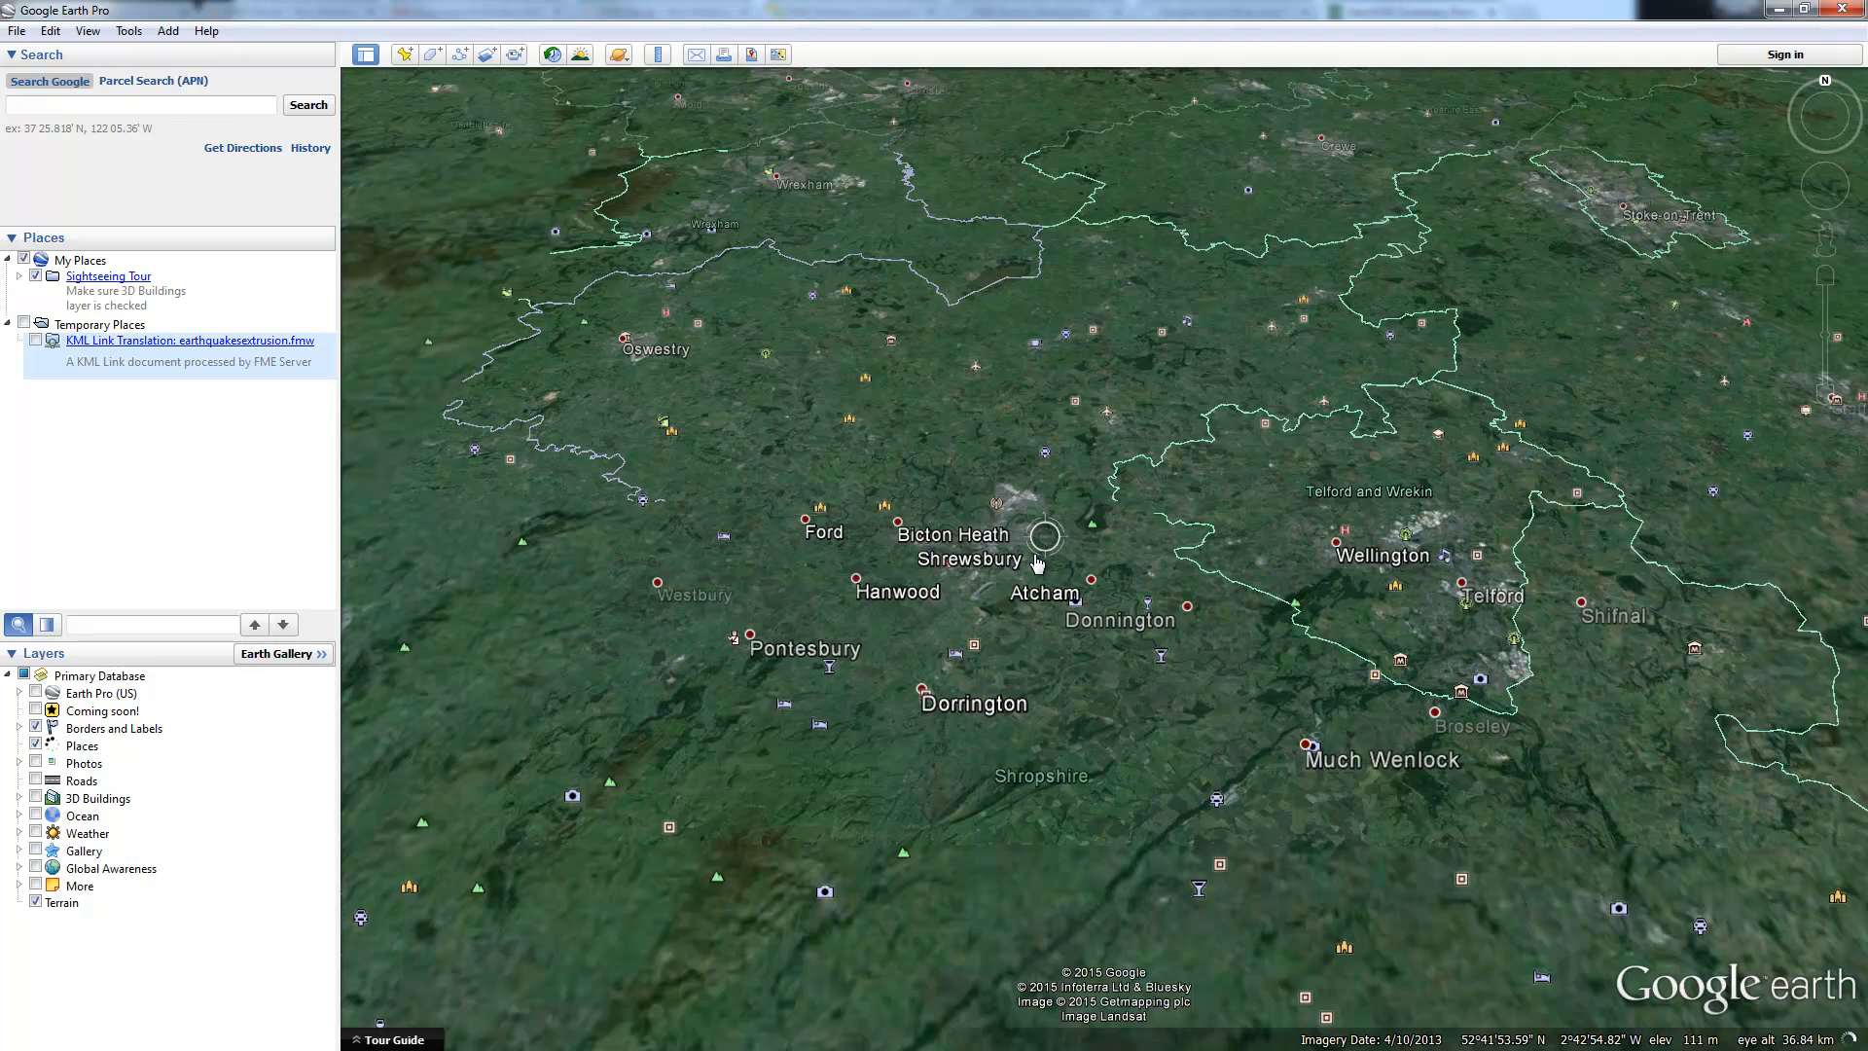
scroll(1036, 563, "down", 3)
scroll(1033, 559, "down", 3)
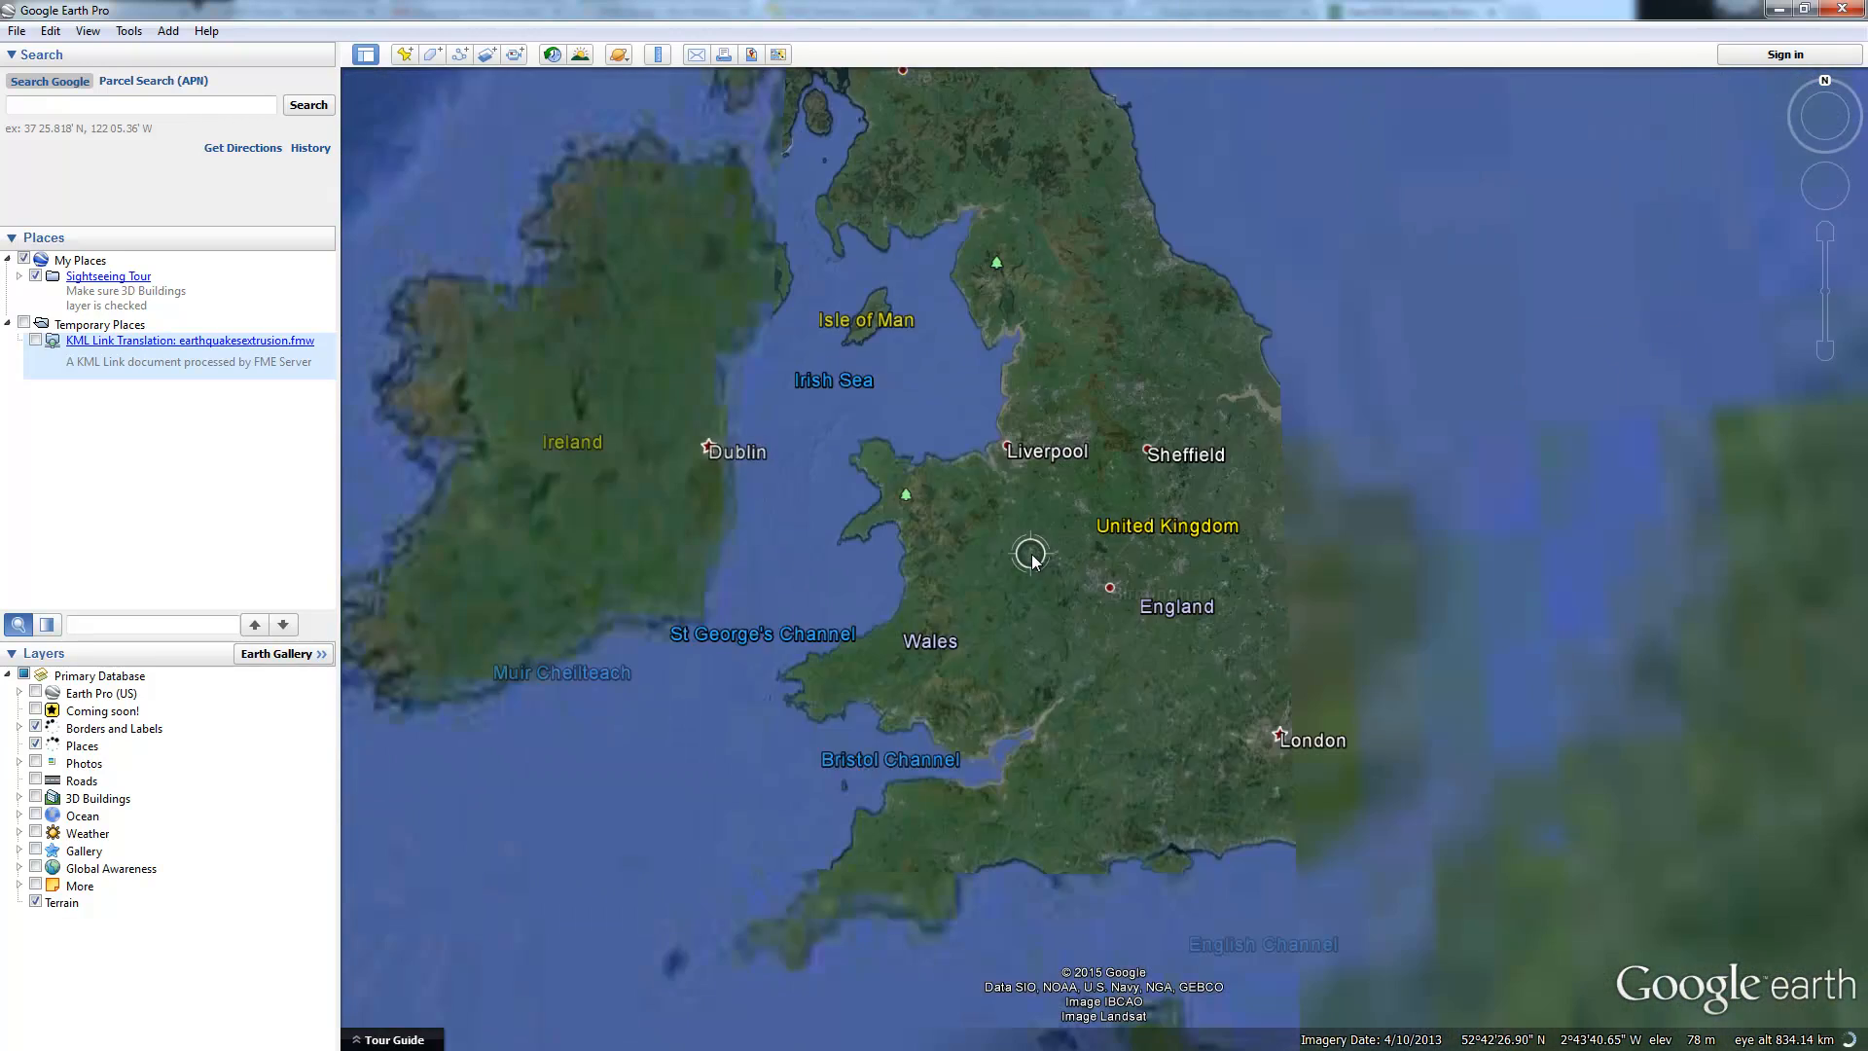
scroll(1032, 555, "down", 4)
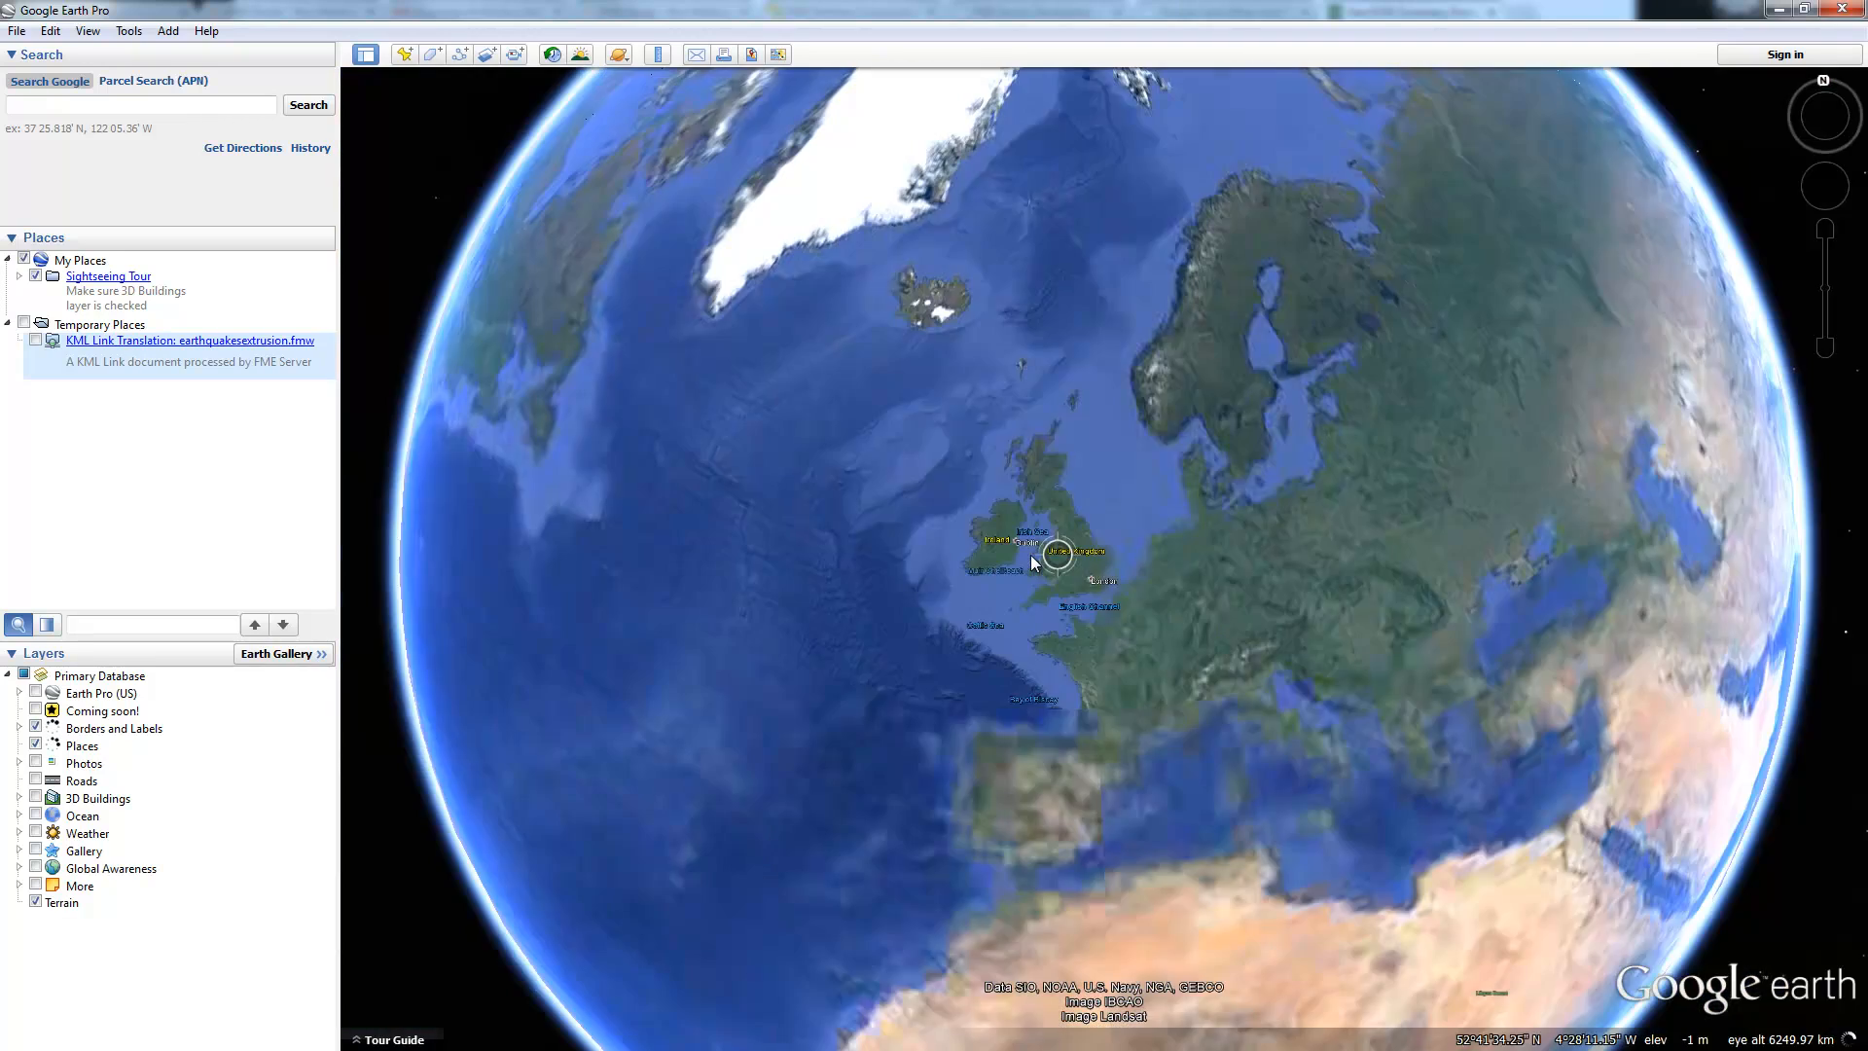
scroll(1030, 555, "down", 2)
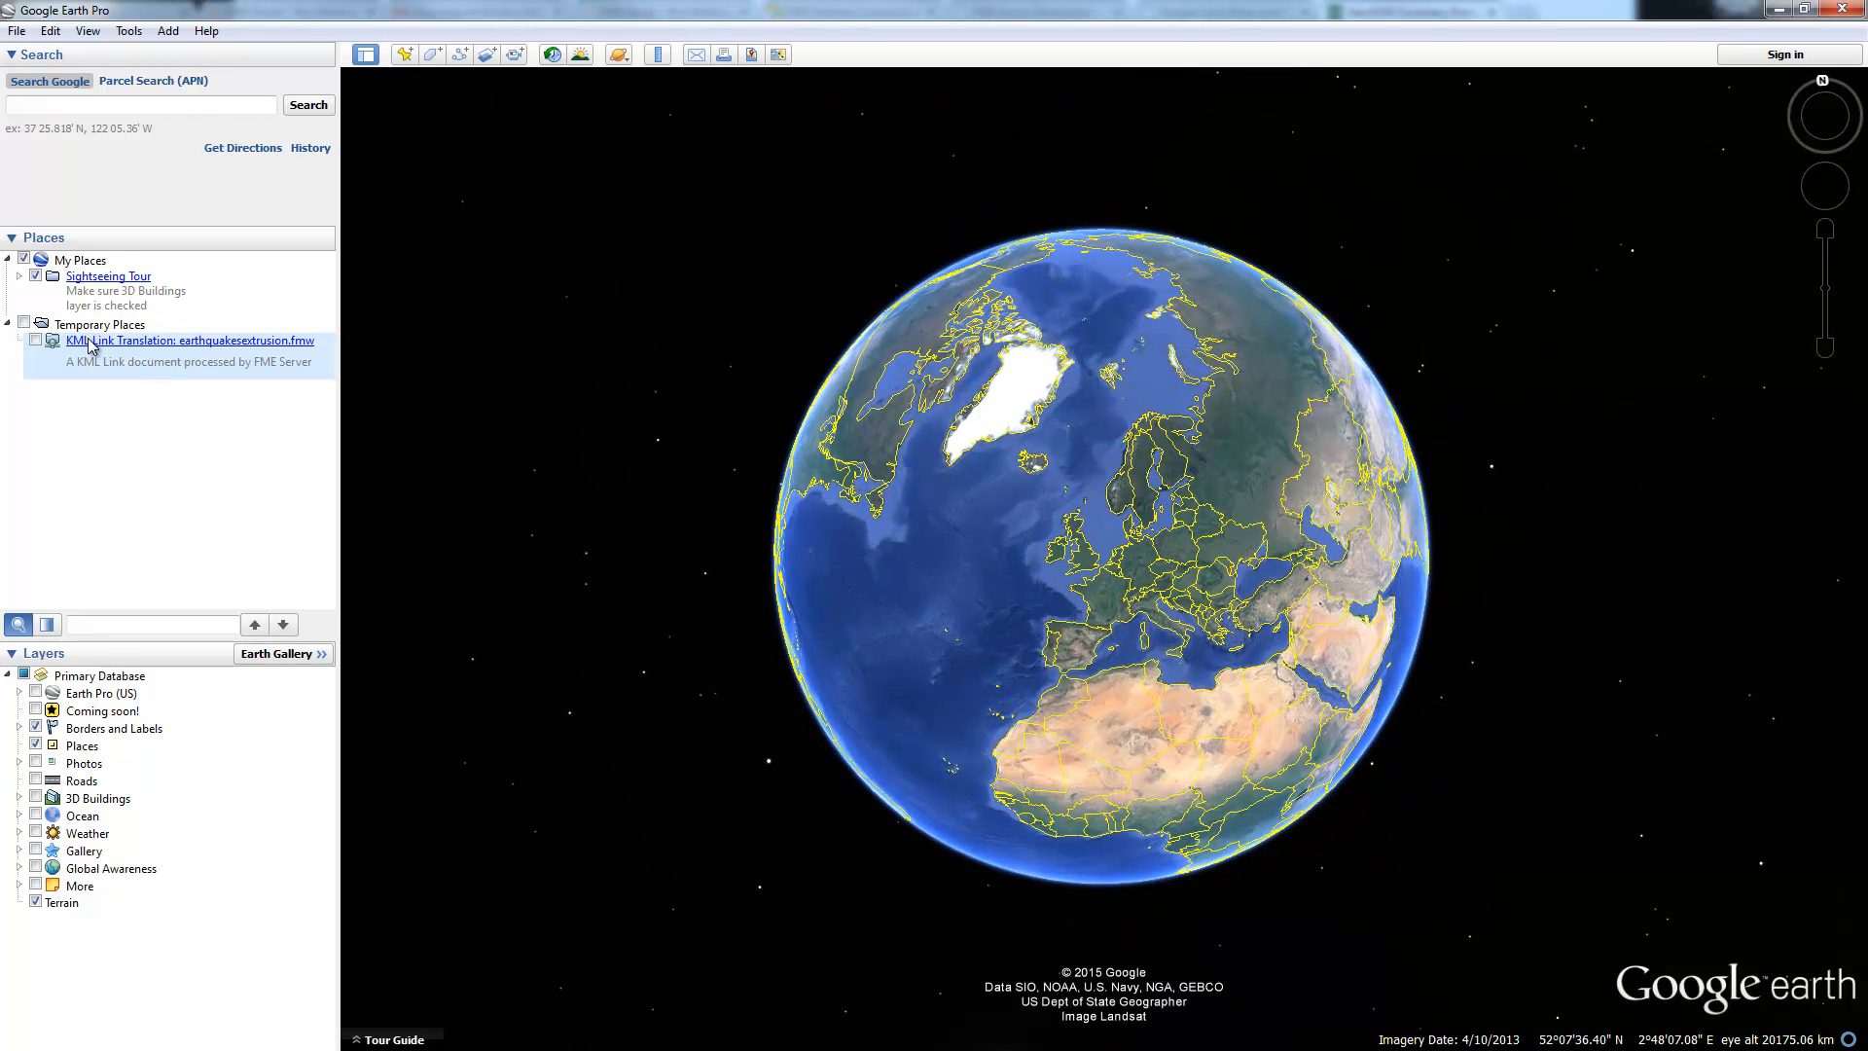
Step: Enable 'KML Link Translation: earthquakesextrusion.fmw' in Places to show the earthquake columns
left_click(35, 340)
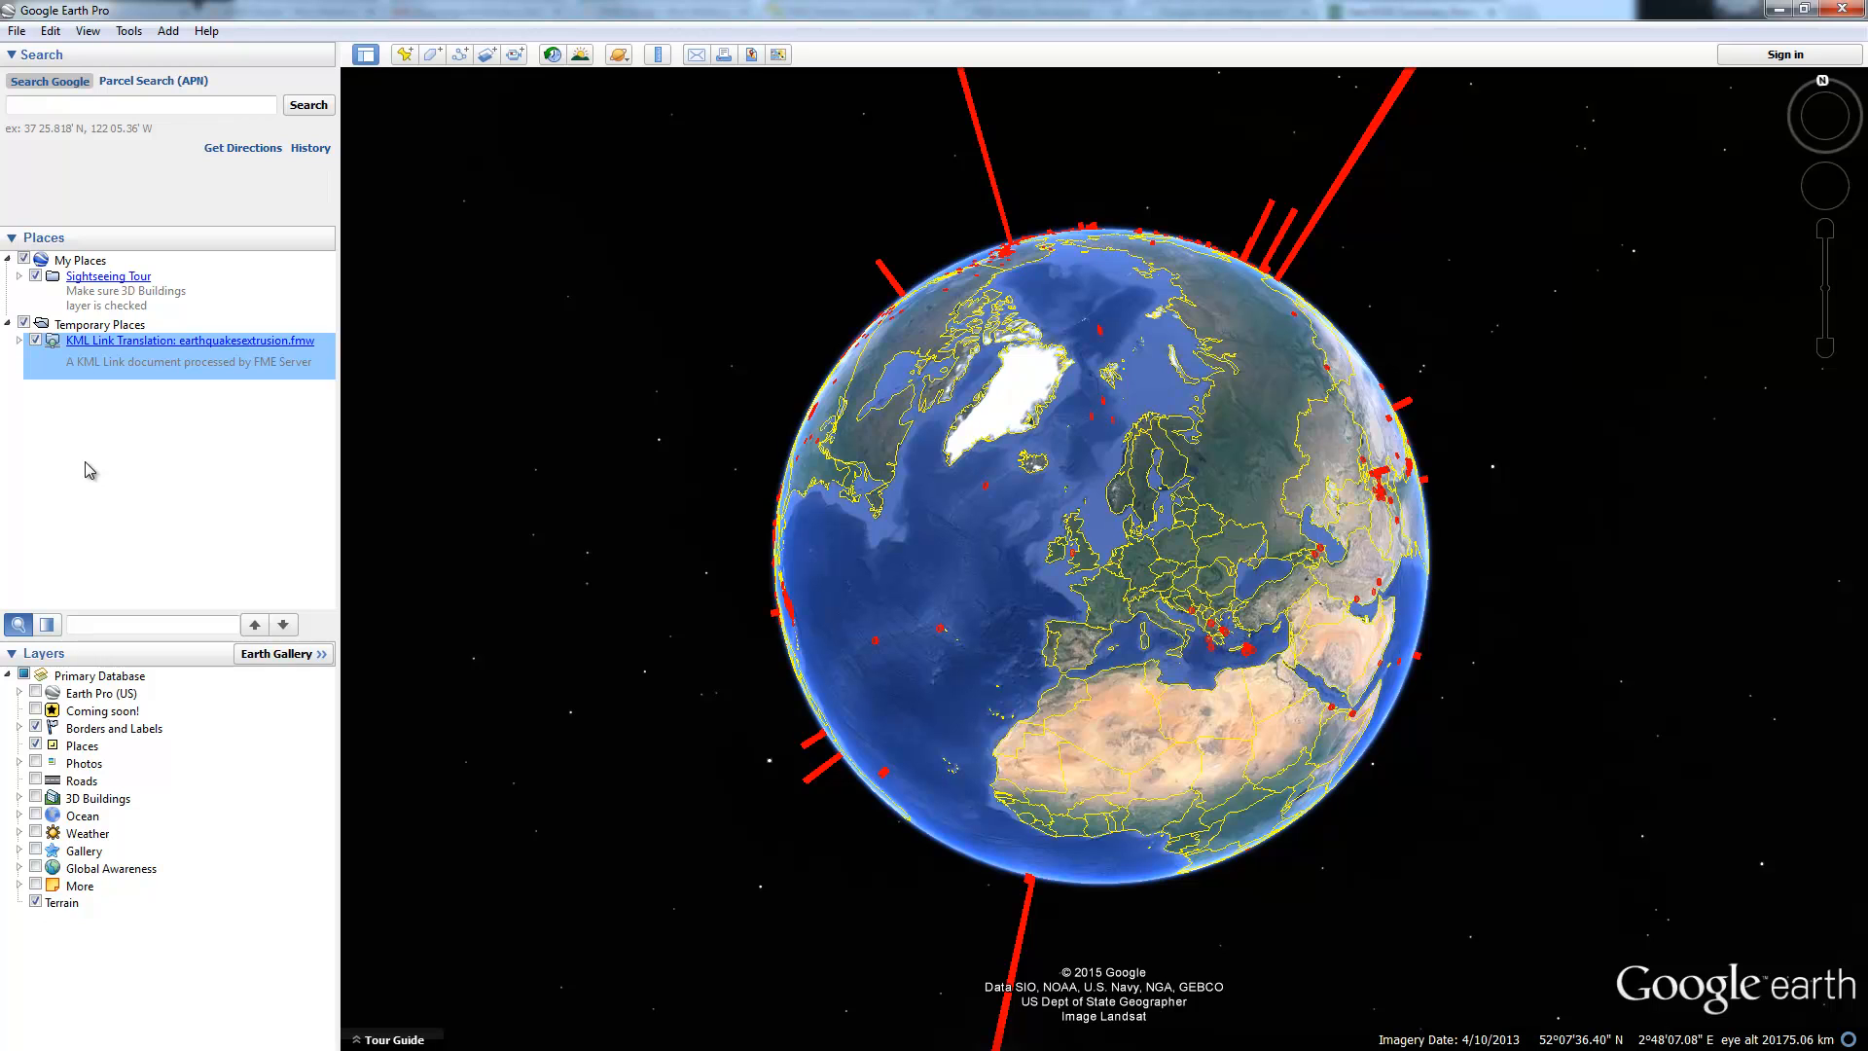
Step: Open the earthquake network link's properties and widen the window to show the full link
right_click(192, 350)
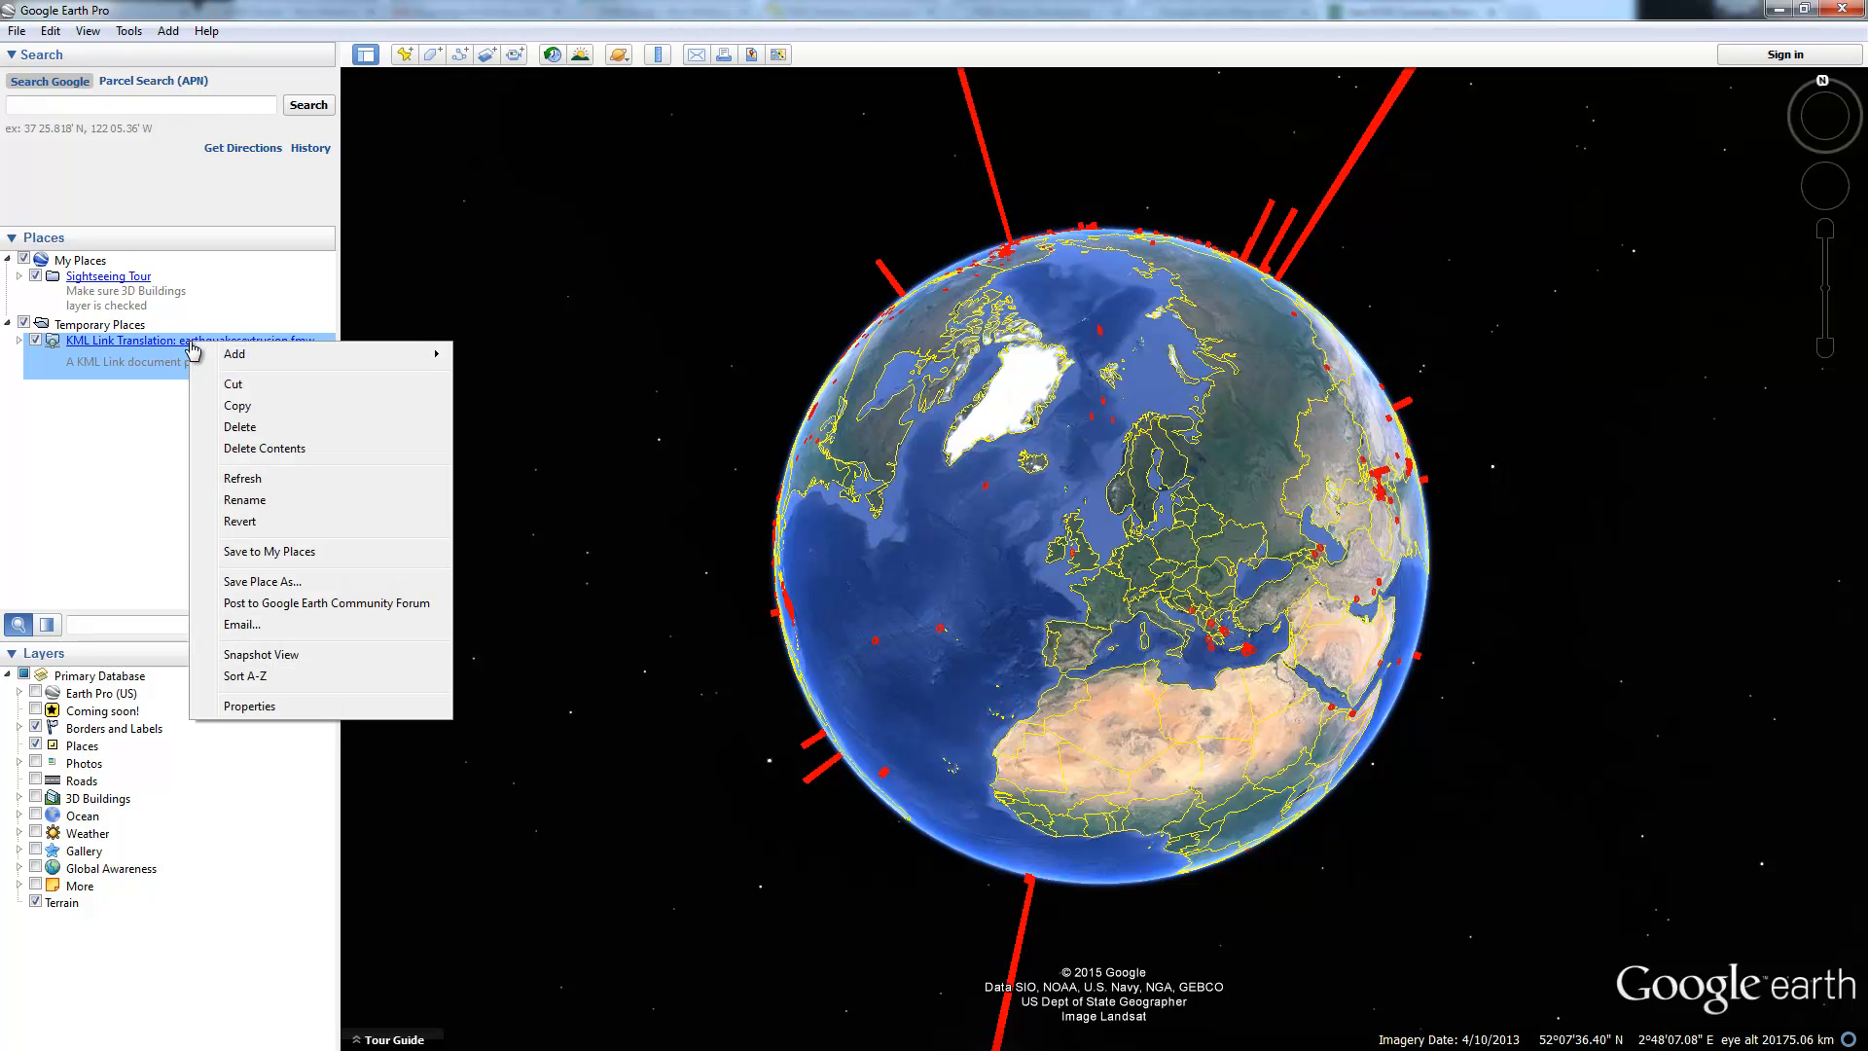
left_click(255, 705)
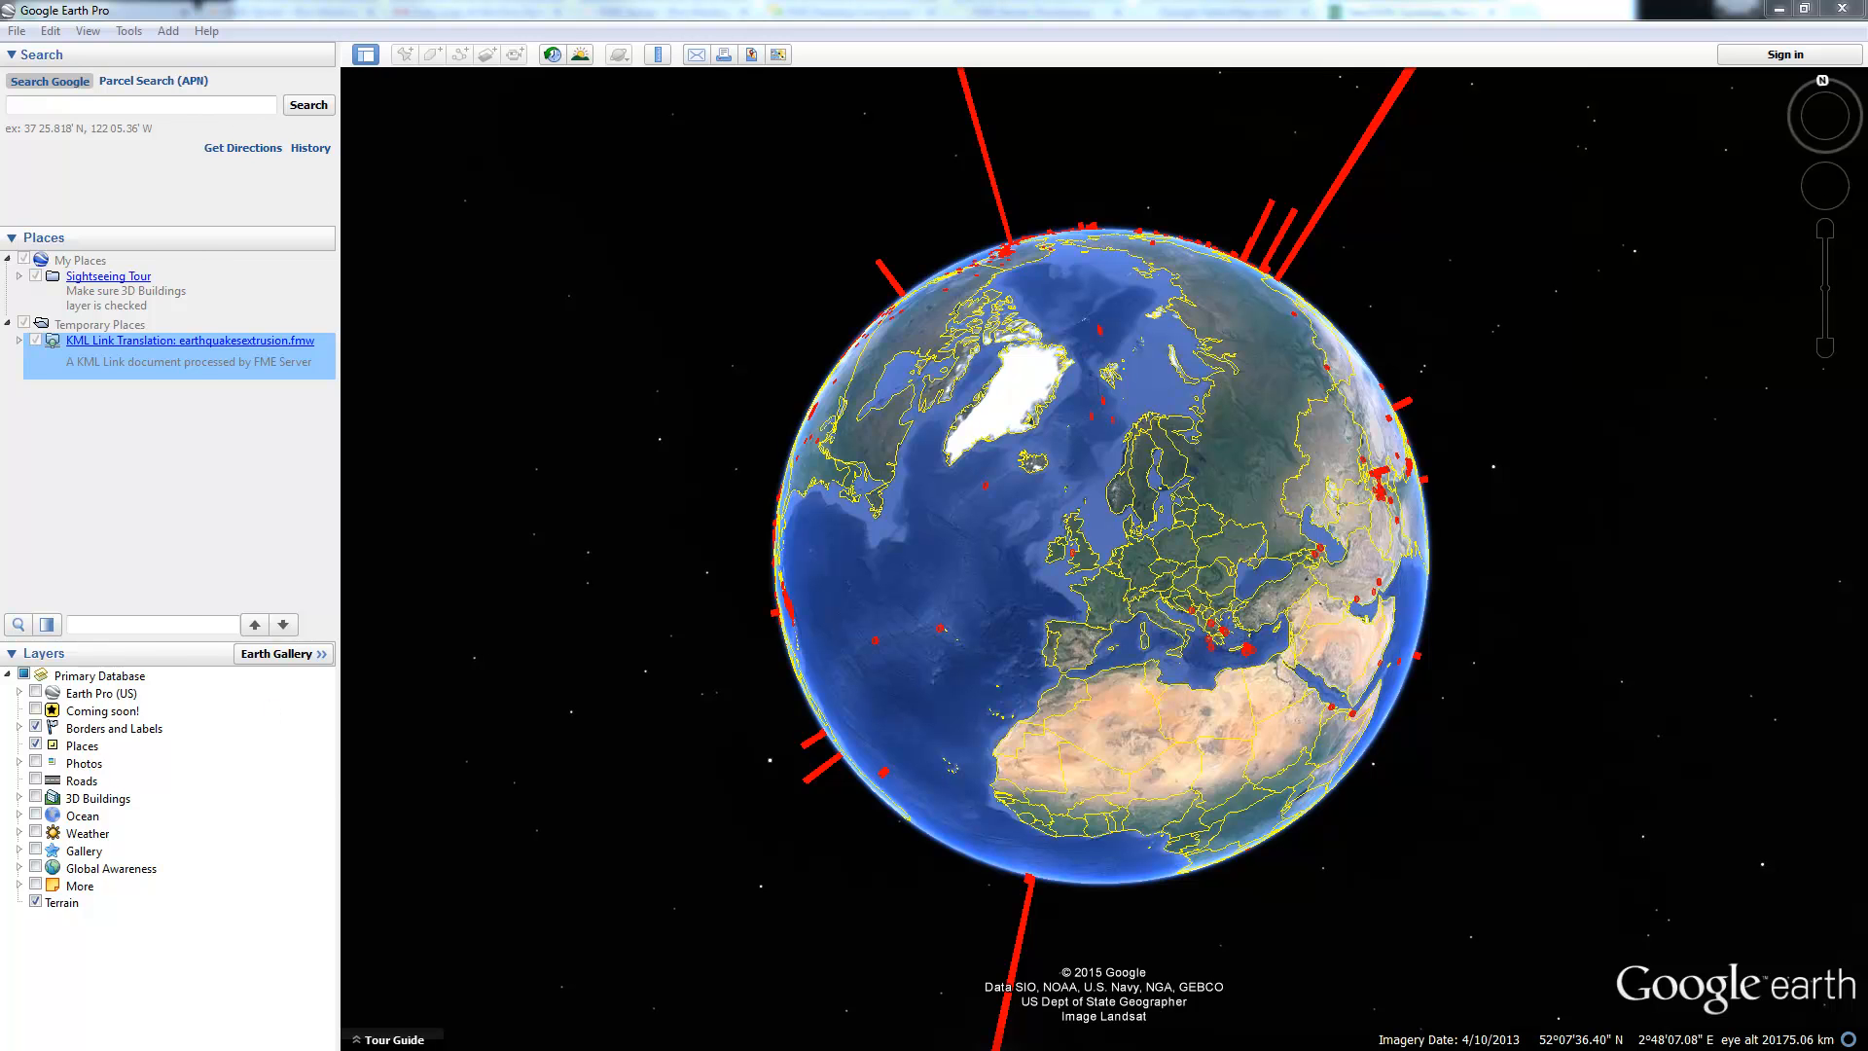
left_click_drag(635, 231, 865, 230)
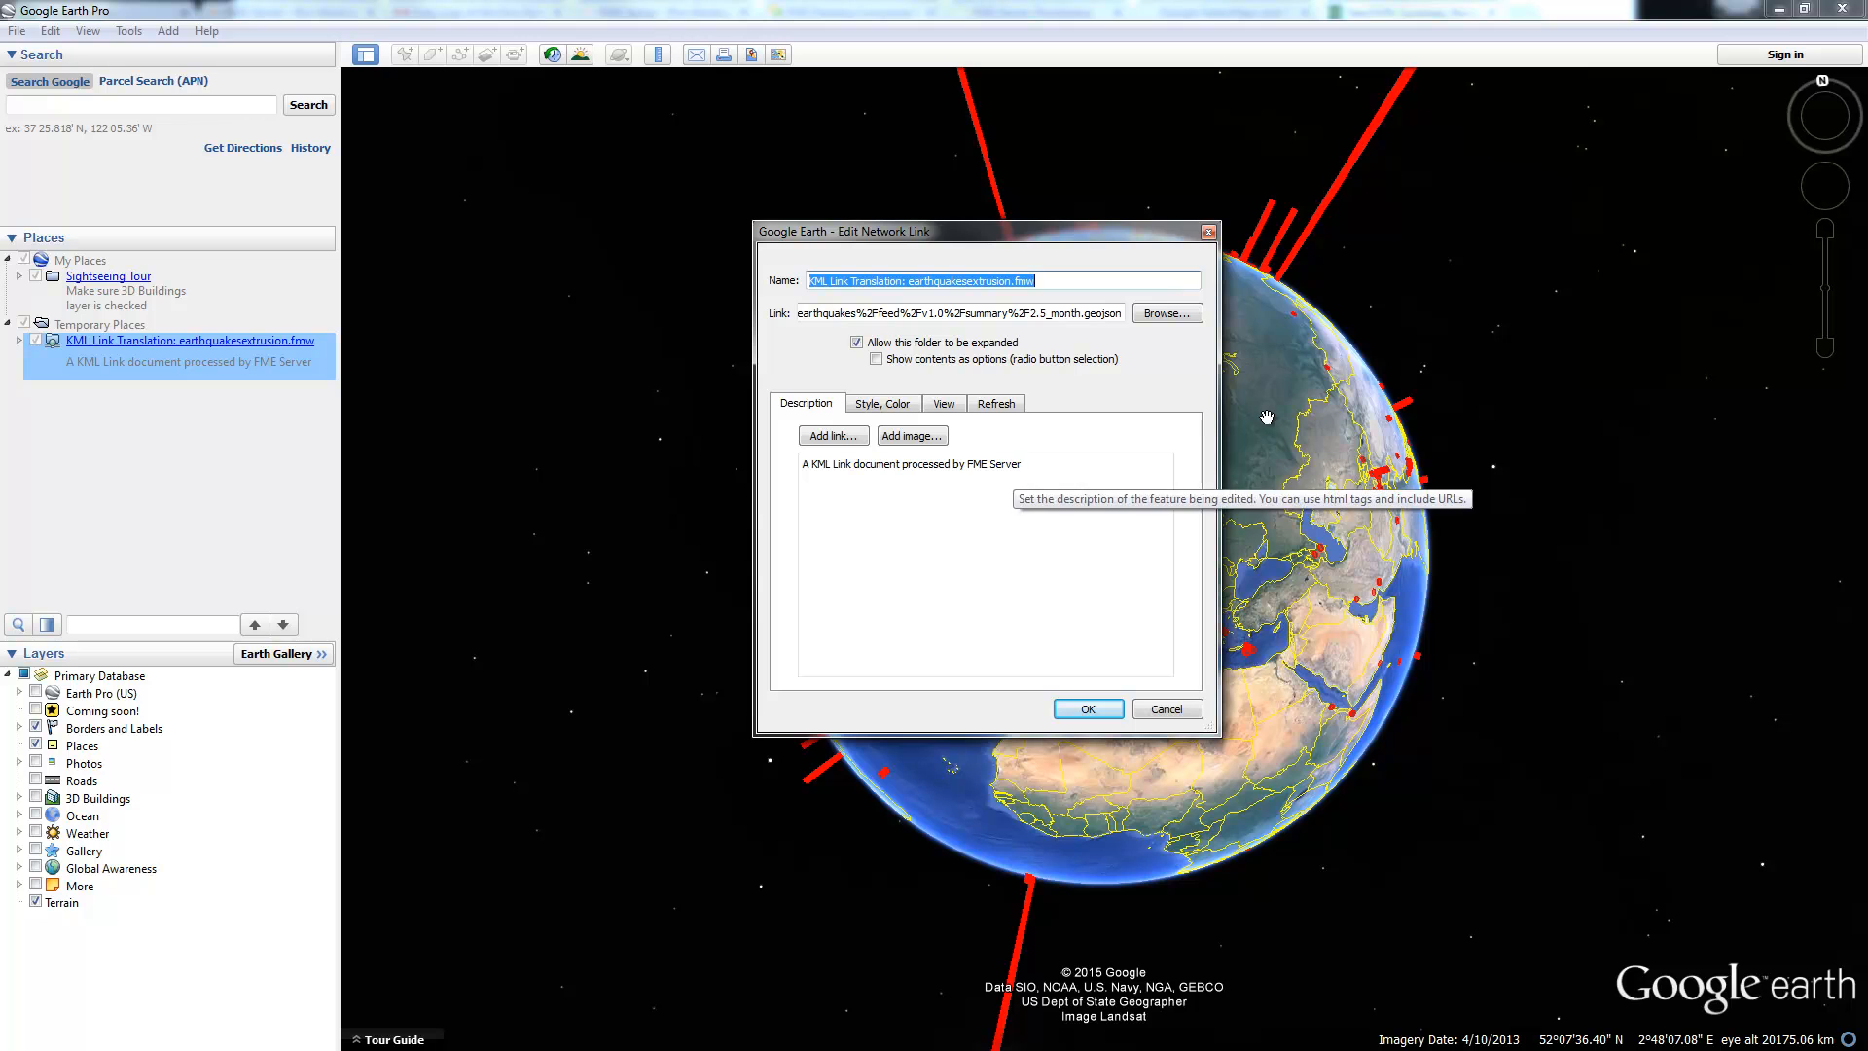
left_click_drag(1221, 472, 1660, 472)
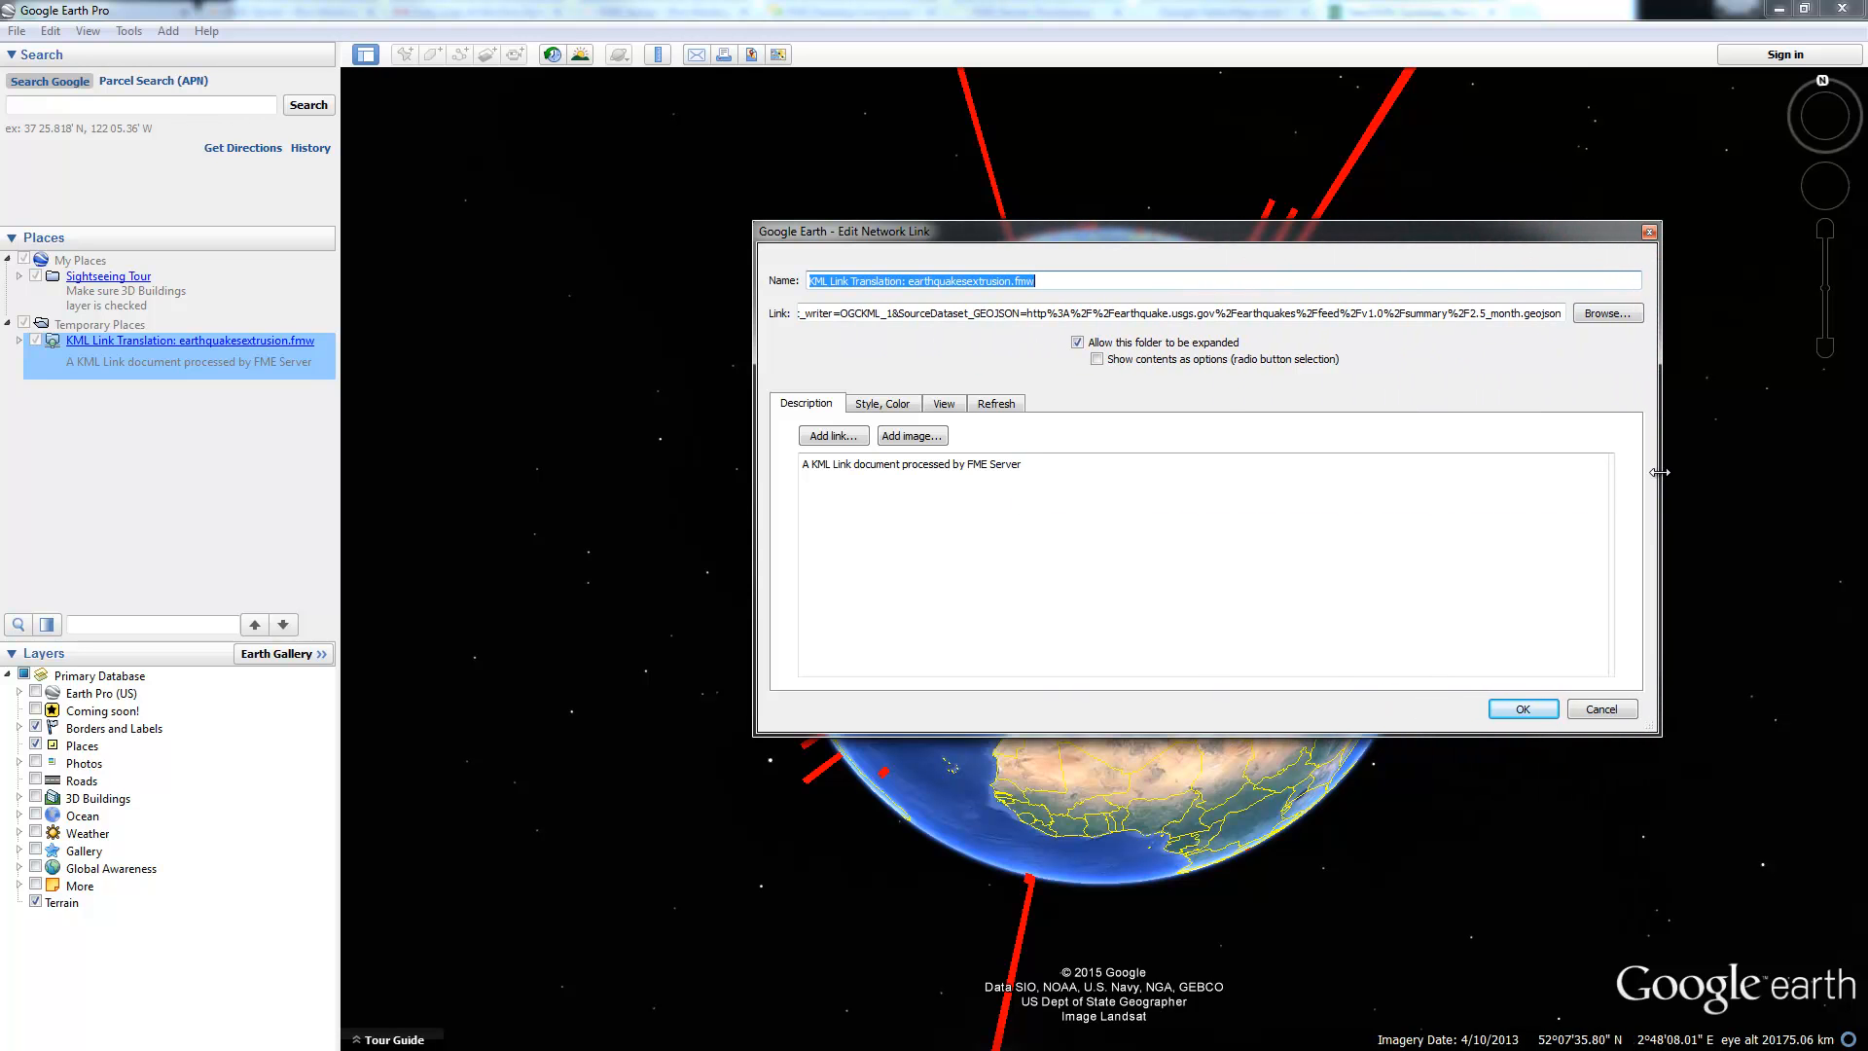
Step: Inspect the link URL: the server path, earthquakesextrusion.fmw workspace, and USGS GeoJSON feed
left_click(1204, 313)
left_click_drag(1014, 318, 711, 310)
left_click(912, 320)
left_click_drag(932, 317, 1415, 325)
left_click(1116, 316)
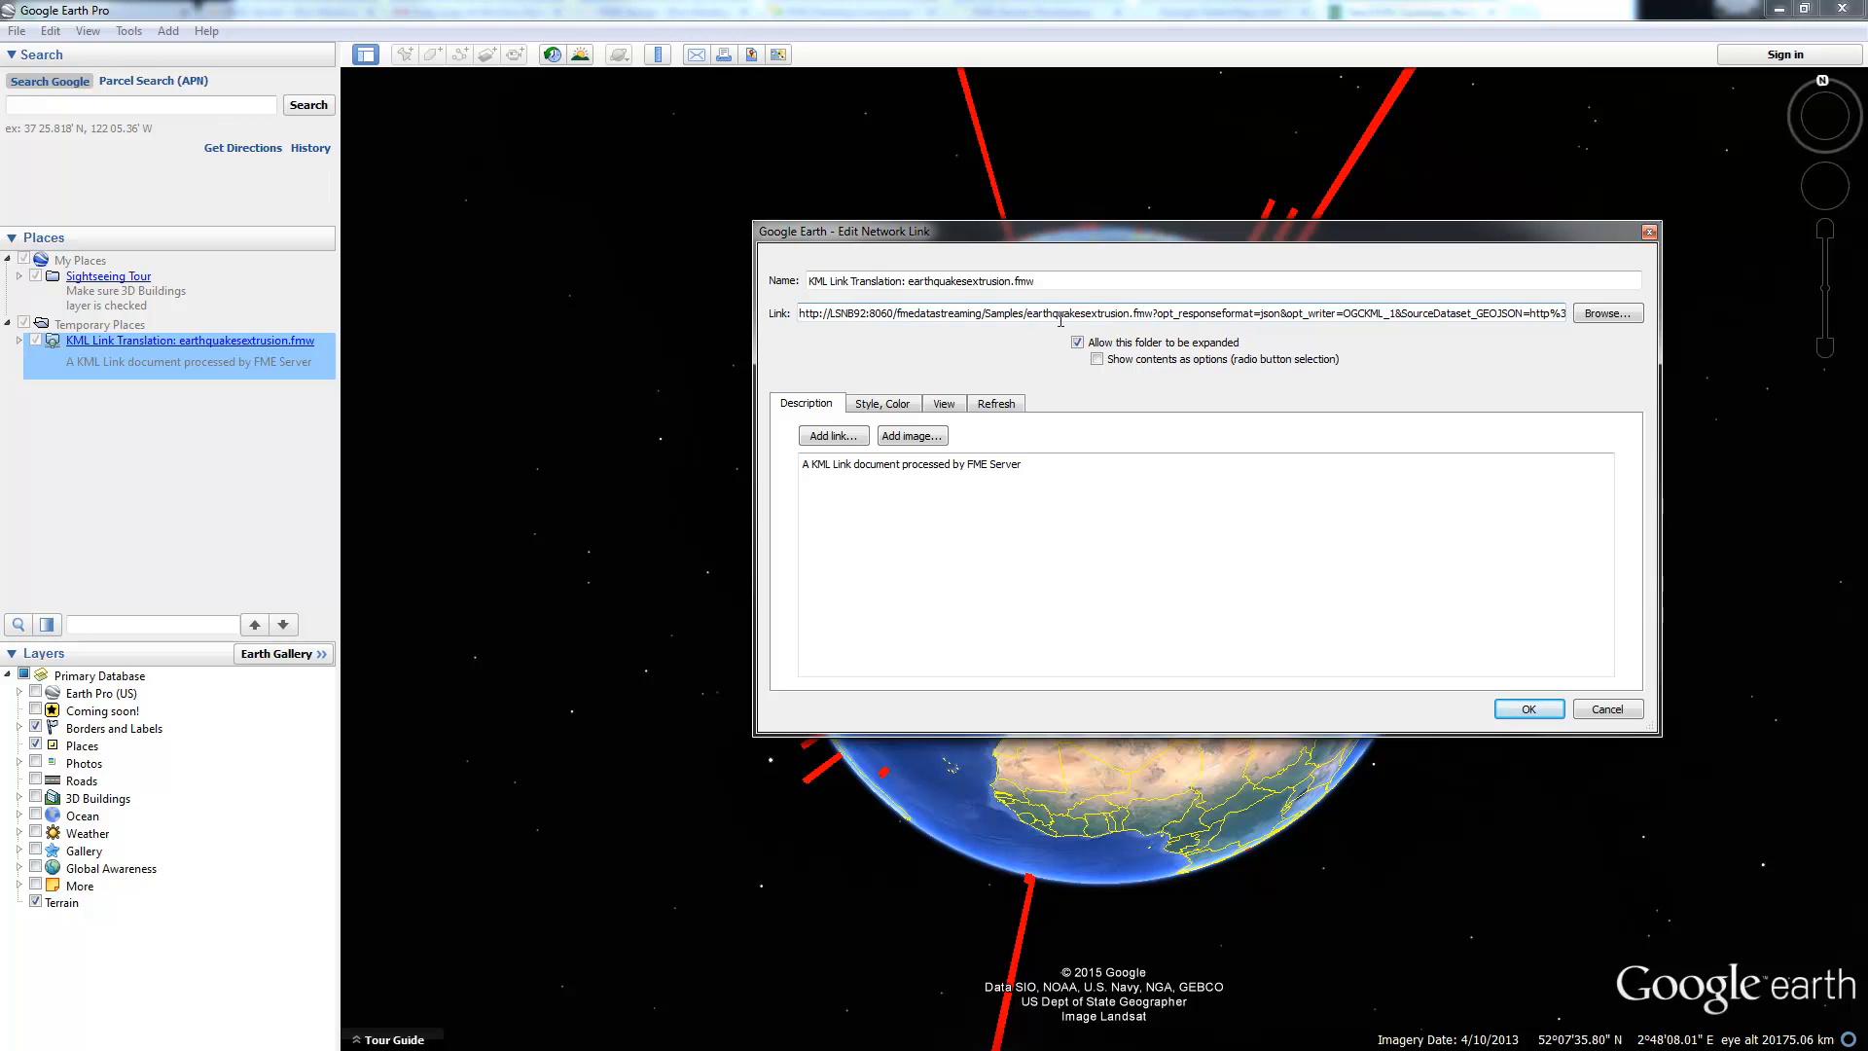
left_click_drag(1030, 316, 1156, 321)
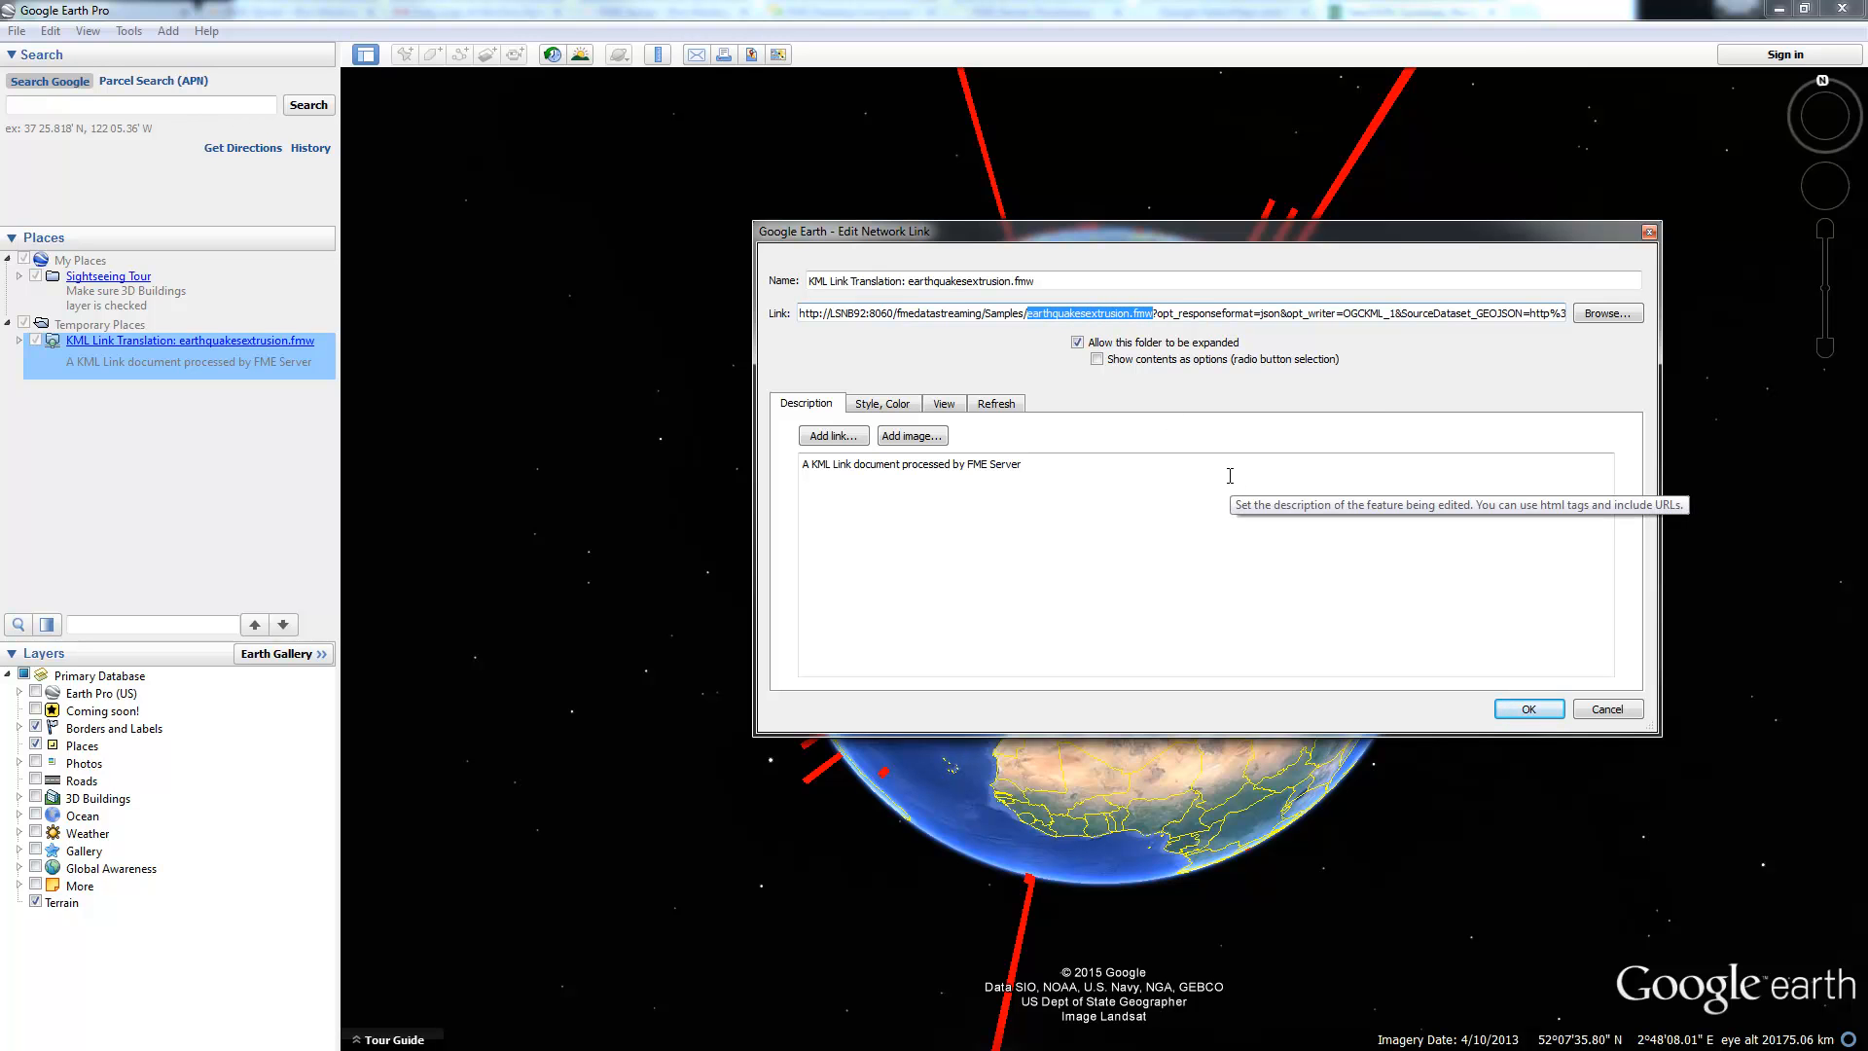
left_click(1378, 316)
left_click_drag(1378, 316, 1599, 319)
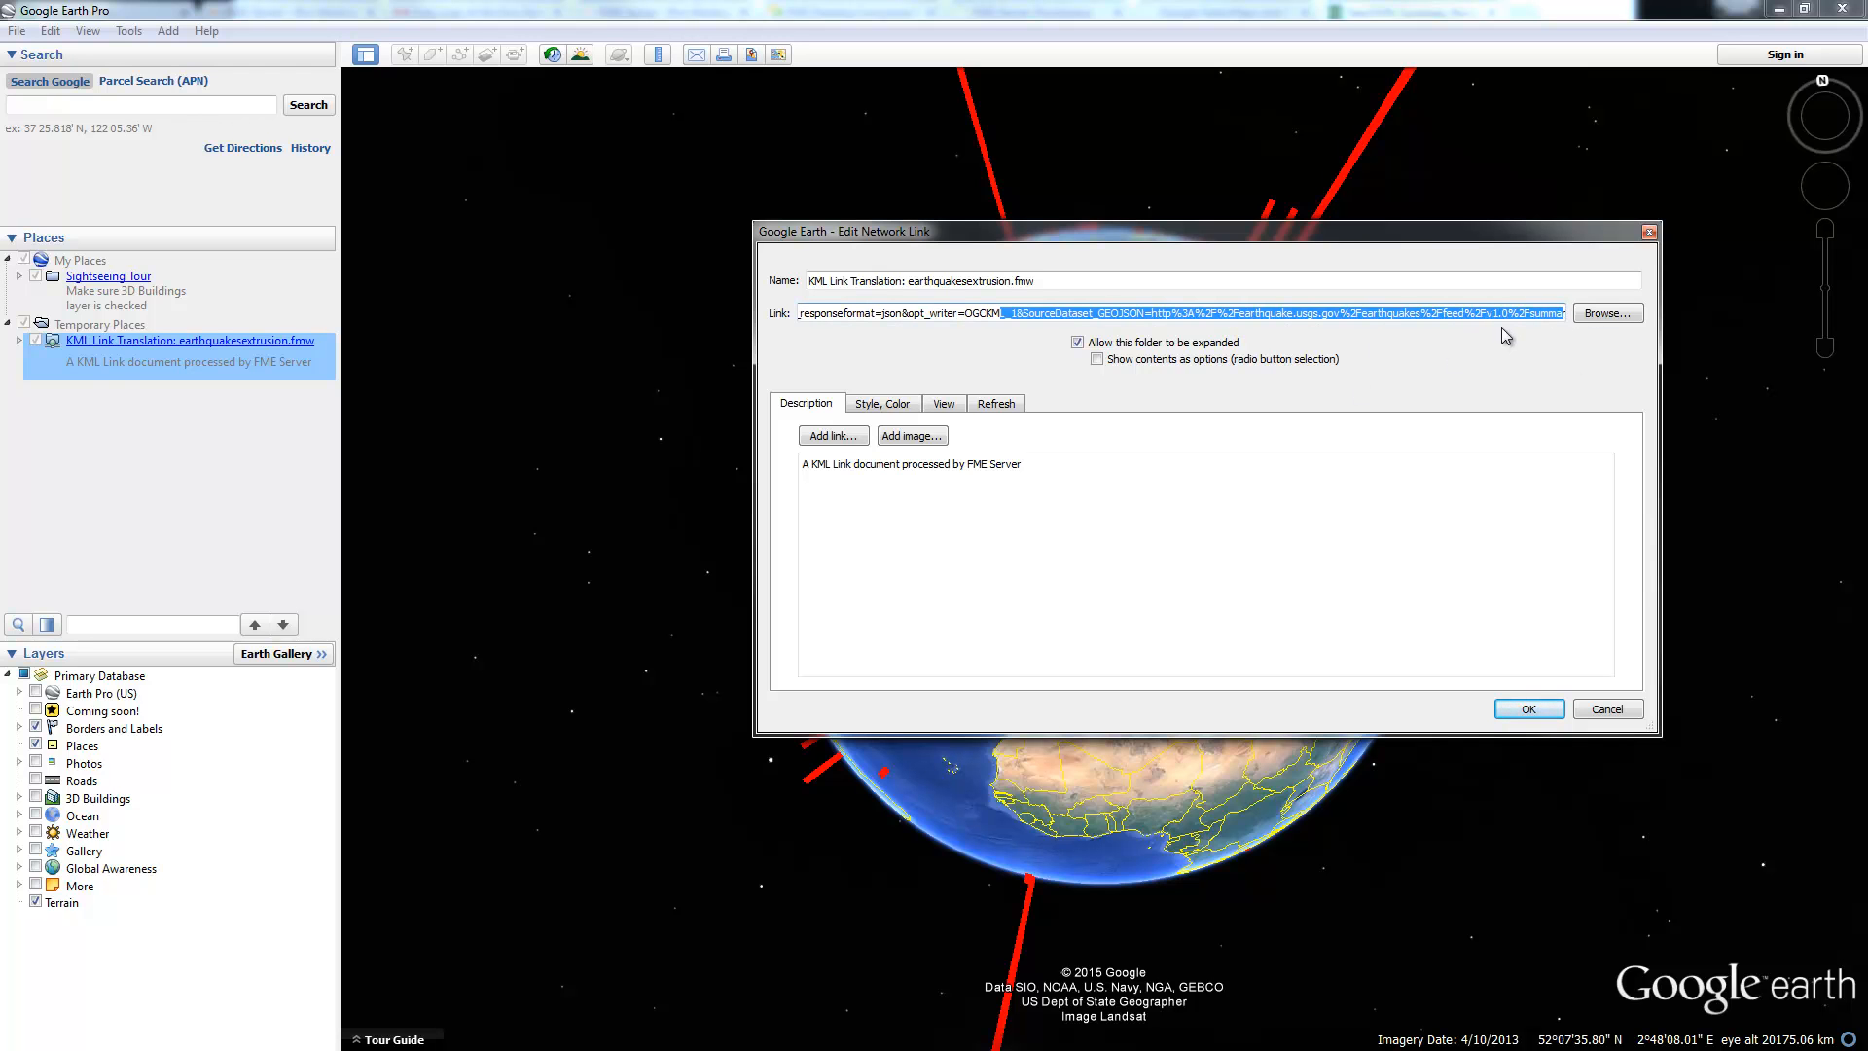
Step: Set the network link's periodic refresh to 5 minutes 5 seconds and apply it
left_click(996, 402)
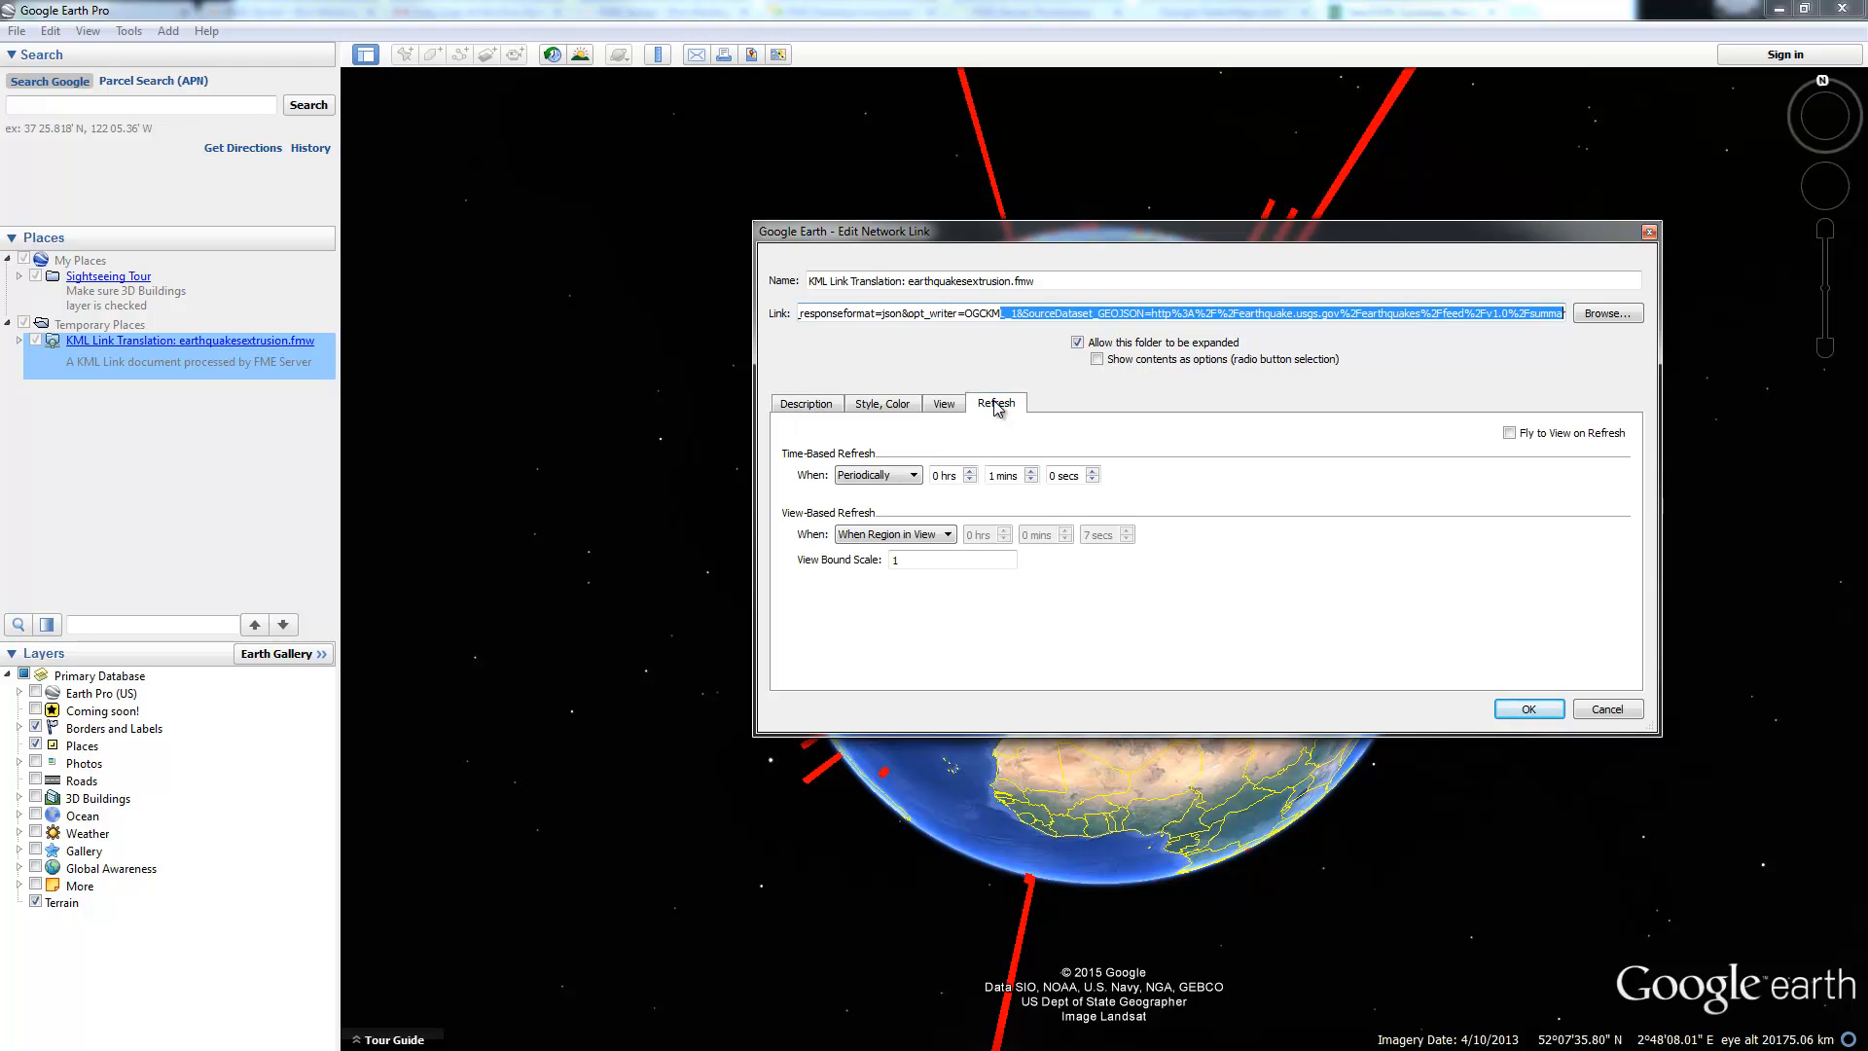
left_click(1002, 475)
double_click(1002, 475)
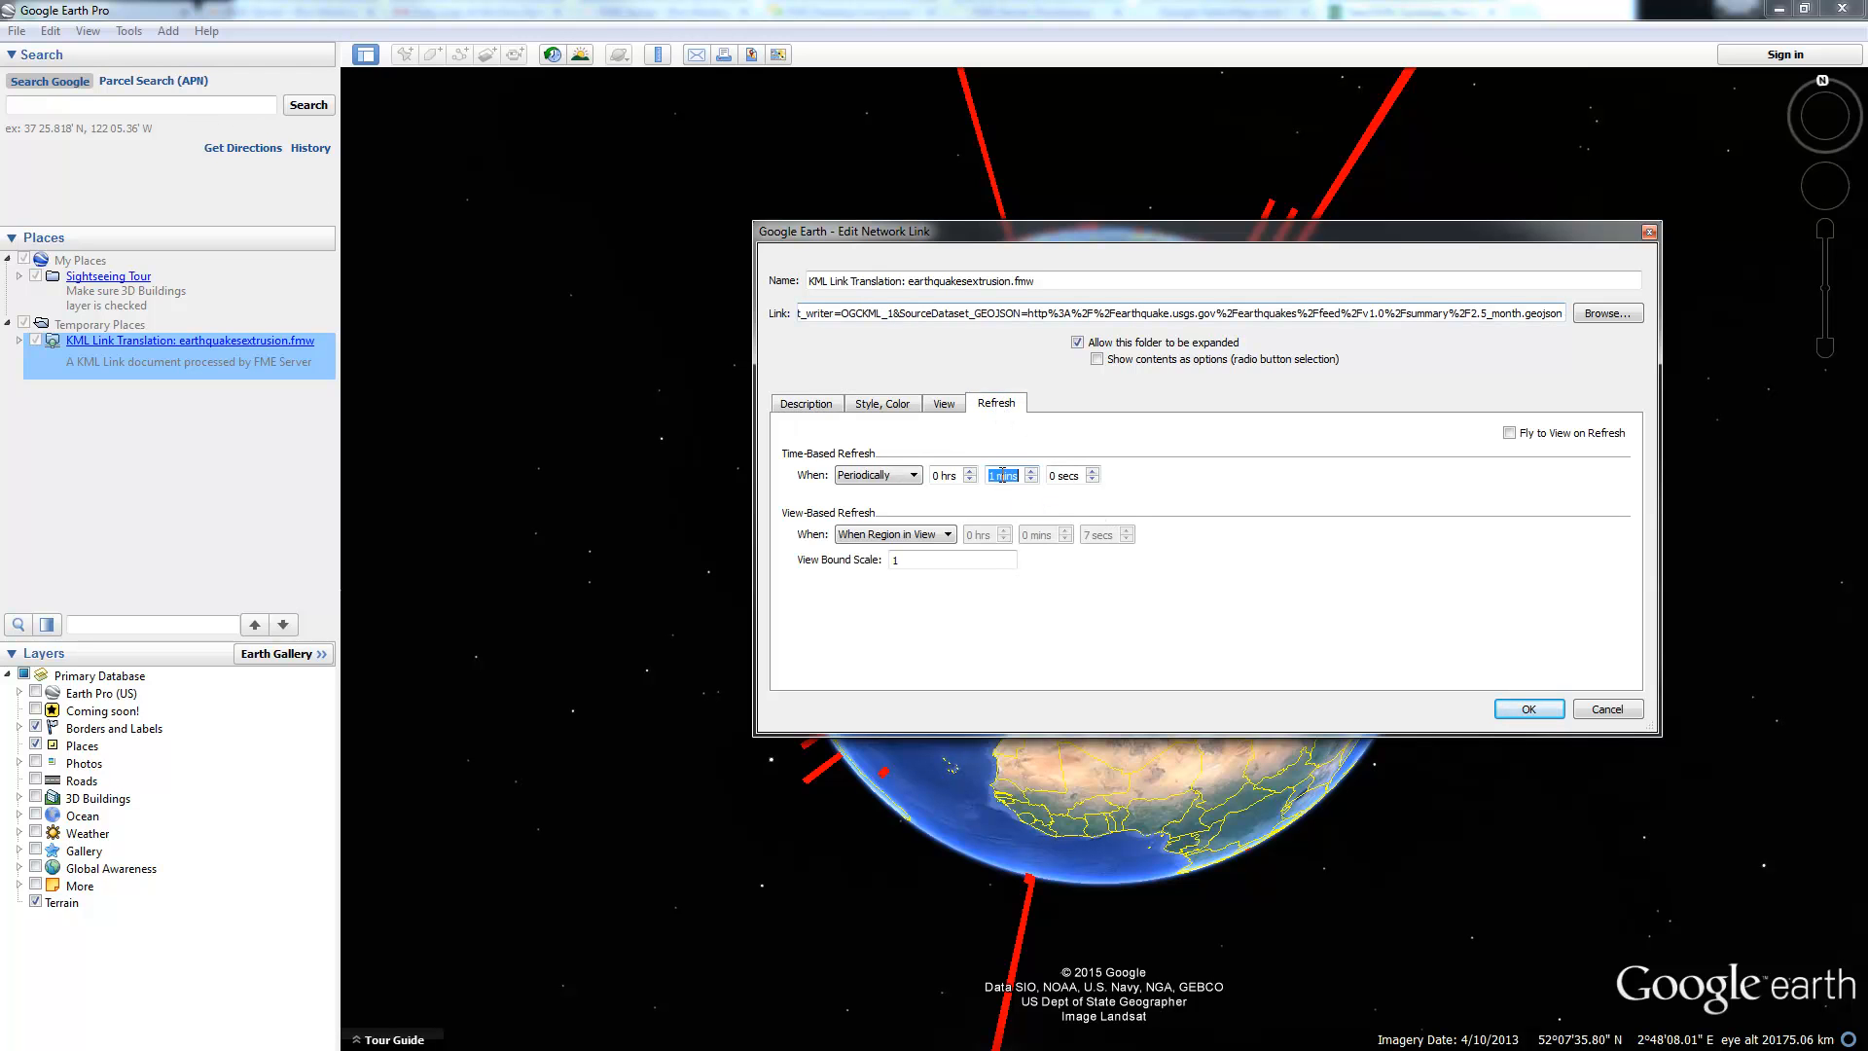
type("5")
double_click(1062, 477)
type("5")
left_click(1518, 712)
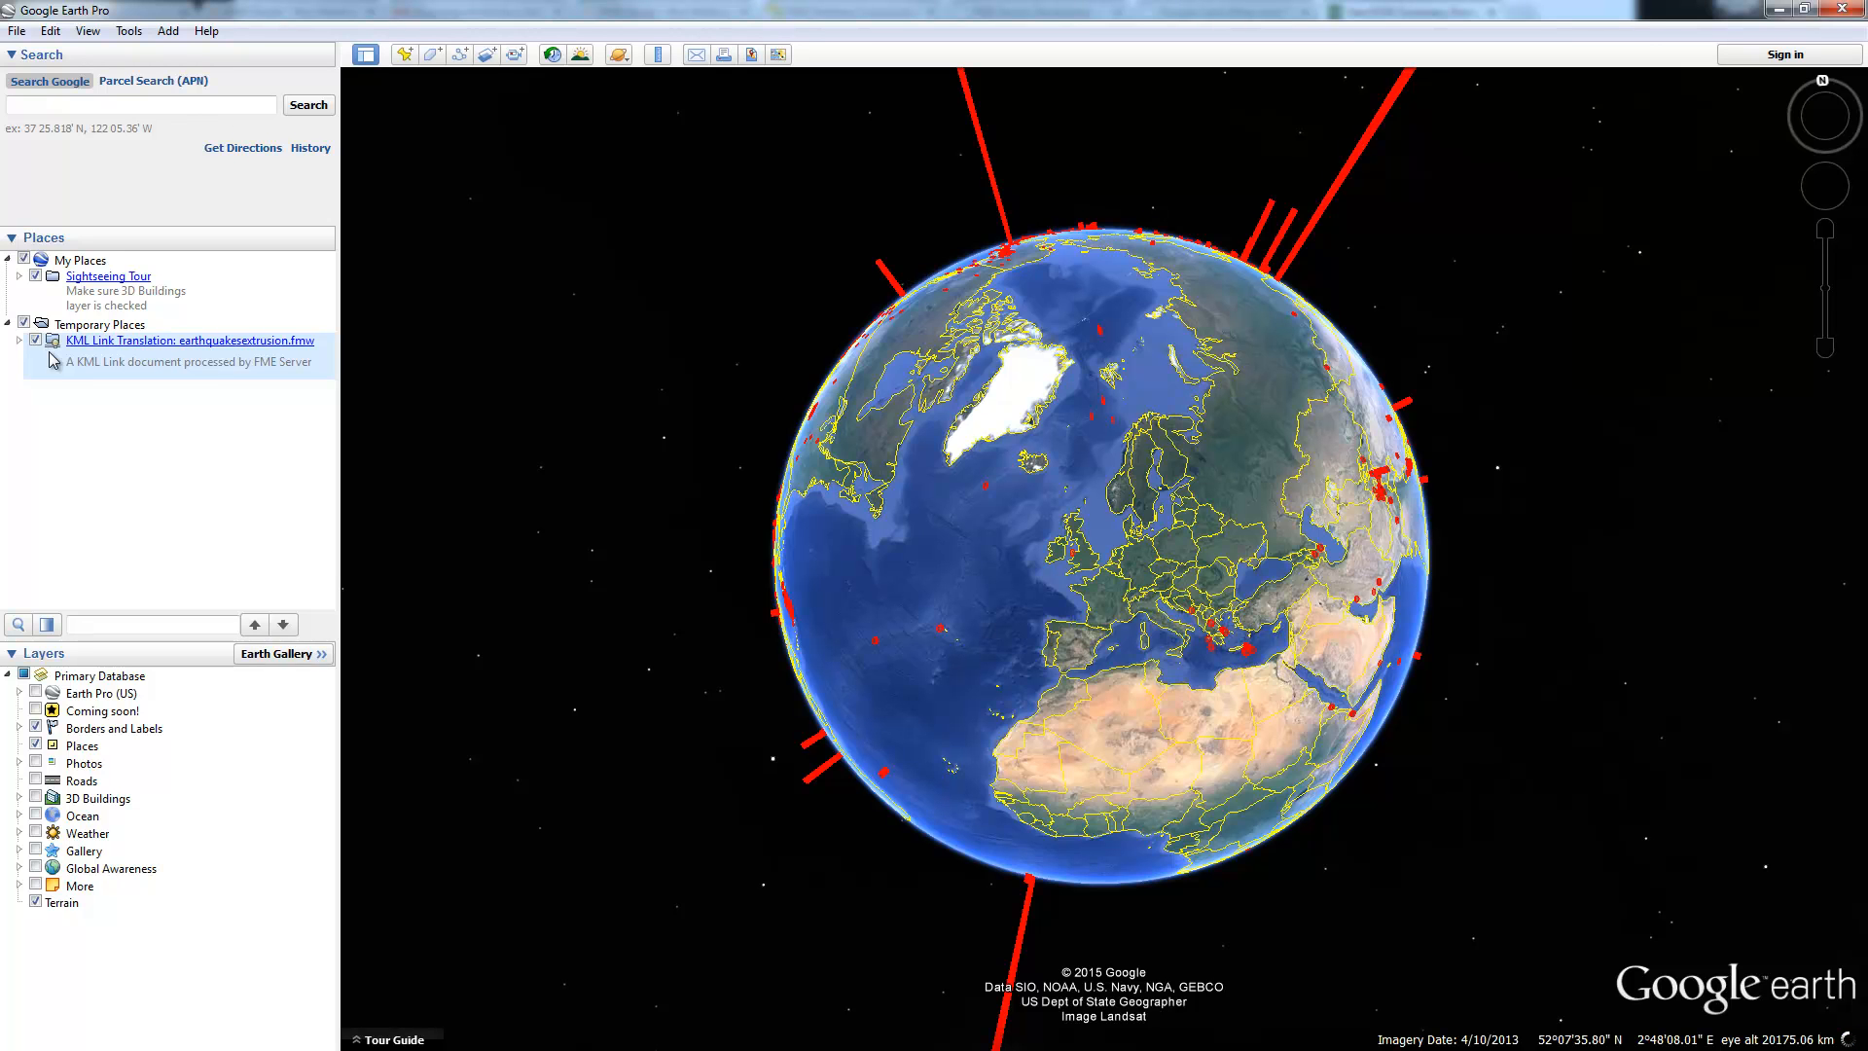
Step: Change the network link's refresh interval to 15 minutes and 0 seconds and save it
right_click(76, 341)
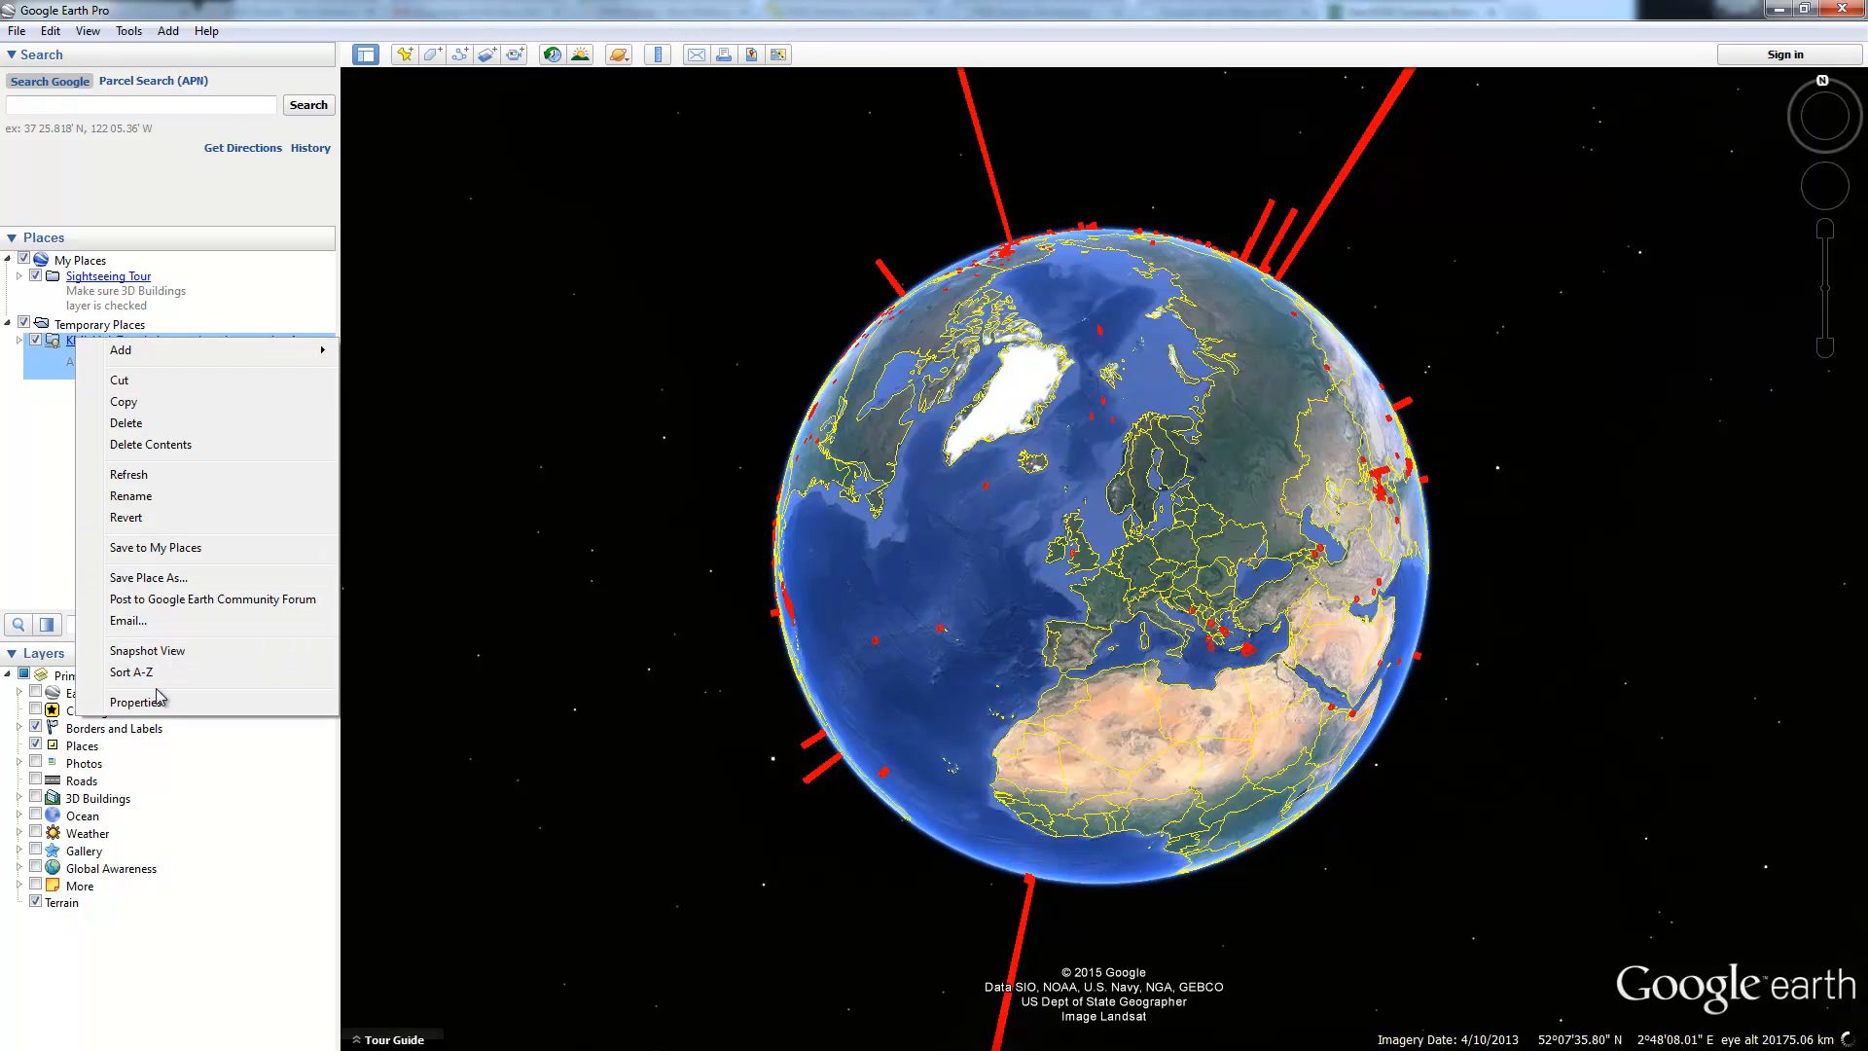
left_click(159, 700)
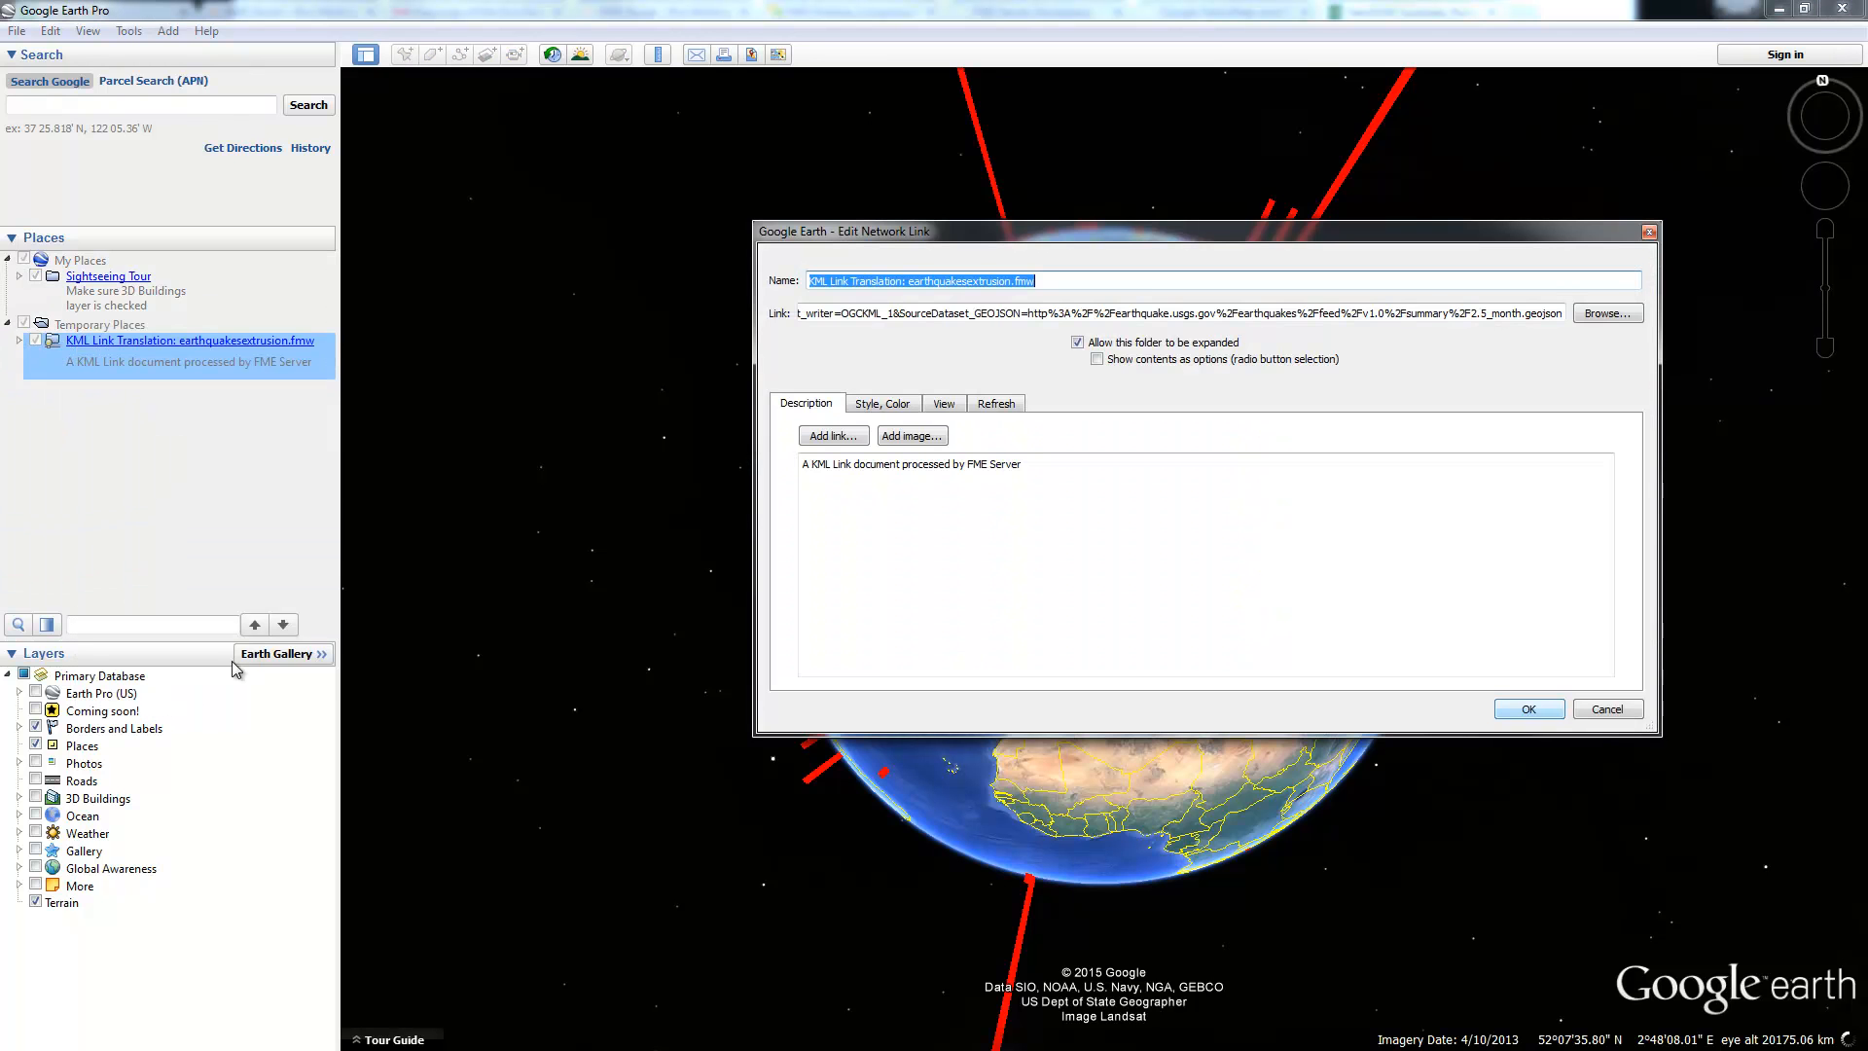
left_click(981, 407)
left_click(1010, 474)
double_click(1010, 474)
type("15")
double_click(1069, 476)
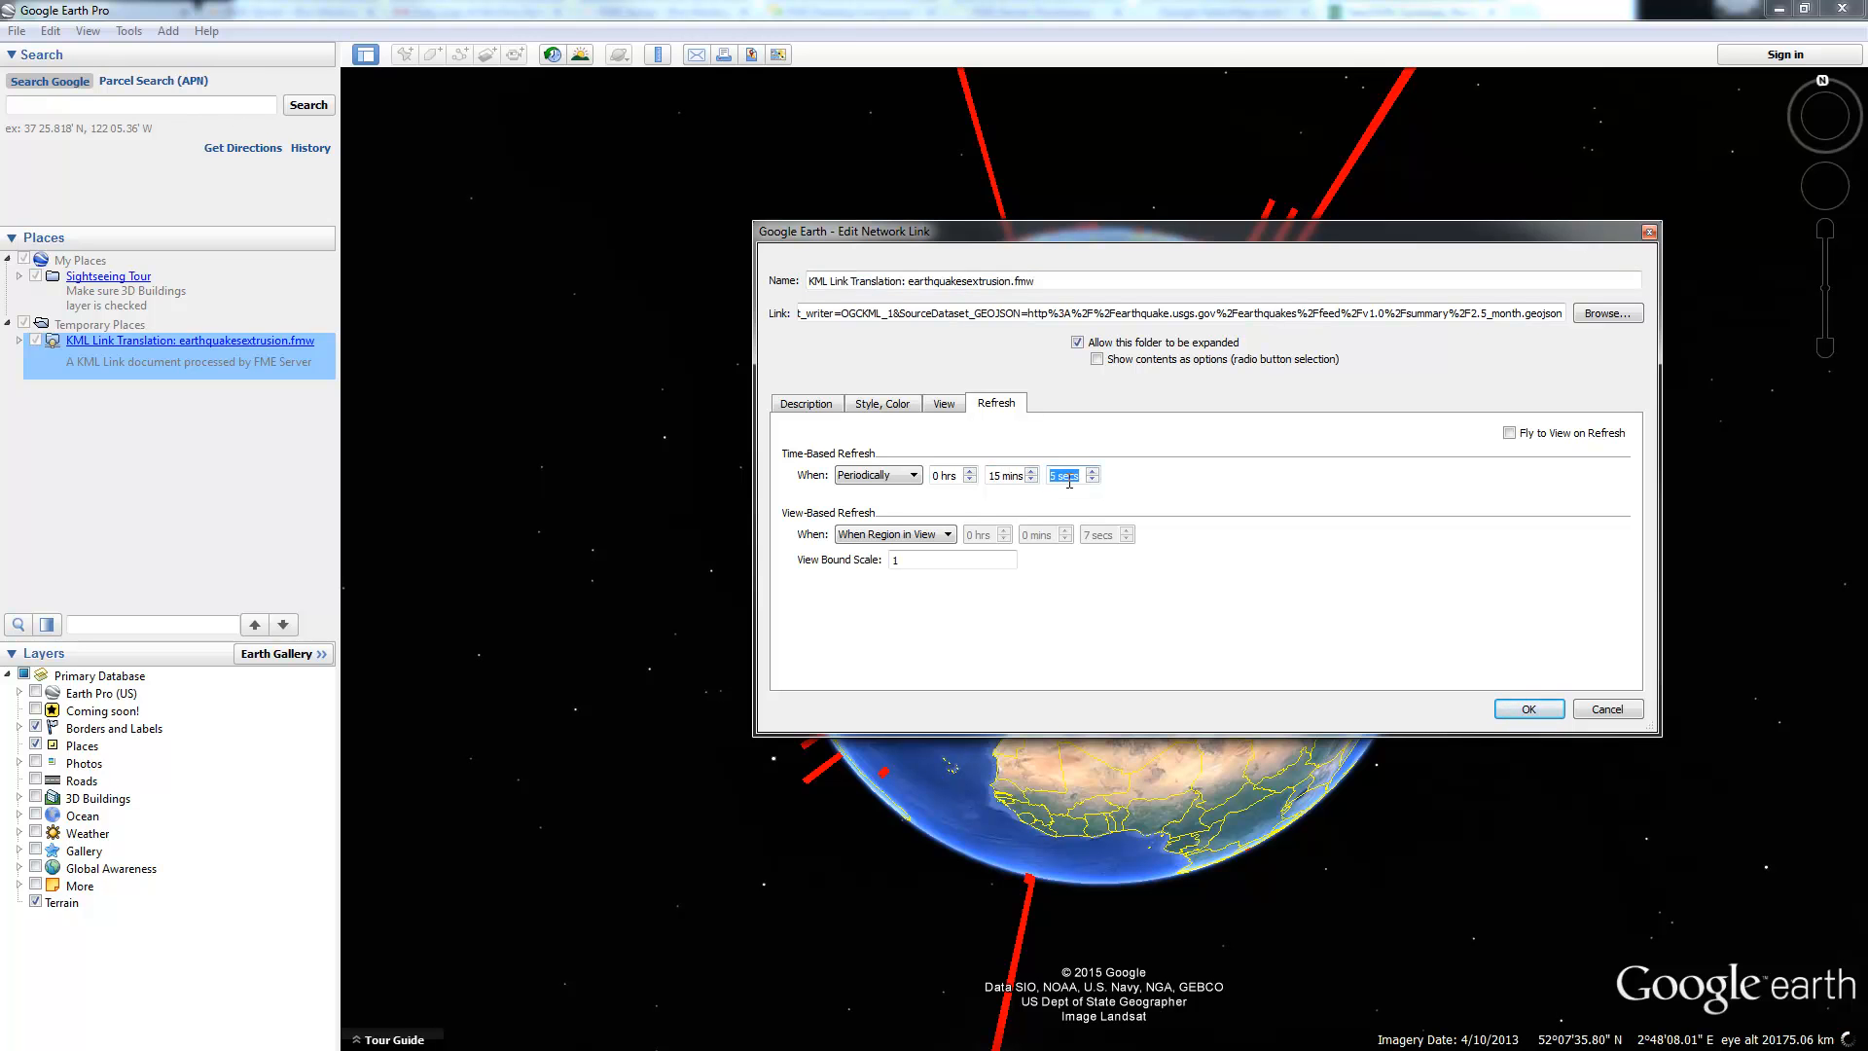
type("0")
left_click(1529, 711)
Step: Zoom in on Alaska's earthquake columns from the North Pole, then minimize Google Earth and the folder window
left_click_drag(1332, 509, 1138, 654)
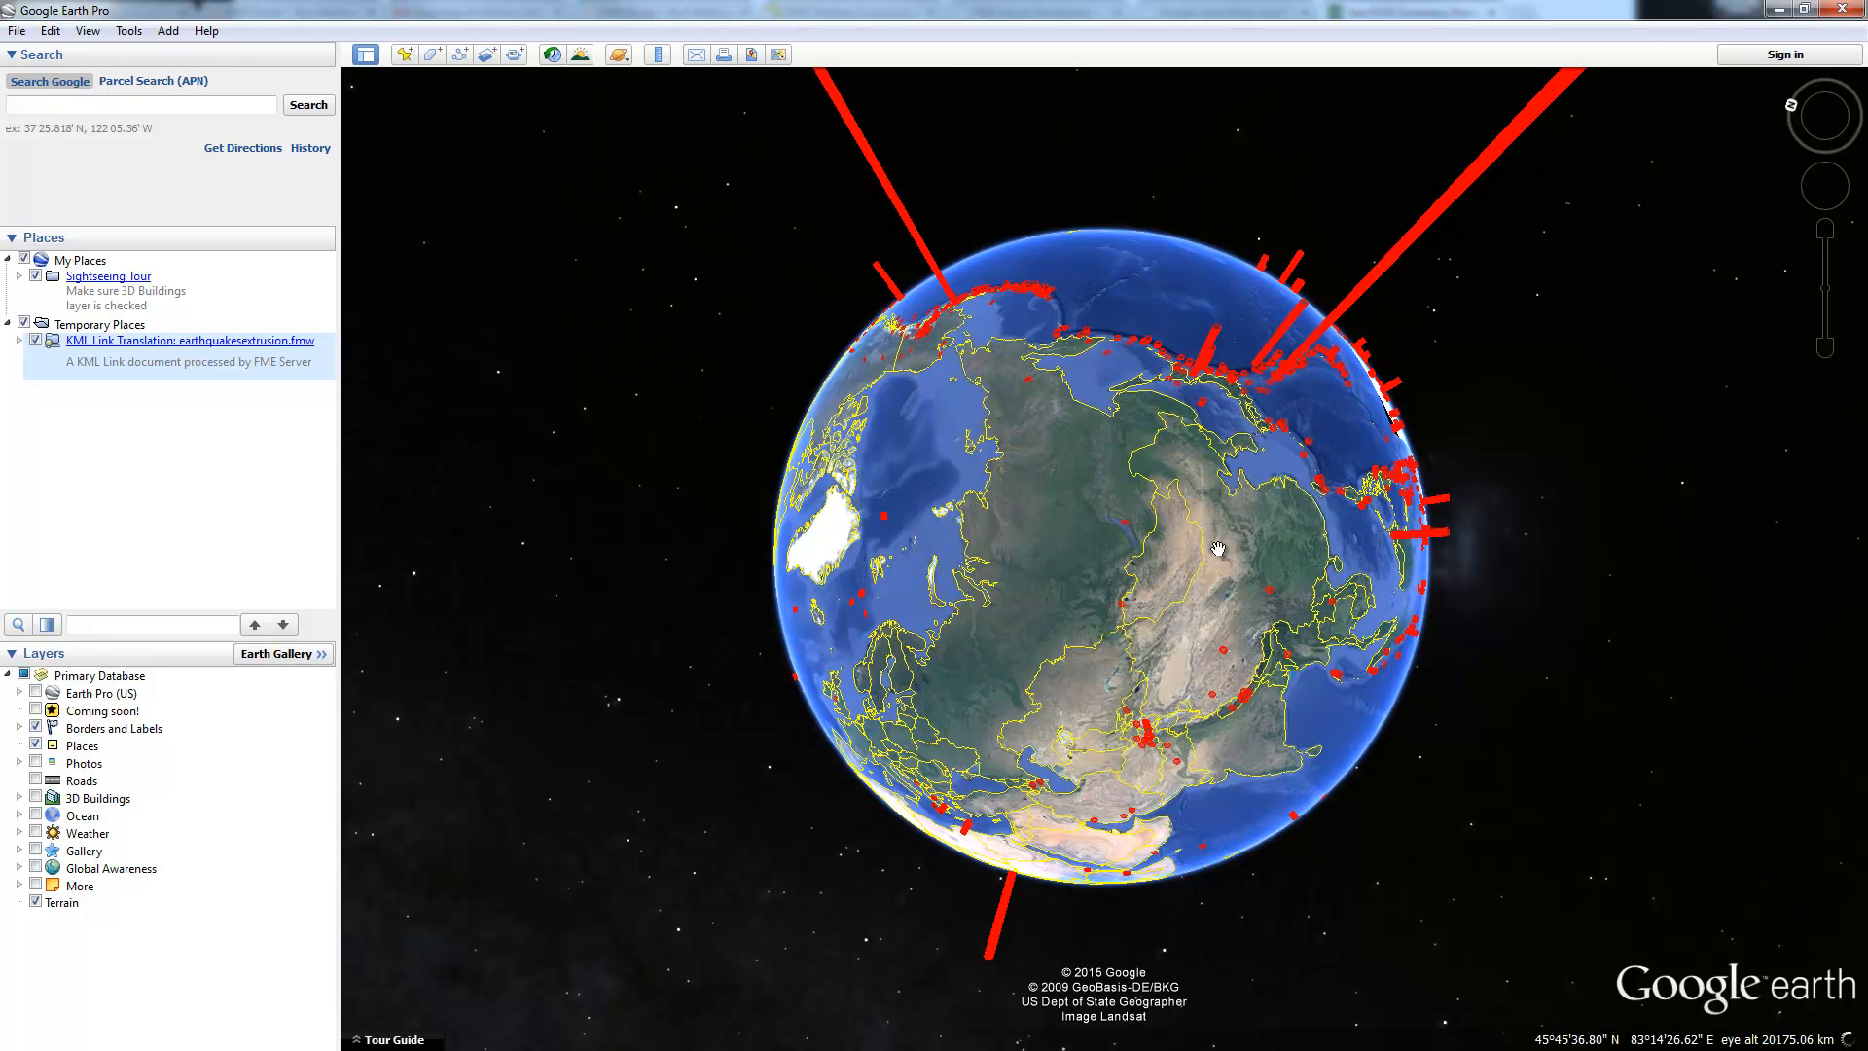
left_click_drag(1274, 584, 1217, 531)
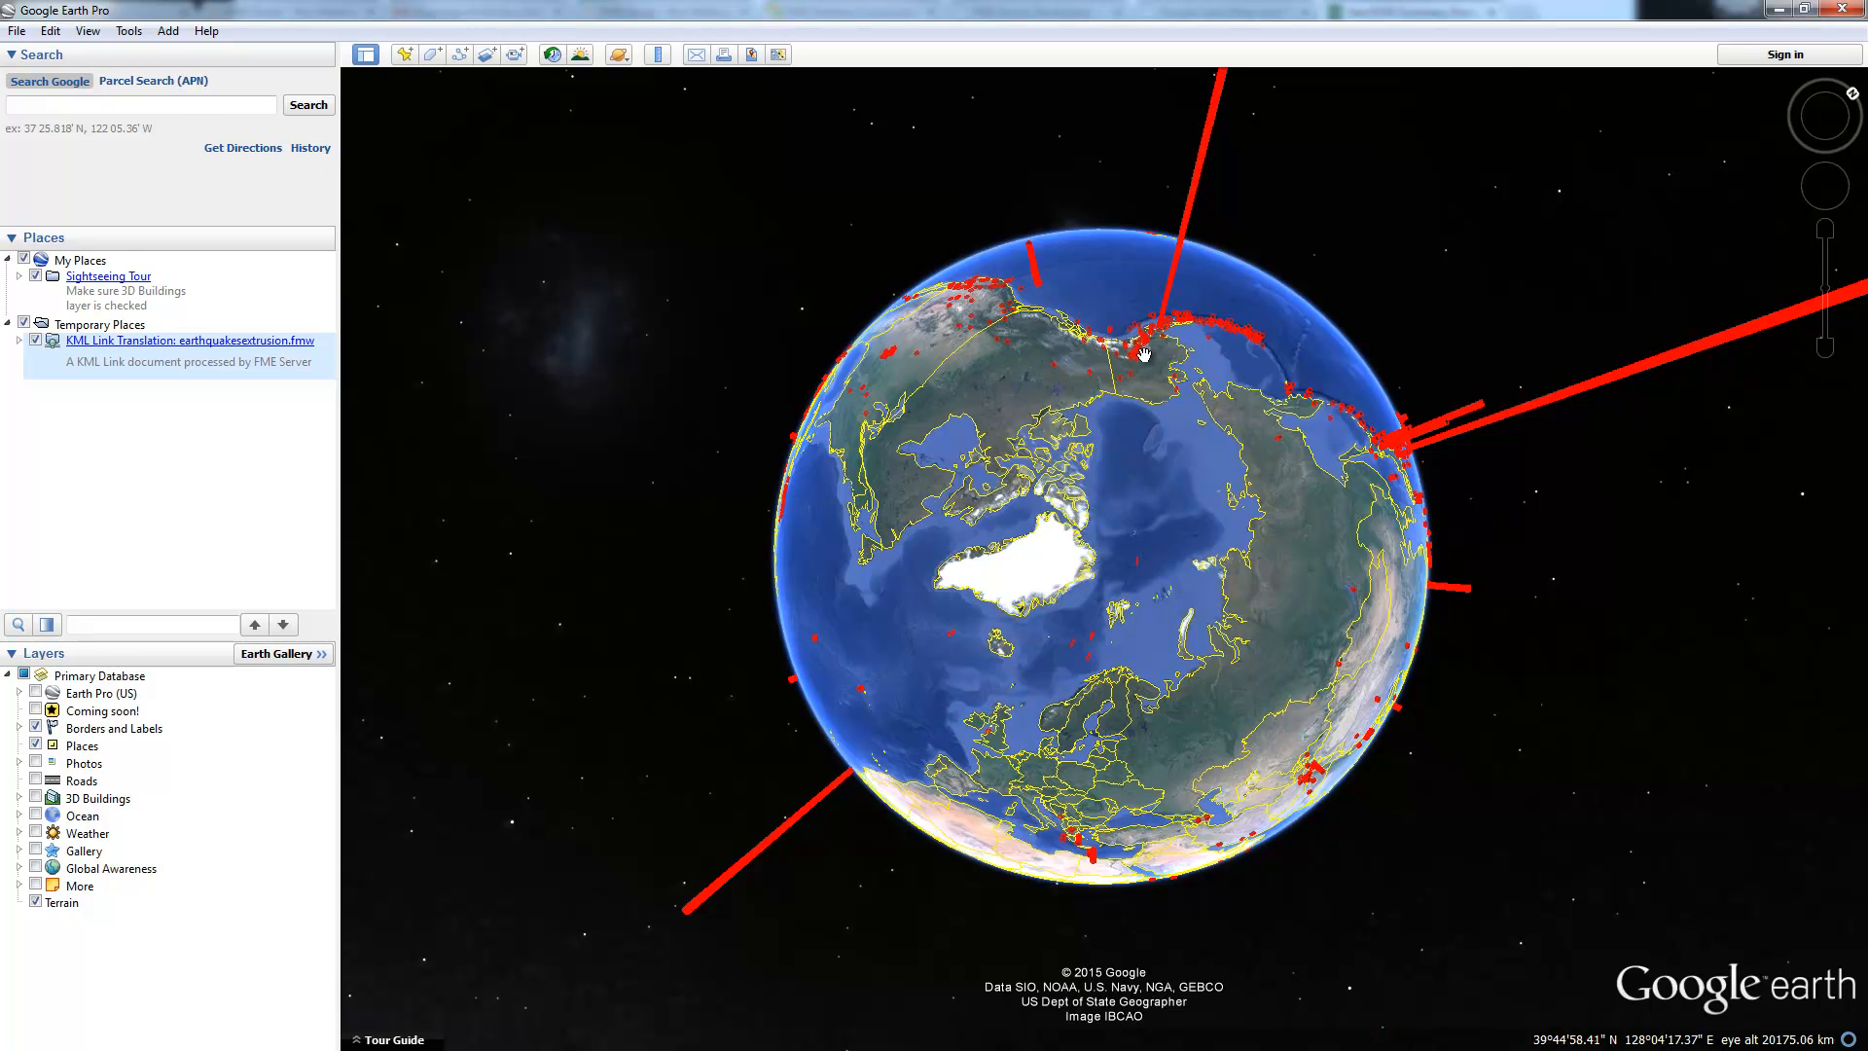
scroll(1144, 354, "up", 3)
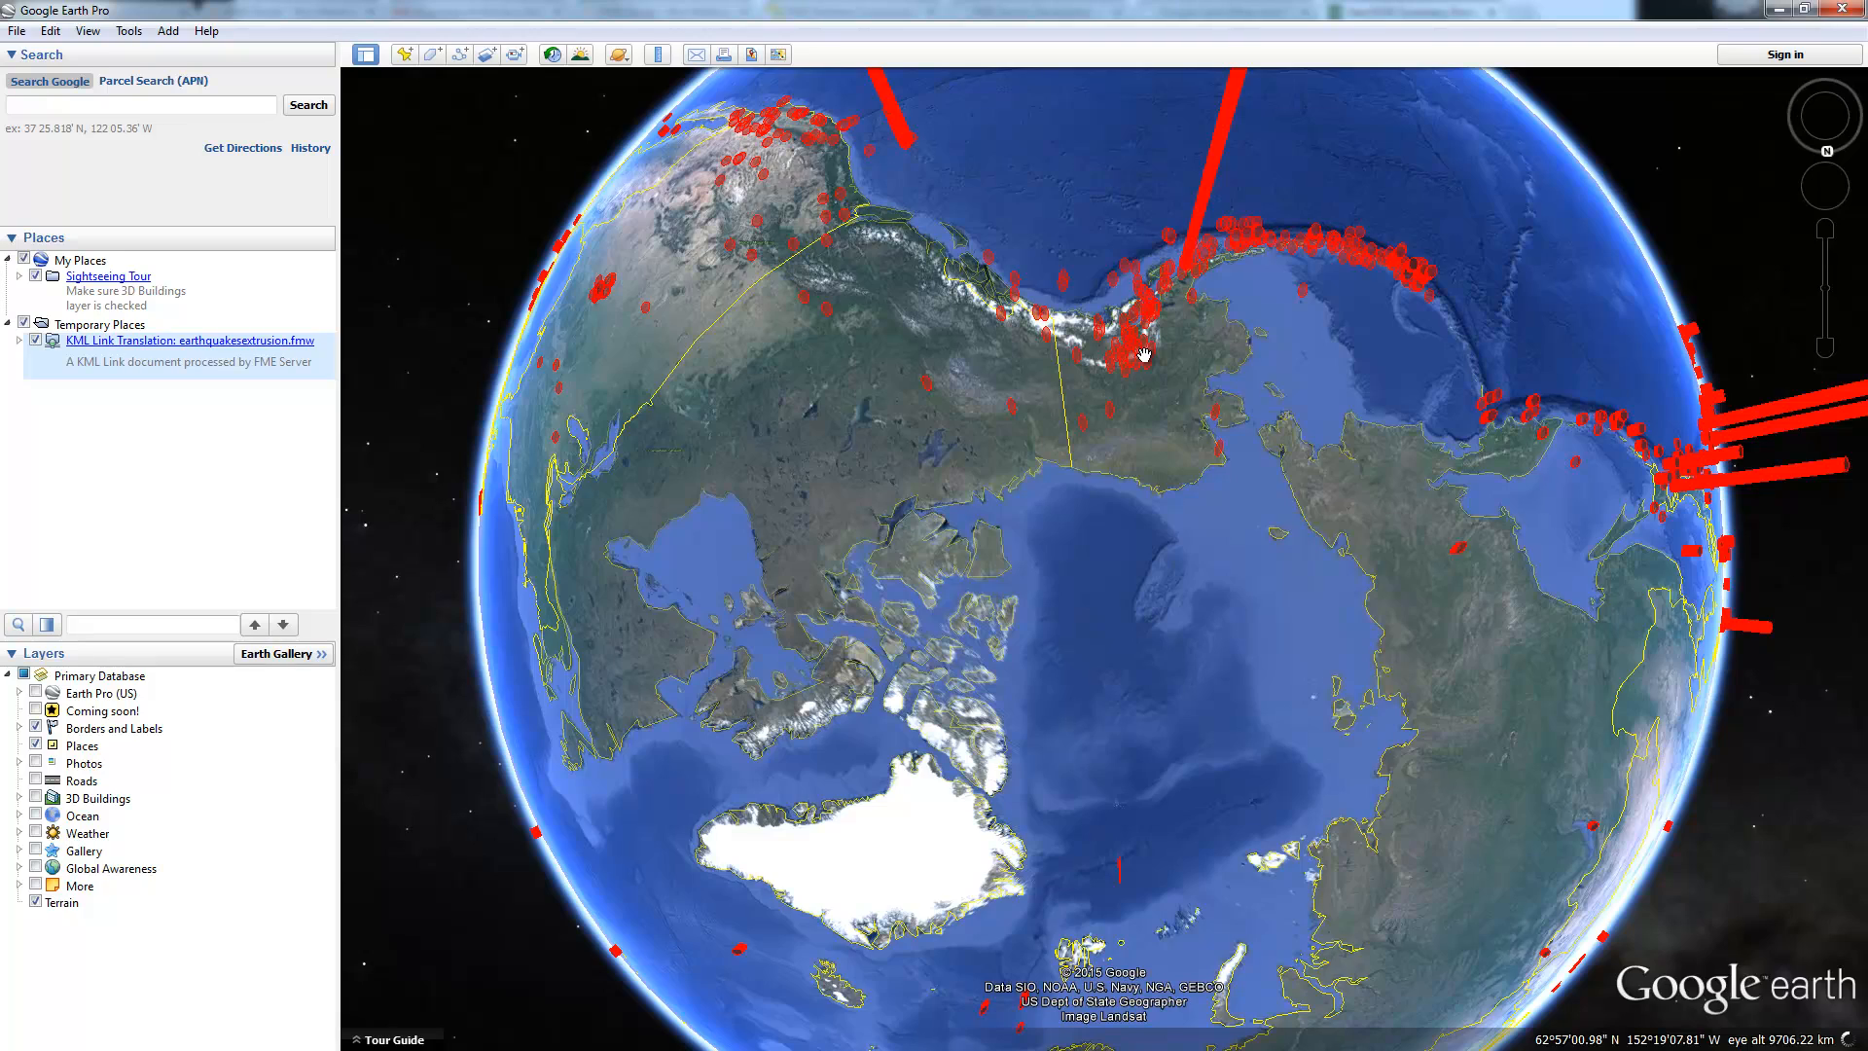
scroll(1144, 354, "up", 3)
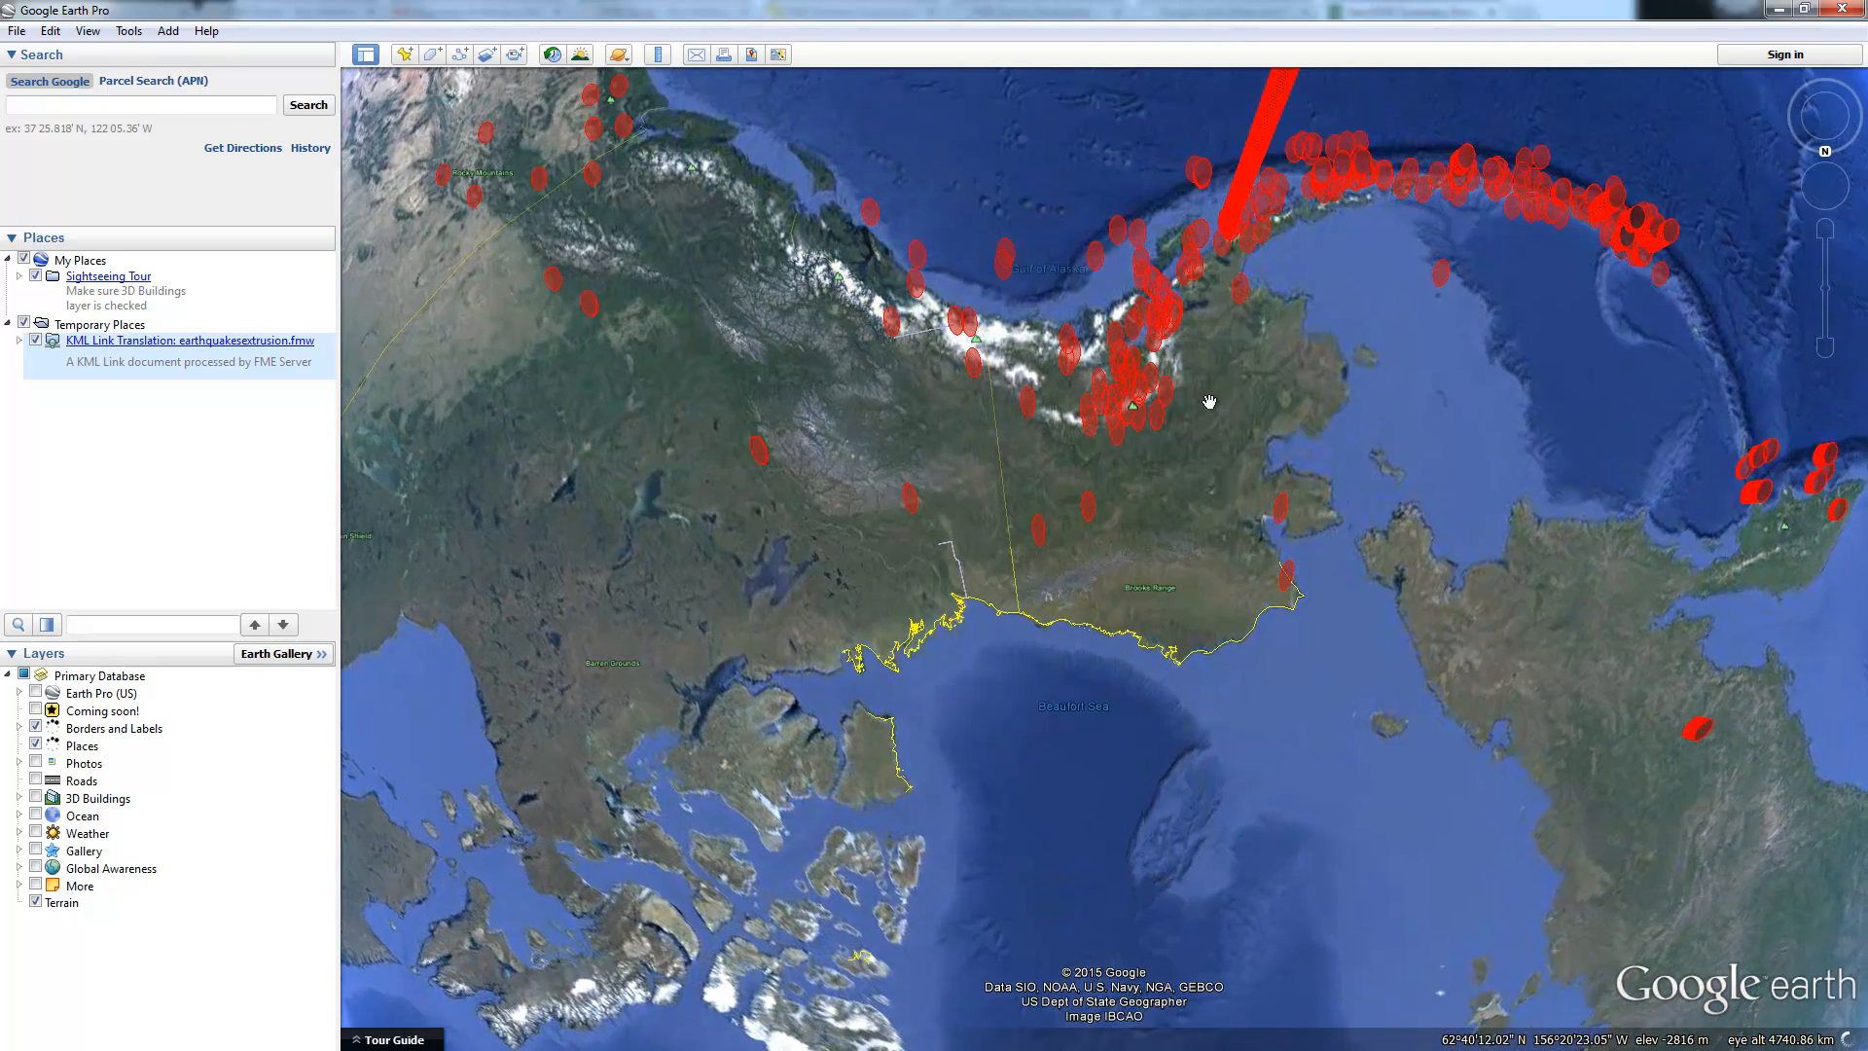
left_click_drag(1209, 402, 1204, 730)
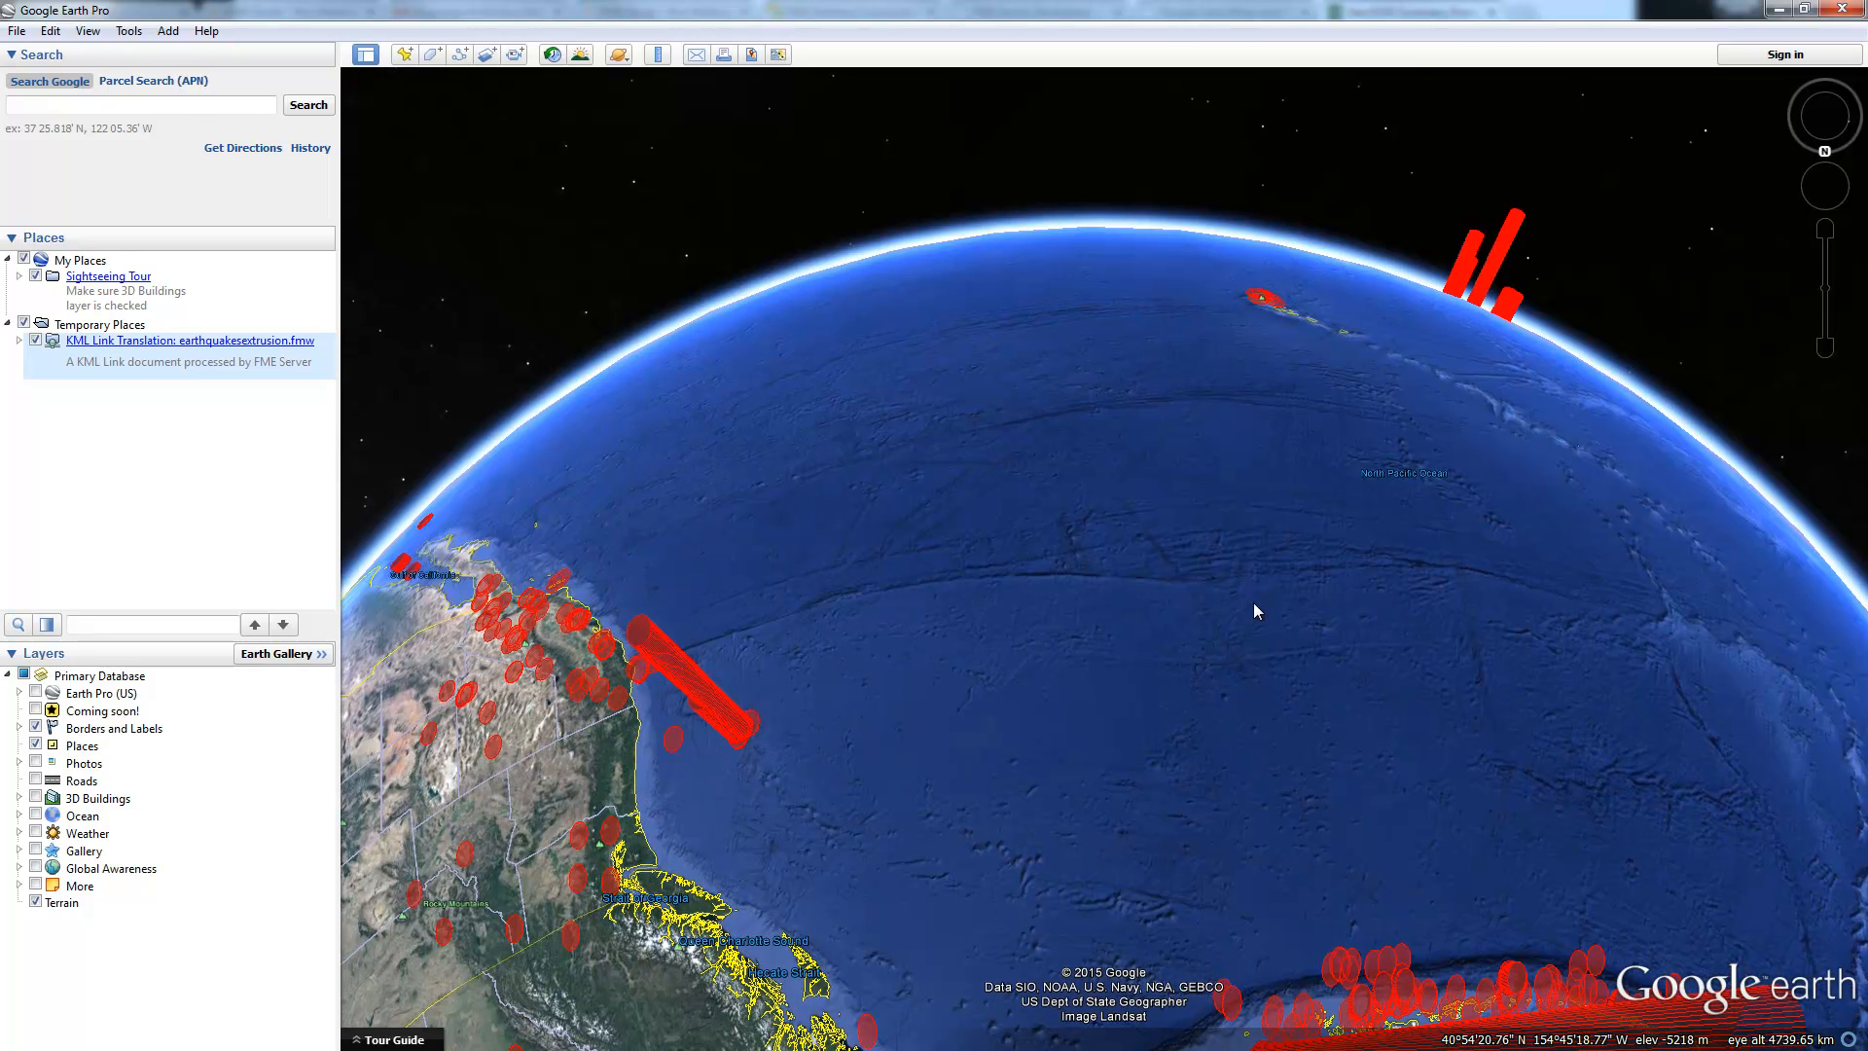
left_click(1793, 8)
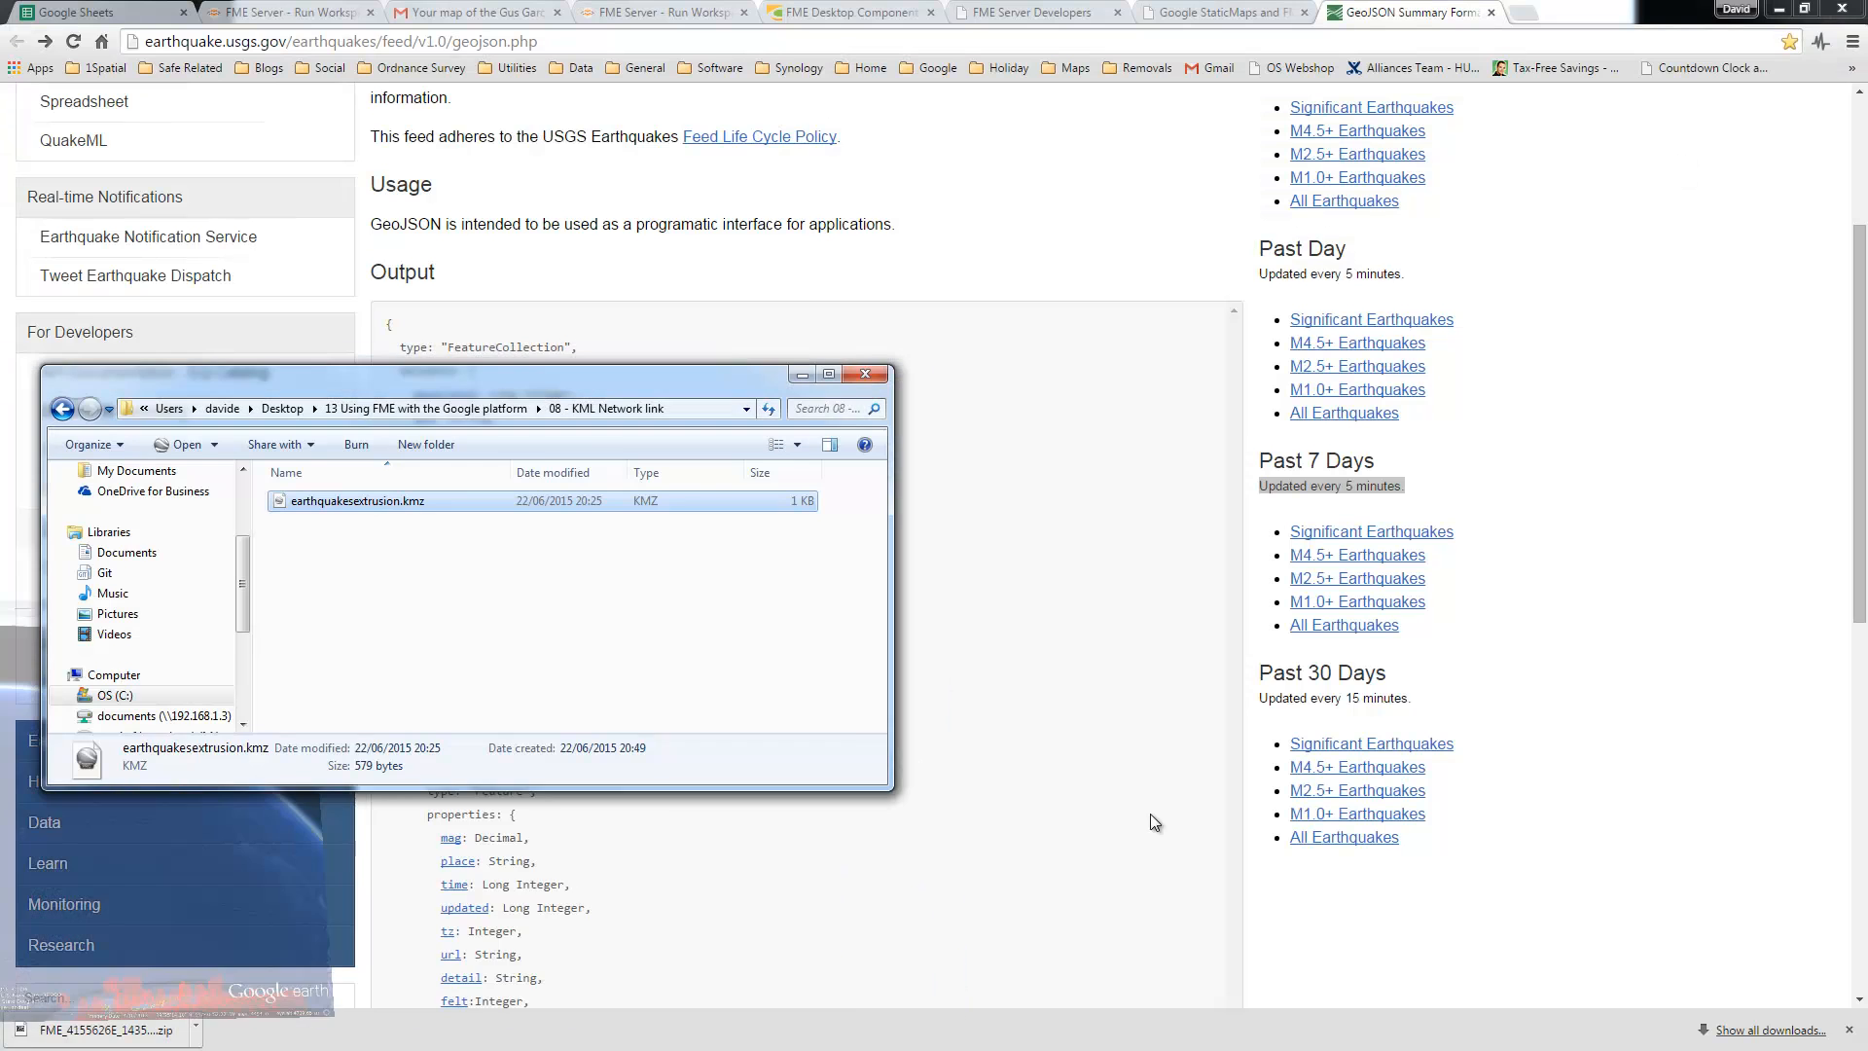
left_click(802, 375)
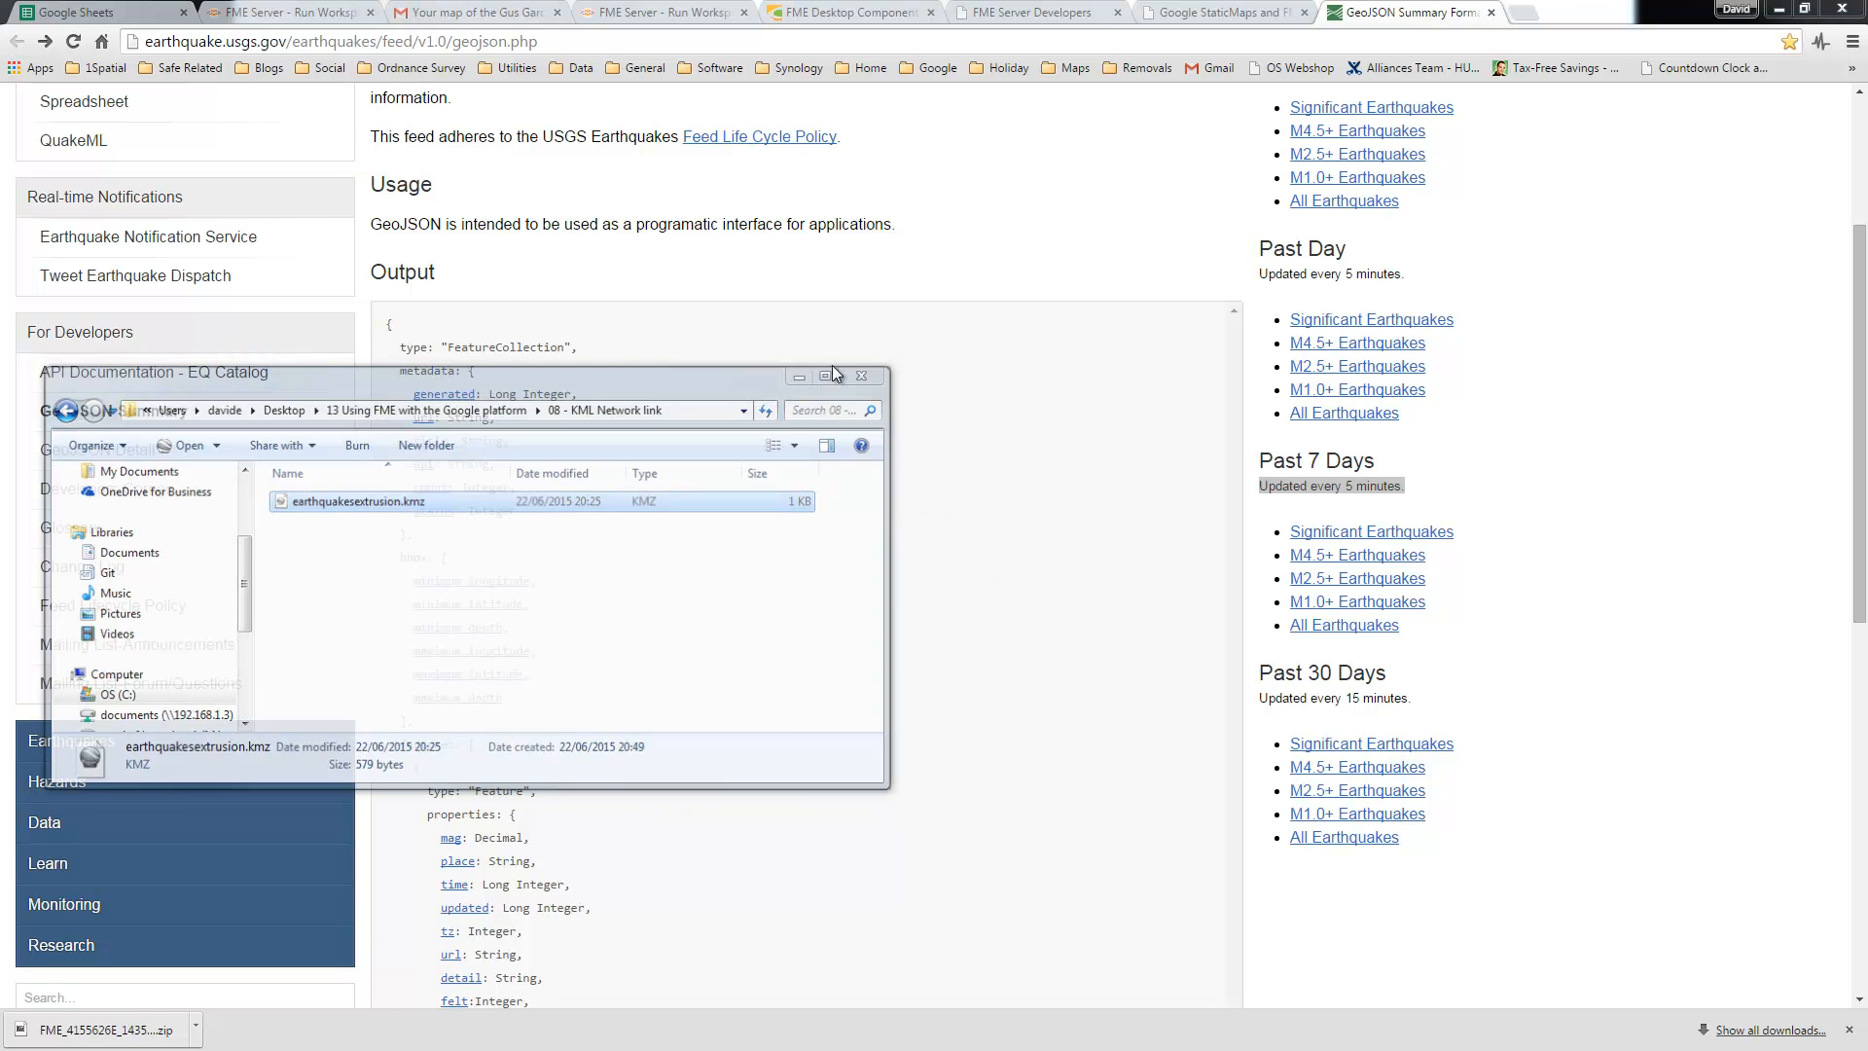